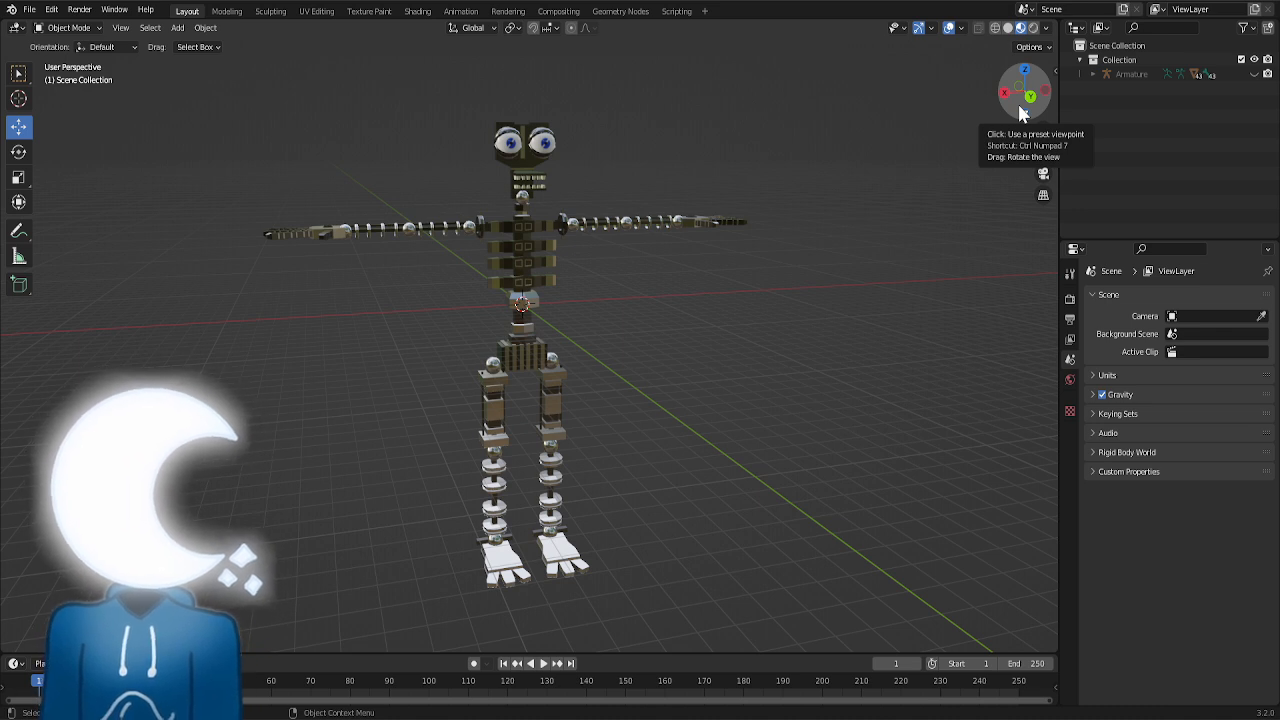
- Add a cube mesh and give it a Mirror modifier on the X axis
{"action": "mouse_move", "coordinate": [1024, 106]}
{"action": "left_mouse_down"}
{"action": "mouse_move", "coordinate": [1014, 103]}
{"action": "mouse_move", "coordinate": [1124, 131]}
{"action": "mouse_move", "coordinate": [1012, 123]}
{"action": "mouse_move", "coordinate": [1027, 106]}
{"action": "left_mouse_up"}
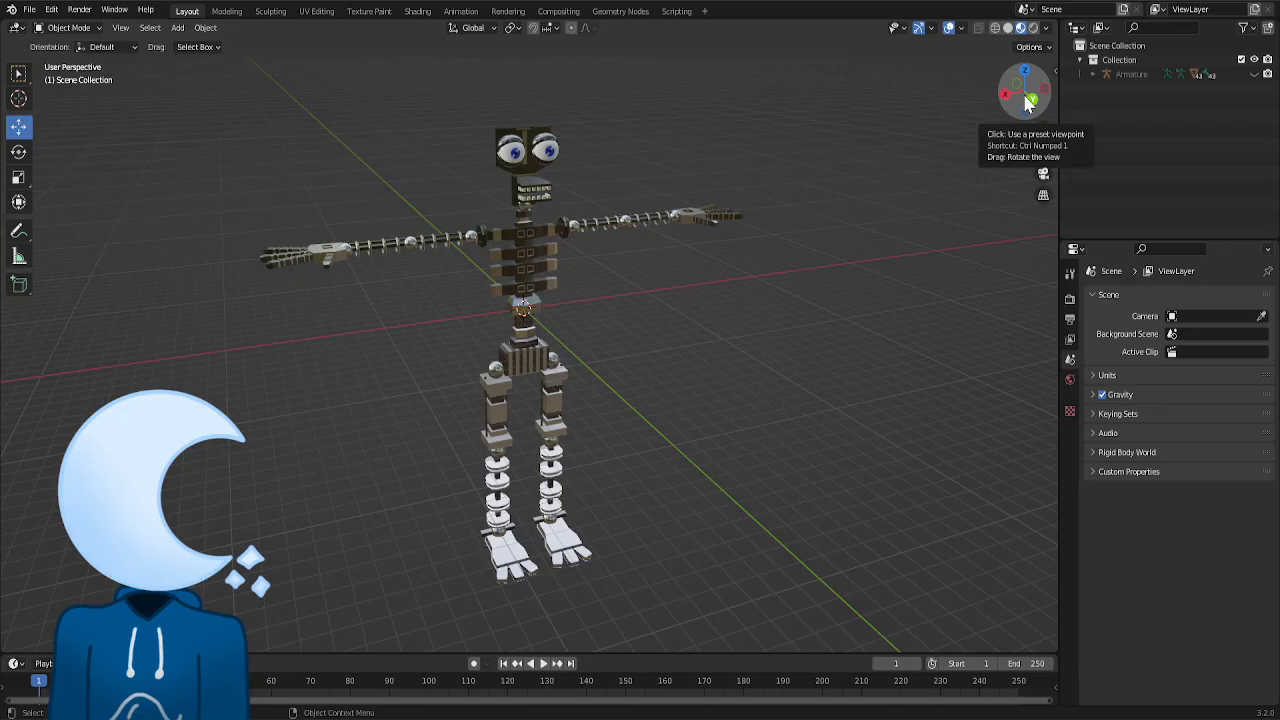
{"action": "left_click", "coordinate": [177, 27]}
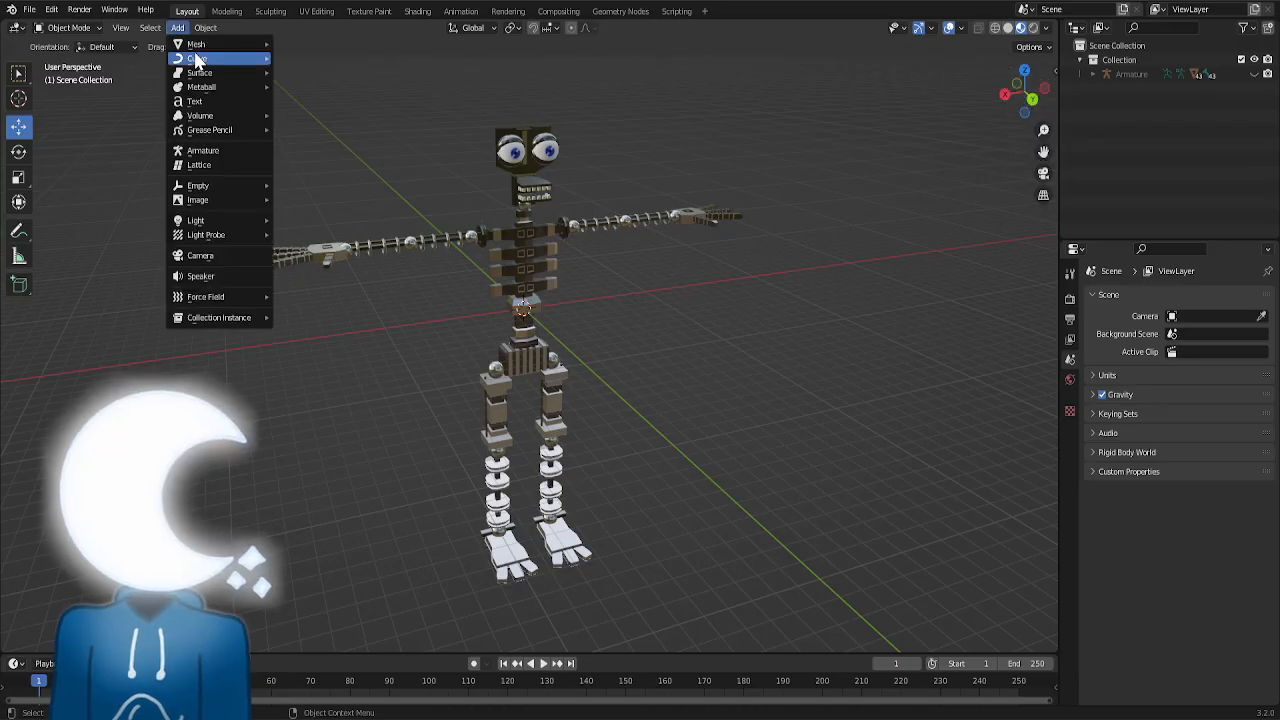
{"action": "mouse_move", "coordinate": [200, 45]}
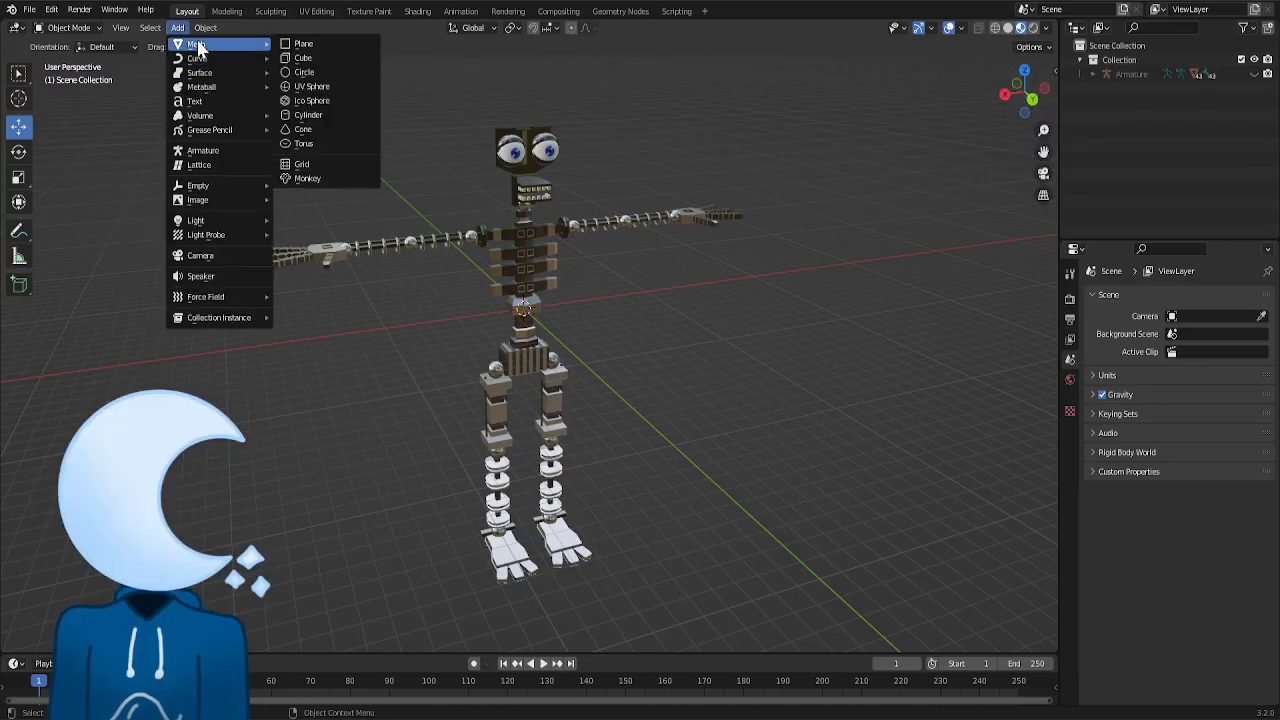
{"action": "left_click", "coordinate": [303, 58]}
{"action": "left_click", "coordinate": [1120, 296]}
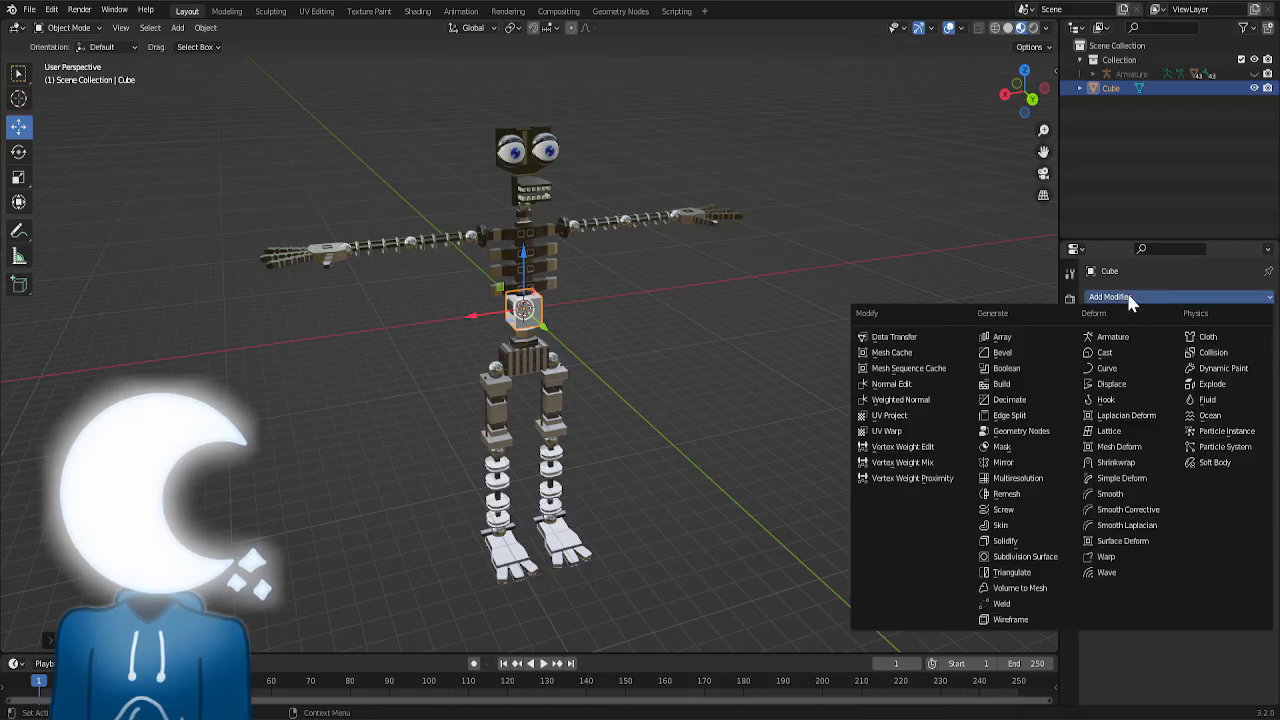
{"action": "left_click", "coordinate": [1030, 463]}
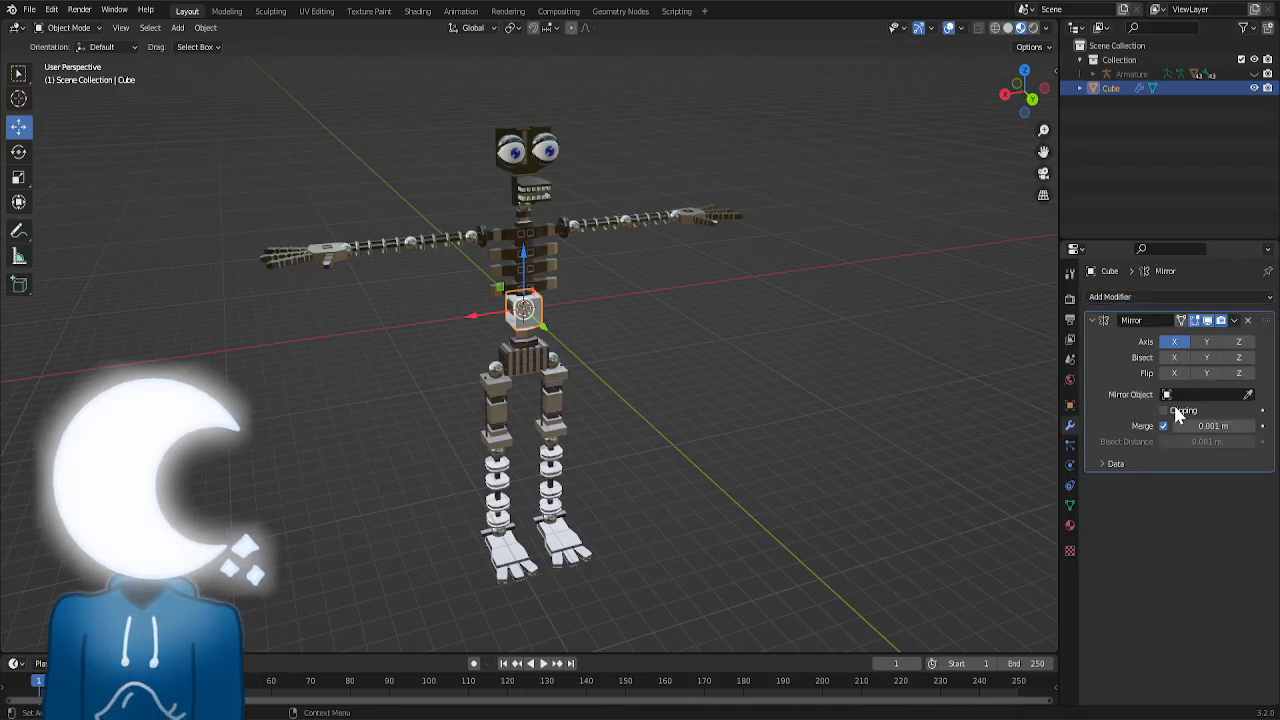
- Edit the cube in the Modeling workspace and move it along X, clear of the skeleton, so both mirrored halves stand apart
{"action": "left_click", "coordinate": [236, 10]}
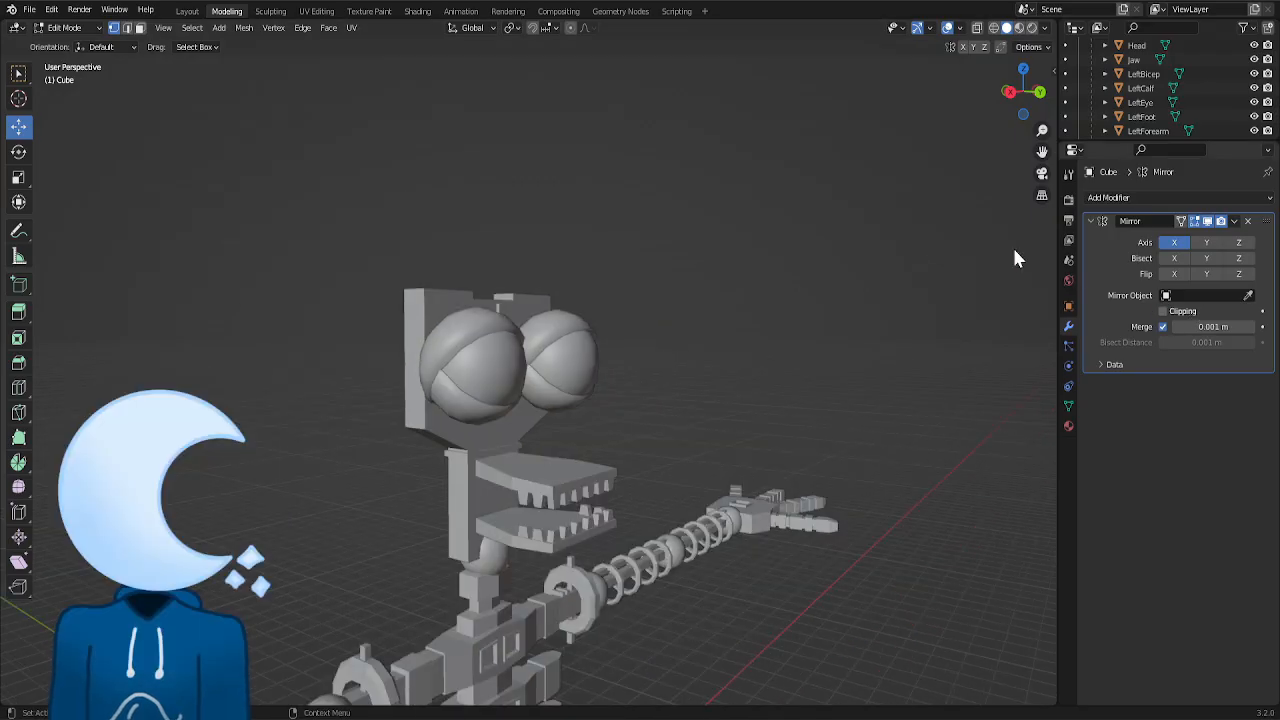
{"action": "scroll", "coordinate": [822, 198], "scroll_direction": "down", "scroll_amount": 5}
{"action": "left_click_drag", "start_coordinate": [1034, 94], "coordinate": [970, 100]}
{"action": "left_click_drag", "start_coordinate": [517, 580], "coordinate": [360, 540]}
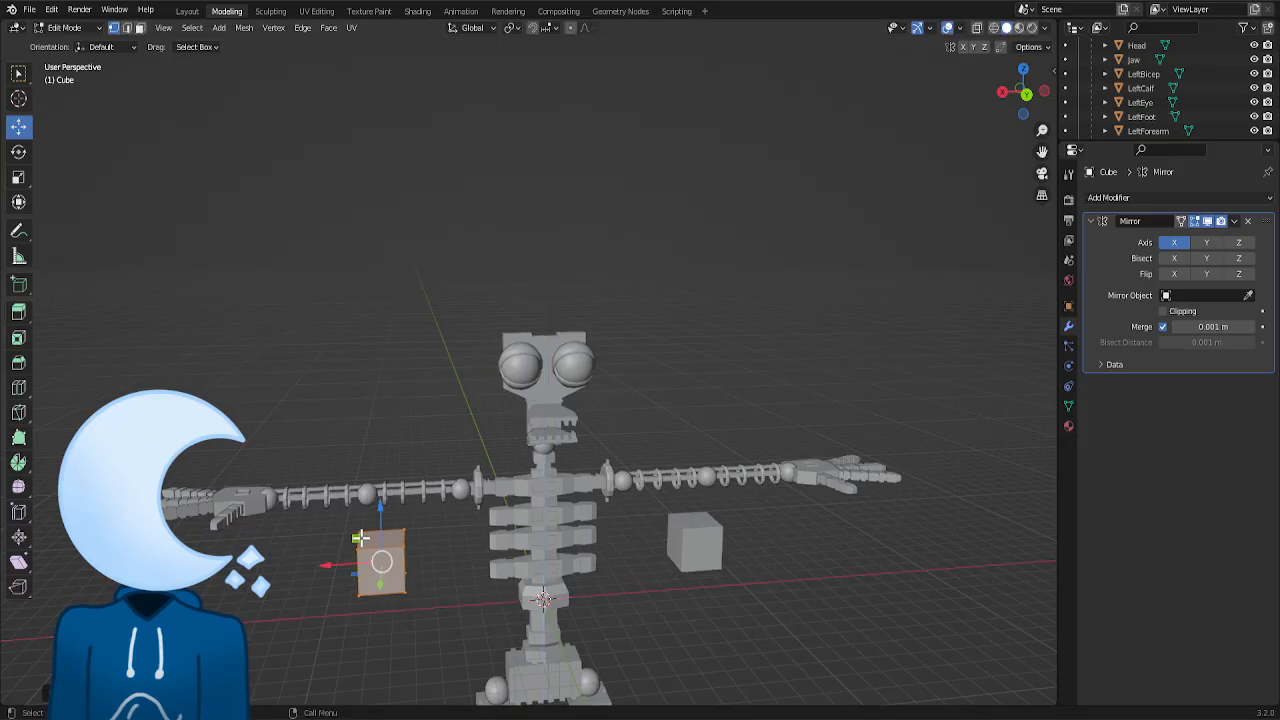
- Enable clipping on the Mirror modifier and delete only the cube's face on its inner side
{"action": "left_click", "coordinate": [1190, 312]}
{"action": "left_click_drag", "start_coordinate": [502, 446], "coordinate": [394, 636]}
{"action": "key", "text": "x"}
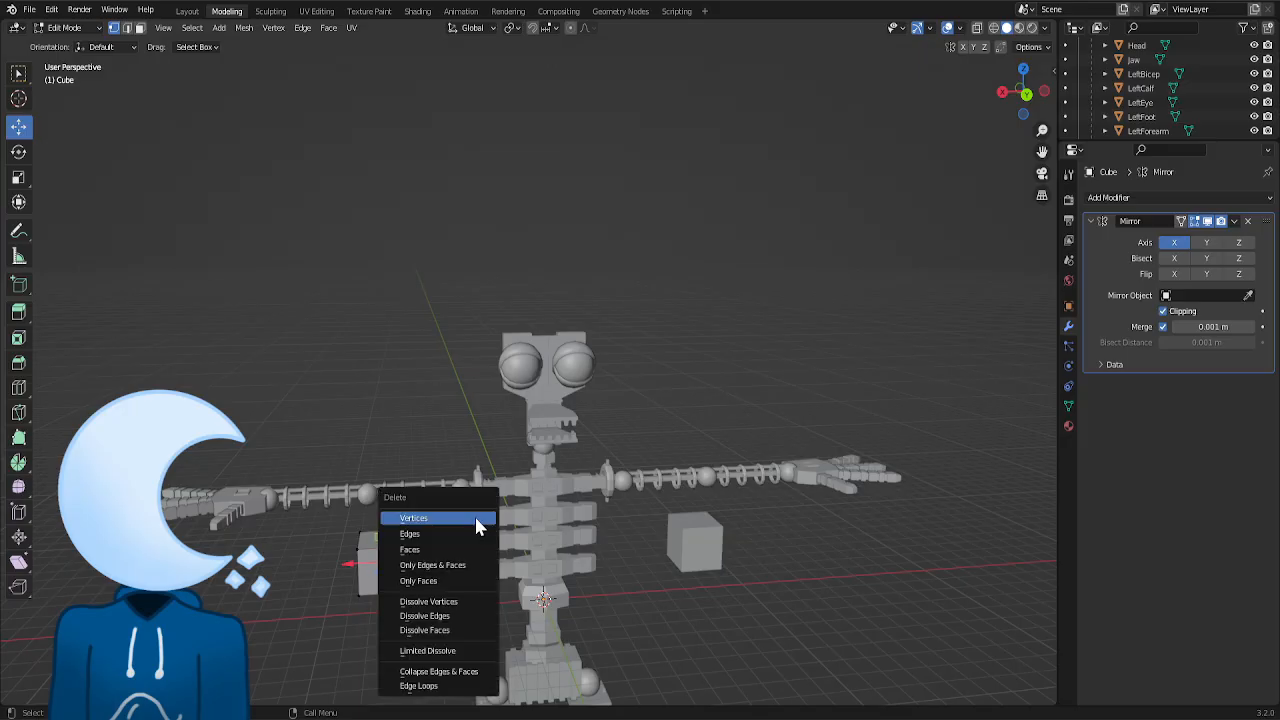
{"action": "left_click", "coordinate": [480, 580]}
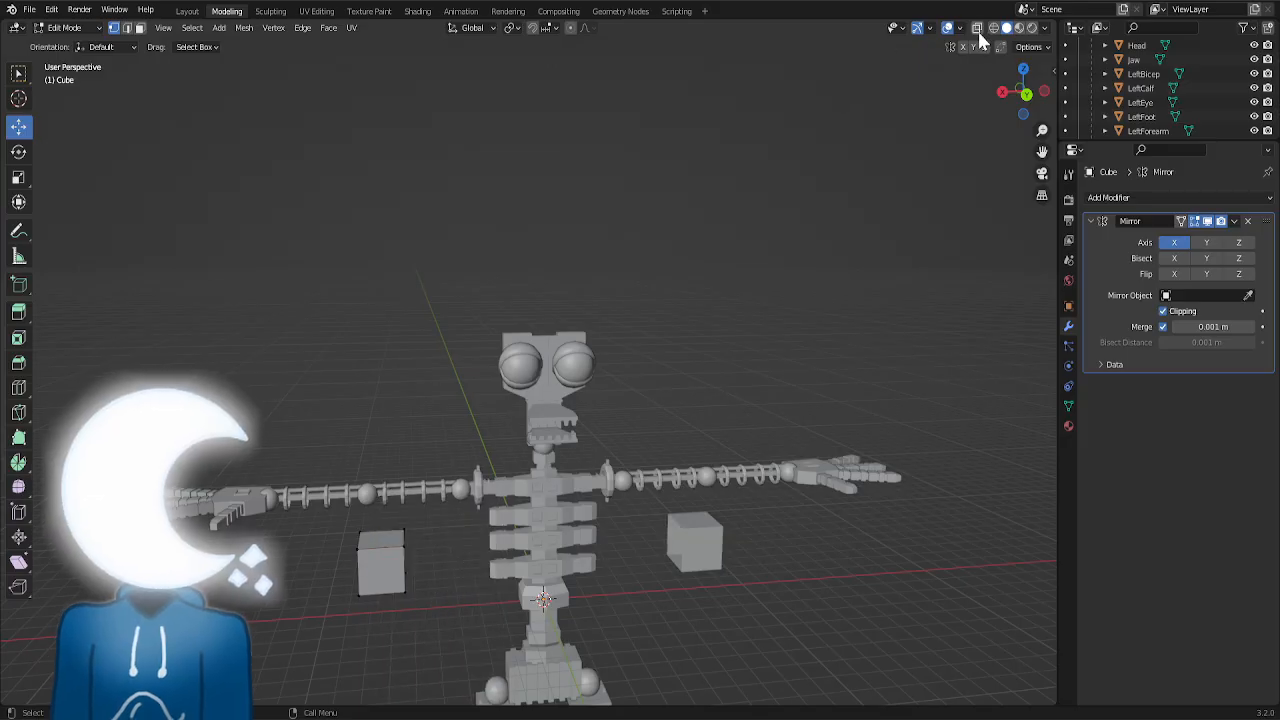
- Move the whole half-cube along X until it joins its mirror at the centre, and raise it to the skeleton's upper chest
{"action": "left_click_drag", "start_coordinate": [1024, 92], "coordinate": [849, 203]}
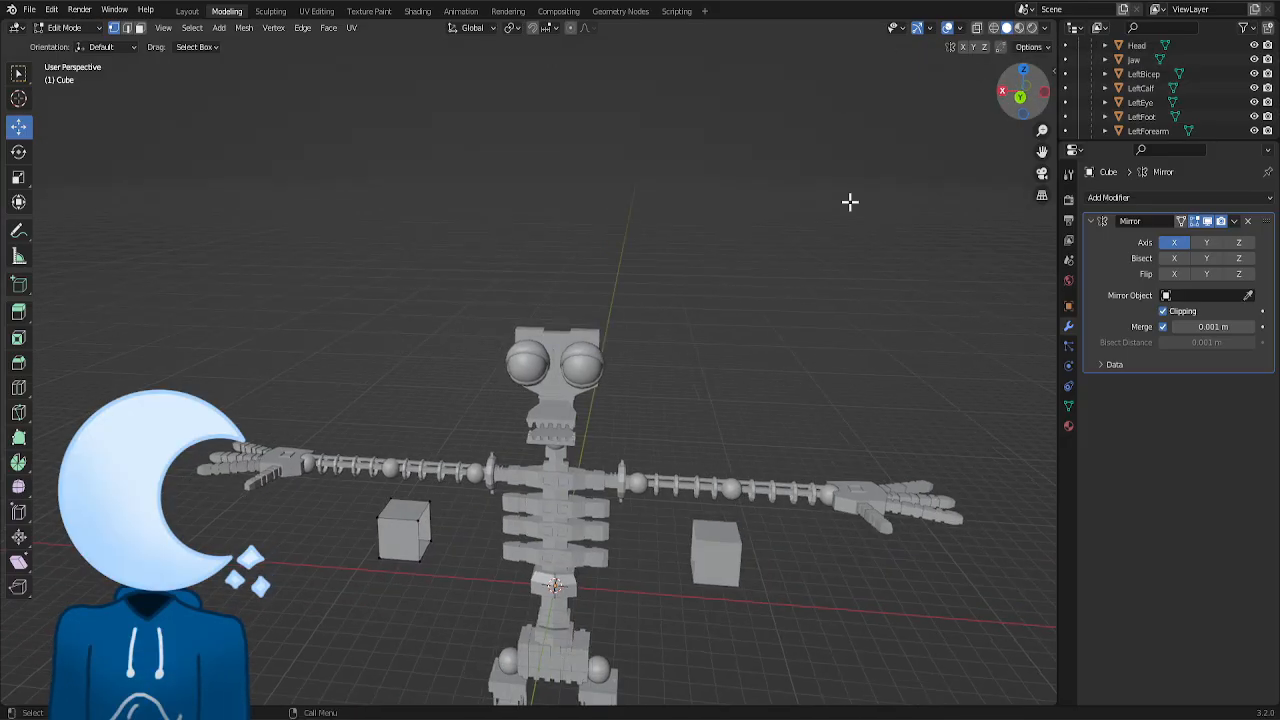
{"action": "key", "text": "a"}
{"action": "left_click_drag", "start_coordinate": [357, 533], "coordinate": [510, 554]}
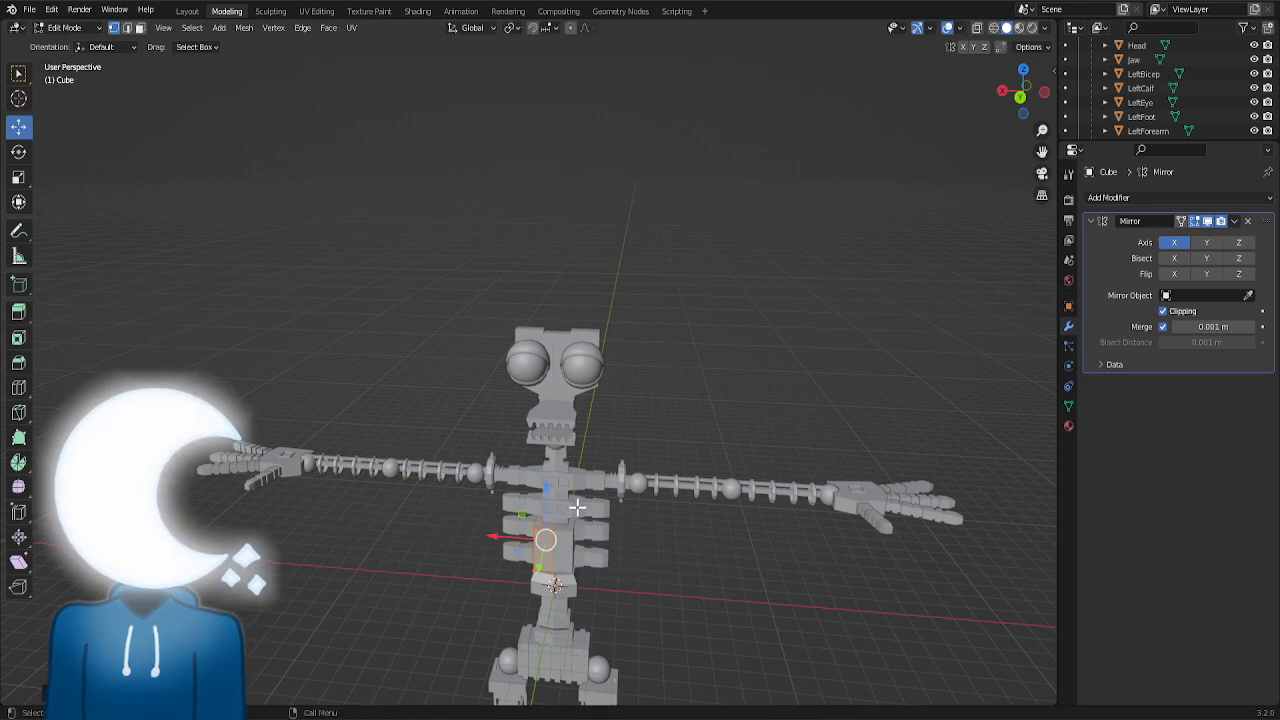
{"action": "left_click_drag", "start_coordinate": [524, 514], "coordinate": [523, 443]}
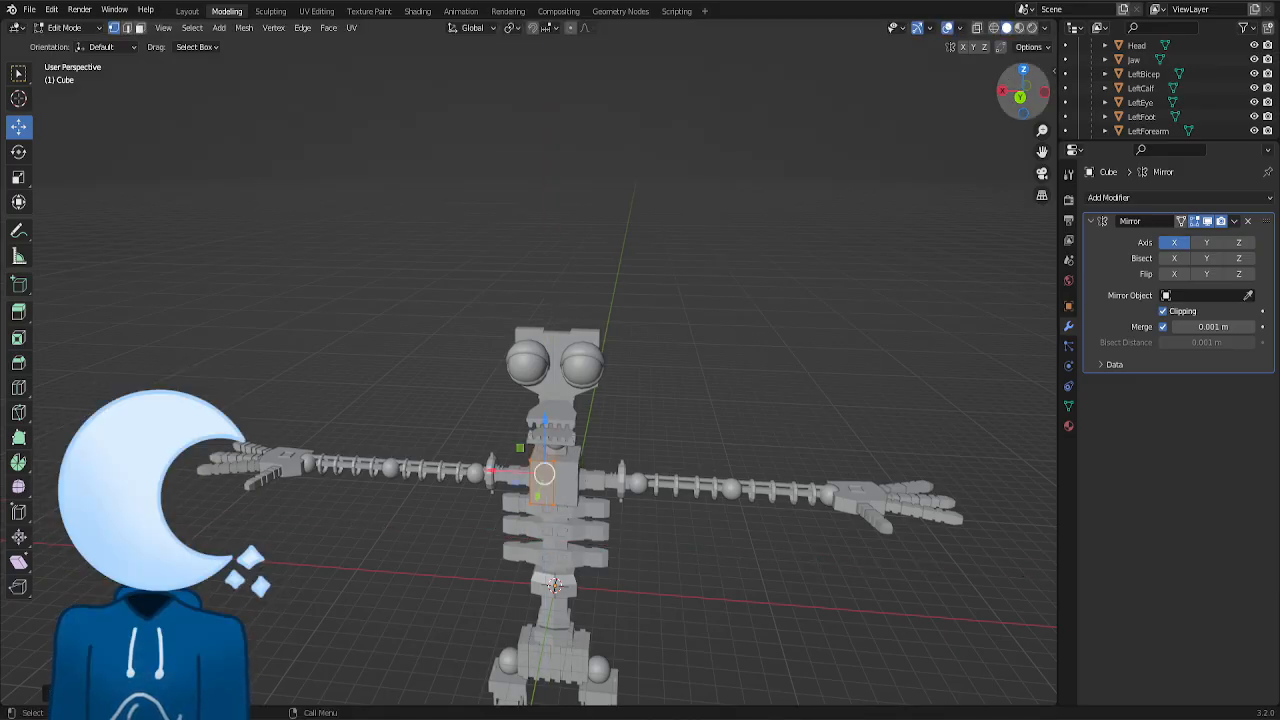
{"action": "left_click_drag", "start_coordinate": [1016, 96], "coordinate": [984, 115]}
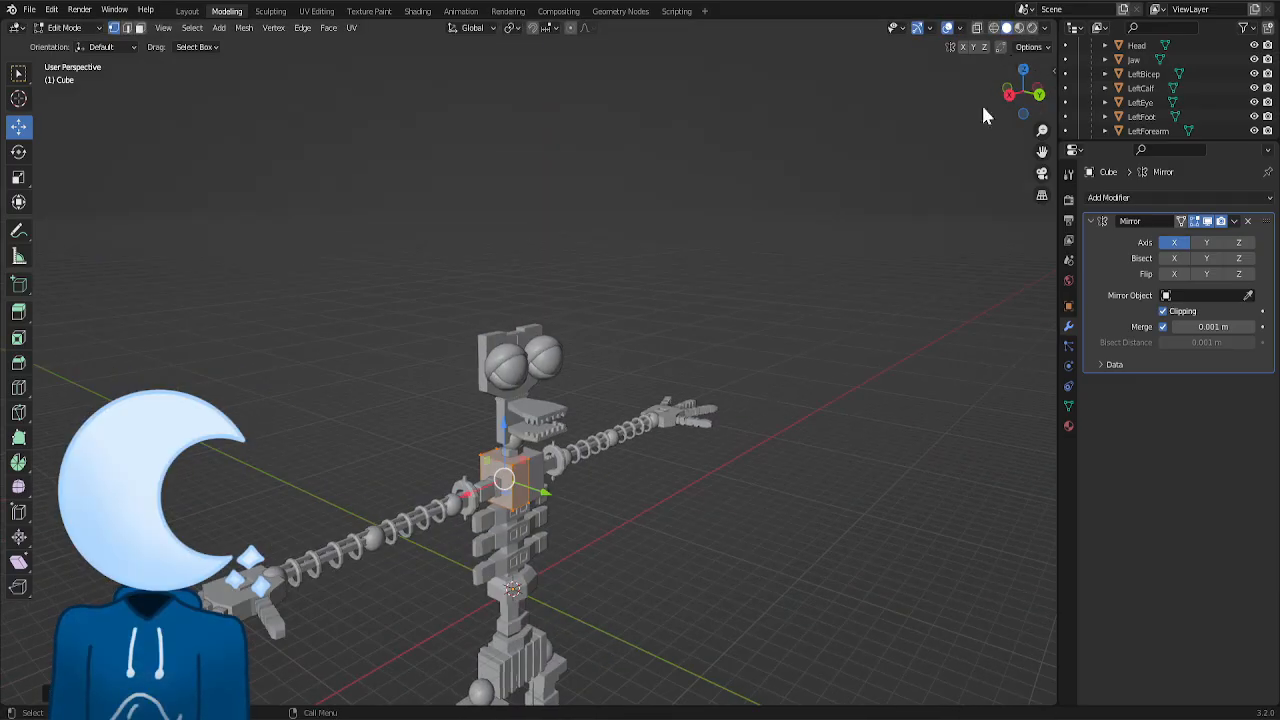
{"action": "left_click", "coordinate": [629, 477]}
{"action": "left_click_drag", "start_coordinate": [593, 394], "coordinate": [432, 550]}
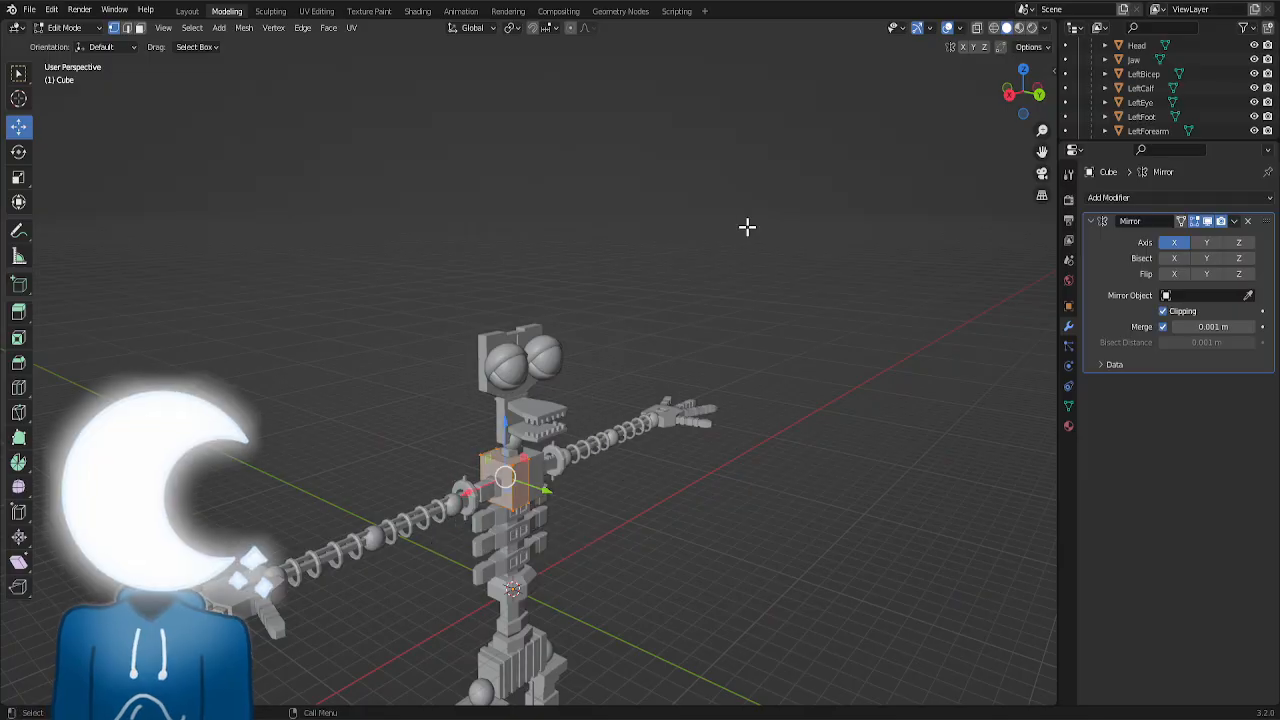
- In back view with X-ray on, reshape the block's lower edge into wide shoulders and extrude it down to the top of the ribs
{"action": "left_click_drag", "start_coordinate": [1023, 86], "coordinate": [1030, 92]}
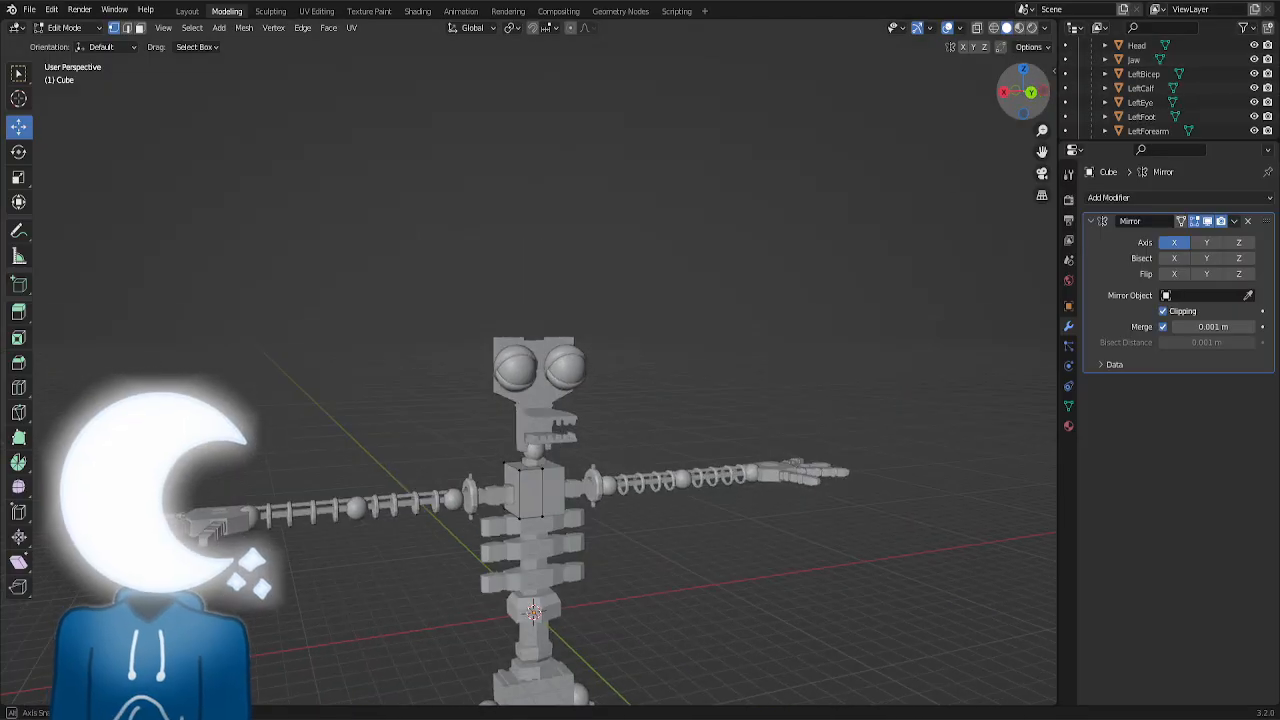
{"action": "left_click", "coordinate": [1031, 92]}
{"action": "left_click", "coordinate": [977, 28]}
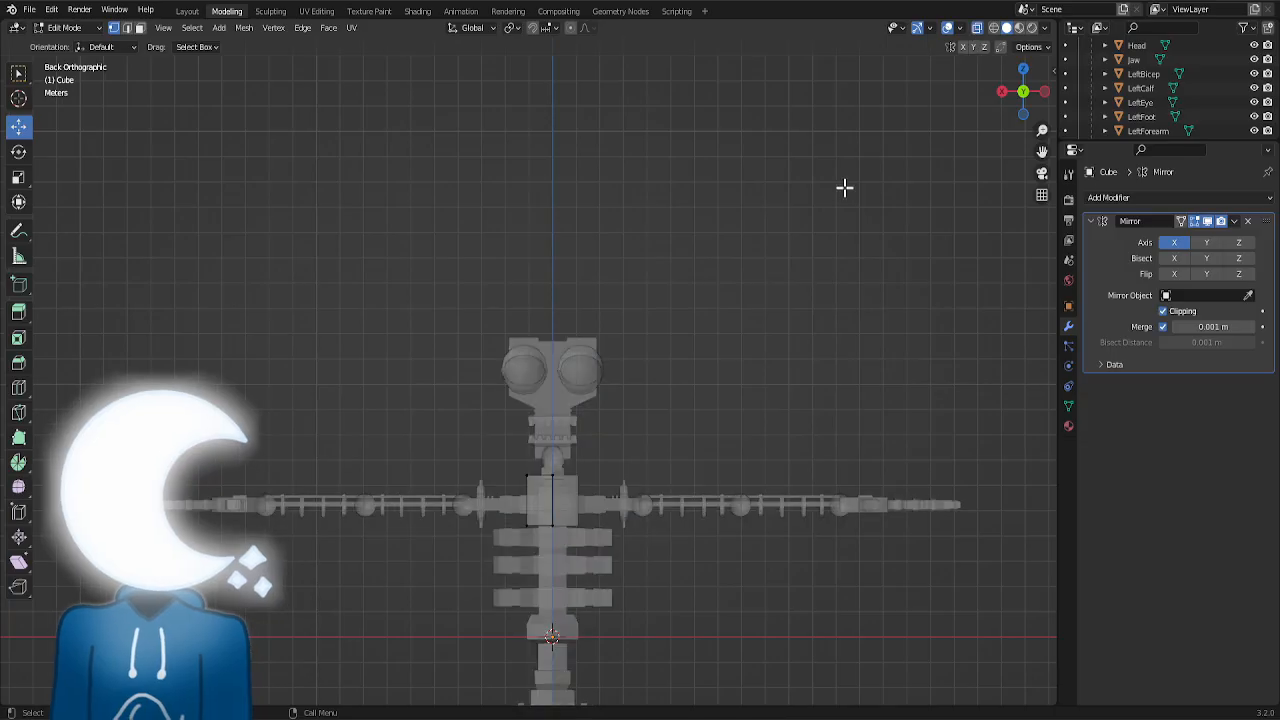
{"action": "left_click_drag", "start_coordinate": [648, 490], "coordinate": [482, 457]}
{"action": "key", "text": "g"}
{"action": "key", "text": "e"}
{"action": "left_click", "coordinate": [474, 577]}
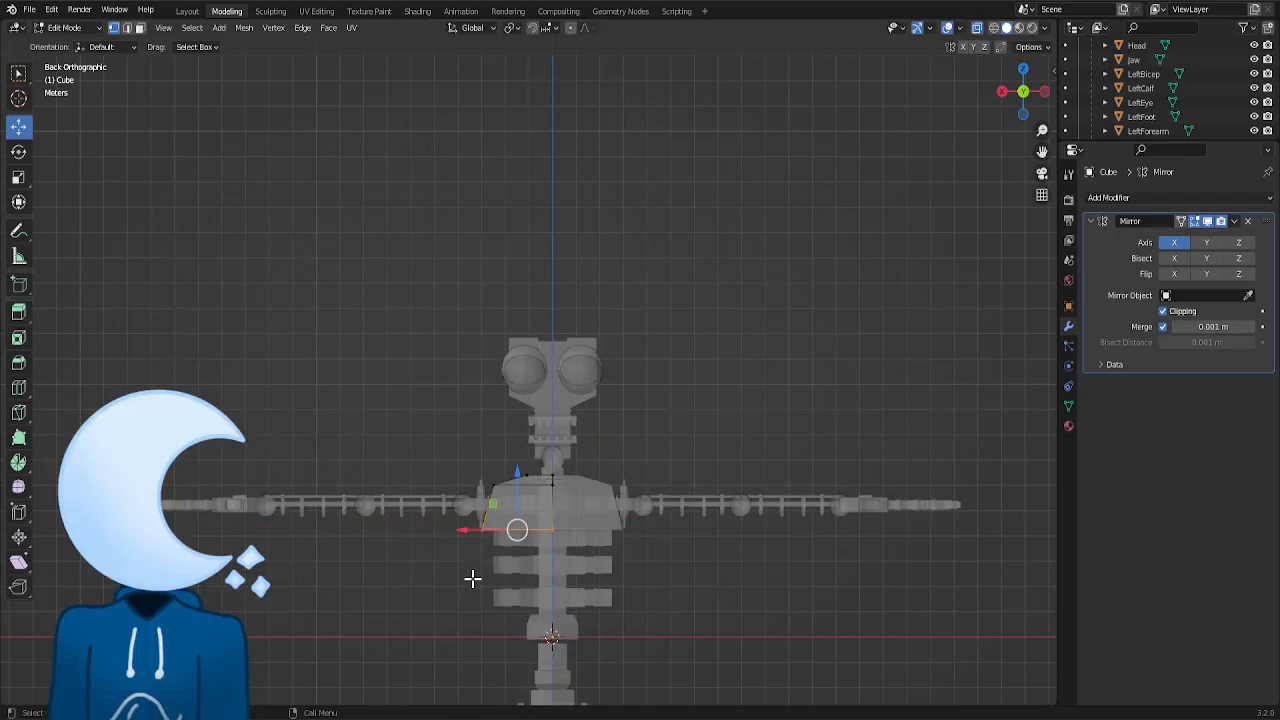
- Extrude the torso's bottom edge straight down along Z over the ribs and shift it slightly outward
{"action": "scroll", "coordinate": [472, 570], "scroll_direction": "down", "scroll_amount": 2}
{"action": "key", "text": "e"}
{"action": "key", "text": "z"}
{"action": "left_click", "coordinate": [450, 485]}
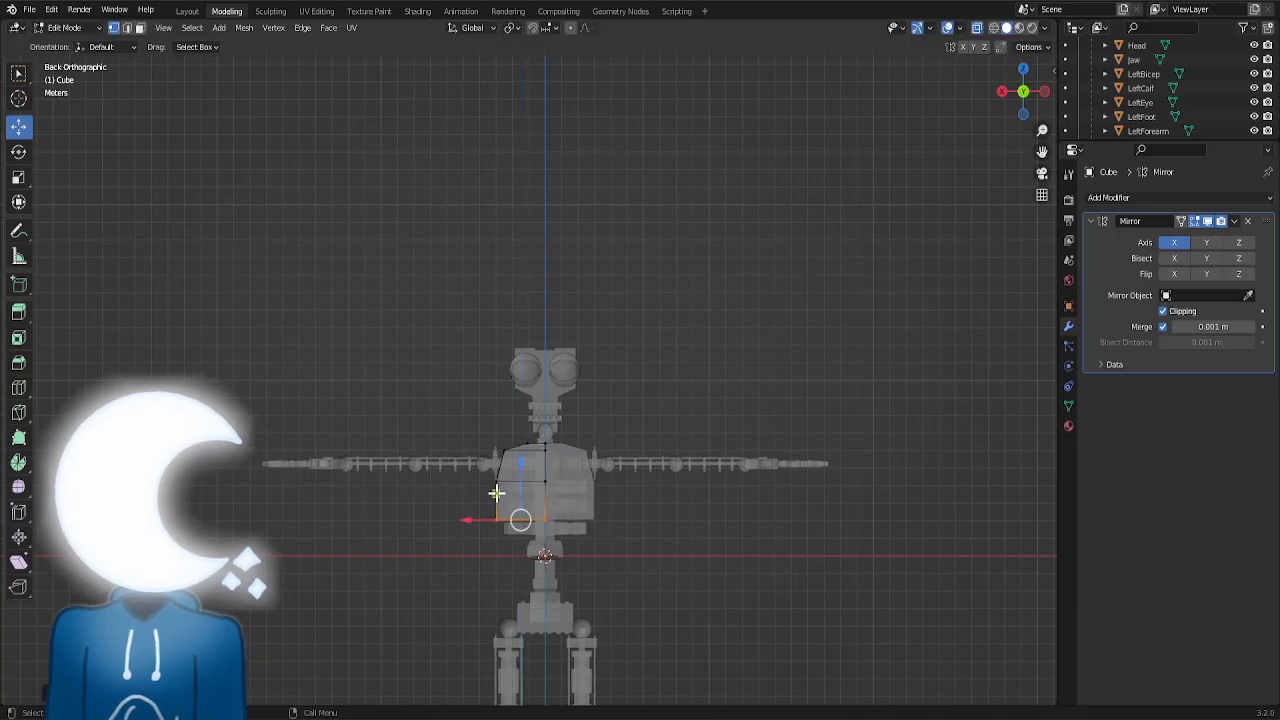
{"action": "key", "text": "g"}
{"action": "key", "text": "shift+y"}
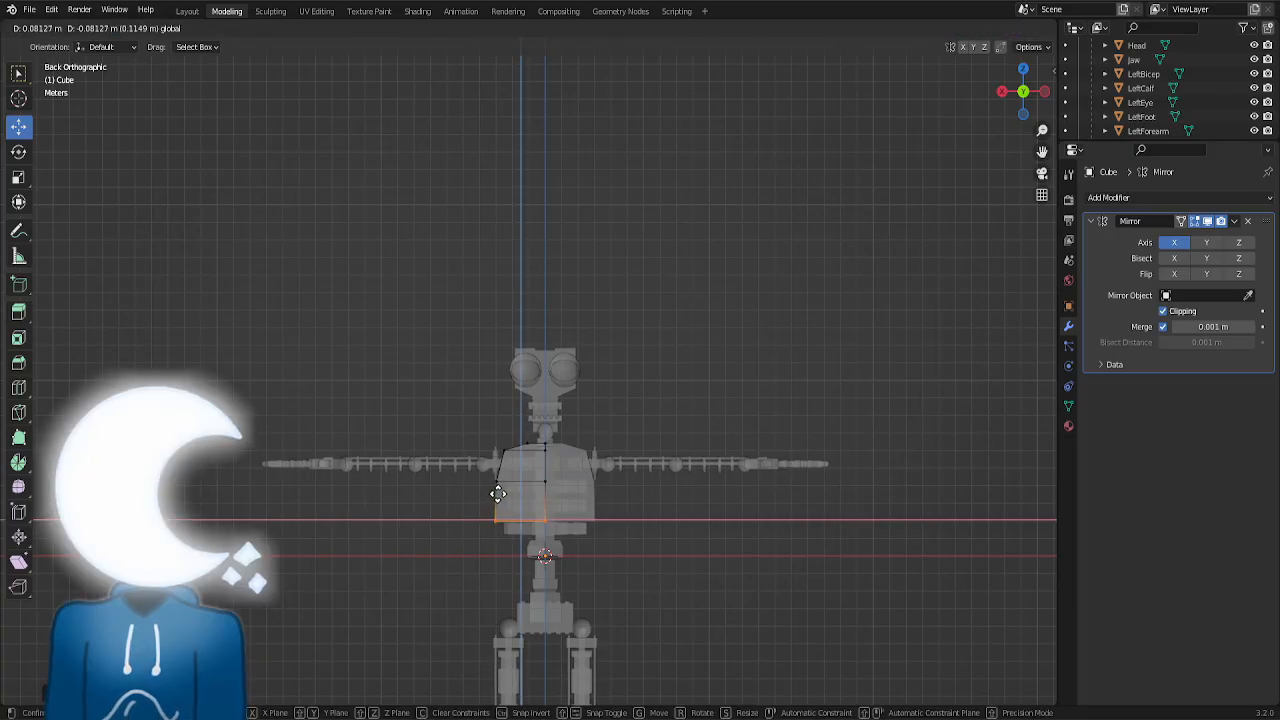
{"action": "left_click", "coordinate": [495, 490]}
- Extrude the torso's bottom edge twice more down to just above the pelvis, widening at the waist and tapering inward at the end
{"action": "key", "text": "e"}
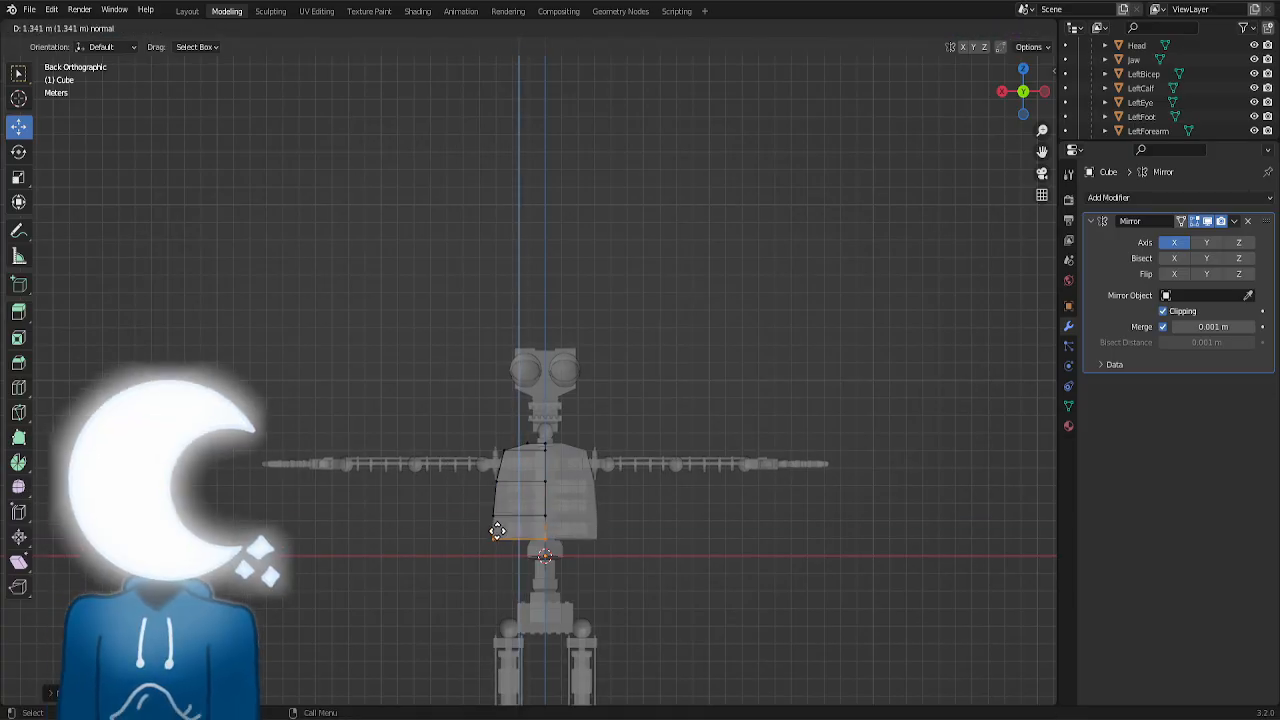
{"action": "left_click", "coordinate": [497, 531]}
{"action": "key", "text": "g"}
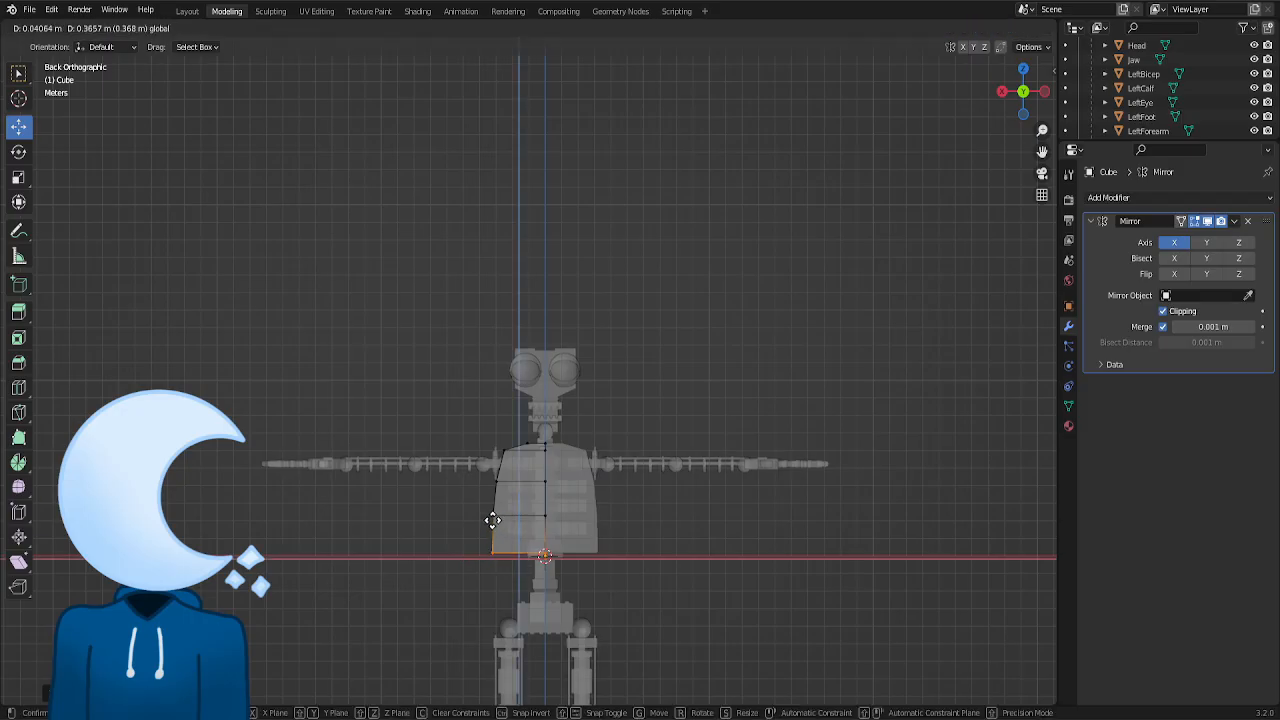
{"action": "left_click", "coordinate": [490, 518]}
{"action": "key", "text": "e"}
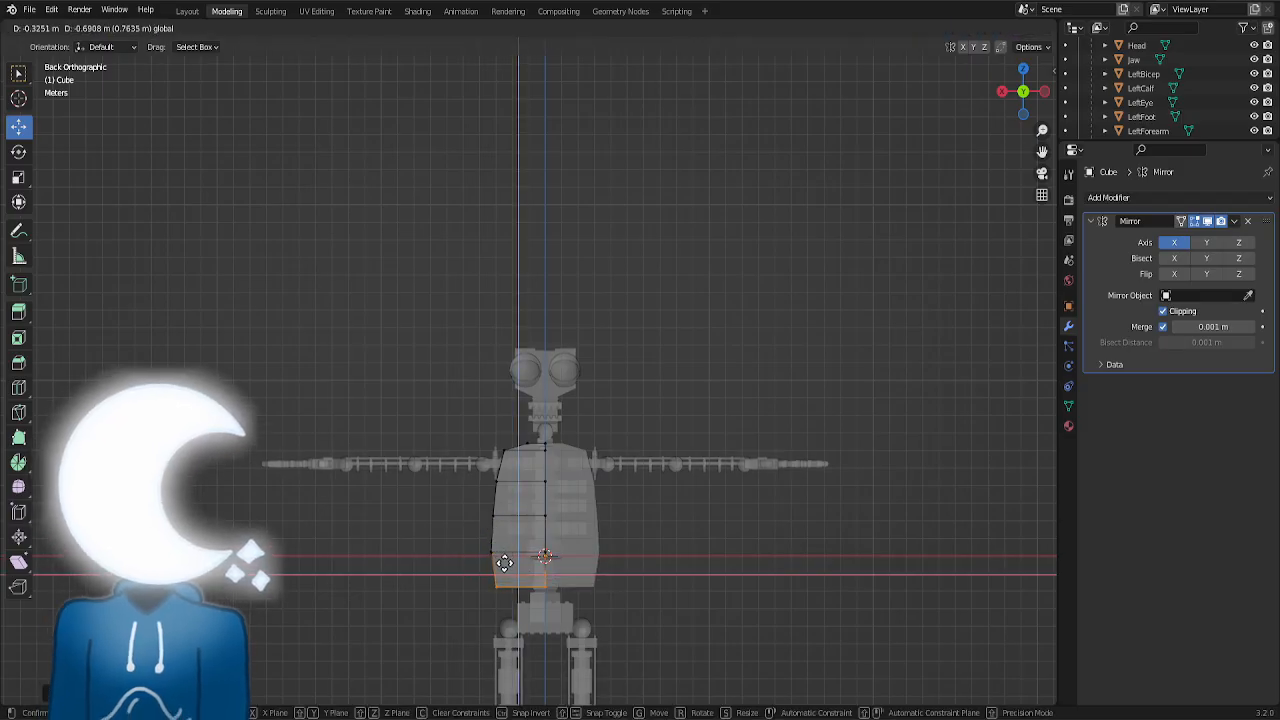
{"action": "left_click", "coordinate": [503, 560]}
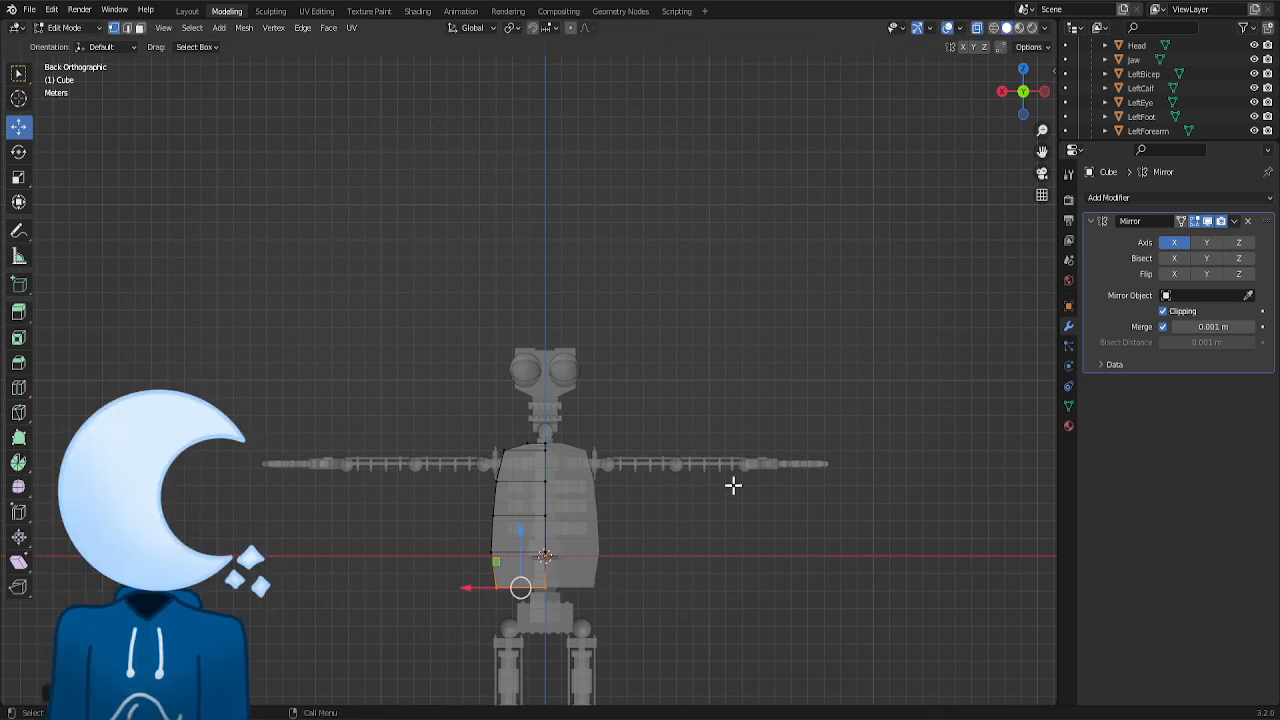
{"action": "left_click", "coordinate": [1002, 91]}
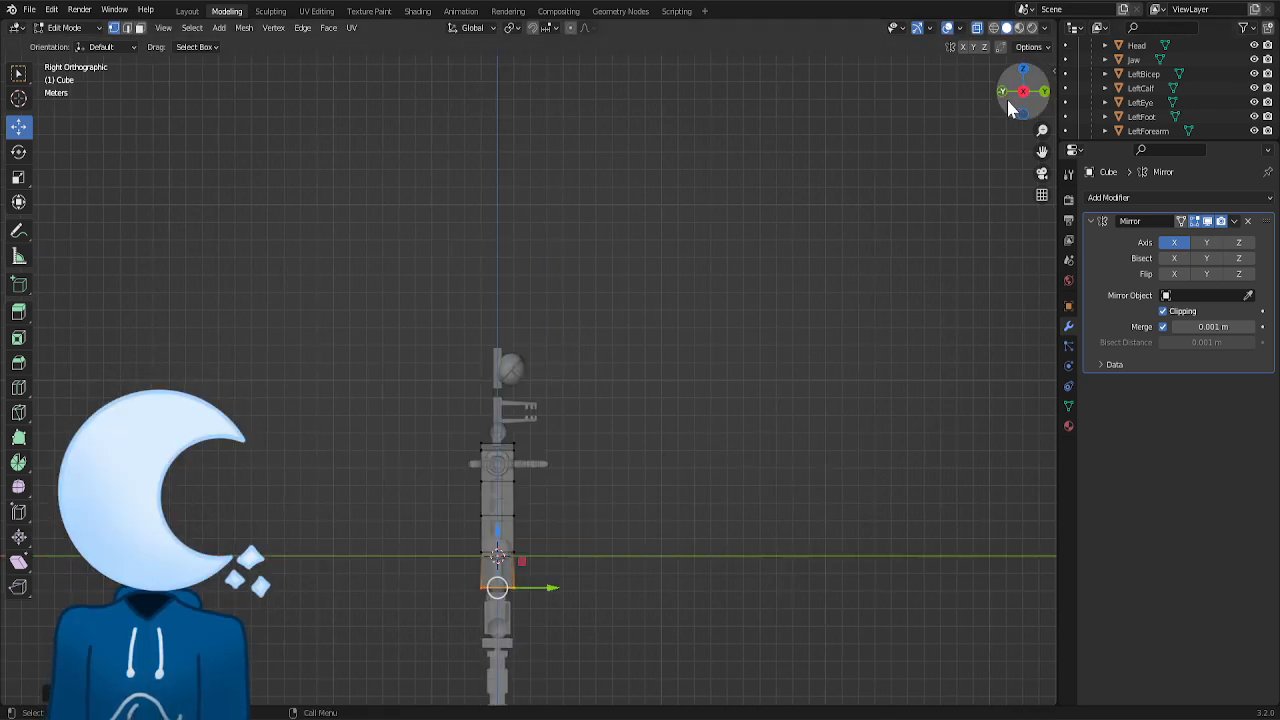
{"action": "left_click", "coordinate": [723, 389]}
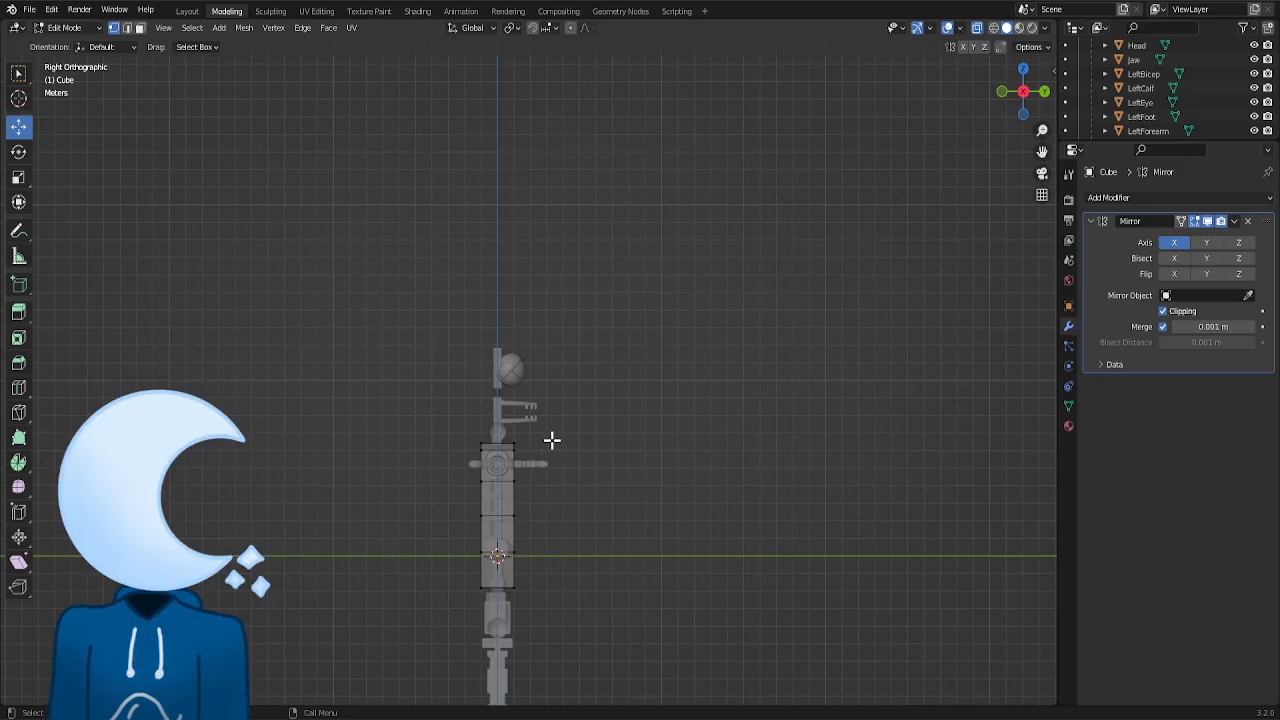
{"action": "left_click", "coordinate": [1045, 92]}
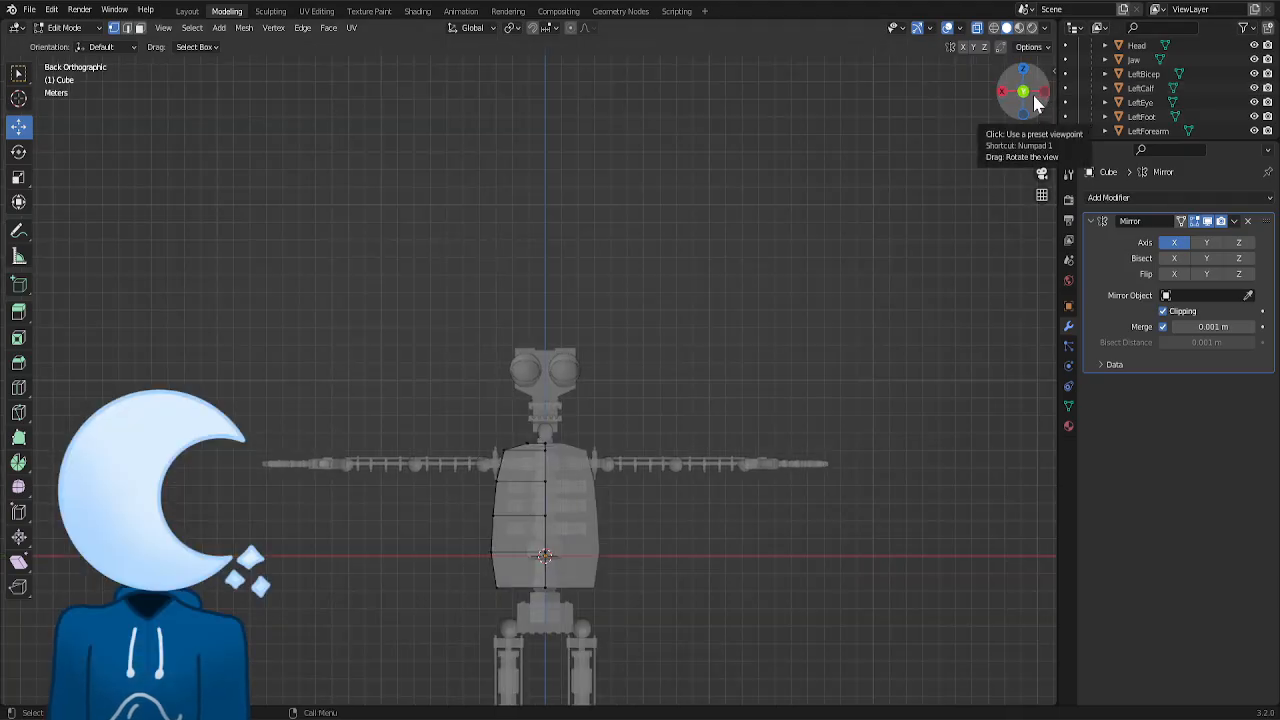
{"action": "left_click_drag", "start_coordinate": [1042, 98], "coordinate": [1036, 99]}
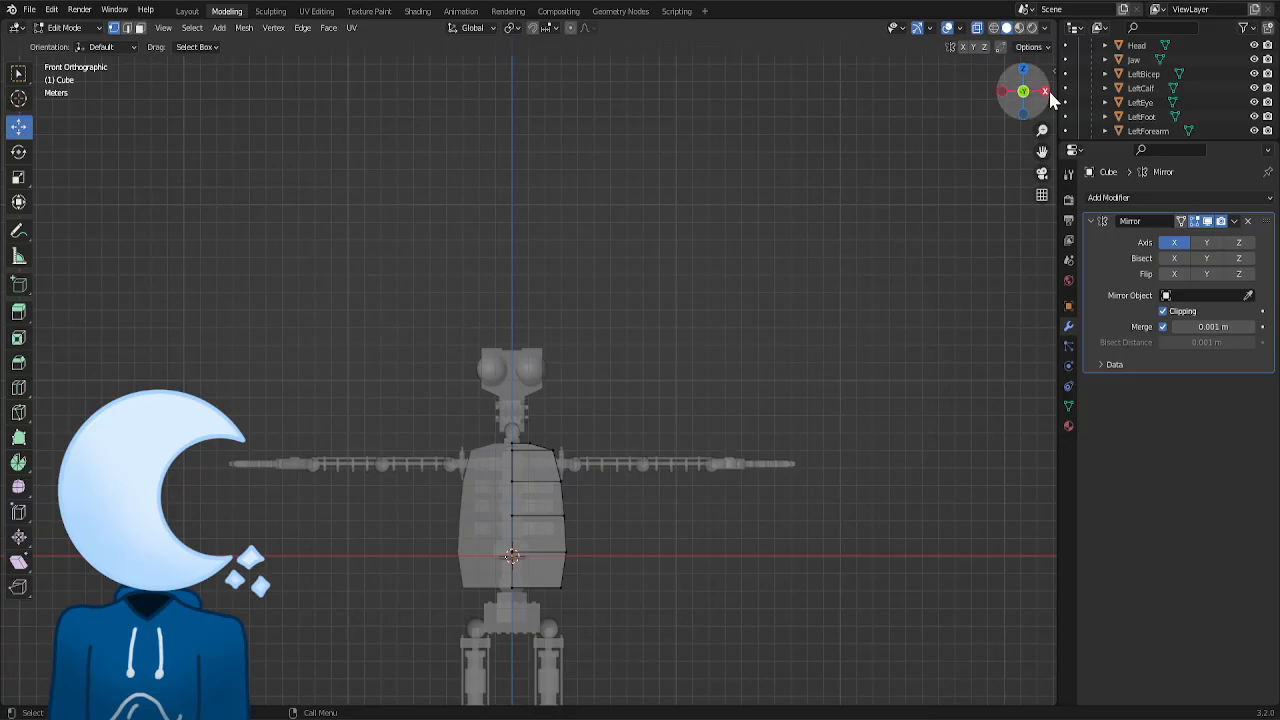
- In right view, scale the torso's bottom edge by about 2.65 along Y with smooth proportional editing of size 13.11
{"action": "left_click", "coordinate": [1048, 94]}
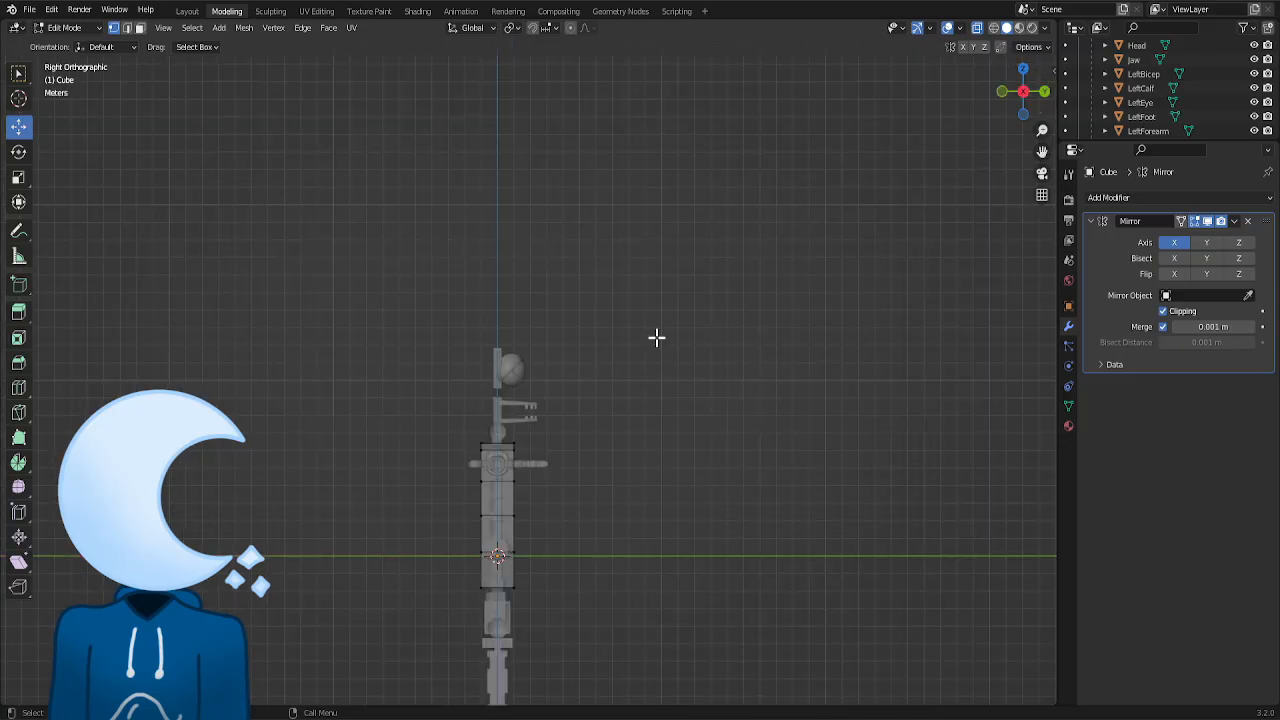
{"action": "left_click_drag", "start_coordinate": [427, 639], "coordinate": [589, 564]}
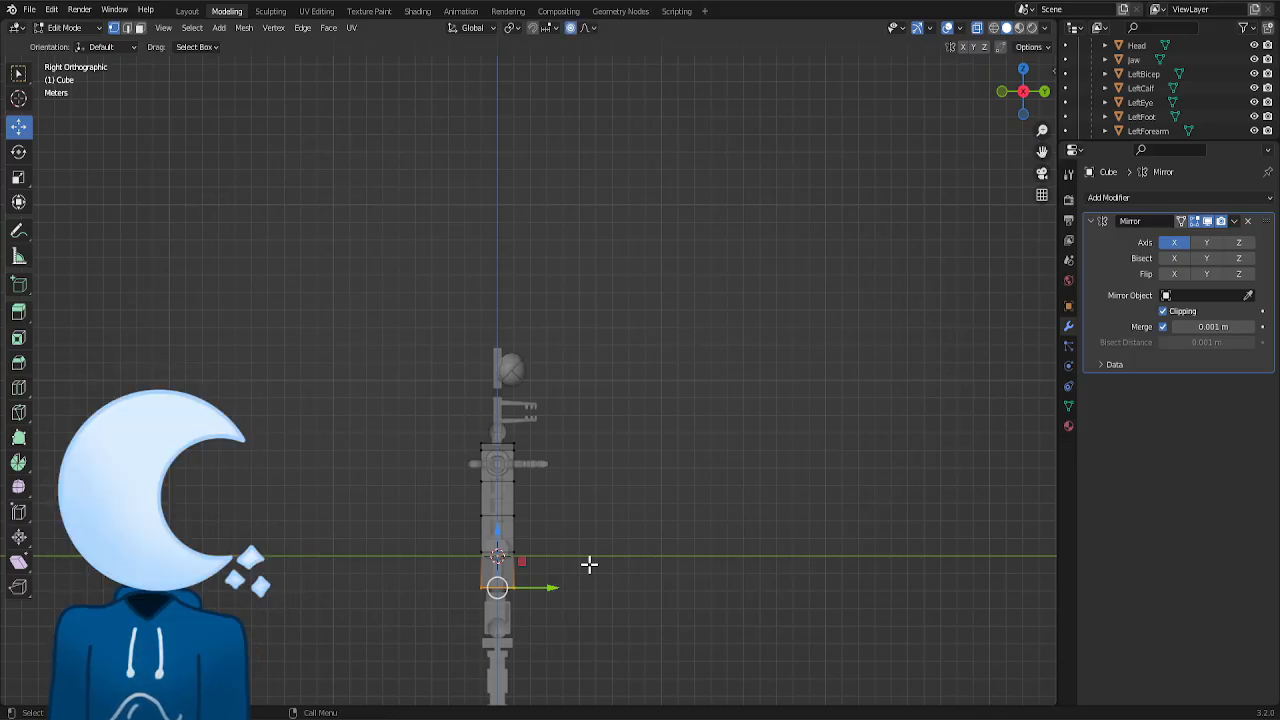
{"action": "key", "text": "s"}
{"action": "key", "text": "z"}
{"action": "key", "text": "x"}
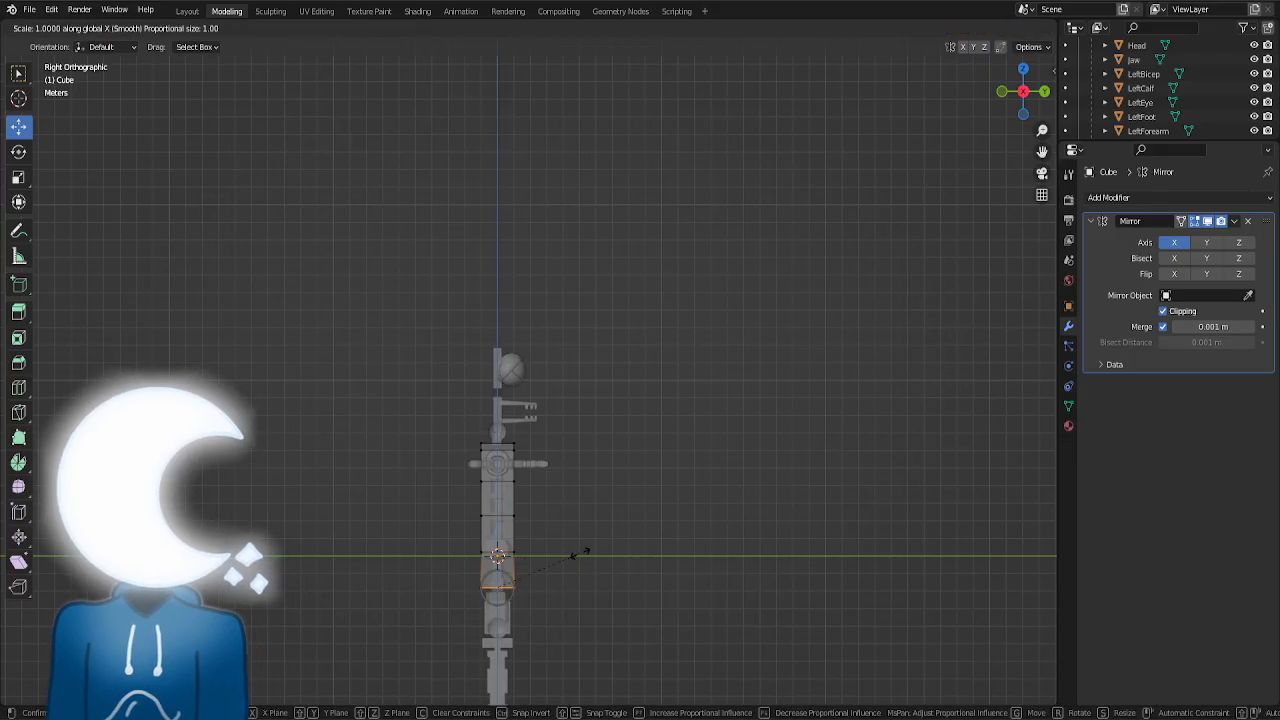
{"action": "key", "text": "y"}
{"action": "scroll", "coordinate": [640, 552], "scroll_direction": "down", "scroll_amount": 9}
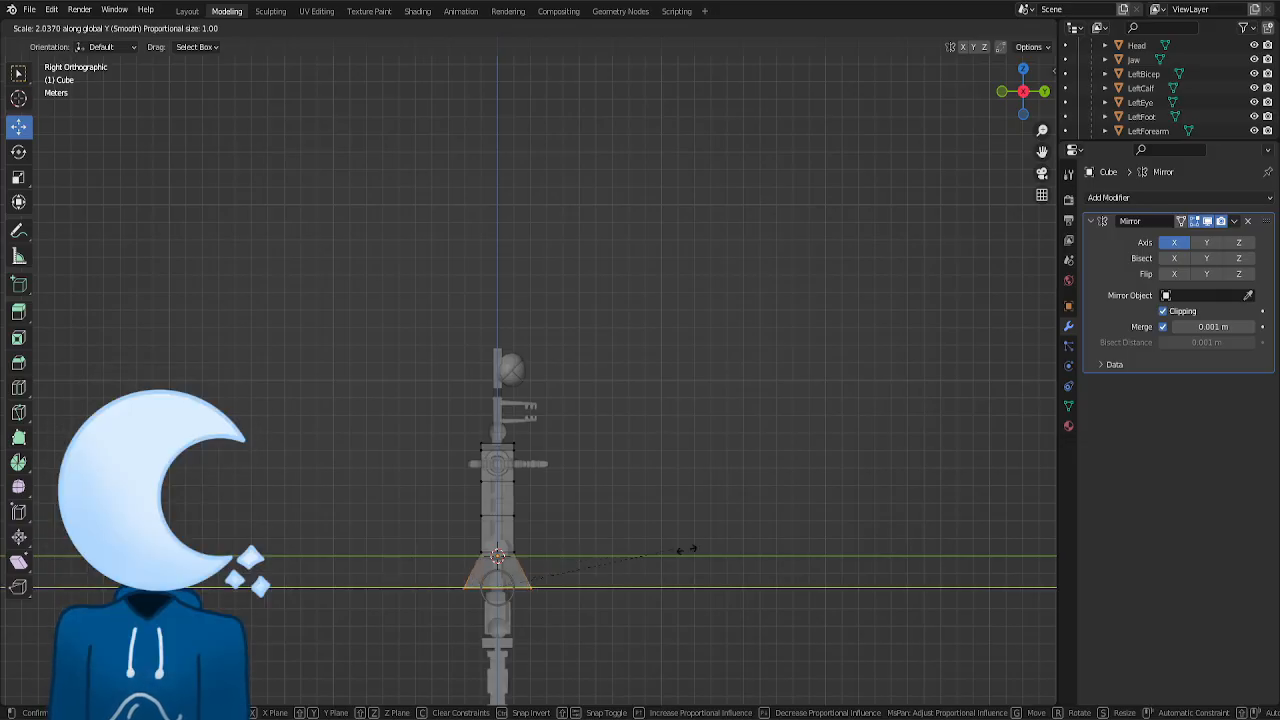
{"action": "scroll", "coordinate": [732, 553], "scroll_direction": "down", "scroll_amount": 11}
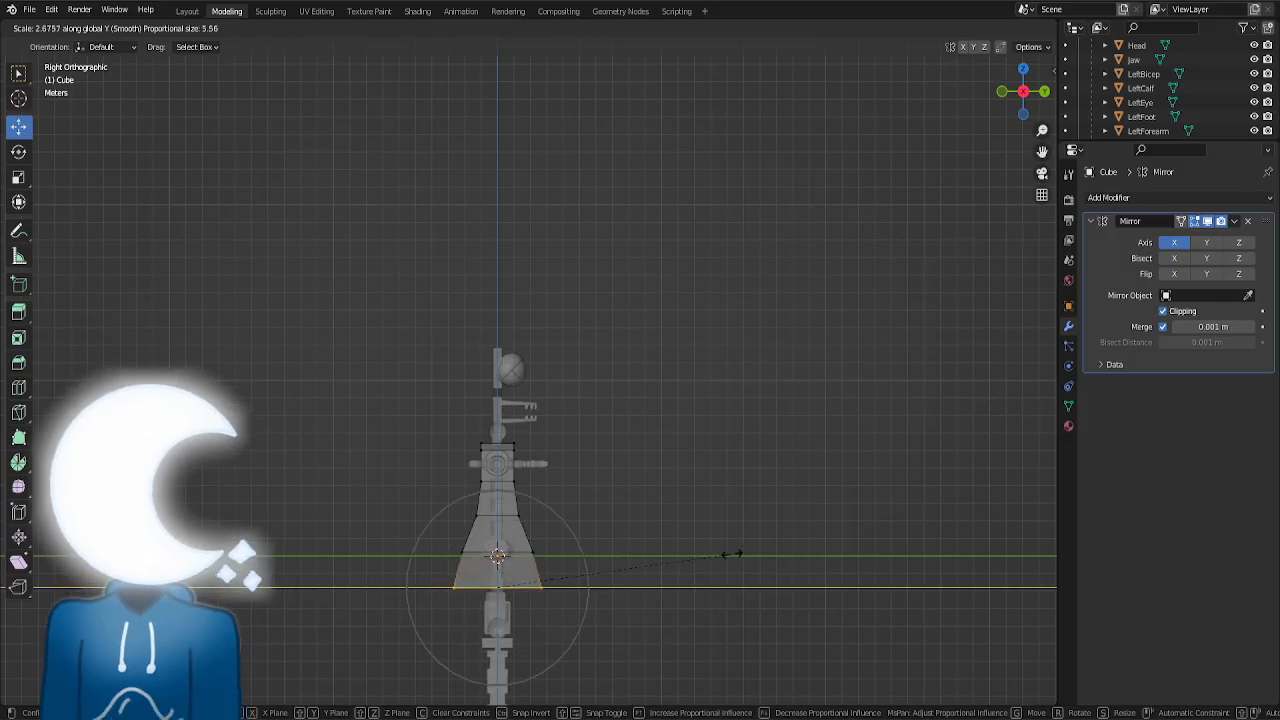
{"action": "scroll", "coordinate": [732, 553], "scroll_direction": "down", "scroll_amount": 8}
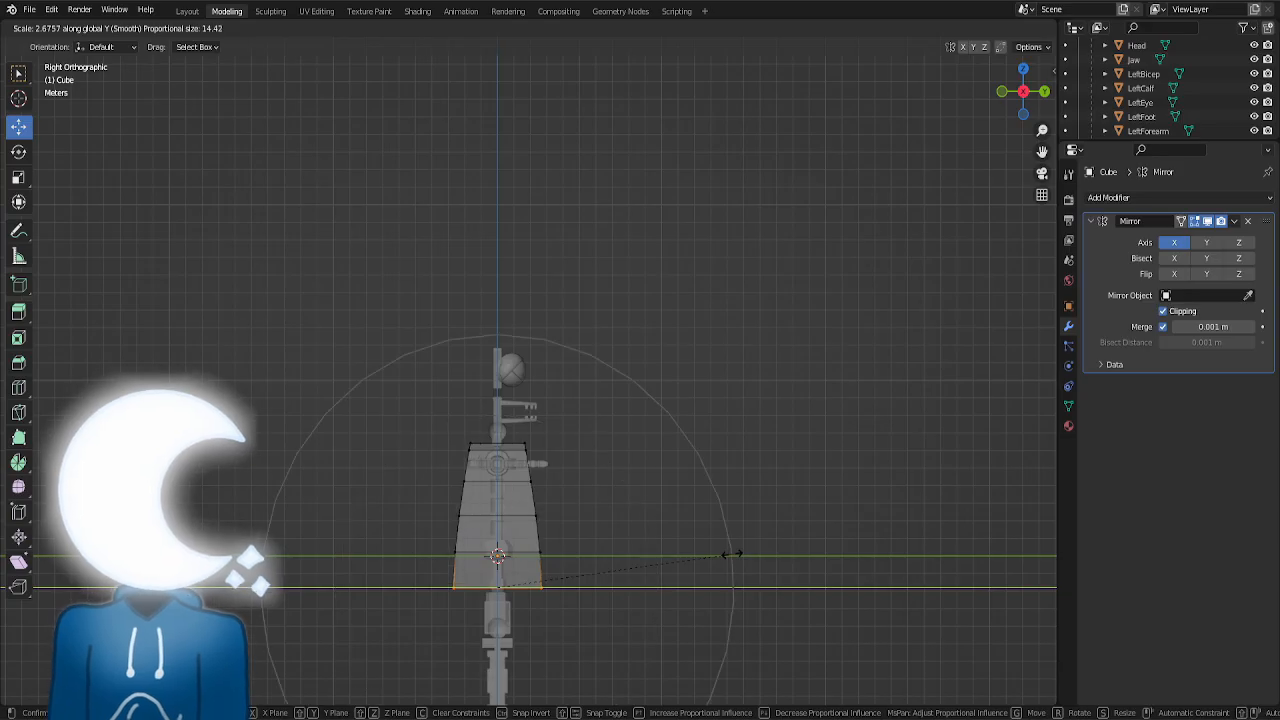
{"action": "scroll", "coordinate": [732, 553], "scroll_direction": "up", "scroll_amount": 1}
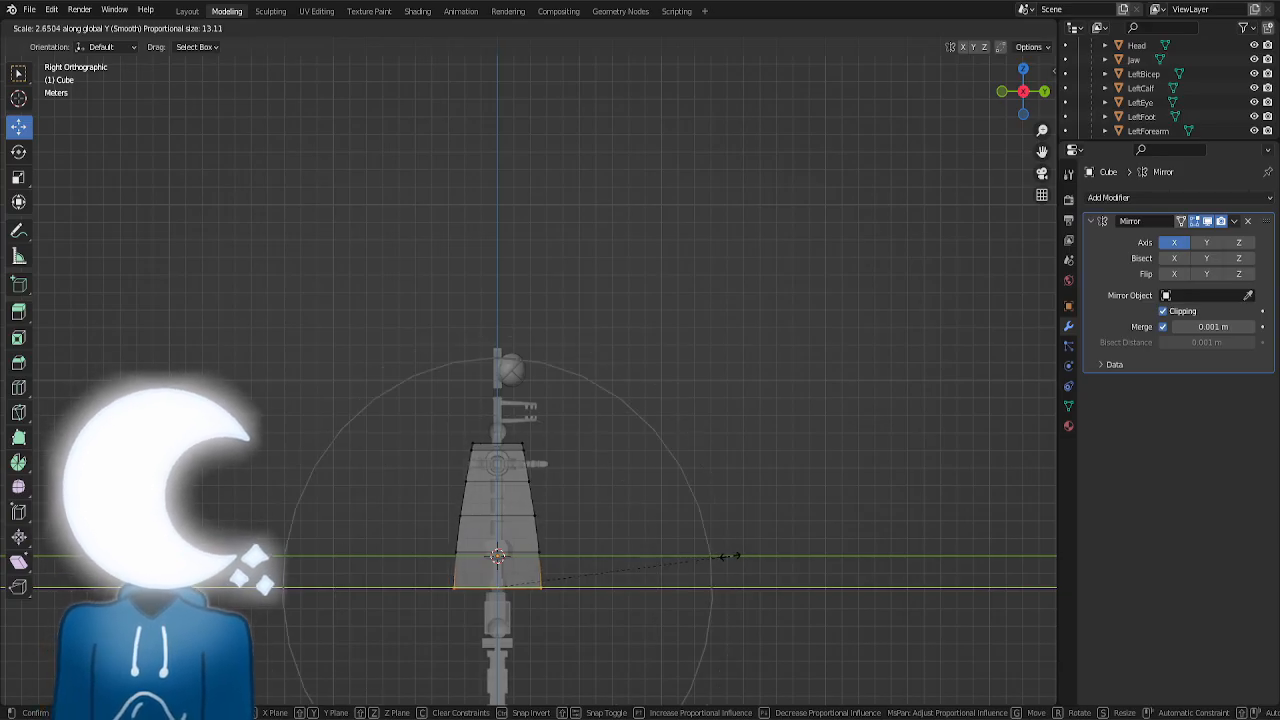
{"action": "left_click", "coordinate": [729, 556]}
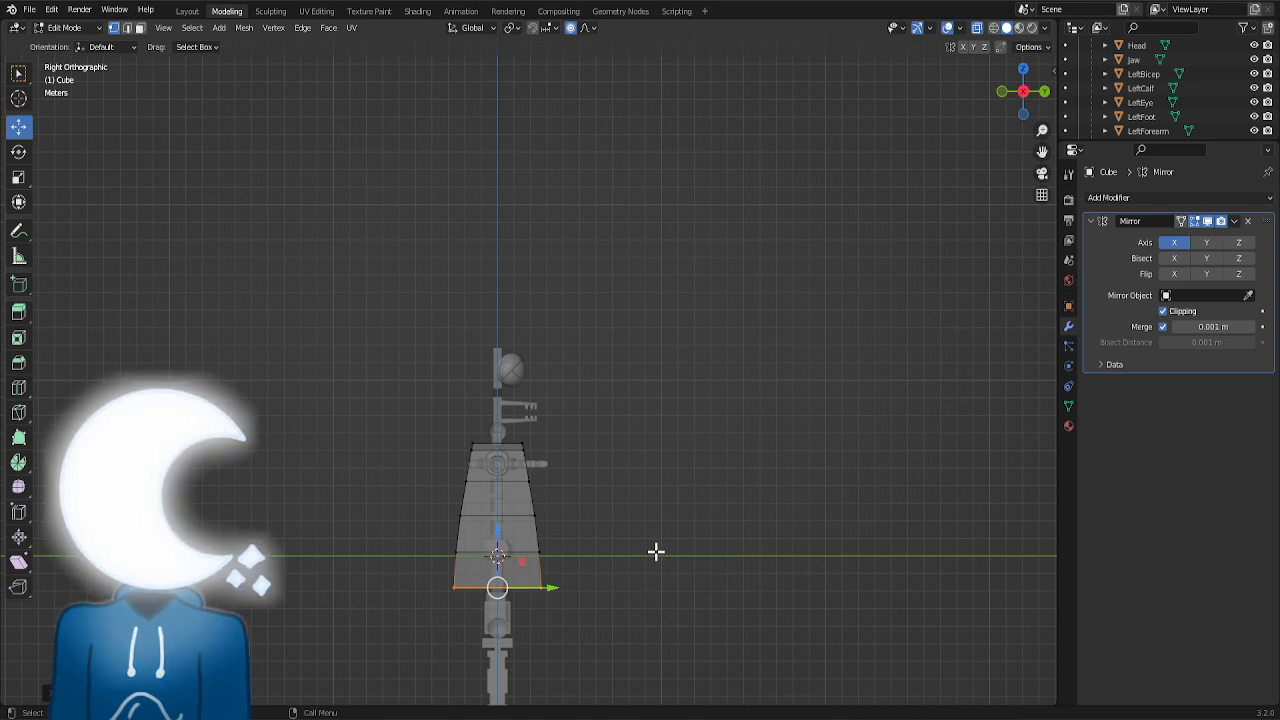
- Shift the torso's upper back vertices rearward along Y with smooth proportional editing
{"action": "left_click", "coordinate": [407, 426]}
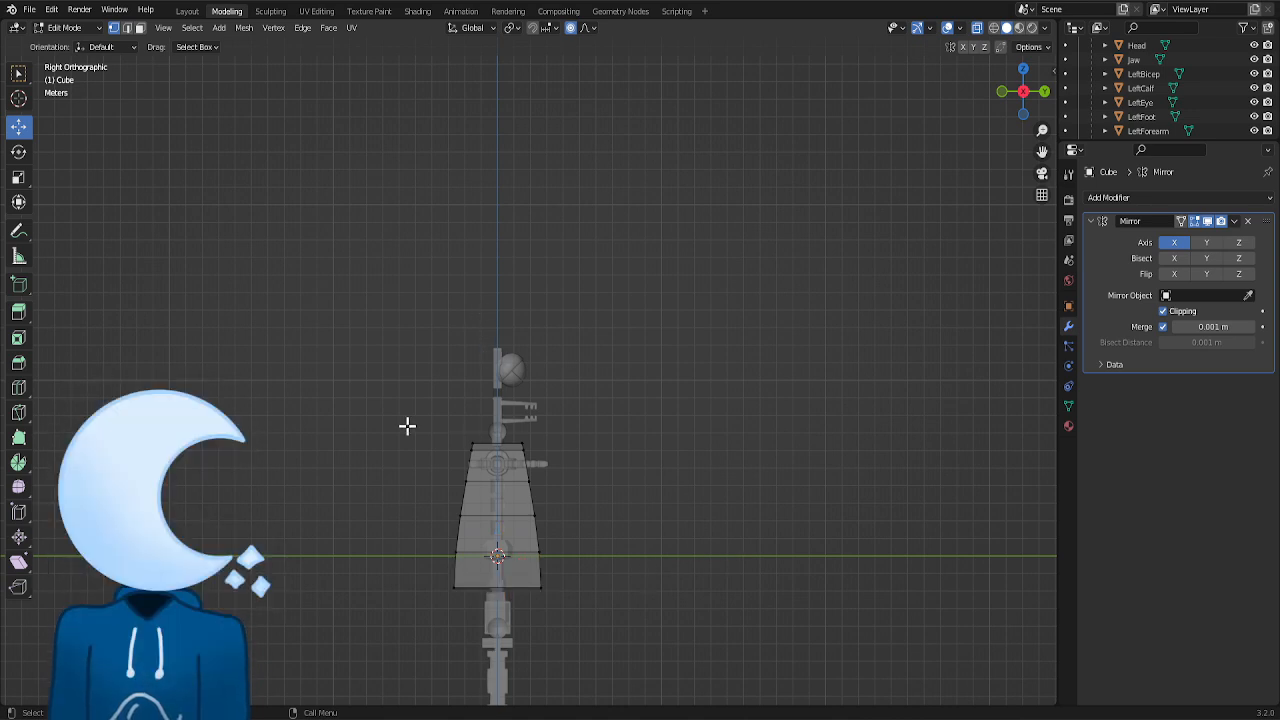
{"action": "left_click_drag", "start_coordinate": [407, 402], "coordinate": [480, 451]}
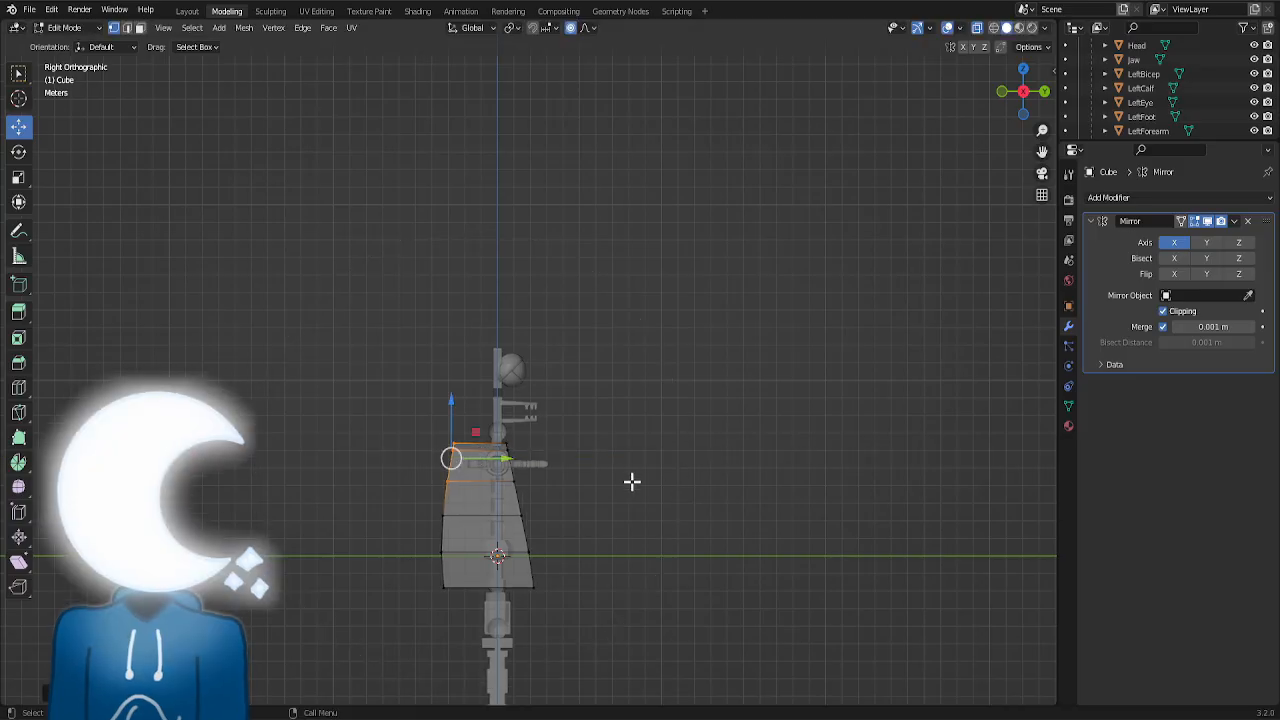
{"action": "left_click", "coordinate": [632, 477]}
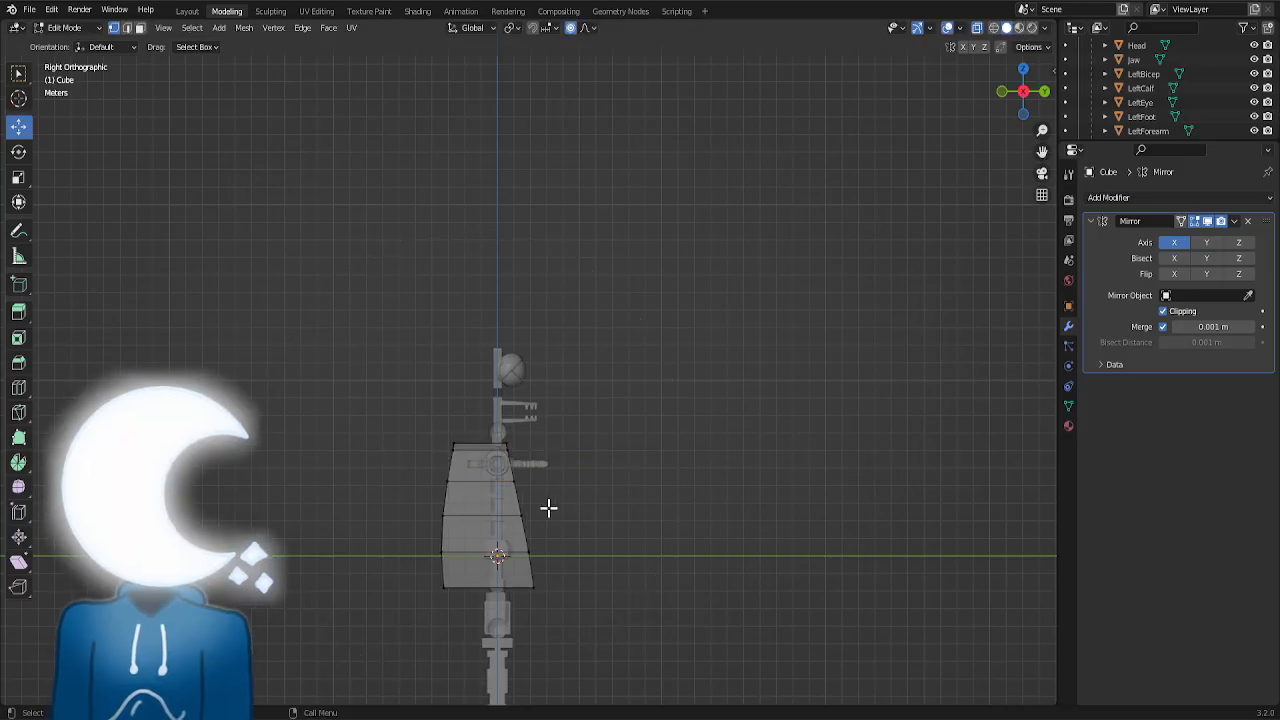
- Pull the torso's front vertices forward along Y to bulge the chest and belly, with proportional editing off
{"action": "left_click_drag", "start_coordinate": [549, 509], "coordinate": [513, 525]}
{"action": "left_click_drag", "start_coordinate": [548, 519], "coordinate": [556, 482]}
{"action": "scroll", "coordinate": [562, 521], "scroll_direction": "up", "scroll_amount": 6}
{"action": "scroll", "coordinate": [560, 520], "scroll_direction": "up", "scroll_amount": 6}
{"action": "left_click_drag", "start_coordinate": [545, 420], "coordinate": [533, 449]}
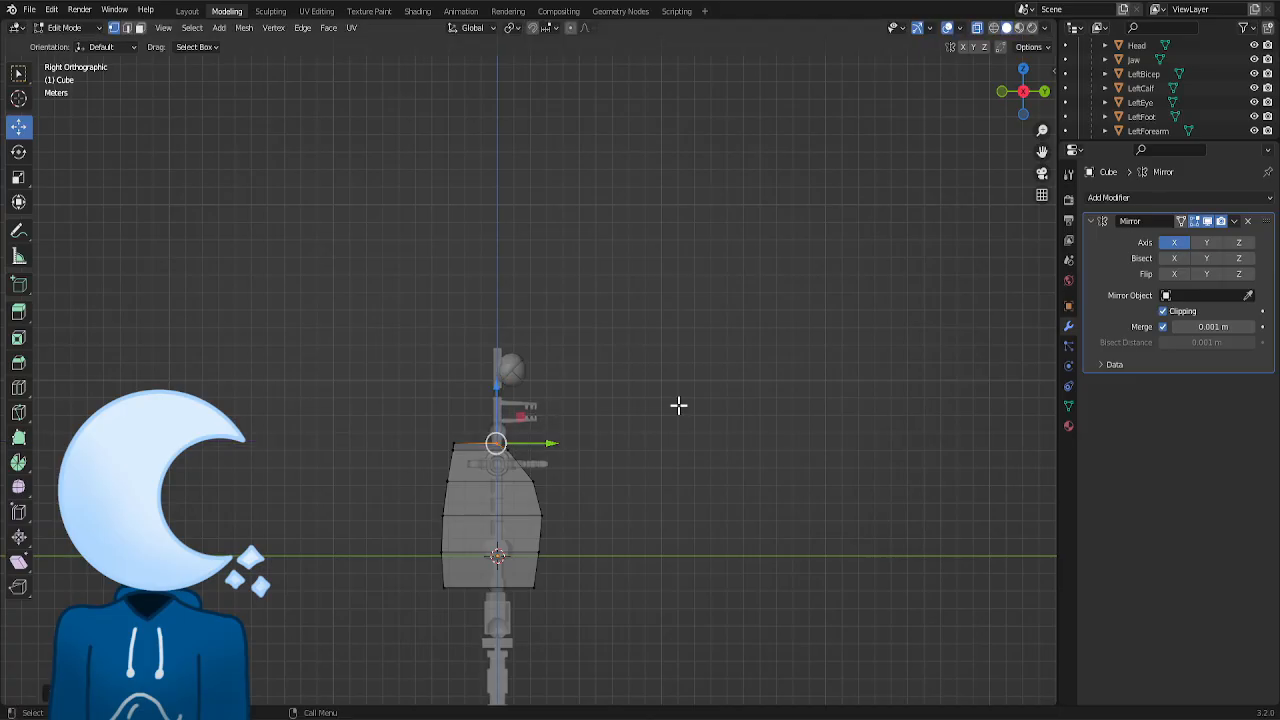
- Move the torso's top back corner slightly forward along Y to round off the upper back
{"action": "left_click", "coordinate": [678, 404]}
{"action": "left_click_drag", "start_coordinate": [408, 402], "coordinate": [490, 445]}
{"action": "left_click", "coordinate": [567, 429]}
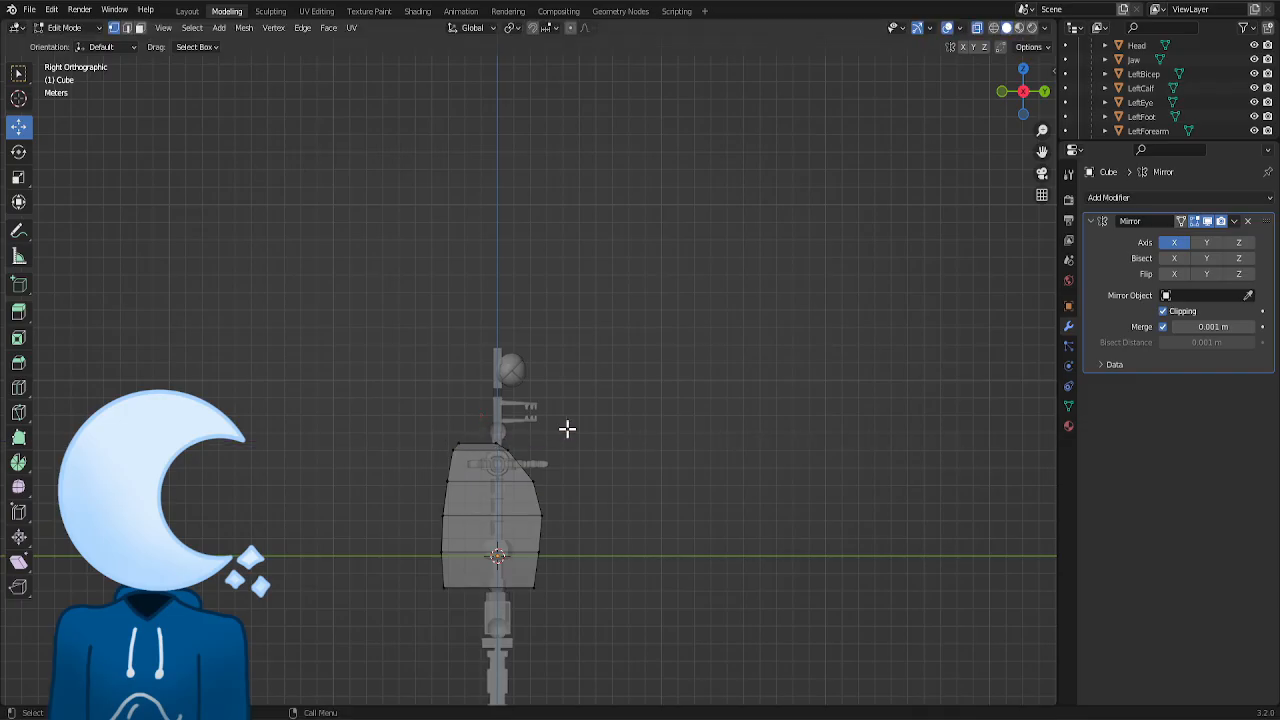
- Move the entire torso mesh forward along Y to surround the endoskeleton's spine
{"action": "key", "text": "a"}
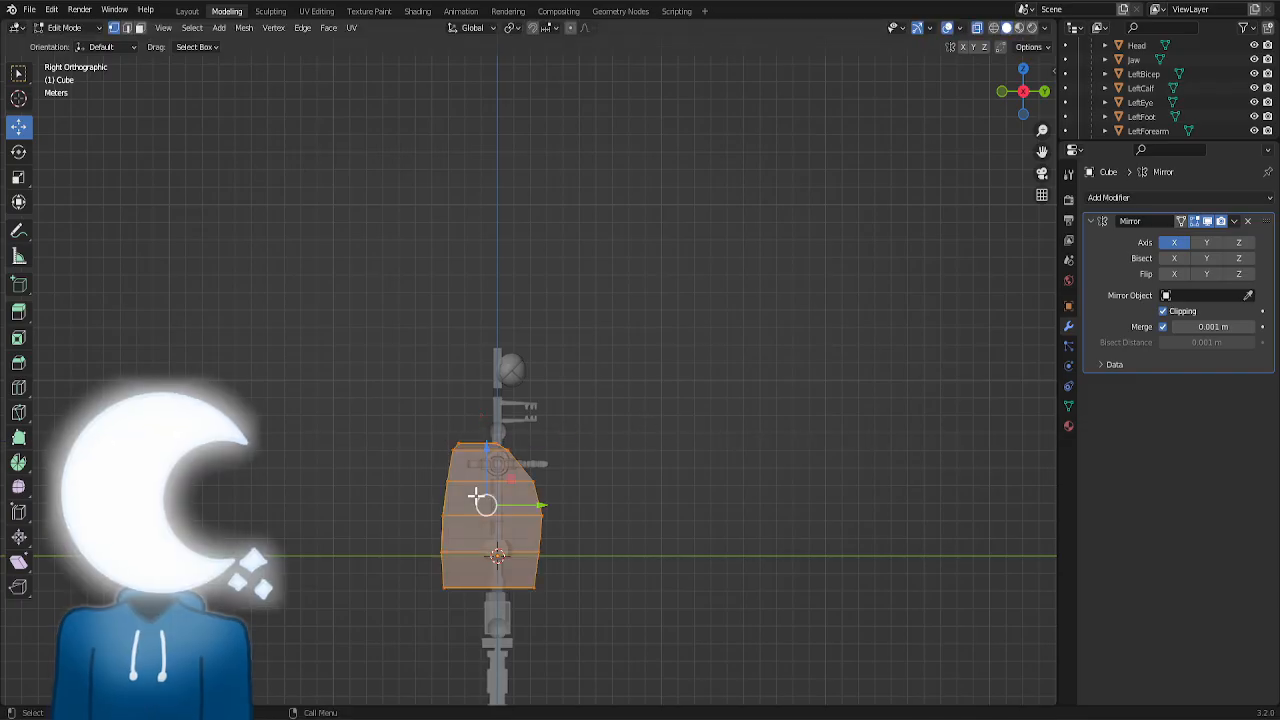
{"action": "key", "text": "g"}
{"action": "key", "text": "y"}
{"action": "left_click", "coordinate": [551, 508]}
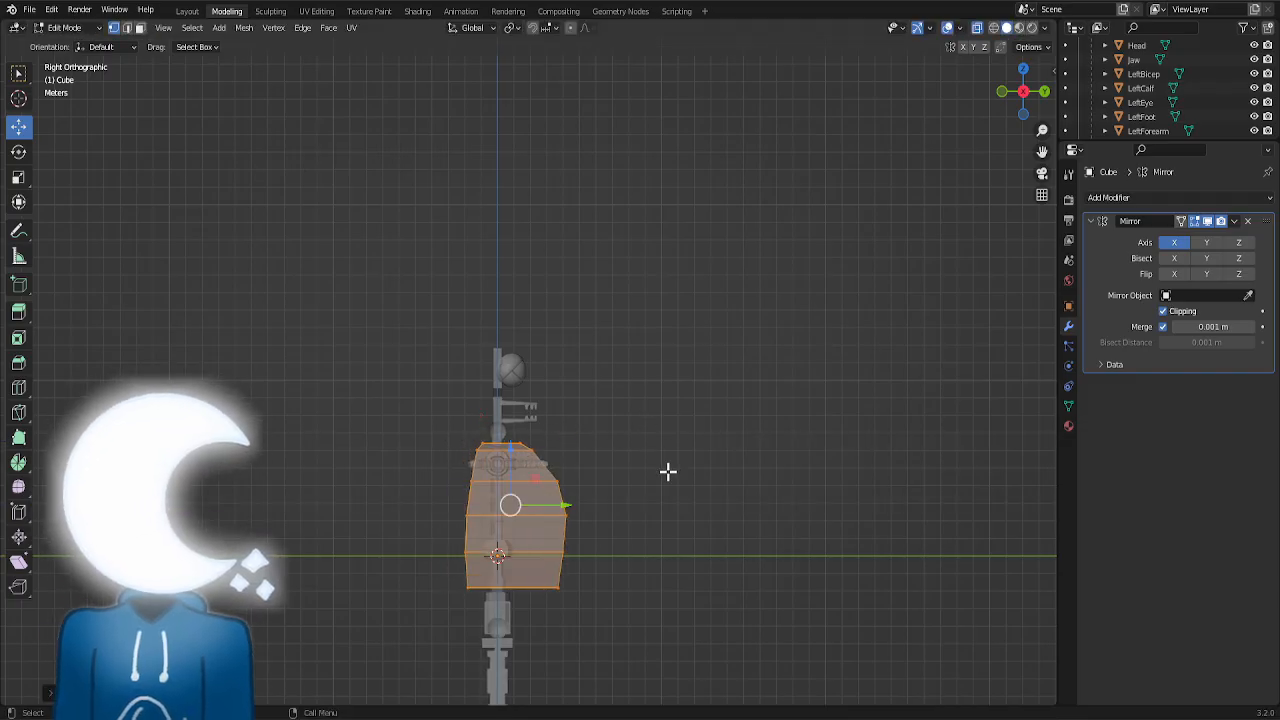
- In top view, add a loop cut around the torso's side, bulged outward, and another midway between the centre line and the side
{"action": "key", "text": "s"}
{"action": "key", "text": "z"}
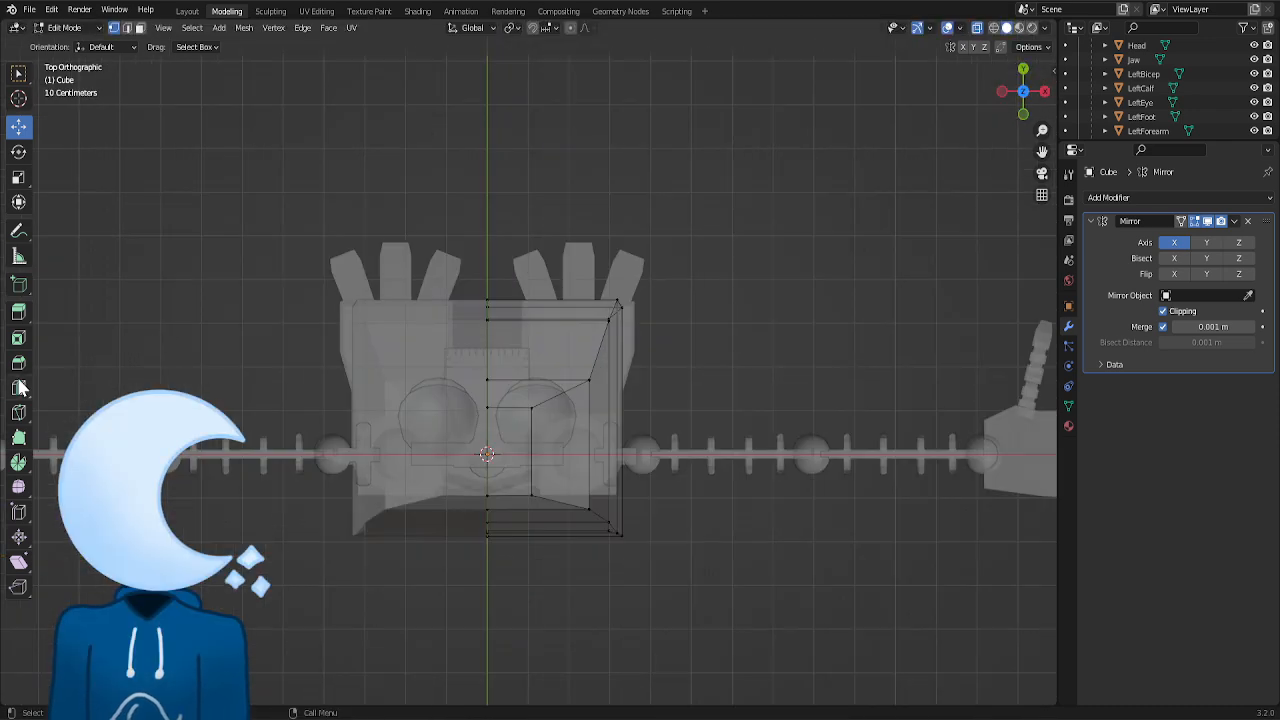
{"action": "key", "text": "ctrl+r"}
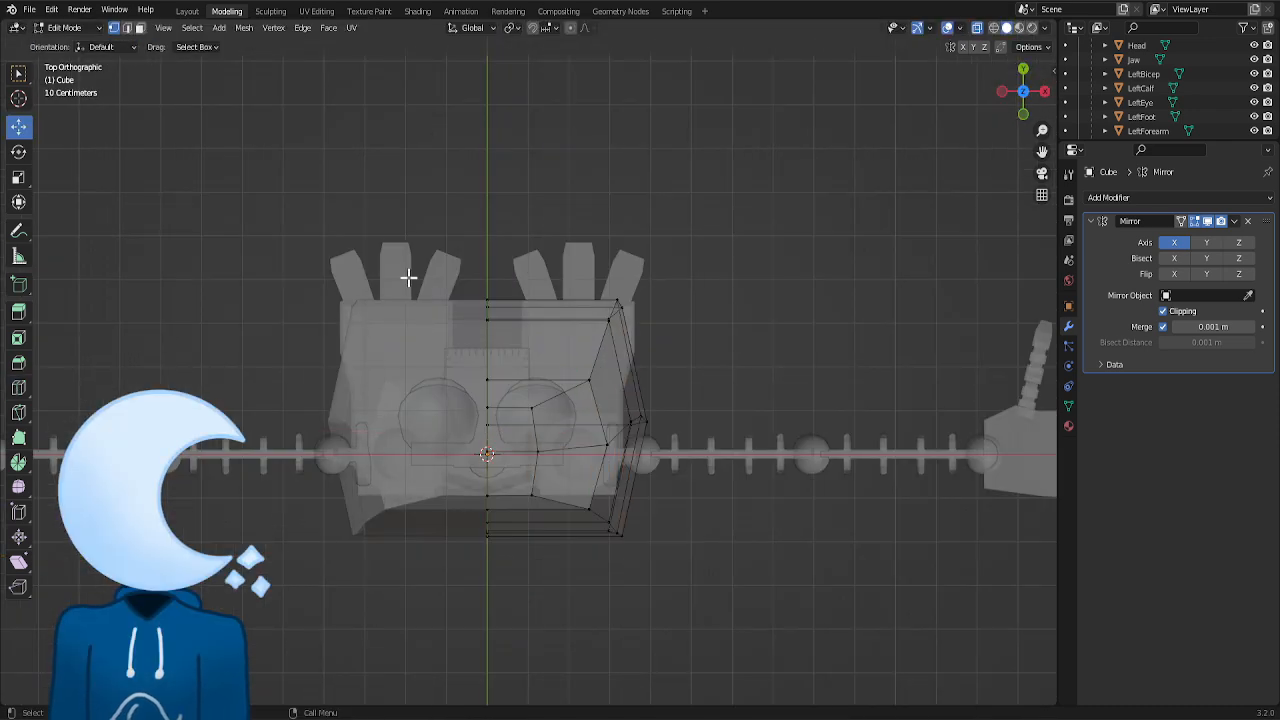
{"action": "left_click", "coordinate": [18, 127]}
{"action": "left_click", "coordinate": [487, 303], "text": "alt"}
{"action": "key", "text": "s"}
{"action": "key", "text": "y"}
{"action": "left_click", "coordinate": [620, 237]}
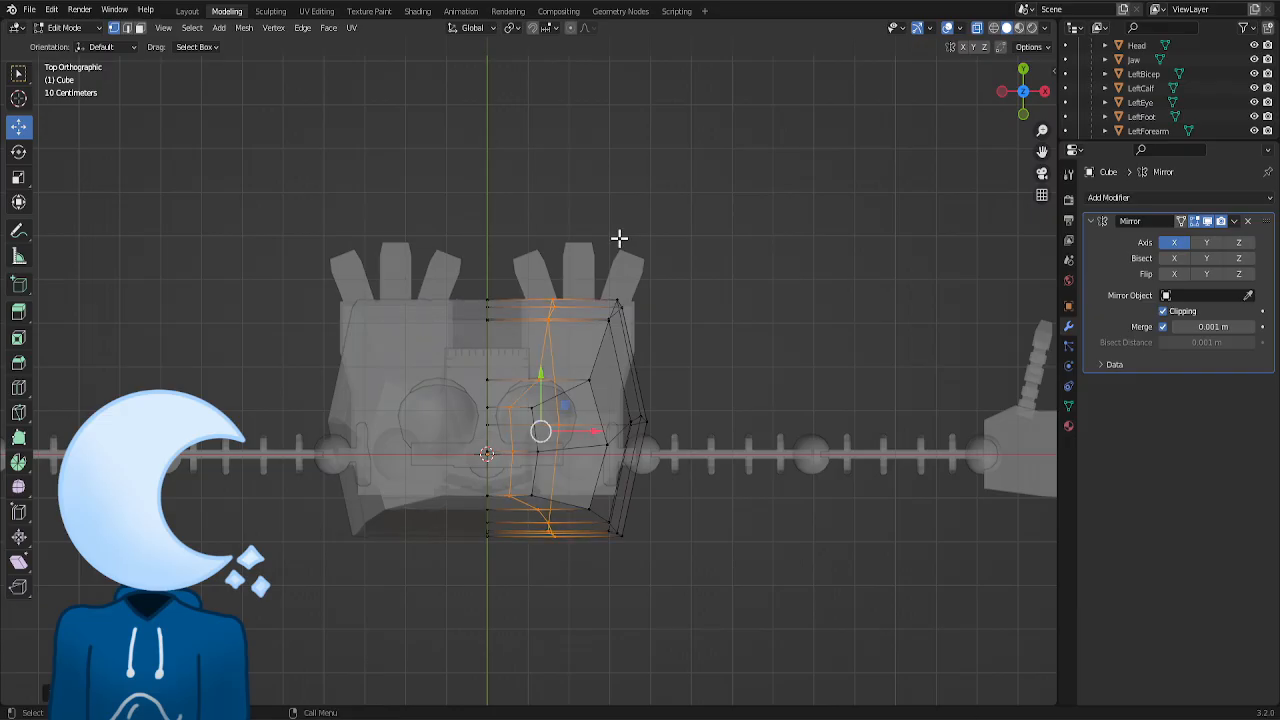
- Scale the torso's outer side vertices inward along Y to round off the front and back corners
{"action": "left_click_drag", "start_coordinate": [578, 590], "coordinate": [762, 168]}
{"action": "key", "text": "s"}
{"action": "key", "text": "y"}
{"action": "left_click", "coordinate": [735, 215]}
{"action": "left_click", "coordinate": [790, 190]}
- Move the side vertex beside the shoulder joint slightly rearward along Y
{"action": "left_click", "coordinate": [1025, 72]}
{"action": "scroll", "coordinate": [1040, 125], "scroll_direction": "down", "scroll_amount": 5}
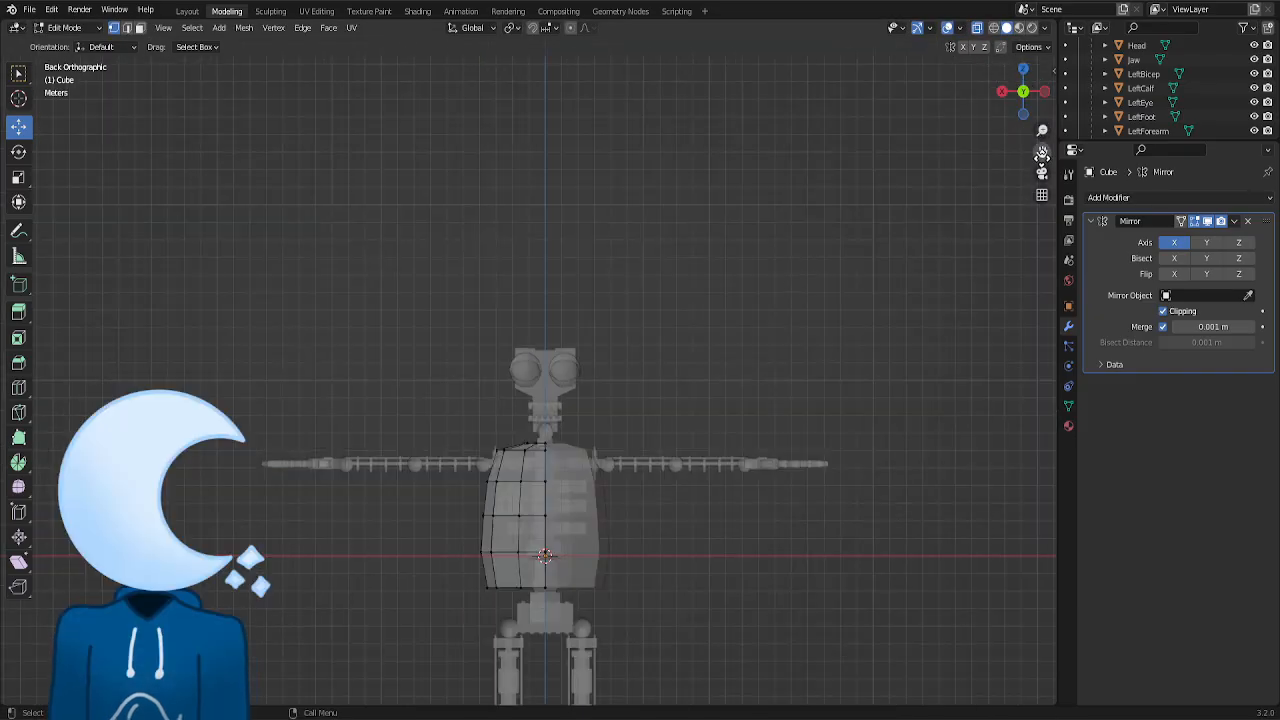
{"action": "left_click_drag", "start_coordinate": [1042, 156], "coordinate": [998, 98]}
{"action": "left_click", "coordinate": [1020, 93]}
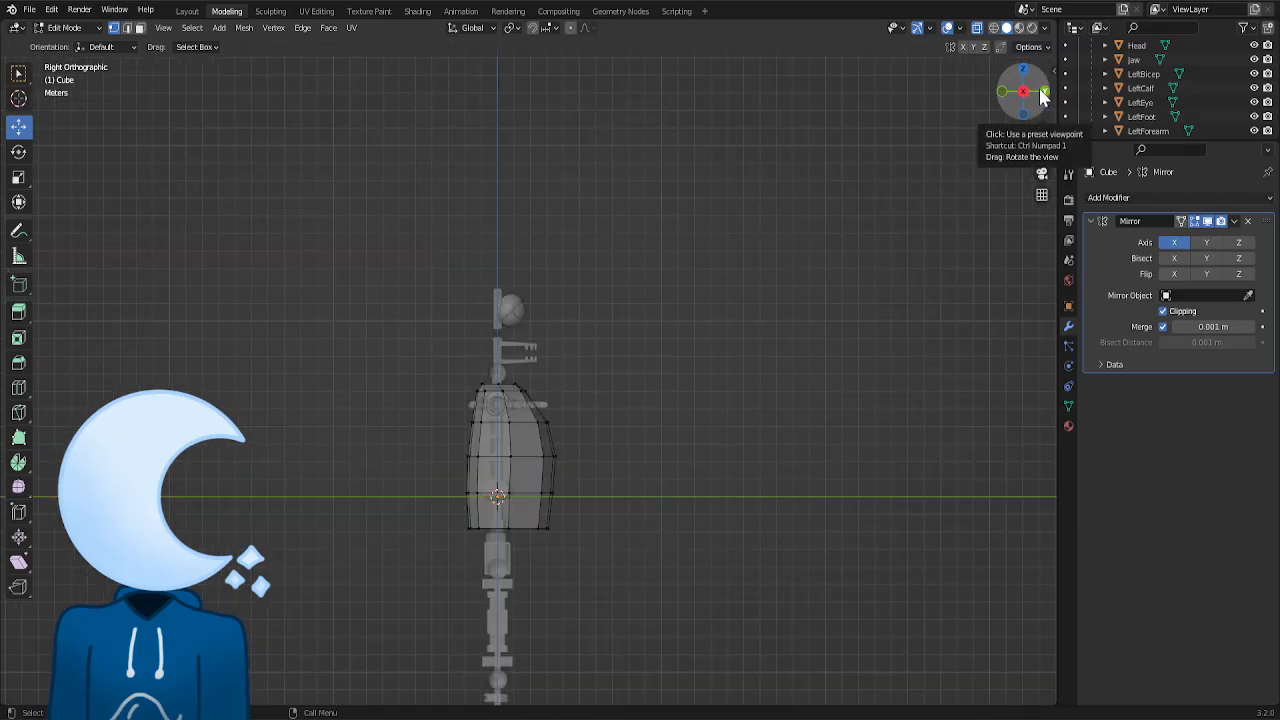
{"action": "left_click_drag", "start_coordinate": [1042, 97], "coordinate": [1020, 140]}
{"action": "middle_click_drag", "start_coordinate": [640, 400], "coordinate": [568, 292]}
{"action": "left_click_drag", "start_coordinate": [1023, 92], "coordinate": [975, 99]}
{"action": "left_click", "coordinate": [517, 418]}
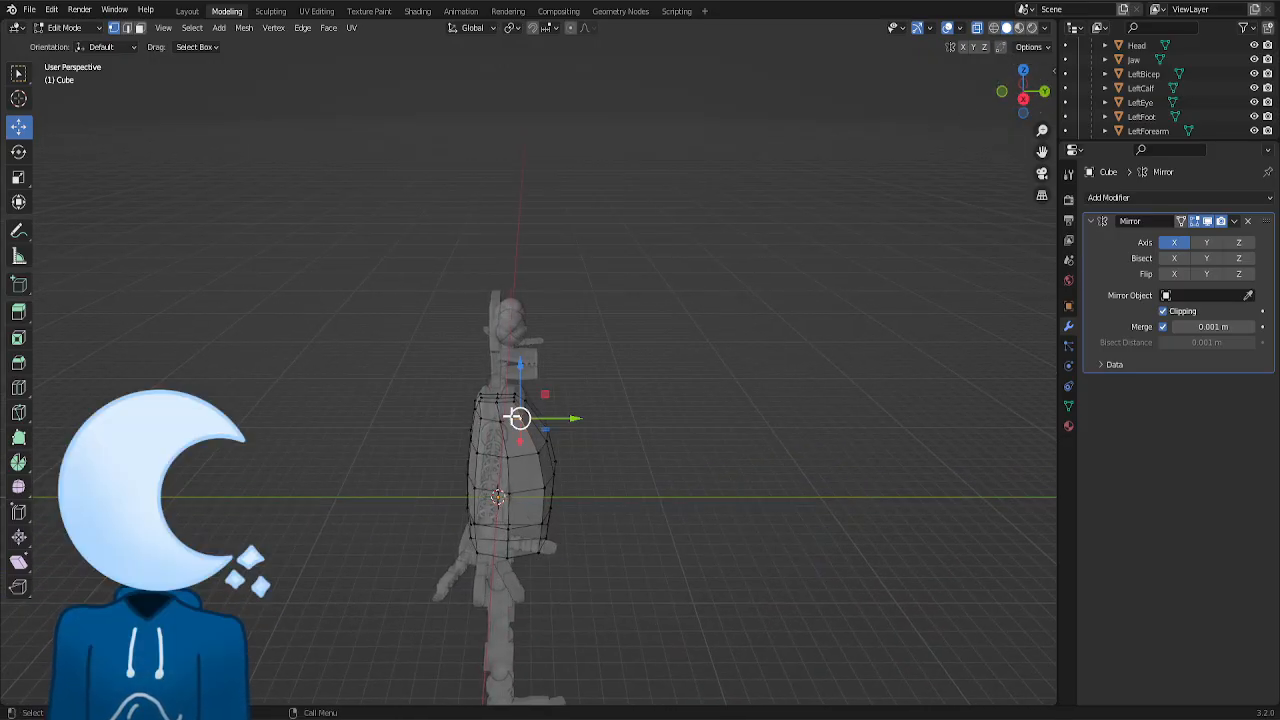
{"action": "left_click_drag", "start_coordinate": [562, 419], "coordinate": [550, 424]}
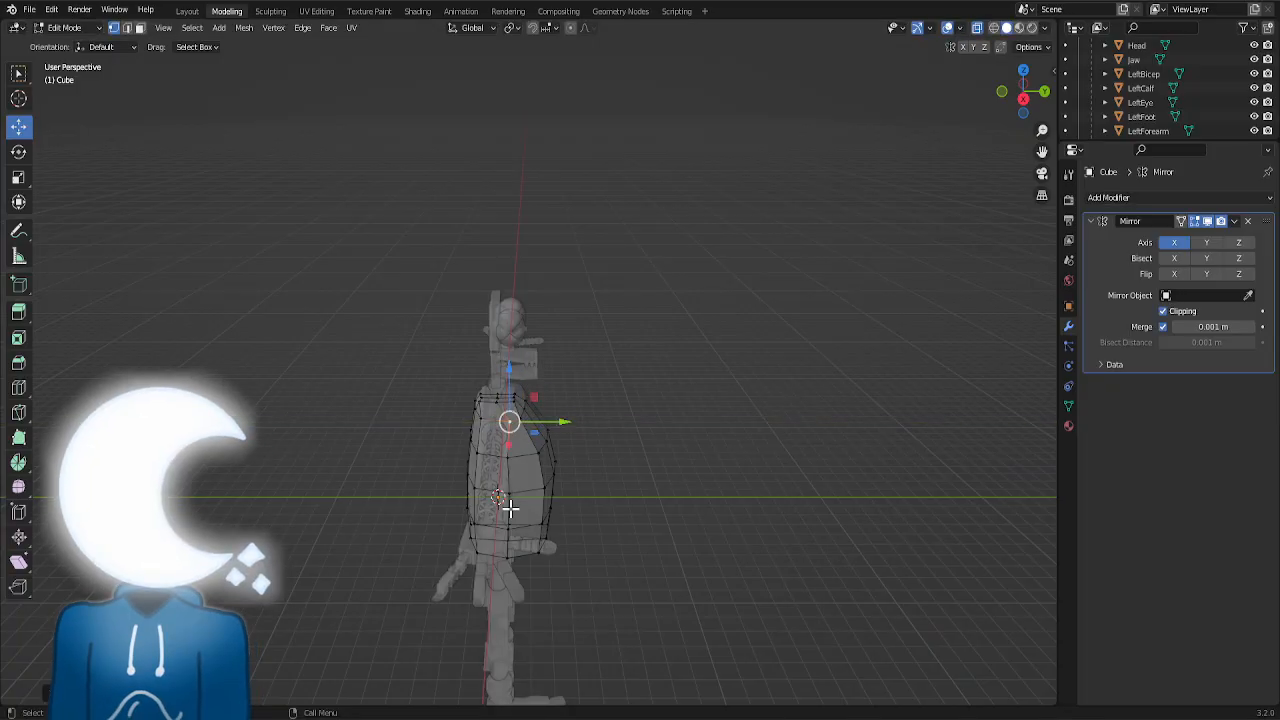
- Turn off X-ray display, keeping the viewport overlays on
{"action": "scroll", "coordinate": [510, 508], "scroll_direction": "up", "scroll_amount": 3}
{"action": "left_click", "coordinate": [947, 28]}
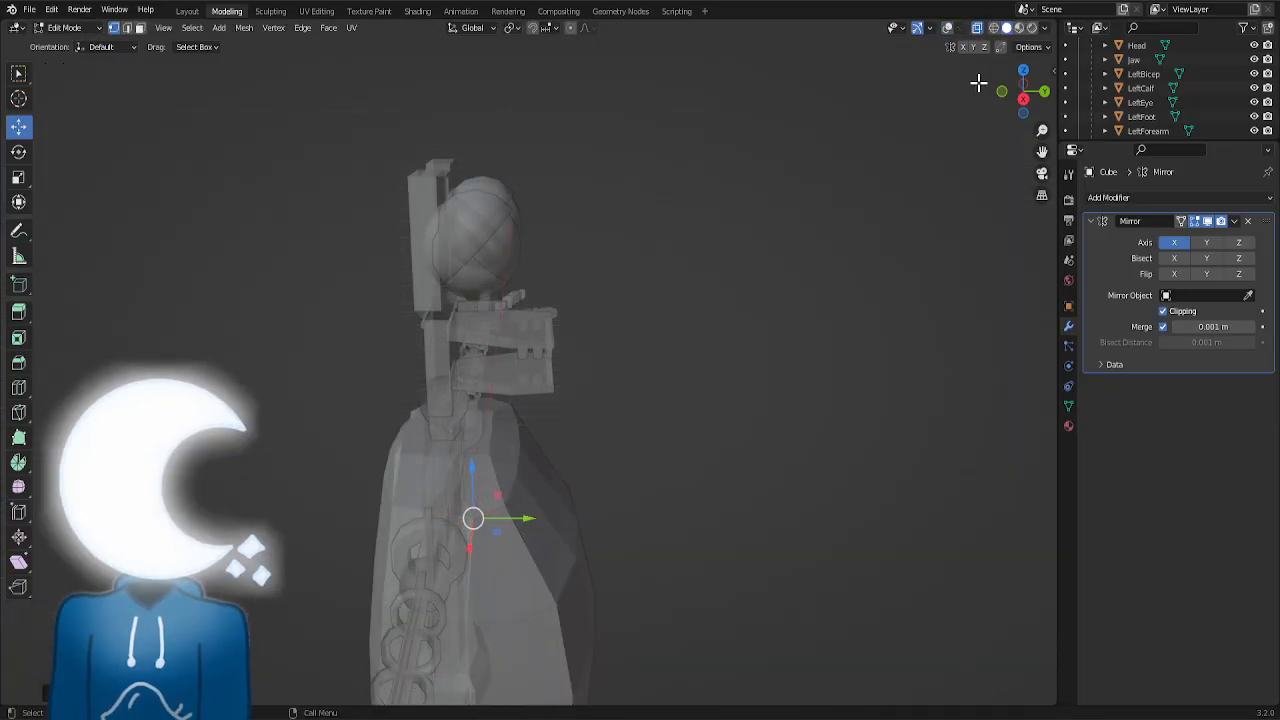
{"action": "left_click", "coordinate": [947, 28]}
{"action": "left_click", "coordinate": [947, 28]}
{"action": "left_click", "coordinate": [947, 28]}
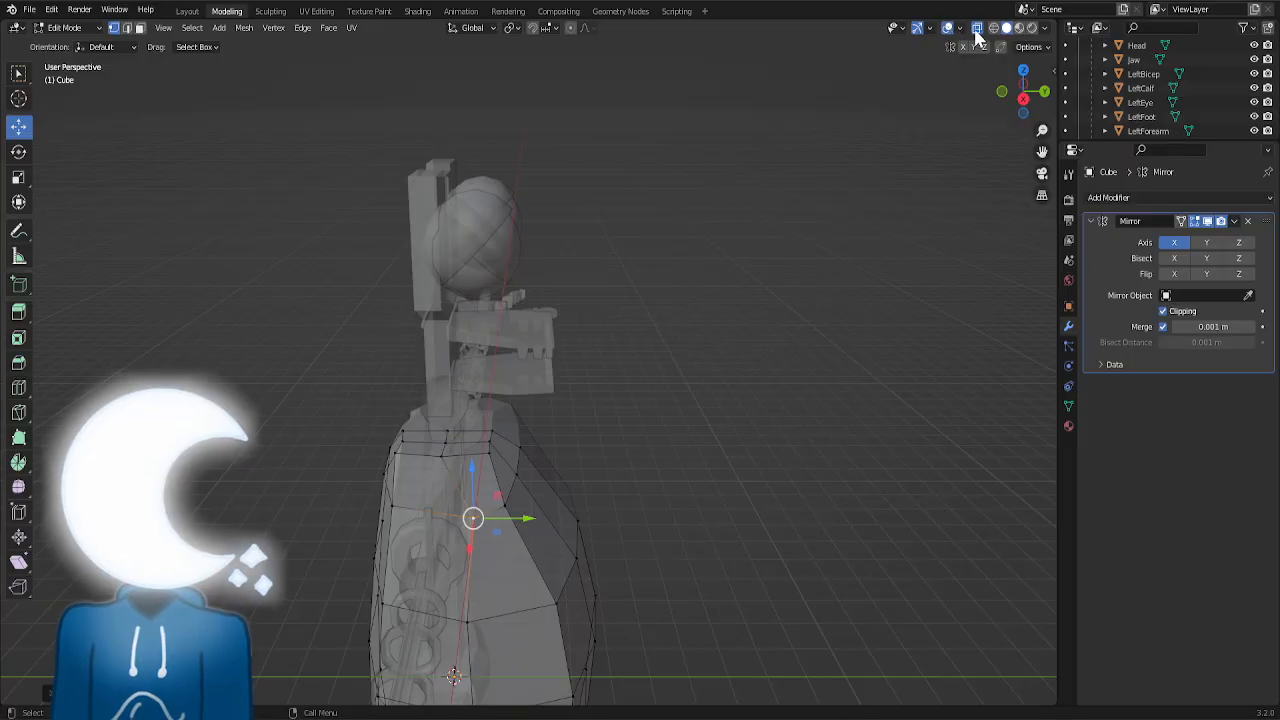
{"action": "left_click", "coordinate": [977, 28]}
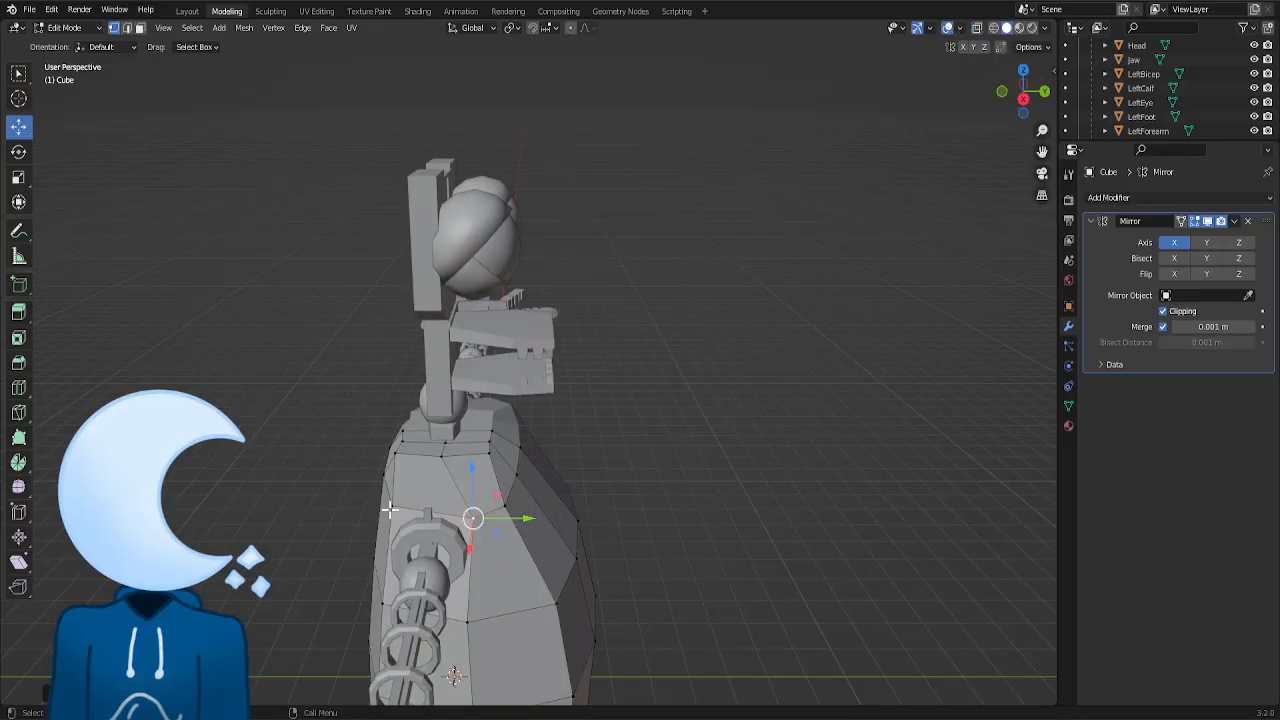
- Delete the faces closing the torso's underside to leave it open above the pelvis
{"action": "middle_click_drag", "start_coordinate": [390, 510], "coordinate": [305, 430]}
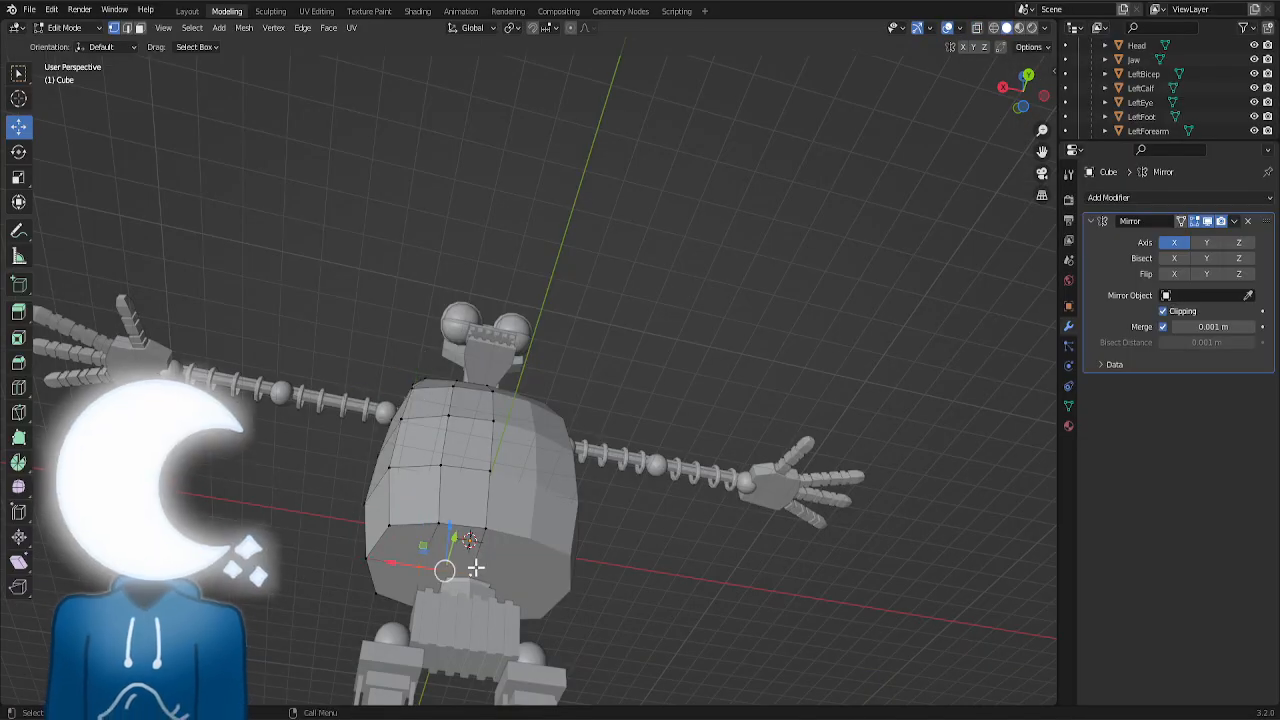
{"action": "key", "text": "x"}
{"action": "left_click", "coordinate": [475, 504]}
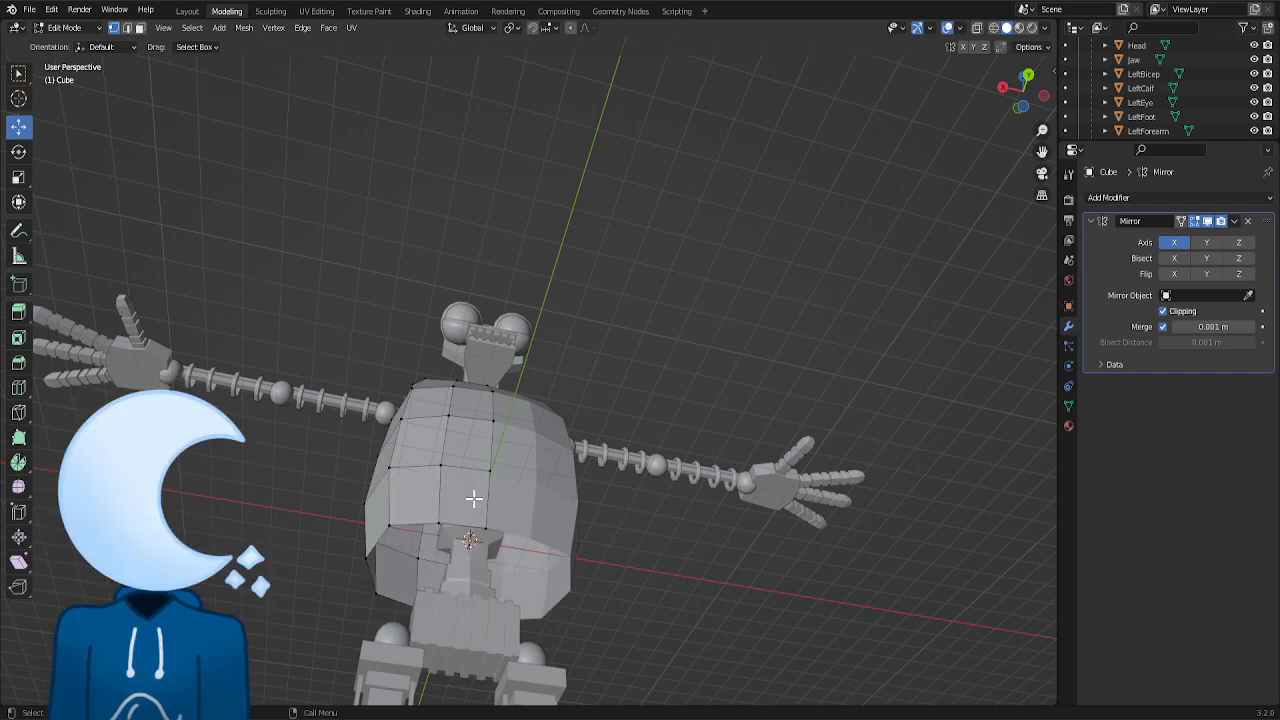
- Add a Subdivision Surface modifier to the torso below the Mirror modifier
{"action": "left_click_drag", "start_coordinate": [1022, 95], "coordinate": [837, 66]}
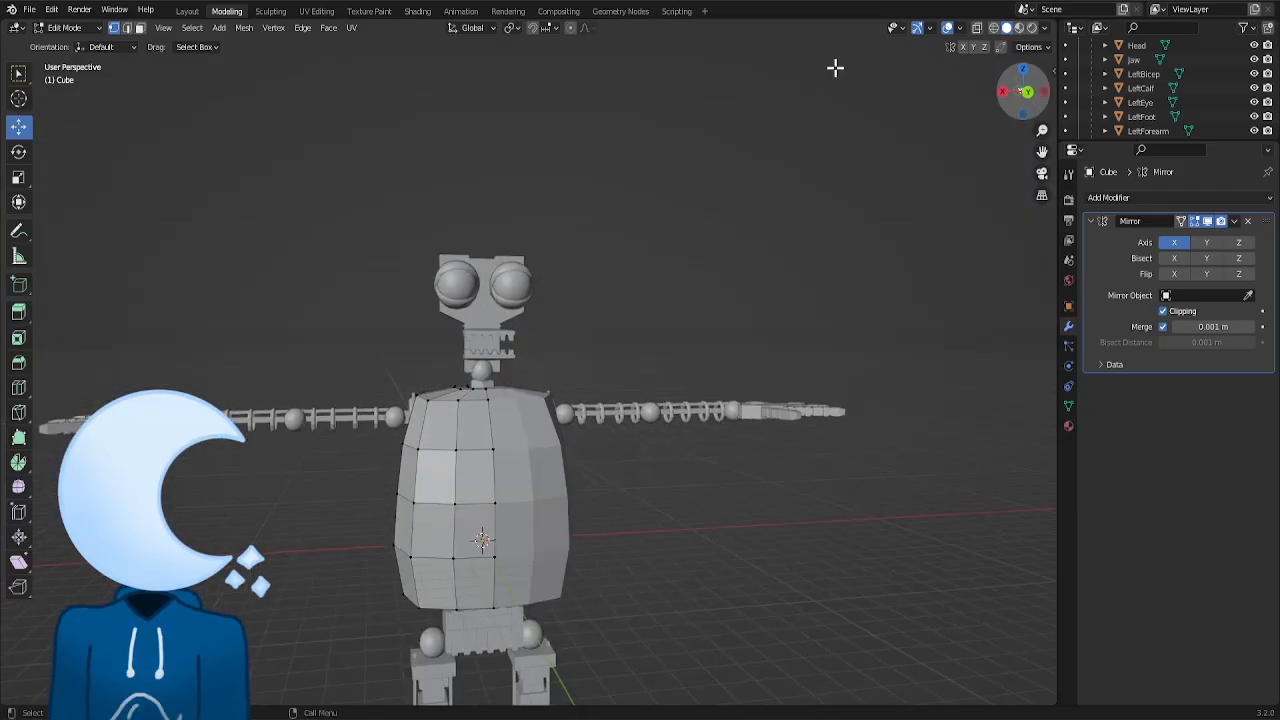
{"action": "left_click", "coordinate": [1100, 197]}
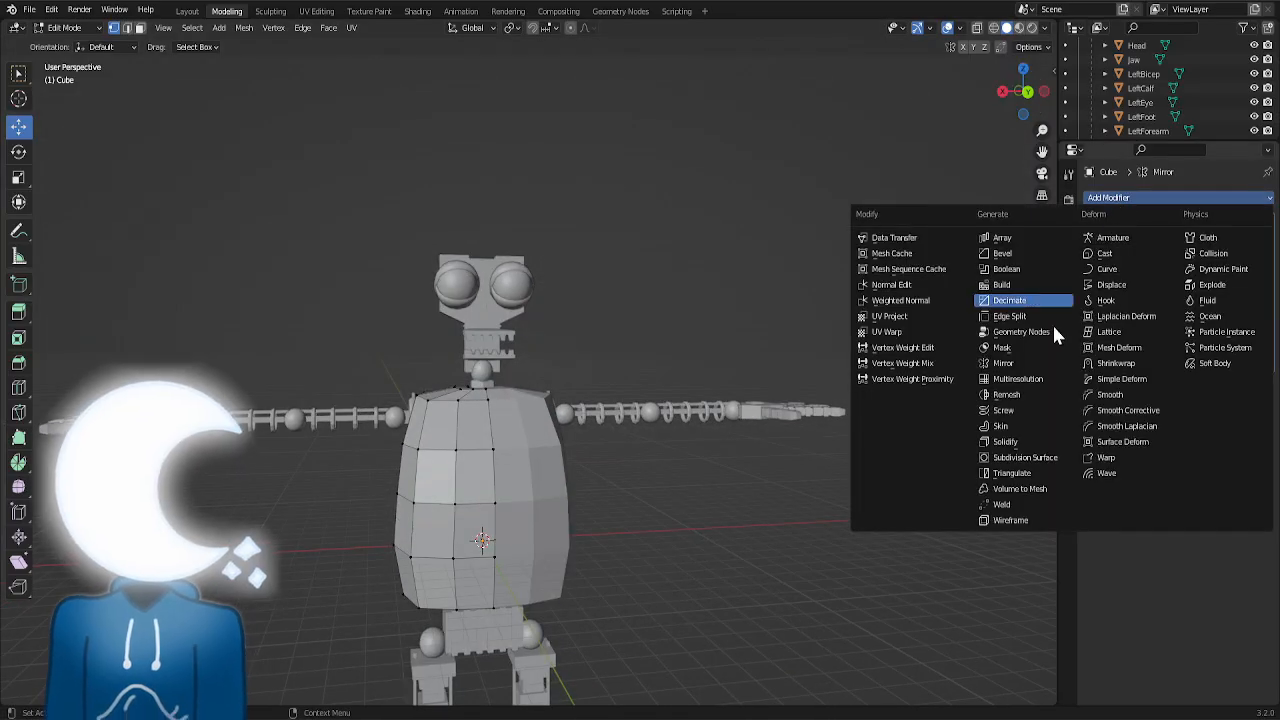
{"action": "left_click", "coordinate": [1032, 460]}
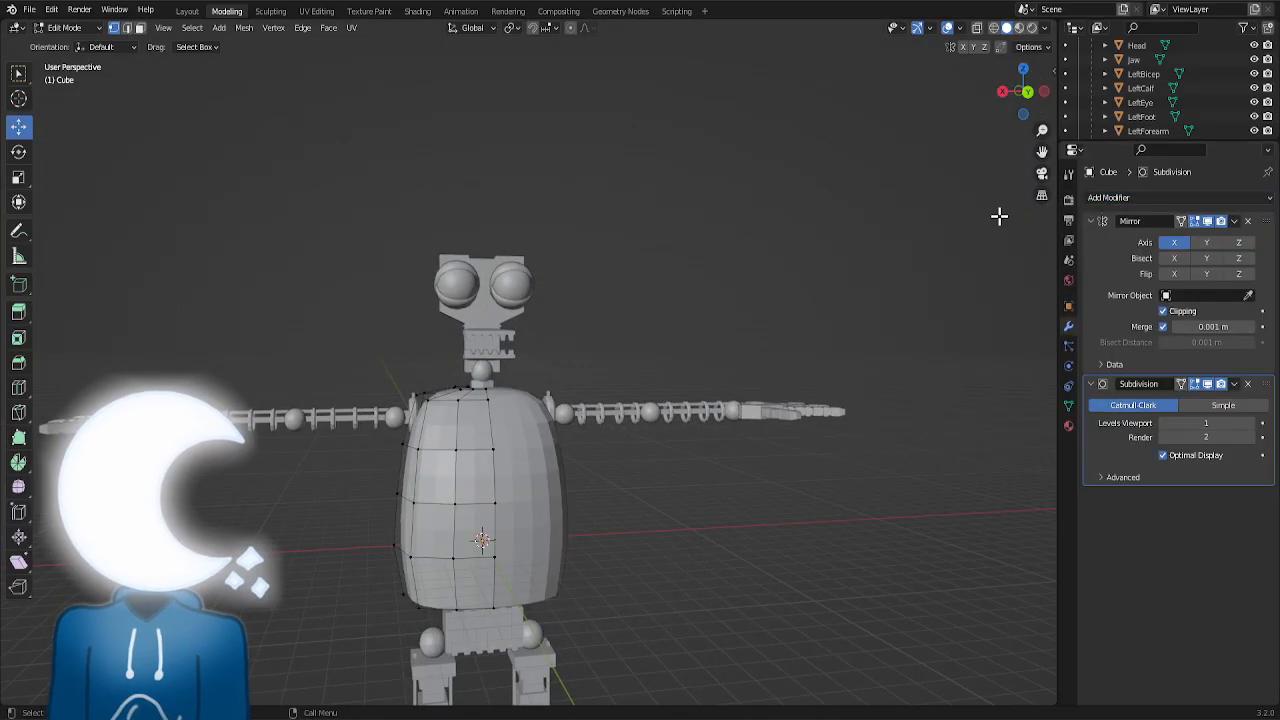
{"action": "mouse_move", "coordinate": [1034, 120]}
{"action": "left_mouse_down"}
{"action": "mouse_move", "coordinate": [1026, 106]}
{"action": "mouse_move", "coordinate": [1046, 103]}
{"action": "left_mouse_up"}
- In the Layout workspace, apply Shade Smooth to the torso and return to the Modeling workspace
{"action": "left_click", "coordinate": [187, 11]}
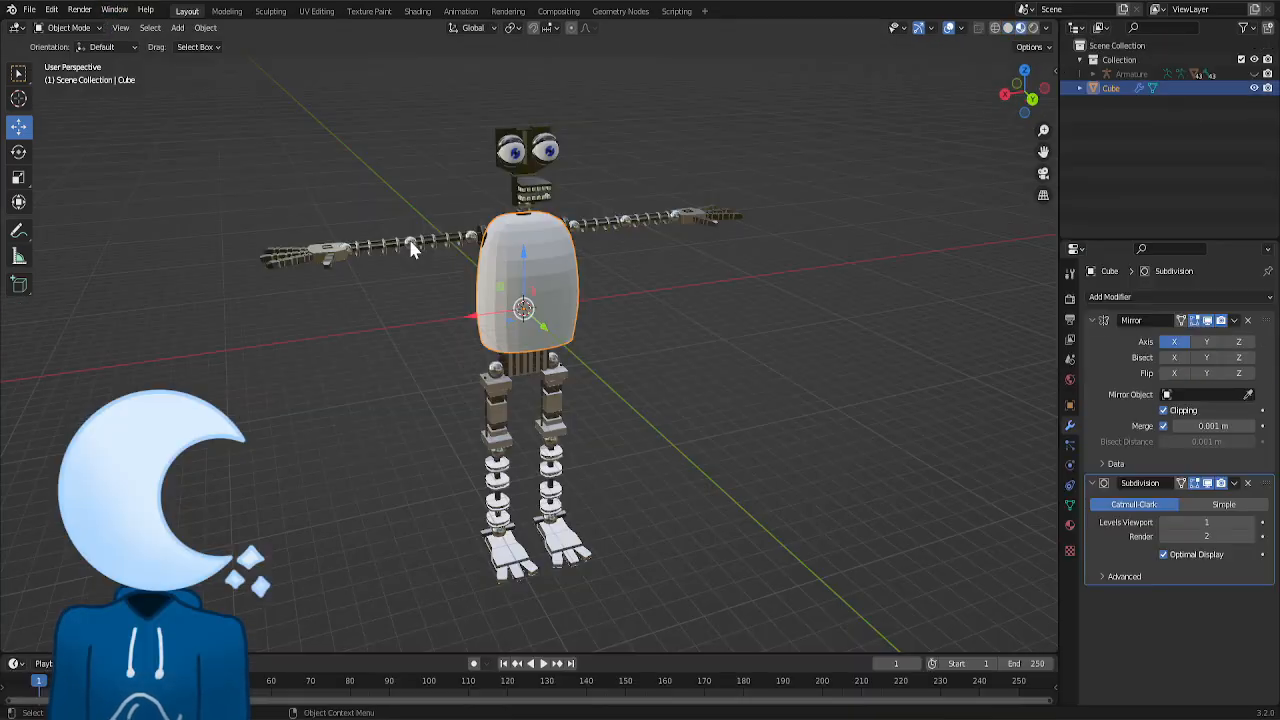
{"action": "right_click", "coordinate": [494, 252]}
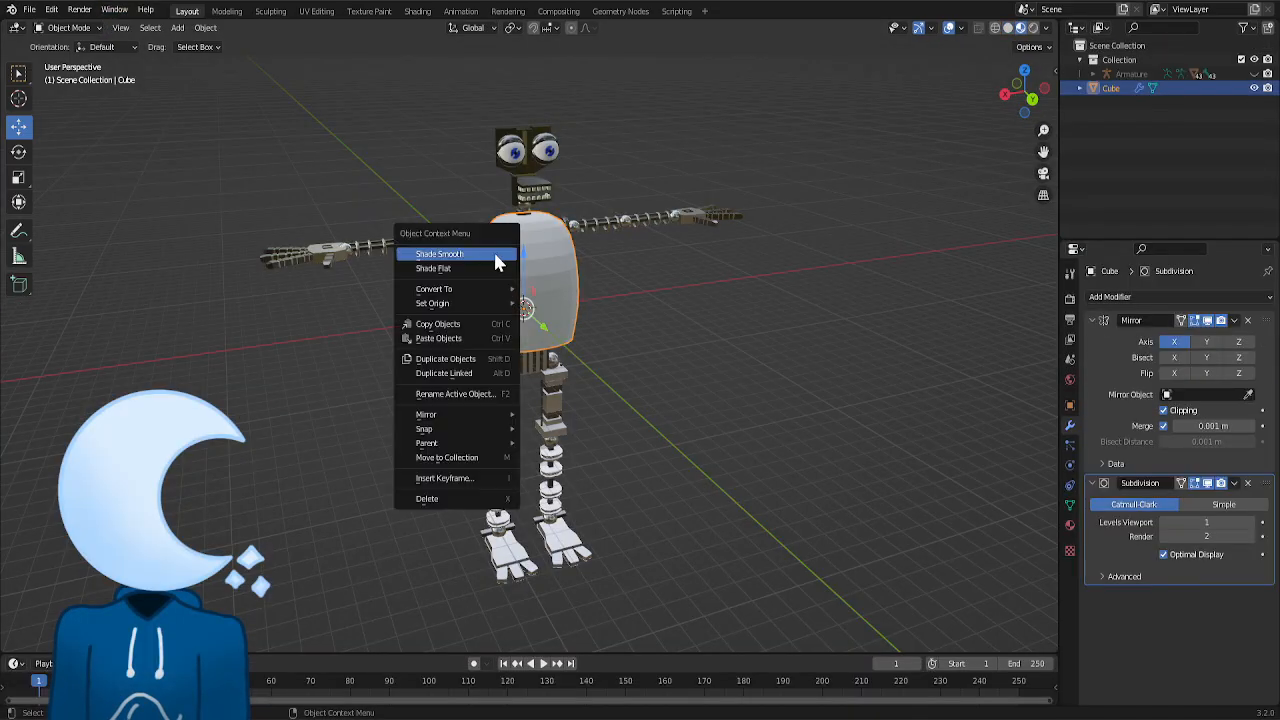
{"action": "left_click", "coordinate": [227, 11]}
- Delete the top faces around the neck to open a neck hole in the torso
{"action": "left_click_drag", "start_coordinate": [1005, 77], "coordinate": [880, 125]}
{"action": "scroll", "coordinate": [746, 389], "scroll_direction": "up", "scroll_amount": 5}
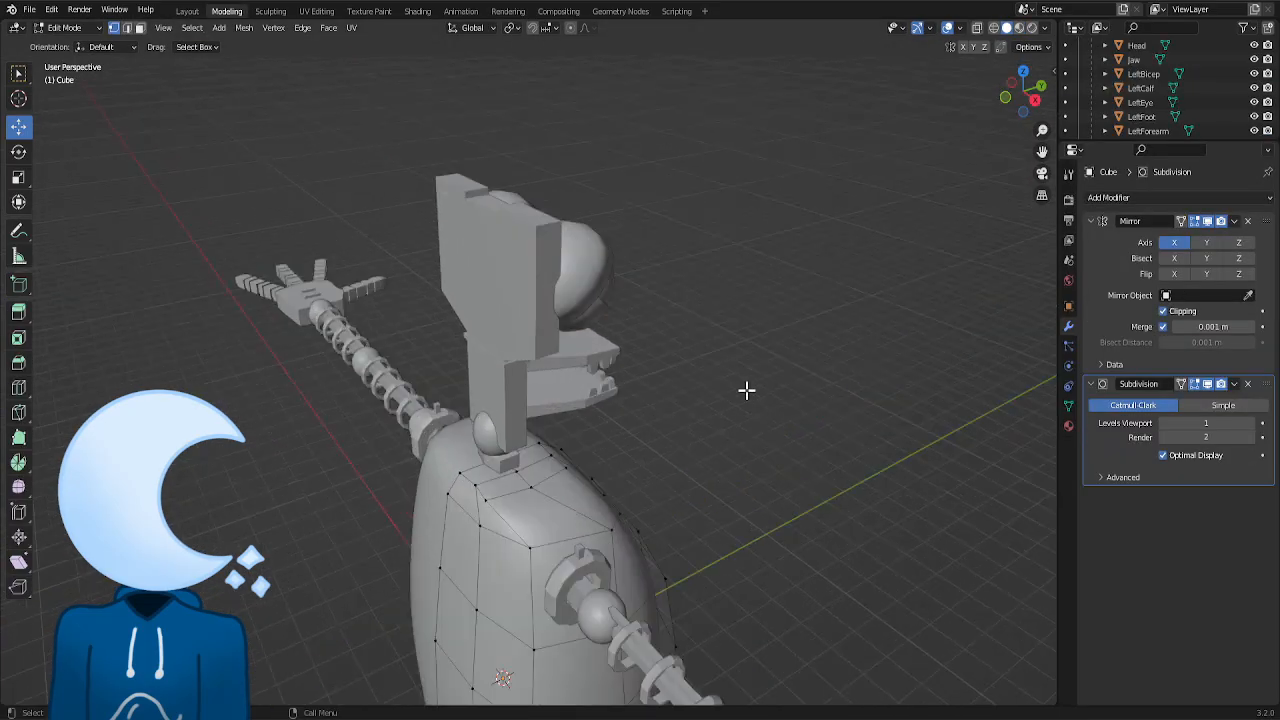
{"action": "left_click", "coordinate": [504, 512]}
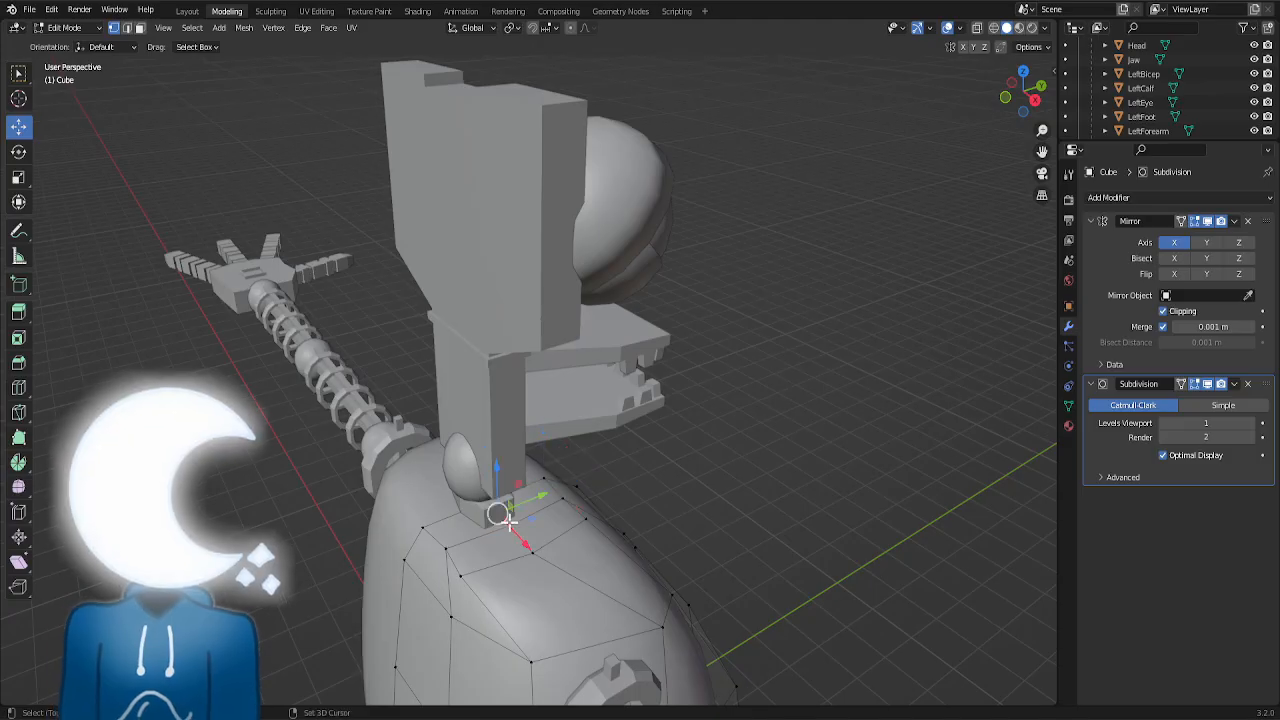
{"action": "key", "text": "x"}
{"action": "left_click", "coordinate": [560, 520]}
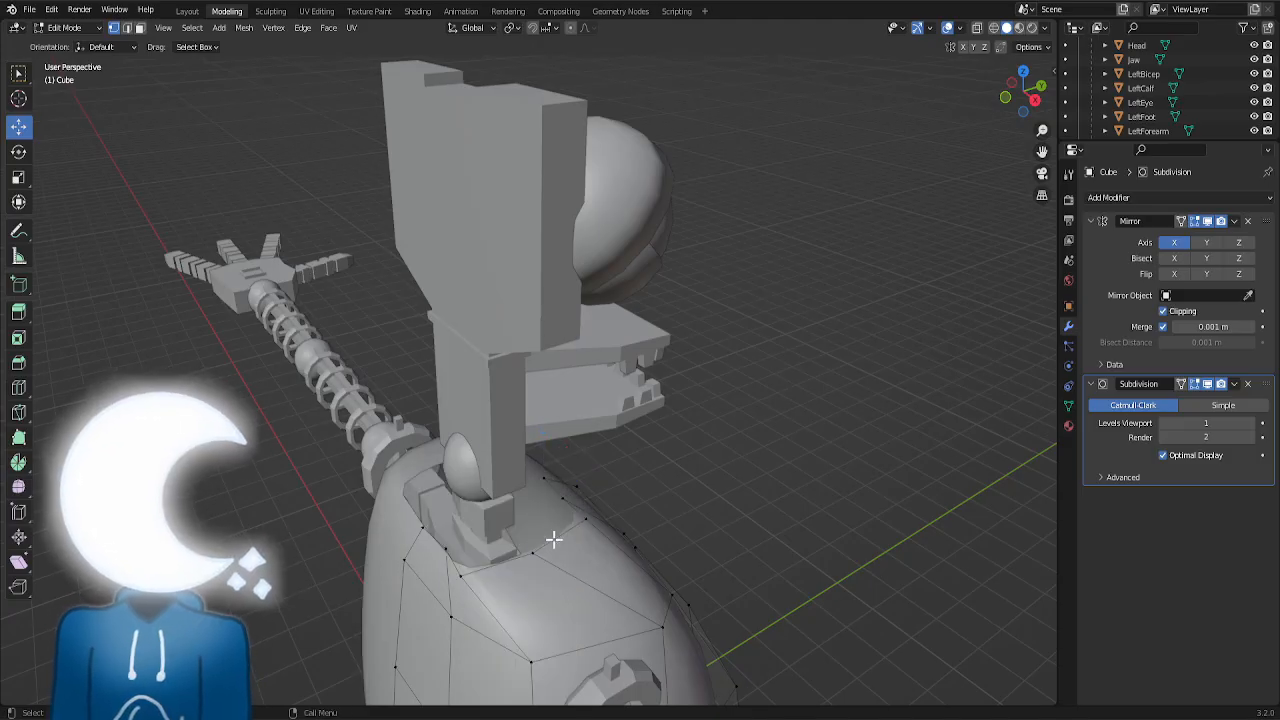
- Scale the neck opening's outer side vertices inward along Y to round the hole
{"action": "left_click", "coordinate": [582, 522]}
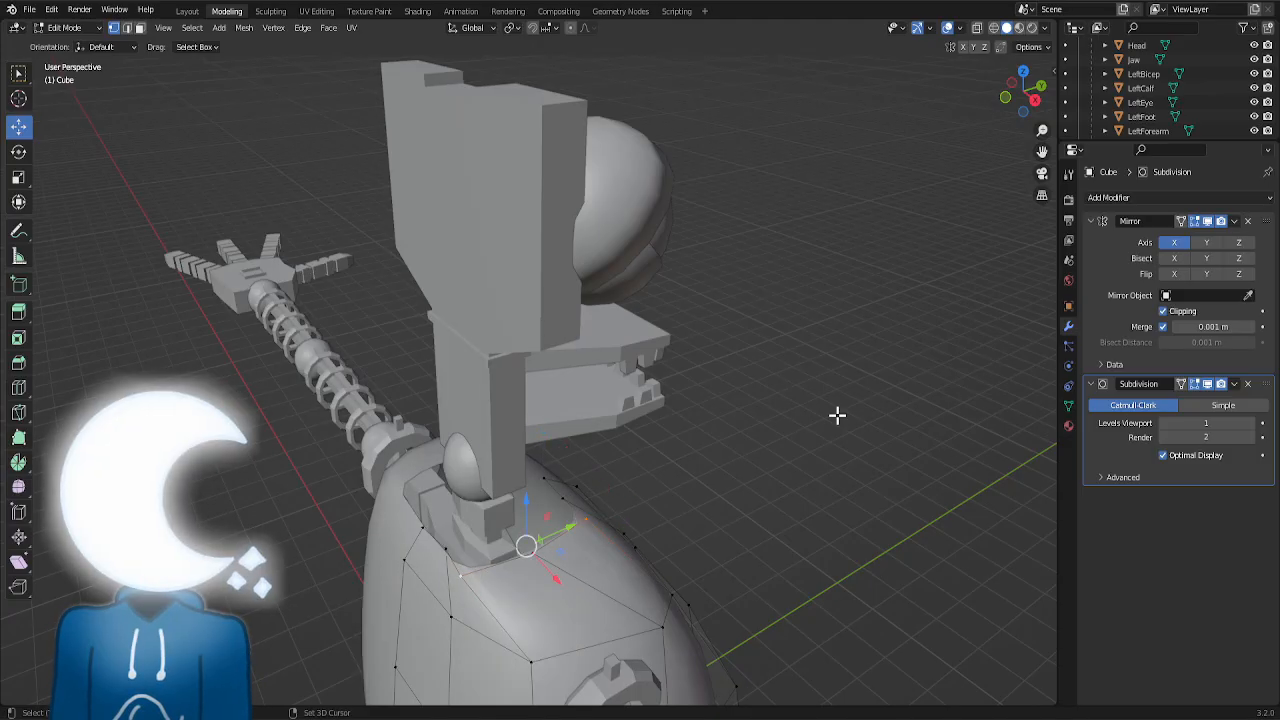
{"action": "key", "text": "s"}
{"action": "key", "text": "x"}
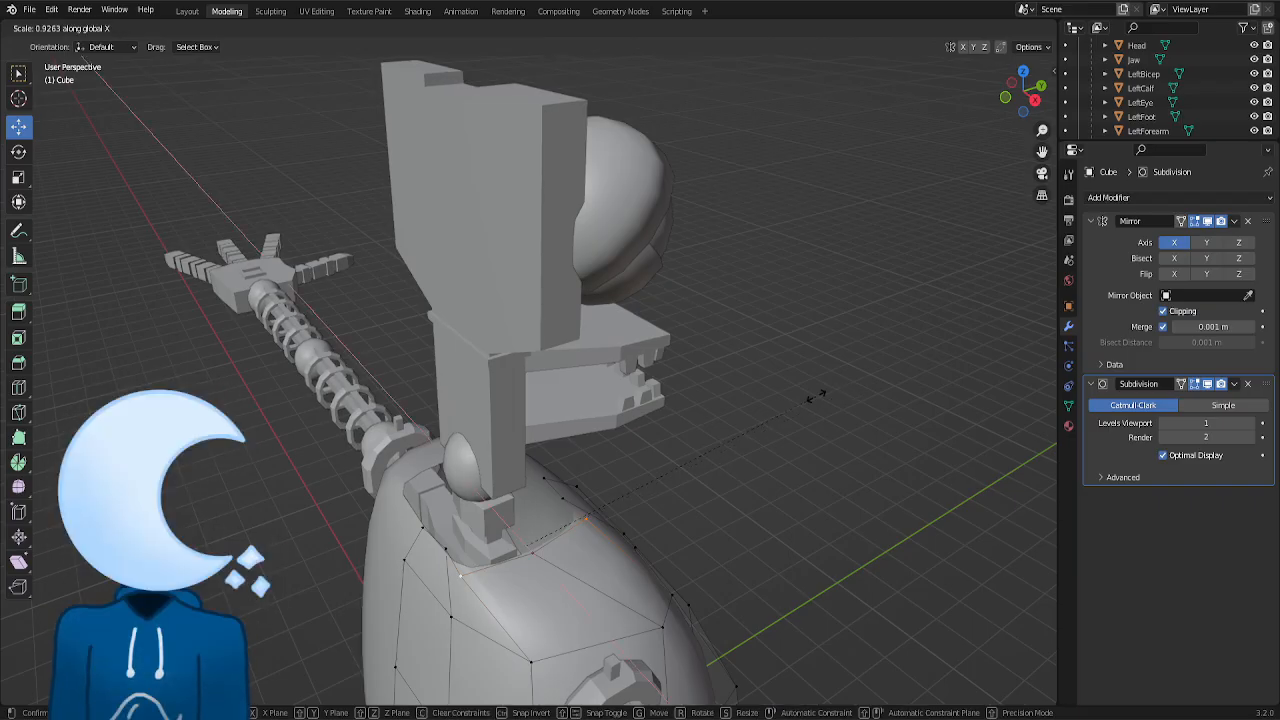
{"action": "key", "text": "y"}
{"action": "left_click", "coordinate": [726, 420]}
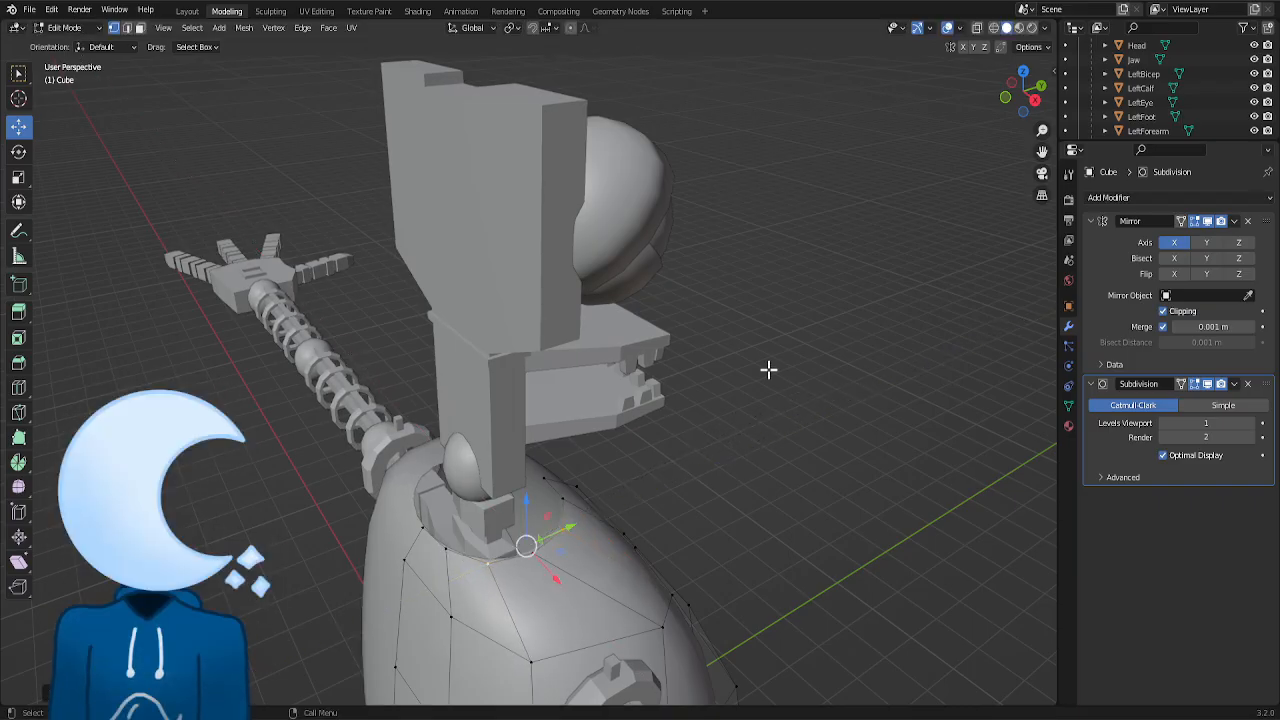
- Delete the side faces around the shoulder joint to open an arm hole in the torso
{"action": "middle_click_drag", "start_coordinate": [700, 420], "coordinate": [685, 294]}
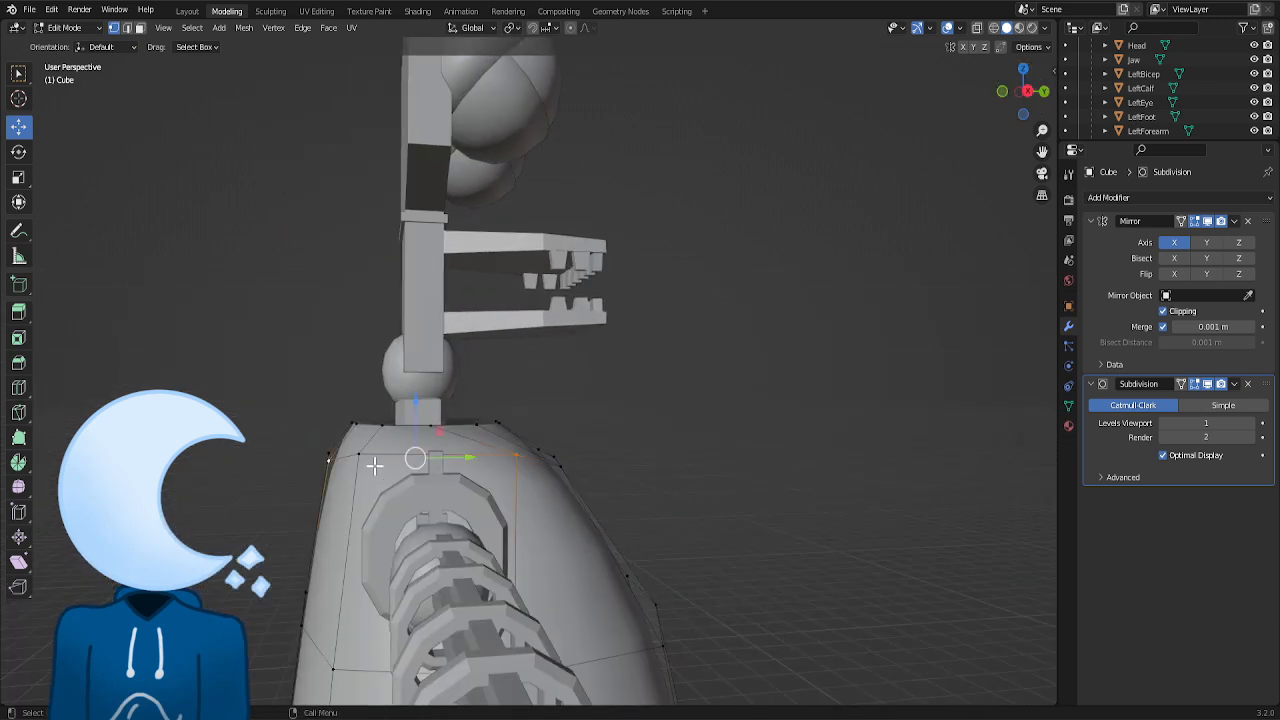
{"action": "left_click", "coordinate": [516, 455], "text": "shift"}
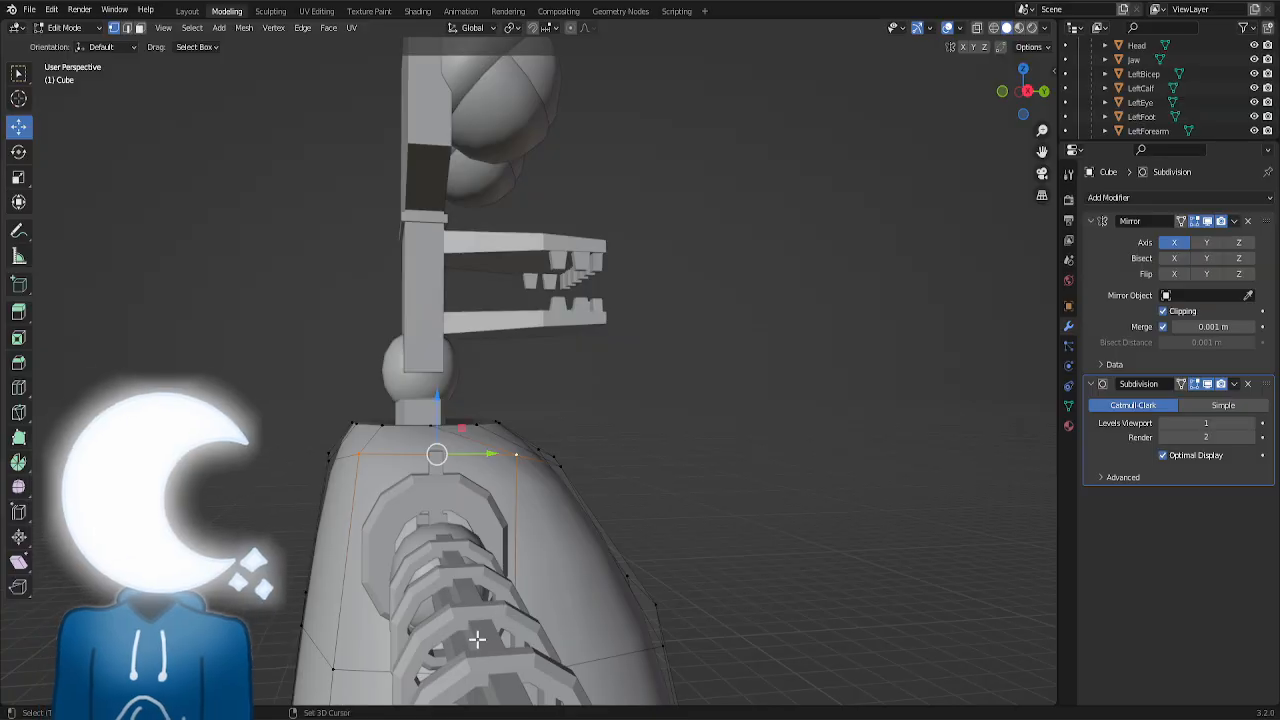
{"action": "middle_click_drag", "start_coordinate": [372, 657], "coordinate": [927, 187]}
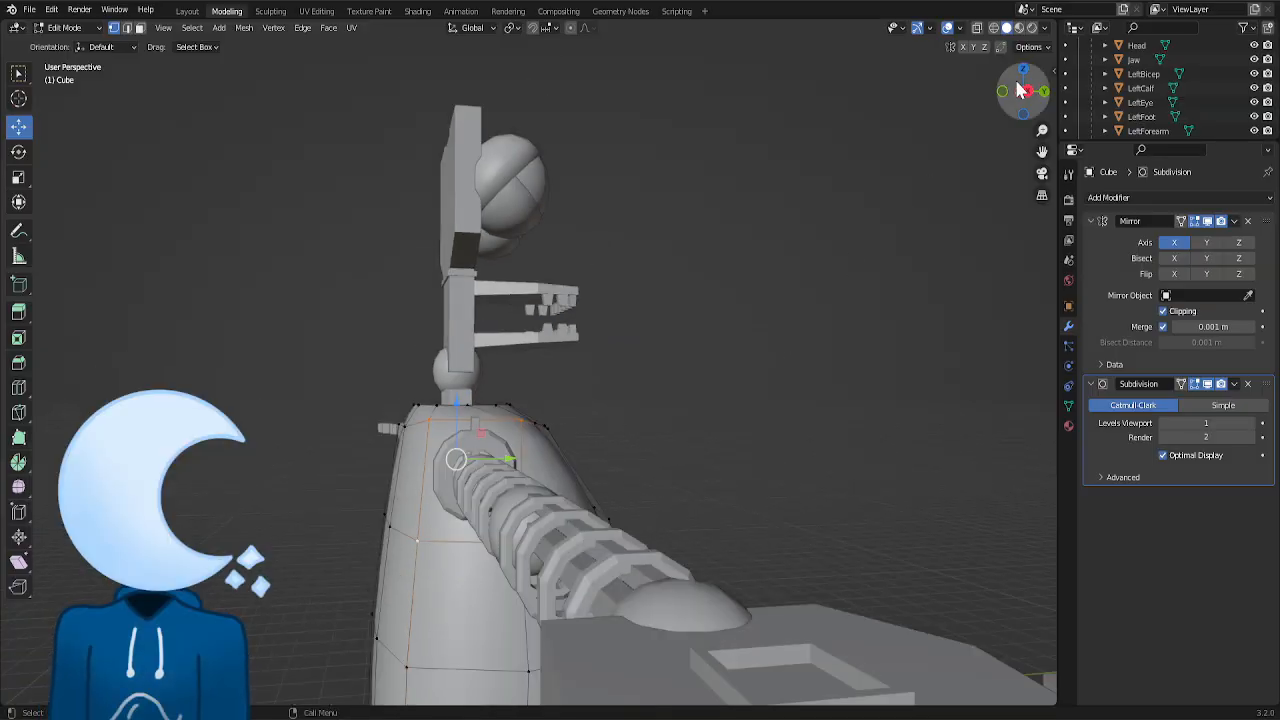
{"action": "left_click_drag", "start_coordinate": [1020, 90], "coordinate": [748, 220]}
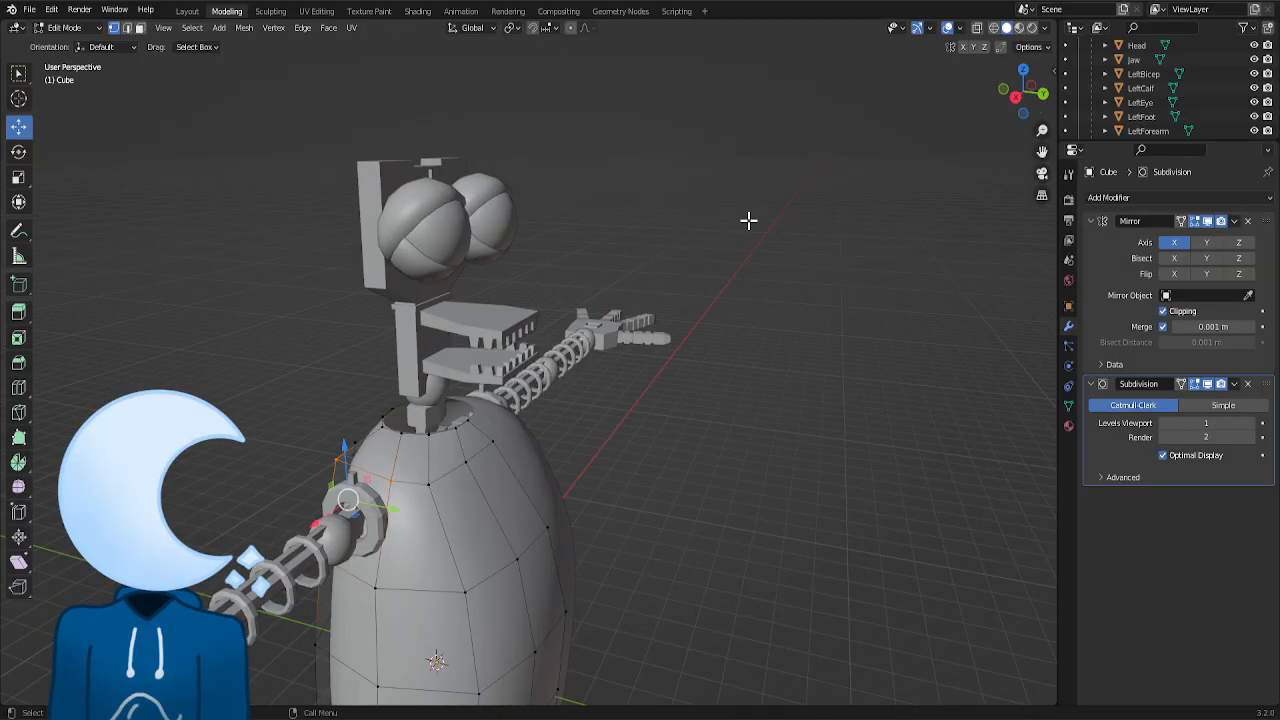
{"action": "key", "text": "x"}
{"action": "left_click", "coordinate": [386, 598]}
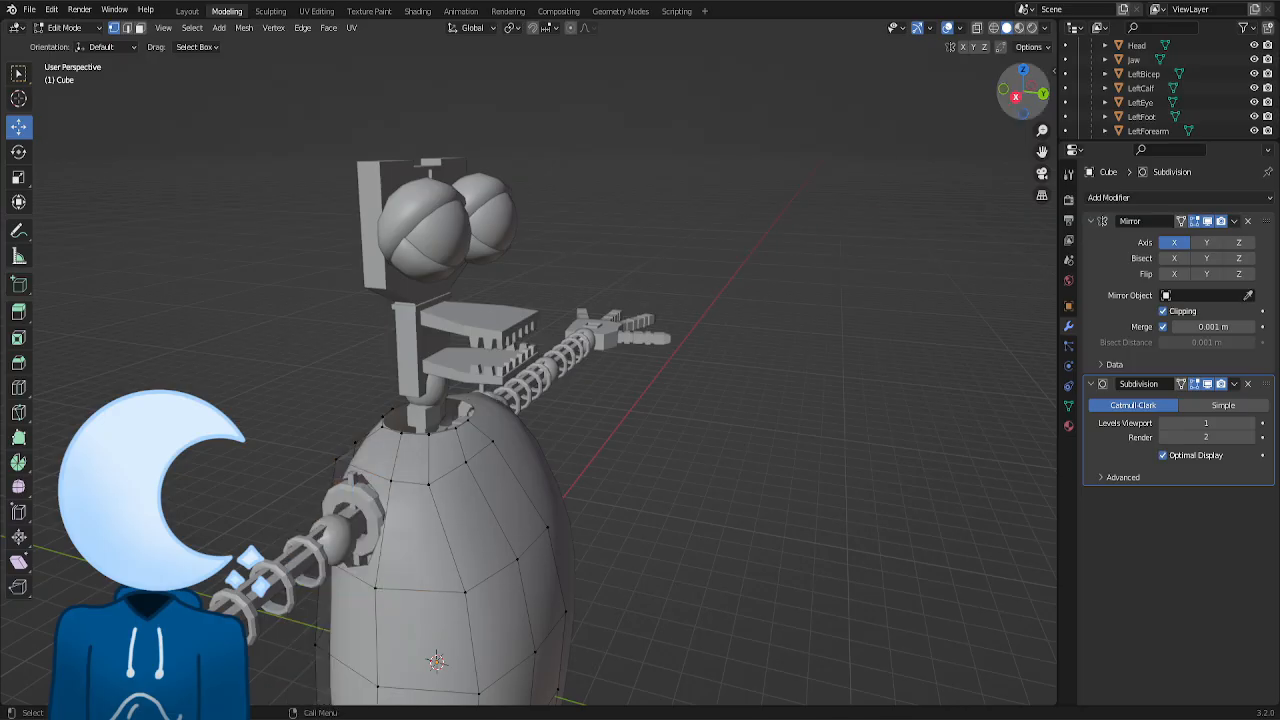
- Move the arm opening's lower front vertex within the horizontal plane, about -0.35 m in X and 0.07 m in Y
{"action": "middle_click_drag", "start_coordinate": [436, 661], "coordinate": [803, 200]}
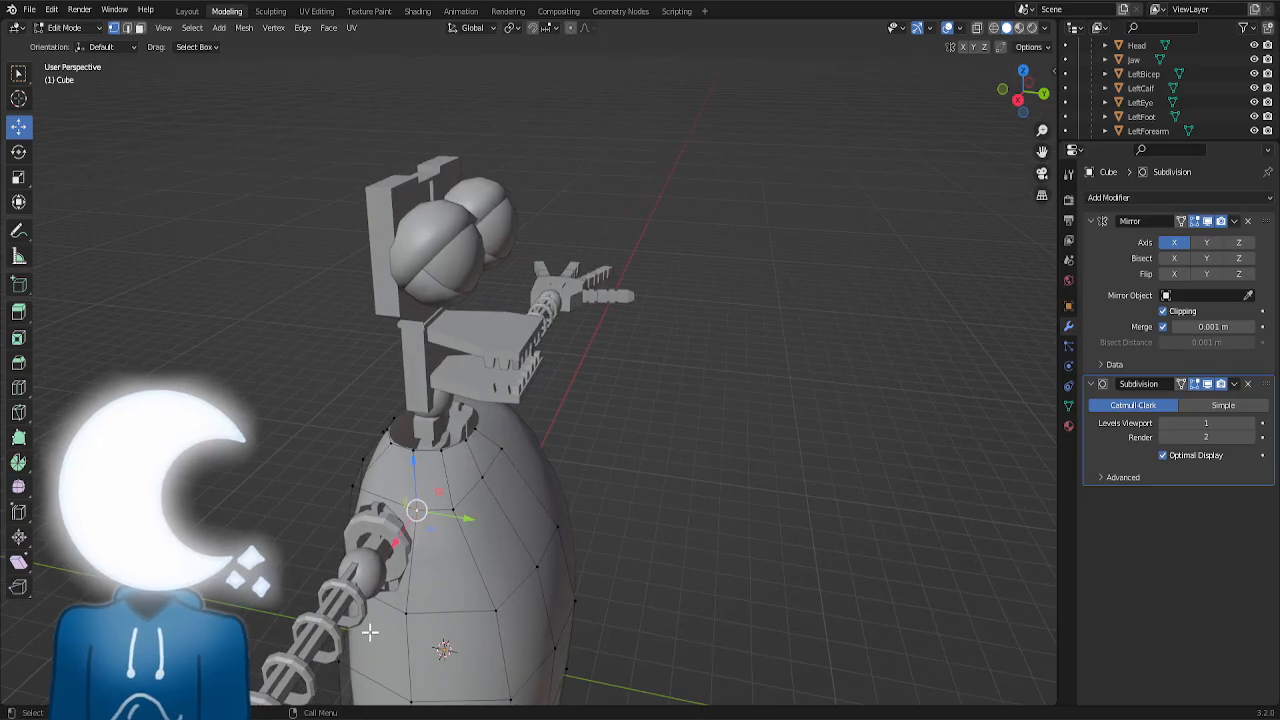
{"action": "key", "text": "g"}
{"action": "key", "text": "shift+z"}
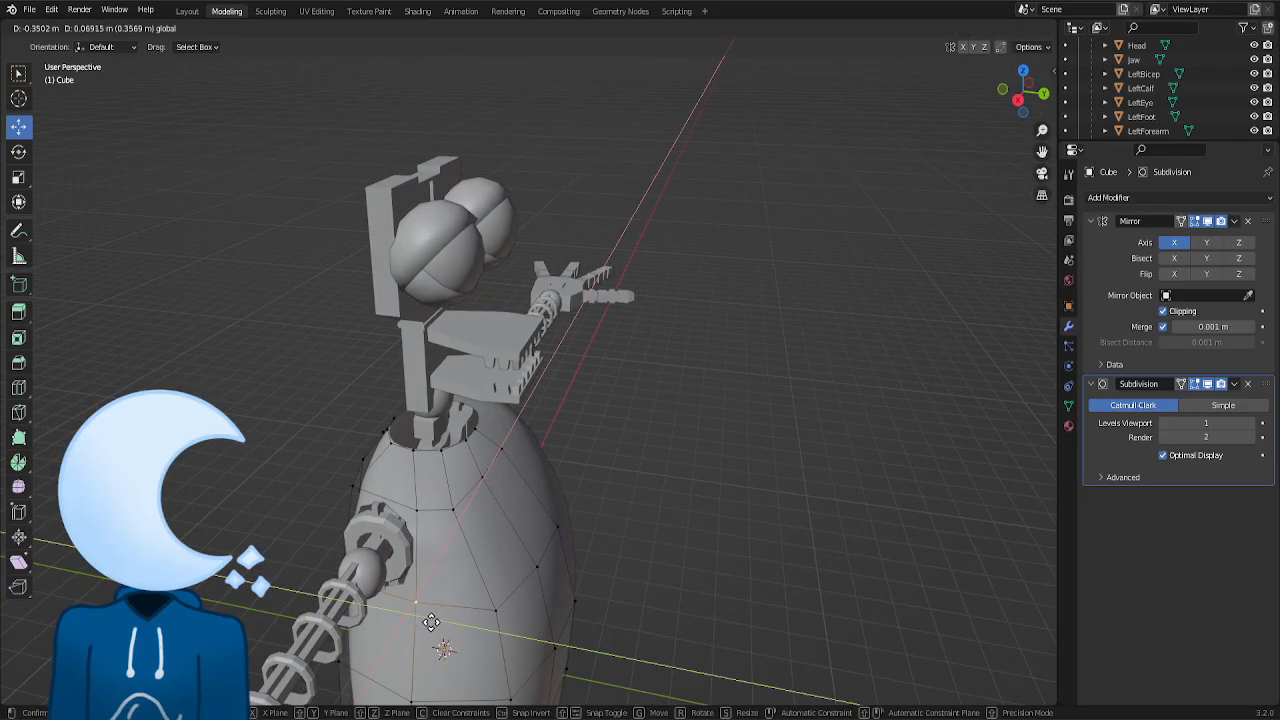
{"action": "left_click", "coordinate": [573, 528]}
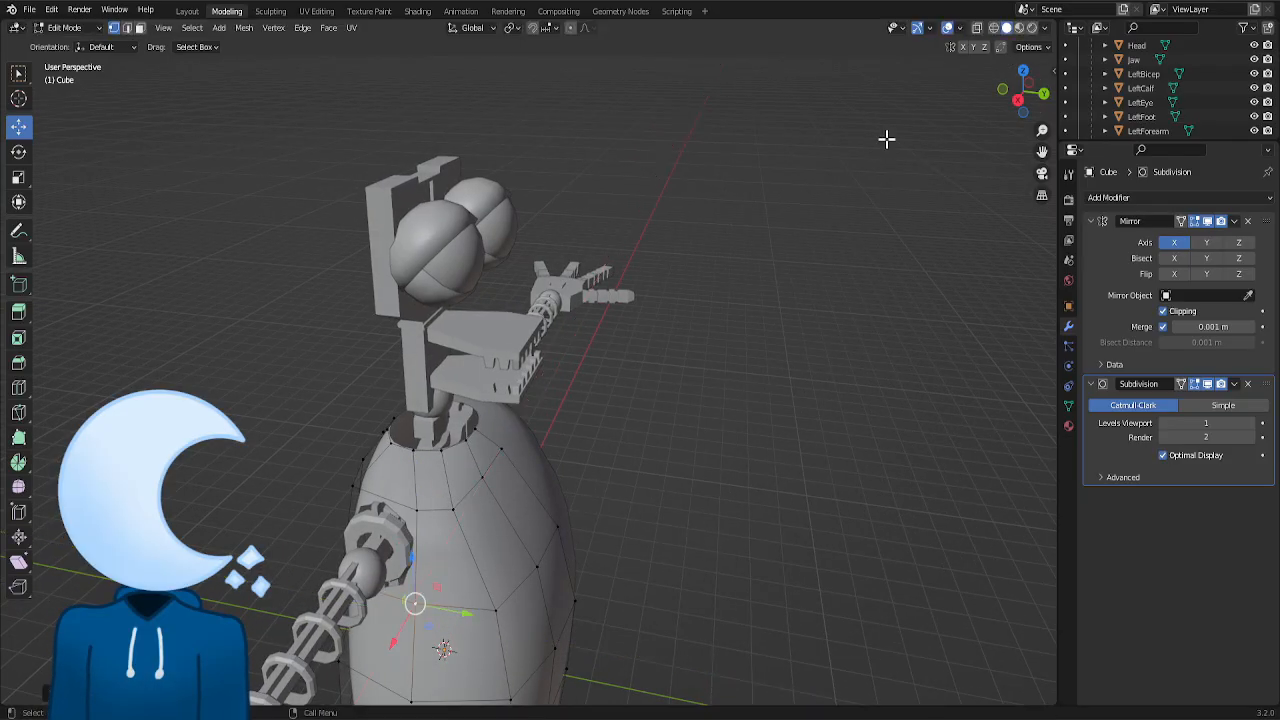
- Move the arm opening's two front edge vertices about 0.1 m along Y and switch to the Layout workspace
{"action": "left_click", "coordinate": [1043, 94]}
{"action": "mouse_move", "coordinate": [1030, 95]}
{"action": "left_mouse_down"}
{"action": "mouse_move", "coordinate": [985, 102]}
{"action": "mouse_move", "coordinate": [1040, 99]}
{"action": "left_mouse_up"}
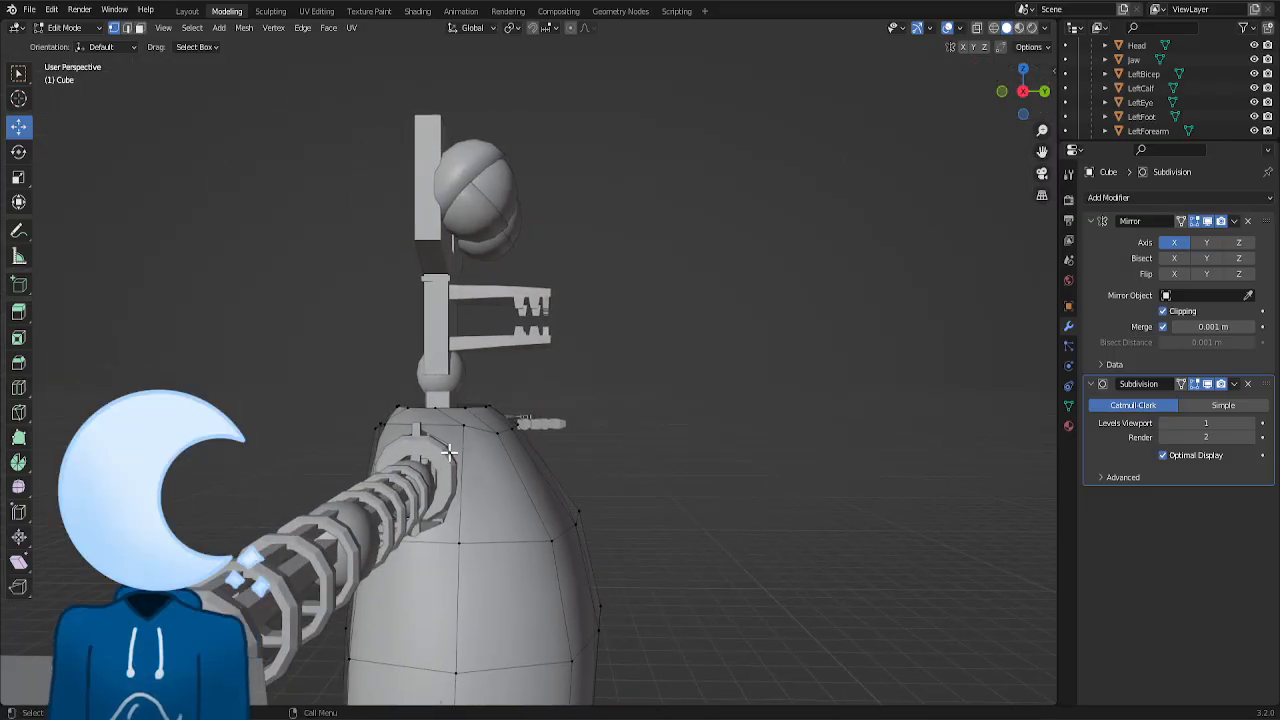
{"action": "left_click_drag", "start_coordinate": [520, 484], "coordinate": [529, 483]}
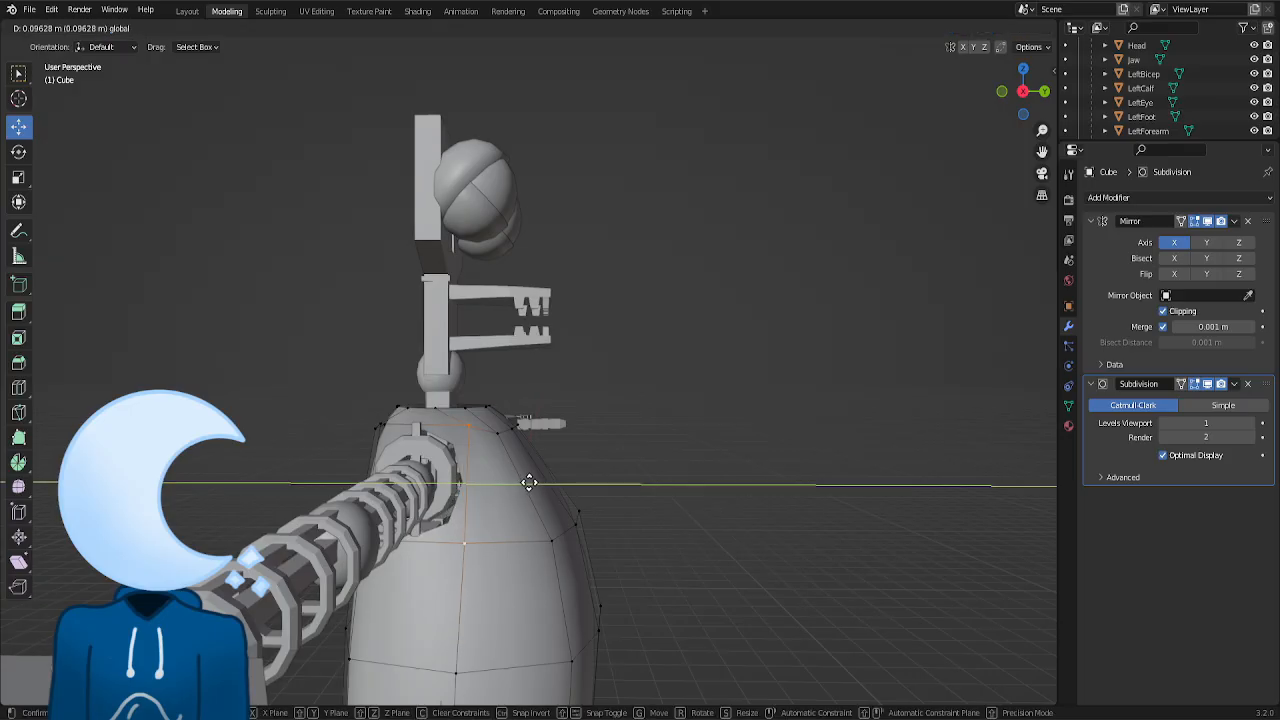
{"action": "left_click", "coordinate": [678, 418]}
{"action": "left_click_drag", "start_coordinate": [1013, 95], "coordinate": [1032, 92]}
{"action": "left_click", "coordinate": [185, 11]}
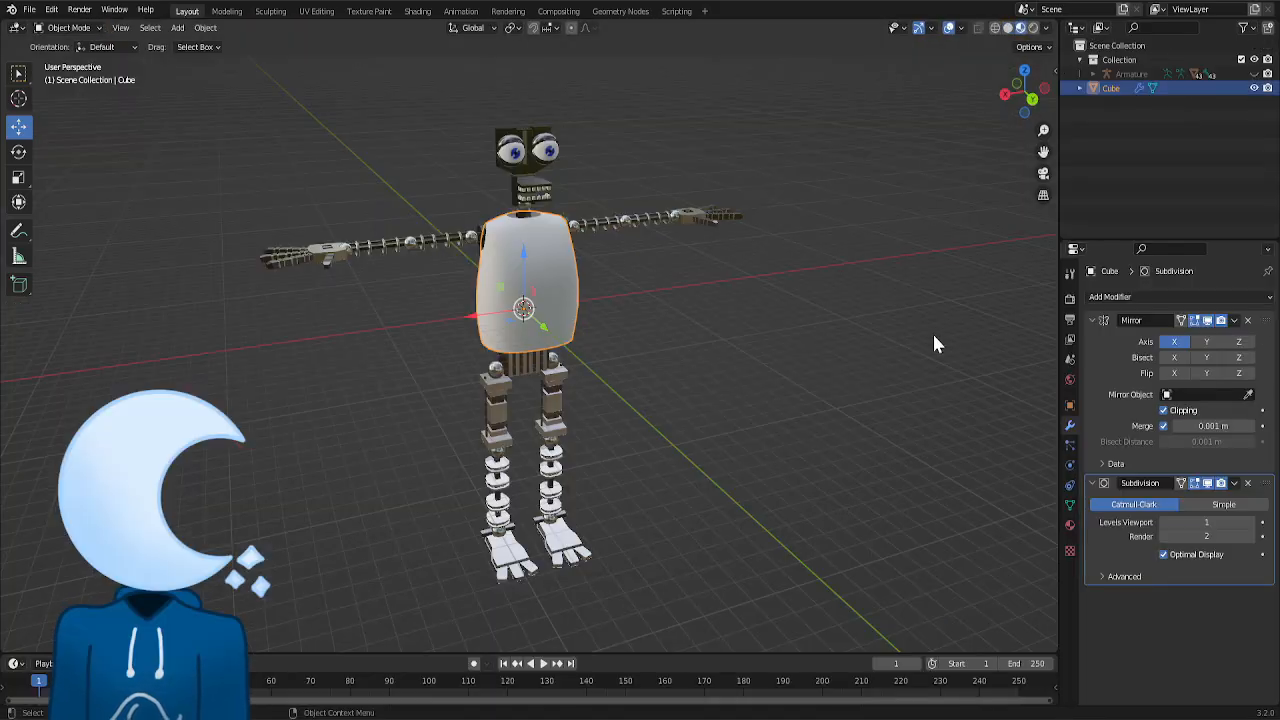
- Try applying the torso's Subdivision modifier ahead of its Mirror modifier, and undo it
{"action": "left_click", "coordinate": [1234, 484]}
{"action": "left_click", "coordinate": [1185, 500]}
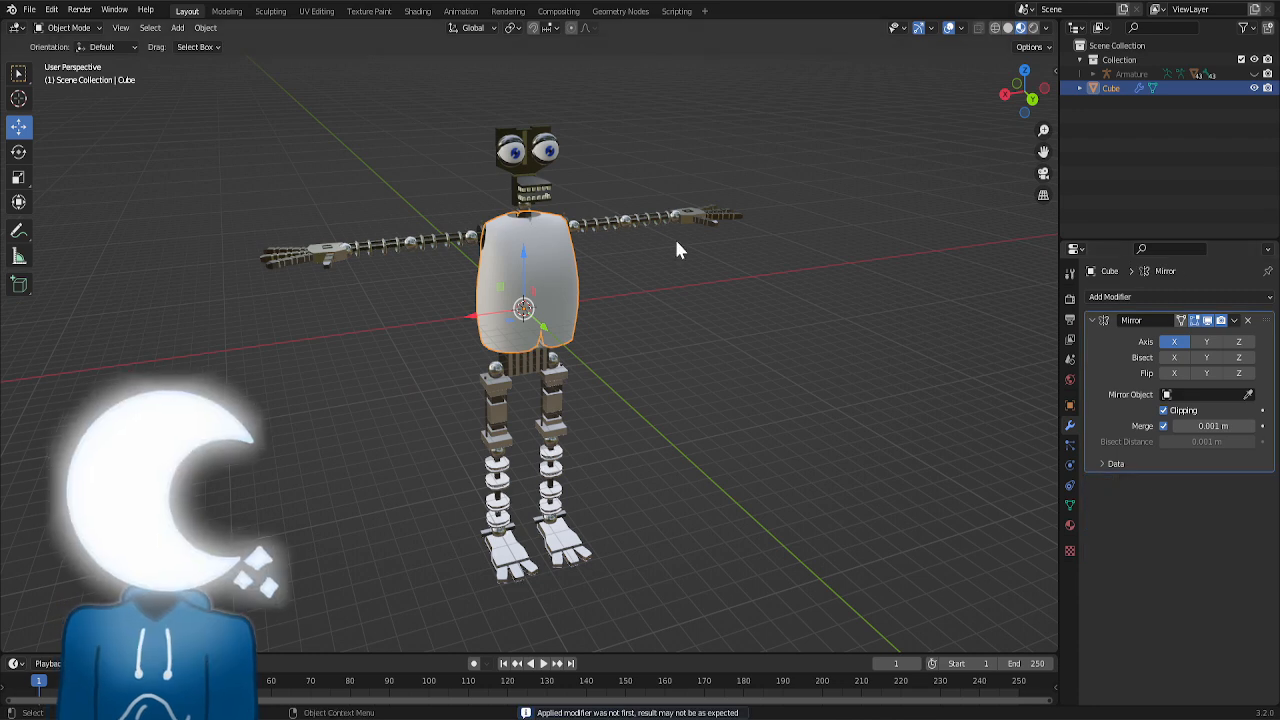
{"action": "key", "text": "ctrl+z"}
- Apply the torso's Mirror modifier first and its Subdivision modifier second
{"action": "left_click", "coordinate": [1017, 322]}
{"action": "left_click", "coordinate": [1234, 320]}
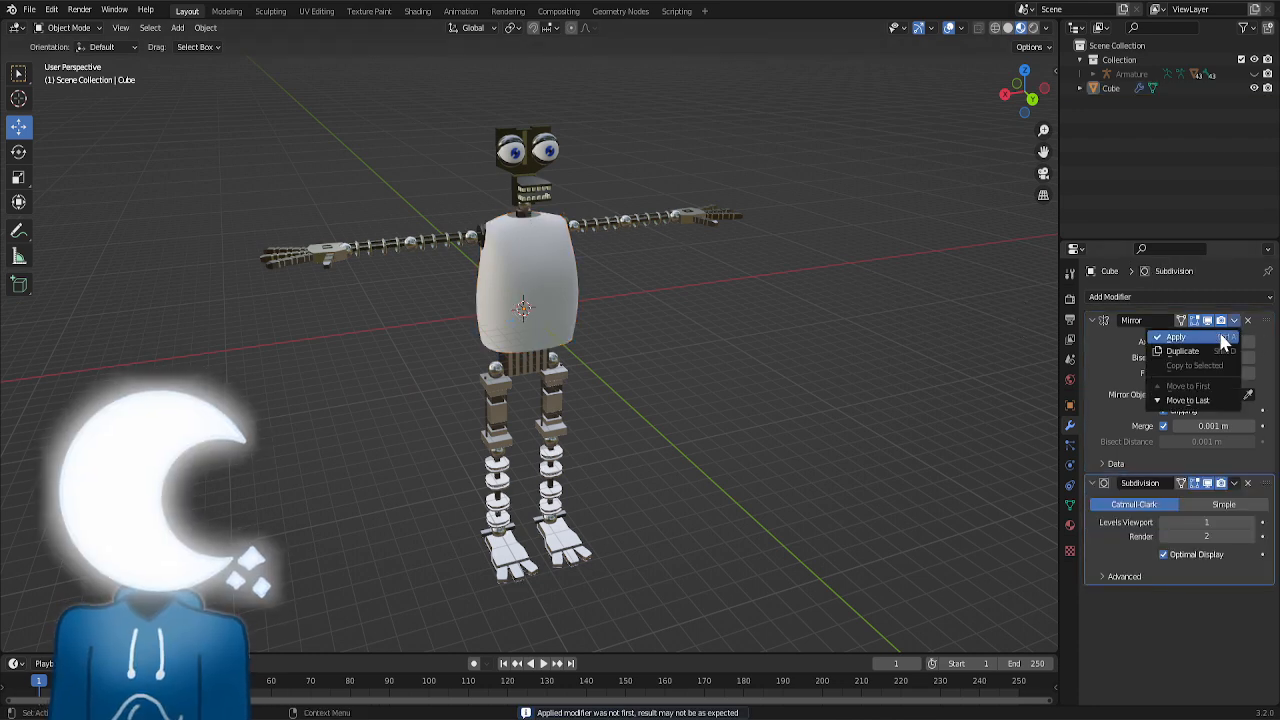
{"action": "left_click", "coordinate": [1176, 337]}
{"action": "left_click", "coordinate": [1234, 320]}
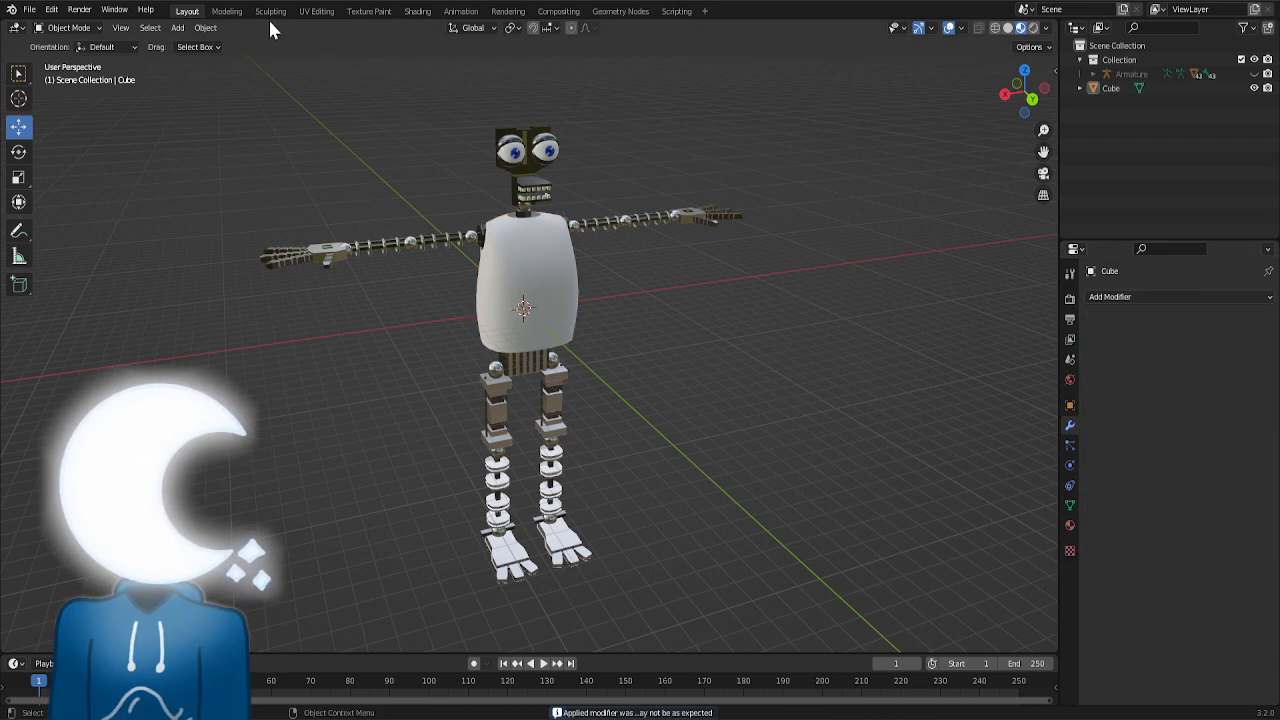
- In the Modeling workspace, use the back view with X-ray on to delete the torso vertices on the negative X side
{"action": "left_click", "coordinate": [224, 12]}
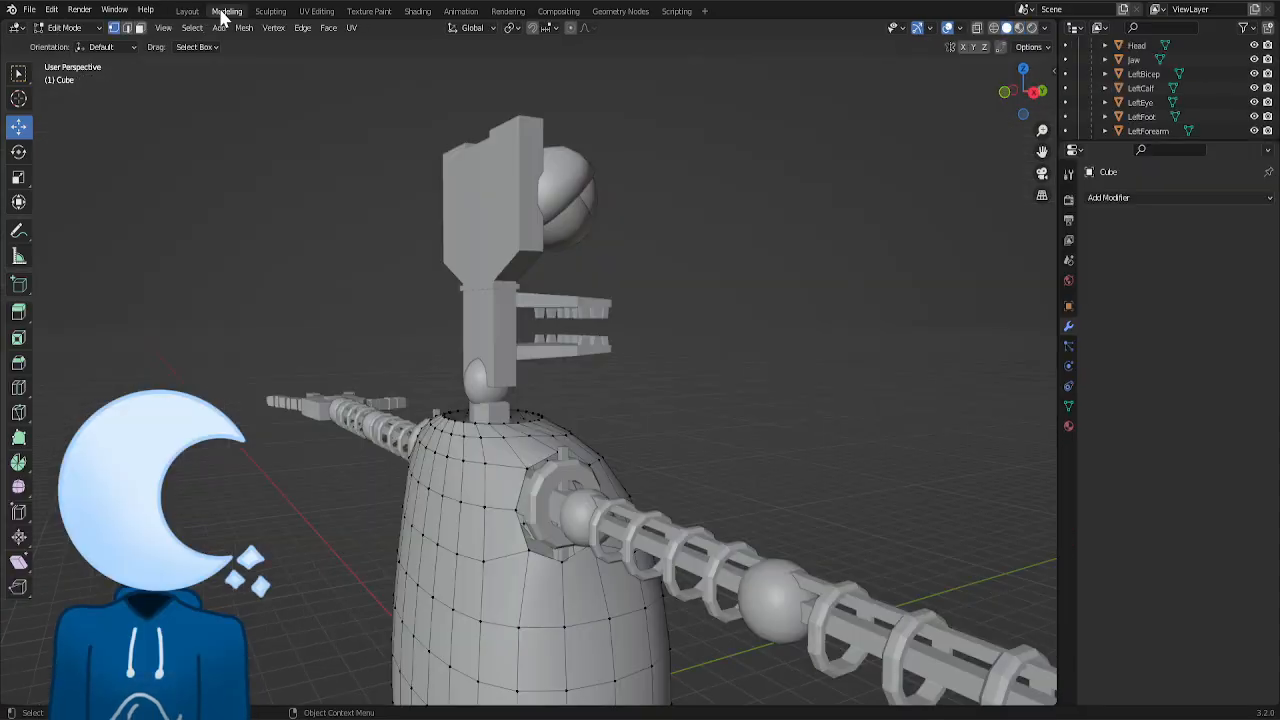
{"action": "left_click", "coordinate": [1045, 93]}
{"action": "scroll", "coordinate": [608, 298], "scroll_direction": "down", "scroll_amount": 6}
{"action": "mouse_move", "coordinate": [719, 287]}
{"action": "left_mouse_down"}
{"action": "mouse_move", "coordinate": [521, 546]}
{"action": "mouse_move", "coordinate": [715, 272]}
{"action": "left_mouse_up"}
{"action": "left_click", "coordinate": [979, 30]}
{"action": "left_click_drag", "start_coordinate": [801, 157], "coordinate": [507, 607]}
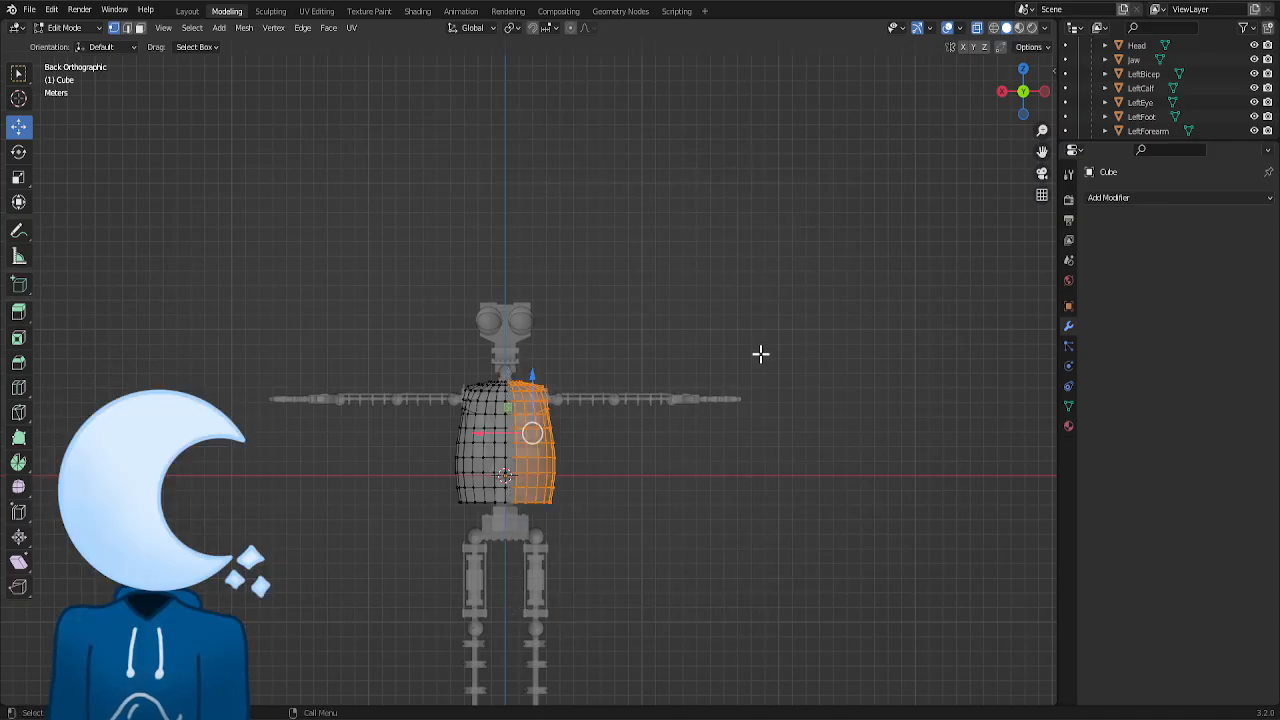
{"action": "key", "text": "x"}
{"action": "left_click", "coordinate": [716, 290]}
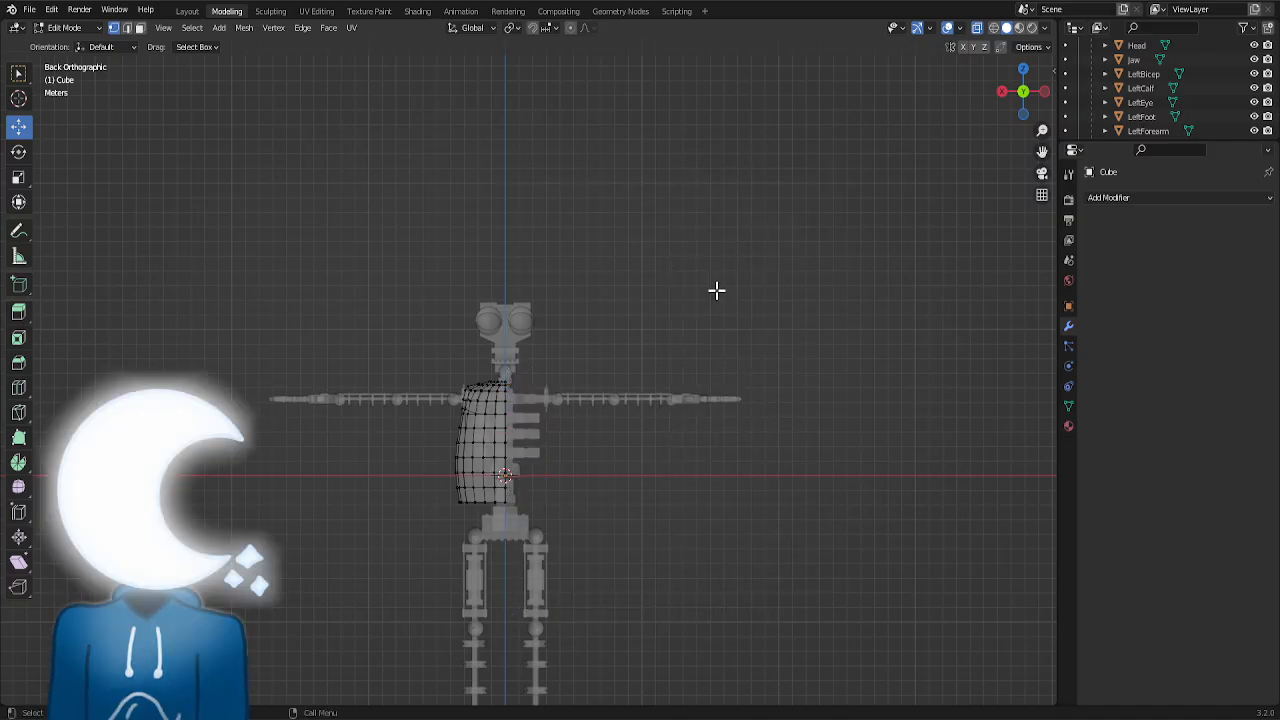
- Add a Mirror modifier on the X axis with Clipping enabled to the remaining torso half
{"action": "left_click", "coordinate": [1125, 198]}
{"action": "left_click", "coordinate": [1010, 364]}
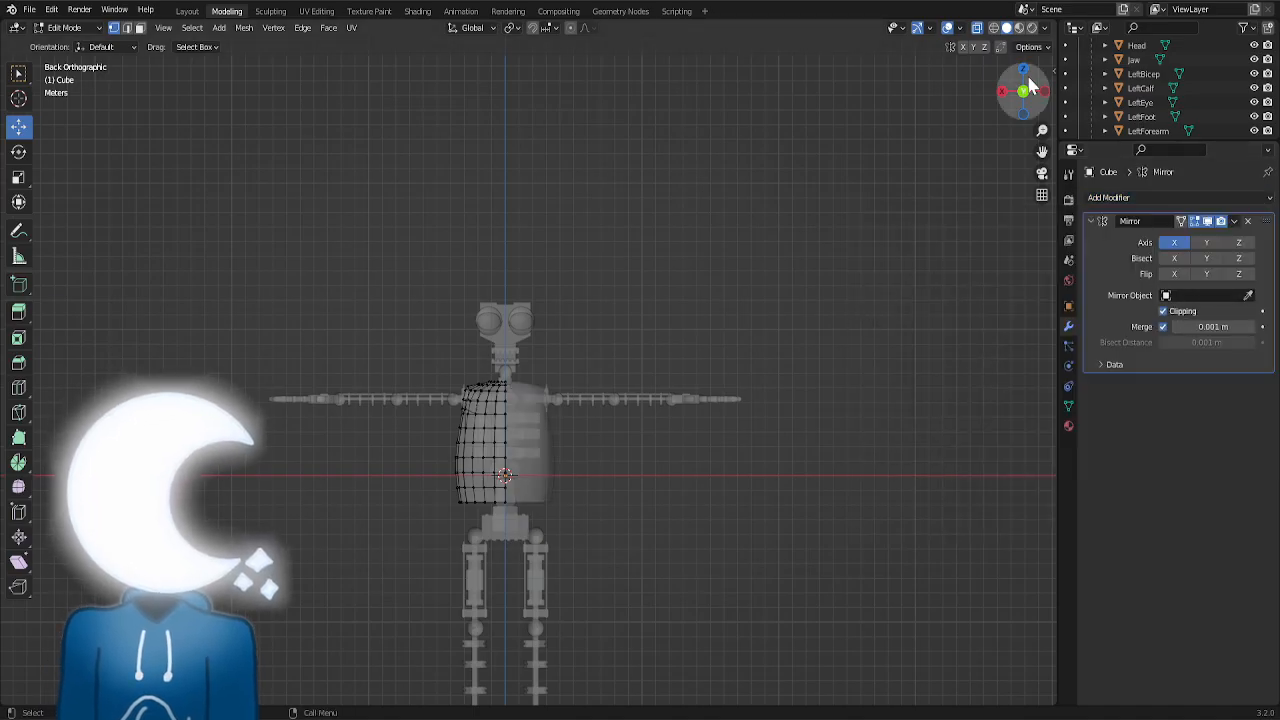
{"action": "left_click_drag", "start_coordinate": [1030, 85], "coordinate": [757, 240]}
- Try moving all vertices of the torso half along X, undo the moves, and clear the selection
{"action": "key", "text": "a"}
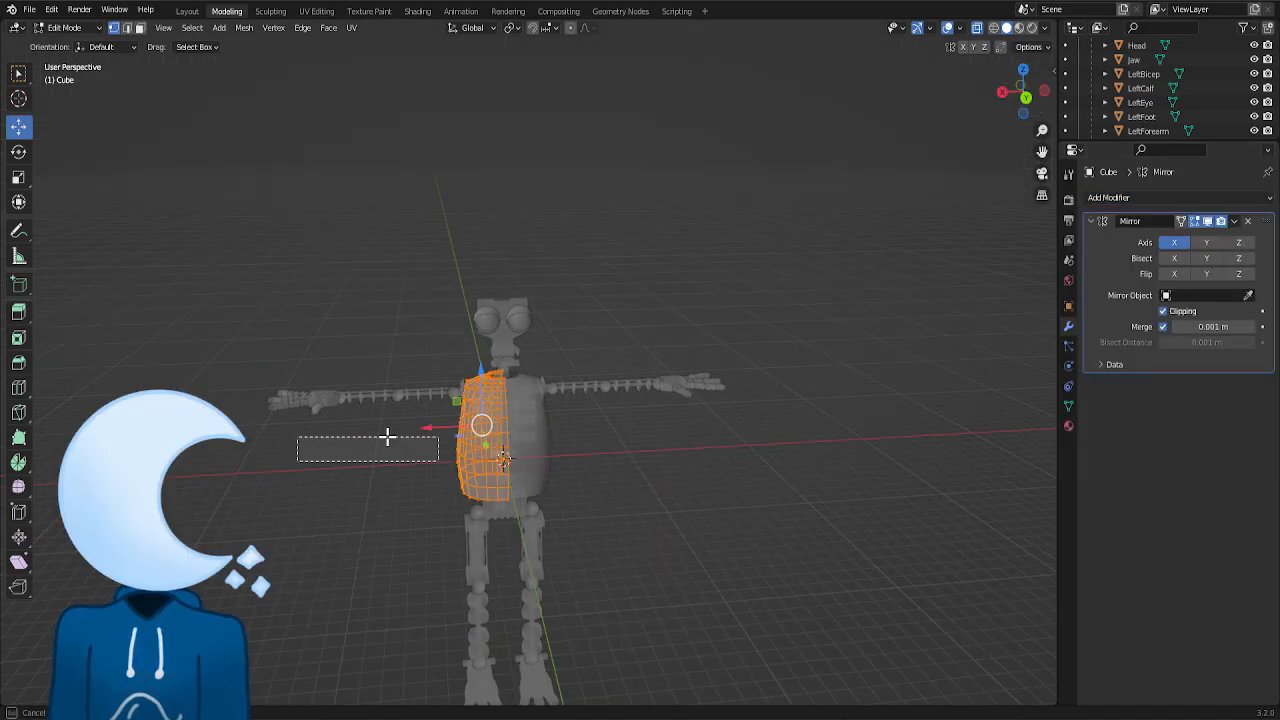
{"action": "key", "text": "ctrl+z"}
{"action": "left_click_drag", "start_coordinate": [387, 437], "coordinate": [590, 420]}
{"action": "key", "text": "ctrl+z"}
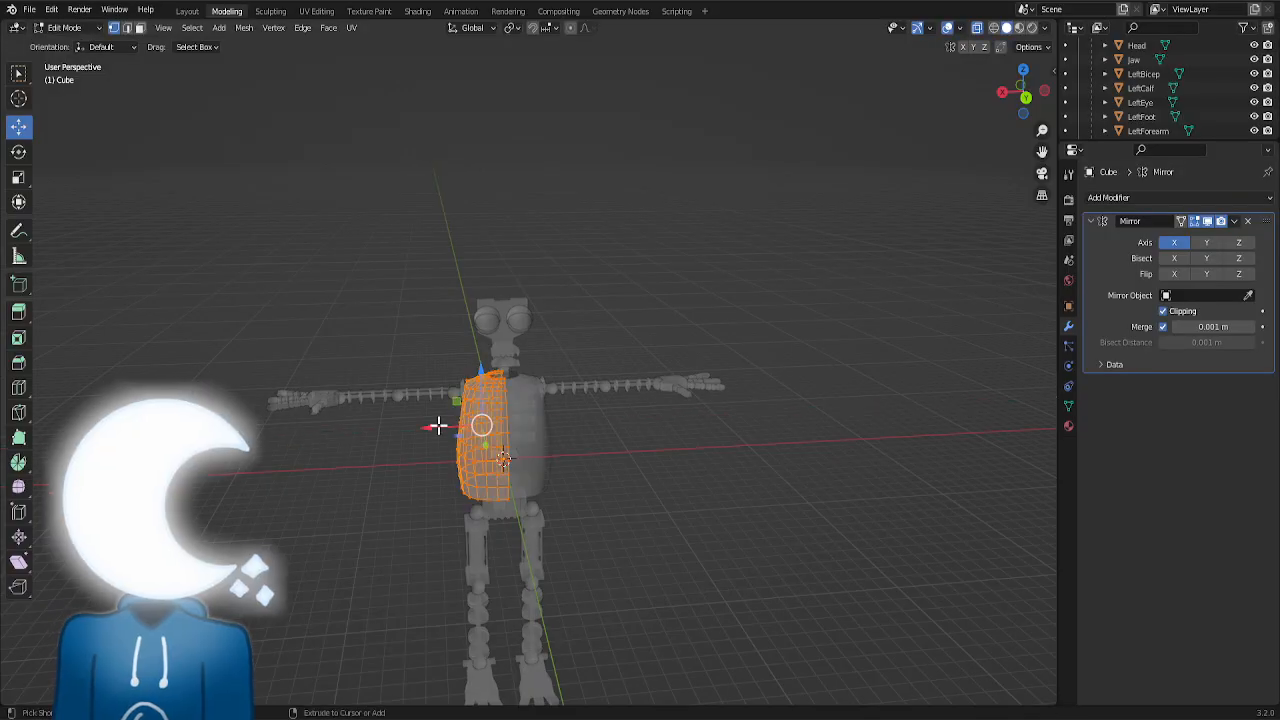
{"action": "left_click_drag", "start_coordinate": [438, 426], "coordinate": [217, 440]}
{"action": "key", "text": "ctrl+z"}
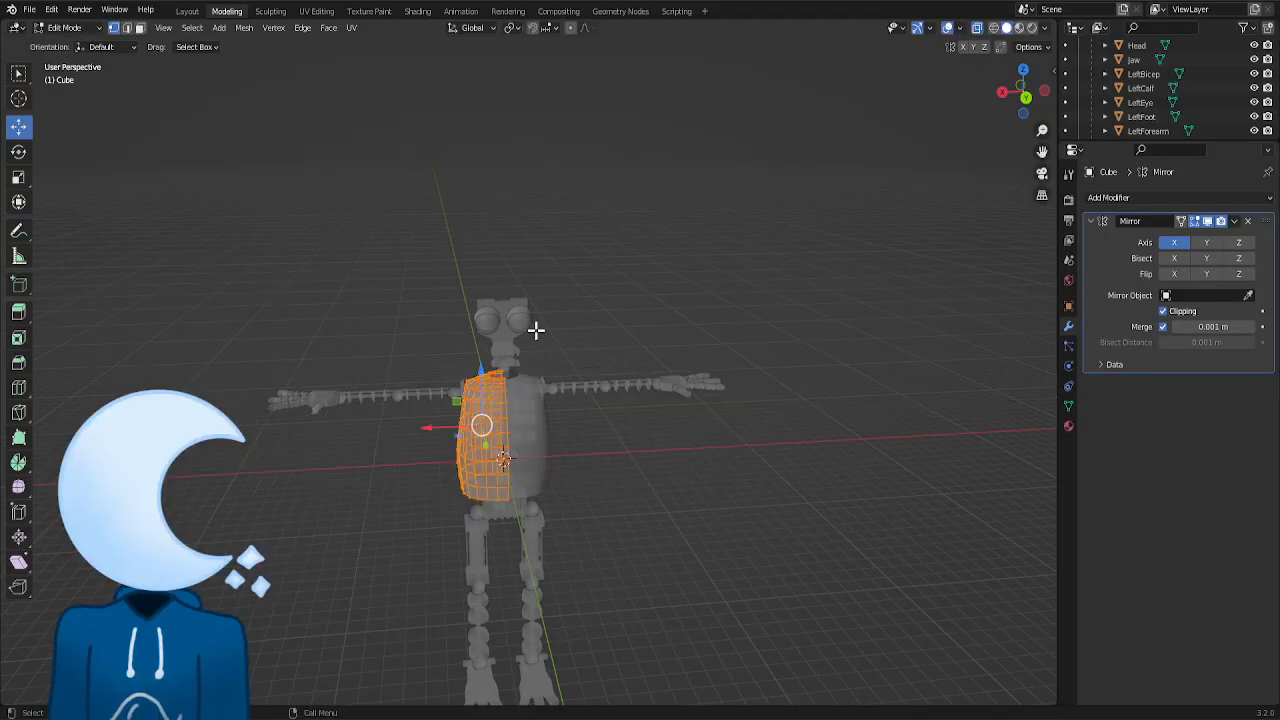
{"action": "key", "text": "alt+a"}
{"action": "scroll", "coordinate": [660, 415], "scroll_direction": "up", "scroll_amount": 5}
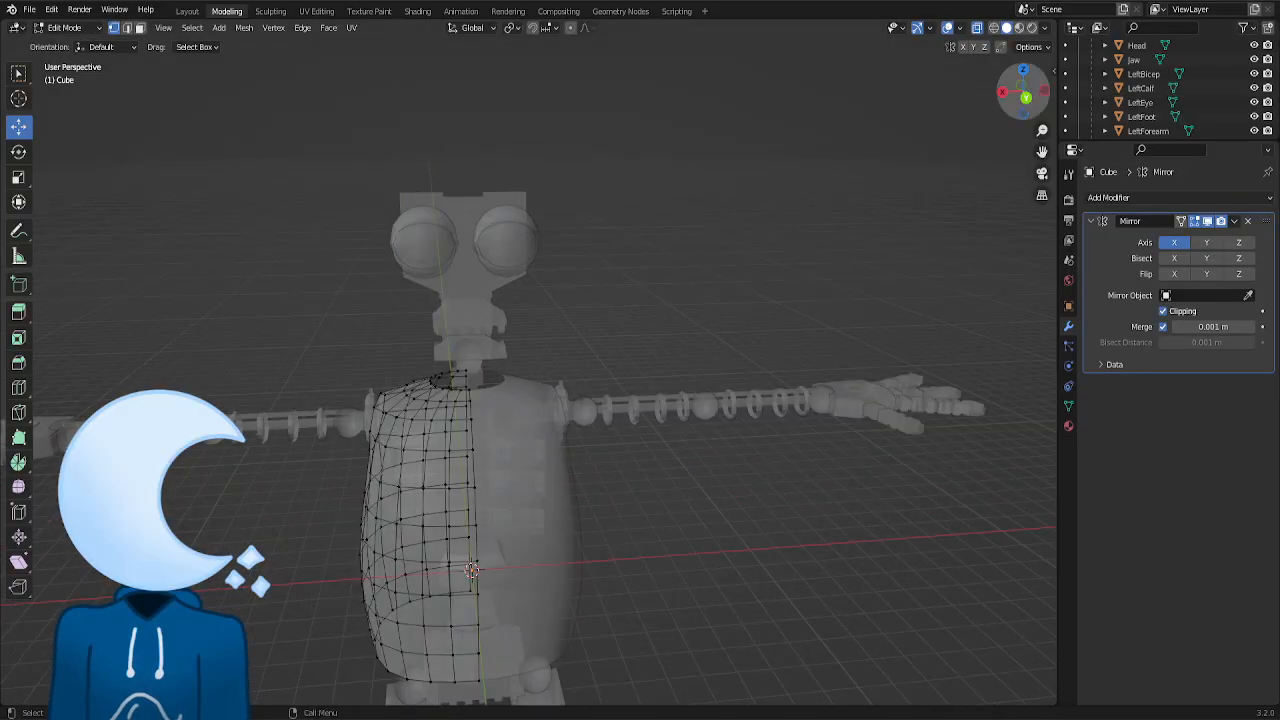
{"action": "mouse_move", "coordinate": [1024, 89]}
{"action": "left_mouse_down"}
{"action": "mouse_move", "coordinate": [1035, 93]}
{"action": "mouse_move", "coordinate": [1006, 94]}
{"action": "mouse_move", "coordinate": [1030, 97]}
{"action": "left_mouse_up"}
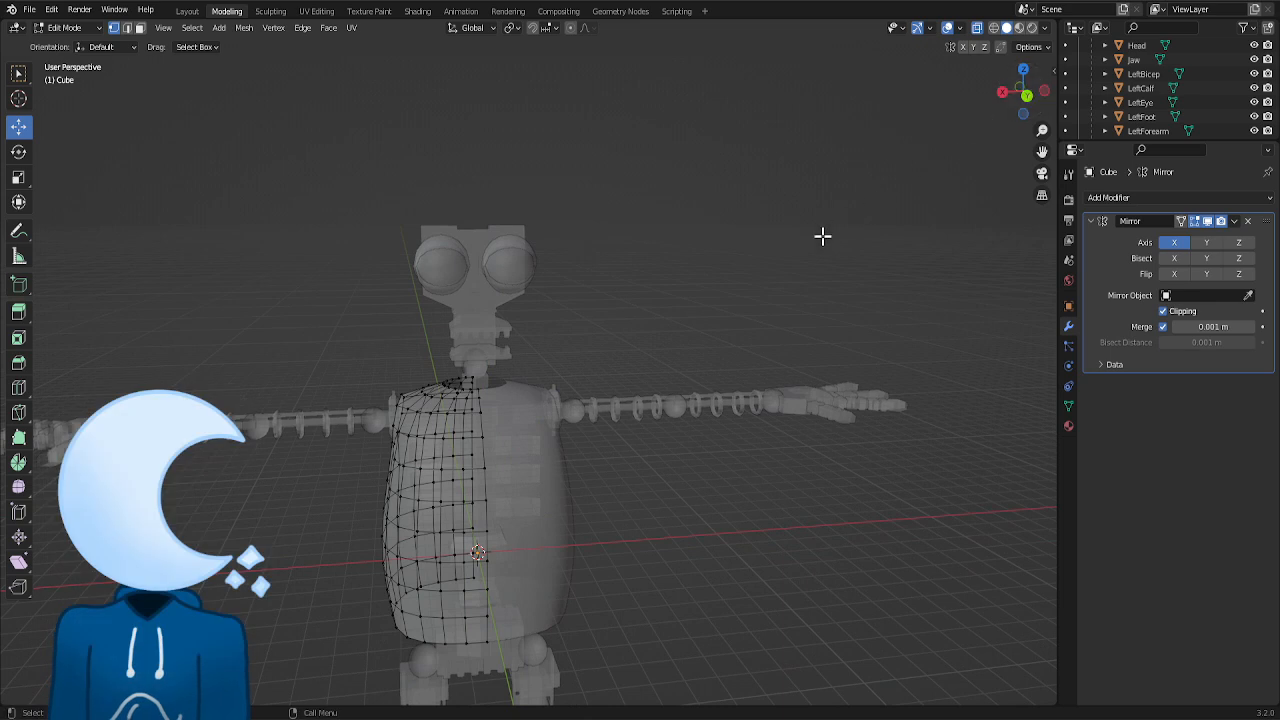
{"action": "left_click_drag", "start_coordinate": [1028, 93], "coordinate": [1020, 94]}
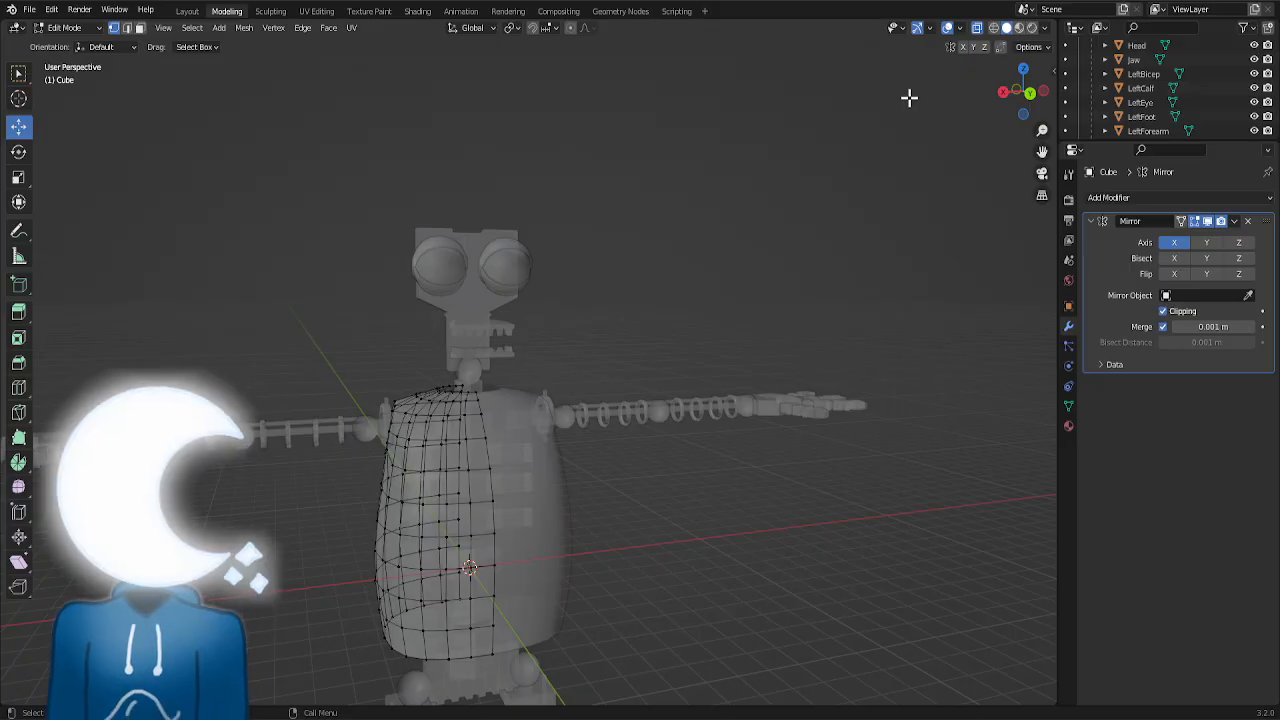
- In the Layout workspace, create a new material for the torso and name it YellowFur
{"action": "left_click", "coordinate": [186, 11]}
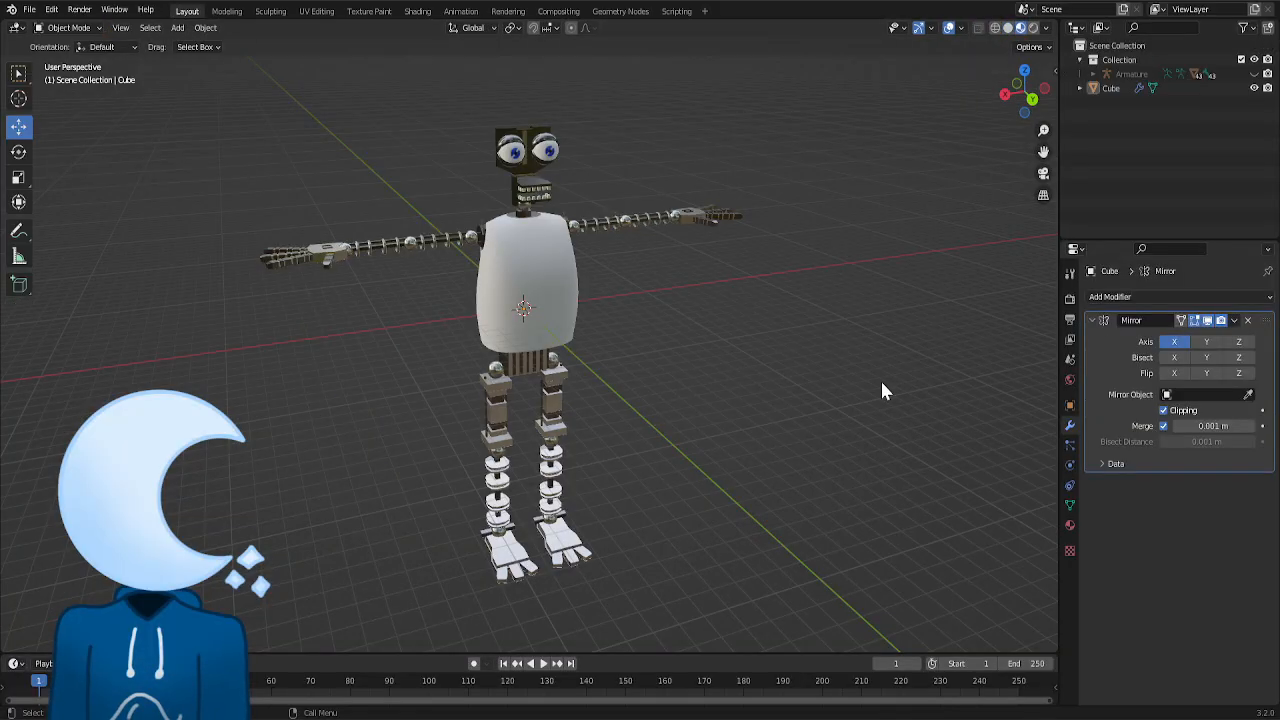
{"action": "left_click", "coordinate": [1069, 524]}
{"action": "left_click", "coordinate": [1094, 358]}
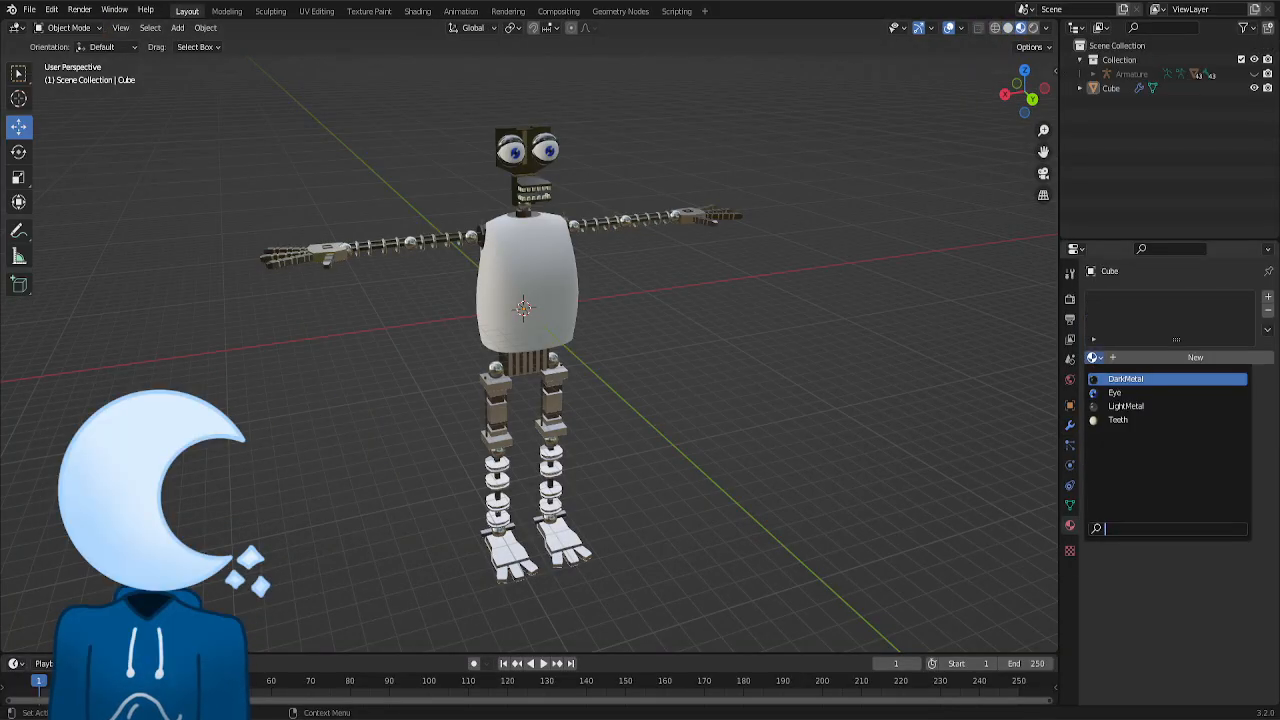
{"action": "left_click", "coordinate": [1130, 357]}
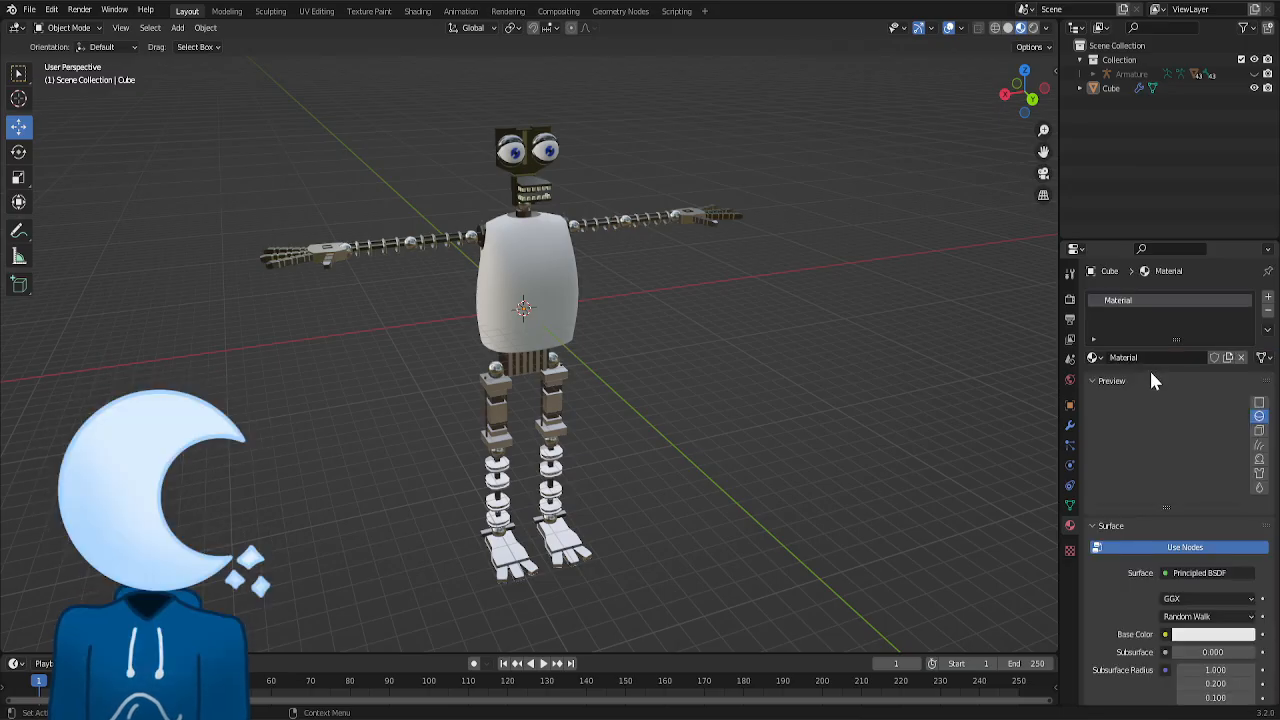
{"action": "left_click", "coordinate": [1100, 381]}
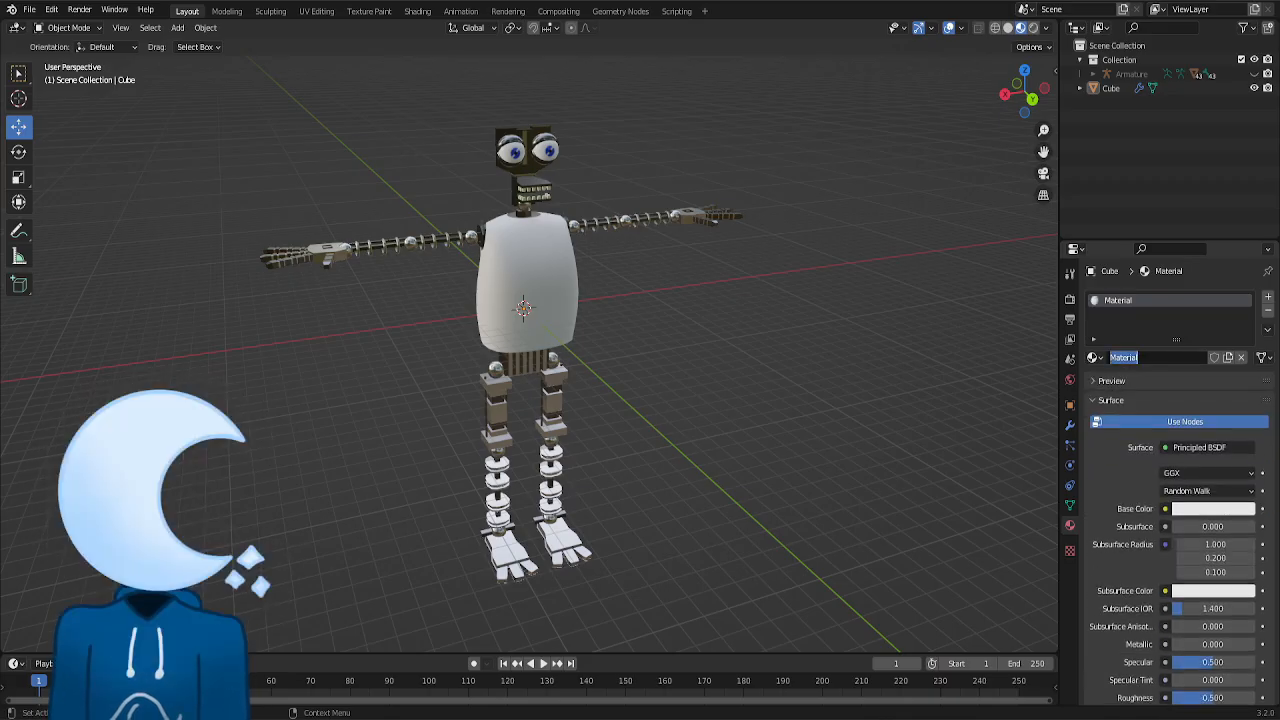
{"action": "type", "text": "Y"}
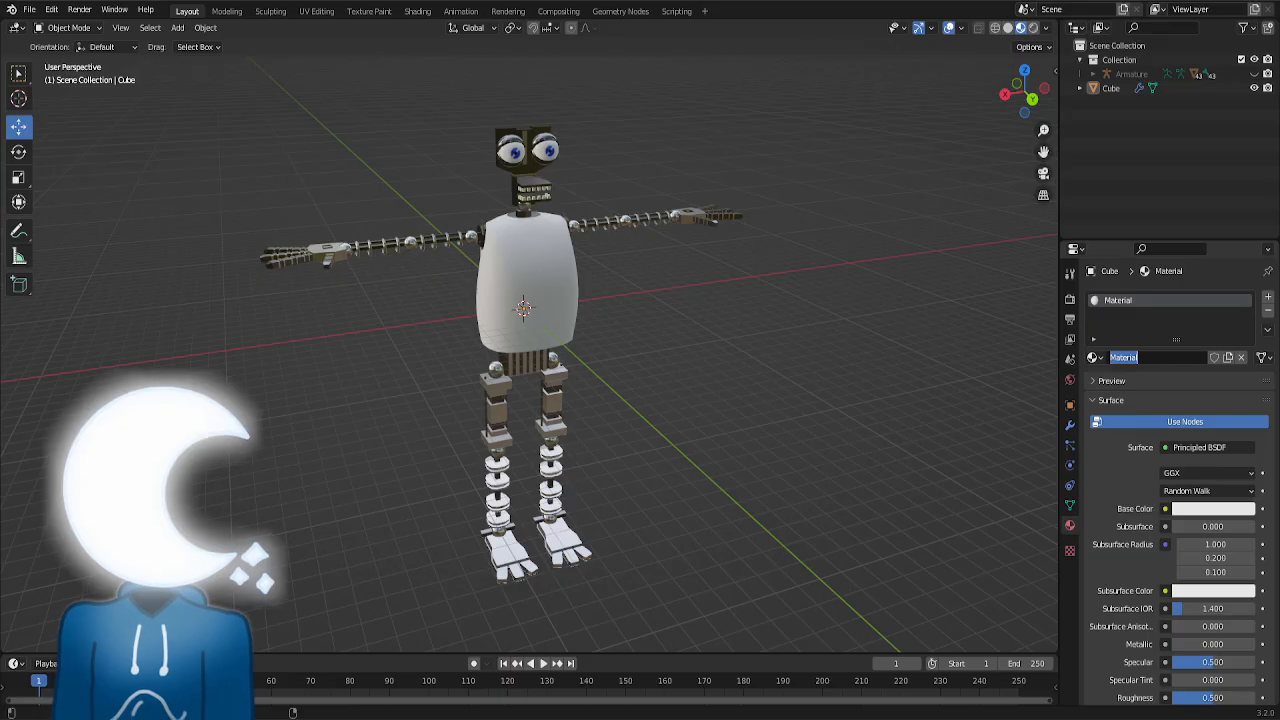
{"action": "type", "text": "ello"}
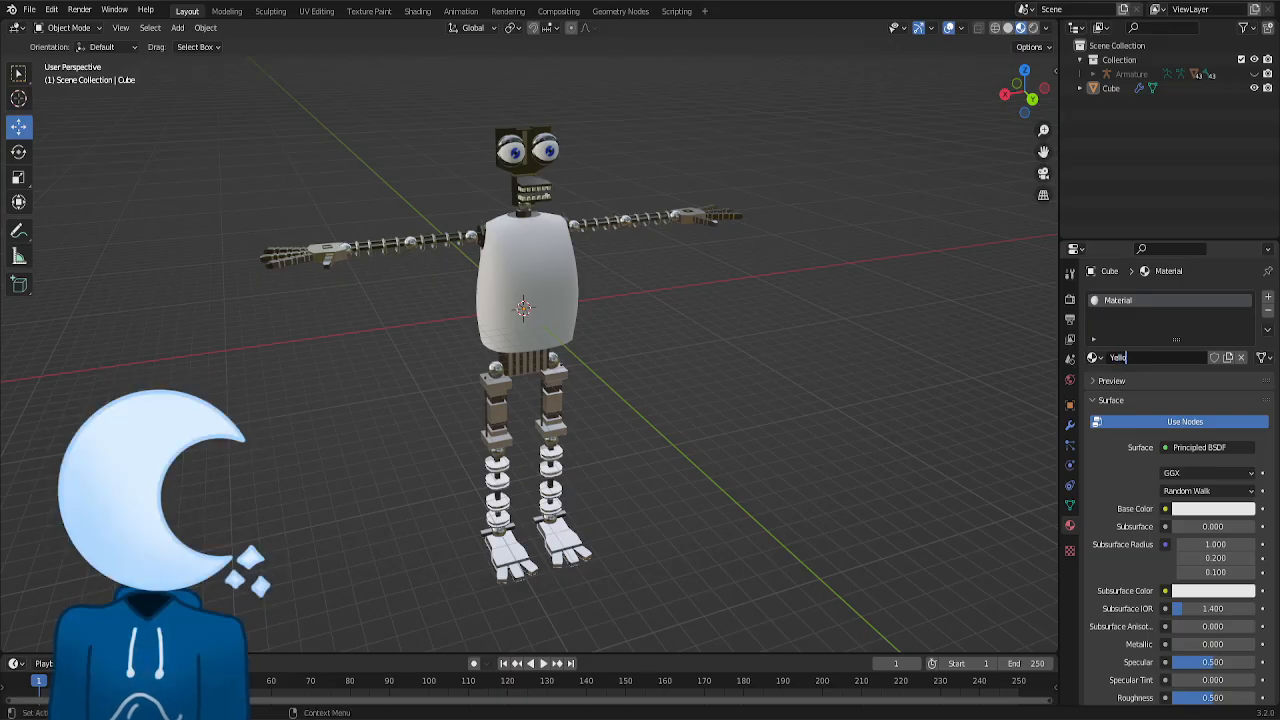
{"action": "type", "text": "wFur"}
{"action": "key", "text": "Return"}
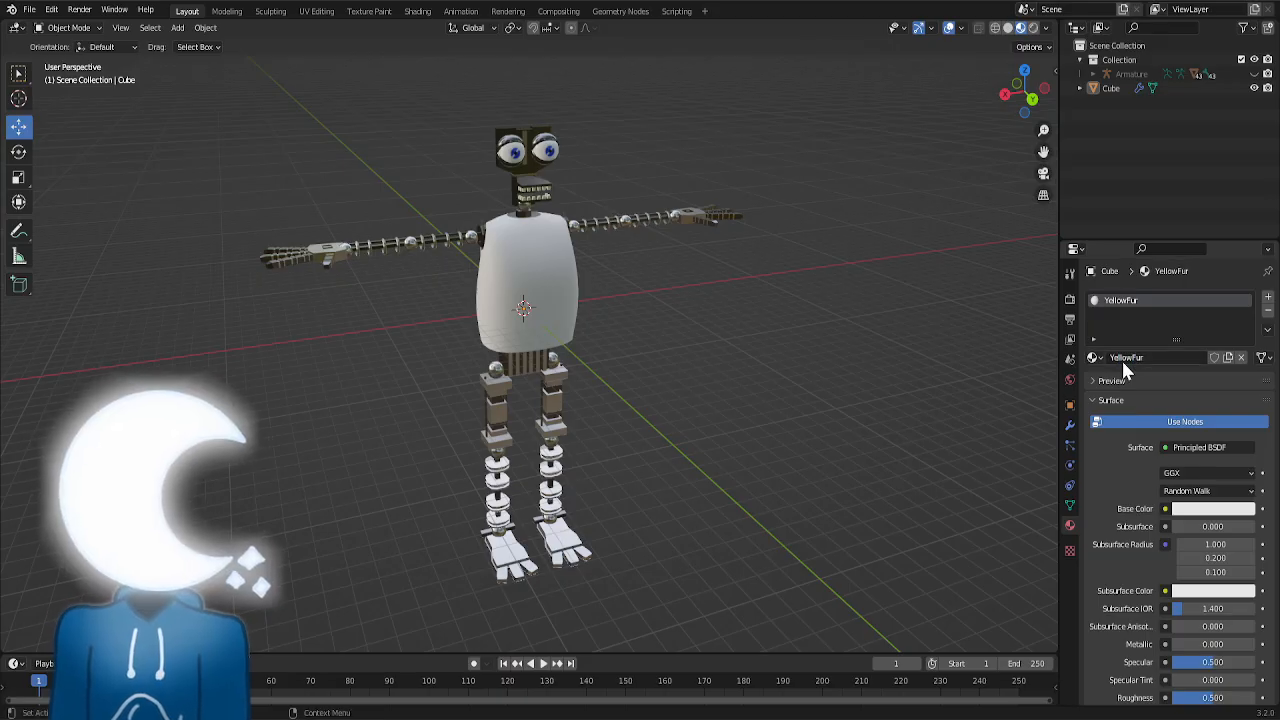
- Set YellowFur's base color to a golden yellow with hue about 0.088, saturation 0.967 and value 0.581
{"action": "left_click", "coordinate": [1212, 509]}
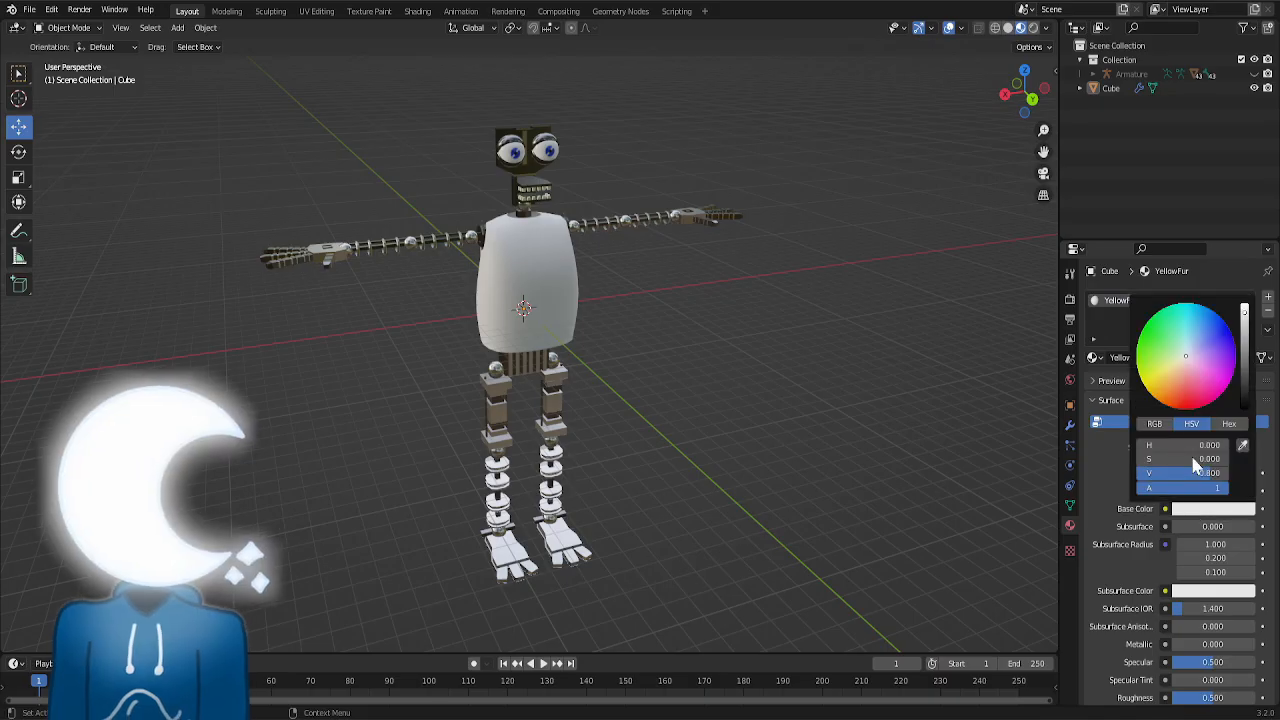
{"action": "left_click_drag", "start_coordinate": [1175, 396], "coordinate": [1159, 388]}
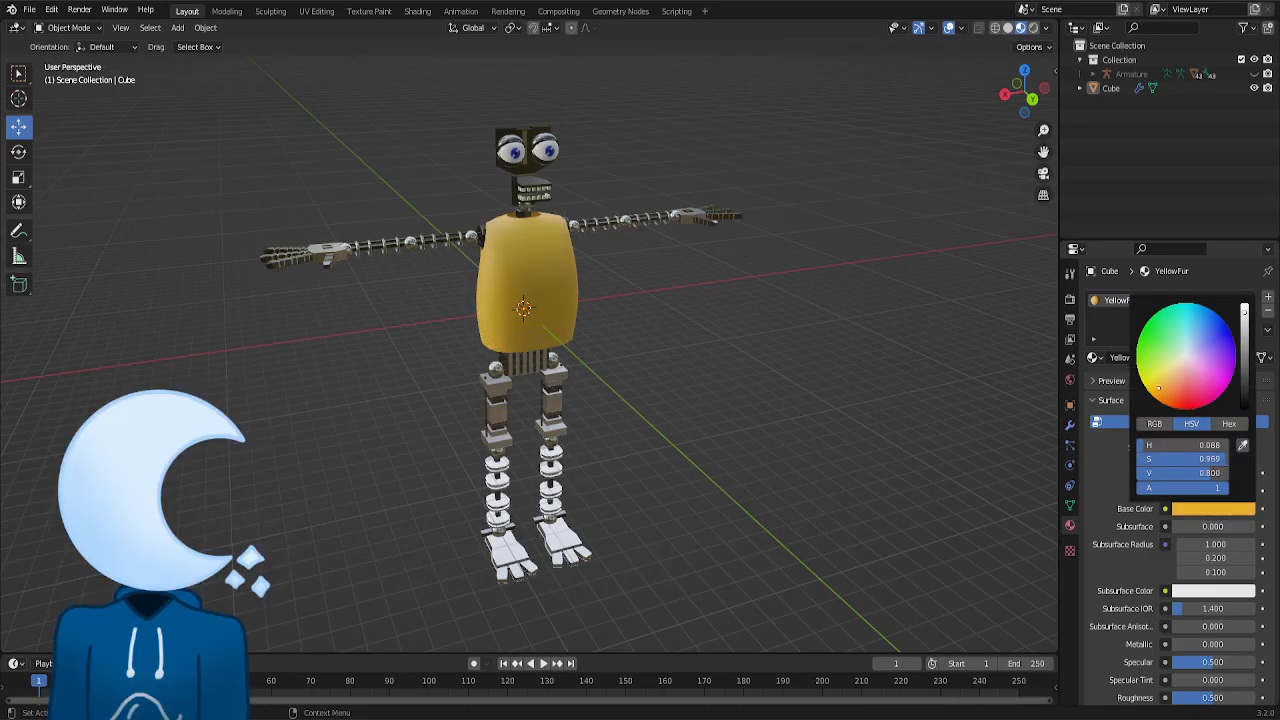
{"action": "left_click", "coordinate": [1245, 341]}
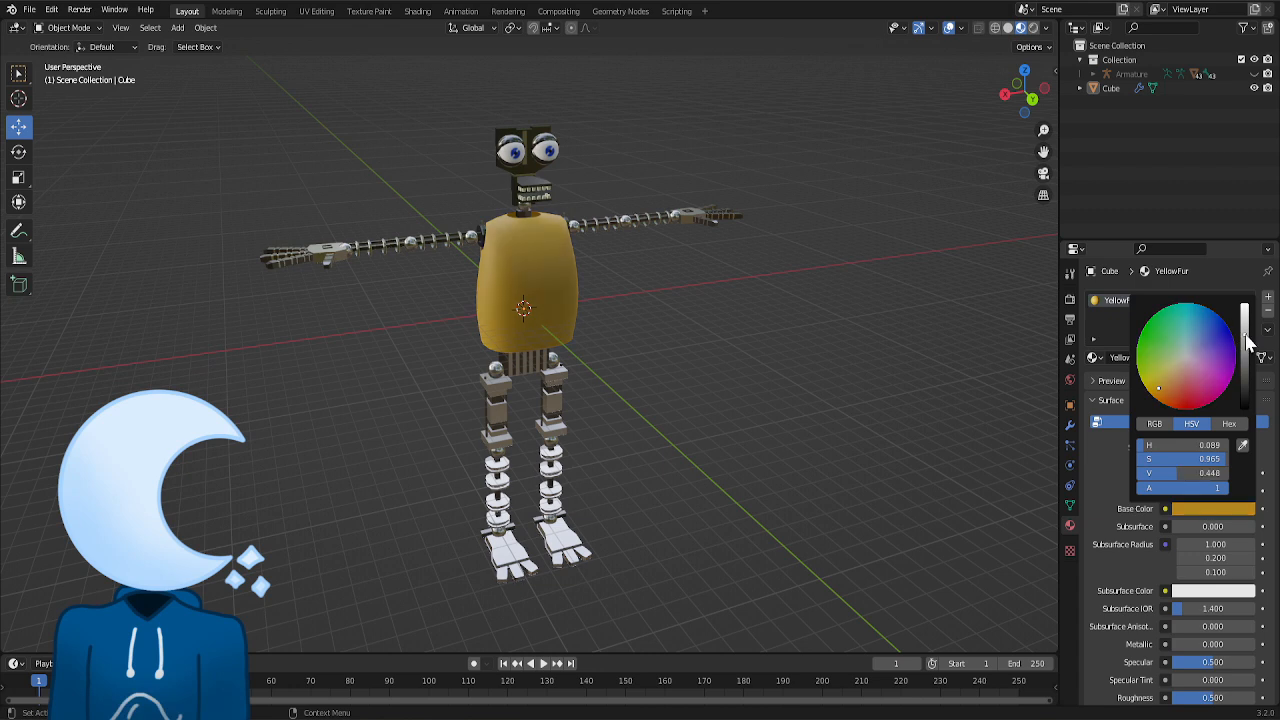
{"action": "left_click_drag", "start_coordinate": [1245, 357], "coordinate": [1245, 333]}
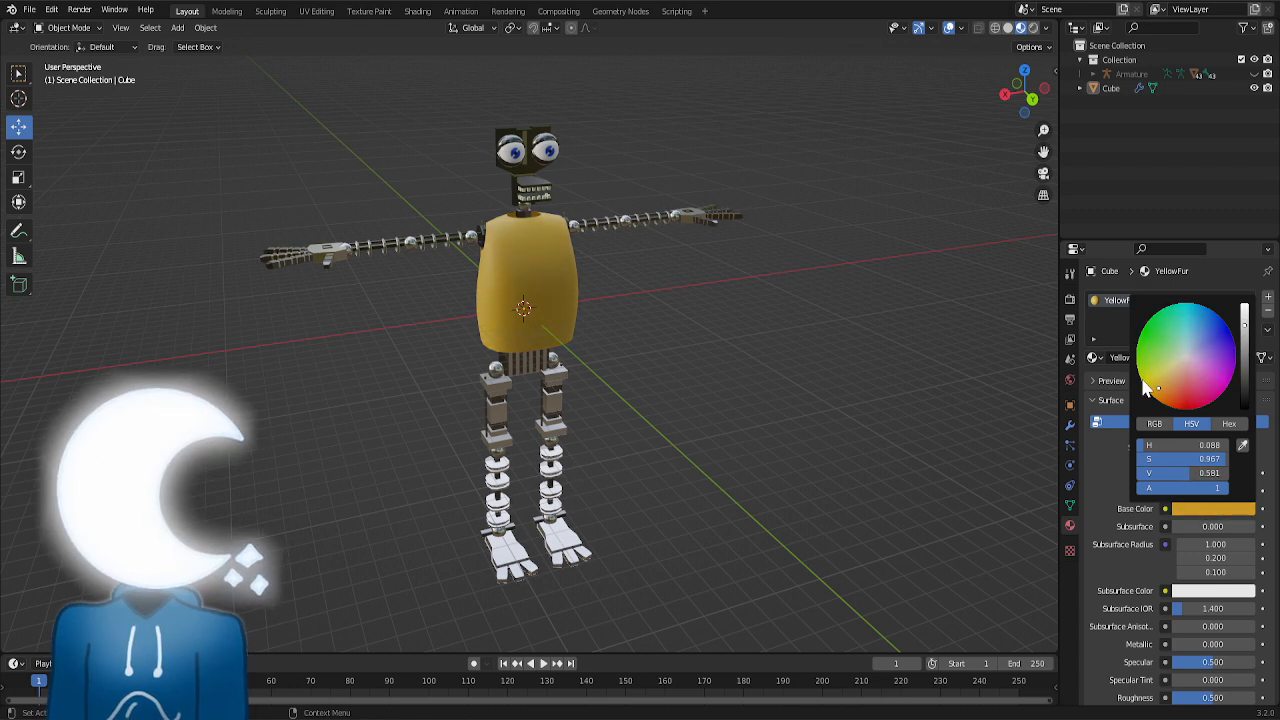
{"action": "scroll", "coordinate": [443, 166], "scroll_direction": "up", "scroll_amount": 4}
{"action": "scroll", "coordinate": [443, 166], "scroll_direction": "down", "scroll_amount": 3}
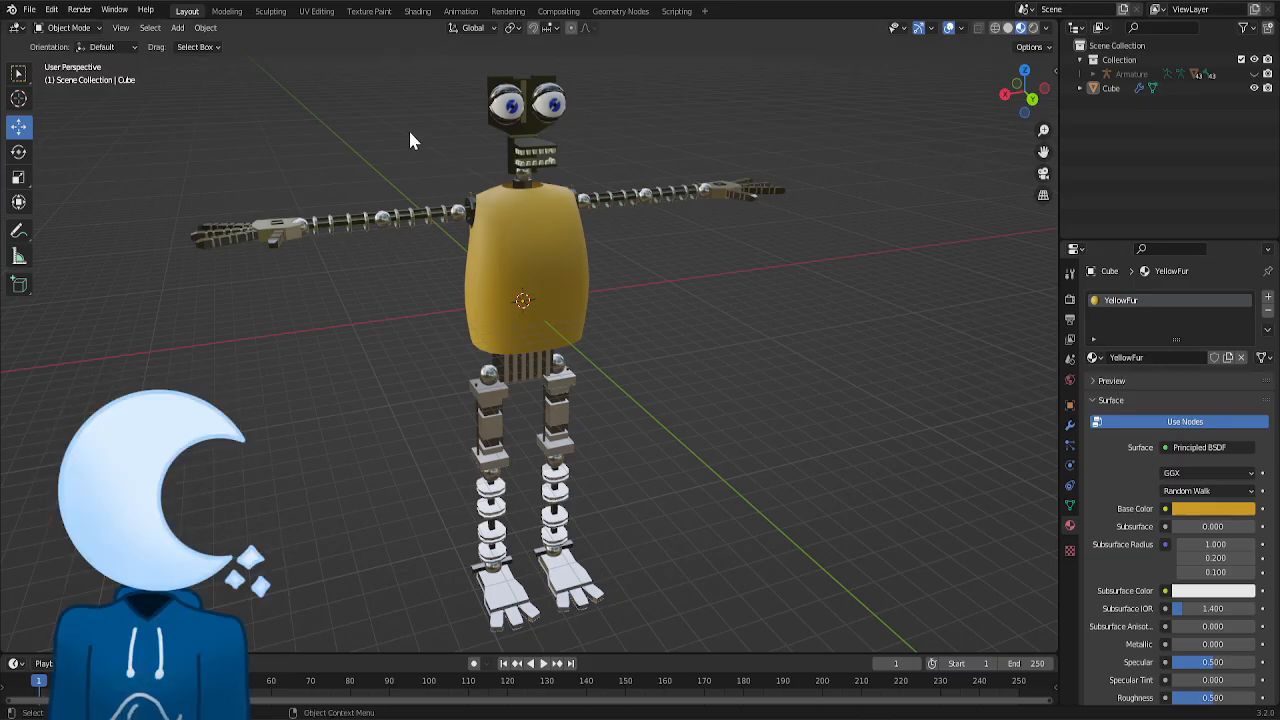
- In the Modeling workspace, turn off X-ray and select the front belly faces of the torso half
{"action": "left_click", "coordinate": [227, 12]}
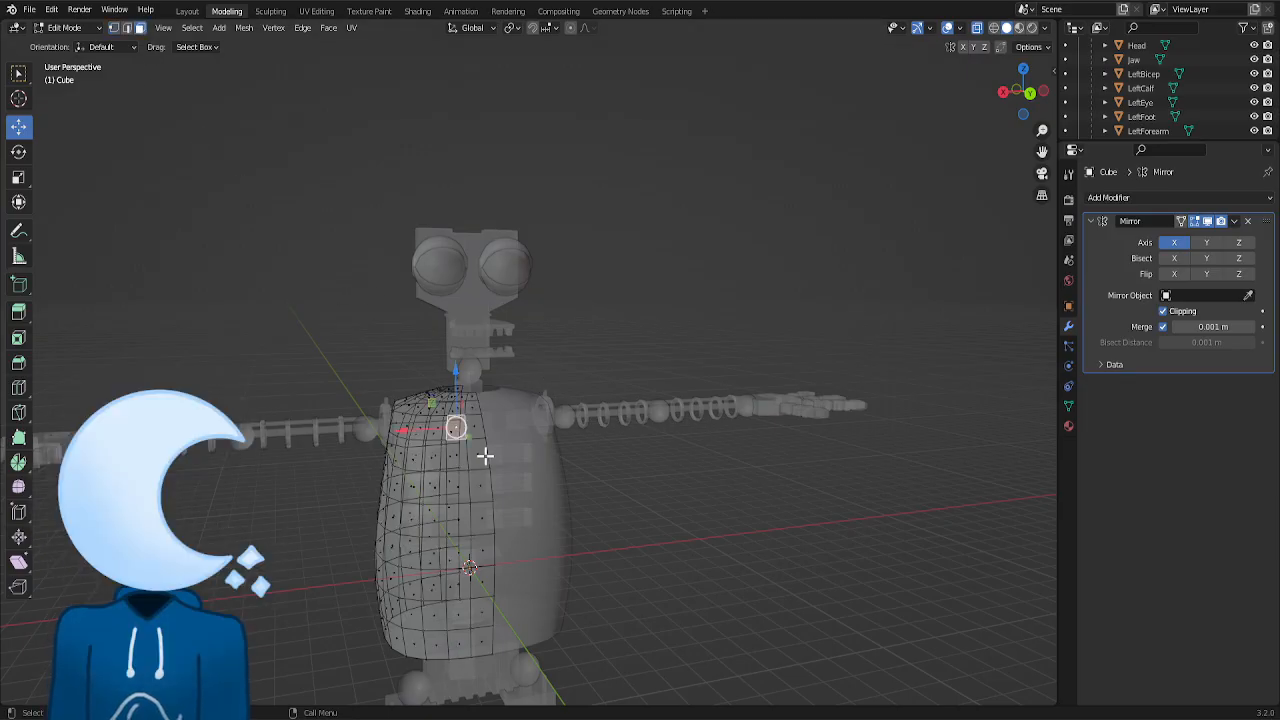
{"action": "left_click", "coordinate": [977, 29]}
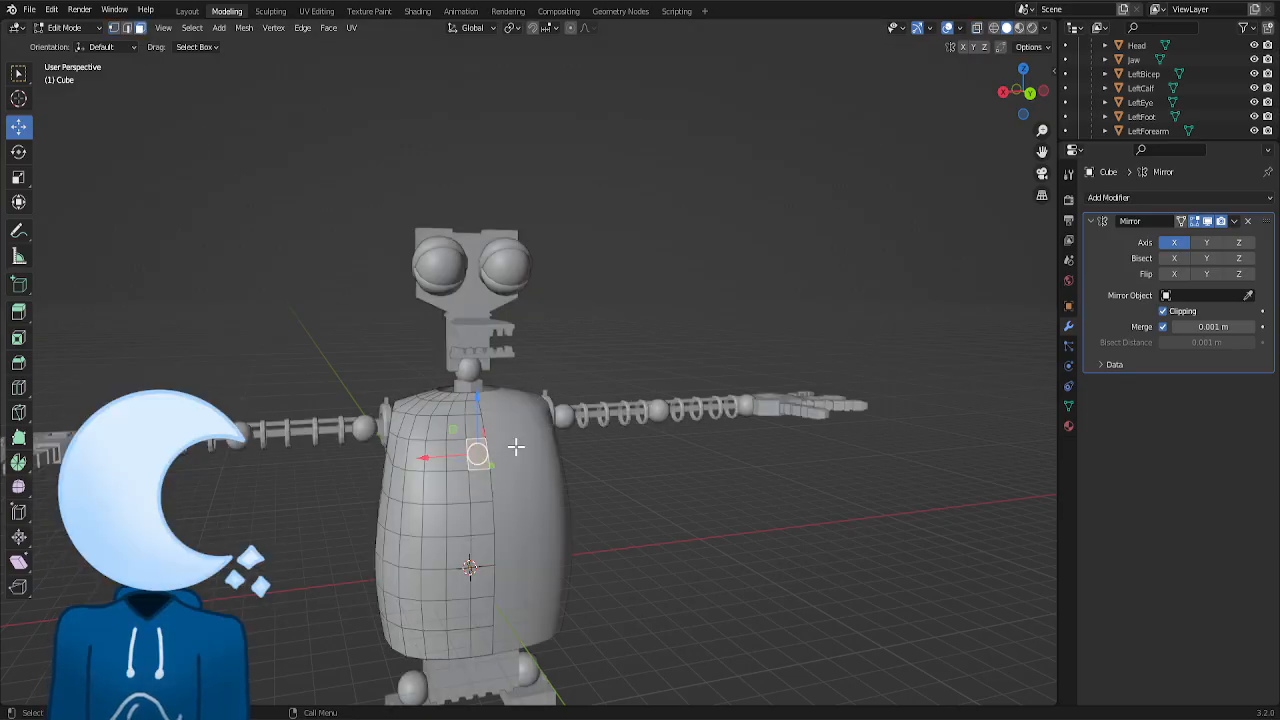
{"action": "left_click", "coordinate": [462, 488]}
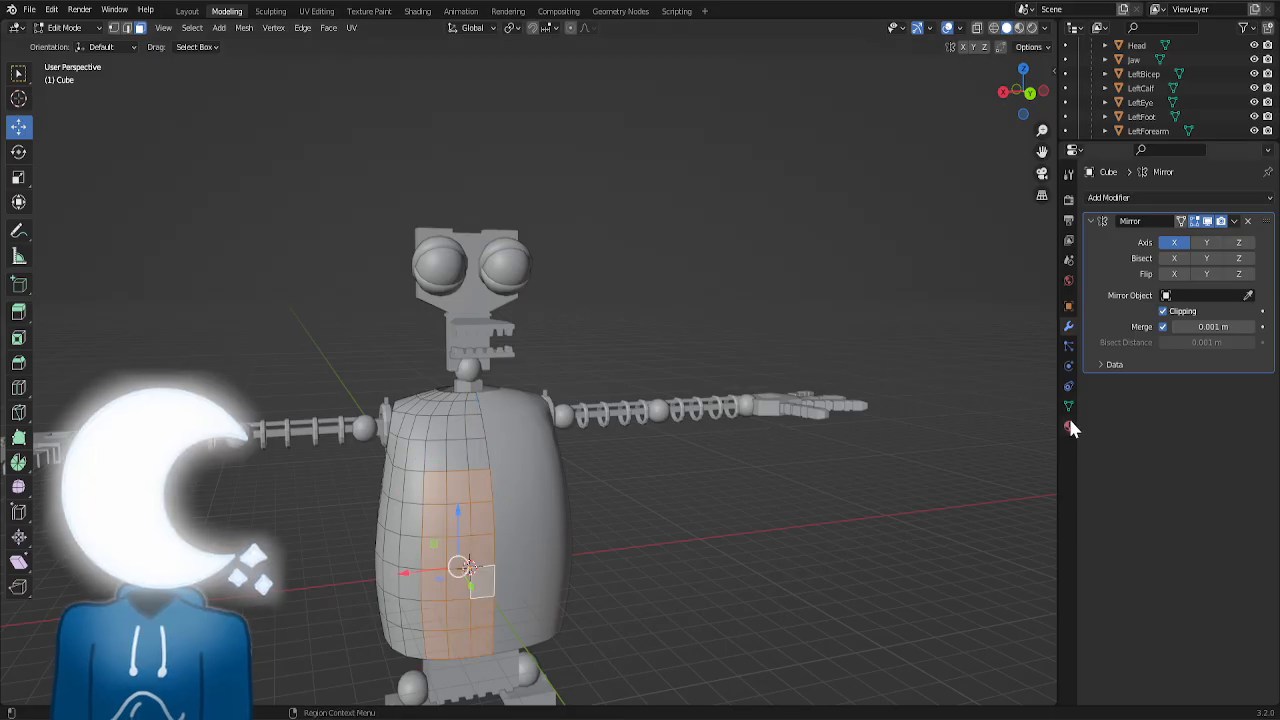
- Add a second material slot to the torso, fill it with a copy of YellowFur and rename the copy BeigeFur
{"action": "left_click", "coordinate": [1069, 427]}
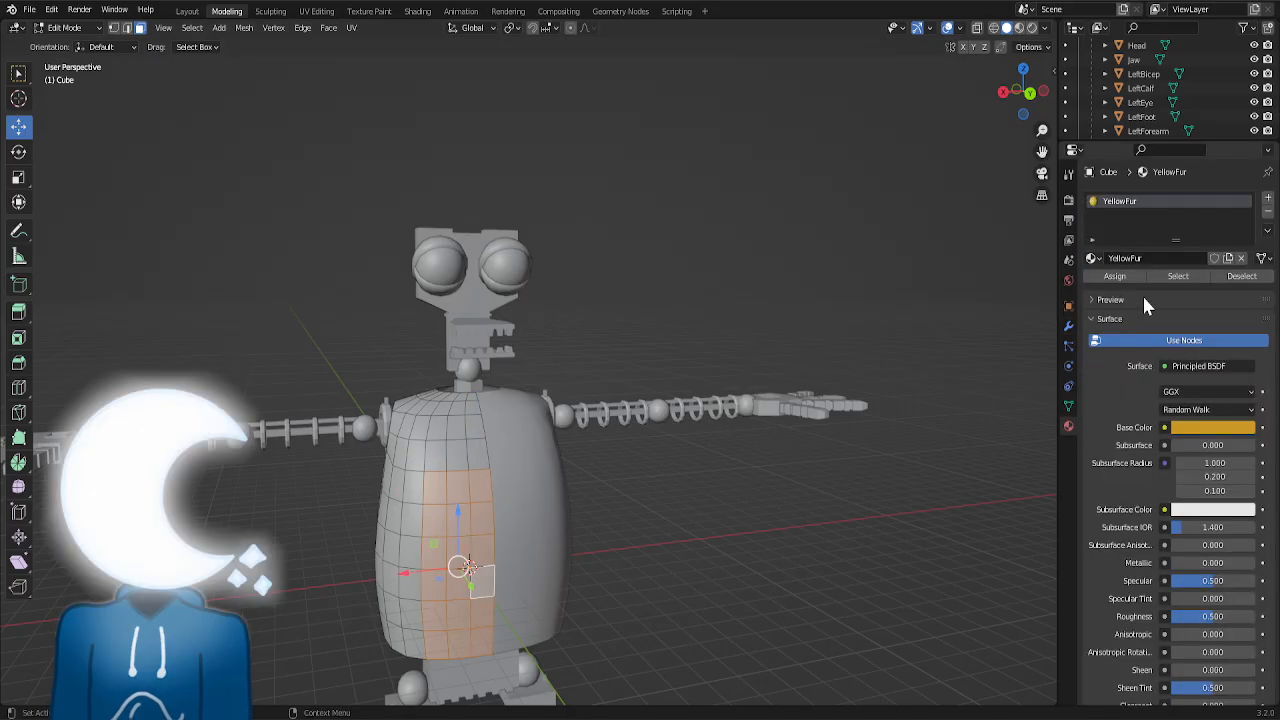
{"action": "left_click", "coordinate": [1268, 196]}
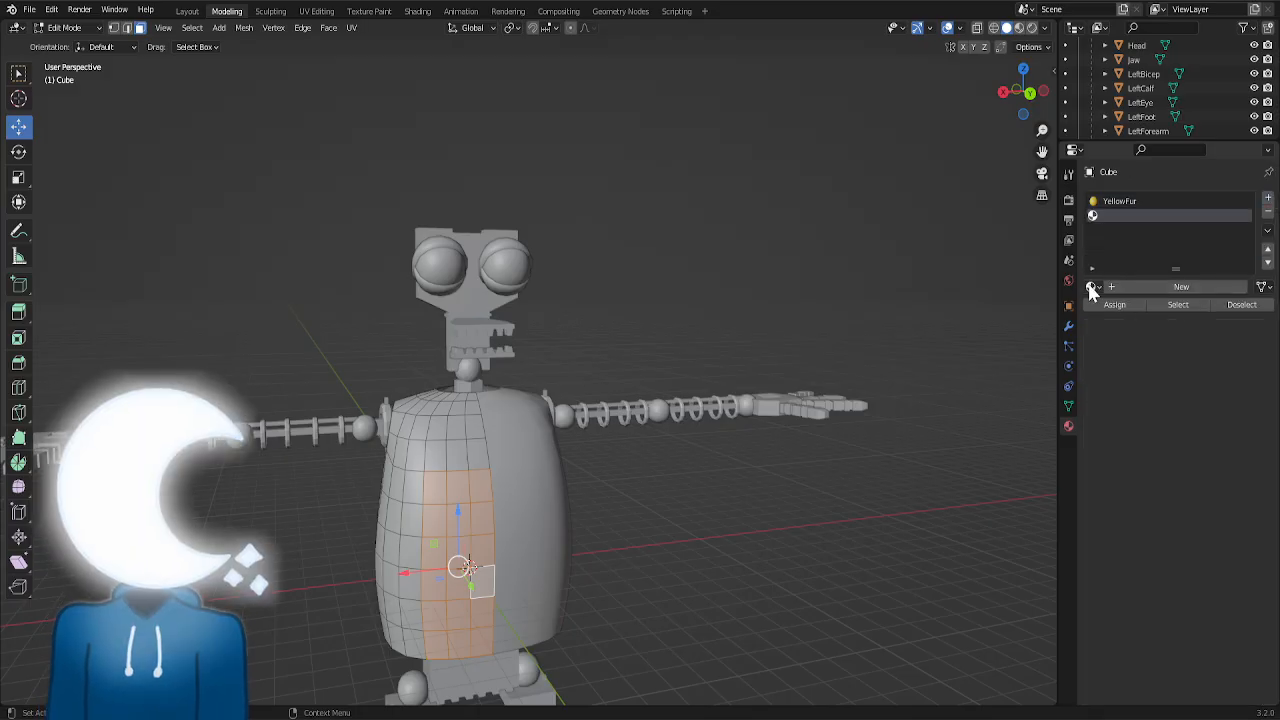
{"action": "left_click", "coordinate": [1092, 286]}
{"action": "left_click", "coordinate": [1124, 362]}
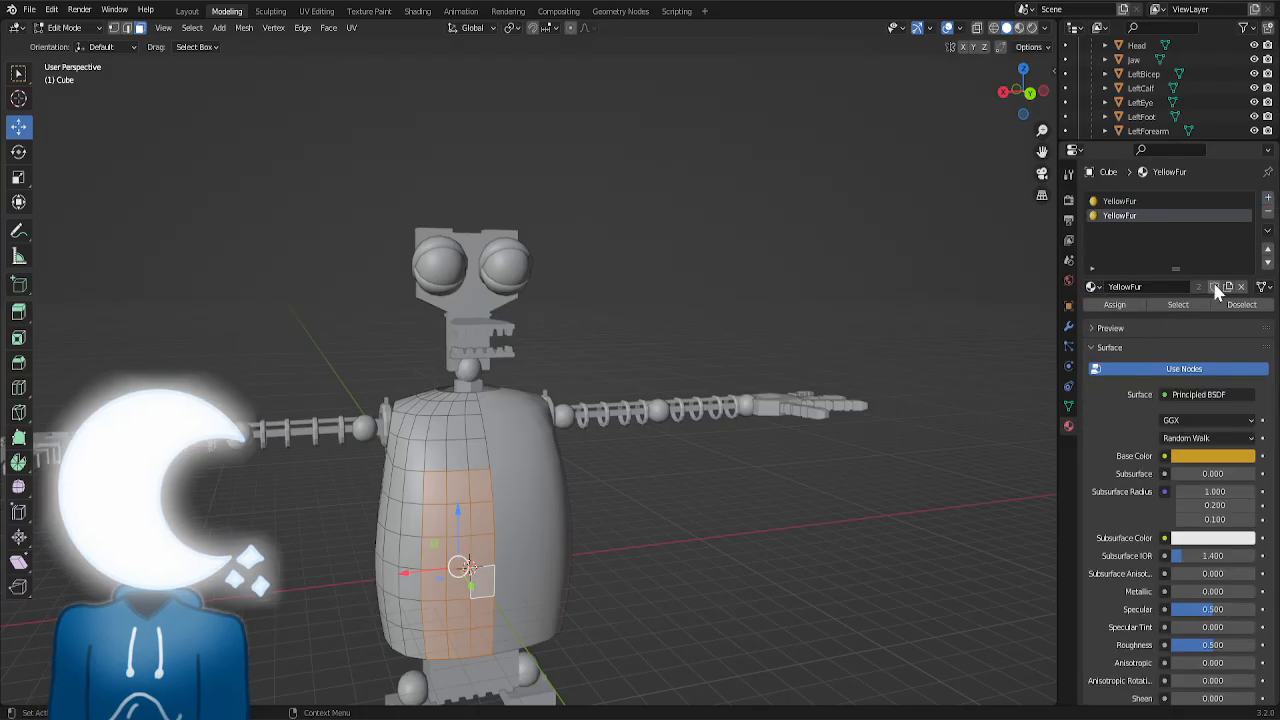
{"action": "left_click", "coordinate": [1228, 287]}
{"action": "double_click", "coordinate": [1150, 287]}
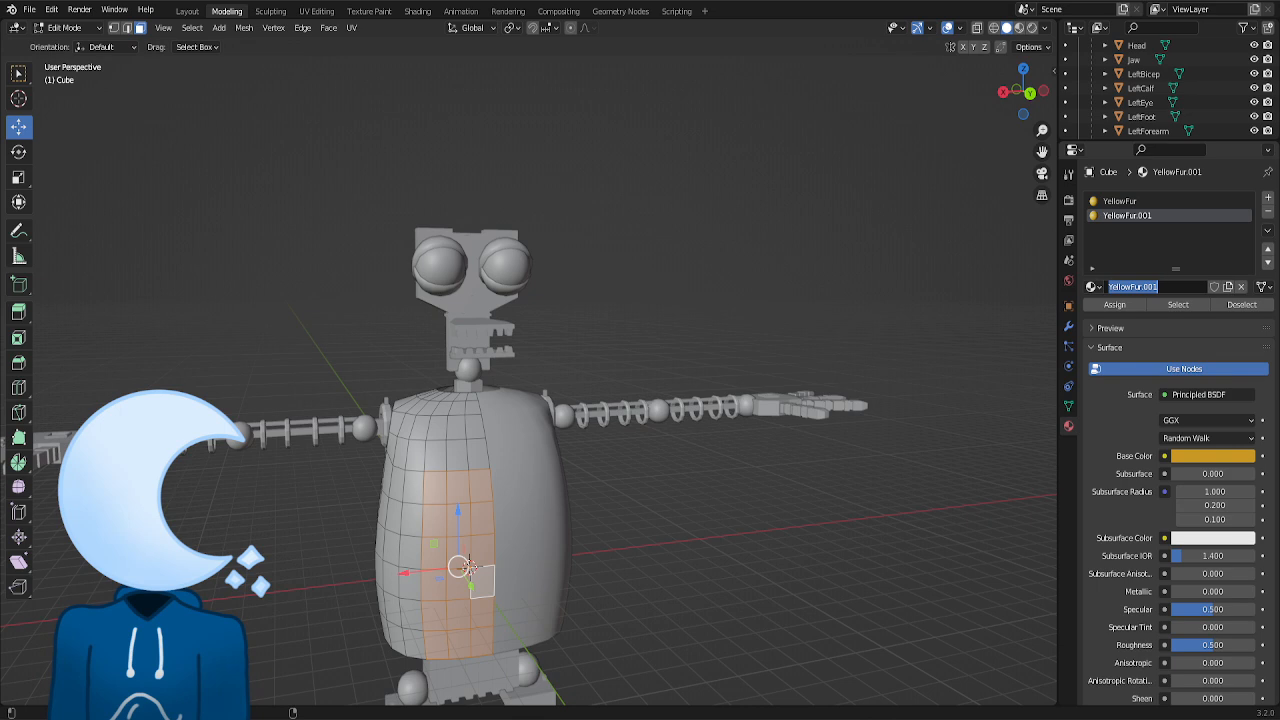
{"action": "type", "text": "BeigeFur"}
{"action": "key", "text": "Return"}
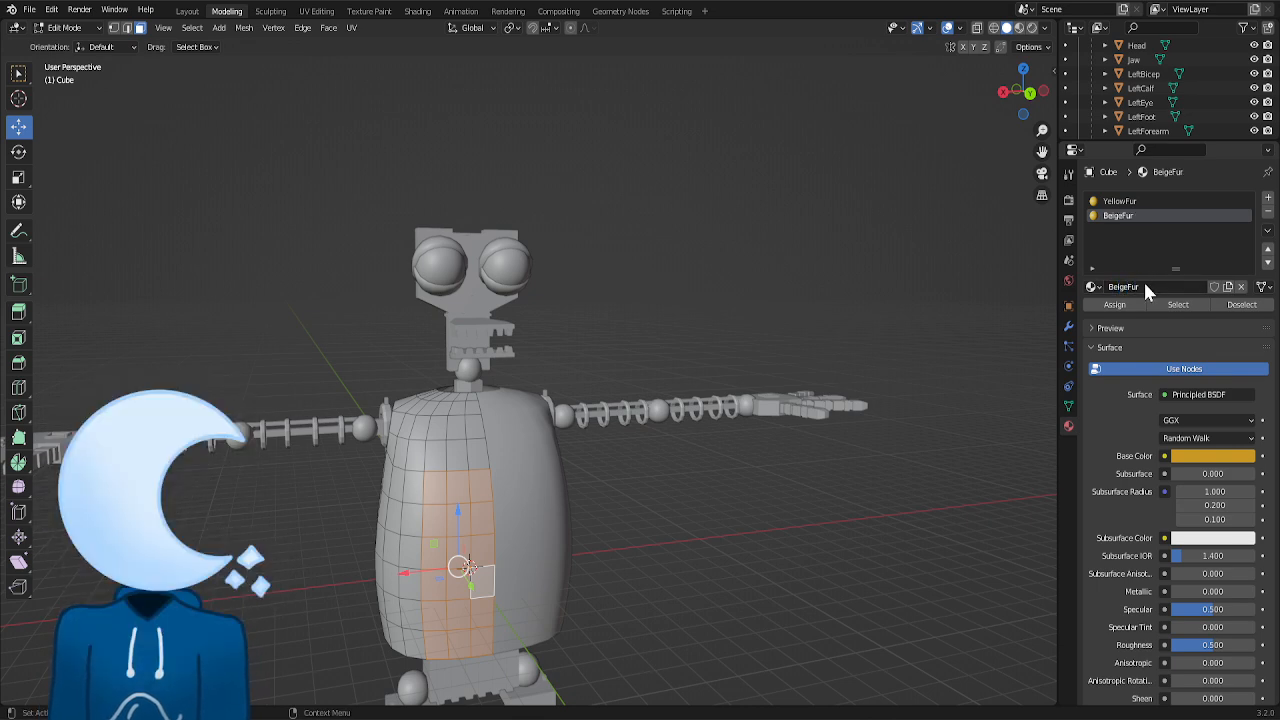
- Set BeigeFur's base color to a light beige with hue 0.098, saturation 0.679 and value 1.000
{"action": "left_click", "coordinate": [1201, 458]}
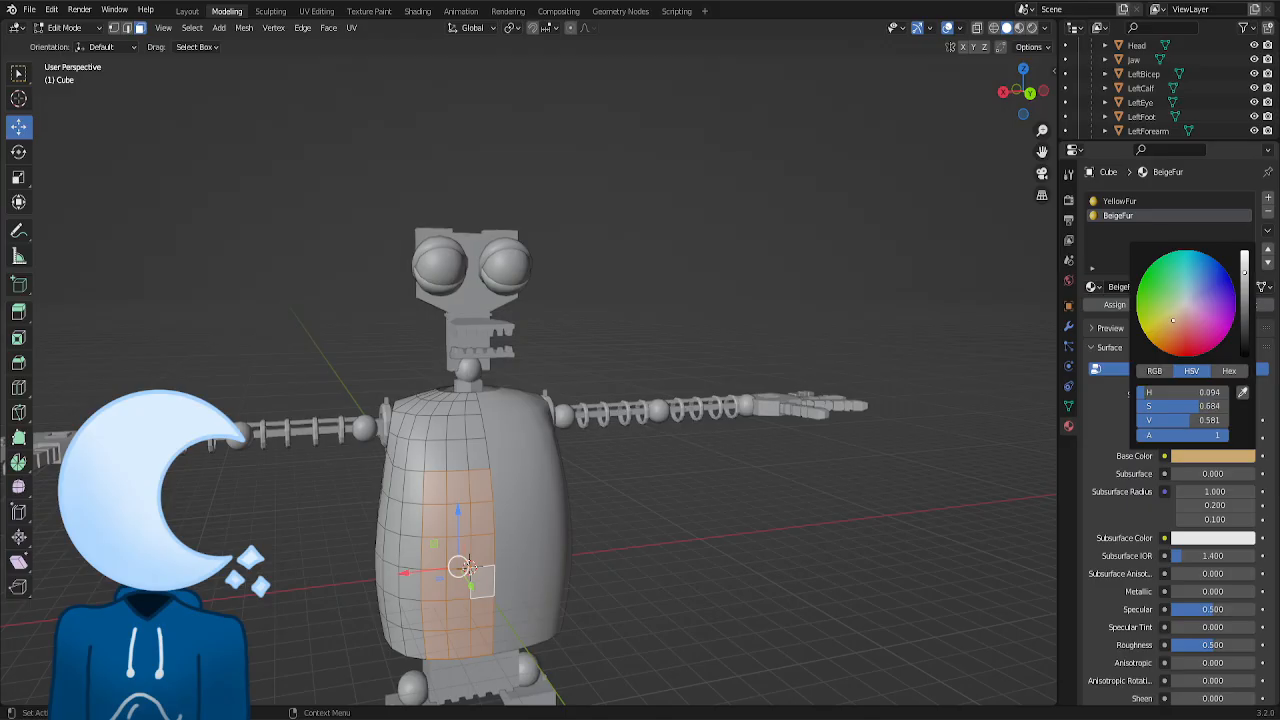
{"action": "left_click", "coordinate": [1212, 458]}
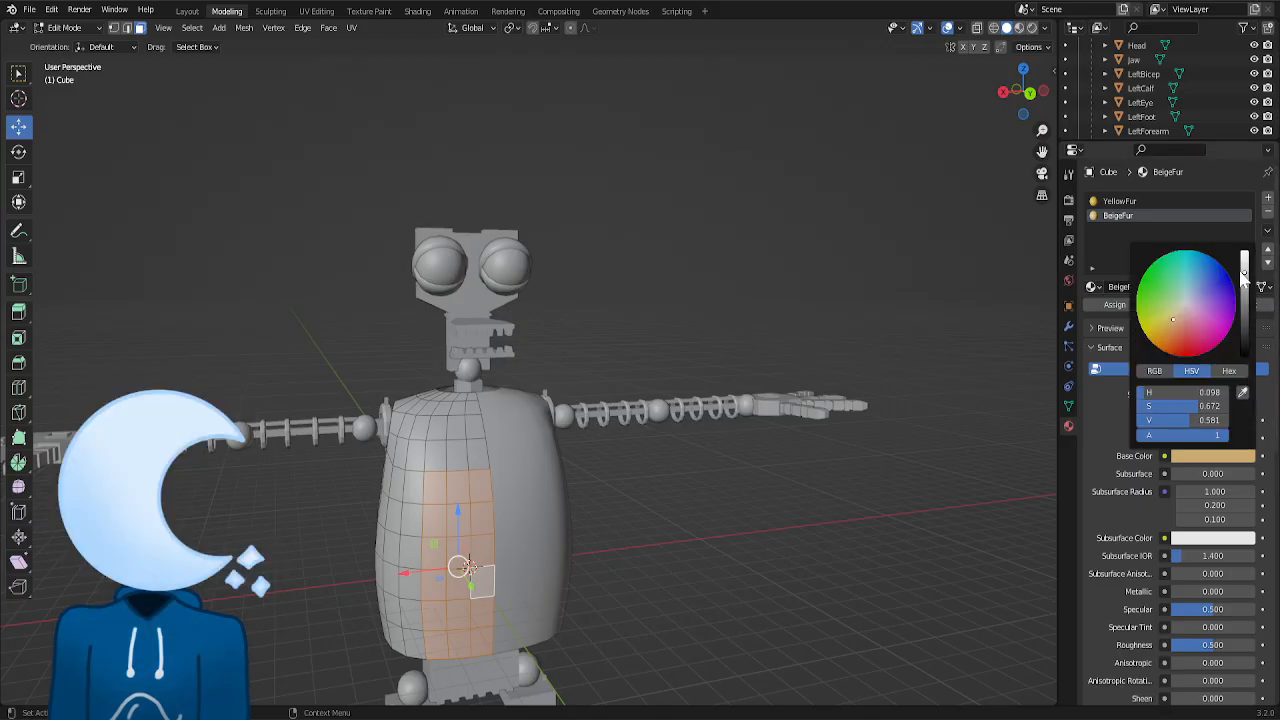
{"action": "left_click_drag", "start_coordinate": [1245, 280], "coordinate": [1248, 258]}
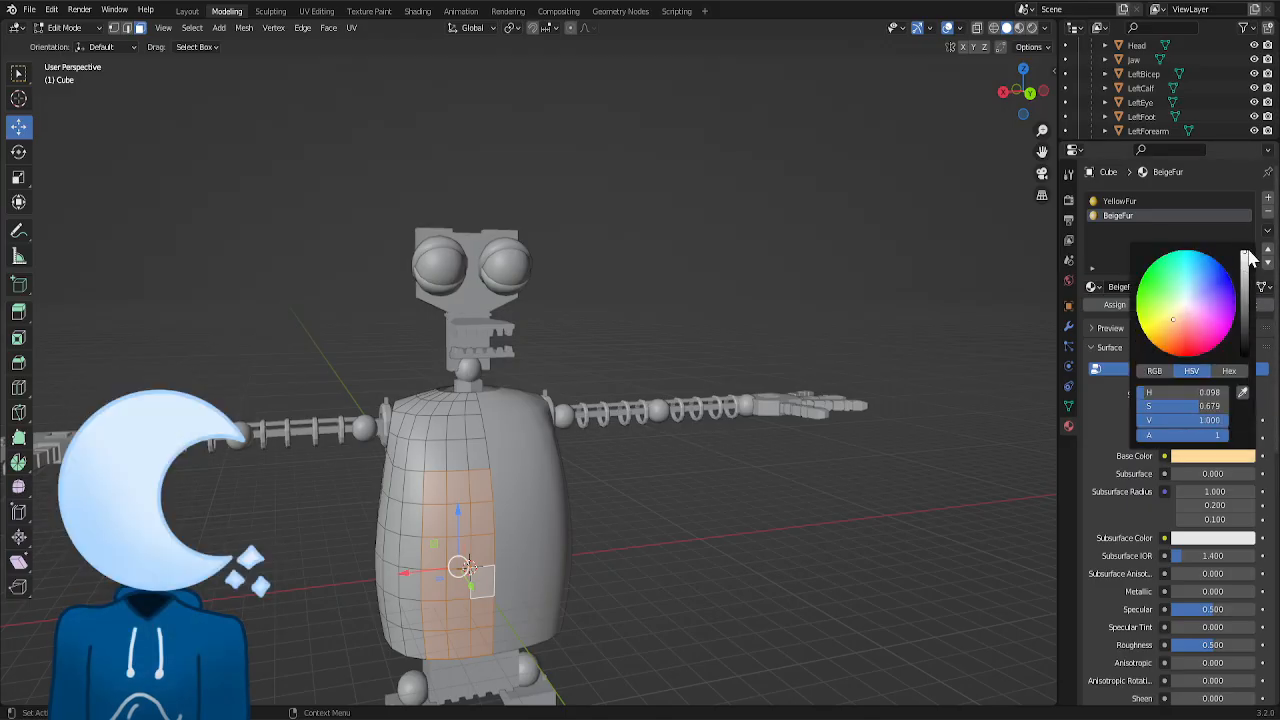
- Assign BeigeFur to the selected belly faces and check the colored torso in the Layout workspace
{"action": "left_click", "coordinate": [187, 12]}
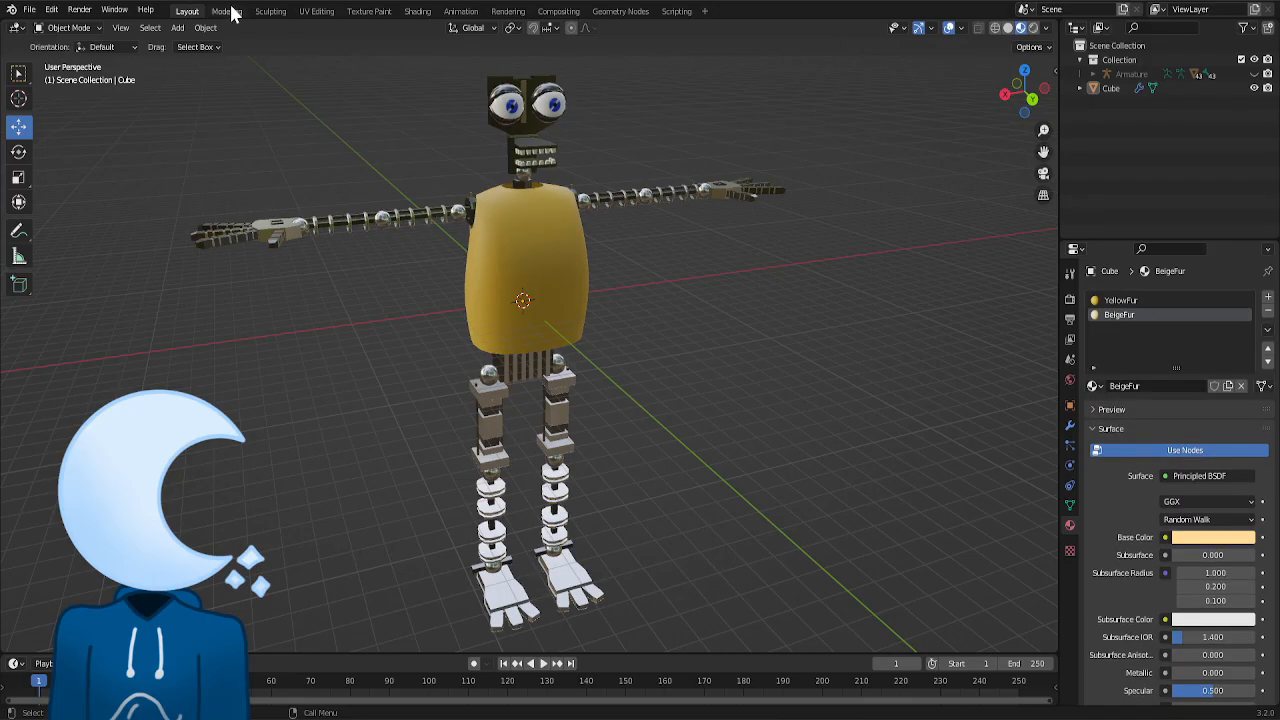
{"action": "left_click", "coordinate": [227, 12]}
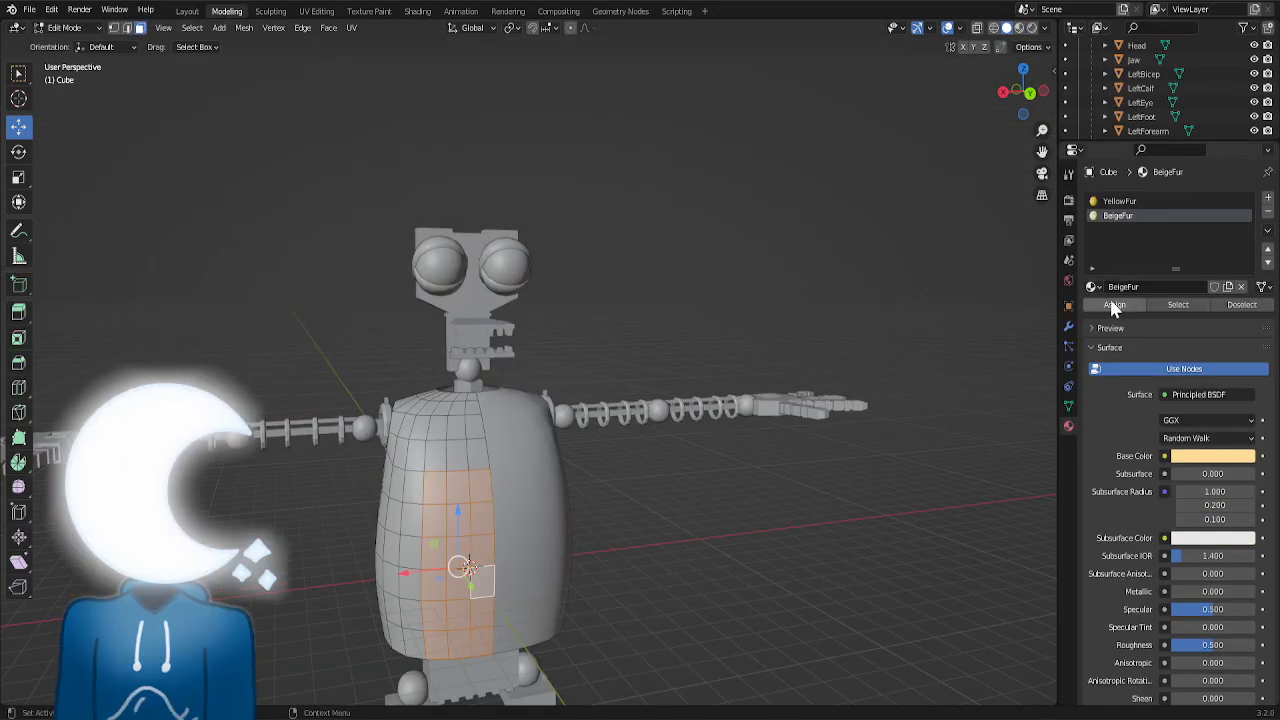
{"action": "left_click", "coordinate": [186, 12]}
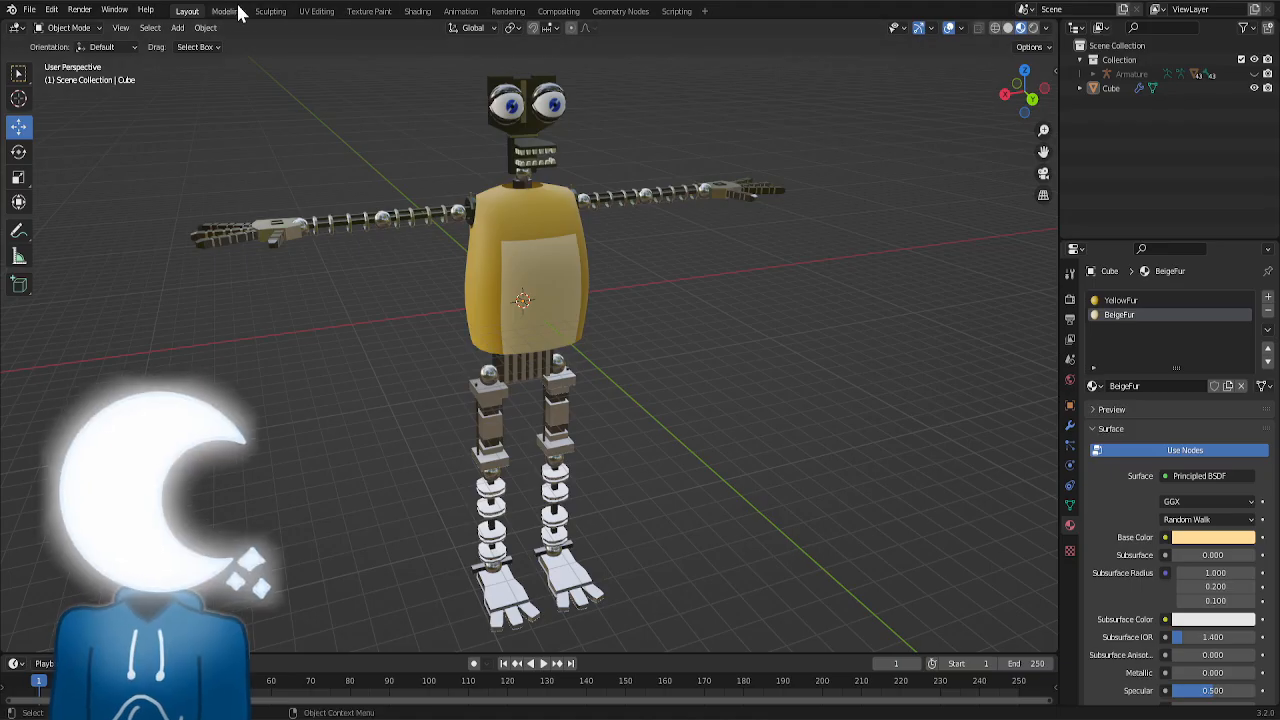
{"action": "left_click", "coordinate": [226, 11]}
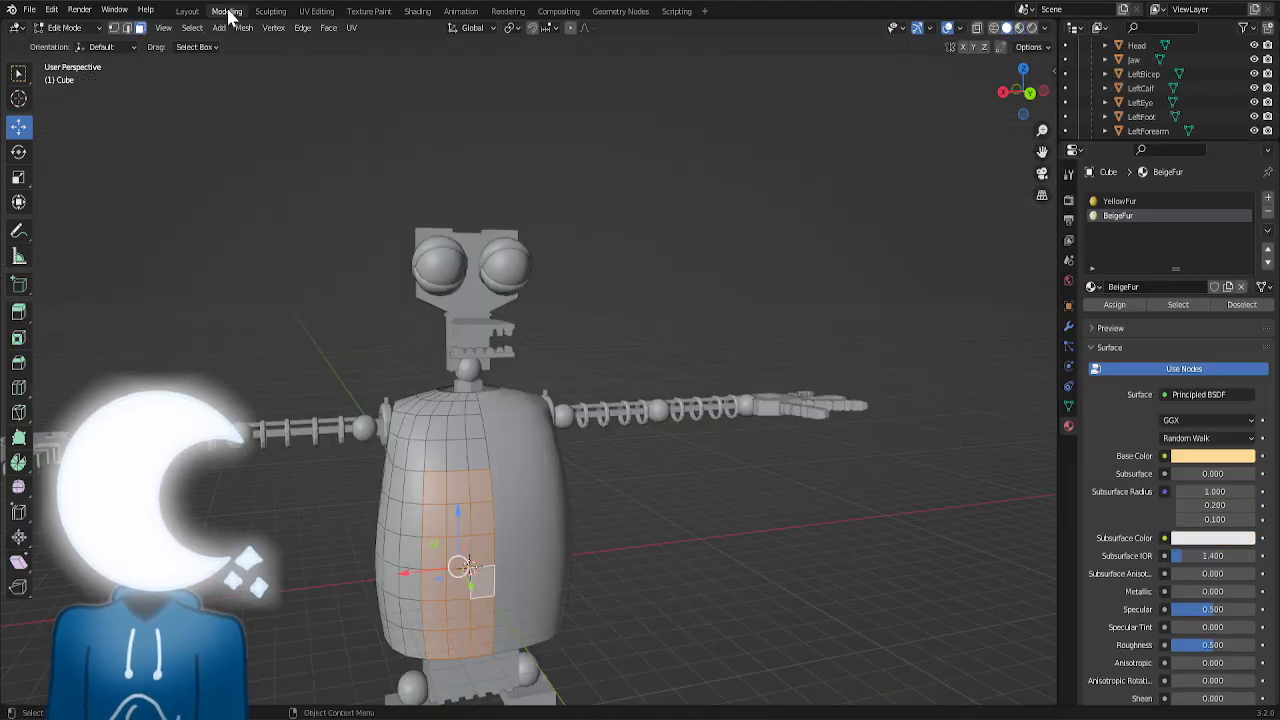
- In vertex mode, move the vertex one row above the belly patch's outer corner to form a sloped corner
{"action": "left_click", "coordinate": [474, 458]}
{"action": "left_click", "coordinate": [442, 457], "text": "shift"}
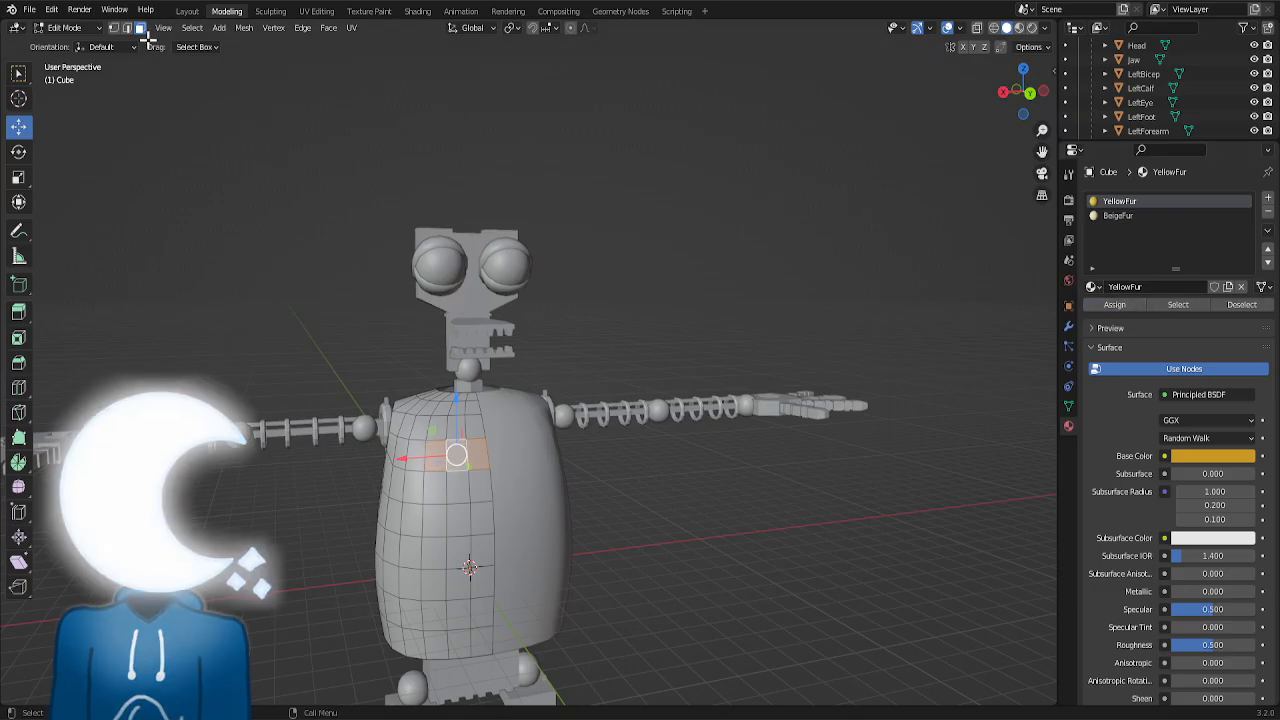
{"action": "left_click", "coordinate": [113, 27]}
{"action": "left_click", "coordinate": [395, 400]}
{"action": "left_click", "coordinate": [425, 441]}
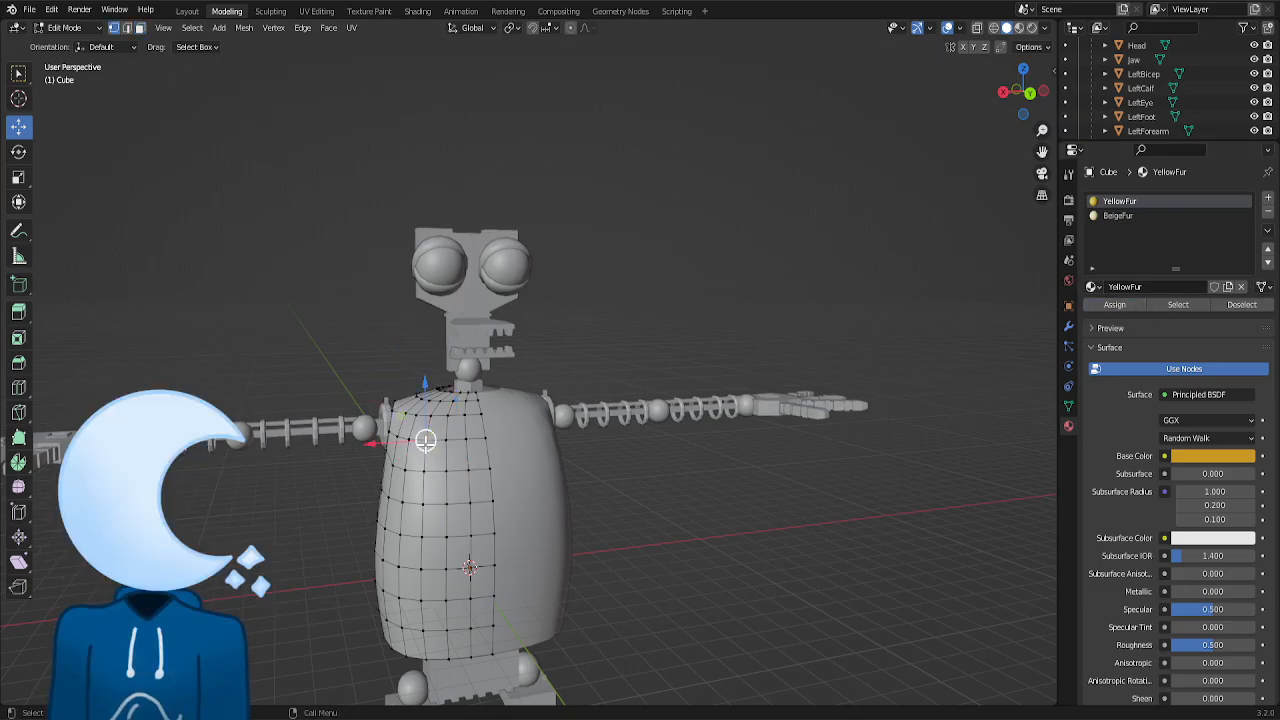
{"action": "left_click_drag", "start_coordinate": [1018, 92], "coordinate": [1054, 114]}
{"action": "scroll", "coordinate": [545, 508], "scroll_direction": "up", "scroll_amount": 3}
{"action": "left_click_drag", "start_coordinate": [386, 572], "coordinate": [398, 571]}
{"action": "left_click_drag", "start_coordinate": [403, 519], "coordinate": [390, 596]}
- Switch the Modeling viewport to Material Preview shading, comparing it with Solid shading and the Layout workspace
{"action": "key", "text": "shift+z"}
{"action": "left_click", "coordinate": [1019, 28]}
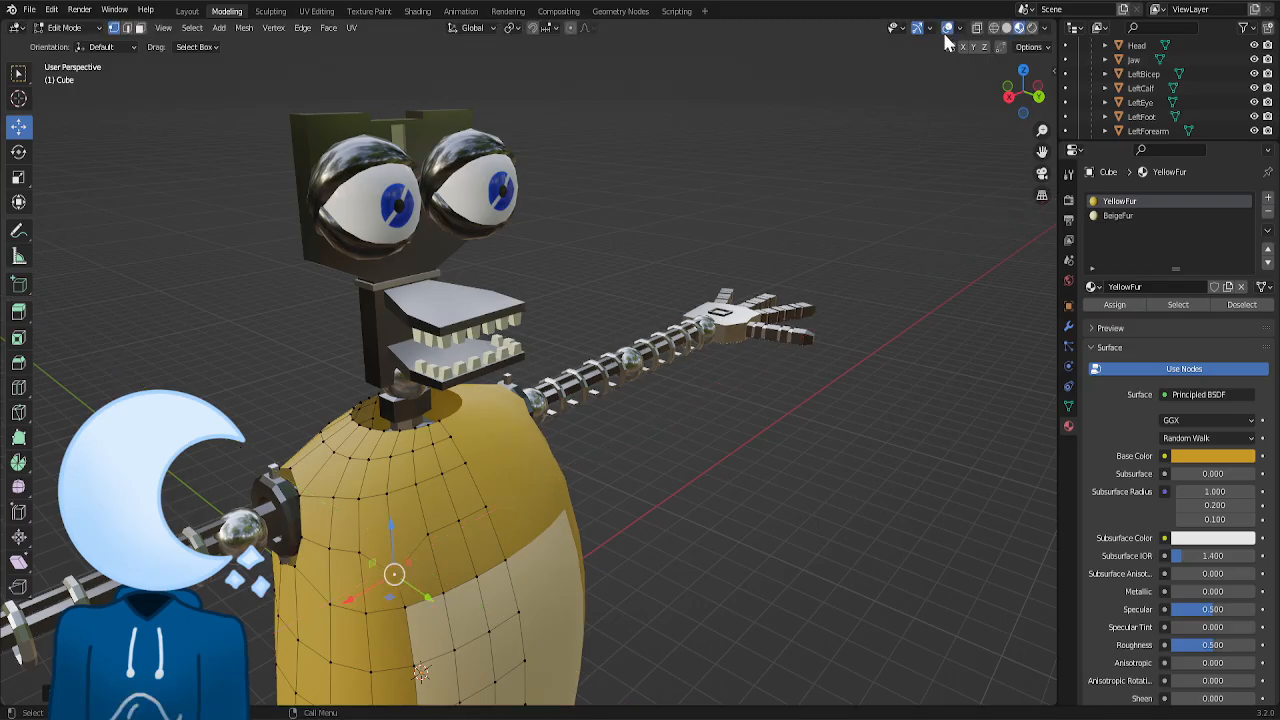
{"action": "left_click", "coordinate": [1007, 28]}
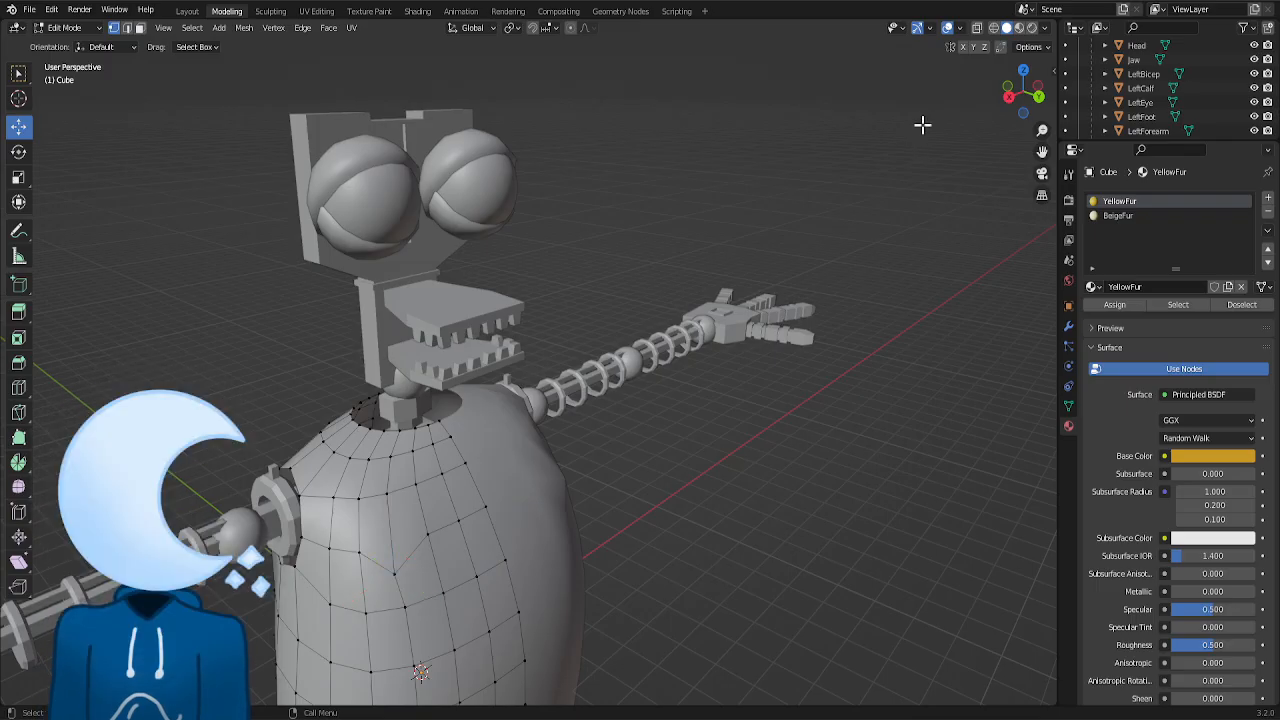
{"action": "left_click", "coordinate": [189, 11]}
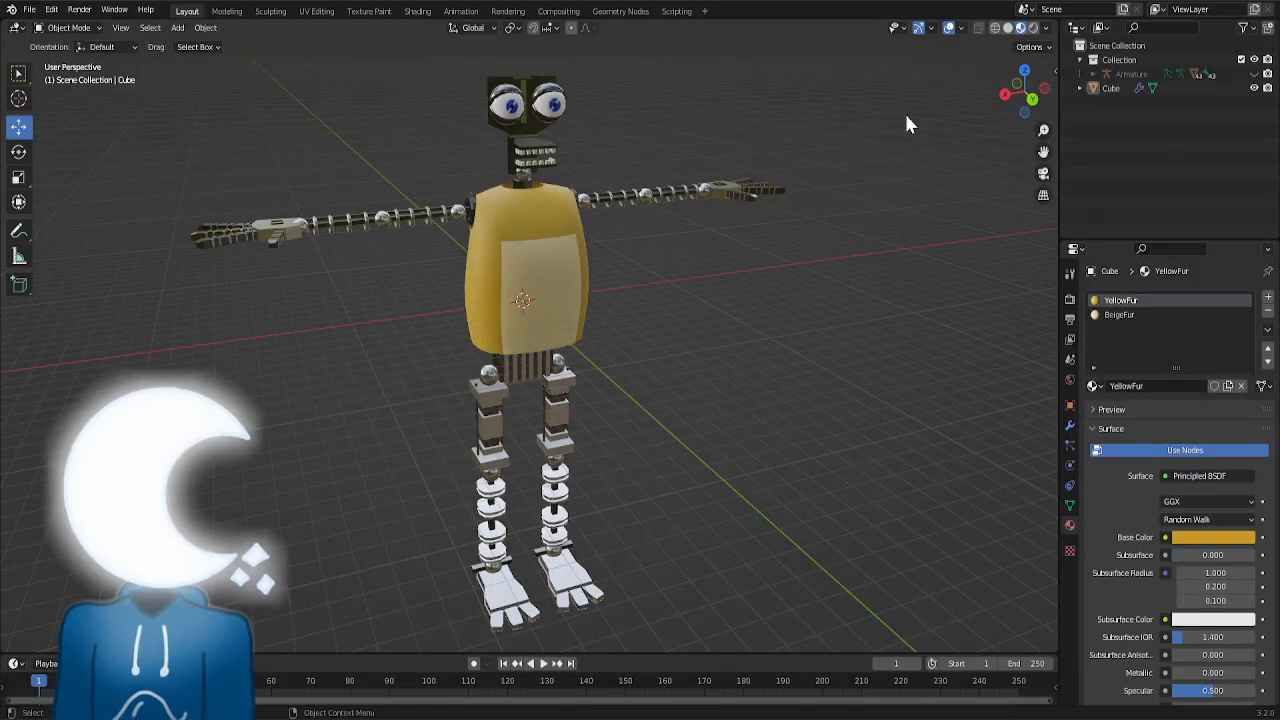
{"action": "left_click", "coordinate": [240, 11]}
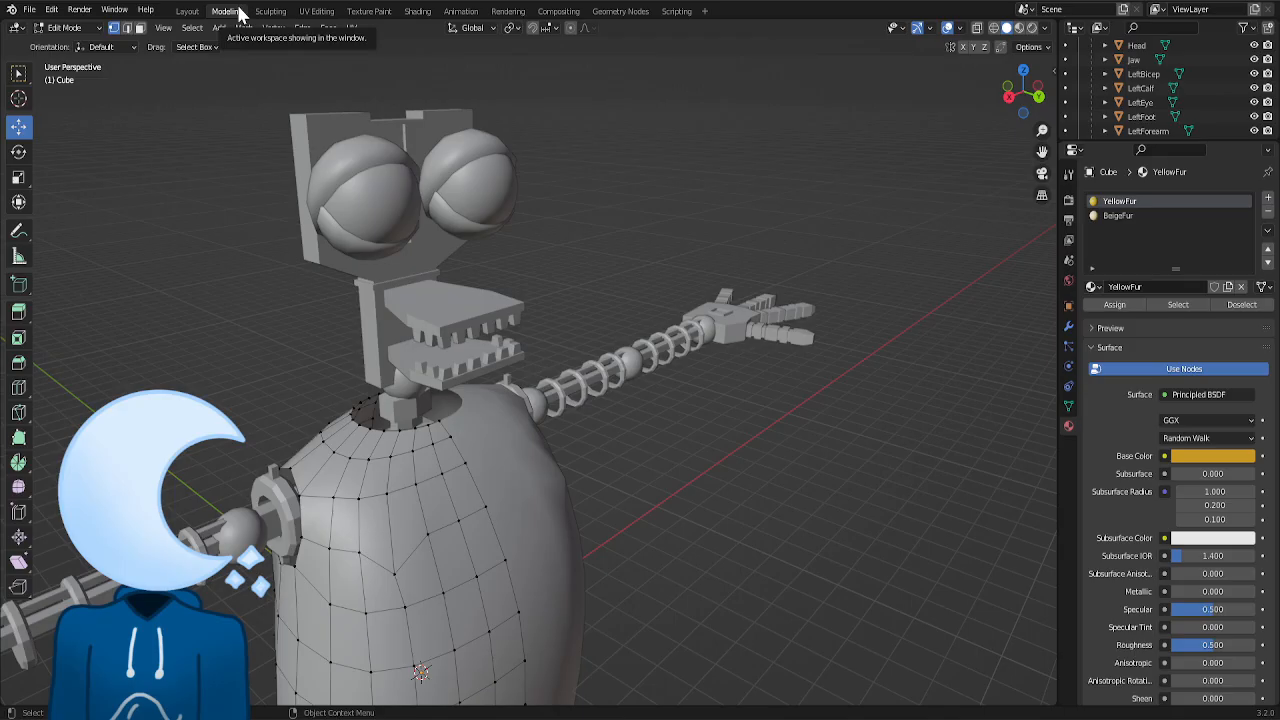
{"action": "left_click", "coordinate": [1020, 29]}
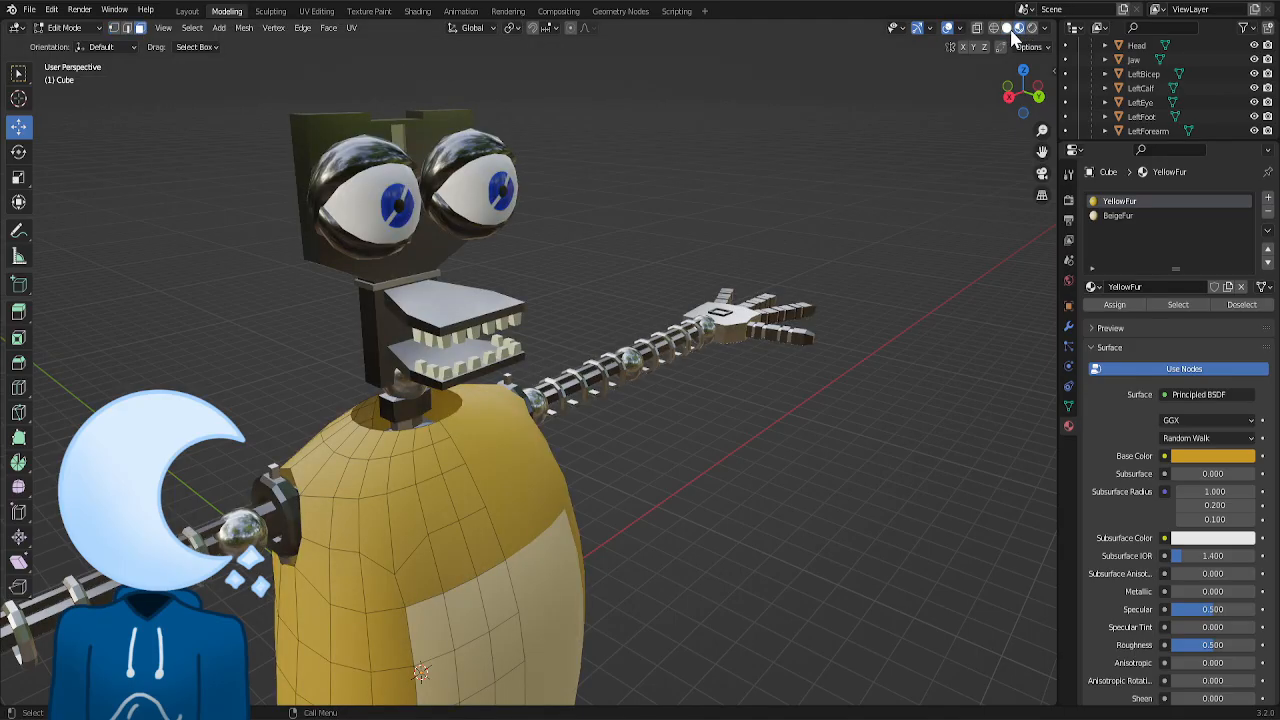
- Assign BeigeFur to the row of three faces directly above the belly patch and clear the selection
{"action": "left_click", "coordinate": [440, 560]}
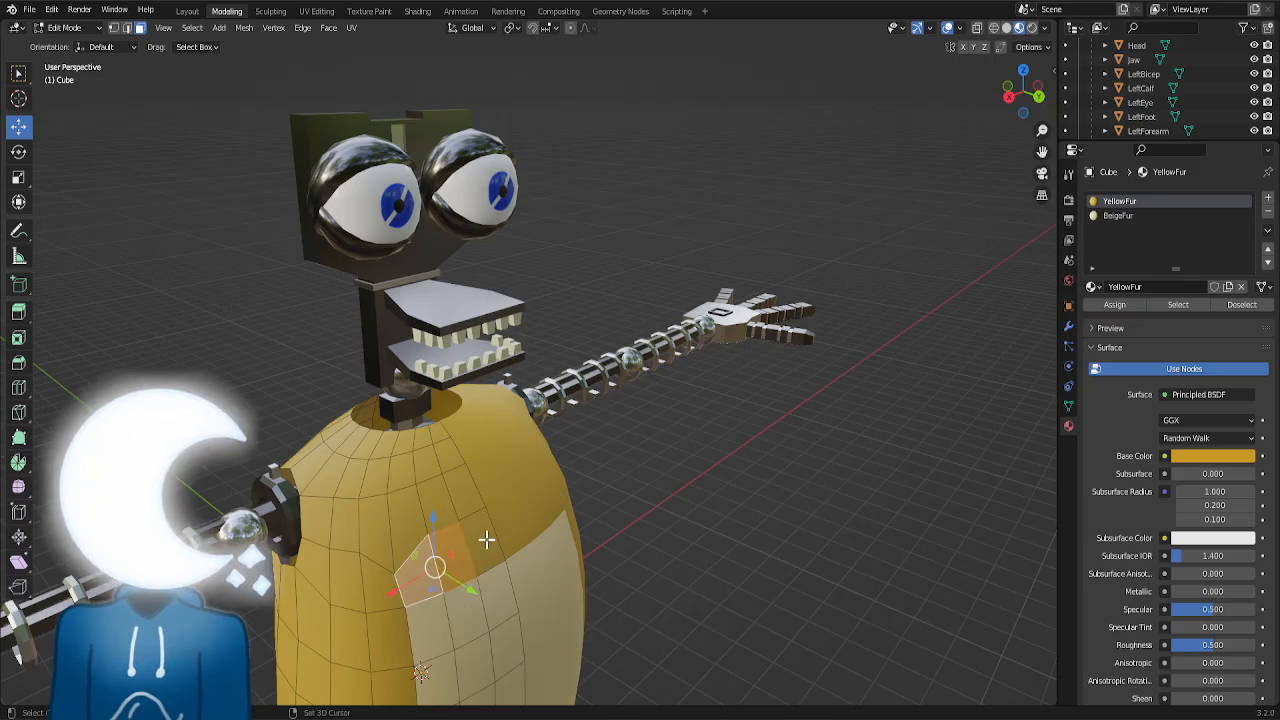
{"action": "left_click", "coordinate": [1128, 216]}
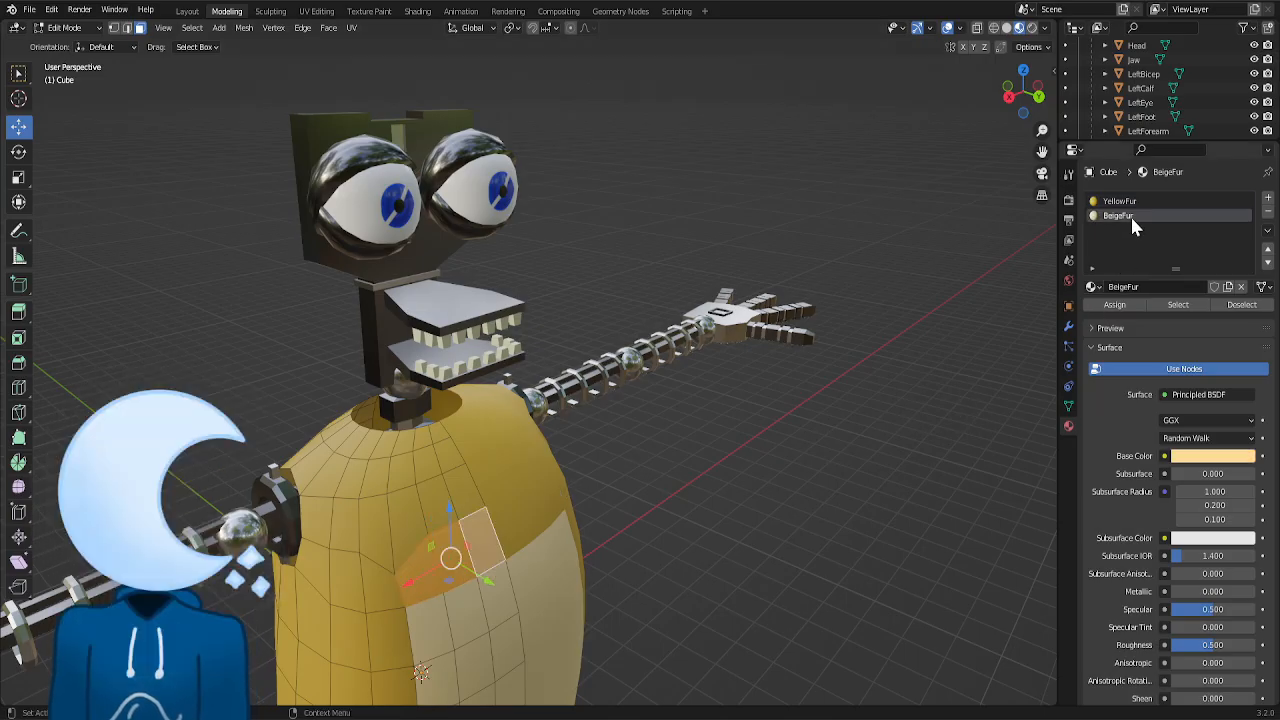
{"action": "left_click", "coordinate": [1102, 306]}
{"action": "left_click", "coordinate": [888, 363]}
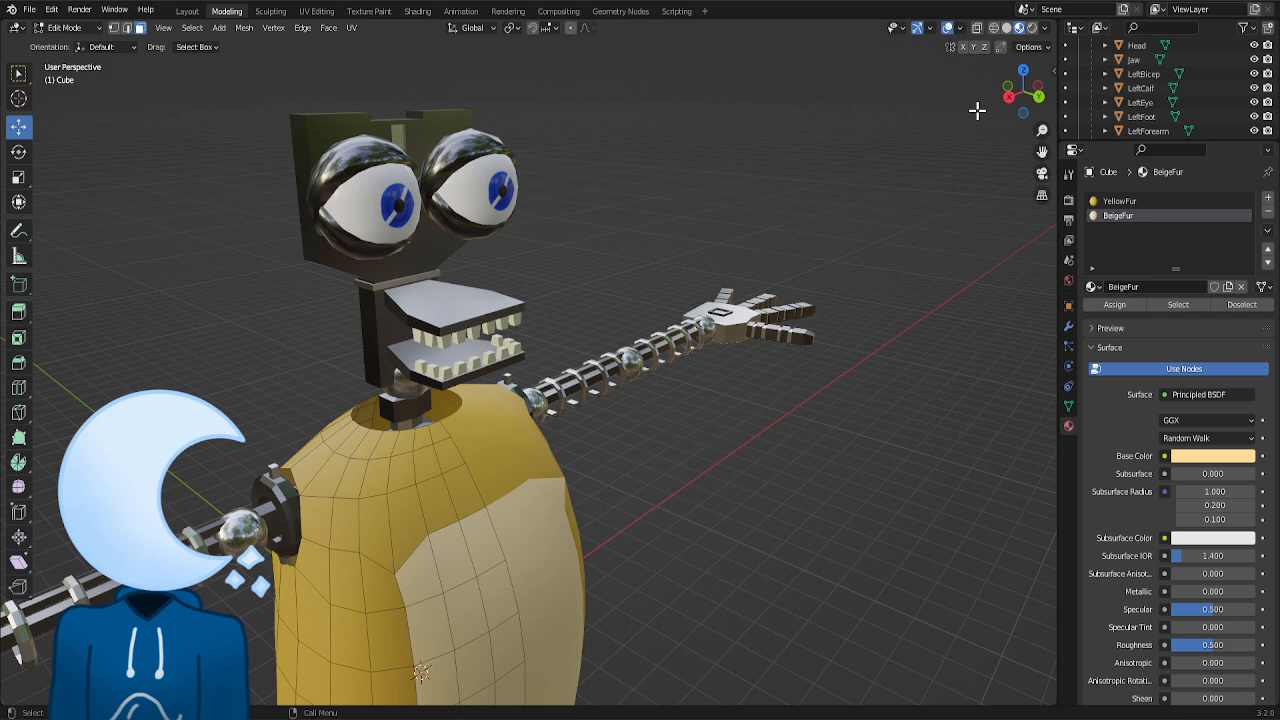
- Nudge the vertex at the belly patch's upper outer corner slightly upward and inward
{"action": "mouse_move", "coordinate": [1028, 117]}
{"action": "left_mouse_down"}
{"action": "mouse_move", "coordinate": [903, 102]}
{"action": "mouse_move", "coordinate": [1030, 102]}
{"action": "left_mouse_up"}
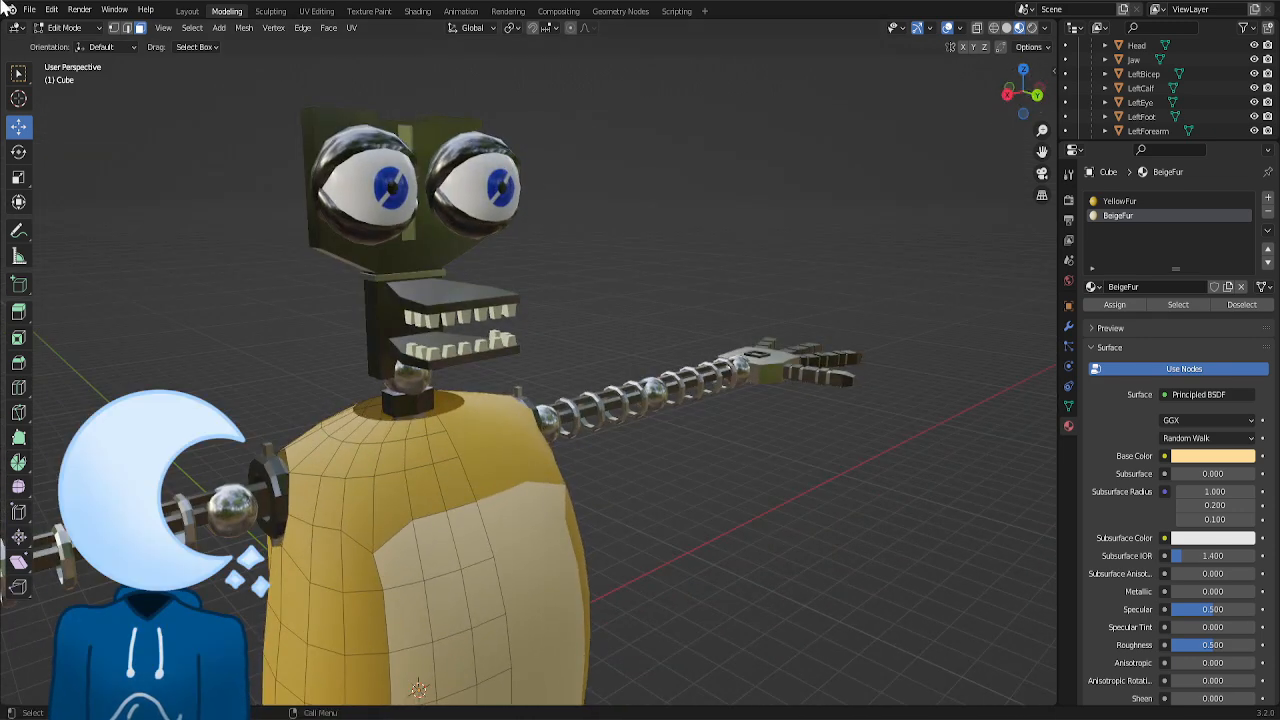
{"action": "left_click", "coordinate": [377, 557]}
{"action": "left_click_drag", "start_coordinate": [356, 567], "coordinate": [362, 552]}
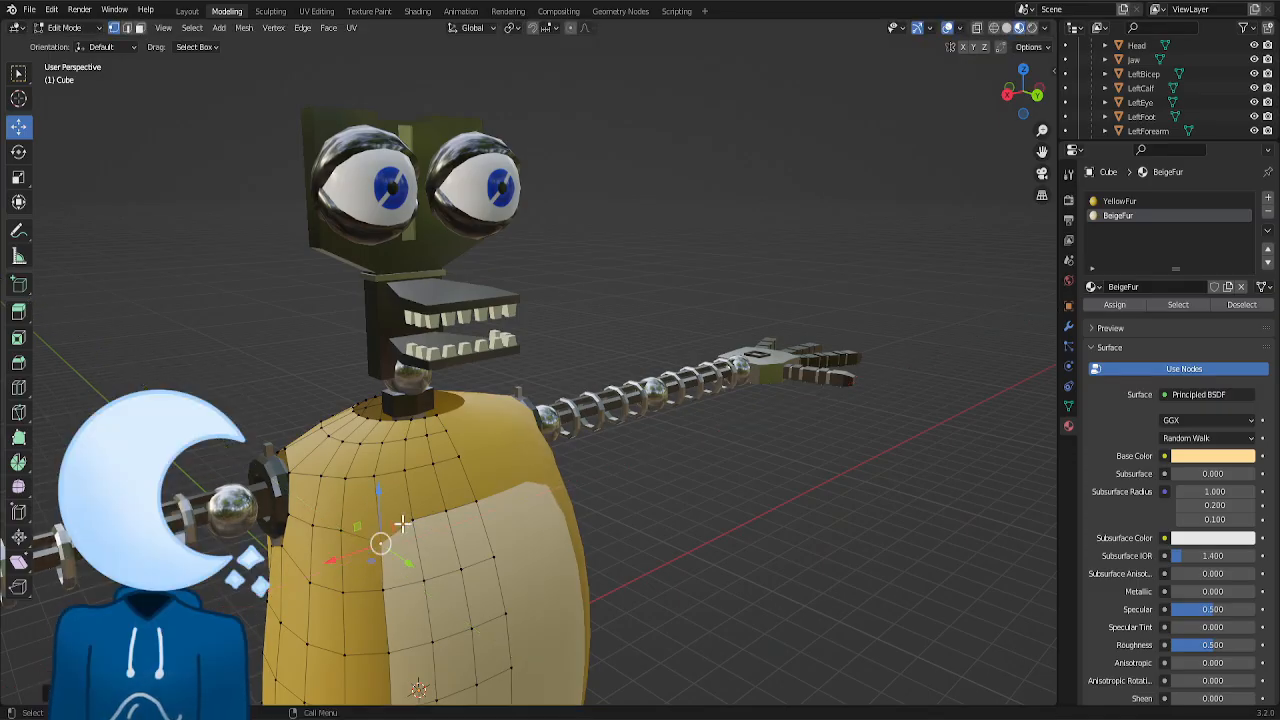
- Move the belly patch's upper edge vertices near the centre in the YZ plane by about -0.11 m in Y and 0.22 m in Z
{"action": "mouse_move", "coordinate": [1023, 92]}
{"action": "left_mouse_down"}
{"action": "mouse_move", "coordinate": [996, 95]}
{"action": "mouse_move", "coordinate": [1030, 95]}
{"action": "left_mouse_up"}
{"action": "left_click_drag", "start_coordinate": [465, 474], "coordinate": [411, 505]}
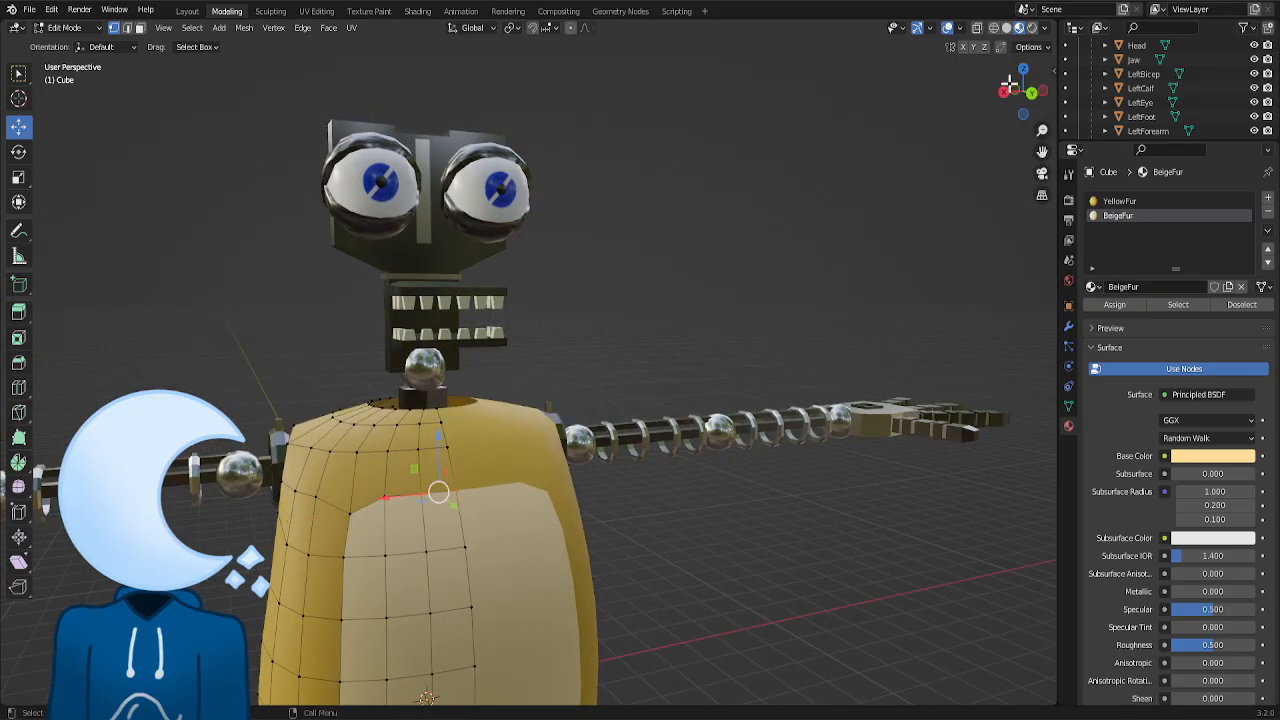
{"action": "left_click_drag", "start_coordinate": [1010, 83], "coordinate": [1057, 95]}
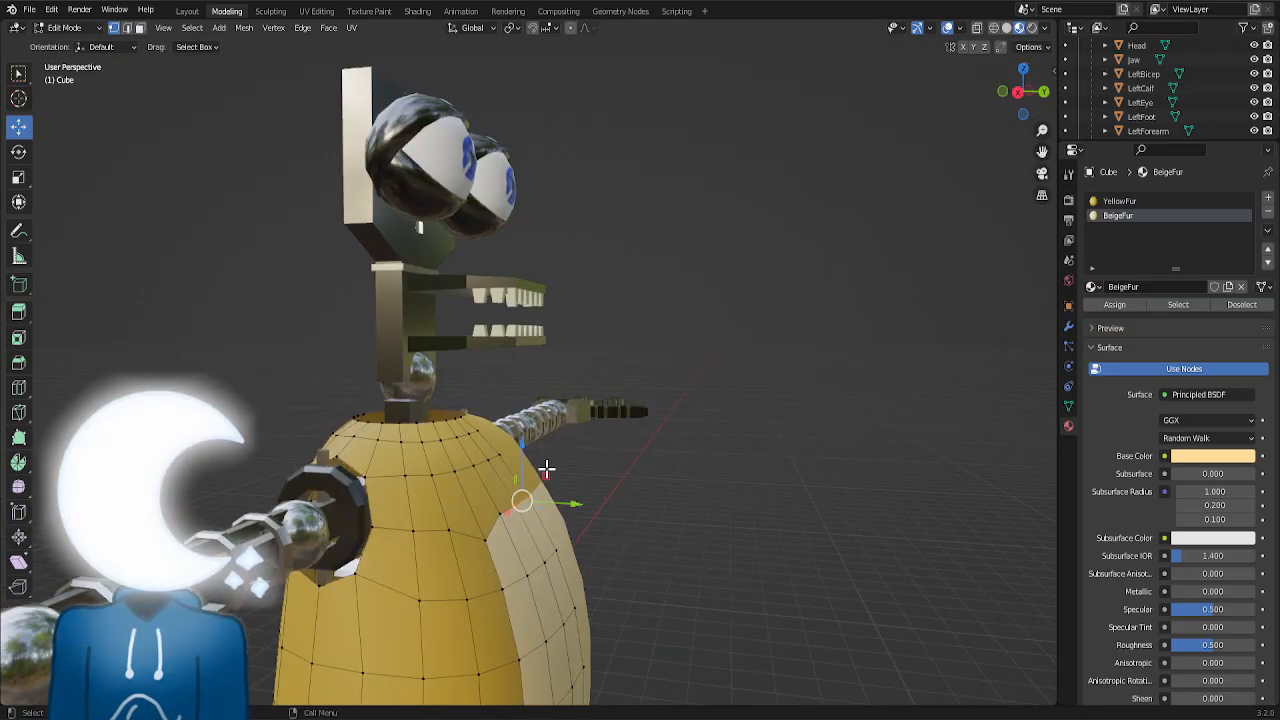
{"action": "key", "text": "g"}
{"action": "key", "text": "shift+x"}
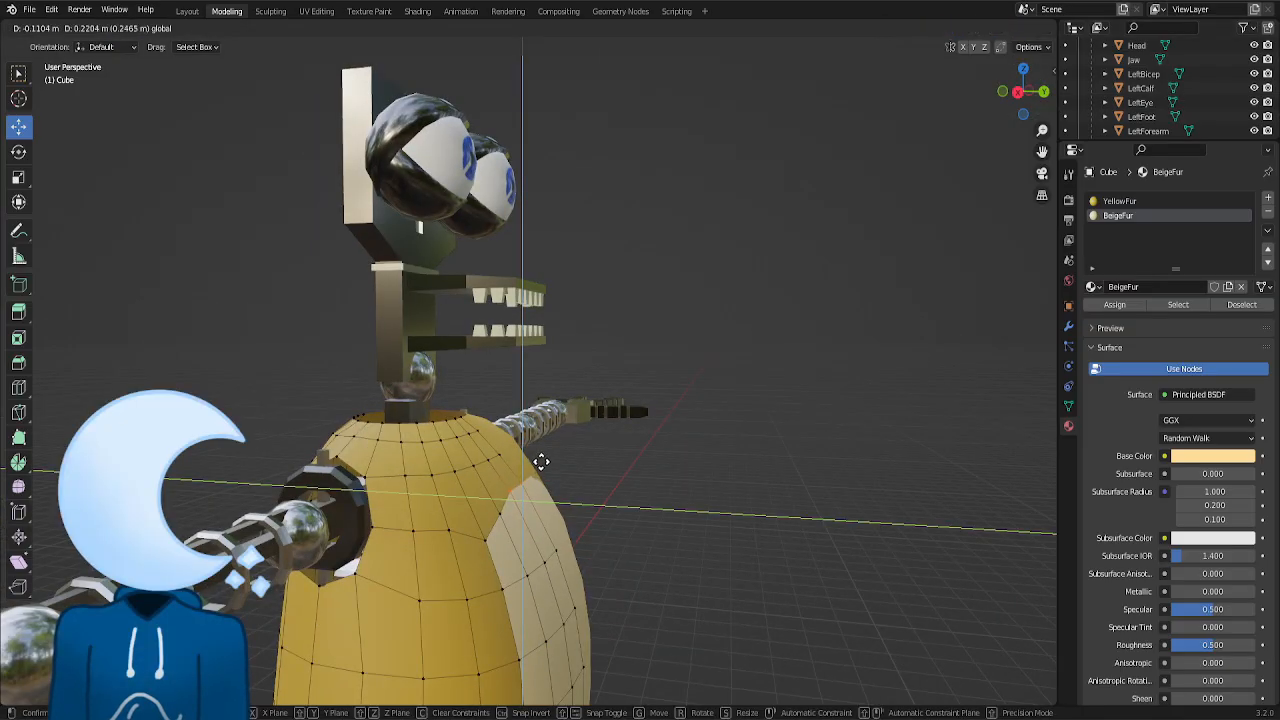
{"action": "left_click", "coordinate": [541, 462]}
- Select the vertices around the belly patch's upper outer corner and shift them slightly forward and down in the YZ plane
{"action": "left_click_drag", "start_coordinate": [1008, 102], "coordinate": [972, 118]}
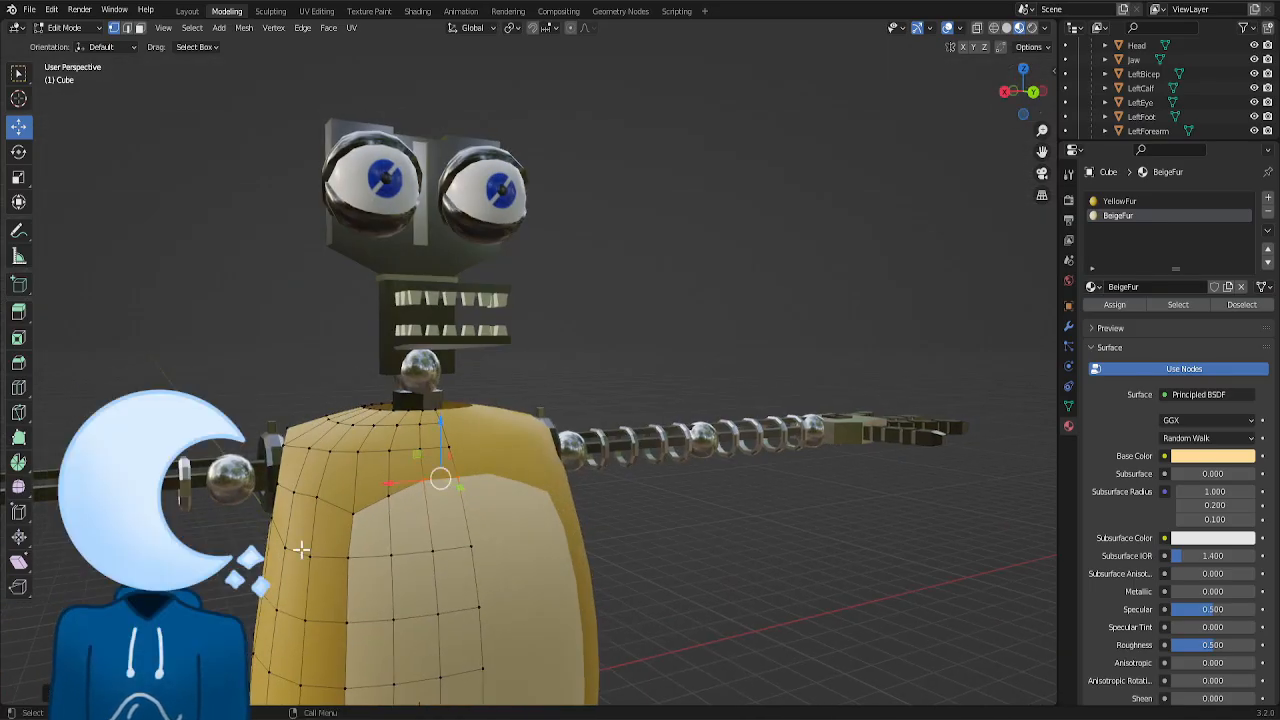
{"action": "left_click", "coordinate": [337, 535]}
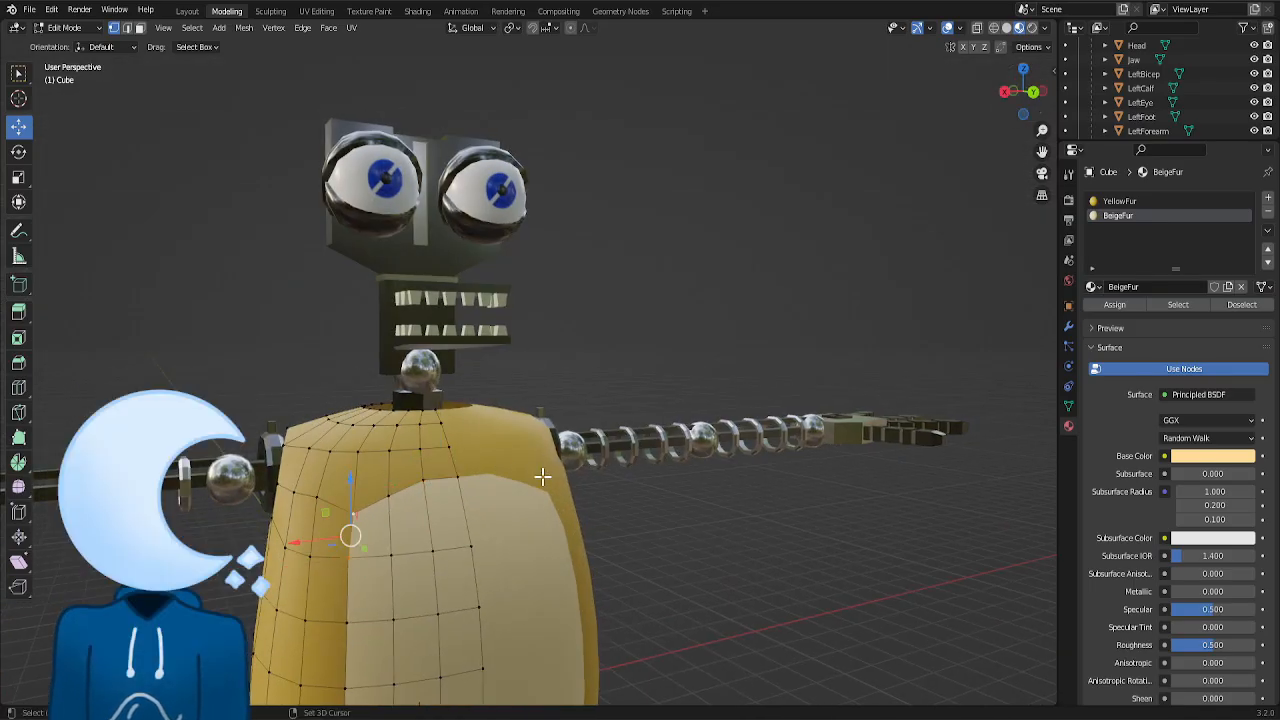
{"action": "left_click_drag", "start_coordinate": [1035, 92], "coordinate": [1104, 94]}
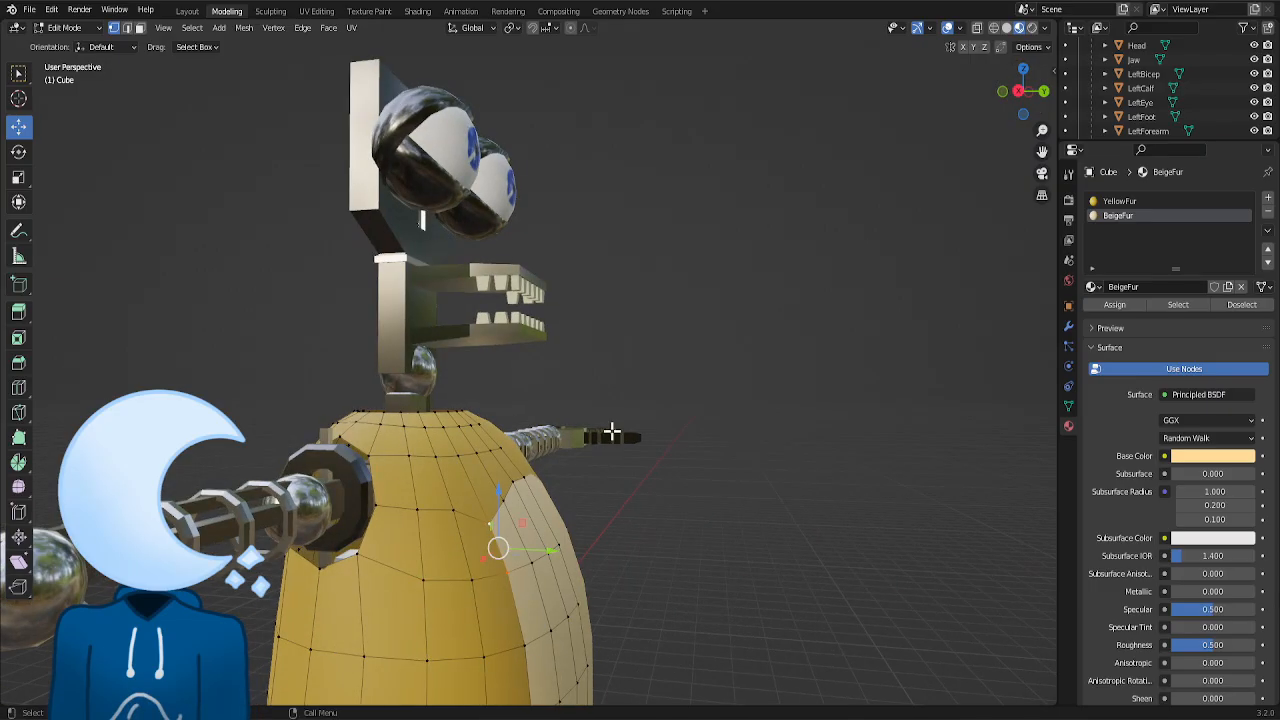
{"action": "left_click_drag", "start_coordinate": [526, 530], "coordinate": [532, 543]}
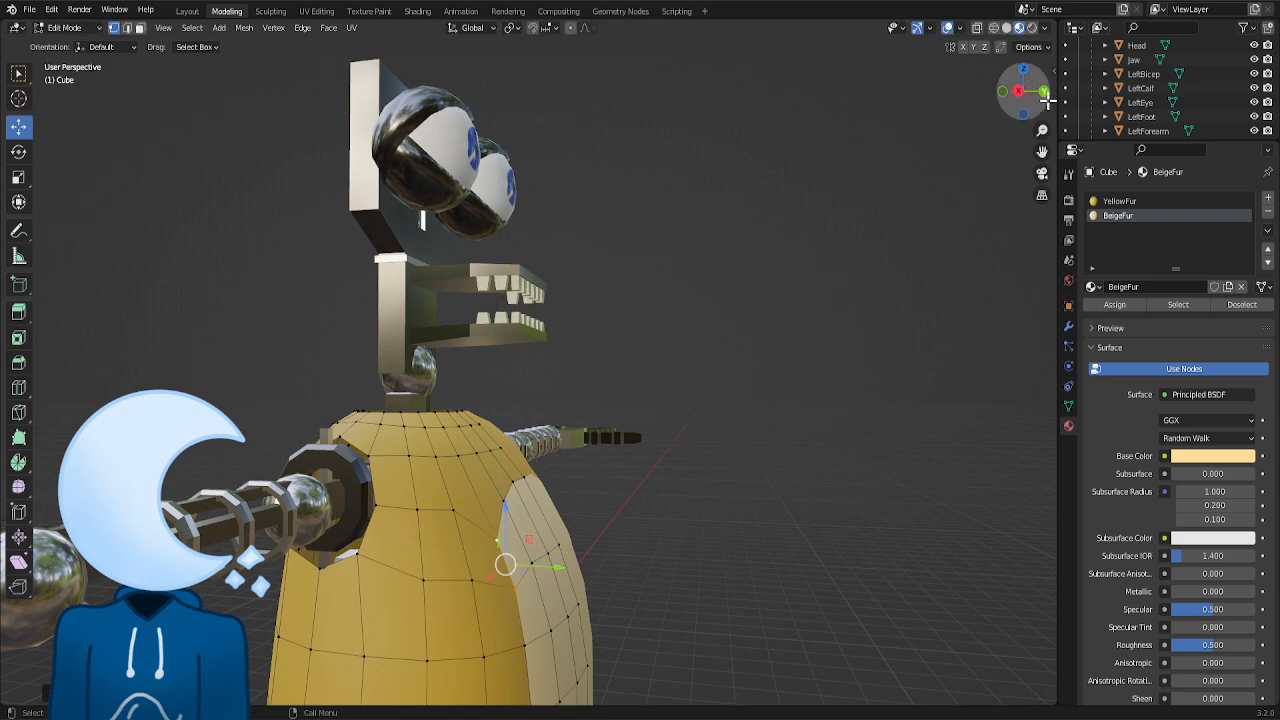
{"action": "left_click_drag", "start_coordinate": [1043, 97], "coordinate": [934, 161]}
{"action": "scroll", "coordinate": [934, 161], "scroll_direction": "down", "scroll_amount": 5}
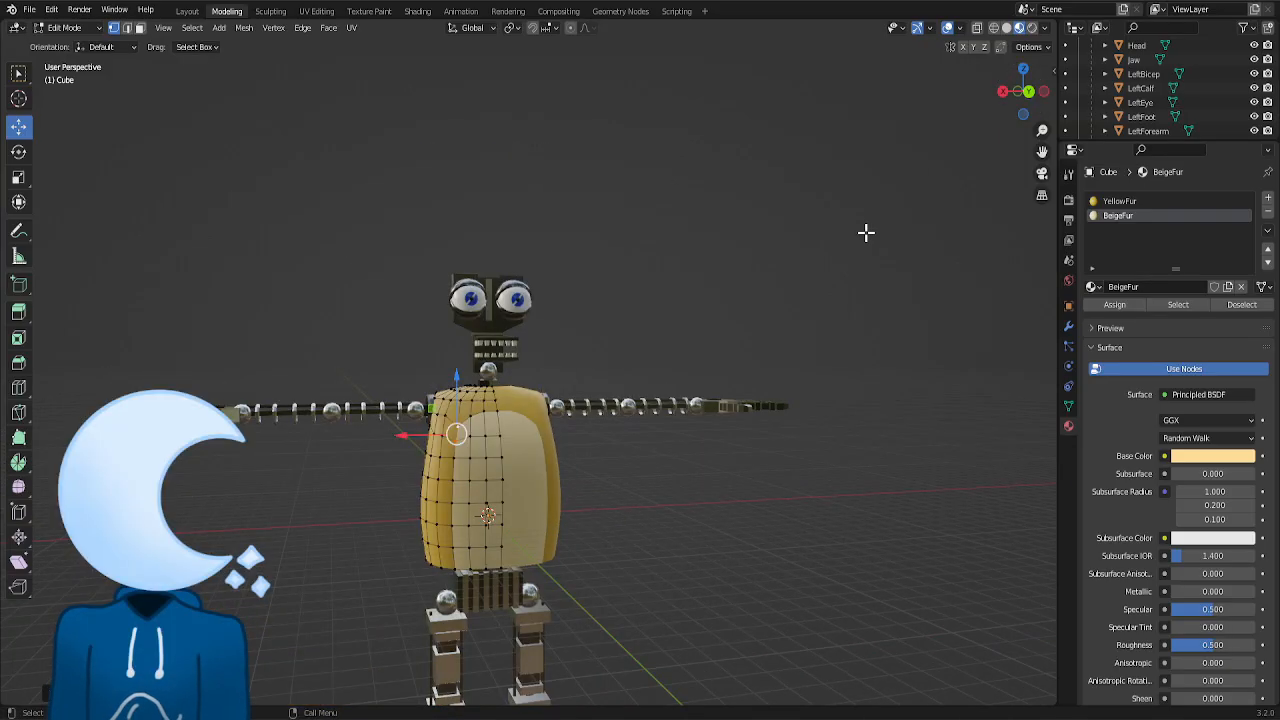
- Add a Solidify modifier to the torso shell in Object Mode
{"action": "left_click", "coordinate": [187, 11]}
{"action": "scroll", "coordinate": [700, 386], "scroll_direction": "up", "scroll_amount": 4}
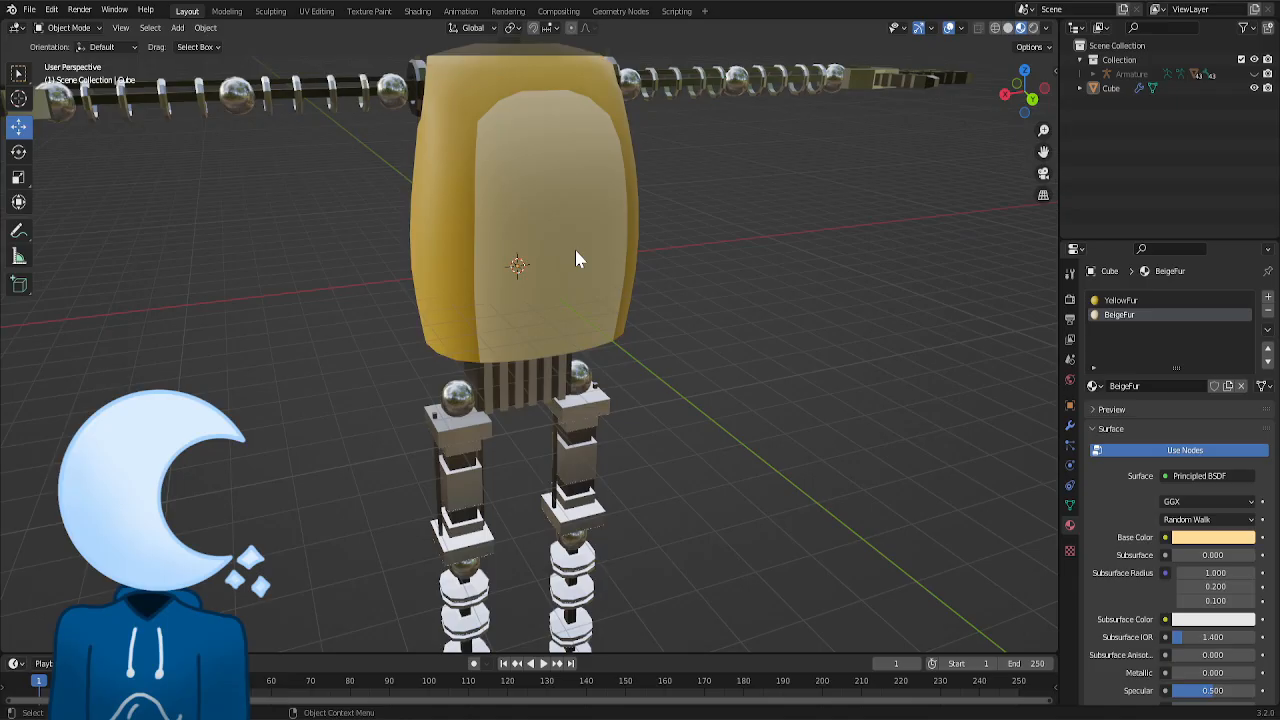
{"action": "left_click", "coordinate": [580, 257]}
{"action": "left_click", "coordinate": [1070, 406]}
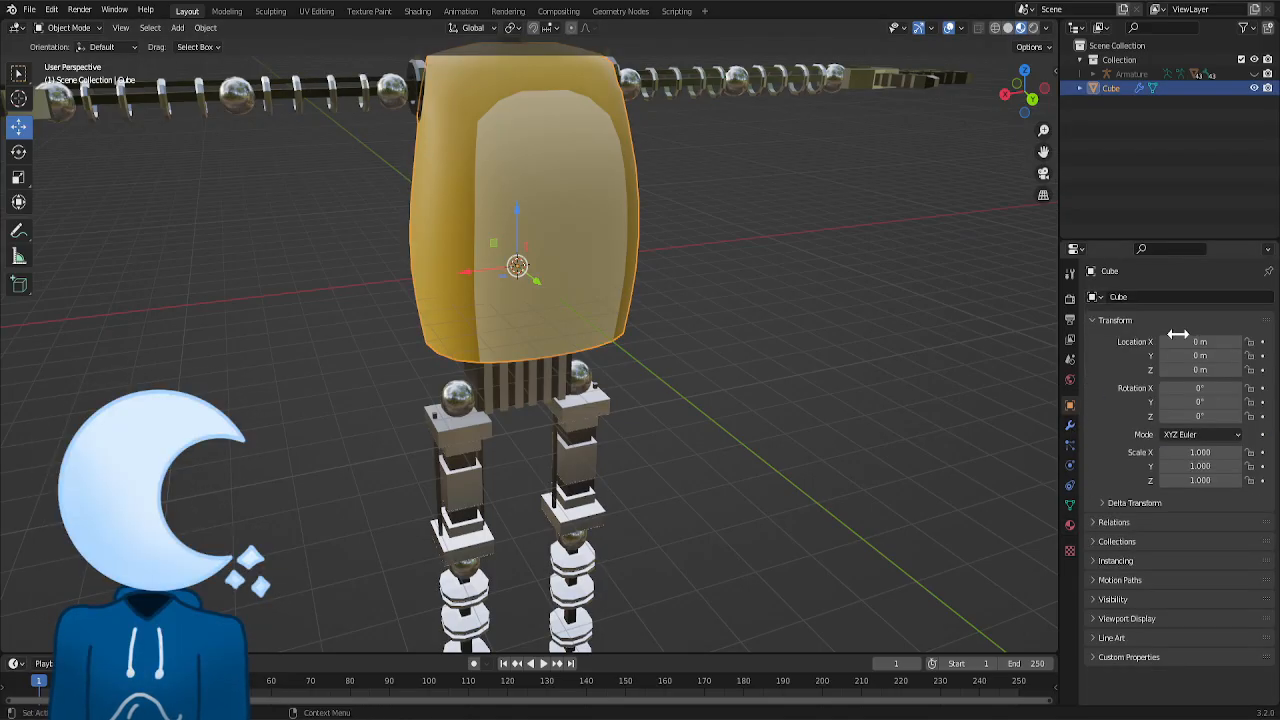
{"action": "left_click", "coordinate": [1070, 425]}
{"action": "left_click", "coordinate": [1136, 298]}
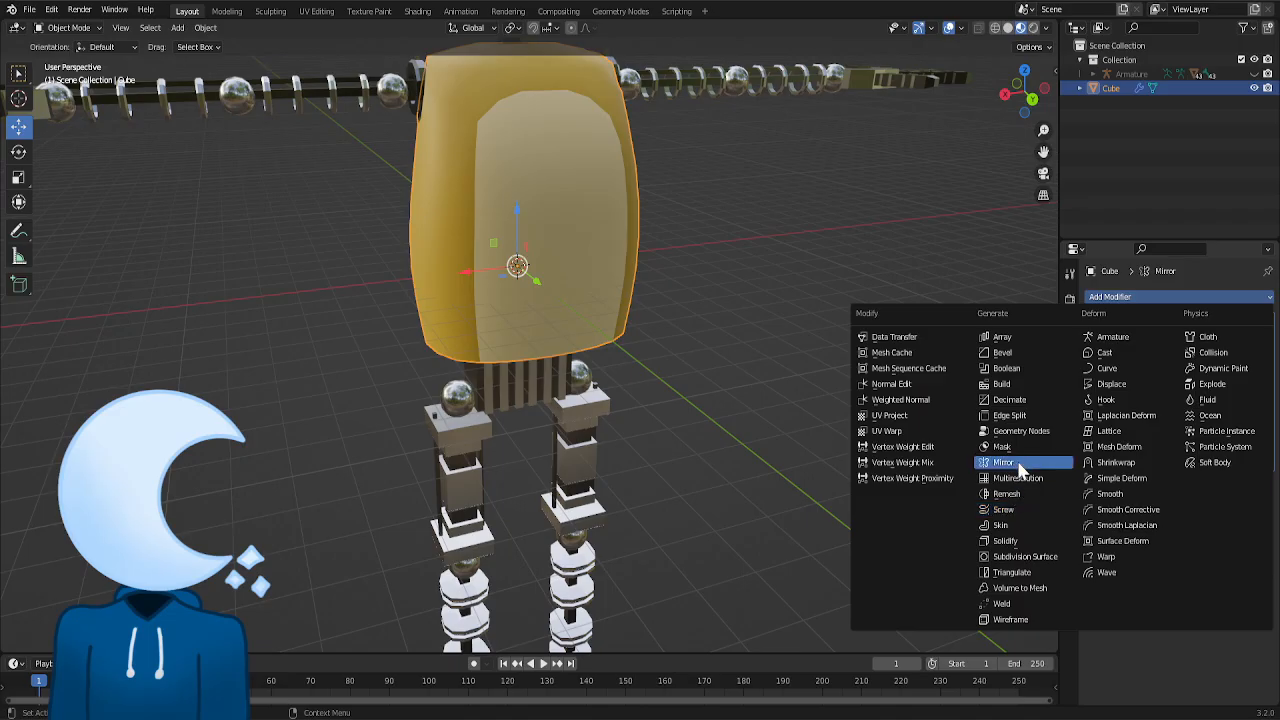
{"action": "left_click", "coordinate": [1008, 541]}
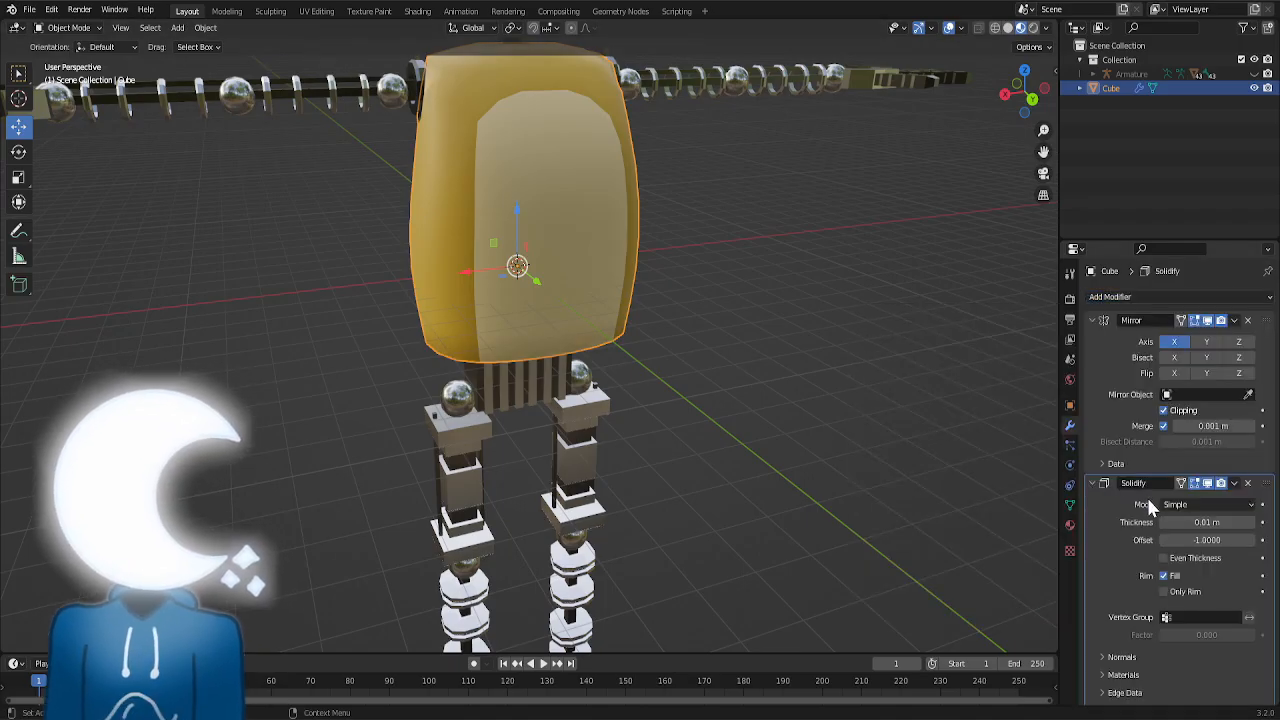
- Set the torso's Solidify offset to 1.0 and thickness to 0.11 m, and clear the selection
{"action": "scroll", "coordinate": [1146, 494], "scroll_direction": "down", "scroll_amount": 1}
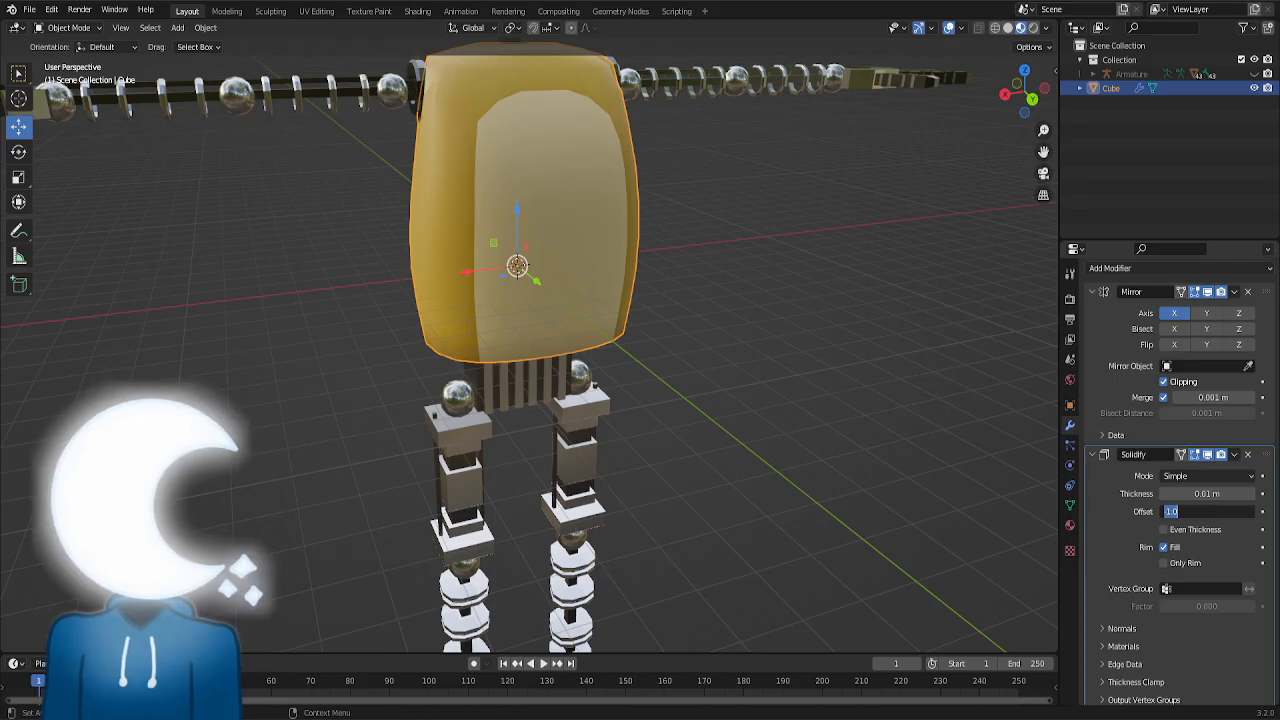
{"action": "left_click", "coordinate": [1215, 496]}
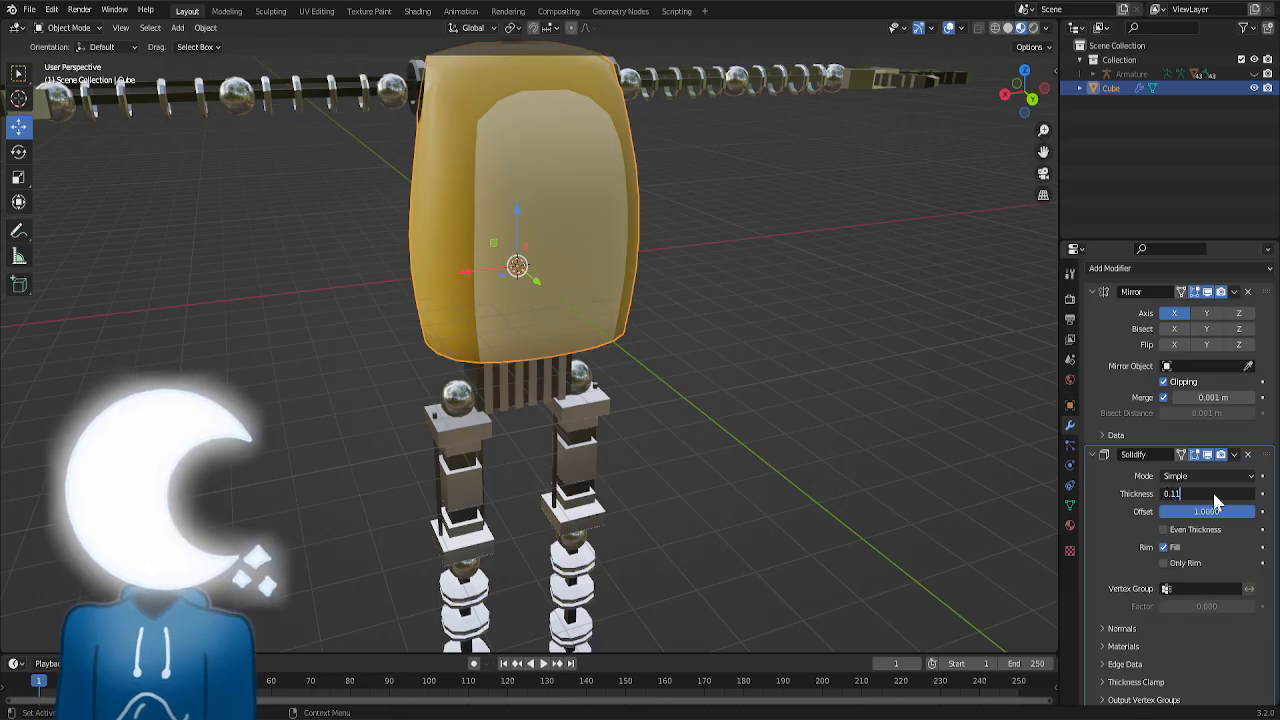
{"action": "type", "text": "0.11"}
{"action": "key", "text": "Return"}
{"action": "middle_click_drag", "start_coordinate": [752, 356], "coordinate": [730, 350]}
{"action": "left_click", "coordinate": [730, 350]}
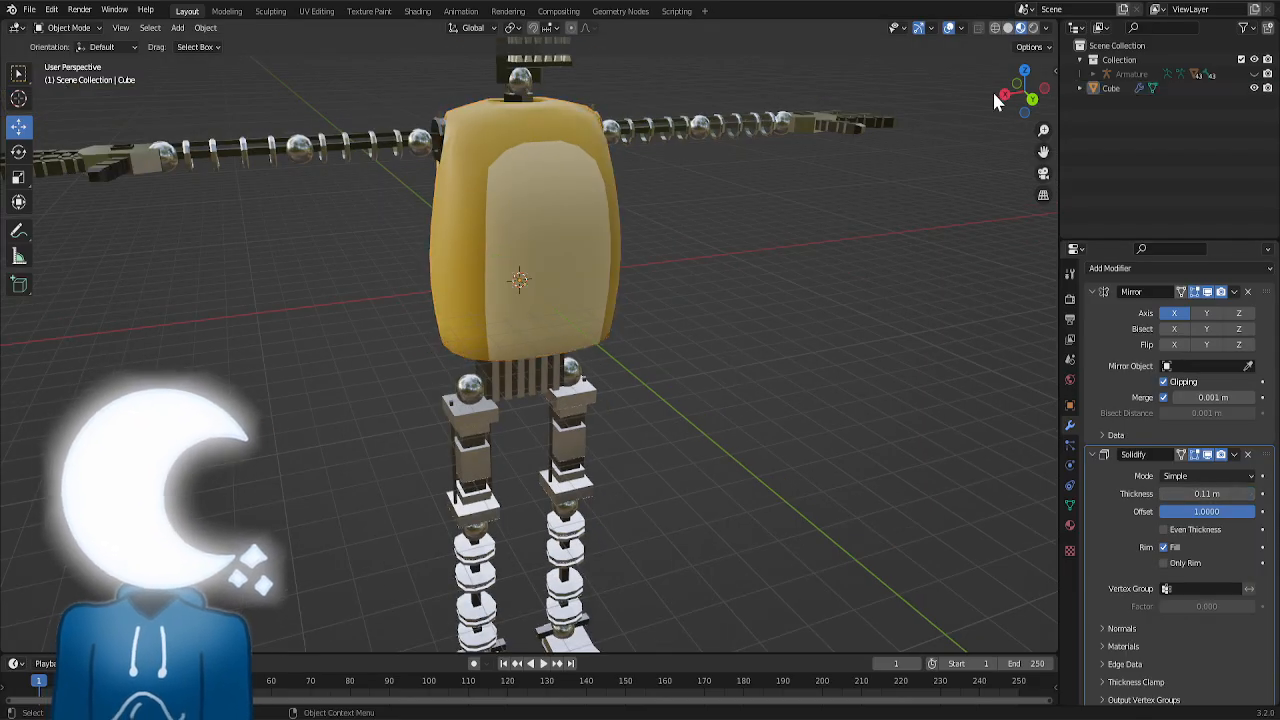
- Inspect the thickened torso from the front and below, and apply its Mirror and Solidify modifiers
{"action": "middle_click_drag", "start_coordinate": [640, 350], "coordinate": [812, 362]}
{"action": "left_click_drag", "start_coordinate": [1038, 82], "coordinate": [838, 74]}
{"action": "scroll", "coordinate": [447, 335], "scroll_direction": "down", "scroll_amount": 2}
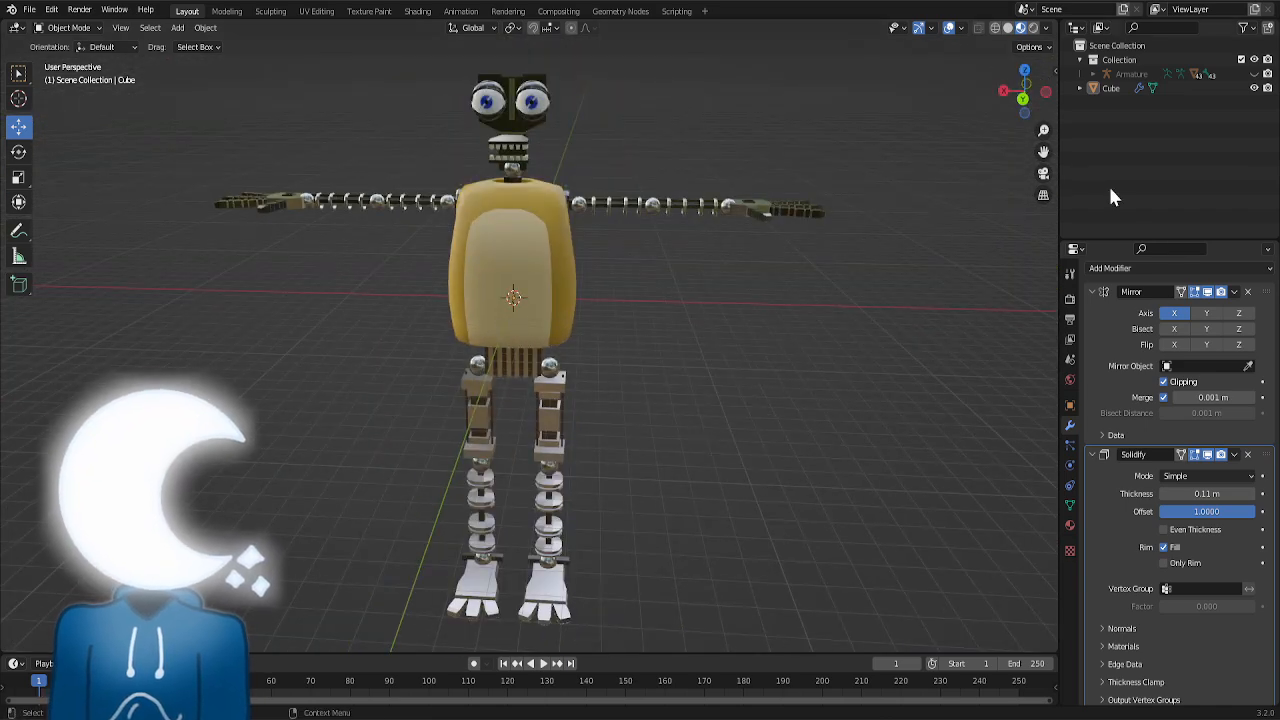
{"action": "left_click_drag", "start_coordinate": [1022, 115], "coordinate": [1021, 78]}
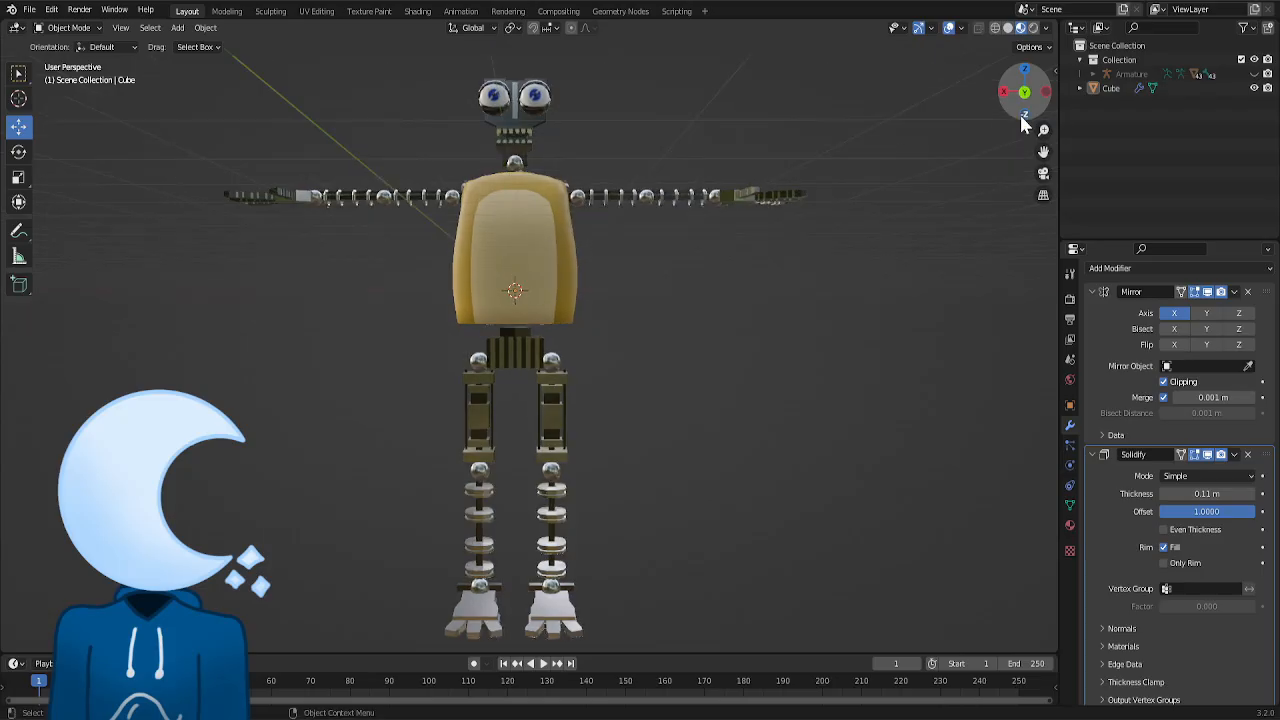
{"action": "left_click", "coordinate": [1234, 291]}
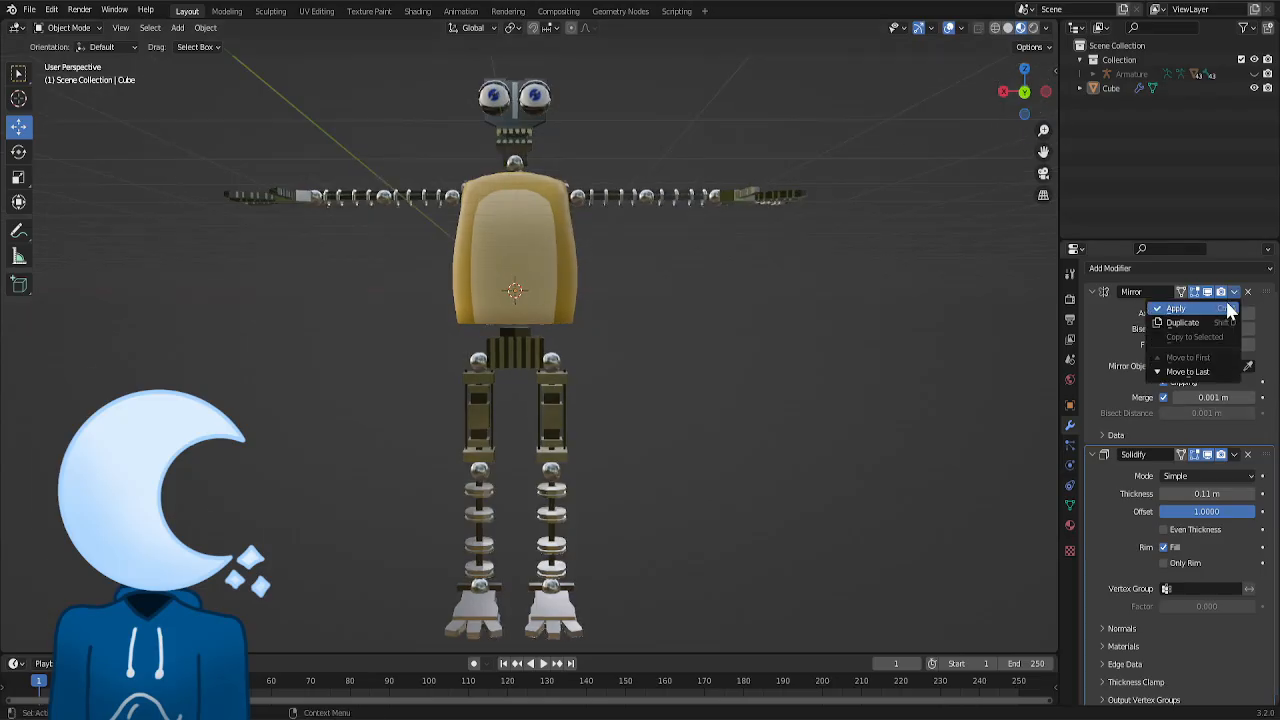
{"action": "left_click", "coordinate": [1228, 305]}
{"action": "left_click", "coordinate": [1234, 320]}
{"action": "left_click", "coordinate": [1226, 338]}
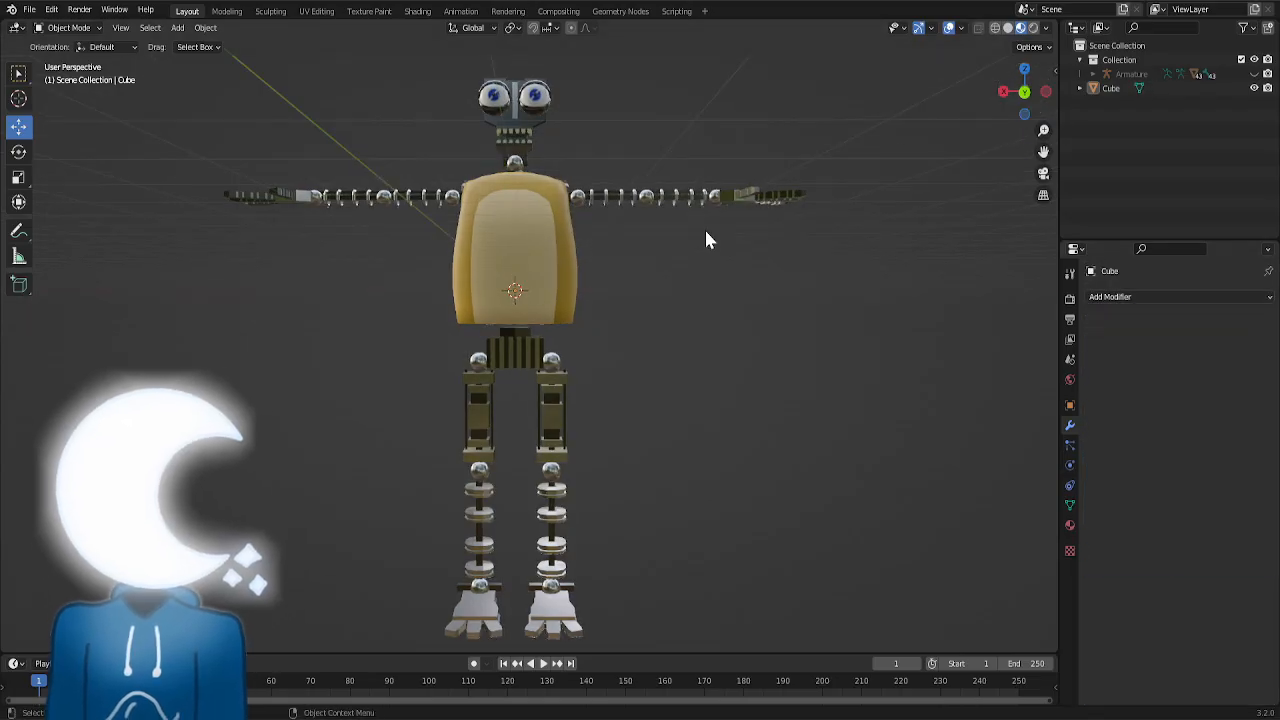
- Add a new cube mesh for the pelvis and give it an X-axis Mirror modifier
{"action": "mouse_move", "coordinate": [1023, 64]}
{"action": "left_mouse_down"}
{"action": "mouse_move", "coordinate": [1052, 67]}
{"action": "mouse_move", "coordinate": [1010, 70]}
{"action": "mouse_move", "coordinate": [1031, 80]}
{"action": "left_mouse_up"}
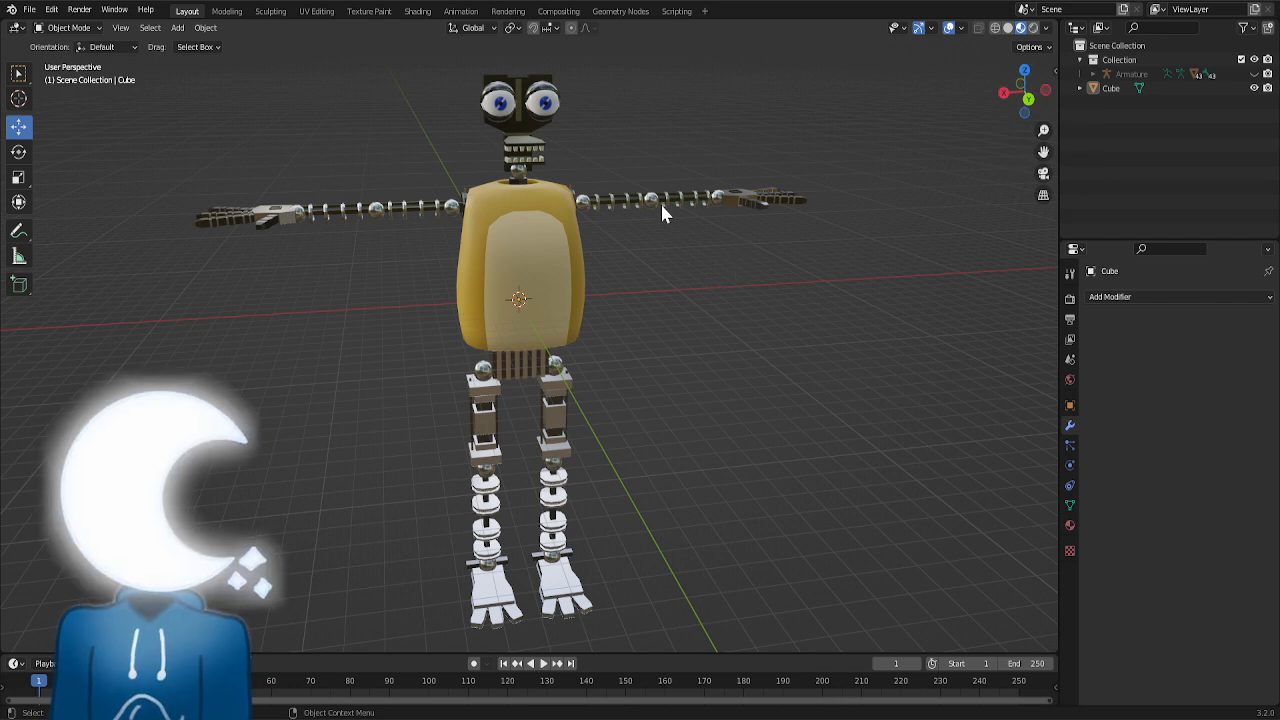
{"action": "left_click", "coordinate": [178, 28]}
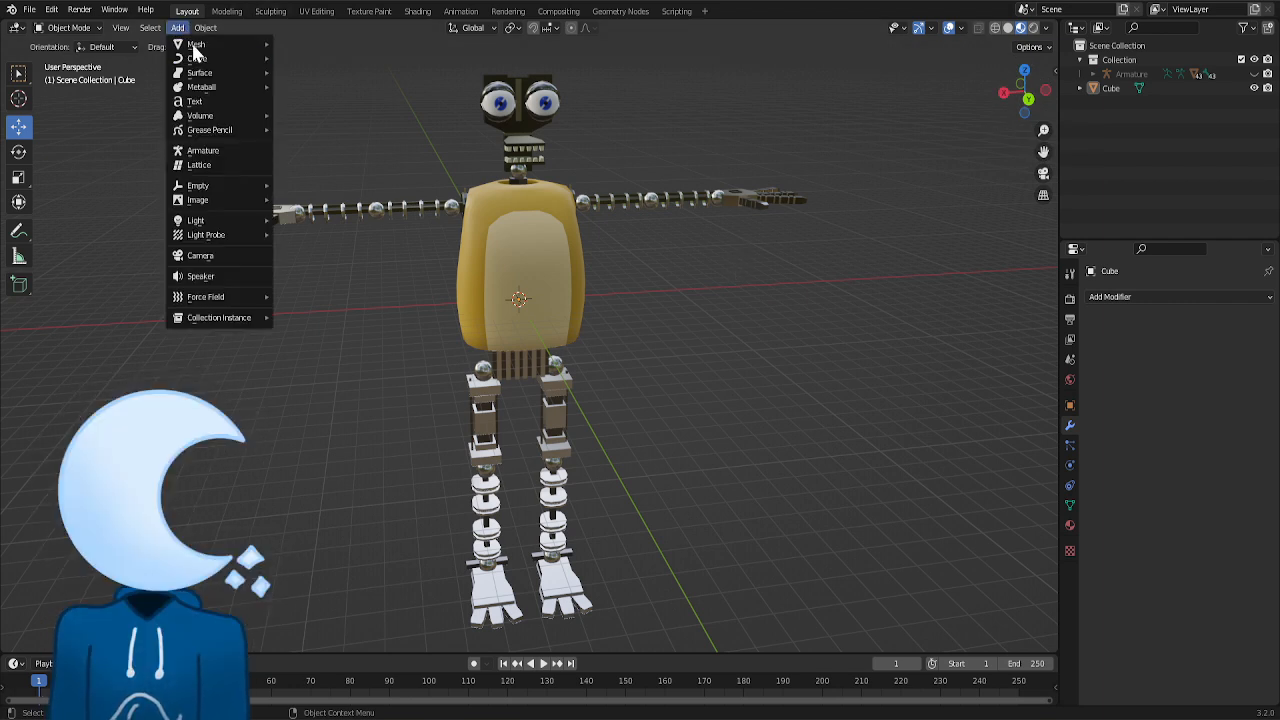
{"action": "mouse_move", "coordinate": [210, 46]}
{"action": "left_click", "coordinate": [300, 58]}
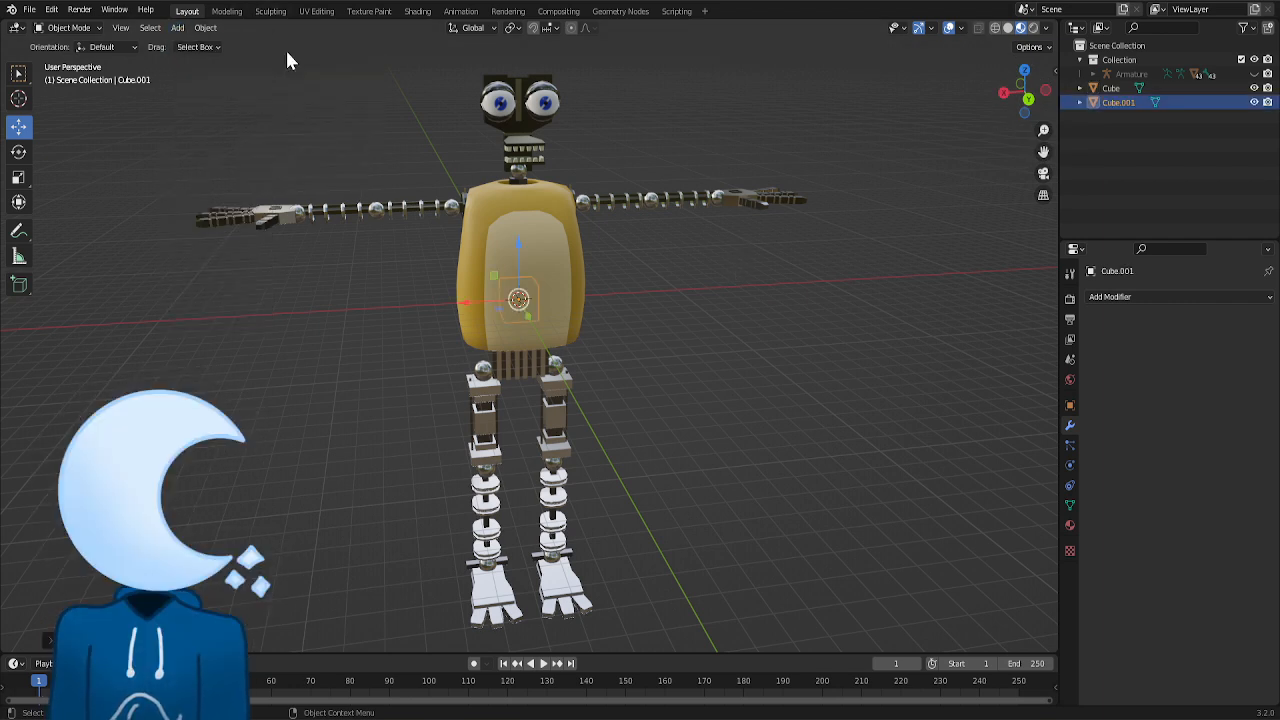
{"action": "left_click", "coordinate": [1126, 296]}
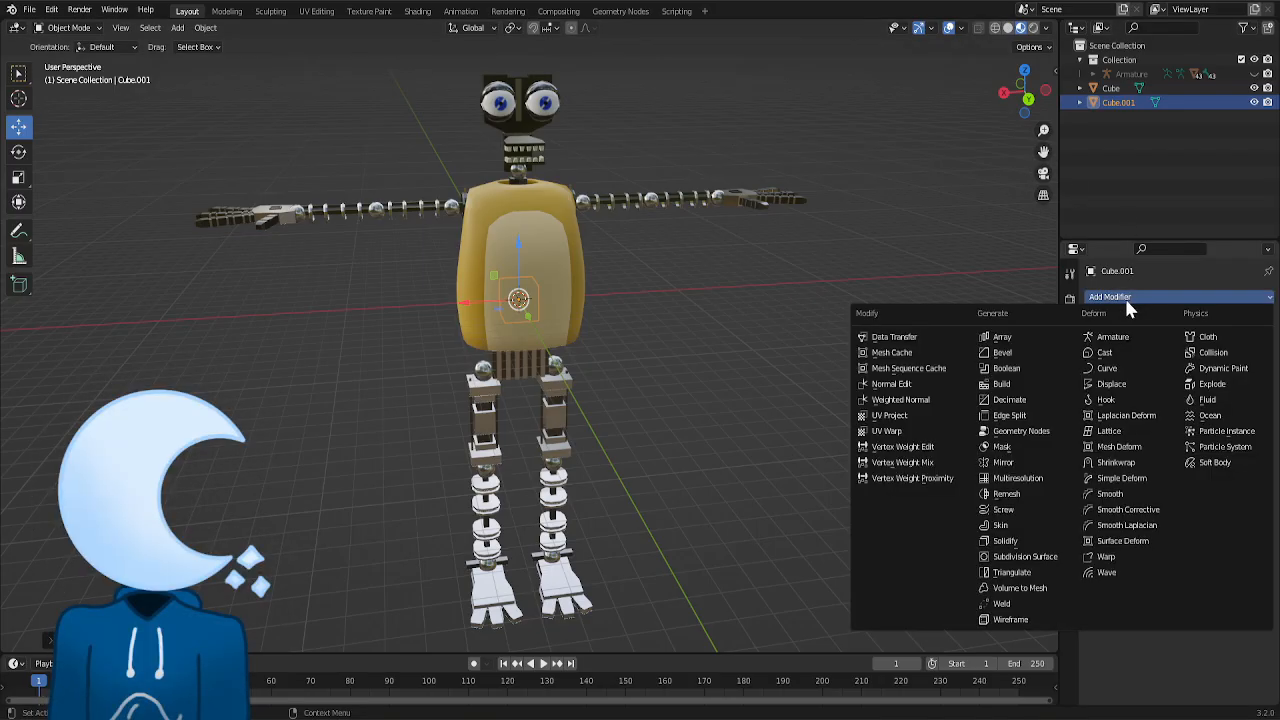
{"action": "left_click", "coordinate": [1008, 463]}
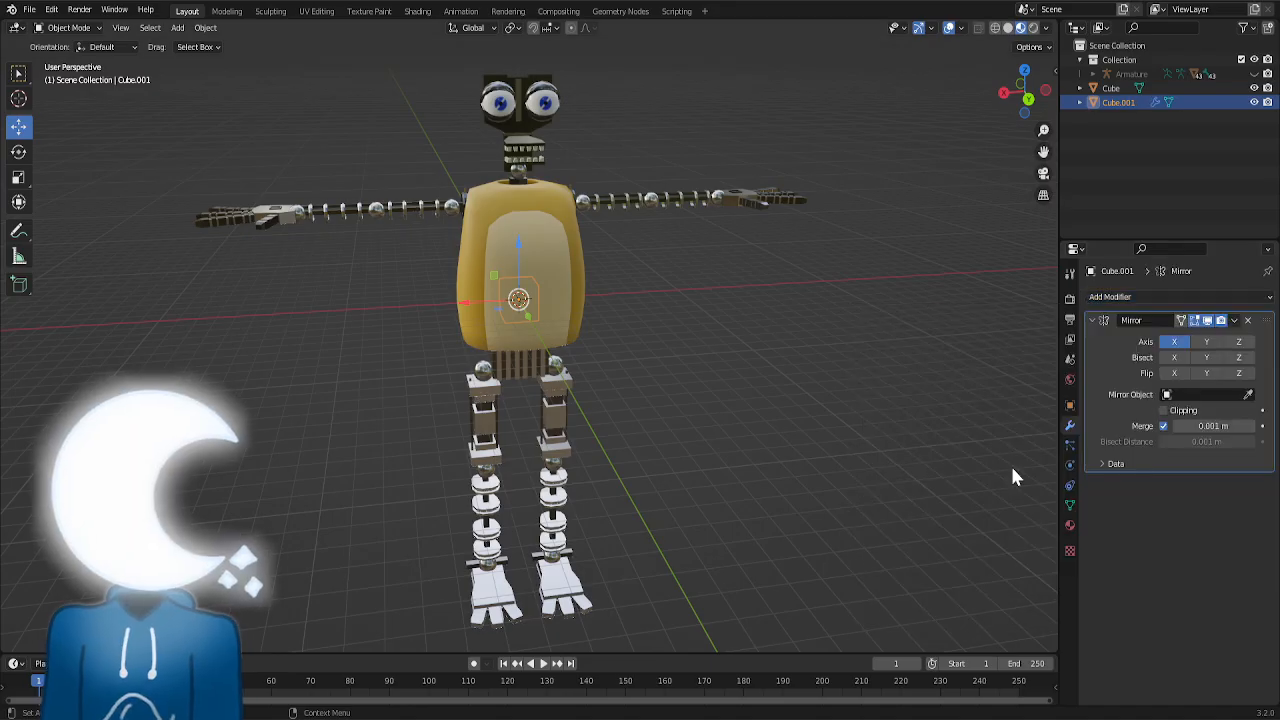
- Move the cube's geometry out beside the torso in the XZ plane in Edit Mode and use solid shading
{"action": "left_click", "coordinate": [226, 12]}
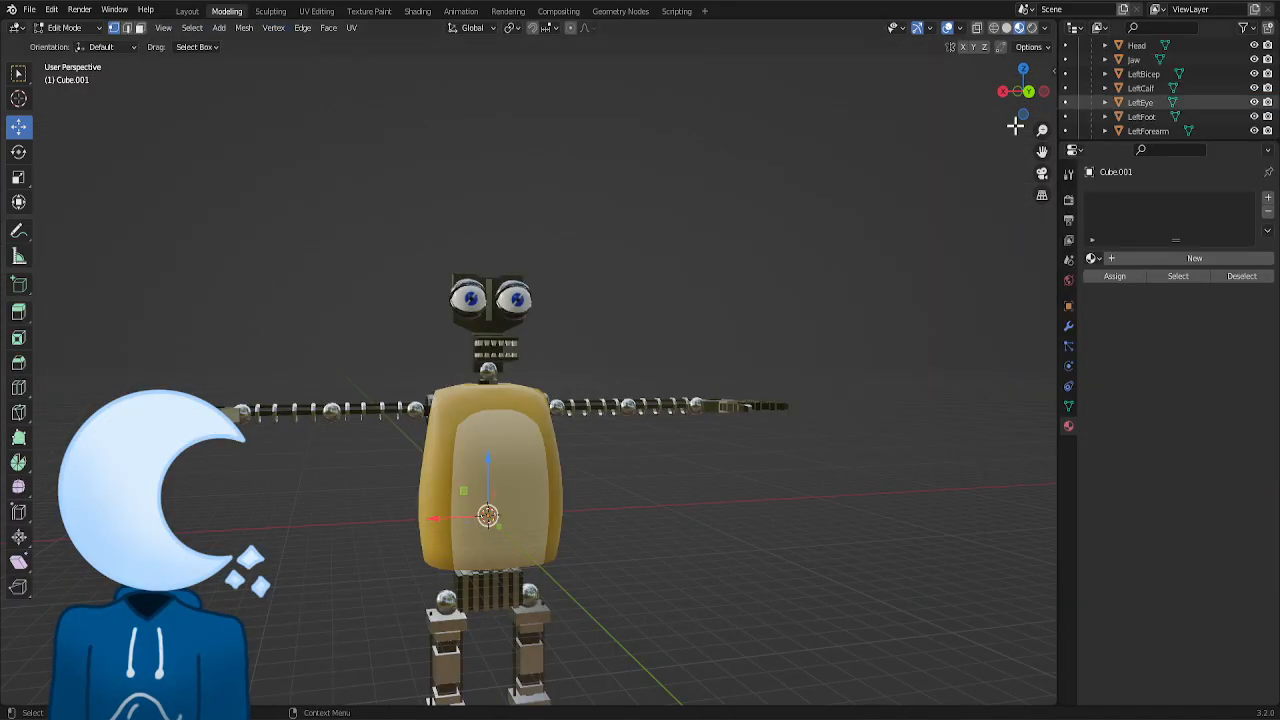
{"action": "left_click_drag", "start_coordinate": [460, 487], "coordinate": [319, 524]}
{"action": "left_click", "coordinate": [1007, 28]}
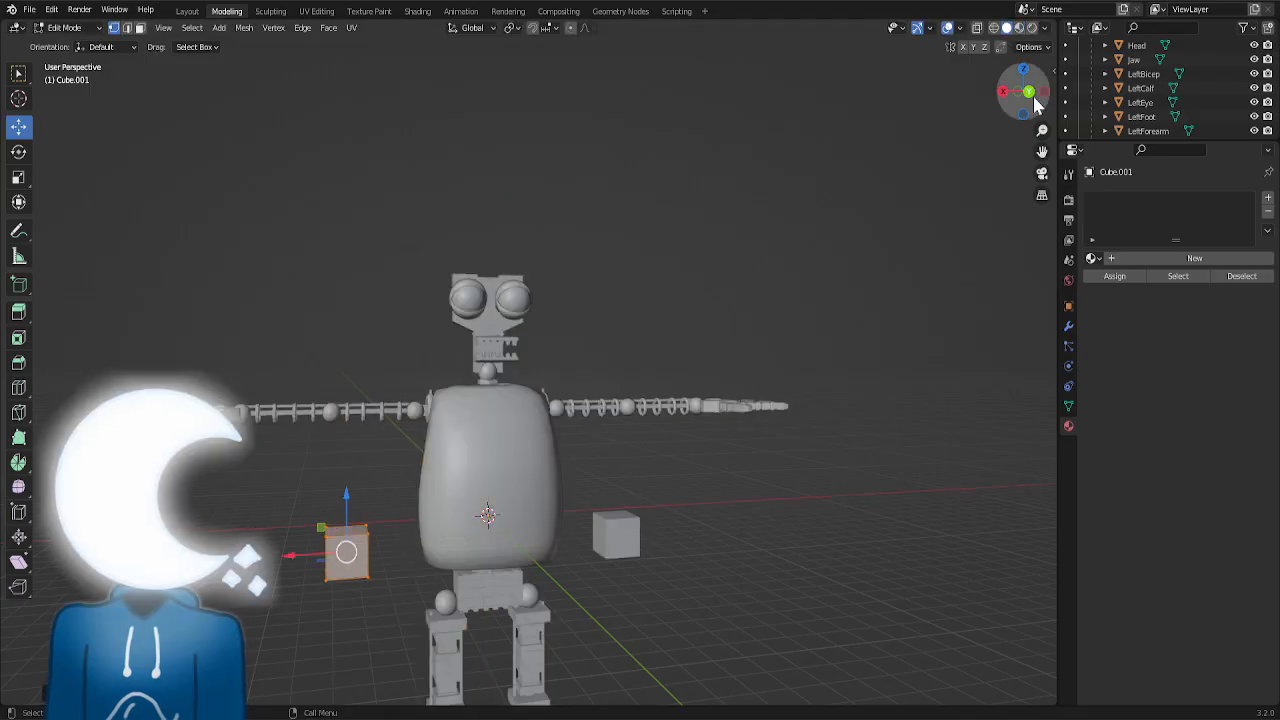
- Delete only the face on the cube's inner side, keeping its edges
{"action": "left_click_drag", "start_coordinate": [1024, 92], "coordinate": [1033, 103]}
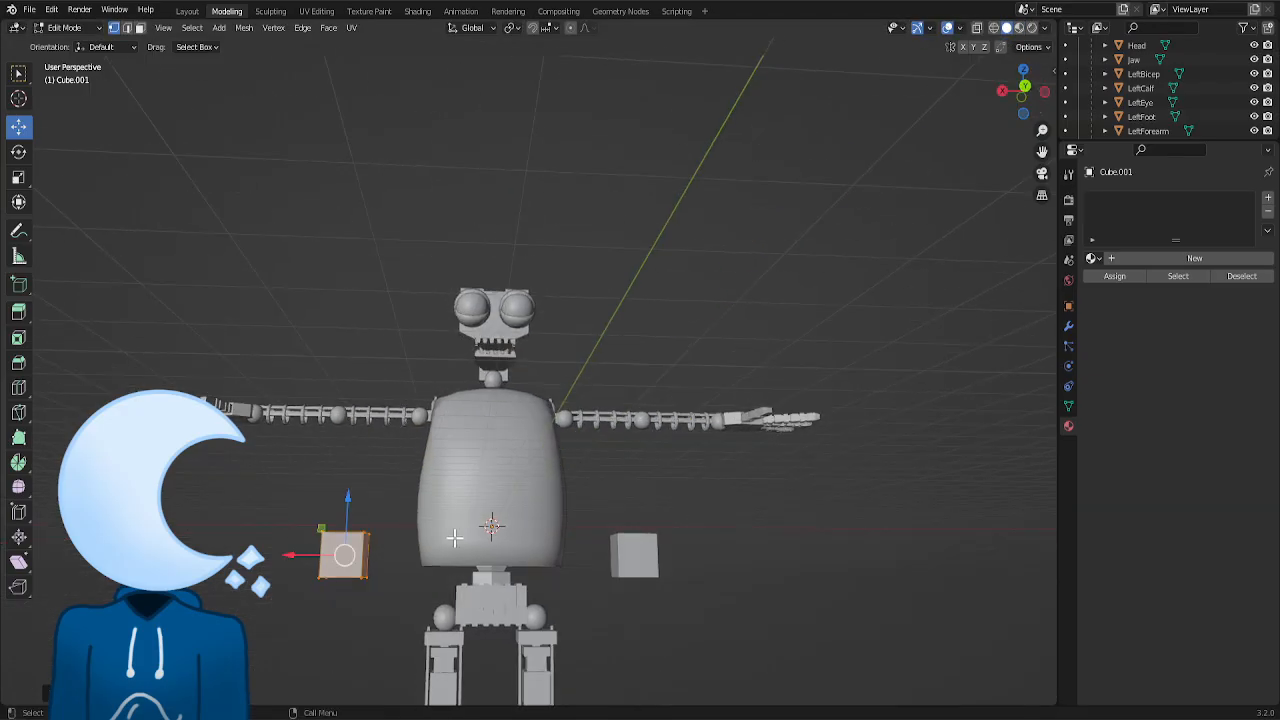
{"action": "left_click_drag", "start_coordinate": [408, 503], "coordinate": [350, 612]}
{"action": "key", "text": "x"}
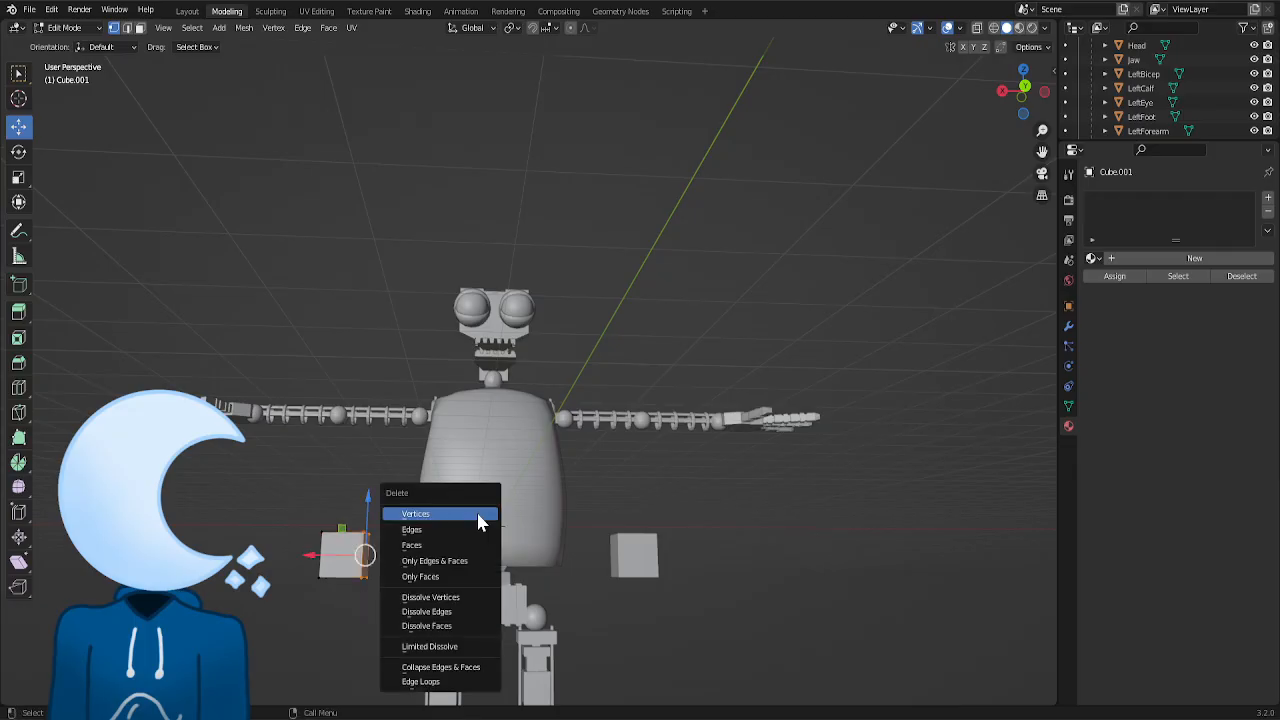
{"action": "left_click", "coordinate": [428, 576]}
- Enable clipping on the Mirror modifier and position the whole box half against the mirror plane just below the torso
{"action": "key", "text": "a"}
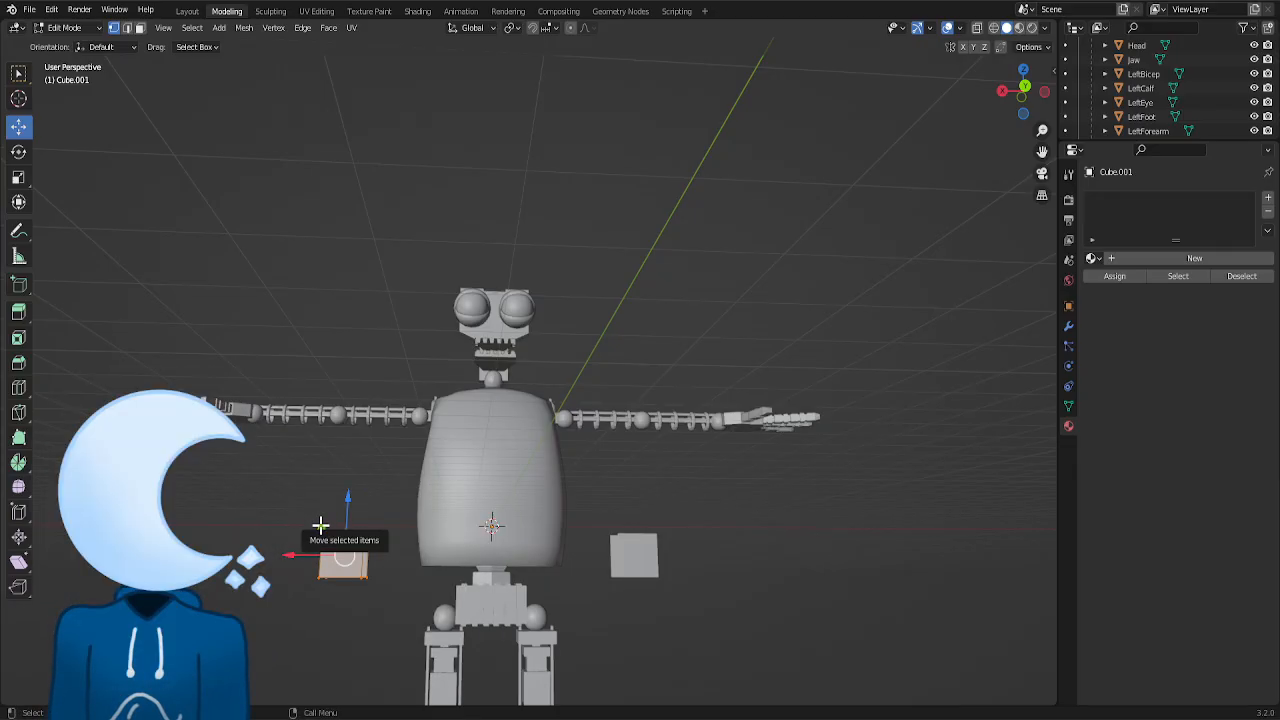
{"action": "left_click_drag", "start_coordinate": [320, 525], "coordinate": [434, 567]}
{"action": "left_click", "coordinate": [1068, 326]}
{"action": "left_click", "coordinate": [422, 526]}
{"action": "left_click", "coordinate": [1024, 89]}
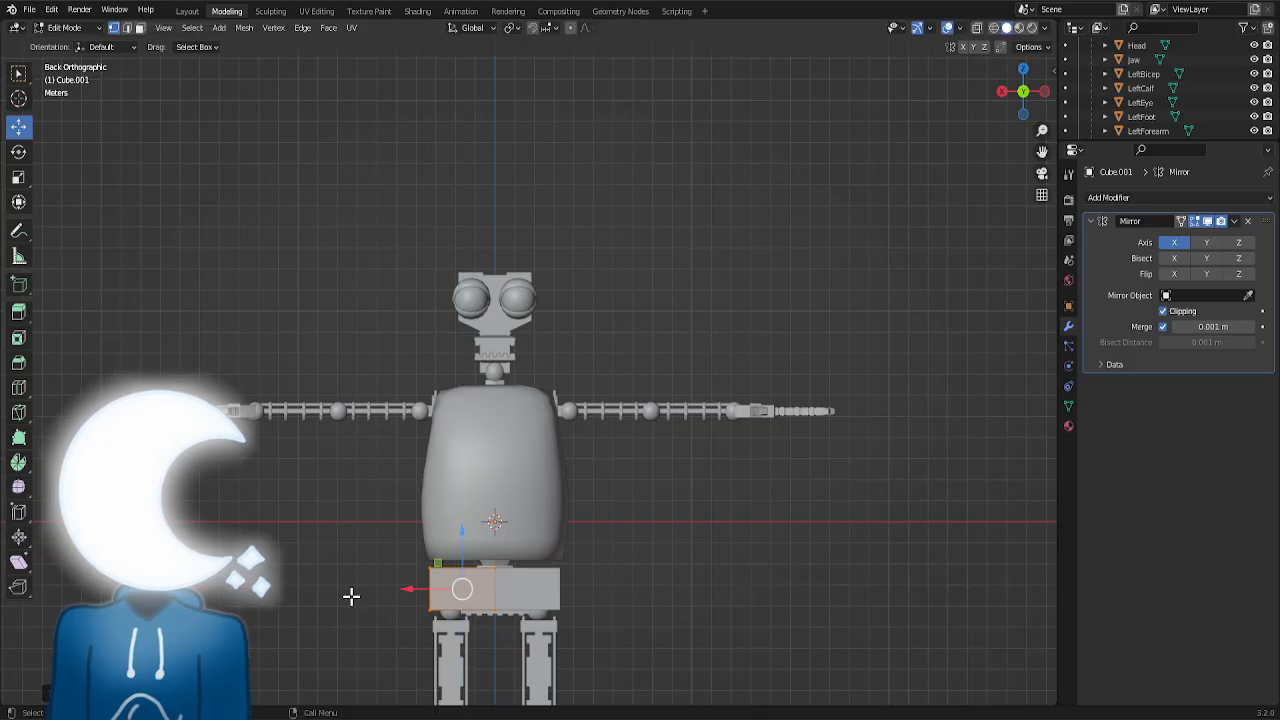
{"action": "left_click_drag", "start_coordinate": [346, 592], "coordinate": [321, 567]}
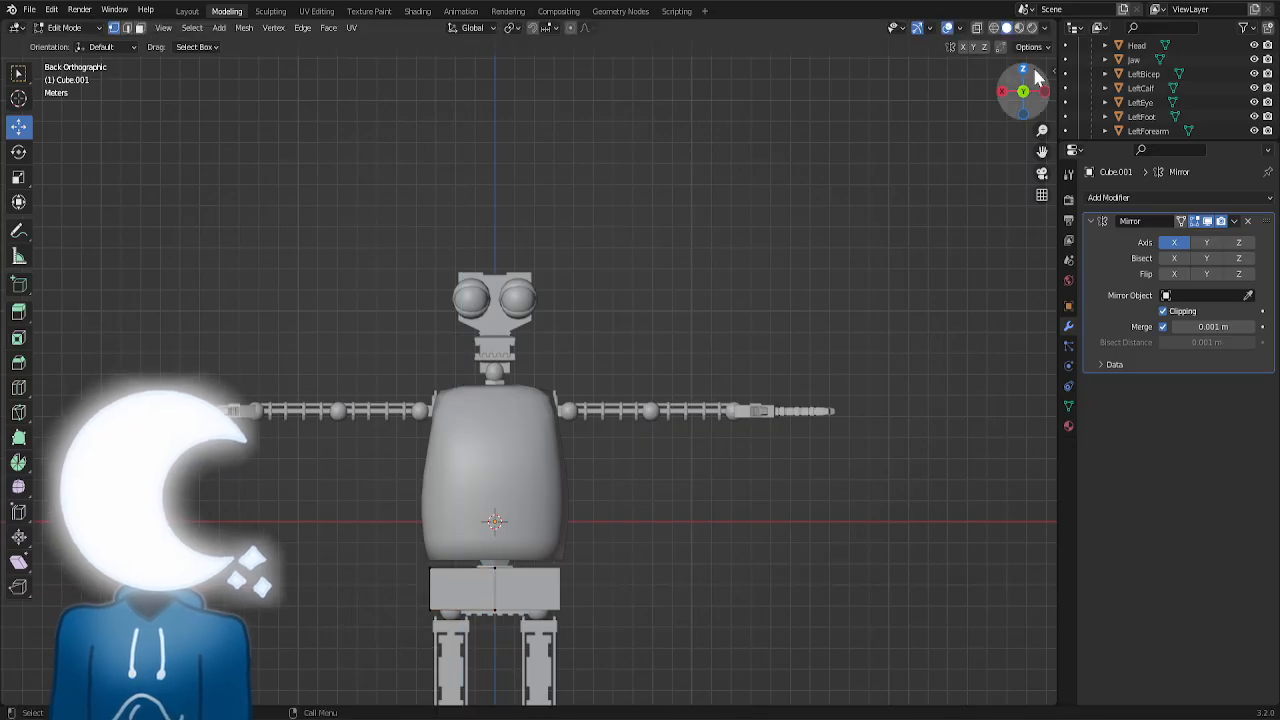
- Raise the pelvis block's lower edge vertices, shift them slightly outward, and extrude them downward
{"action": "left_click", "coordinate": [977, 27]}
{"action": "left_click_drag", "start_coordinate": [416, 641], "coordinate": [530, 592]}
{"action": "key", "text": "g"}
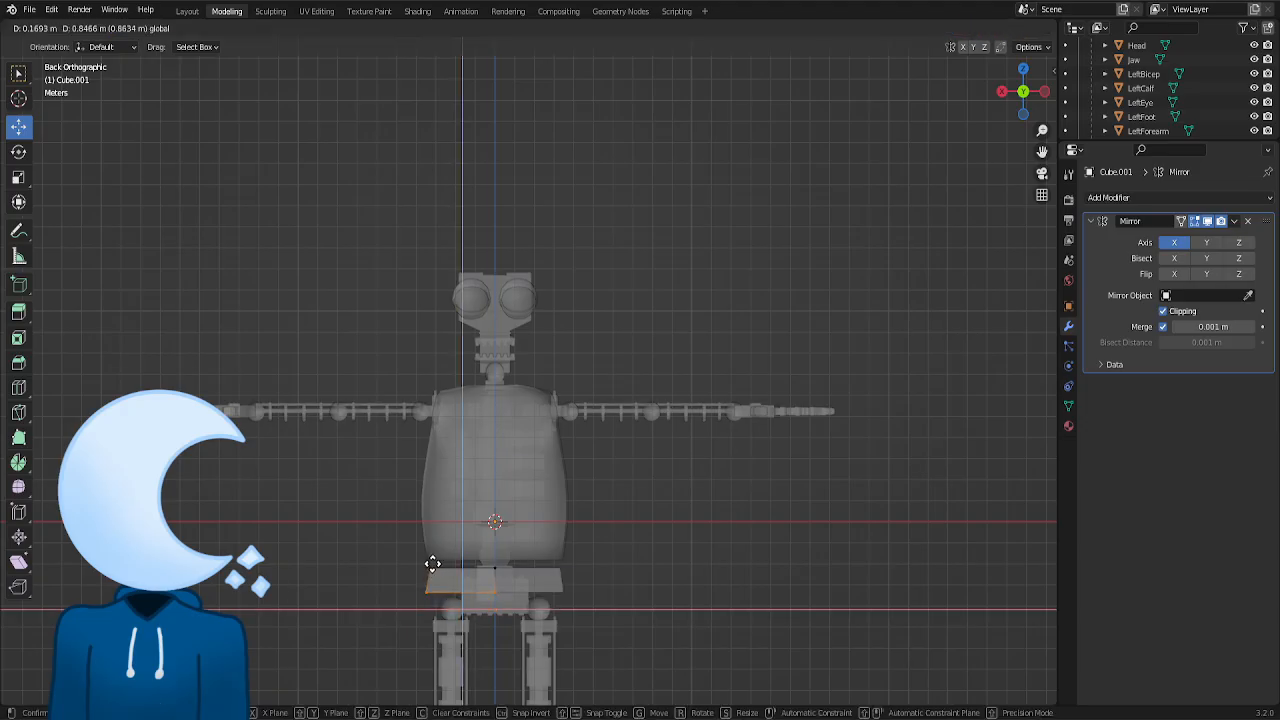
{"action": "left_click", "coordinate": [434, 565]}
{"action": "key", "text": "e"}
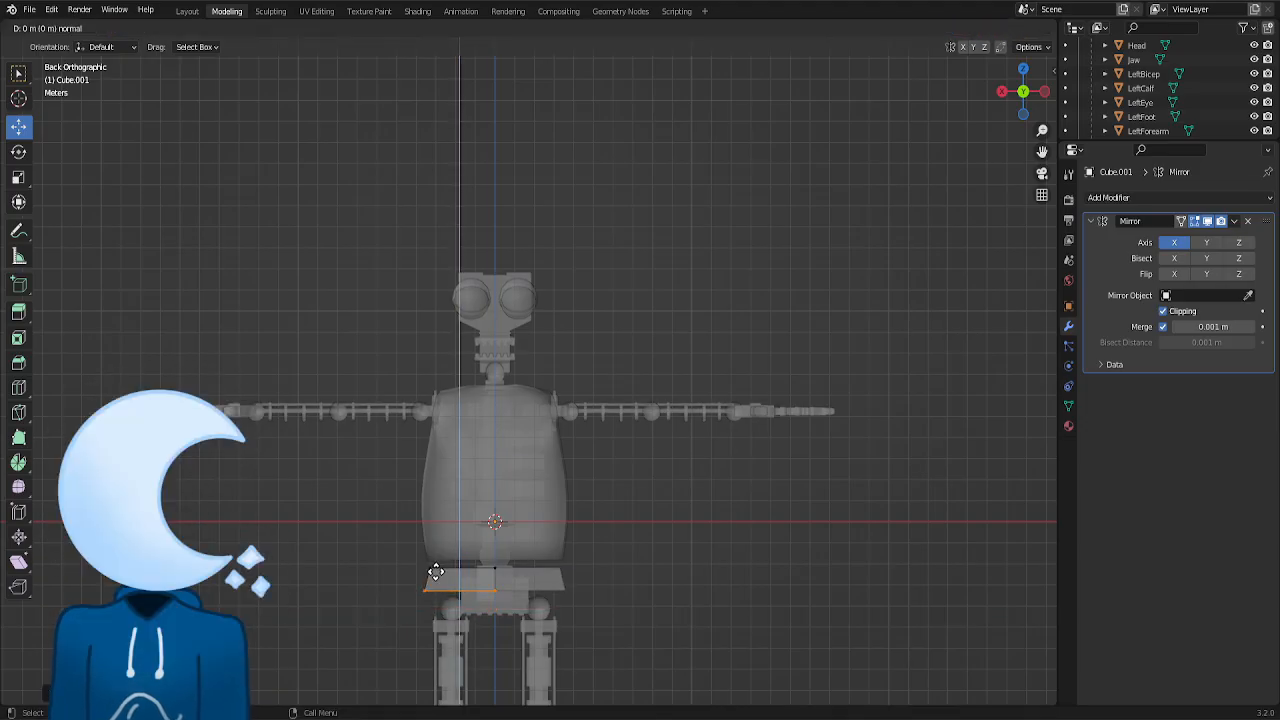
{"action": "left_click", "coordinate": [473, 609]}
- Select the pelvis block's front vertices in the side view and move them forward to match the torso's depth
{"action": "left_click", "coordinate": [1003, 91]}
{"action": "left_click_drag", "start_coordinate": [605, 537], "coordinate": [488, 649]}
{"action": "left_click", "coordinate": [632, 567]}
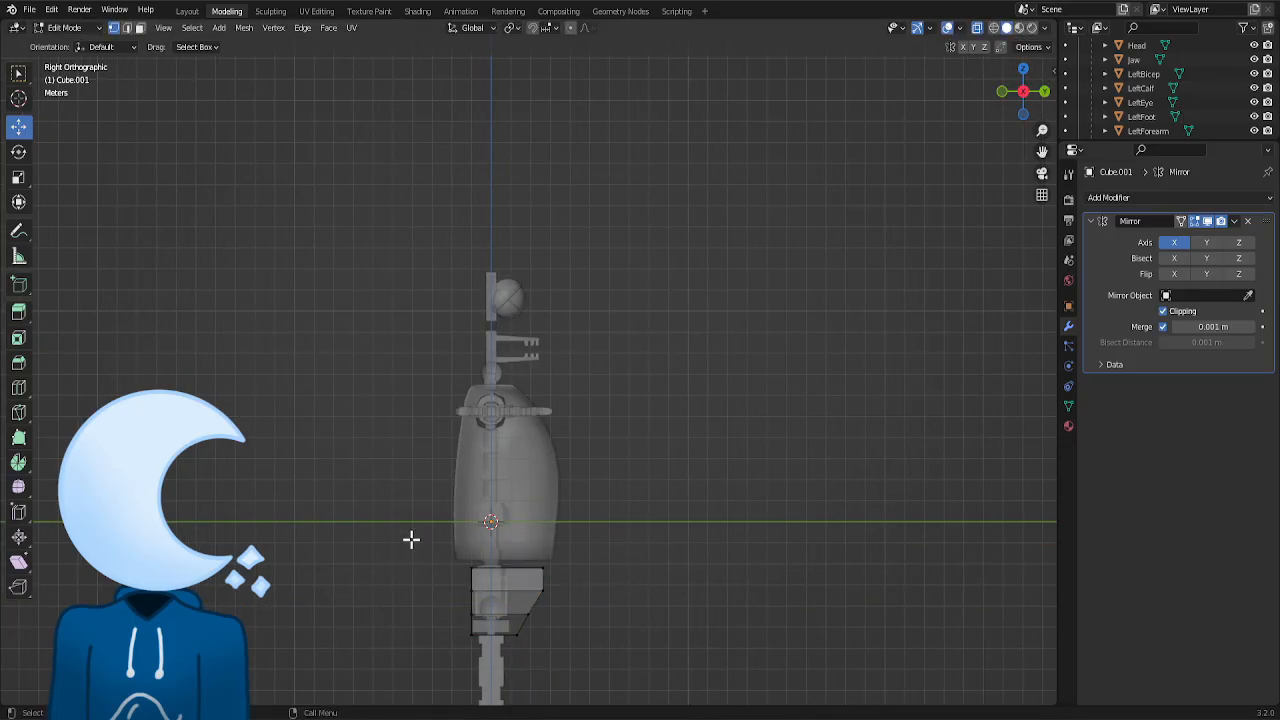
- Cut two loops through the pelvis mesh, one halfway through its depth and one halfway across its half-width
{"action": "left_click_drag", "start_coordinate": [1022, 92], "coordinate": [1030, 85]}
{"action": "left_click", "coordinate": [1028, 80]}
{"action": "scroll", "coordinate": [809, 529], "scroll_direction": "up", "scroll_amount": 3}
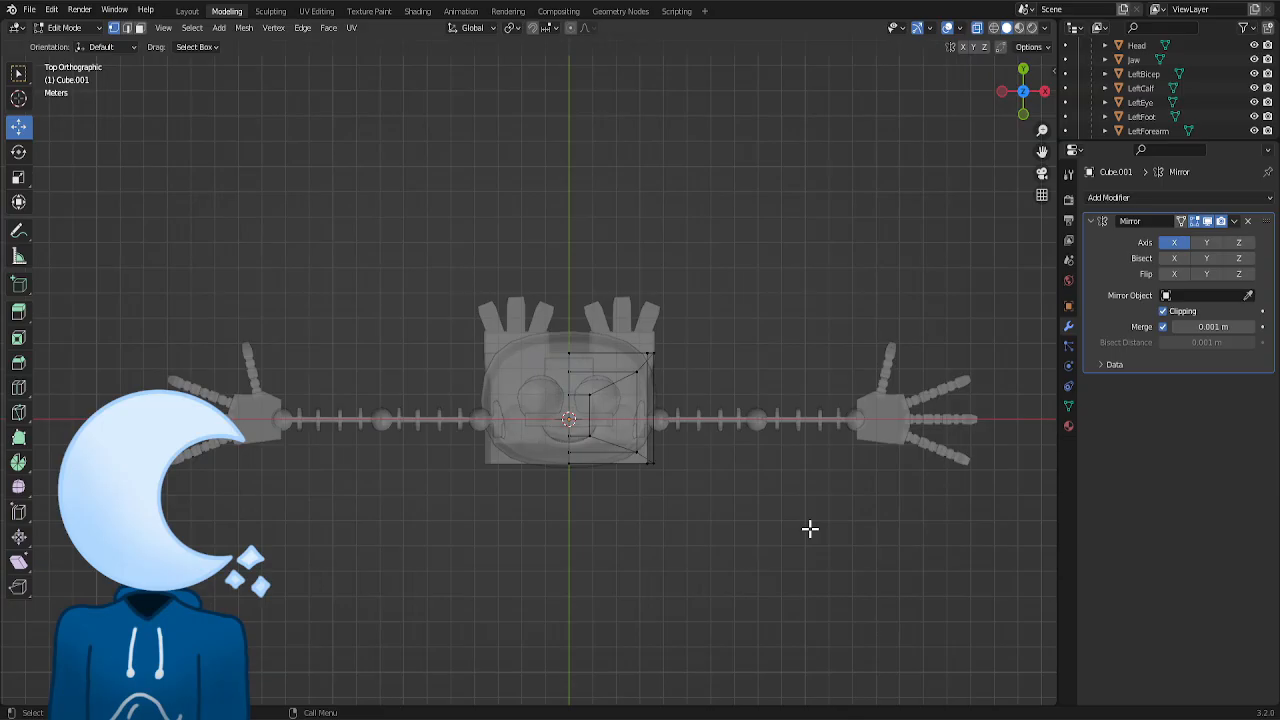
{"action": "left_click", "coordinate": [18, 388]}
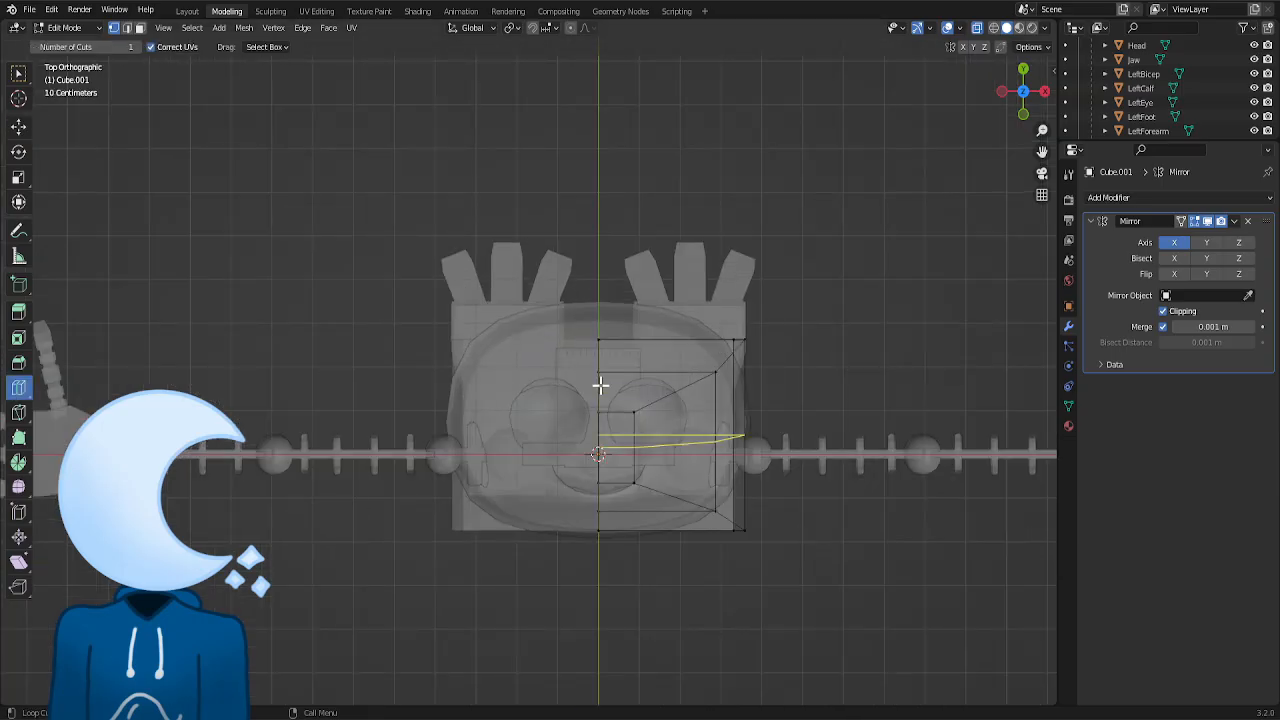
{"action": "left_click", "coordinate": [651, 357]}
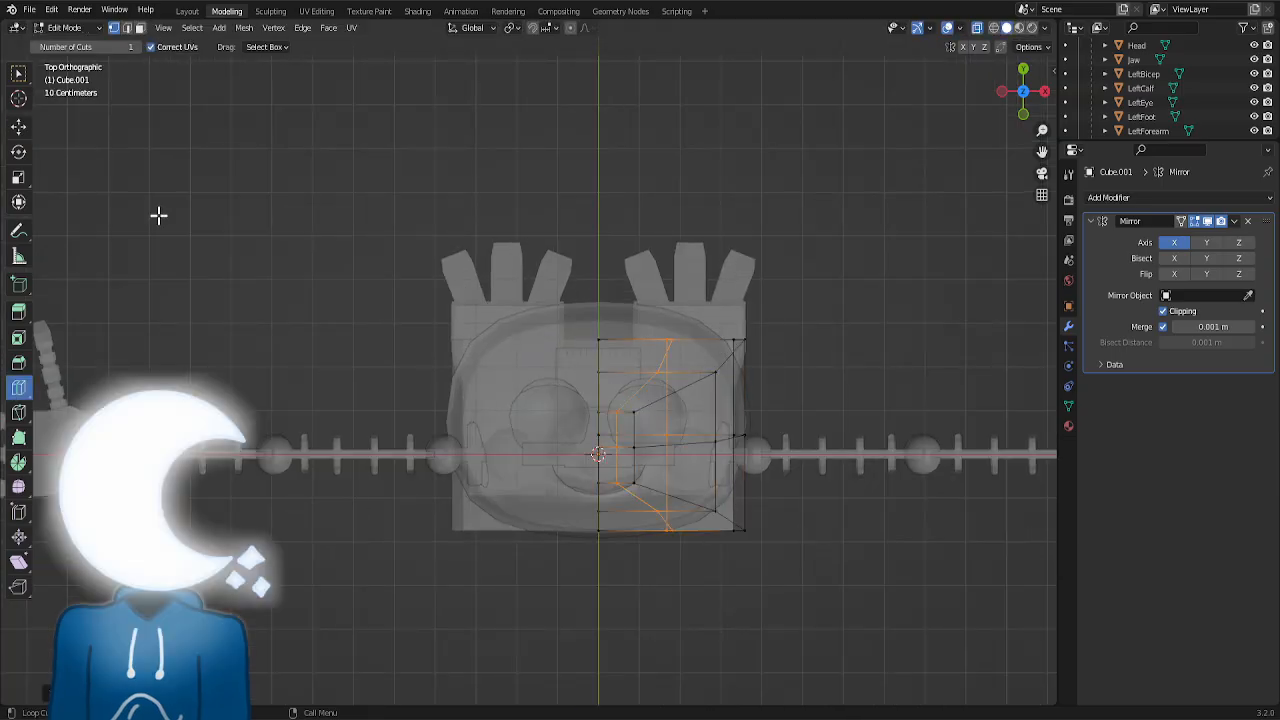
- Scale the loop halfway across the pelvis's half-width slightly inward along Y and clear the selection
{"action": "left_click", "coordinate": [20, 126]}
{"action": "key", "text": "s"}
{"action": "key", "text": "y"}
{"action": "left_click", "coordinate": [710, 225]}
{"action": "left_click", "coordinate": [794, 297]}
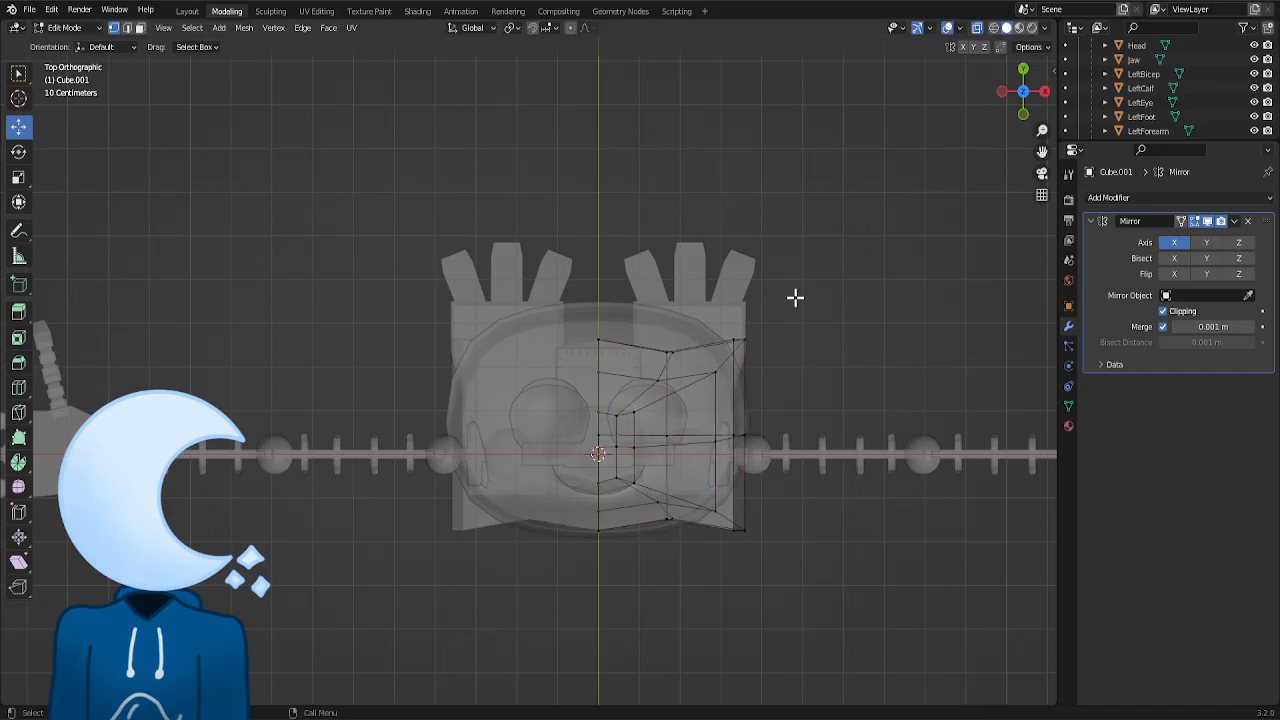
- Select the pelvis's outer side vertices and reposition them to round its silhouette
{"action": "left_click_drag", "start_coordinate": [692, 556], "coordinate": [758, 500]}
{"action": "middle_click_drag", "start_coordinate": [757, 500], "coordinate": [800, 215]}
{"action": "scroll", "coordinate": [800, 215], "scroll_direction": "down", "scroll_amount": 5}
{"action": "left_click", "coordinate": [1029, 98]}
{"action": "left_click_drag", "start_coordinate": [420, 614], "coordinate": [474, 577]}
{"action": "left_click", "coordinate": [400, 612]}
{"action": "left_click_drag", "start_coordinate": [442, 571], "coordinate": [388, 563]}
- Cut a horizontal loop through the lower pelvis section and shift it outward along X
{"action": "left_click", "coordinate": [19, 388]}
{"action": "left_click", "coordinate": [450, 603]}
{"action": "left_click", "coordinate": [19, 127]}
{"action": "left_click_drag", "start_coordinate": [420, 605], "coordinate": [400, 604]}
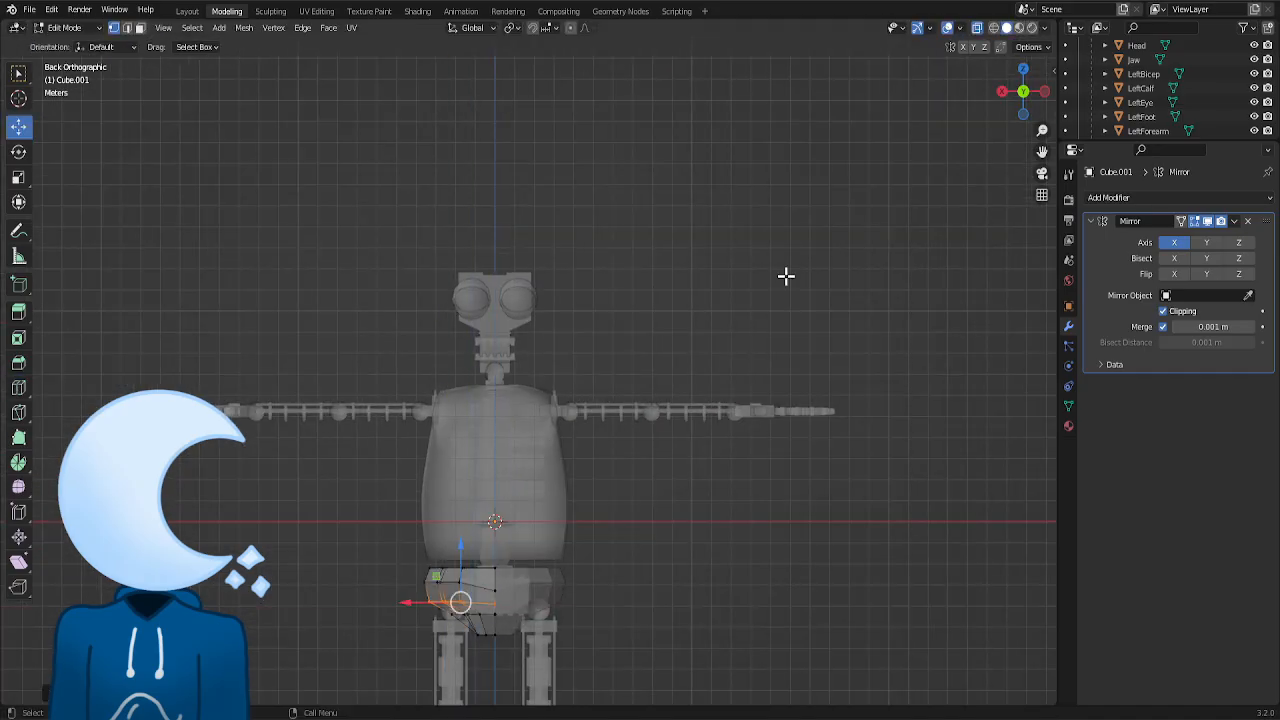
- Move the lower pelvis section's front vertices slightly forward and its rear vertices slightly backward along Y
{"action": "left_click", "coordinate": [1002, 91]}
{"action": "left_click_drag", "start_coordinate": [551, 603], "coordinate": [557, 603]}
{"action": "left_click_drag", "start_coordinate": [440, 595], "coordinate": [478, 610]}
{"action": "left_click_drag", "start_coordinate": [497, 604], "coordinate": [491, 604]}
{"action": "left_click", "coordinate": [590, 600]}
- Move the pelvis's front vertices slightly forward along Y and return to Object Mode in the Layout workspace
{"action": "middle_click_drag", "start_coordinate": [600, 590], "coordinate": [700, 480]}
{"action": "left_click", "coordinate": [1040, 93]}
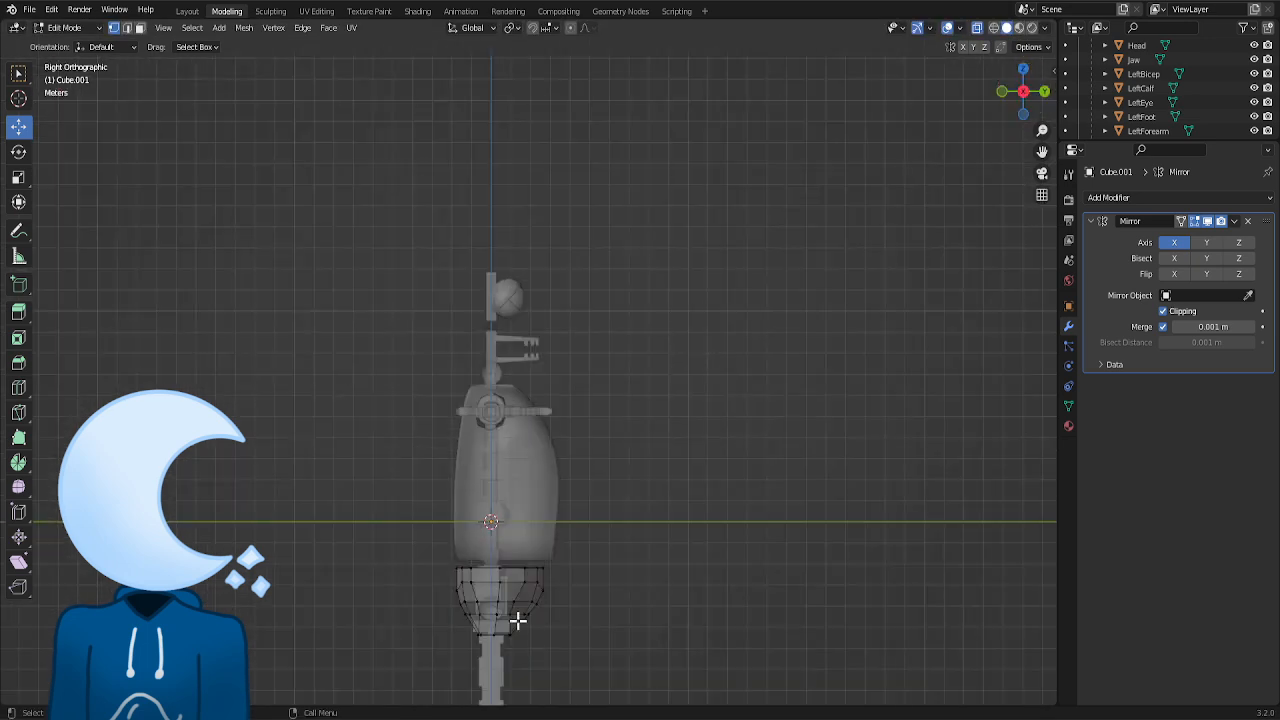
{"action": "left_click_drag", "start_coordinate": [585, 552], "coordinate": [505, 646]}
{"action": "left_click_drag", "start_coordinate": [550, 602], "coordinate": [556, 602]}
{"action": "left_click", "coordinate": [850, 403]}
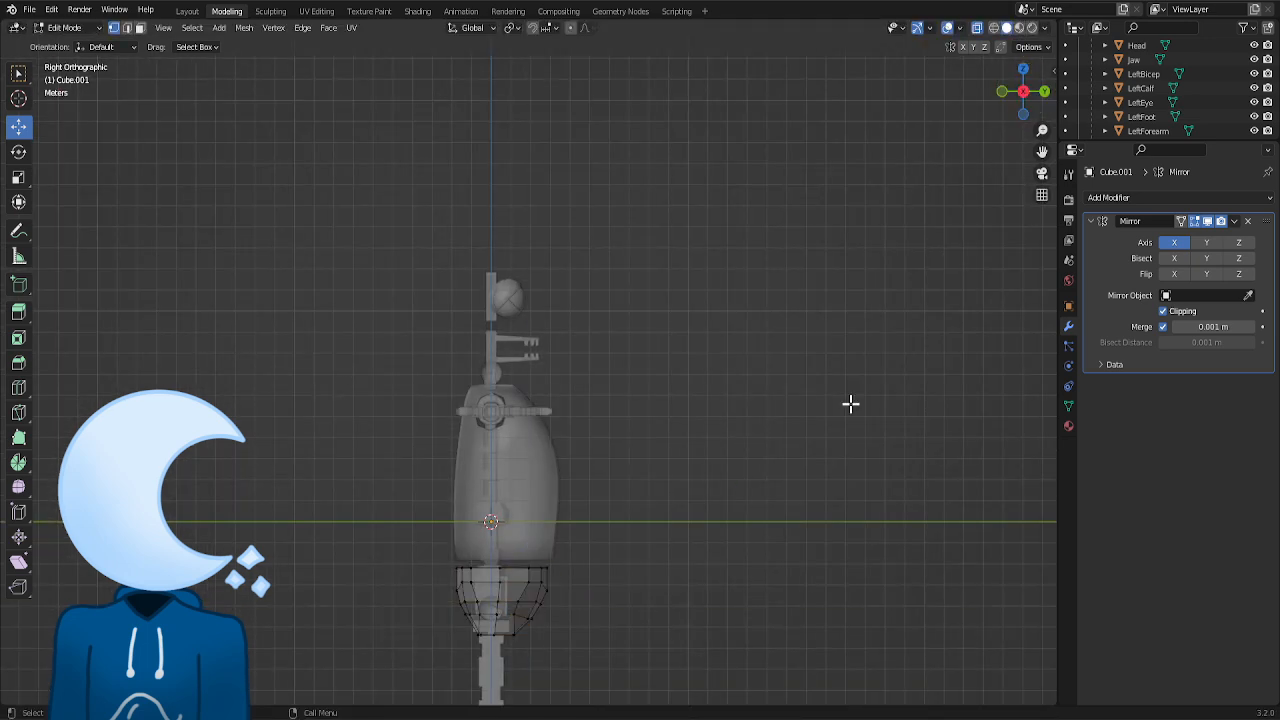
{"action": "left_click_drag", "start_coordinate": [1034, 109], "coordinate": [972, 126]}
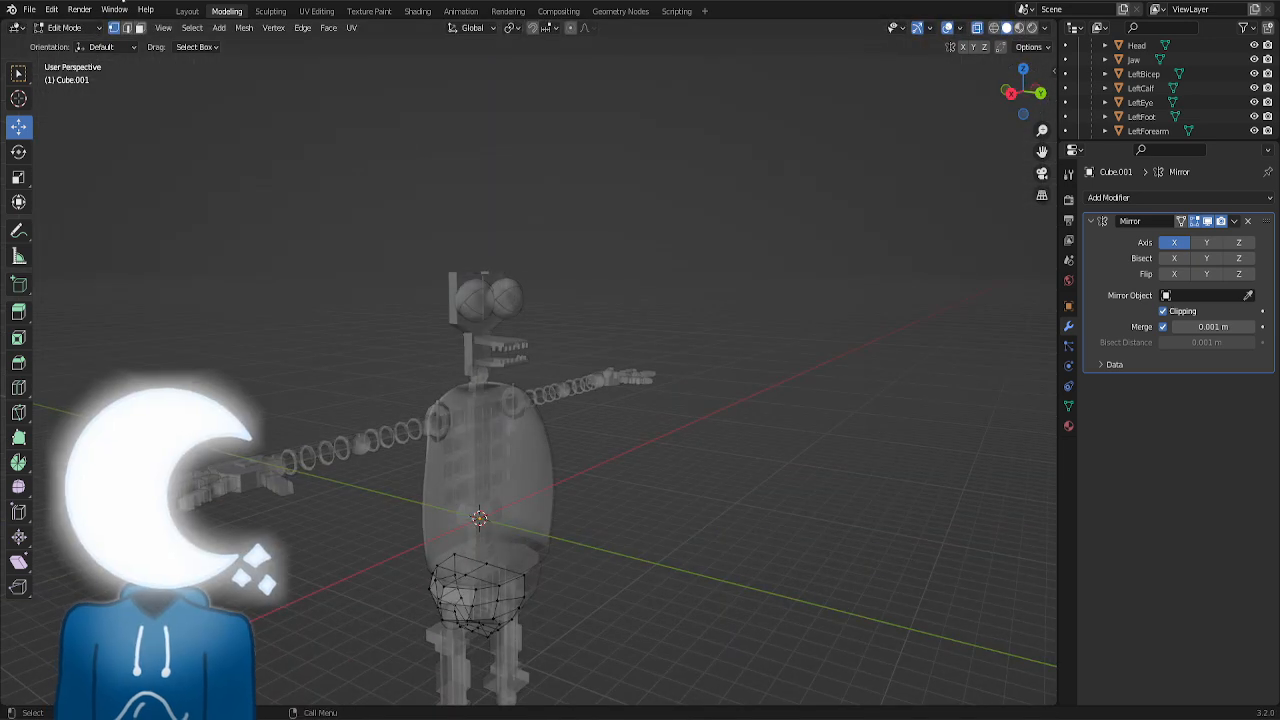
{"action": "left_click", "coordinate": [186, 12]}
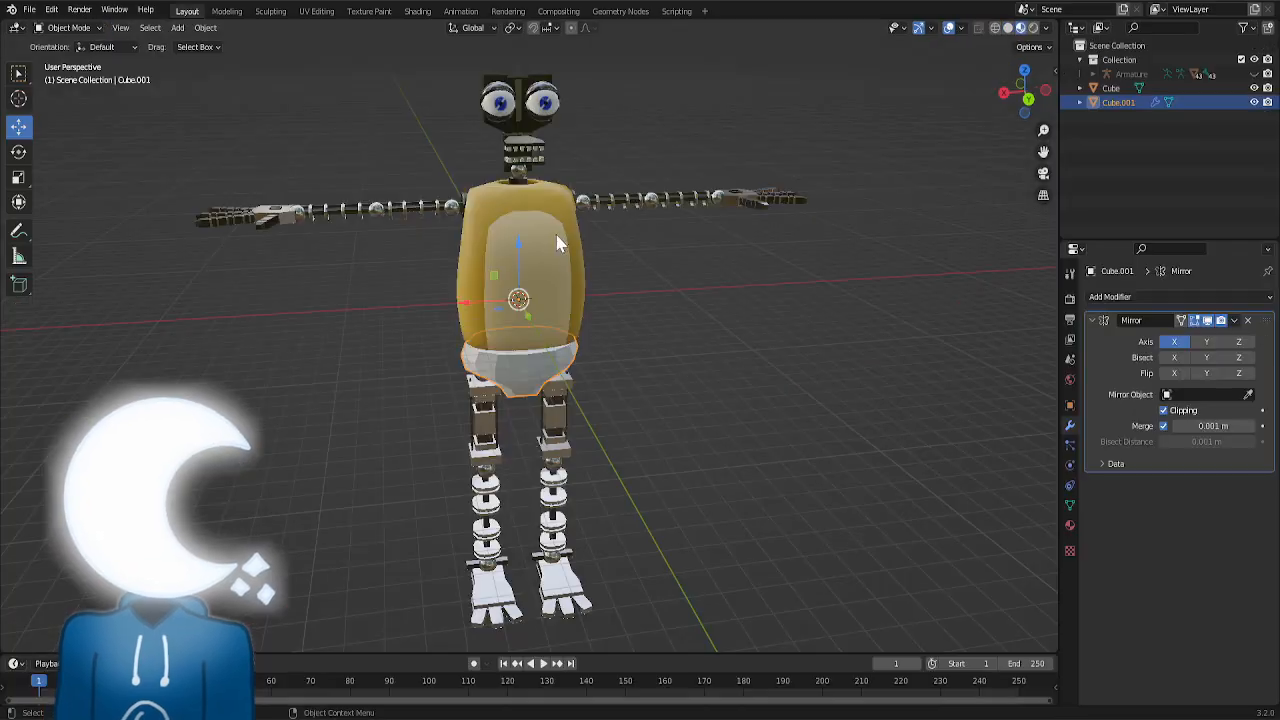
- Add a Subdivision Surface modifier to the pelvis and apply both its Mirror and Subdivision modifiers
{"action": "left_click", "coordinate": [1116, 297]}
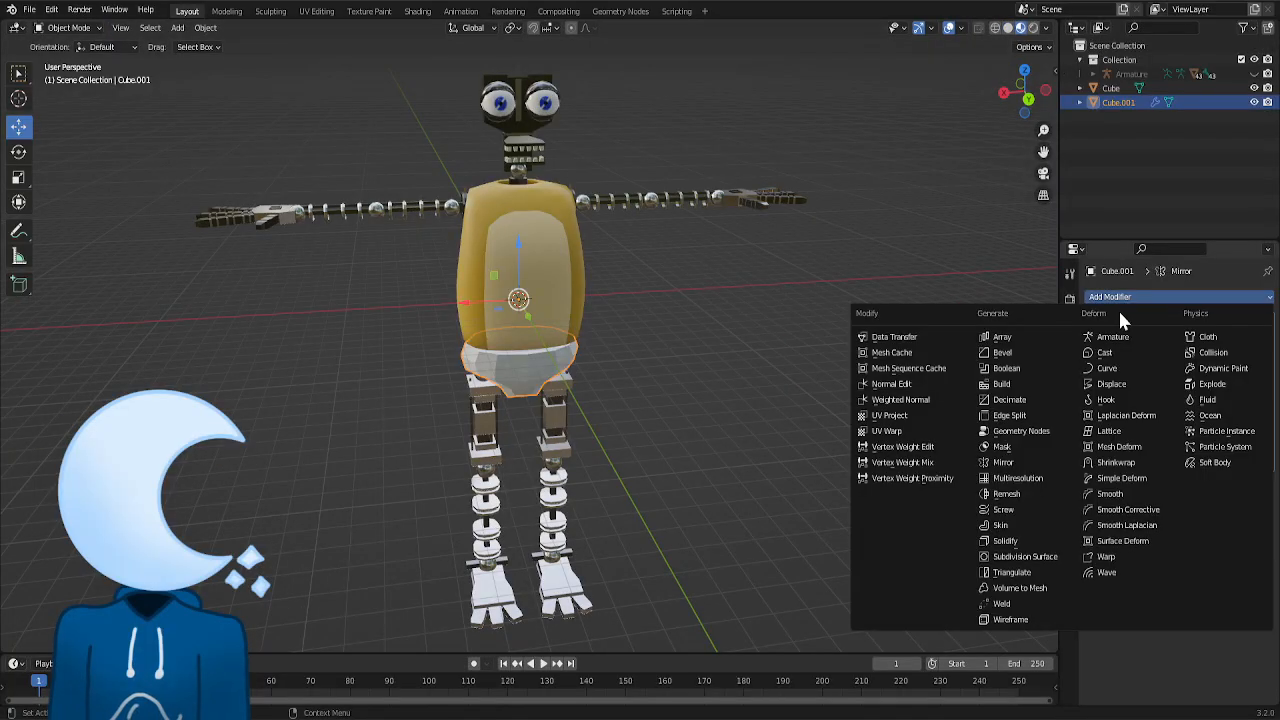
{"action": "left_click", "coordinate": [1026, 557]}
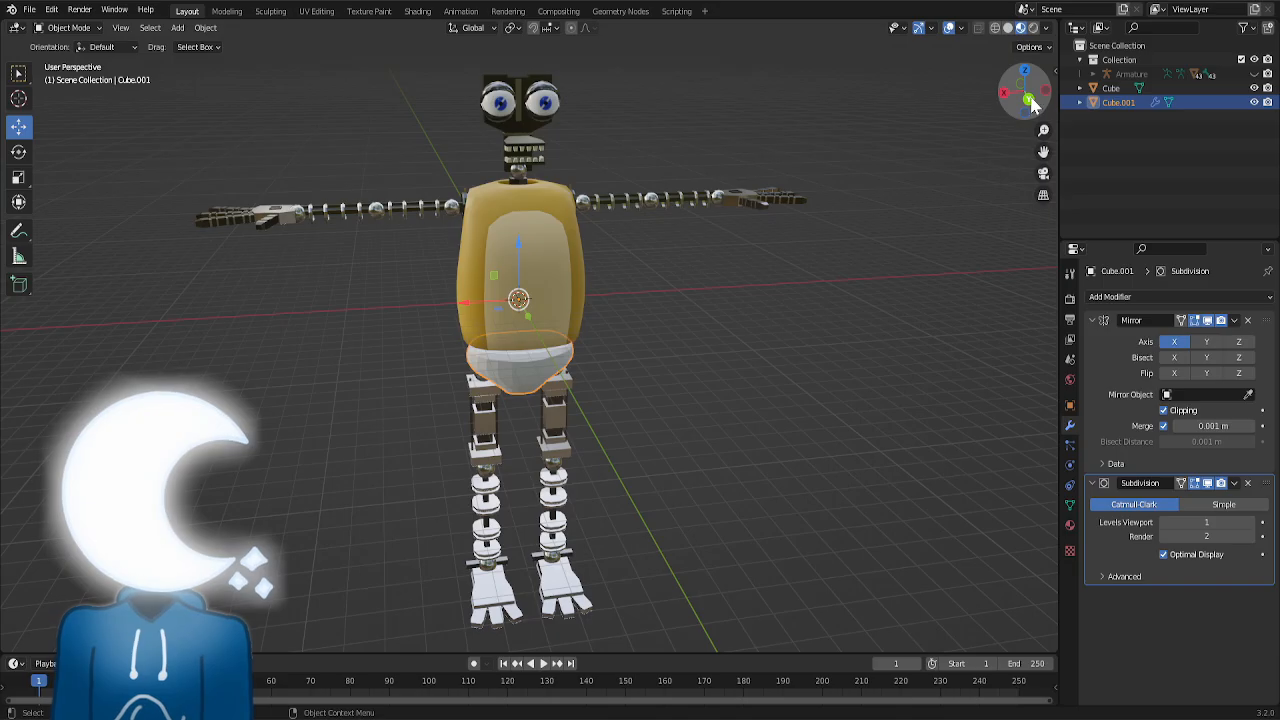
{"action": "left_click_drag", "start_coordinate": [1022, 90], "coordinate": [1024, 91]}
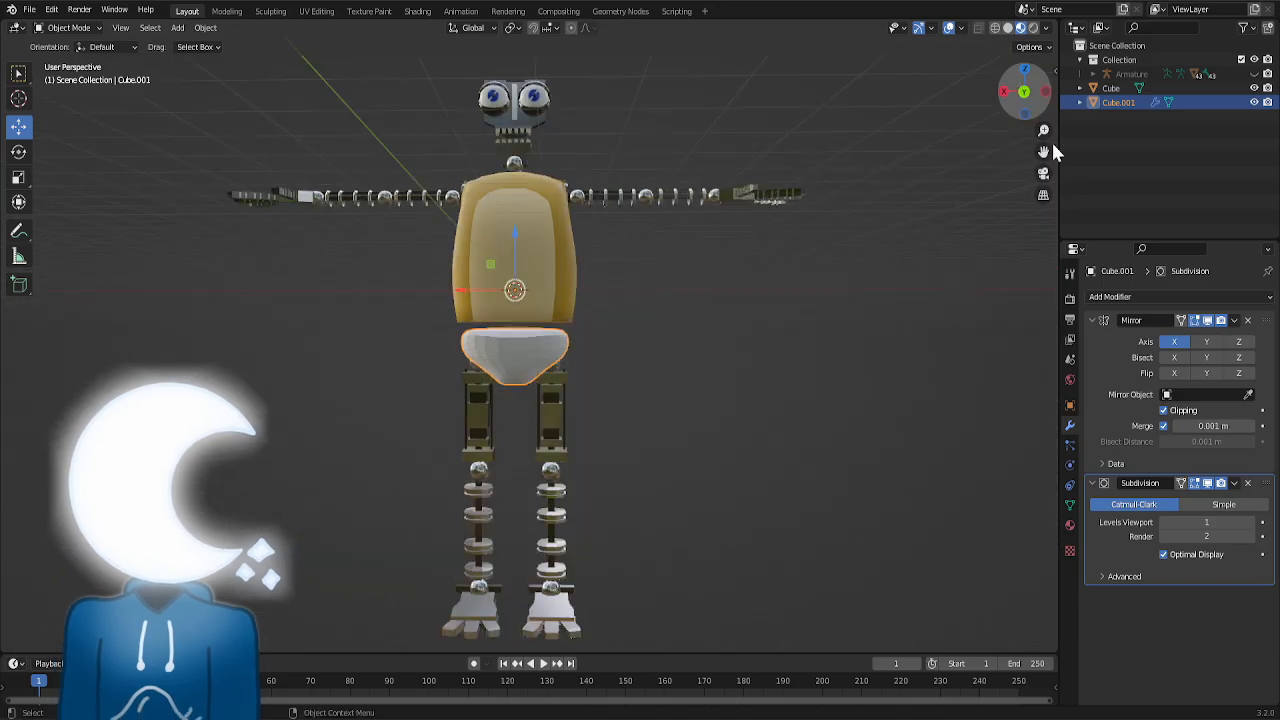
{"action": "left_click", "coordinate": [1234, 321]}
{"action": "left_click", "coordinate": [1232, 338]}
{"action": "left_click", "coordinate": [1234, 322]}
{"action": "left_click", "coordinate": [1229, 339]}
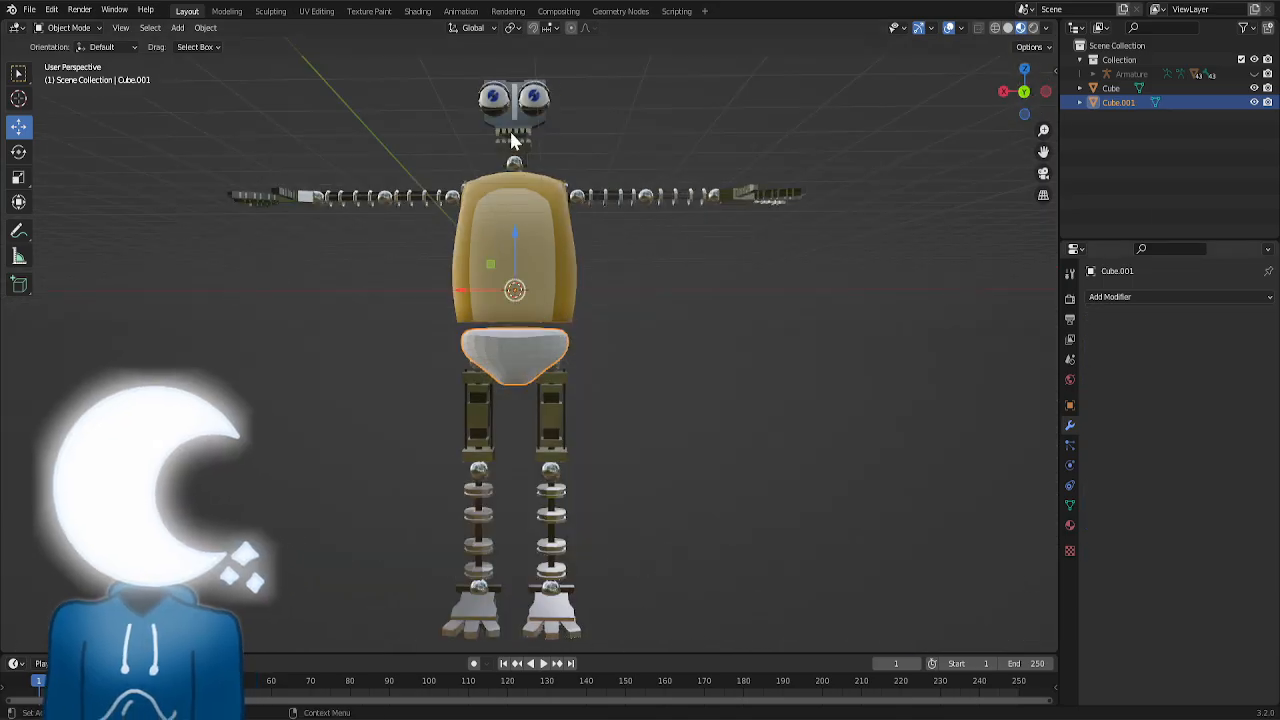
- Scale the whole pelvis mesh down slightly in Edit Mode of the Modeling workspace
{"action": "left_click", "coordinate": [227, 11]}
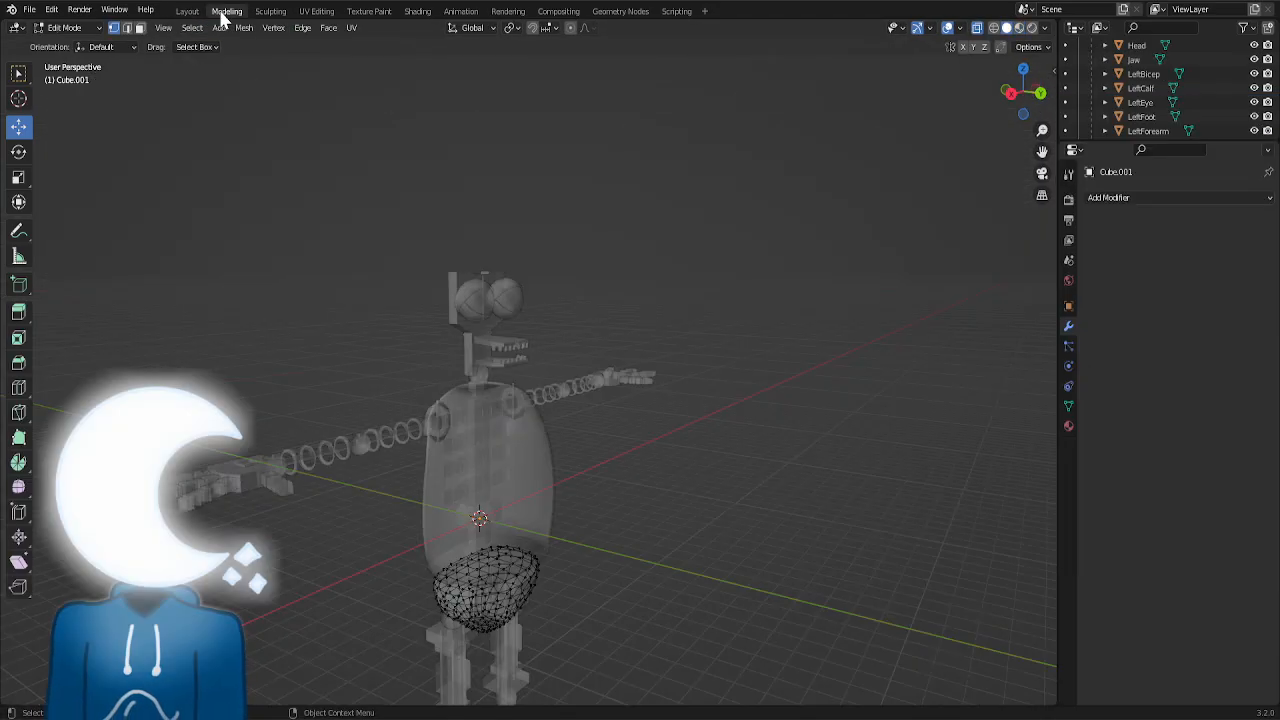
{"action": "left_click", "coordinate": [1040, 93]}
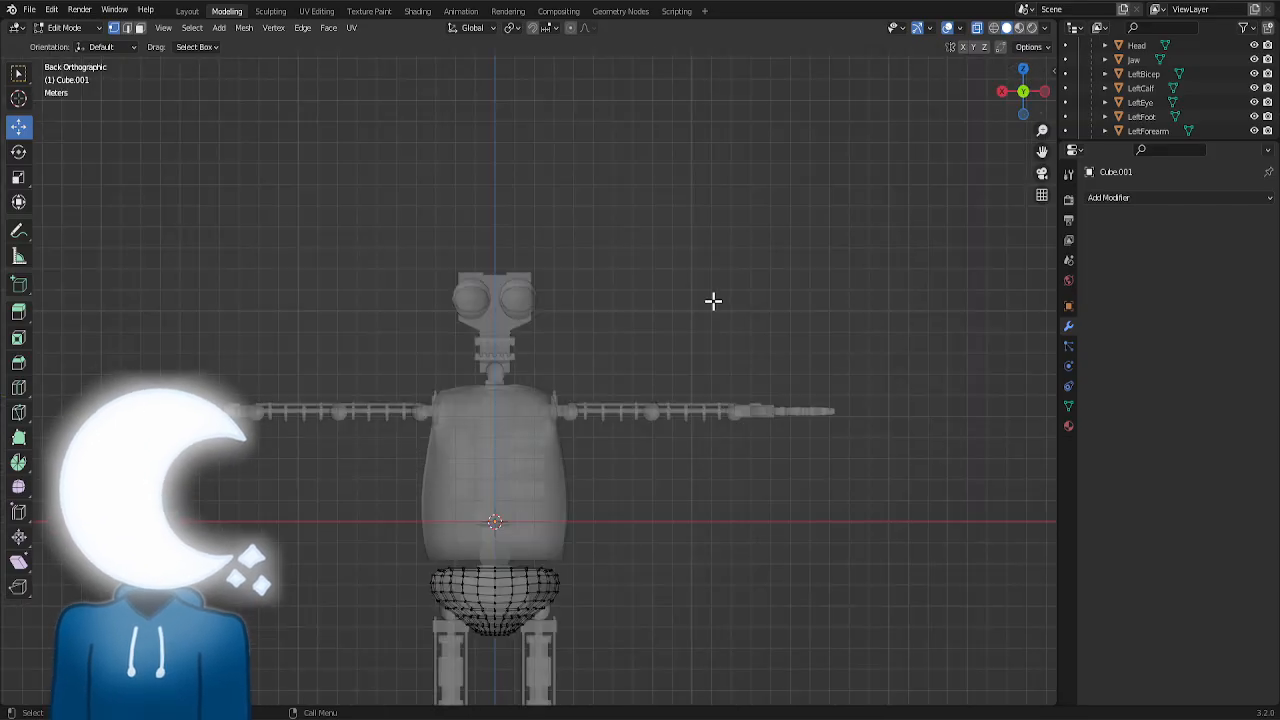
{"action": "key", "text": "a"}
{"action": "key", "text": "s"}
{"action": "left_click", "coordinate": [723, 449]}
{"action": "left_click", "coordinate": [723, 447]}
{"action": "middle_click_drag", "start_coordinate": [706, 403], "coordinate": [763, 446]}
- Turn off X-ray, hide the torso object and switch to face selection
{"action": "left_click", "coordinate": [977, 28]}
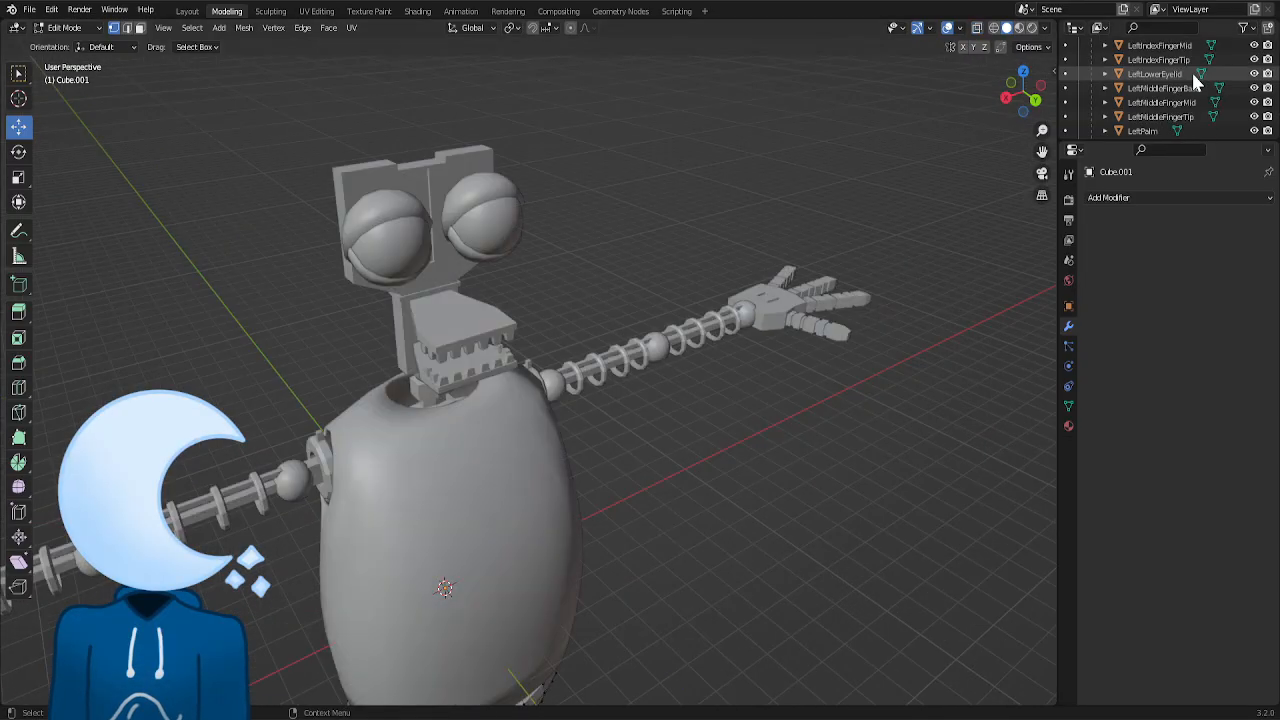
{"action": "scroll", "coordinate": [1194, 83], "scroll_direction": "up", "scroll_amount": 10}
{"action": "left_click", "coordinate": [1254, 88]}
{"action": "scroll", "coordinate": [541, 524], "scroll_direction": "down", "scroll_amount": 2}
{"action": "left_click", "coordinate": [140, 28]}
- Delete the inner faces of the pelvis's flat top so the shell is open above, keeping the outer rim
{"action": "left_click", "coordinate": [1023, 71]}
{"action": "left_click_drag", "start_coordinate": [869, 257], "coordinate": [317, 511]}
{"action": "middle_click_drag", "start_coordinate": [420, 440], "coordinate": [520, 380]}
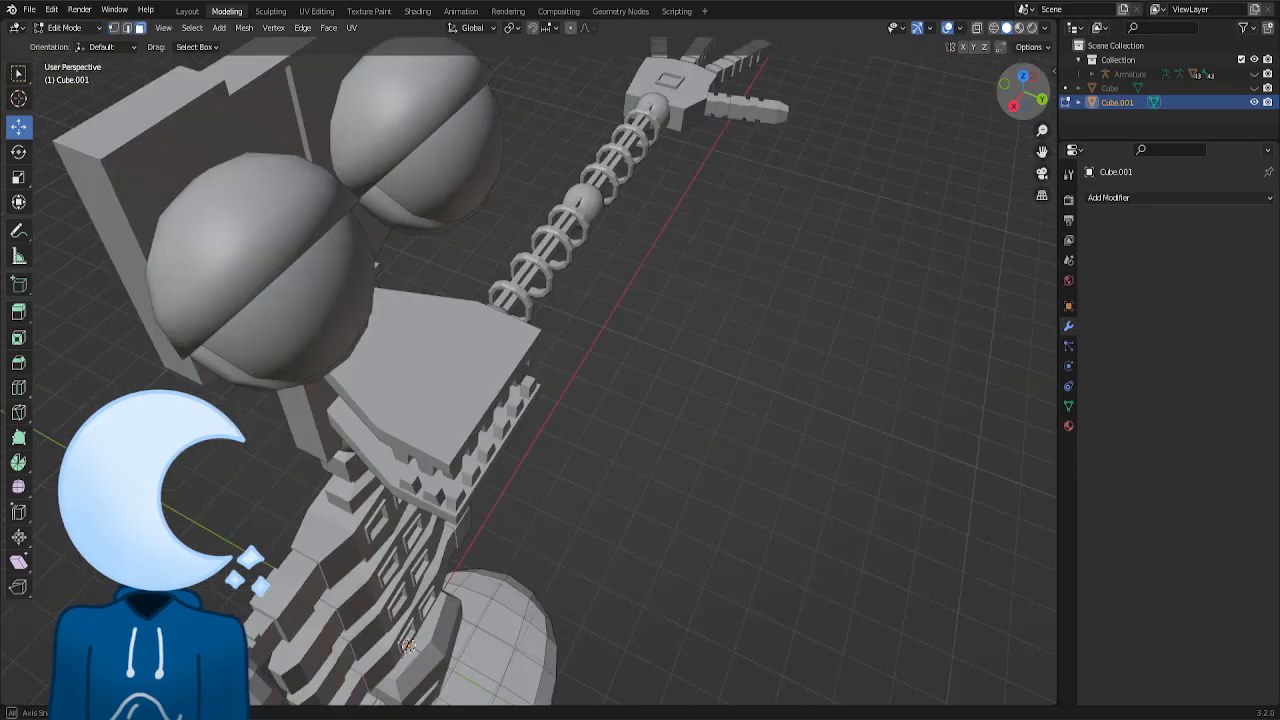
{"action": "left_click", "coordinate": [1024, 79]}
{"action": "left_click", "coordinate": [518, 468]}
{"action": "left_click", "coordinate": [543, 473], "text": "shift"}
{"action": "left_click", "coordinate": [602, 481], "text": "shift"}
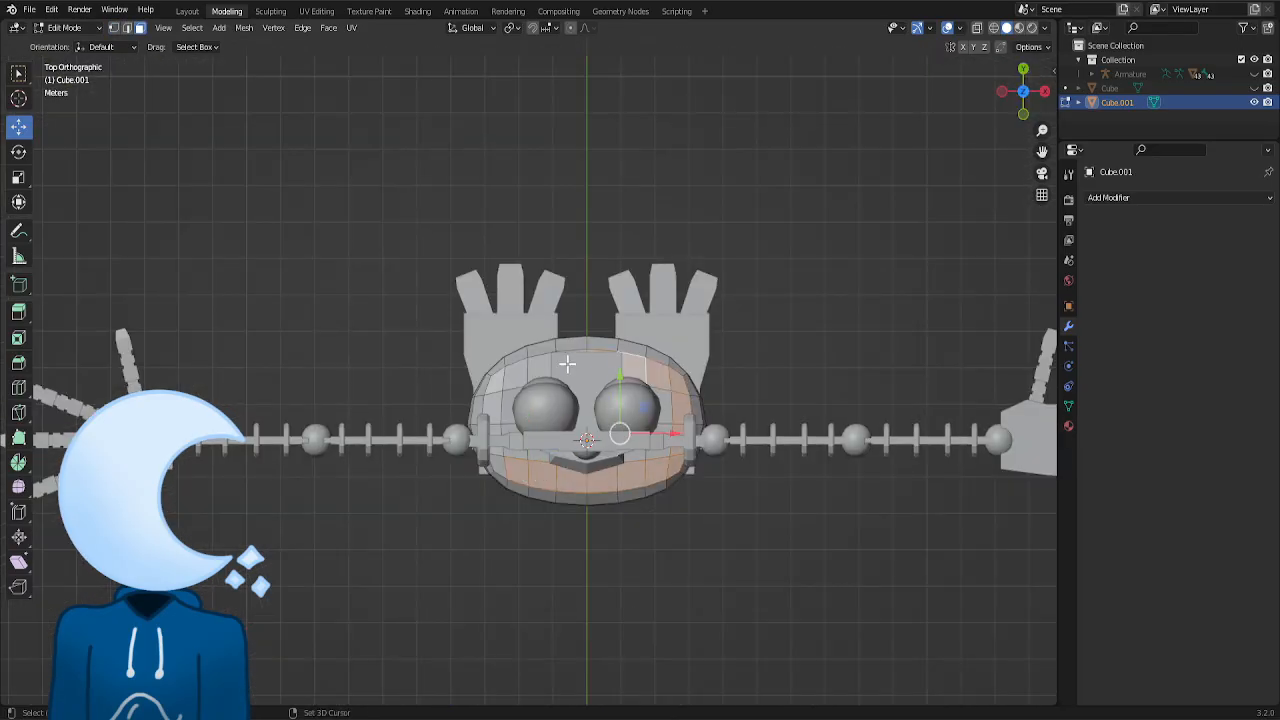
{"action": "left_click", "coordinate": [537, 368], "text": "shift"}
{"action": "left_click", "coordinate": [502, 417], "text": "shift"}
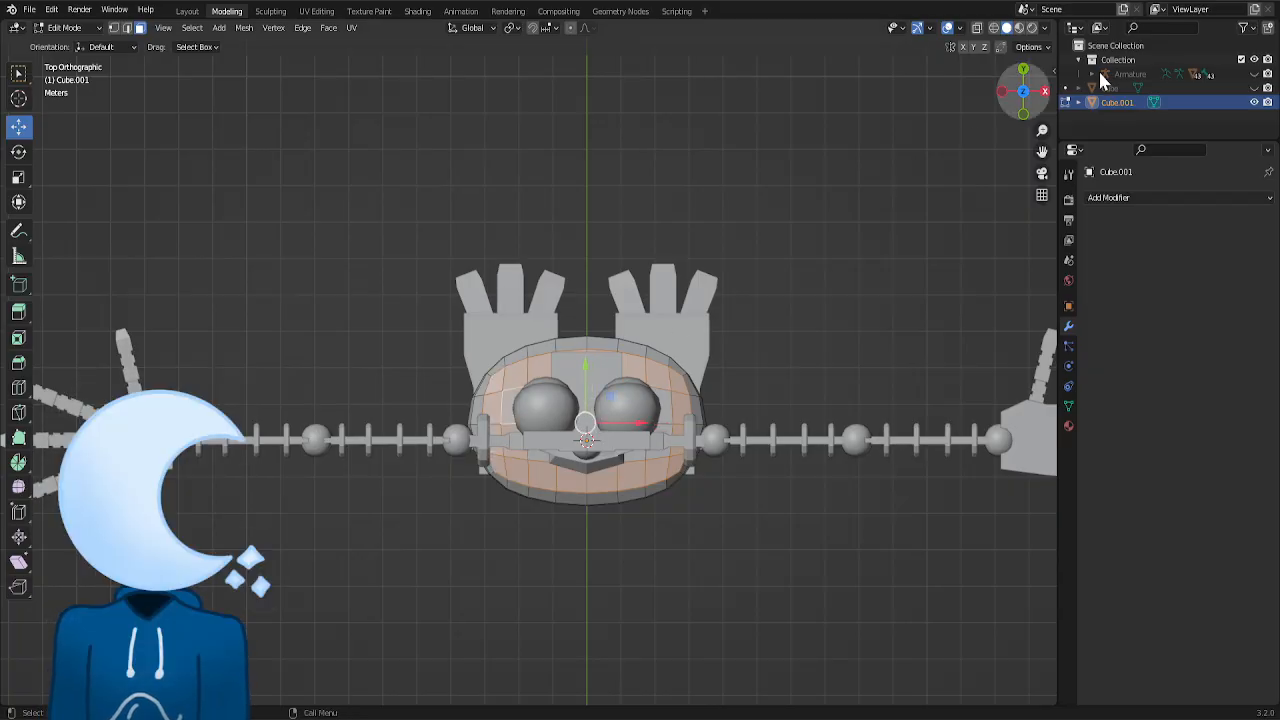
{"action": "left_click_drag", "start_coordinate": [1045, 82], "coordinate": [1015, 108]}
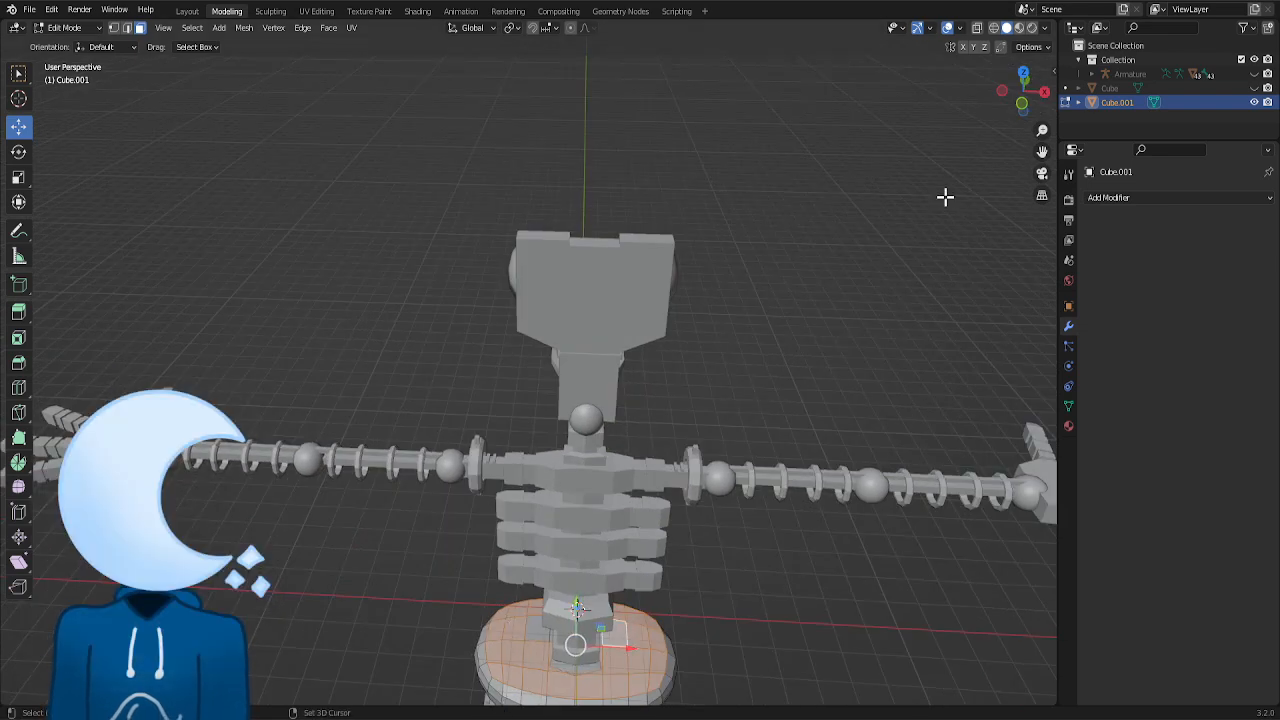
{"action": "left_click_drag", "start_coordinate": [1022, 97], "coordinate": [850, 103]}
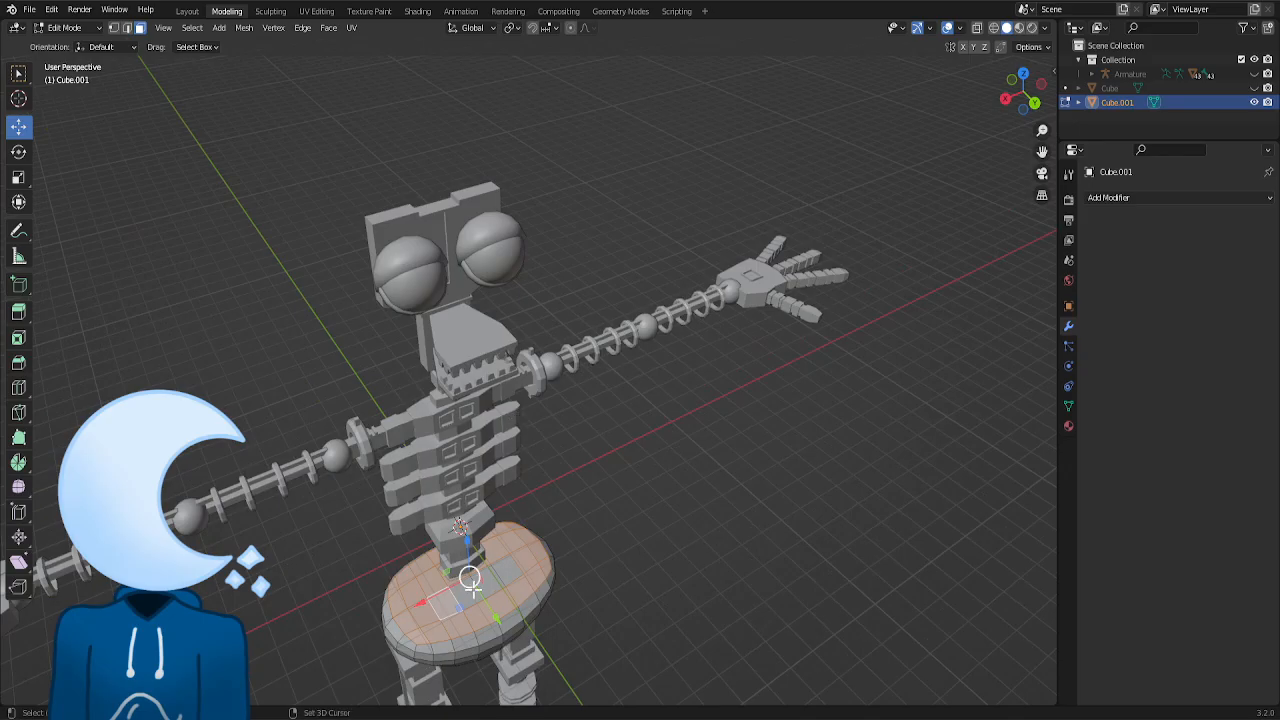
{"action": "key", "text": "ctrl+i"}
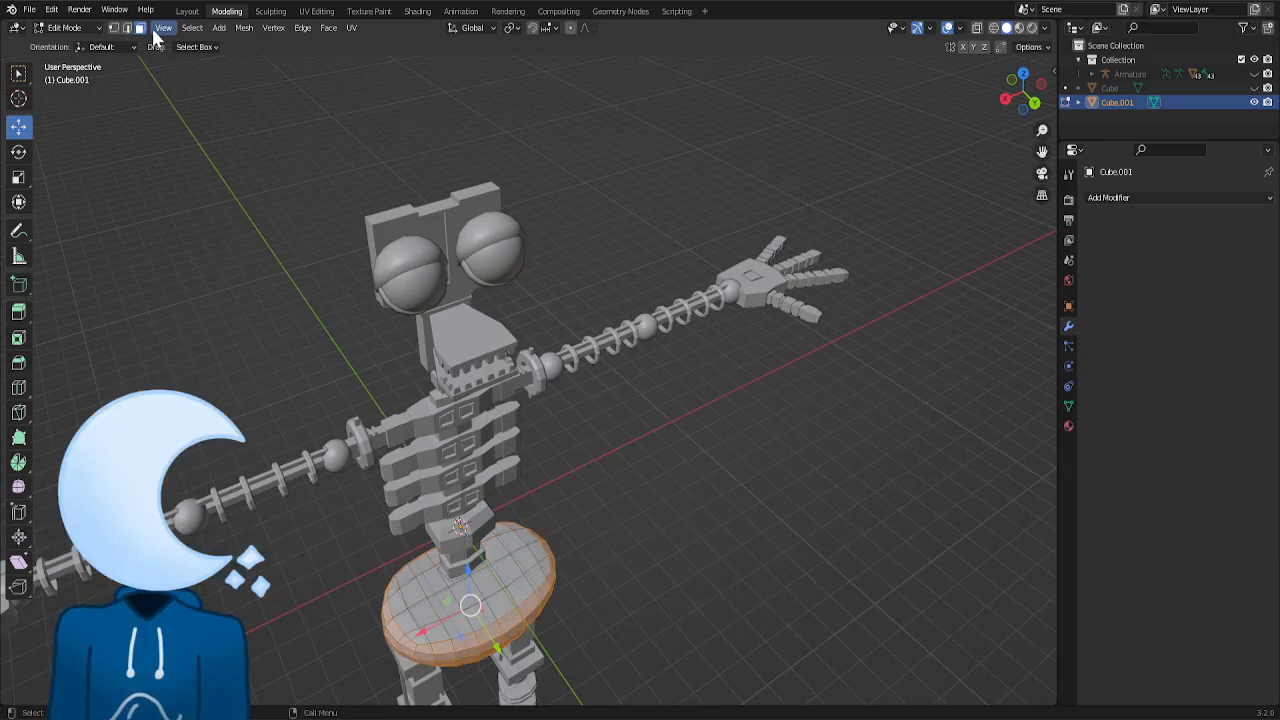
{"action": "key", "text": "ctrl+i"}
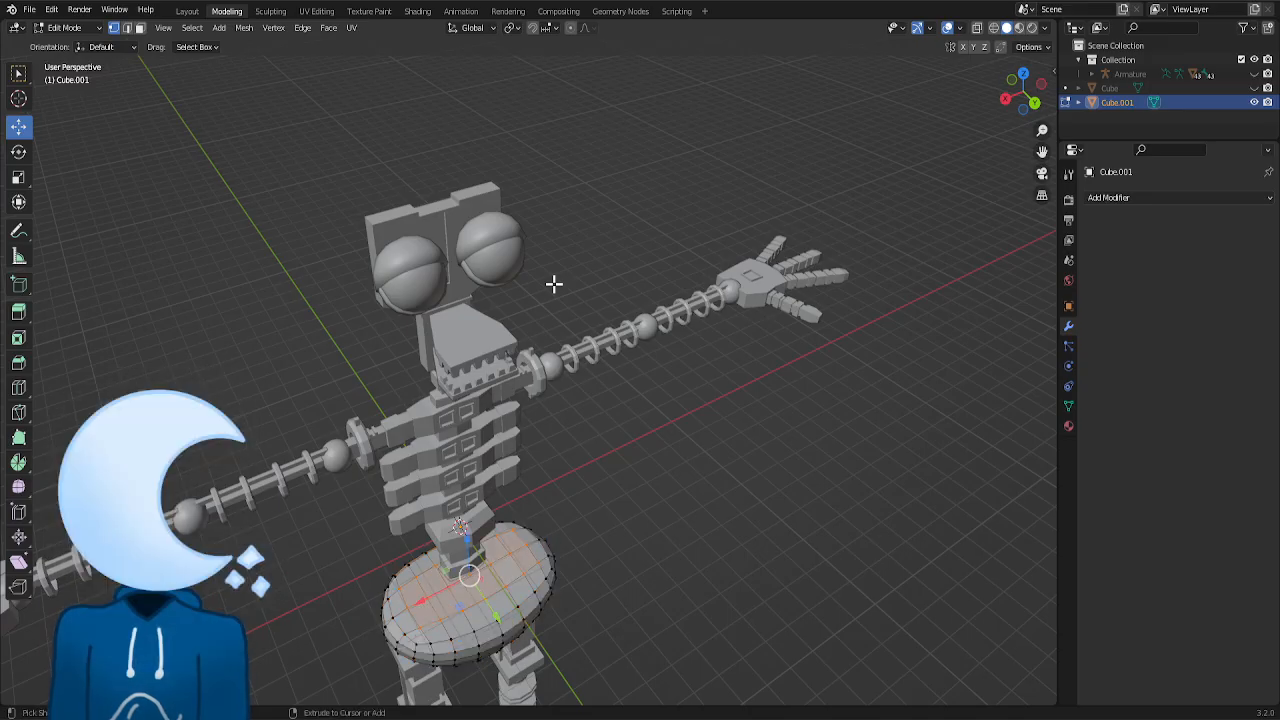
{"action": "key", "text": "x"}
{"action": "left_click", "coordinate": [537, 254]}
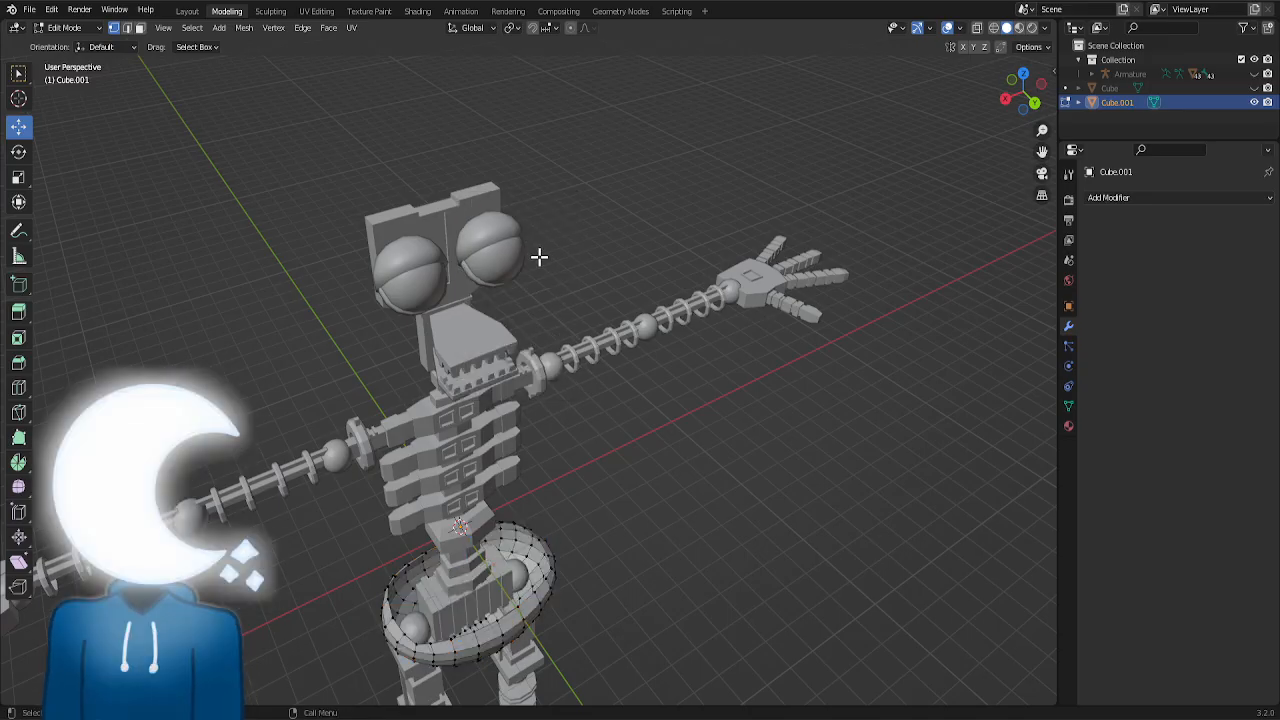
- Delete the vertices of one half of the pelvis, up to the center line in the back view
{"action": "scroll", "coordinate": [814, 211], "scroll_direction": "down", "scroll_amount": 2}
{"action": "left_click_drag", "start_coordinate": [1005, 91], "coordinate": [1031, 98]}
{"action": "left_click", "coordinate": [1027, 90]}
{"action": "scroll", "coordinate": [914, 241], "scroll_direction": "down", "scroll_amount": 1}
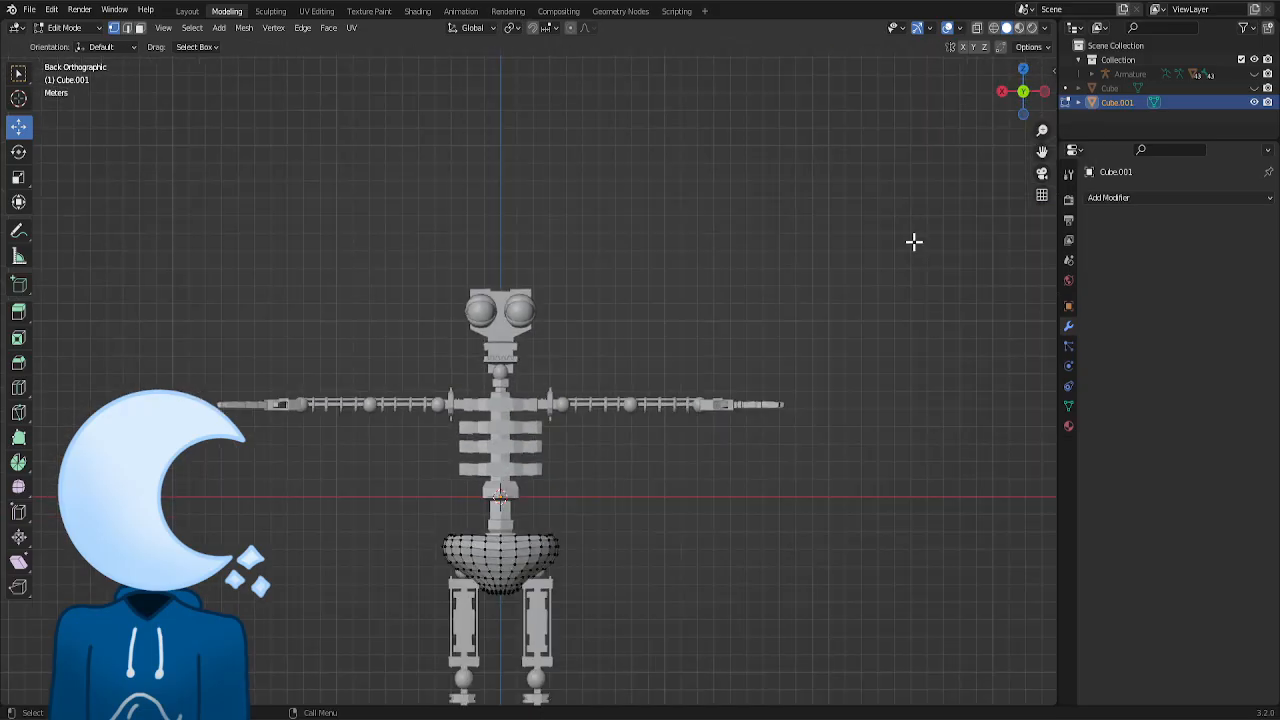
{"action": "left_click", "coordinate": [978, 29]}
{"action": "left_click_drag", "start_coordinate": [850, 333], "coordinate": [503, 698]}
{"action": "key", "text": "x"}
{"action": "left_click", "coordinate": [520, 500]}
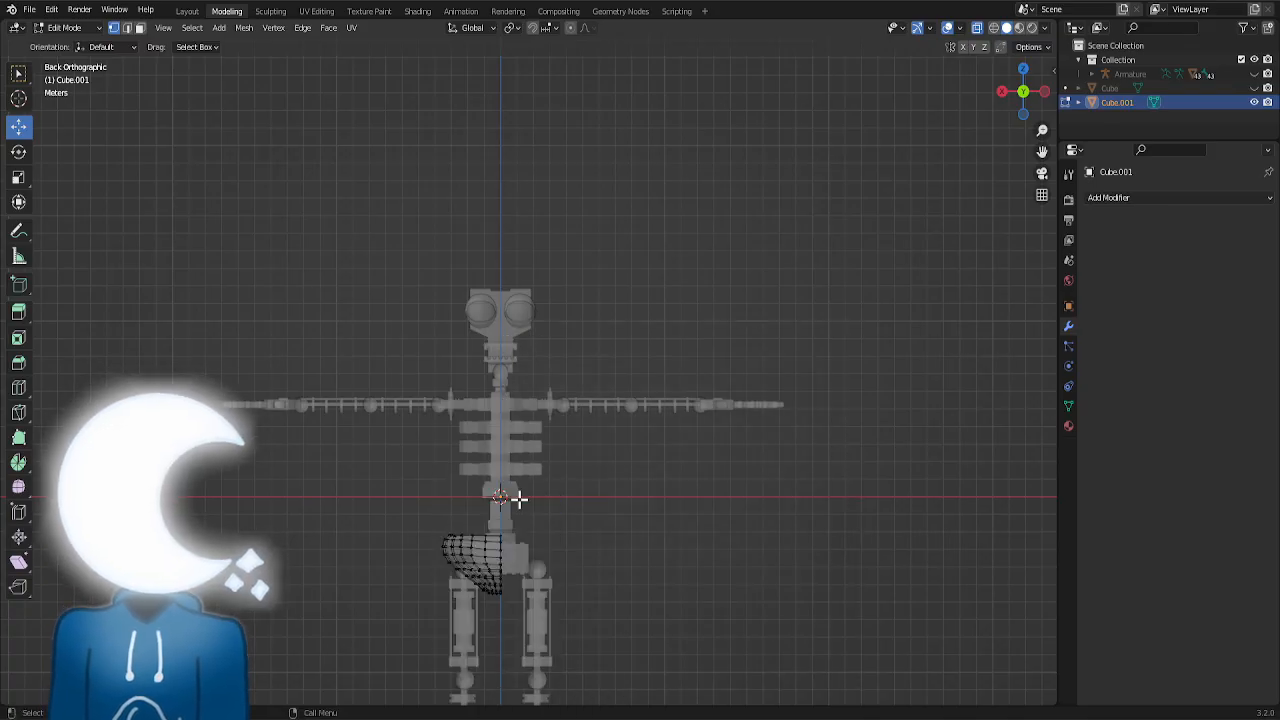
- Add a Mirror modifier on the X axis to the half pelvis and enable Clipping
{"action": "left_click", "coordinate": [1115, 197]}
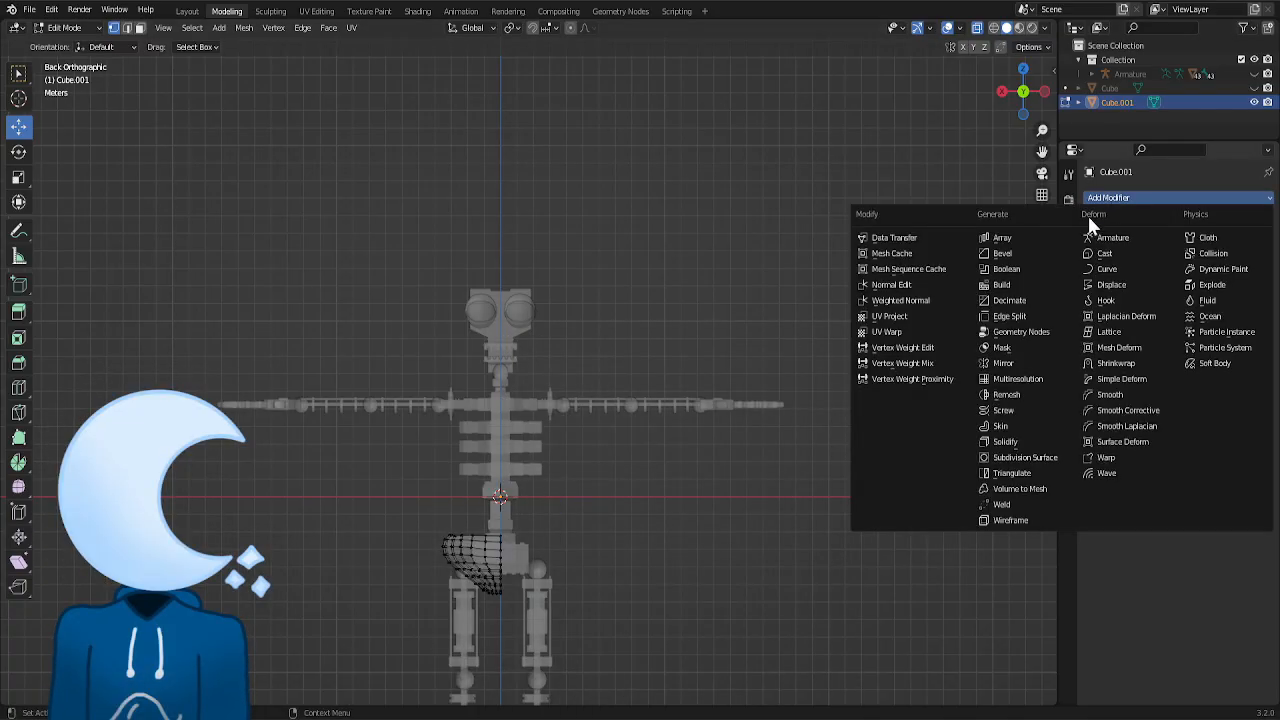
{"action": "left_click", "coordinate": [1010, 364]}
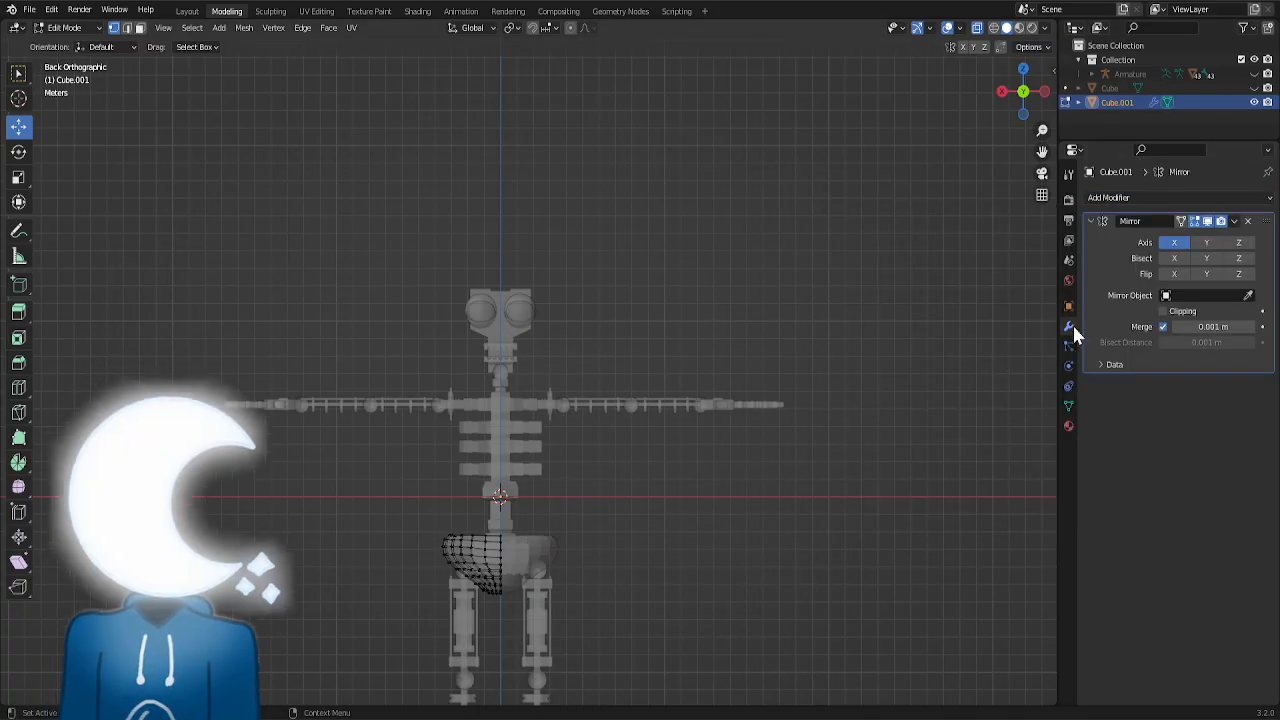
{"action": "left_click", "coordinate": [1178, 312]}
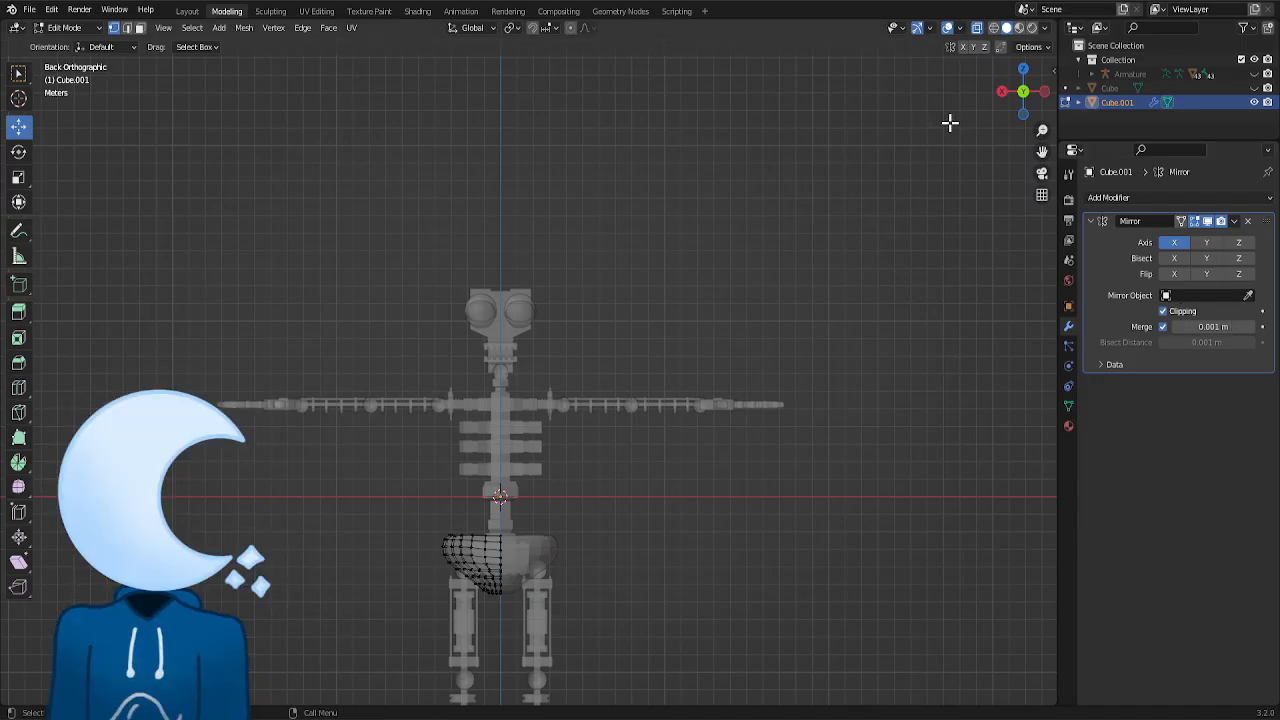
- Turn off X-ray, shade the pelvis smooth, and show the torso again in the Layout workspace
{"action": "left_click_drag", "start_coordinate": [1027, 93], "coordinate": [1220, 22]}
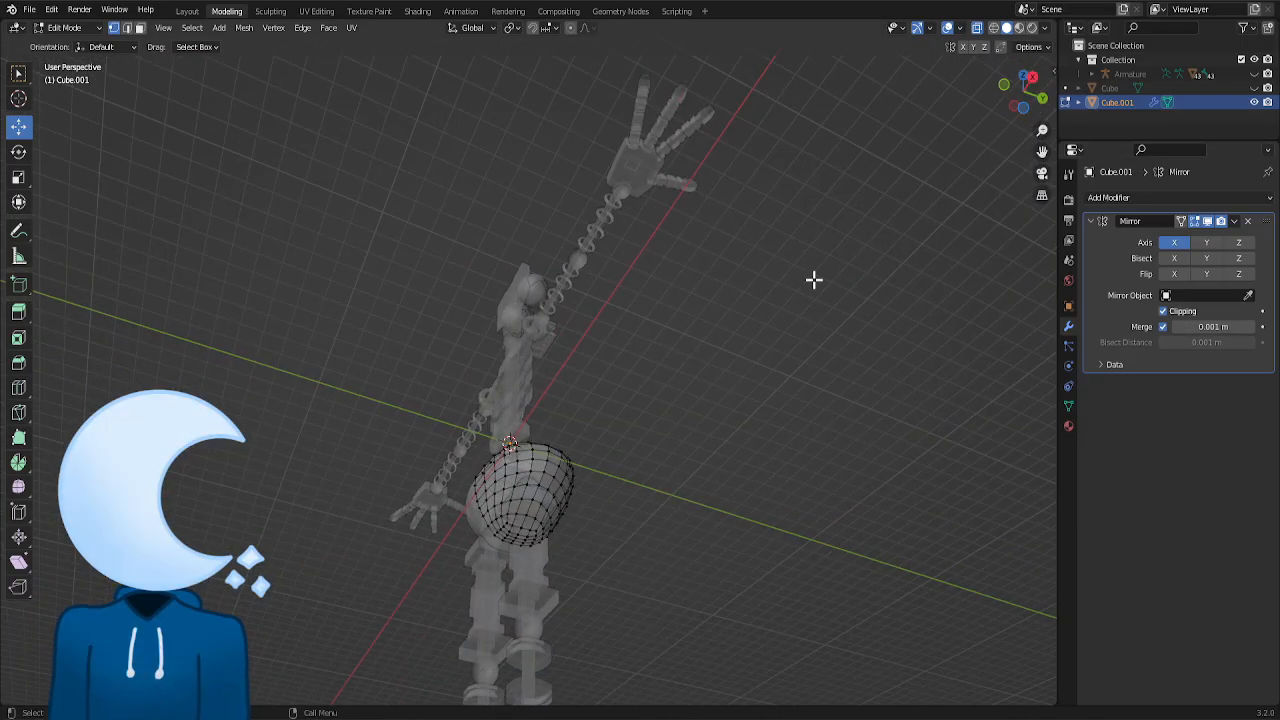
{"action": "scroll", "coordinate": [814, 280], "scroll_direction": "up", "scroll_amount": 6}
{"action": "scroll", "coordinate": [723, 409], "scroll_direction": "down", "scroll_amount": 3}
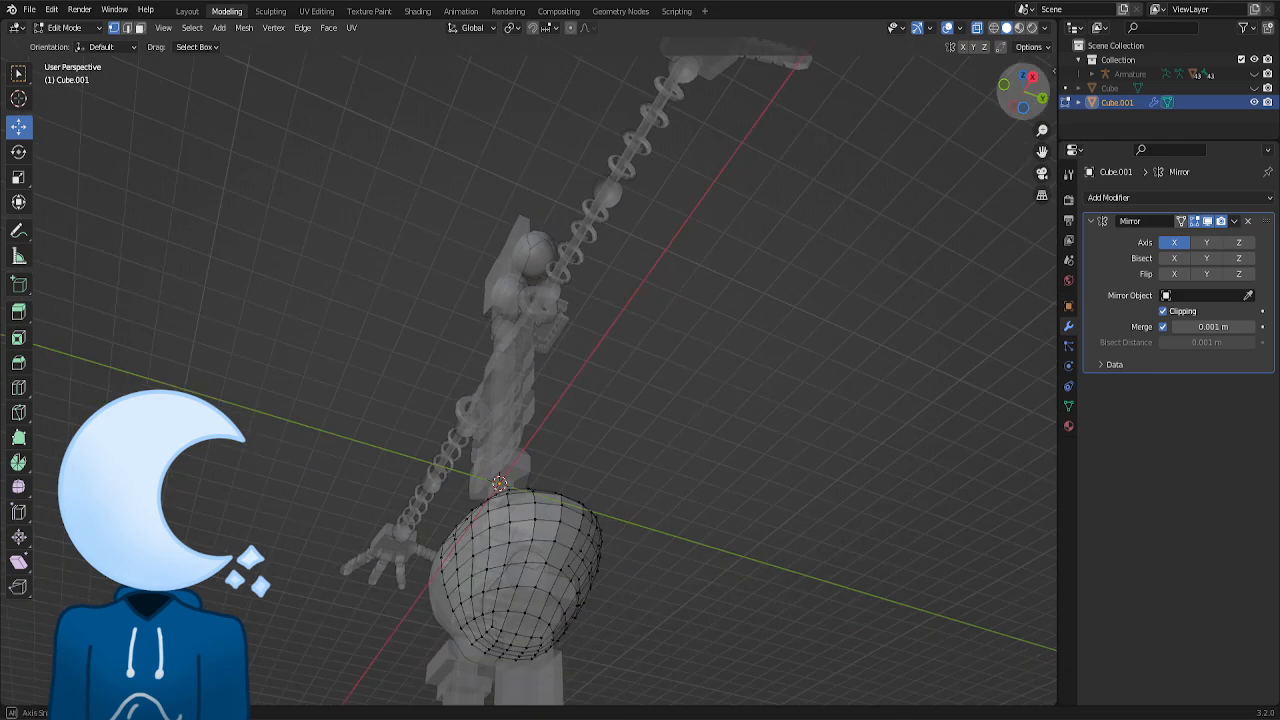
{"action": "left_click_drag", "start_coordinate": [1027, 93], "coordinate": [968, 84]}
{"action": "left_click", "coordinate": [977, 27]}
{"action": "left_click", "coordinate": [394, 588]}
{"action": "left_click", "coordinate": [523, 637]}
{"action": "key", "text": "ctrl+l"}
{"action": "left_click", "coordinate": [114, 28]}
{"action": "left_click", "coordinate": [329, 163]}
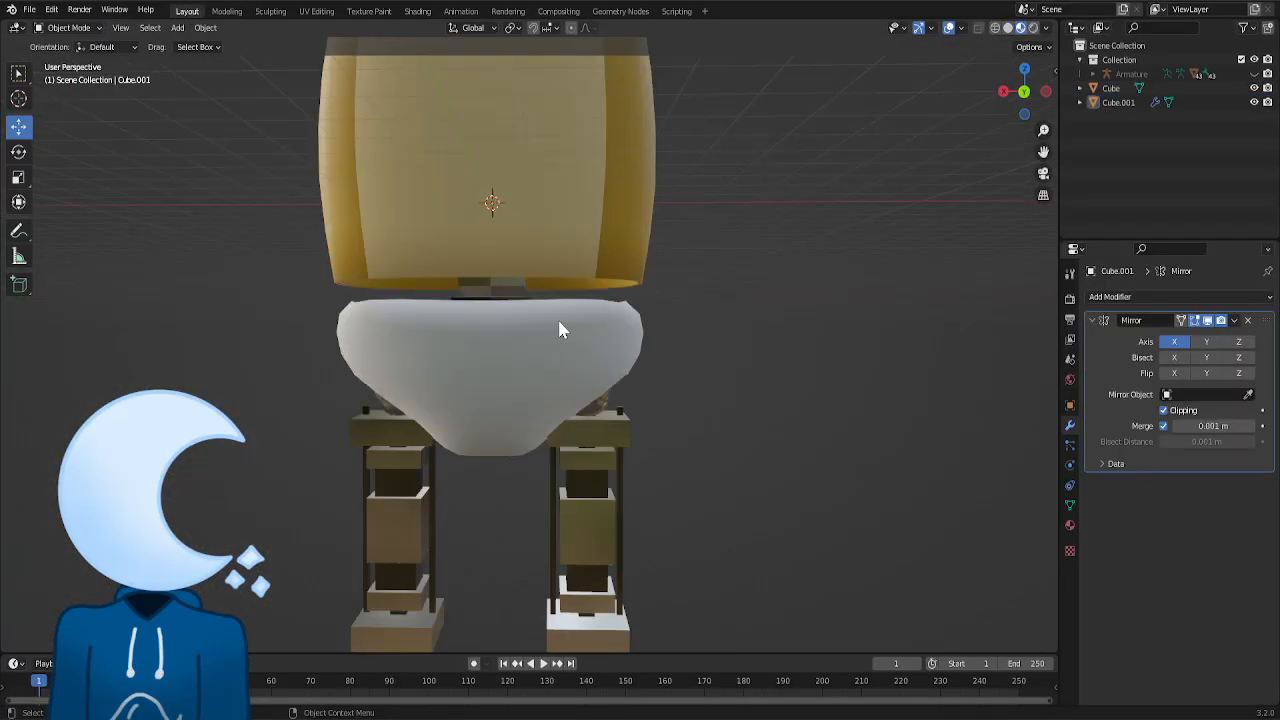
- Assign the existing YellowFur material to the pelvis
{"action": "left_click", "coordinate": [560, 330]}
{"action": "left_click", "coordinate": [1070, 525]}
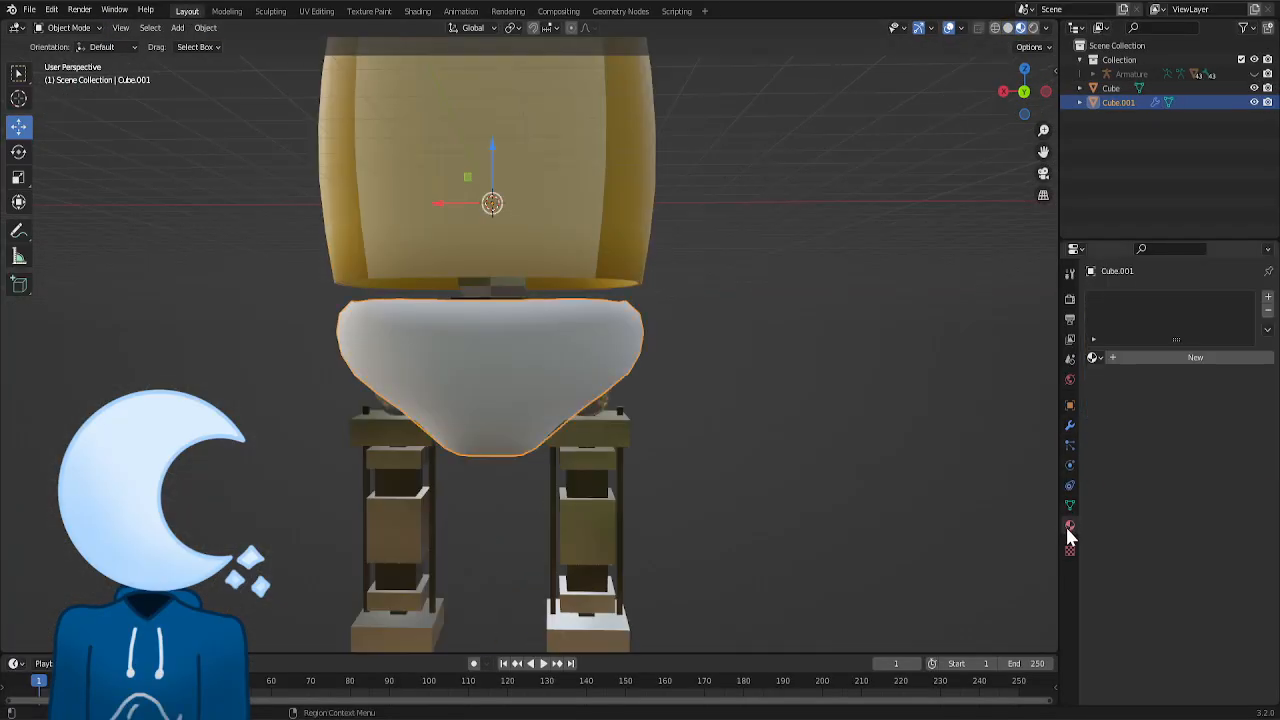
{"action": "left_click", "coordinate": [1094, 358]}
{"action": "left_click", "coordinate": [1125, 447]}
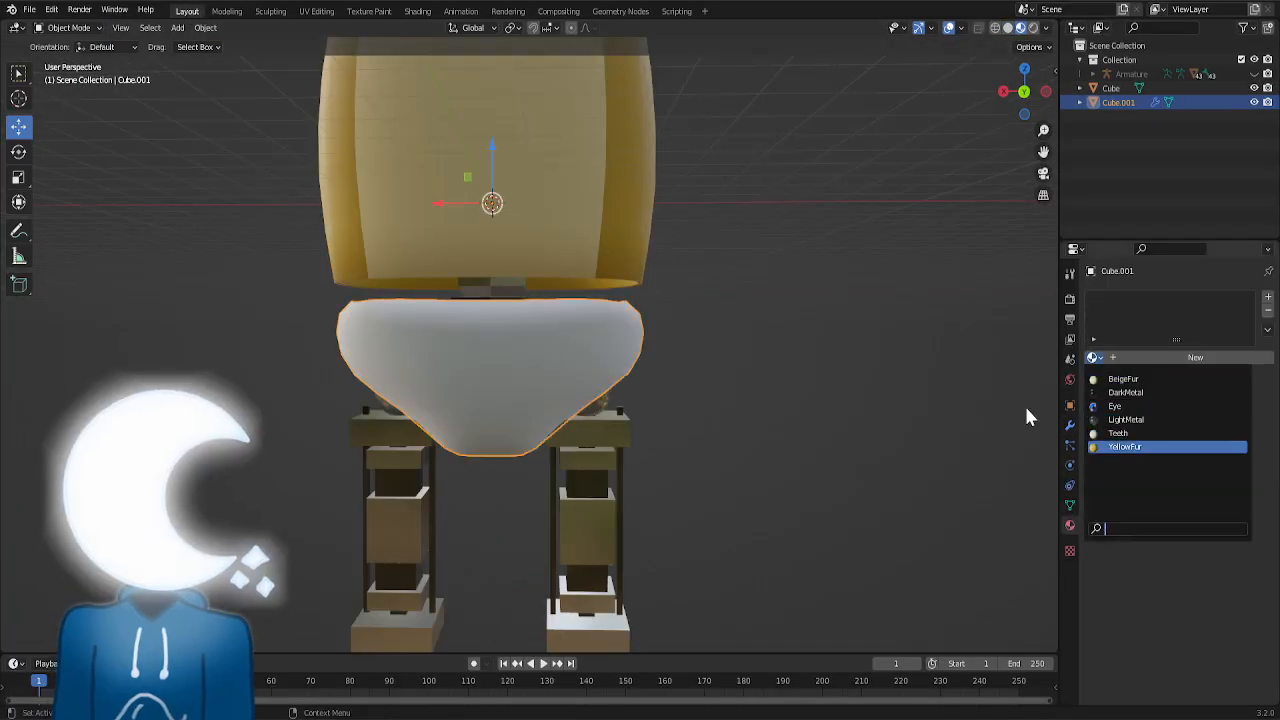
{"action": "scroll", "coordinate": [738, 288], "scroll_direction": "down", "scroll_amount": 3}
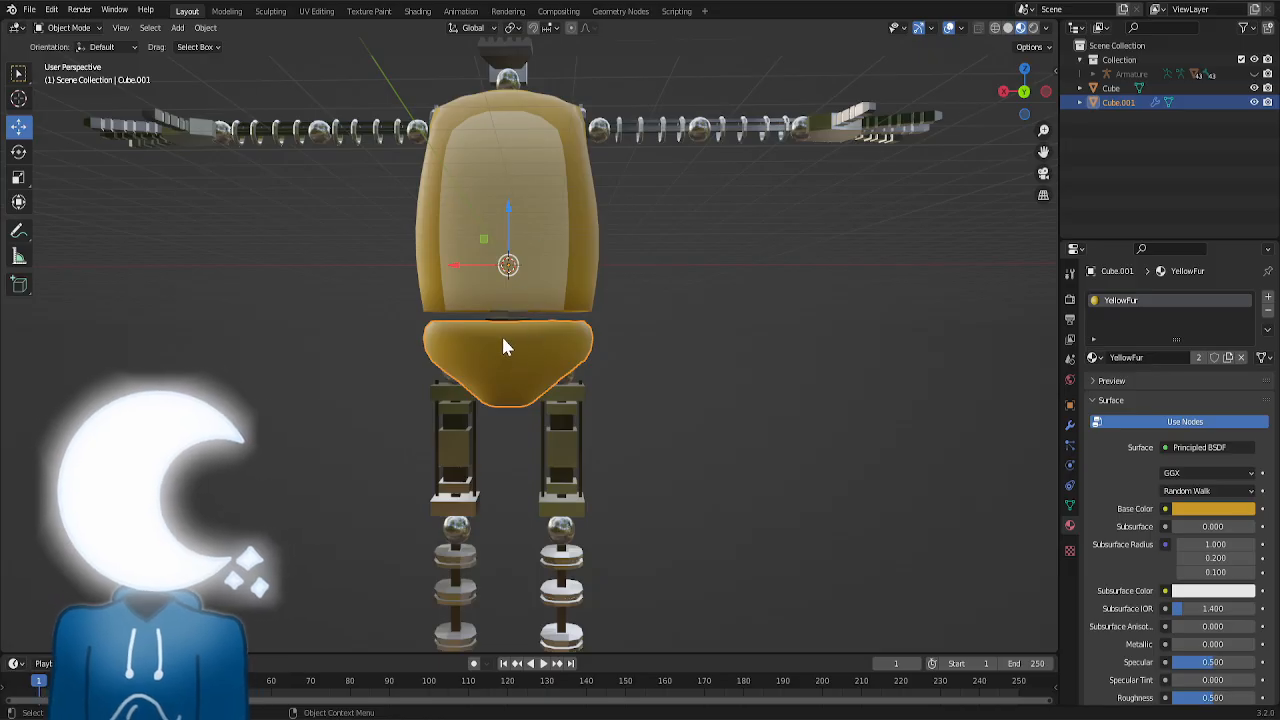
- Add a Solidify modifier to the pelvis with an offset of 1 and a thickness of 0.11 m
{"action": "left_click", "coordinate": [226, 12]}
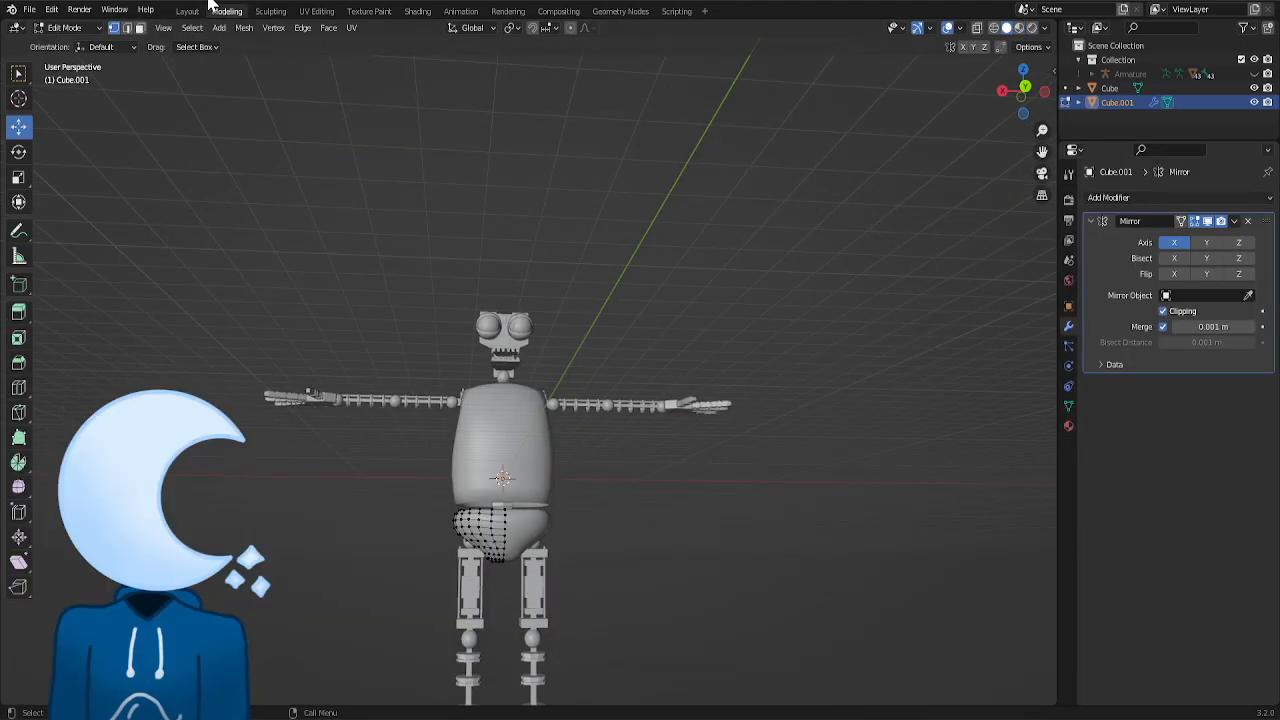
{"action": "left_click", "coordinate": [189, 12]}
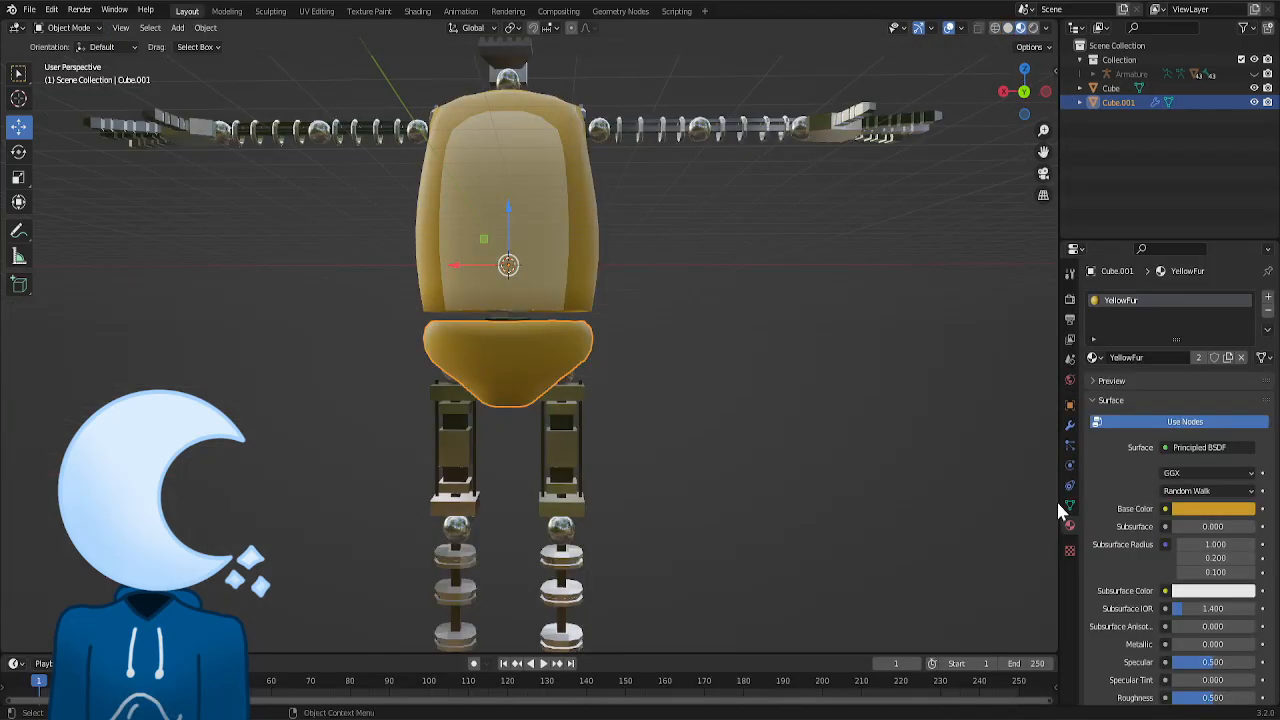
{"action": "left_click", "coordinate": [1069, 425]}
{"action": "left_click", "coordinate": [1121, 300]}
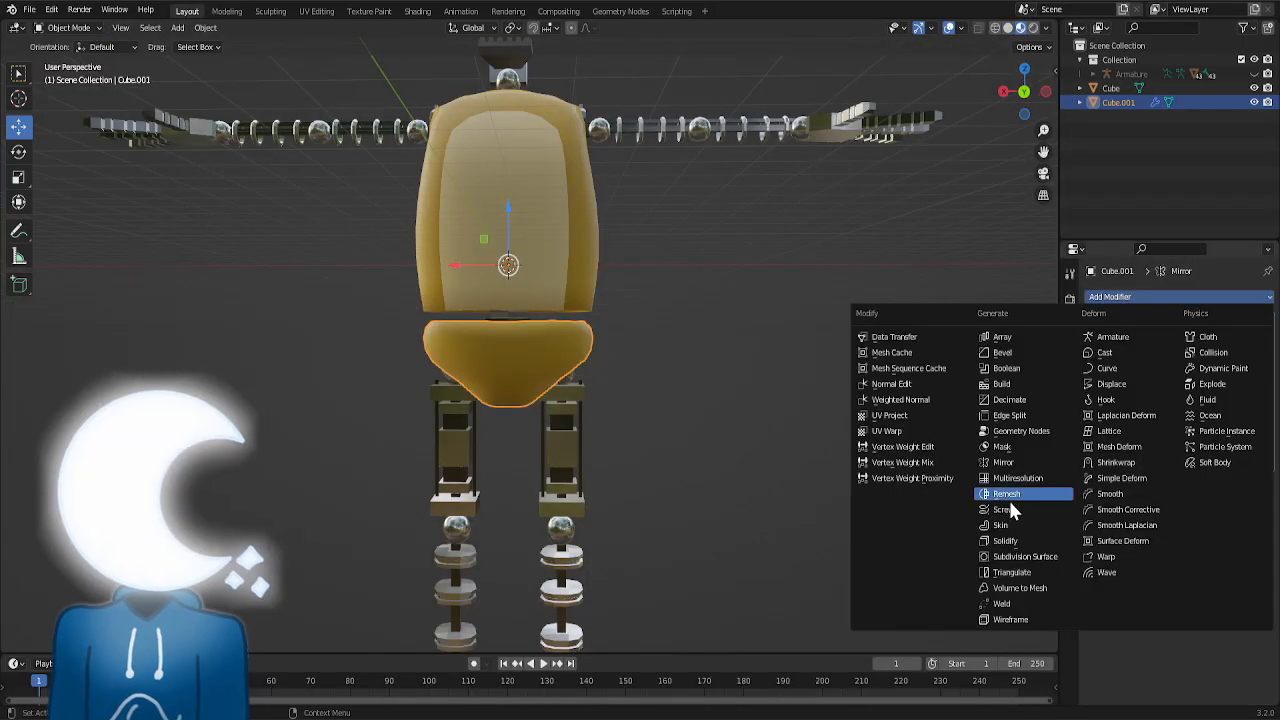
{"action": "left_click", "coordinate": [1020, 540]}
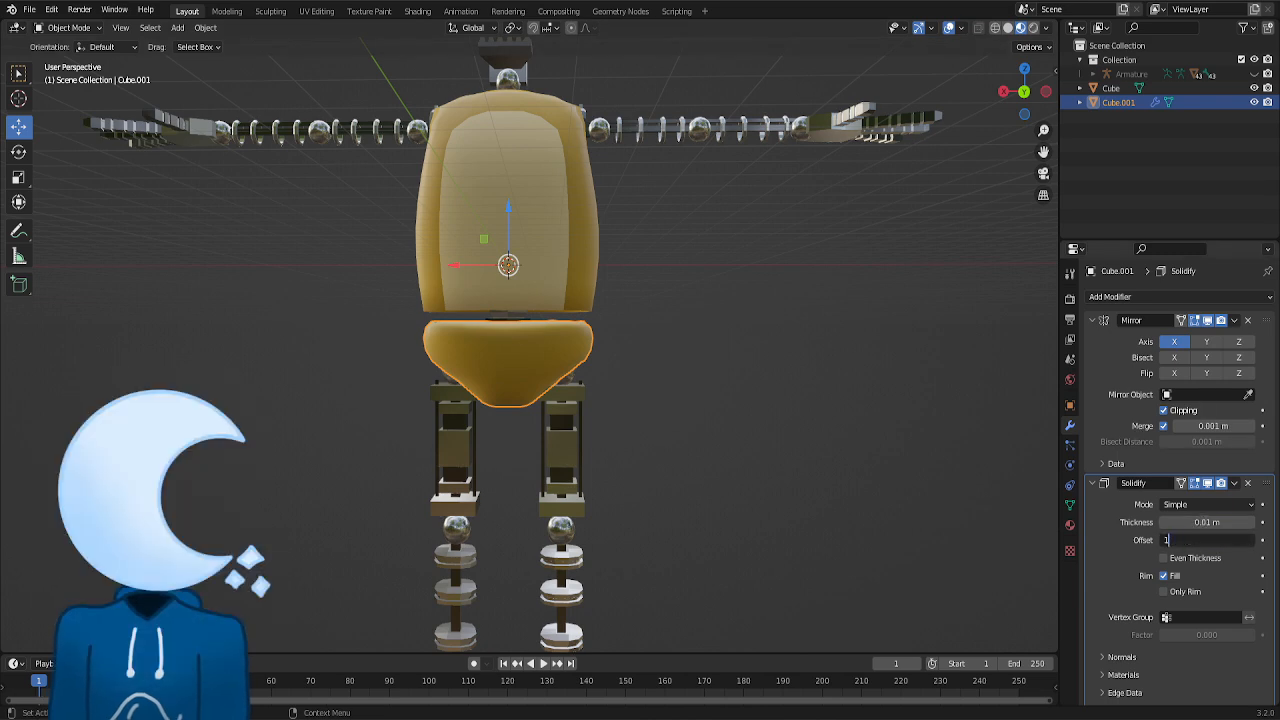
{"action": "key", "text": "Return"}
{"action": "type", "text": "0."}
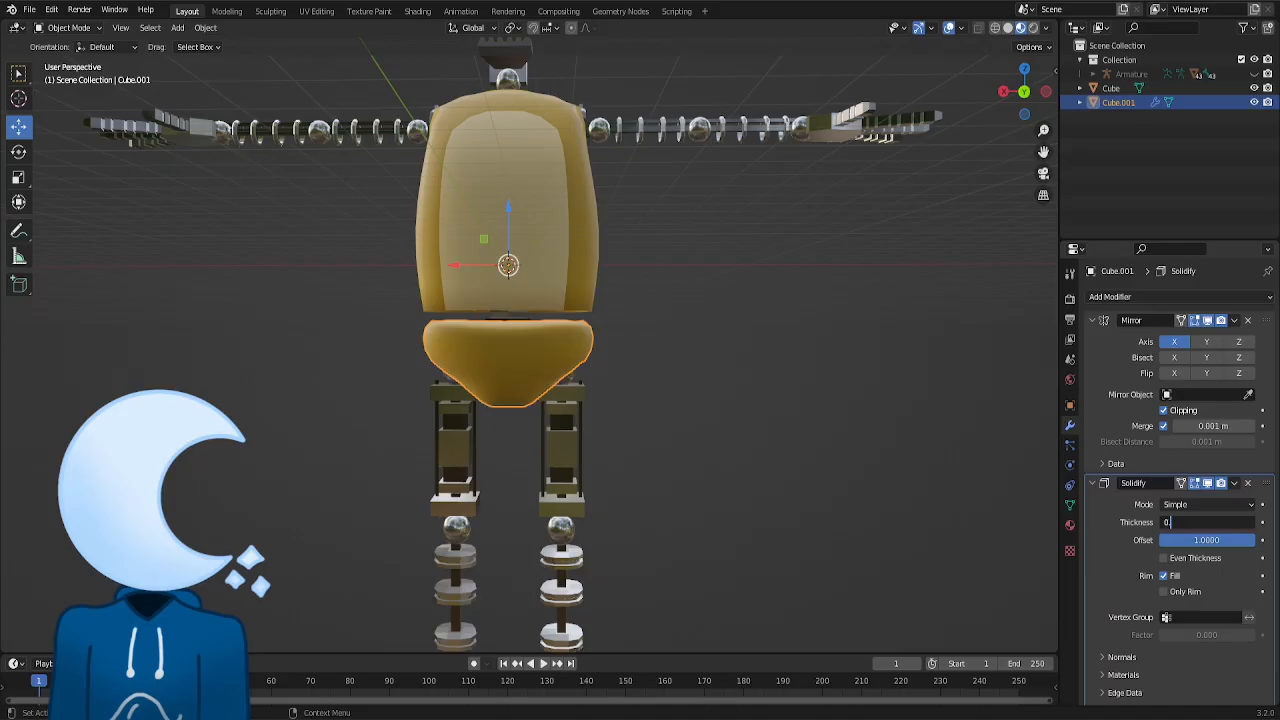
{"action": "type", "text": "0111"}
{"action": "key", "text": "Return"}
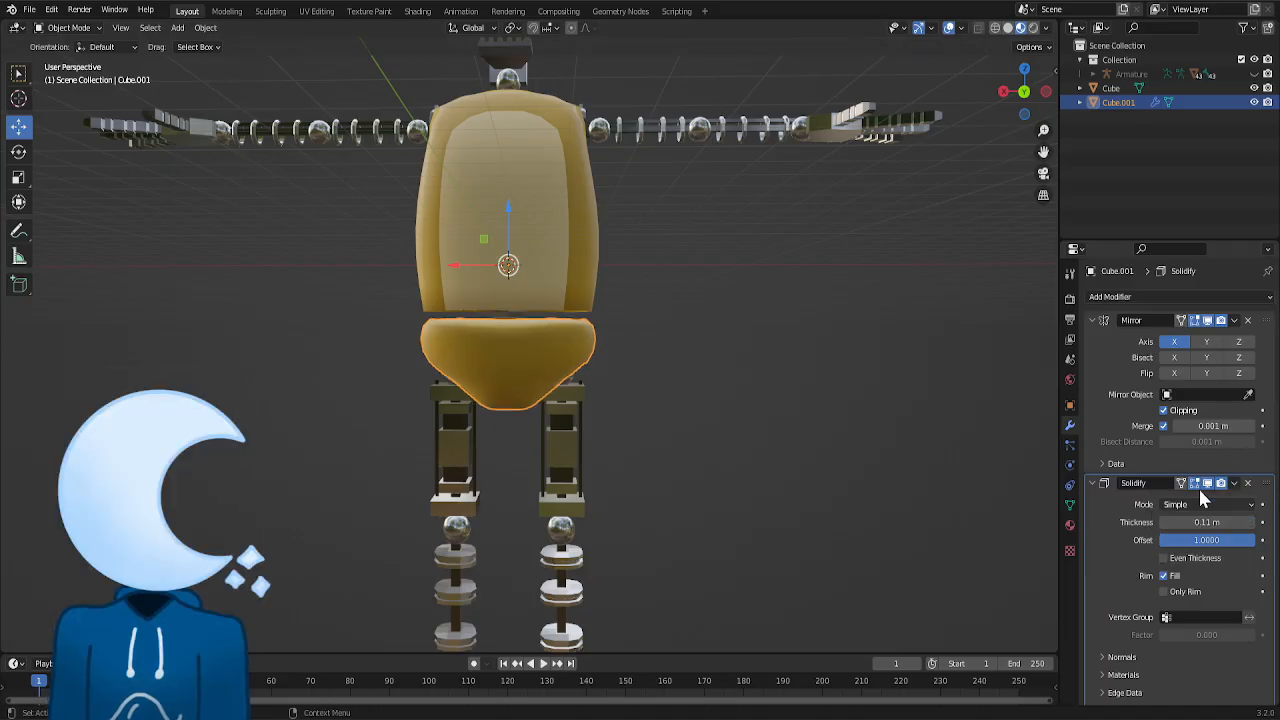
{"action": "left_click", "coordinate": [1233, 484]}
{"action": "left_click", "coordinate": [1200, 504]}
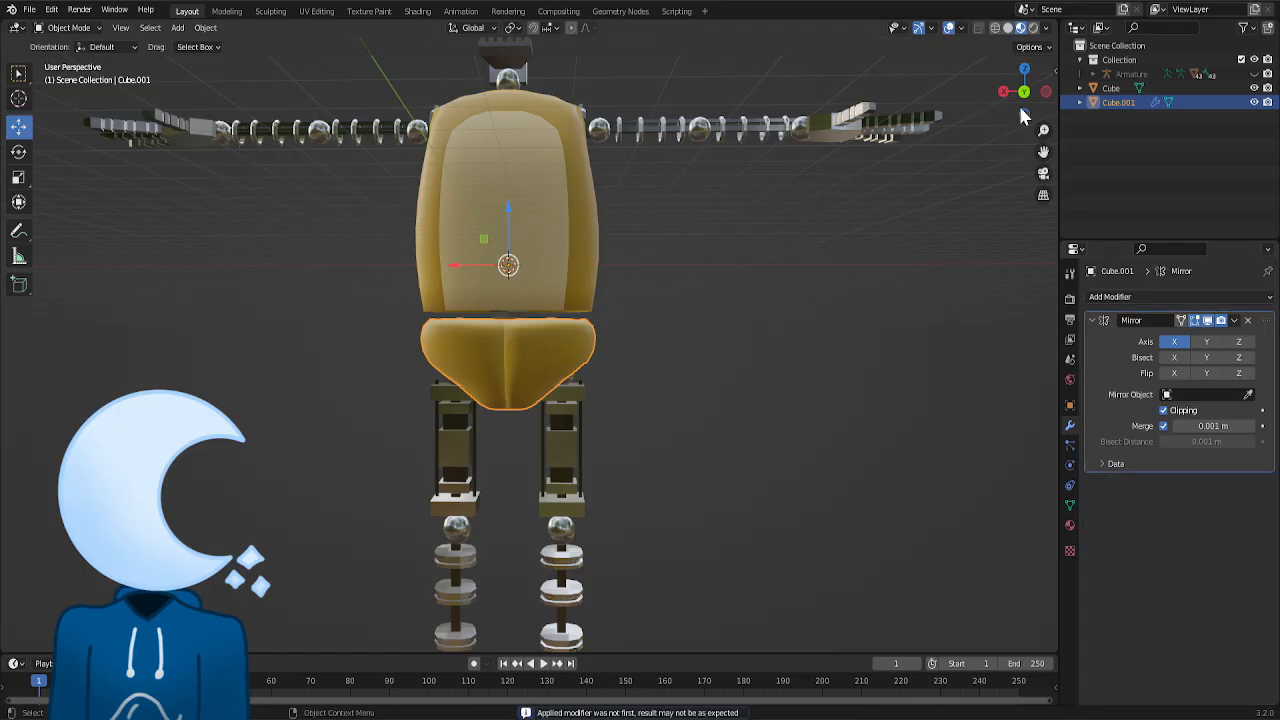
{"action": "key", "text": "ctrl+z"}
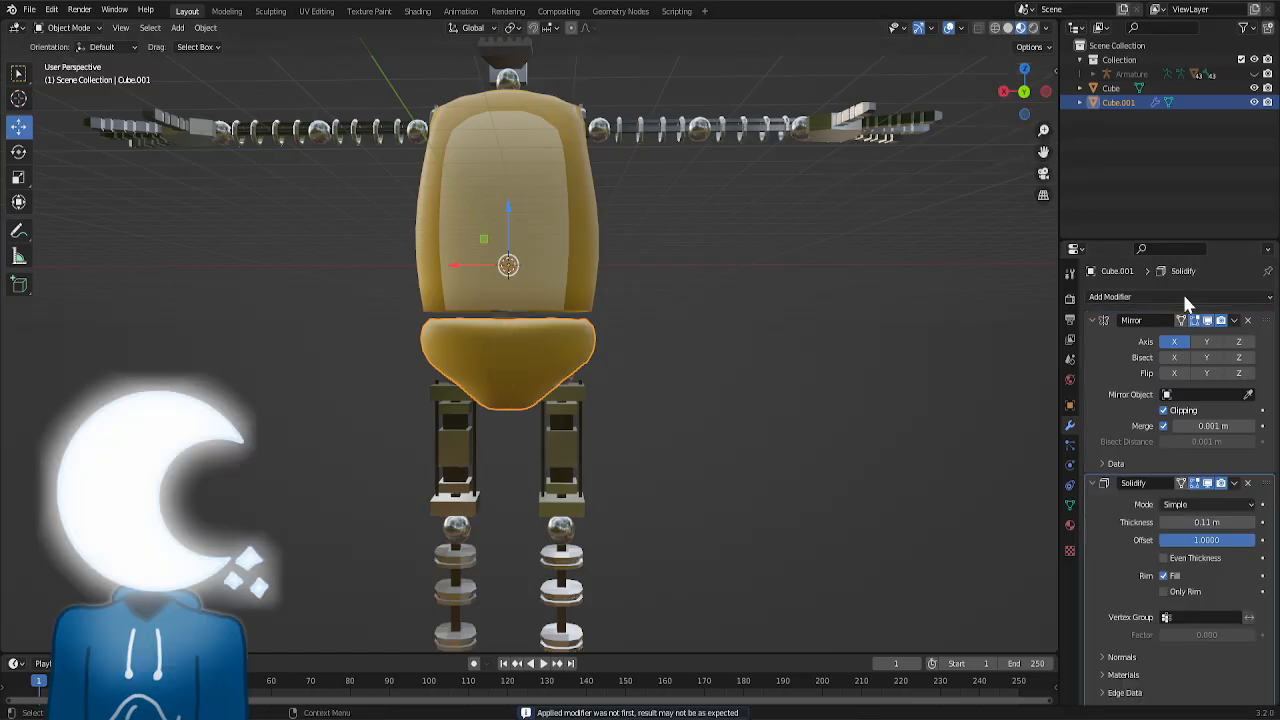
- Apply the pelvis's Mirror modifier
{"action": "left_click", "coordinate": [1233, 320]}
{"action": "left_click", "coordinate": [1237, 340]}
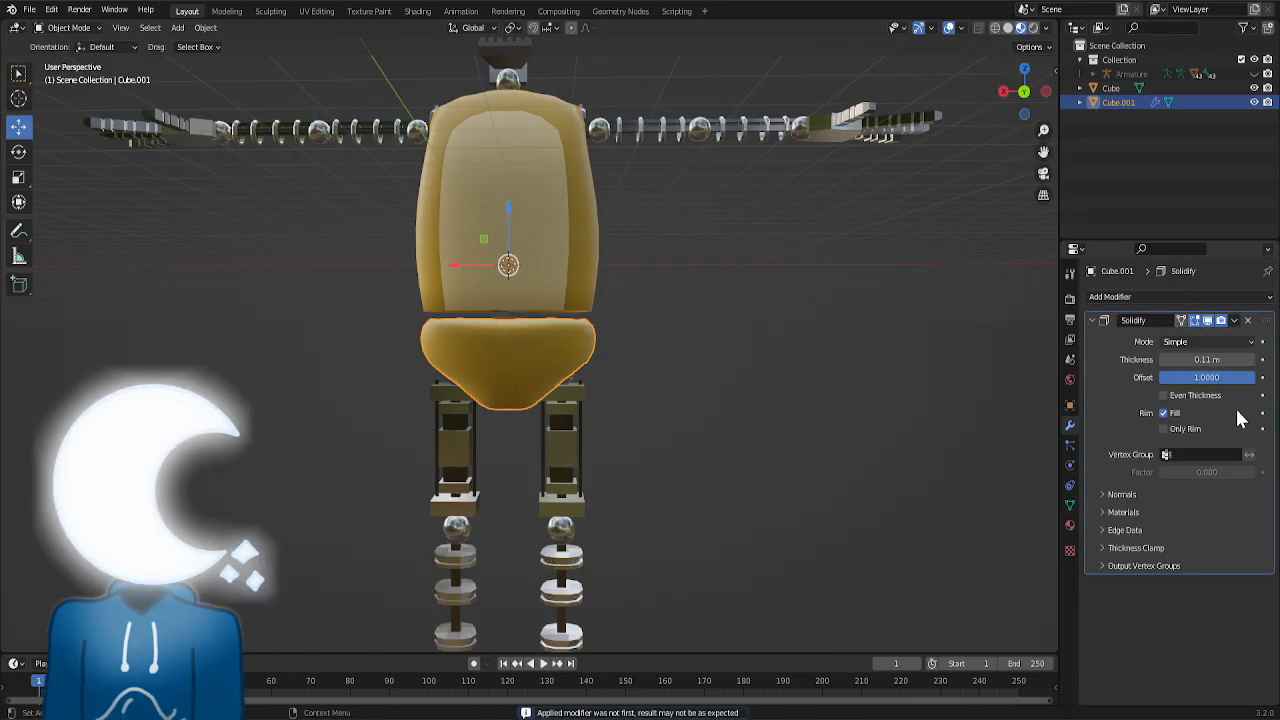
- Apply the pelvis's Solidify modifier and deselect the pelvis
{"action": "left_click", "coordinate": [1238, 318]}
{"action": "left_click", "coordinate": [1233, 320]}
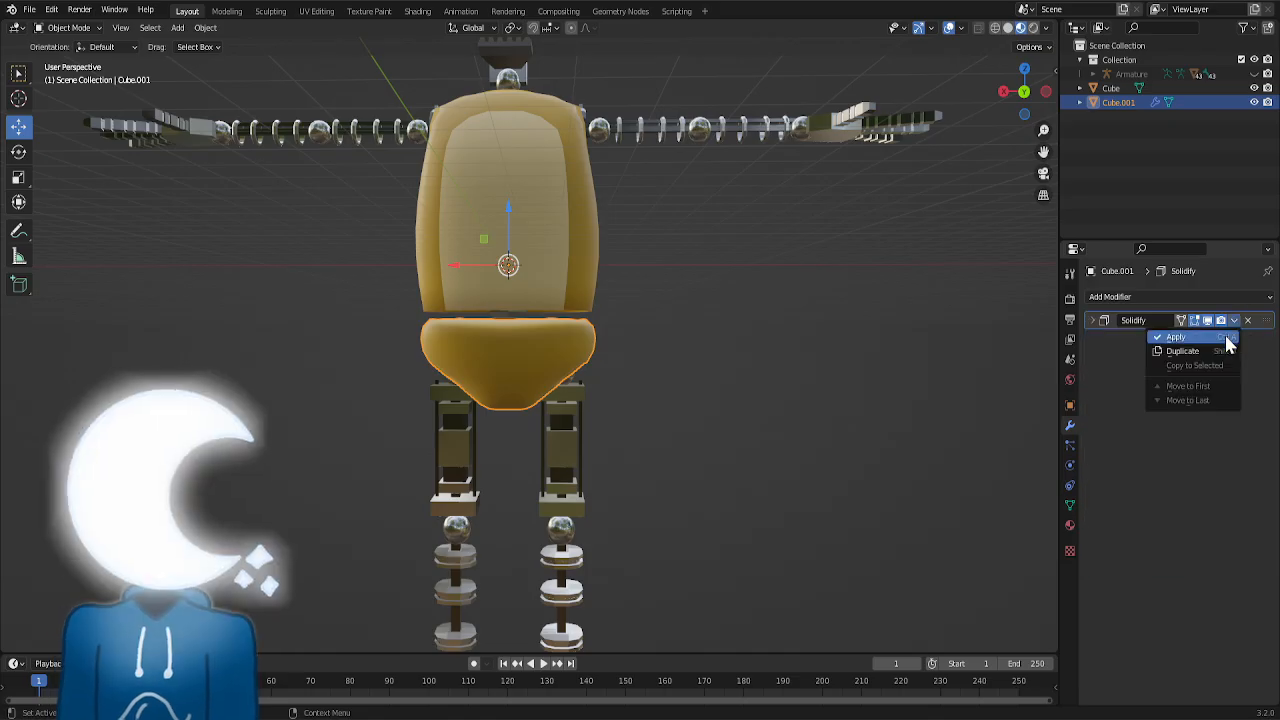
{"action": "left_click", "coordinate": [1228, 340]}
{"action": "left_click", "coordinate": [898, 280]}
{"action": "scroll", "coordinate": [898, 280], "scroll_direction": "down", "scroll_amount": 3}
{"action": "mouse_move", "coordinate": [1013, 106]}
{"action": "left_mouse_down"}
{"action": "mouse_move", "coordinate": [1075, 150]}
{"action": "mouse_move", "coordinate": [1030, 132]}
{"action": "mouse_move", "coordinate": [1020, 108]}
{"action": "left_mouse_up"}
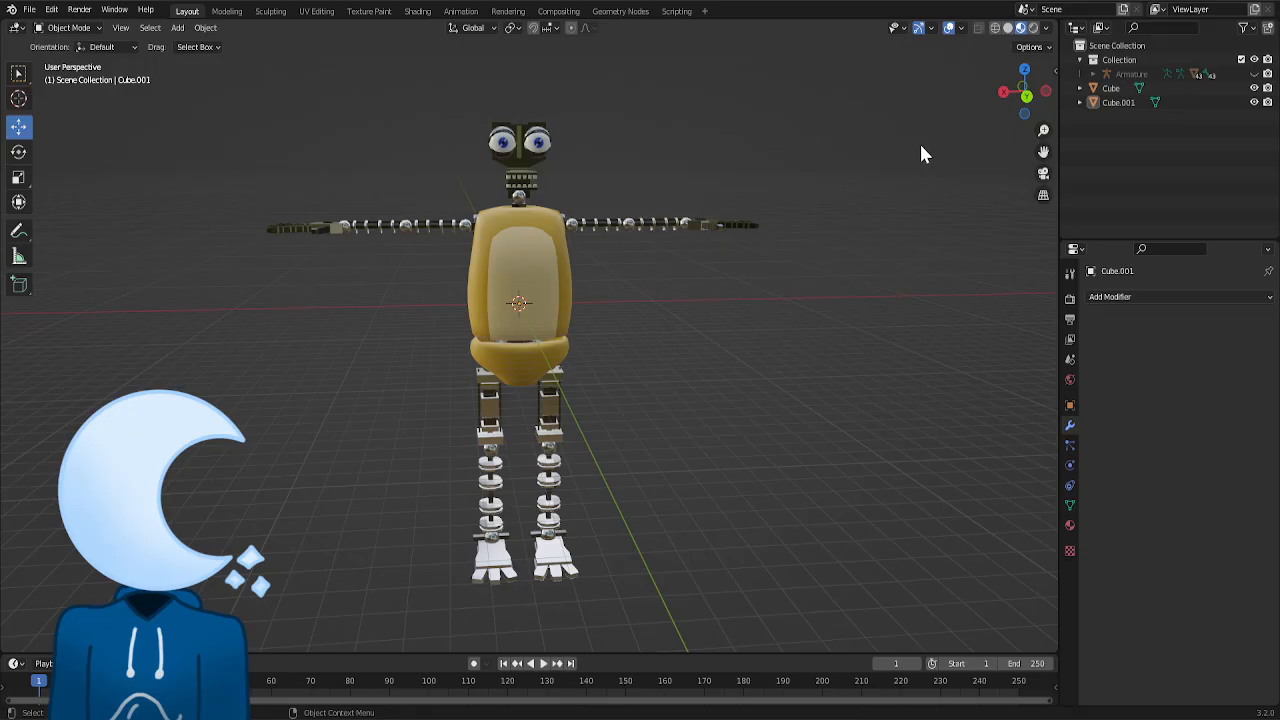
{"action": "scroll", "coordinate": [921, 146], "scroll_direction": "down", "scroll_amount": 4}
{"action": "scroll", "coordinate": [921, 146], "scroll_direction": "up", "scroll_amount": 2}
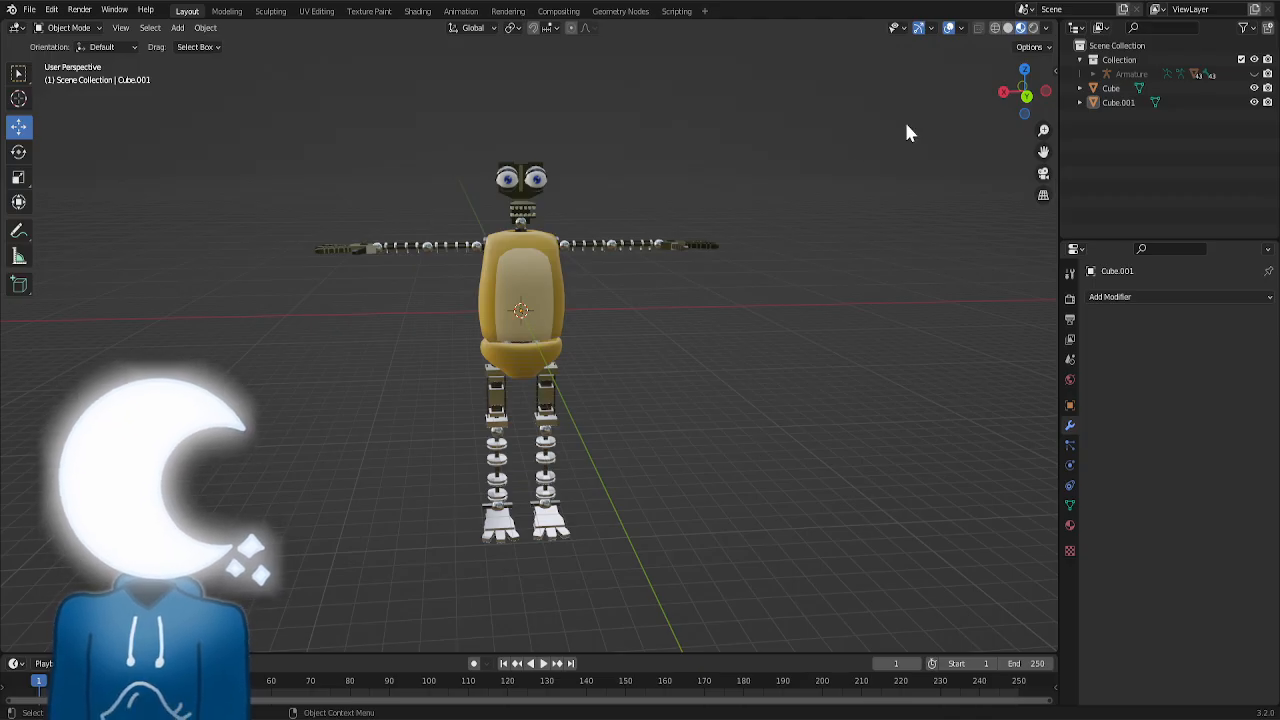
- Add a cube and, in the Modeling workspace's back orthographic view, move it onto the endoskeleton's upper arm beside the torso
{"action": "left_click", "coordinate": [177, 28]}
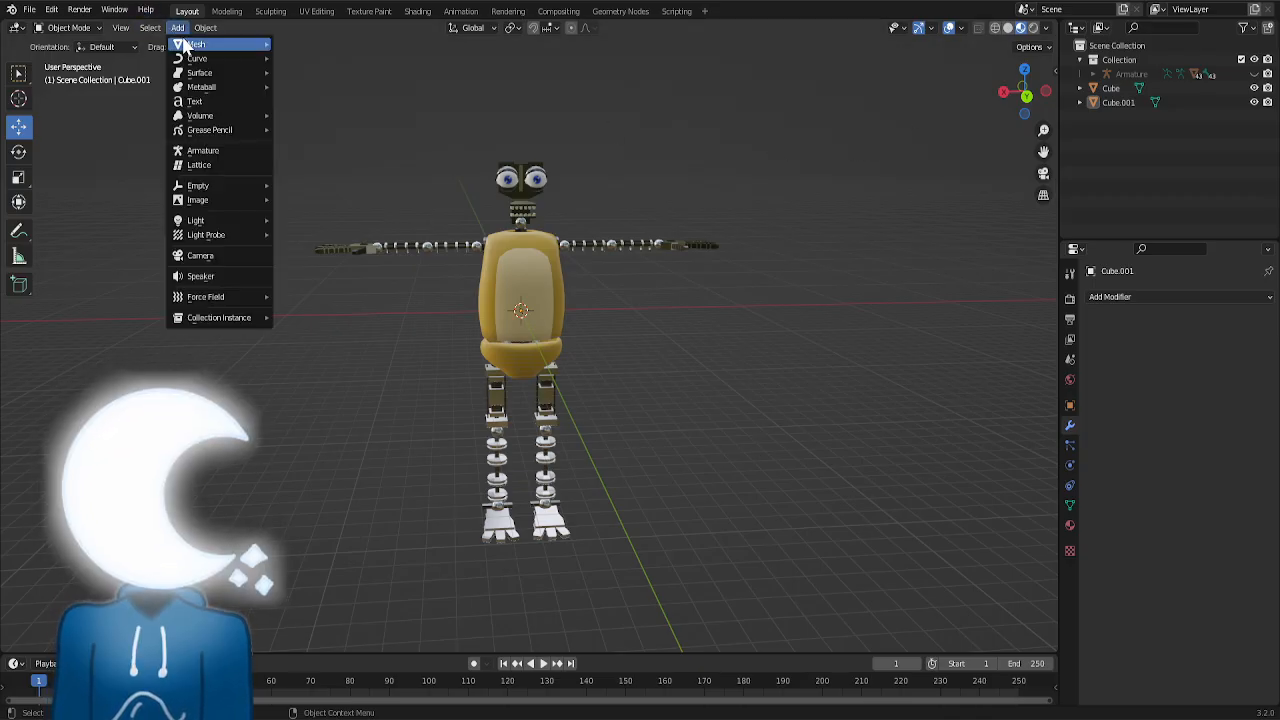
{"action": "mouse_move", "coordinate": [180, 44]}
{"action": "left_click", "coordinate": [327, 58]}
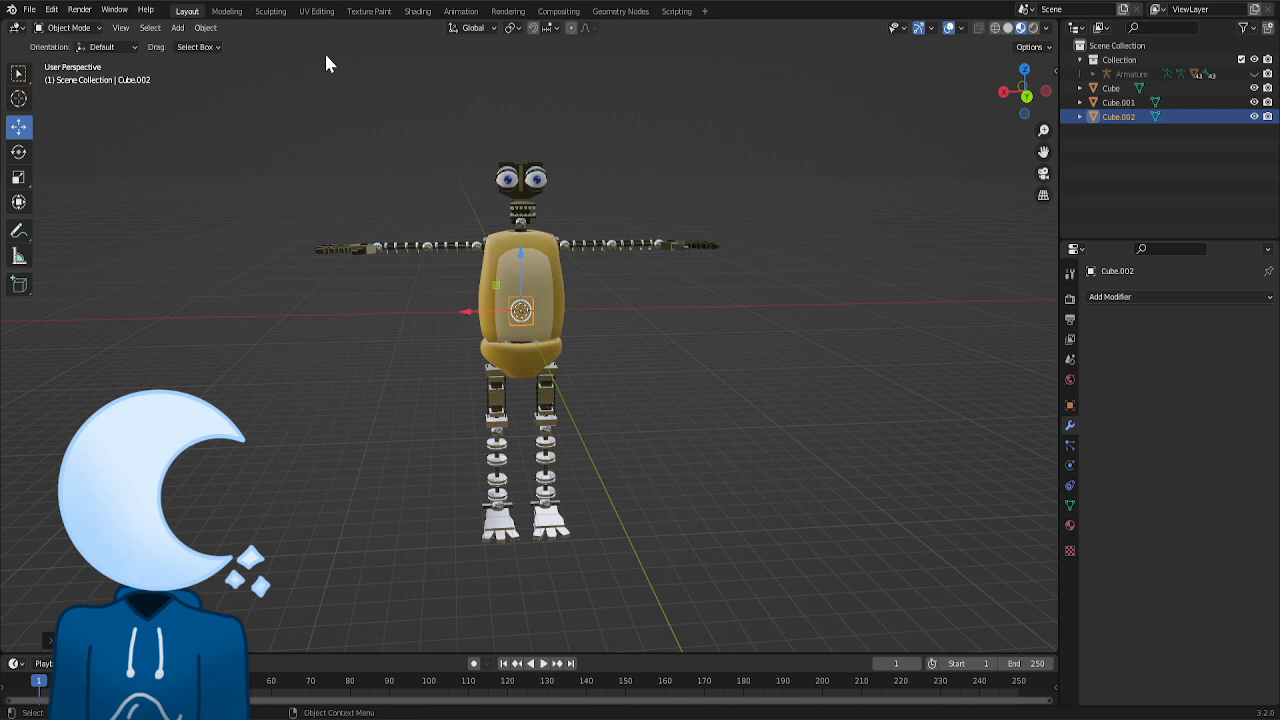
{"action": "left_click", "coordinate": [237, 12]}
{"action": "left_click", "coordinate": [1026, 88]}
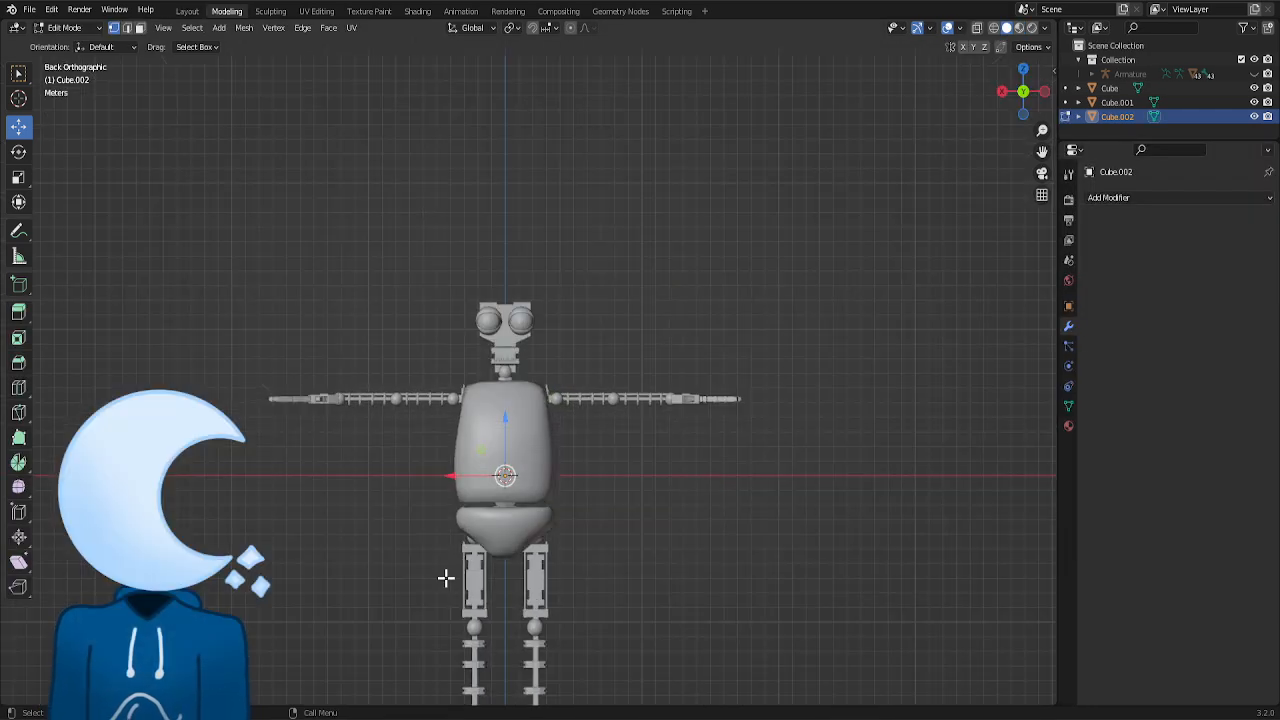
{"action": "key", "text": "g"}
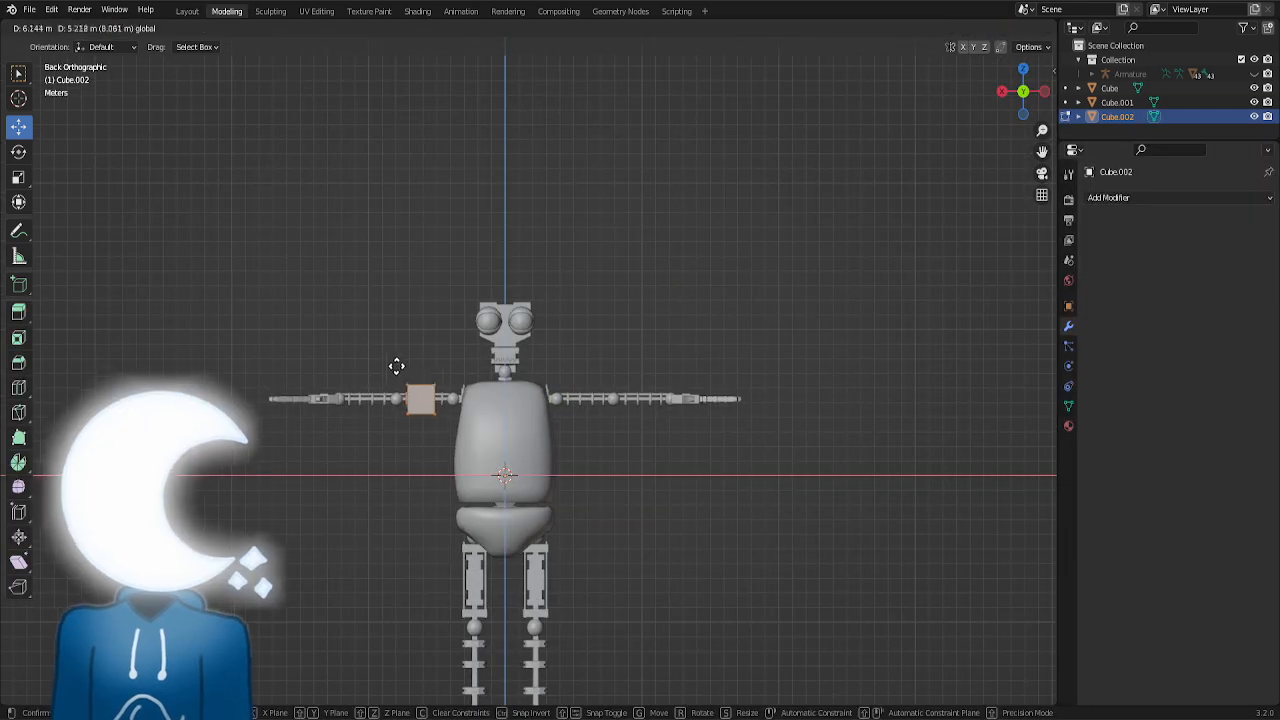
{"action": "left_click", "coordinate": [396, 364]}
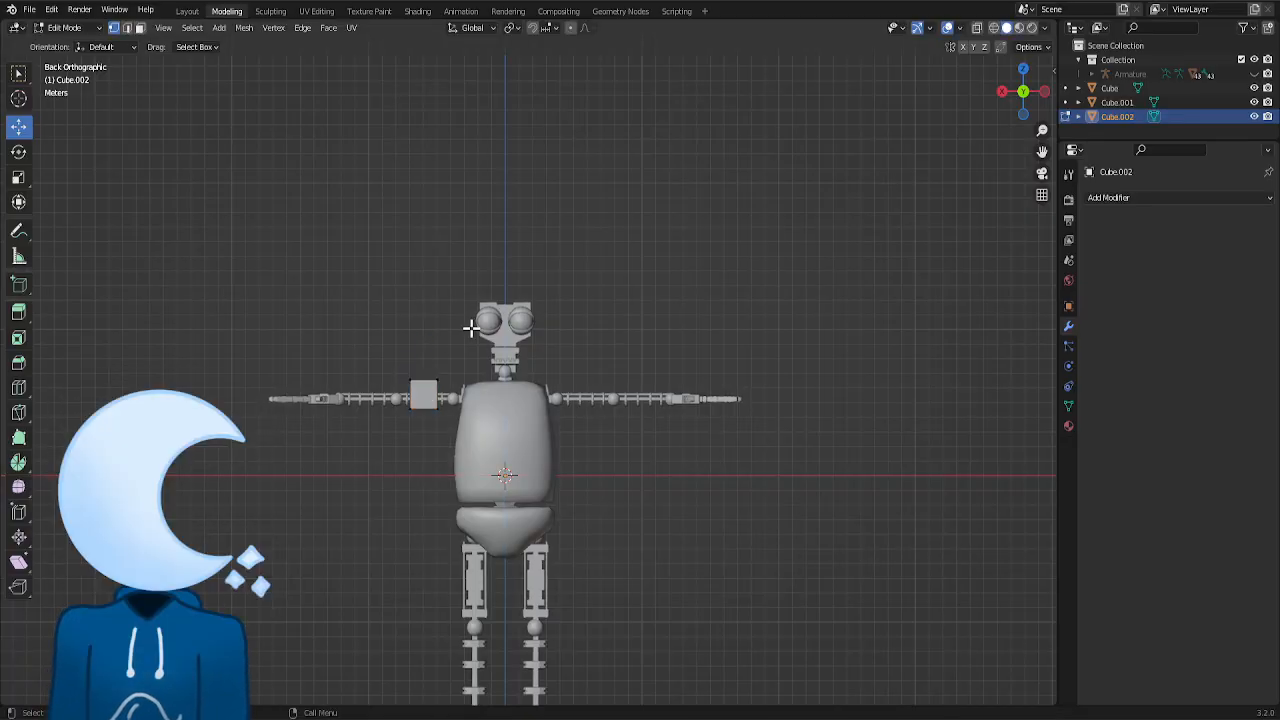
- Turn on X-ray, align the cube with the upper arm bone, and scale its torso-side face up slightly
{"action": "left_click", "coordinate": [978, 28]}
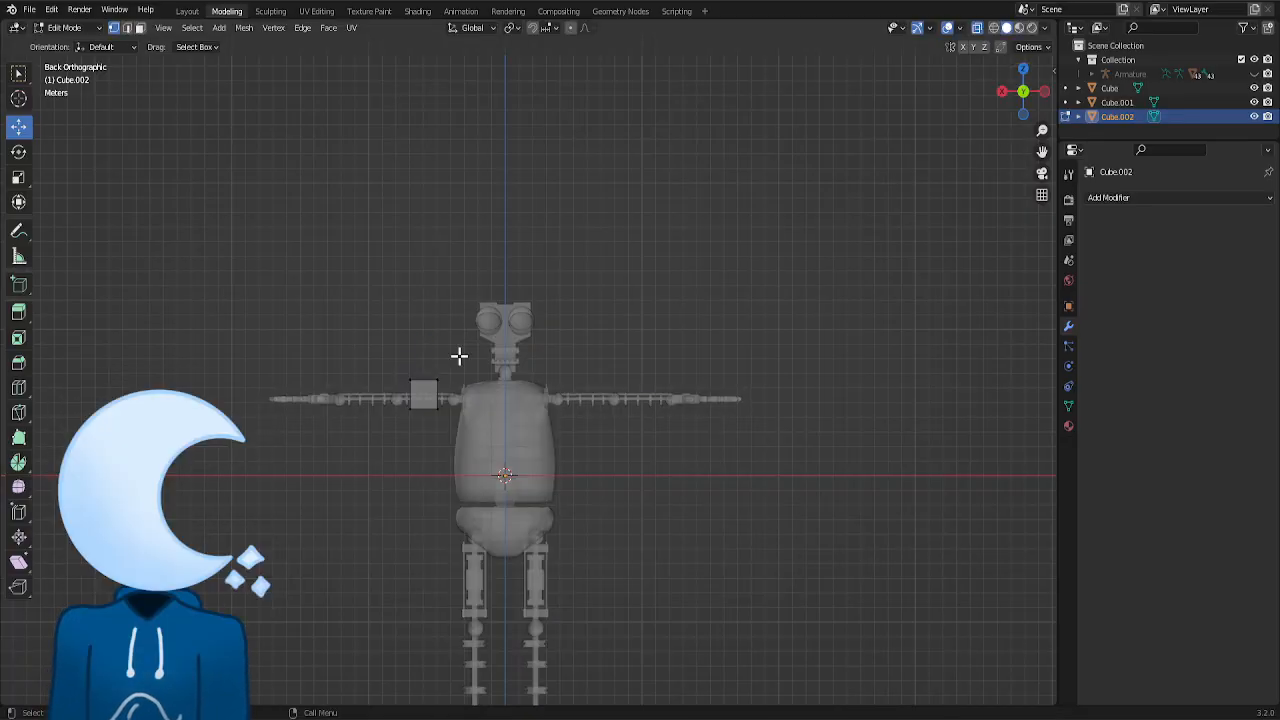
{"action": "left_click_drag", "start_coordinate": [492, 336], "coordinate": [389, 379]}
{"action": "key", "text": "g"}
{"action": "left_click", "coordinate": [486, 335]}
{"action": "left_click_drag", "start_coordinate": [427, 447], "coordinate": [417, 457]}
{"action": "key", "text": "s"}
{"action": "left_click", "coordinate": [474, 278]}
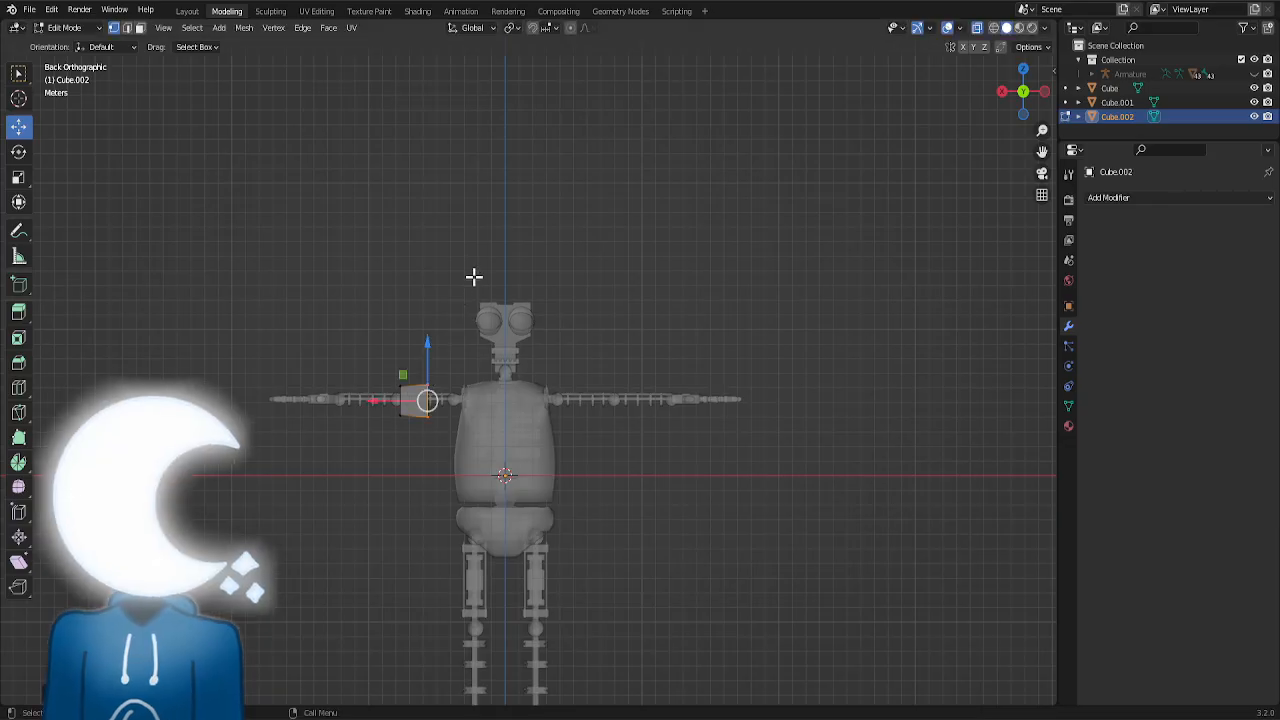
- Extrude the cube's torso-side face up to the shoulder and scale up the middle edge loop slightly
{"action": "key", "text": "e"}
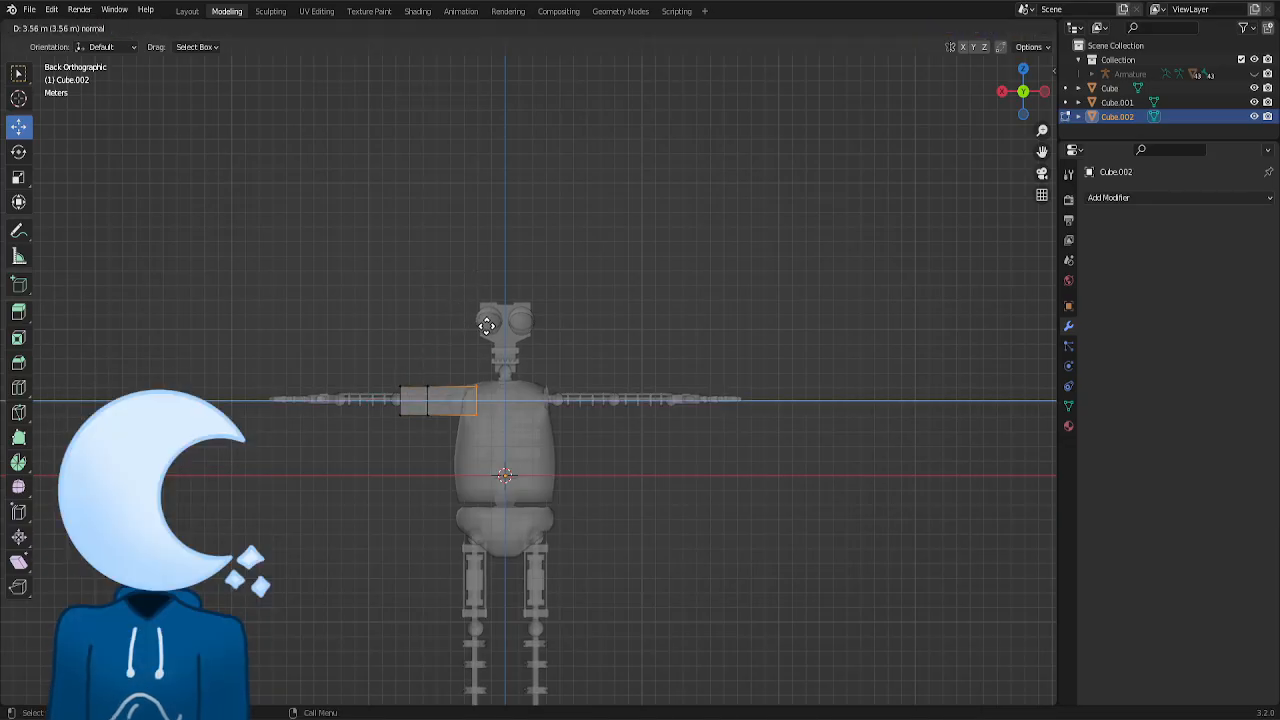
{"action": "left_click", "coordinate": [482, 332]}
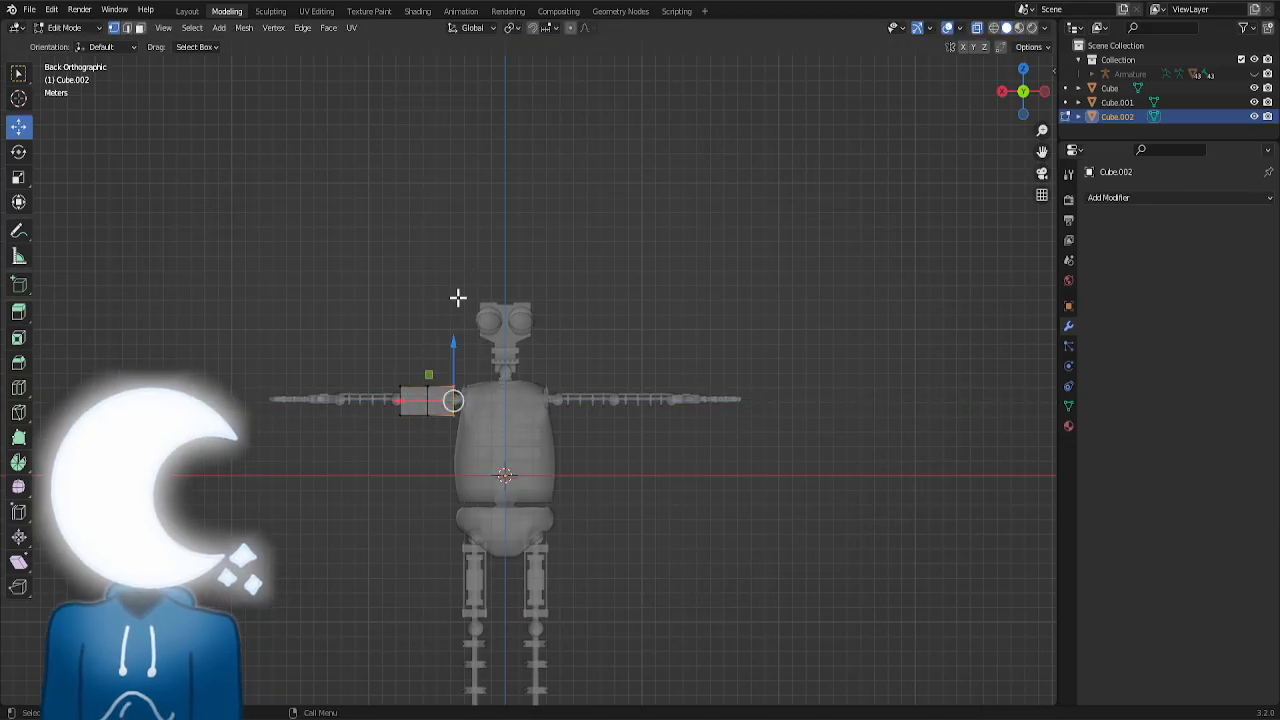
{"action": "left_click", "coordinate": [396, 310]}
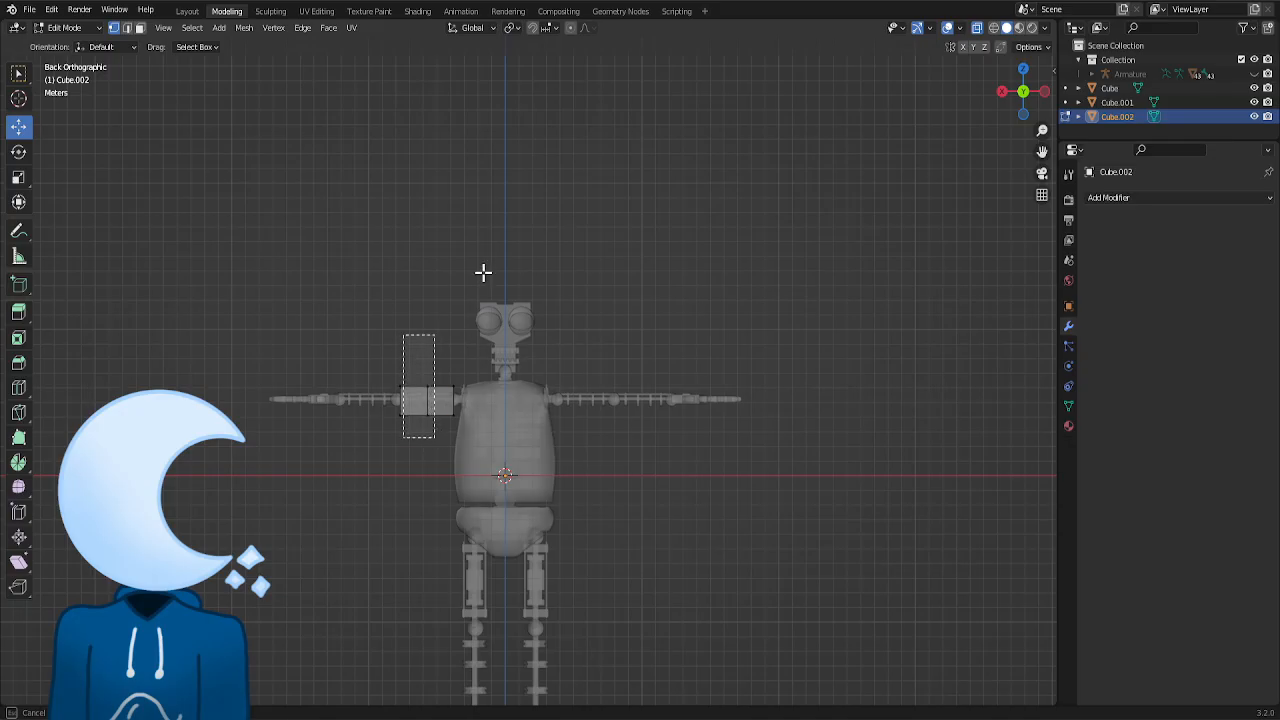
{"action": "left_click_drag", "start_coordinate": [403, 334], "coordinate": [435, 437]}
{"action": "key", "text": "s"}
{"action": "left_click", "coordinate": [514, 252]}
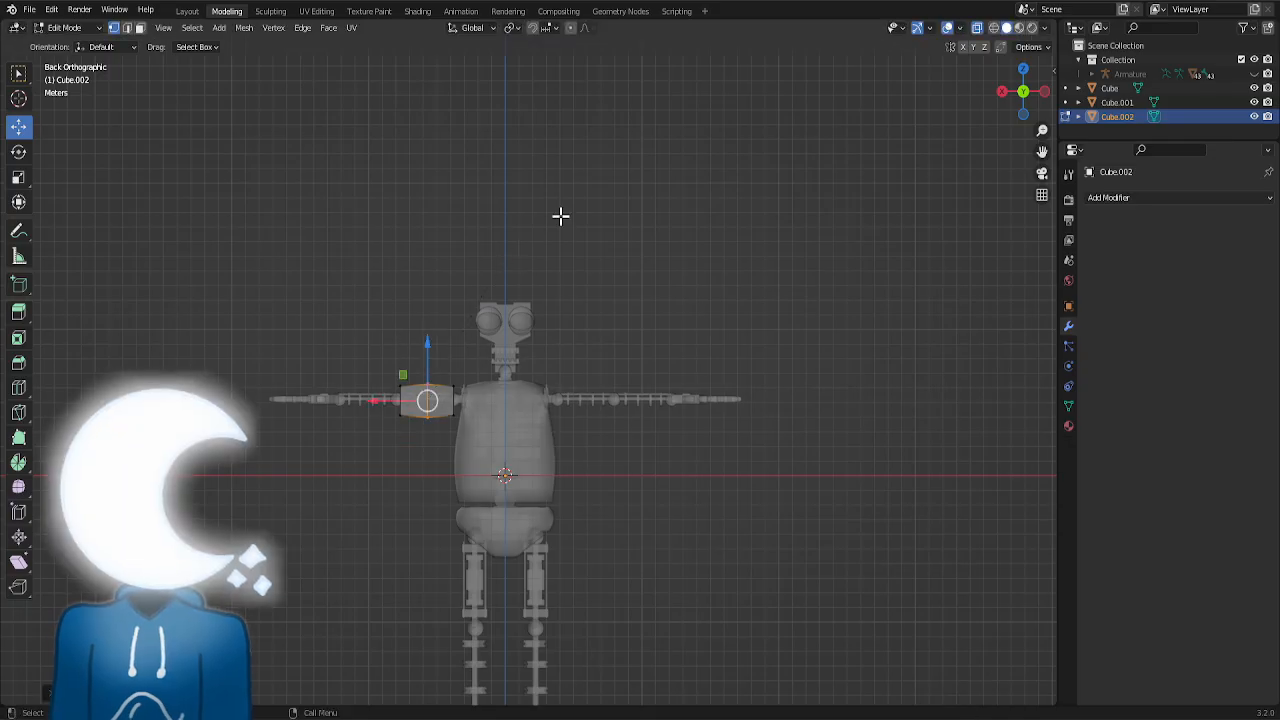
{"action": "left_click", "coordinate": [640, 215]}
- Add a Mirror modifier on the X axis and a Subdivision Surface modifier to the upper-arm block
{"action": "scroll", "coordinate": [308, 468], "scroll_direction": "up", "scroll_amount": 5}
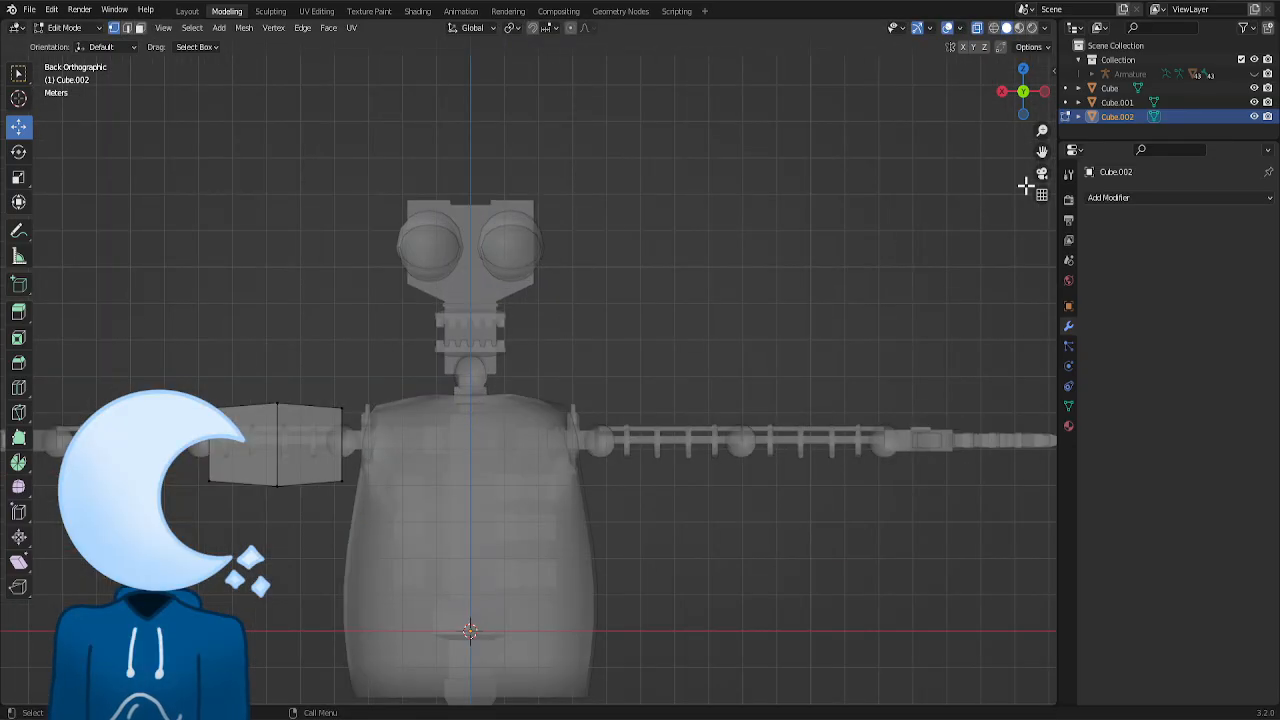
{"action": "left_click", "coordinate": [1108, 197]}
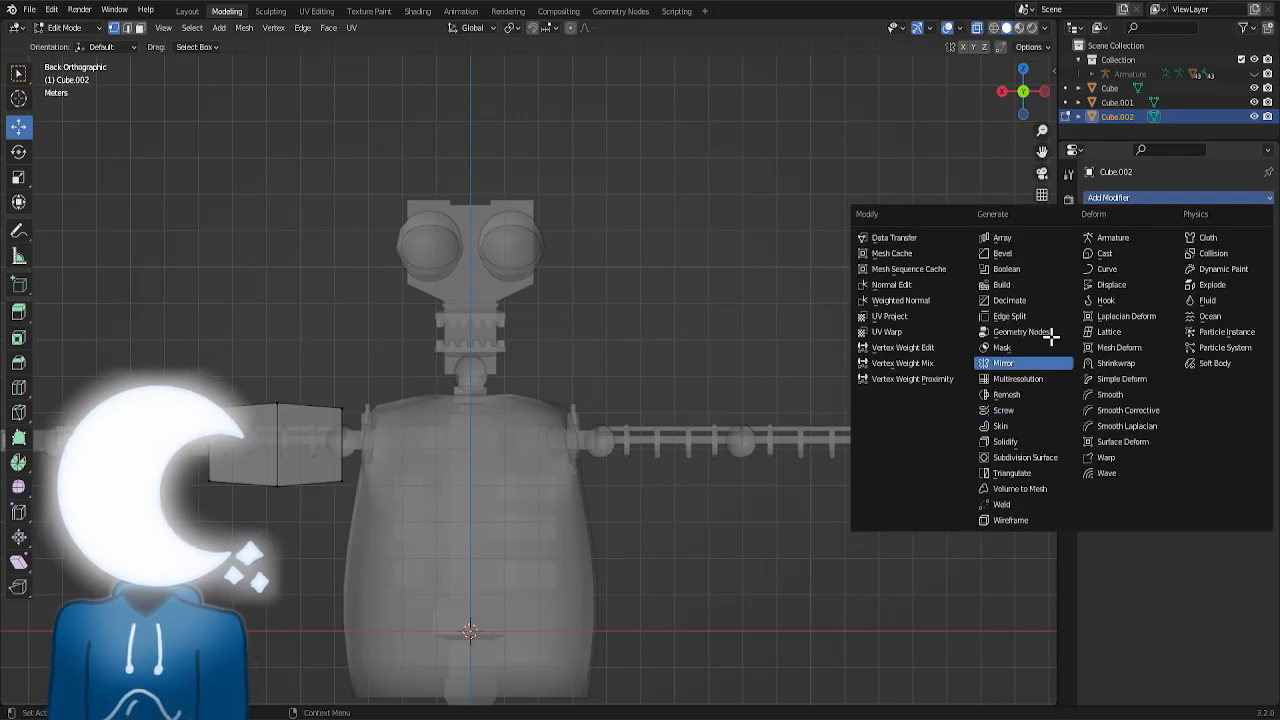
{"action": "left_click", "coordinate": [1003, 360]}
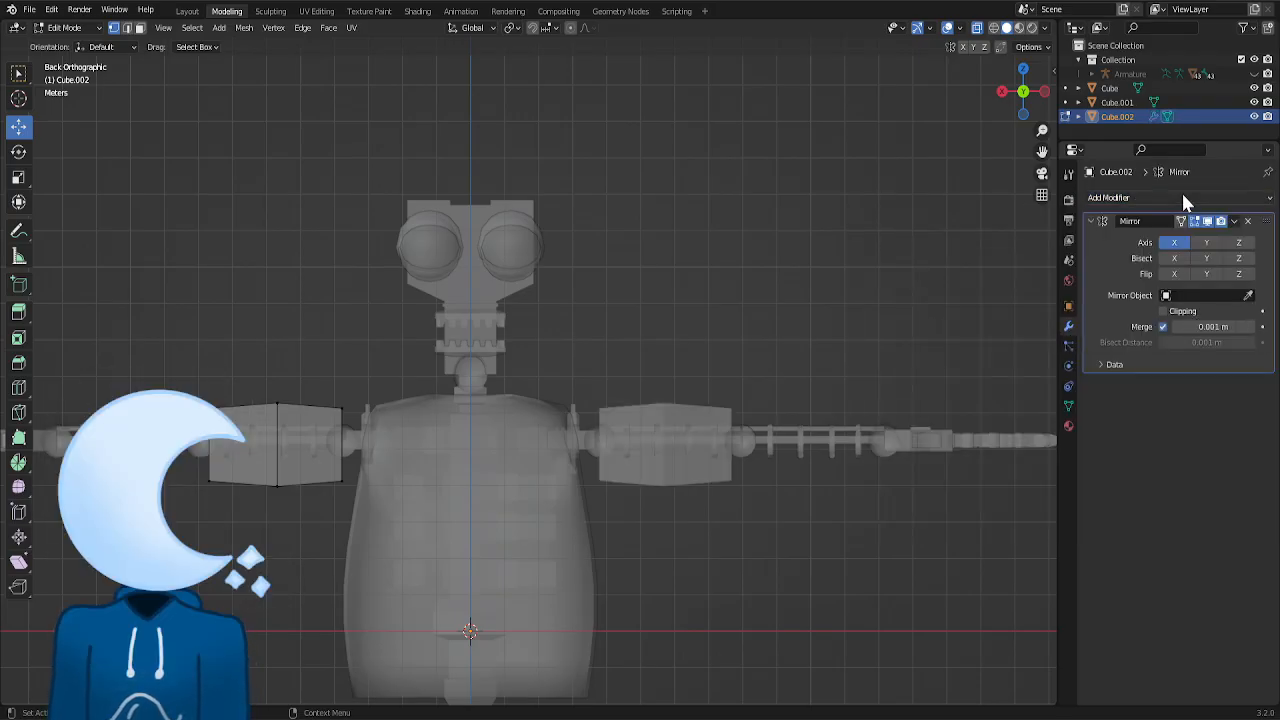
{"action": "left_click", "coordinate": [1151, 201]}
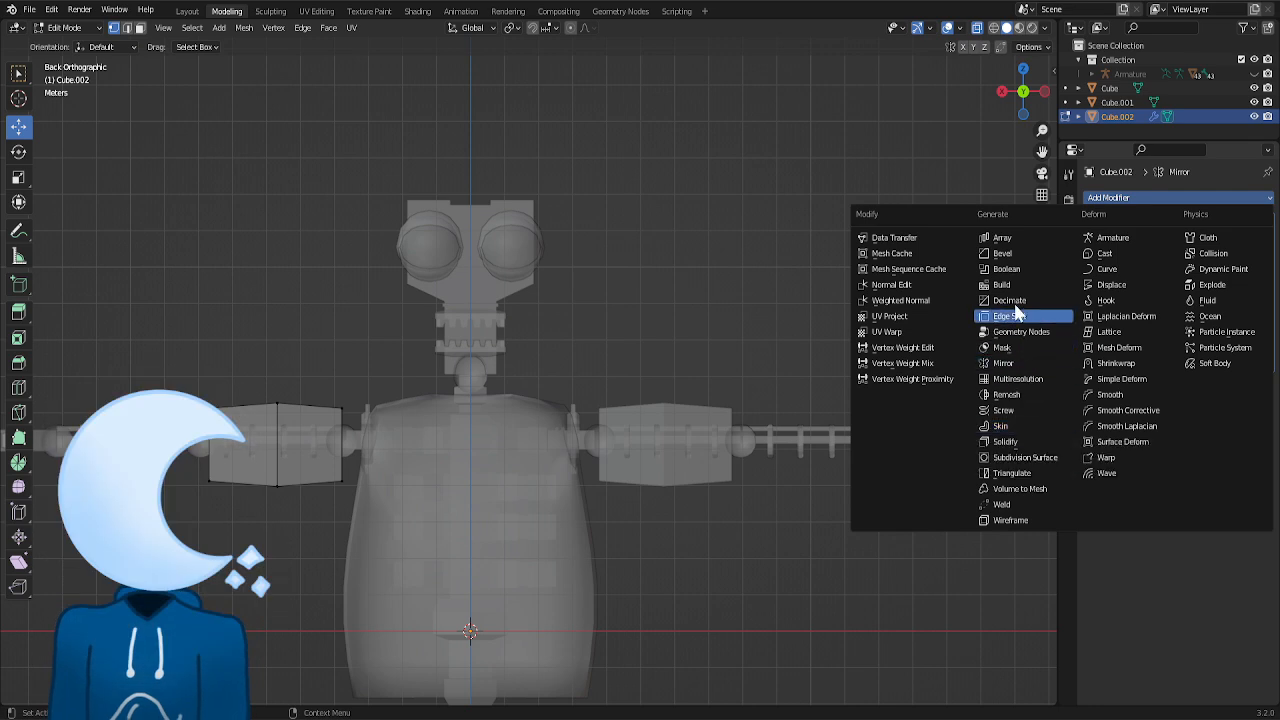
{"action": "left_click", "coordinate": [1024, 457]}
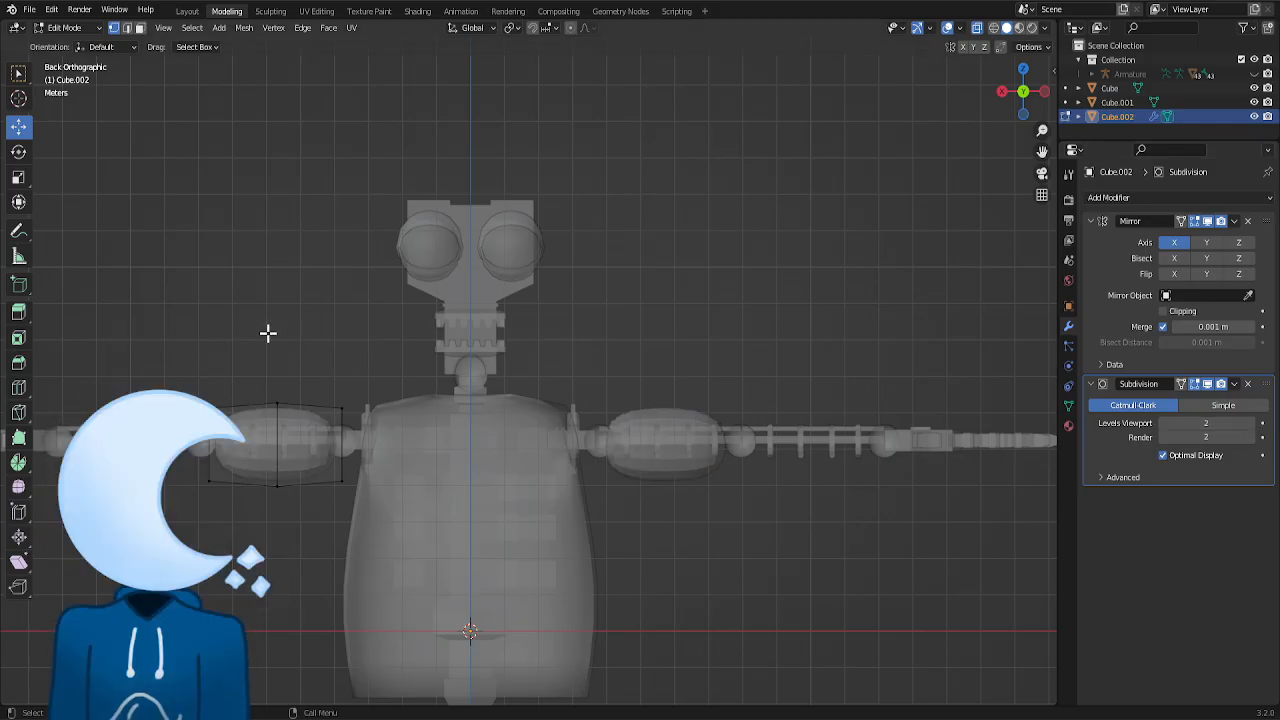
- Enlarge the upper arm's middle edge loop and stretch the whole arm mesh along X
{"action": "left_click_drag", "start_coordinate": [241, 494], "coordinate": [240, 490]}
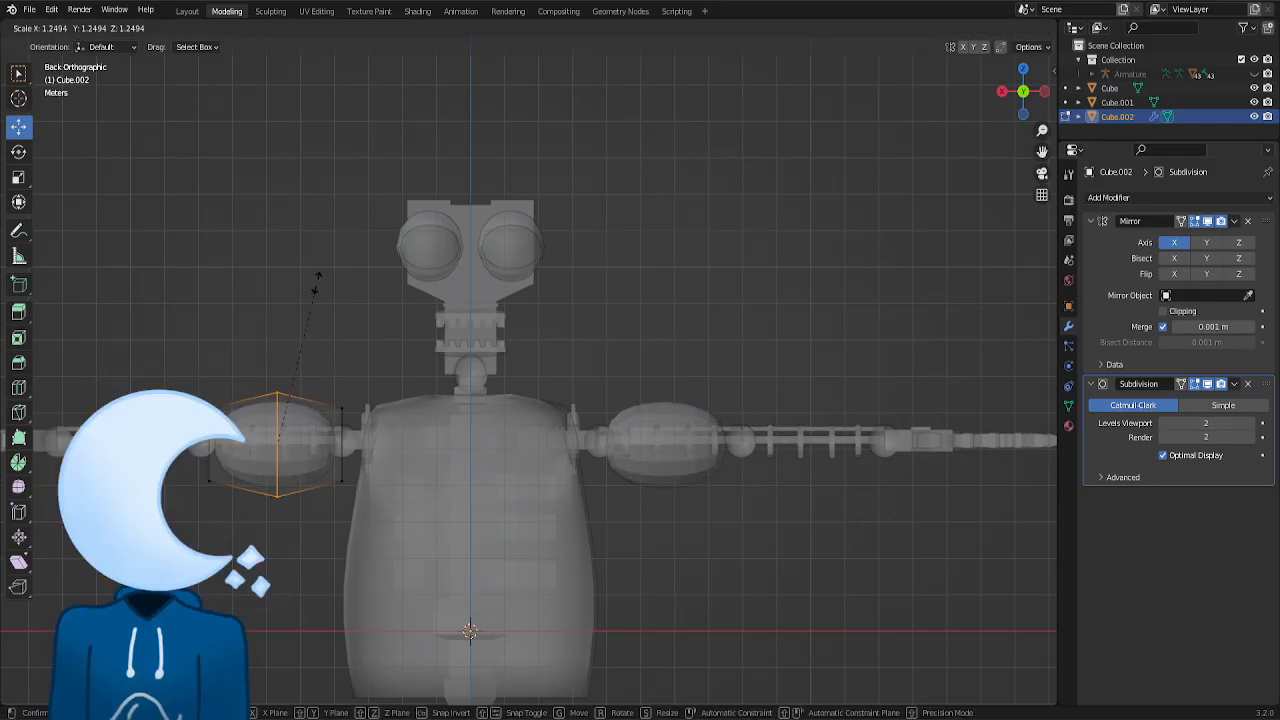
{"action": "left_click_drag", "start_coordinate": [412, 347], "coordinate": [157, 531]}
{"action": "key", "text": "s"}
{"action": "key", "text": "y"}
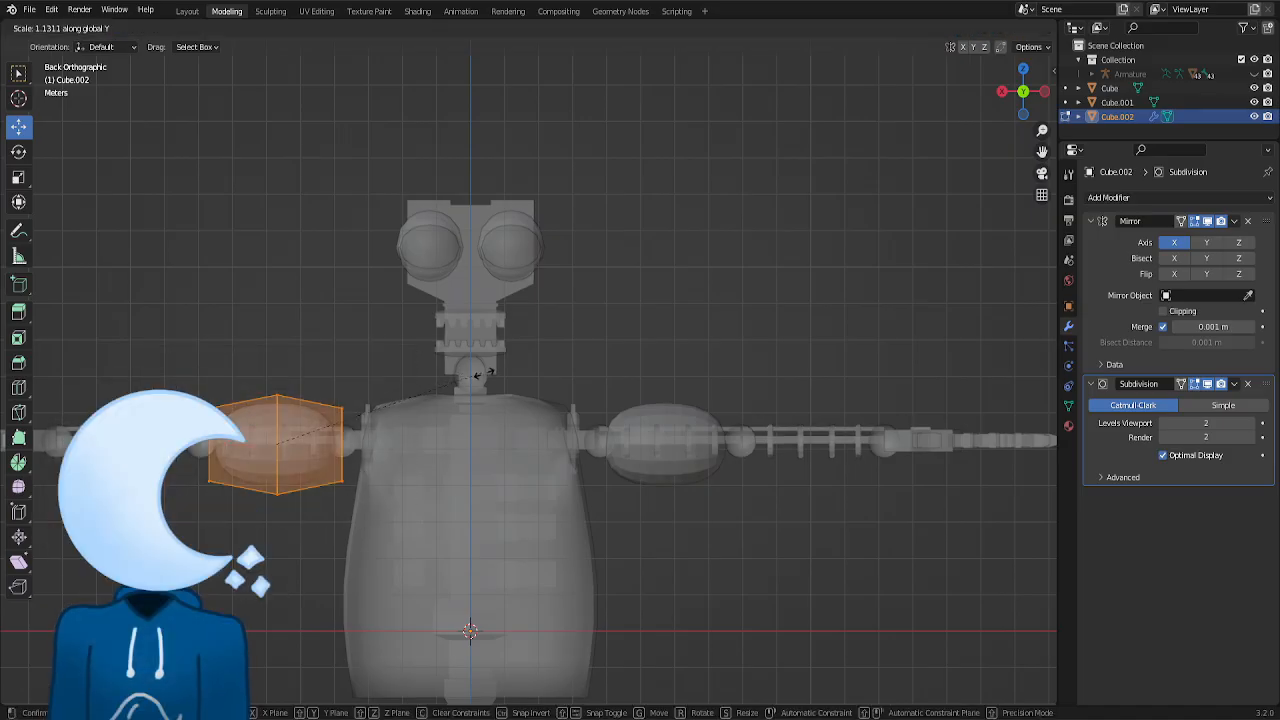
{"action": "key", "text": "x"}
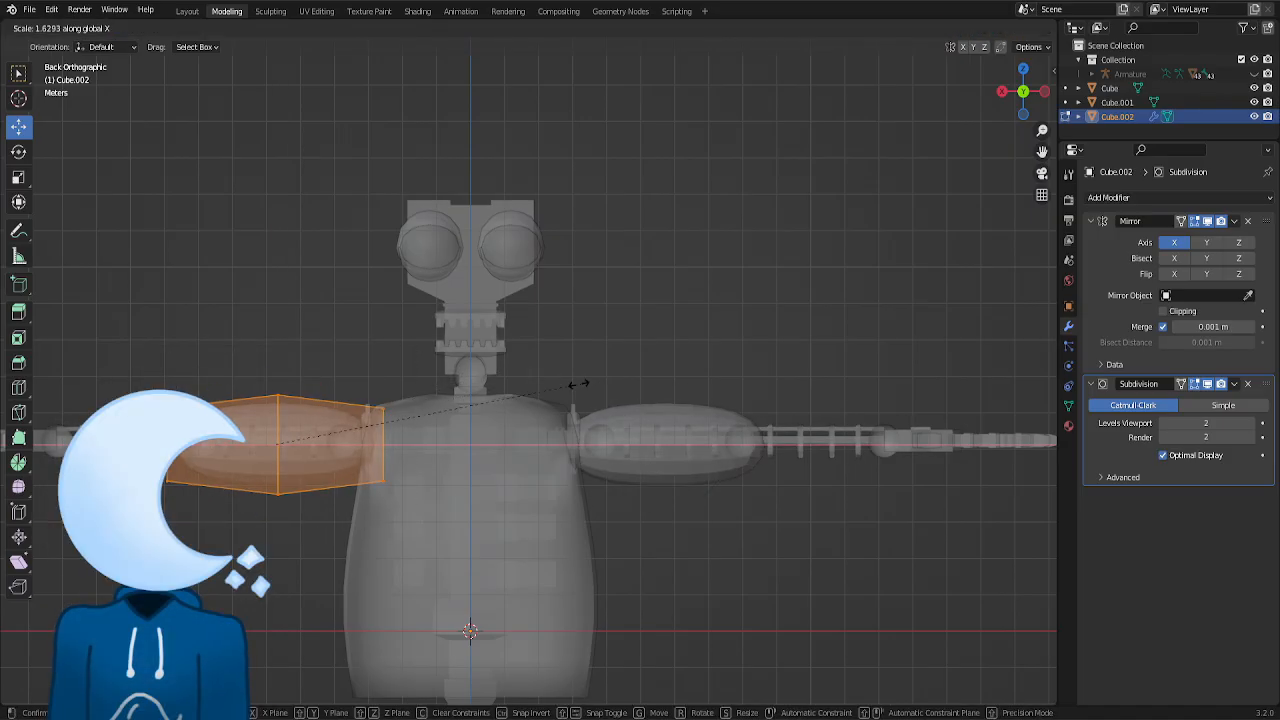
{"action": "left_click", "coordinate": [523, 382]}
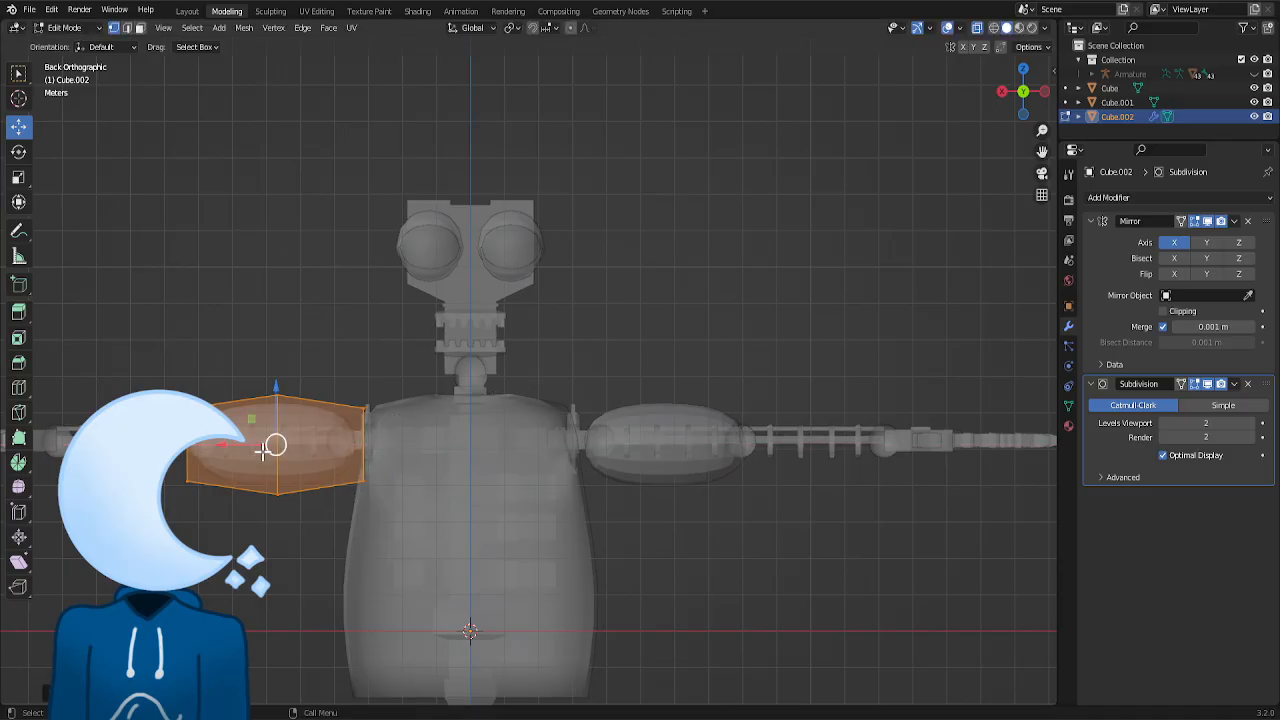
- Shift the upper-arm mesh slightly outward along X, away from the torso, and deselect it
{"action": "left_click_drag", "start_coordinate": [262, 450], "coordinate": [229, 446]}
{"action": "left_click", "coordinate": [229, 446]}
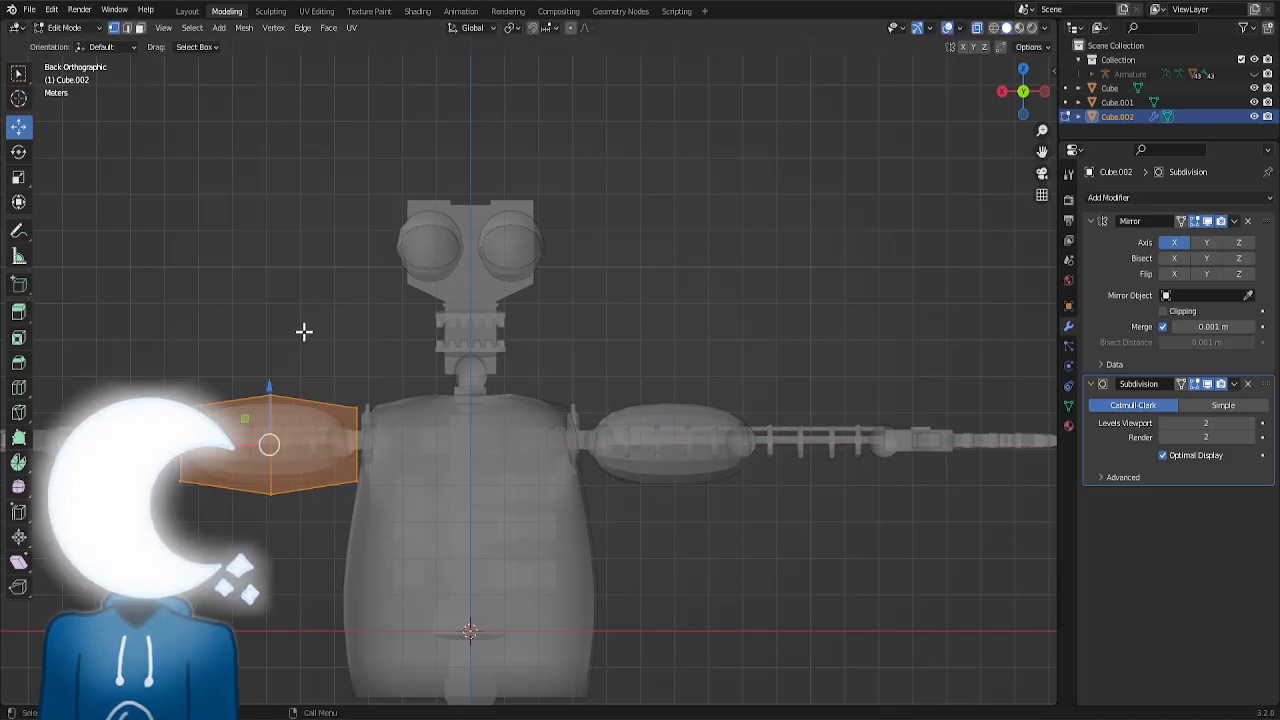
{"action": "key", "text": "Tab"}
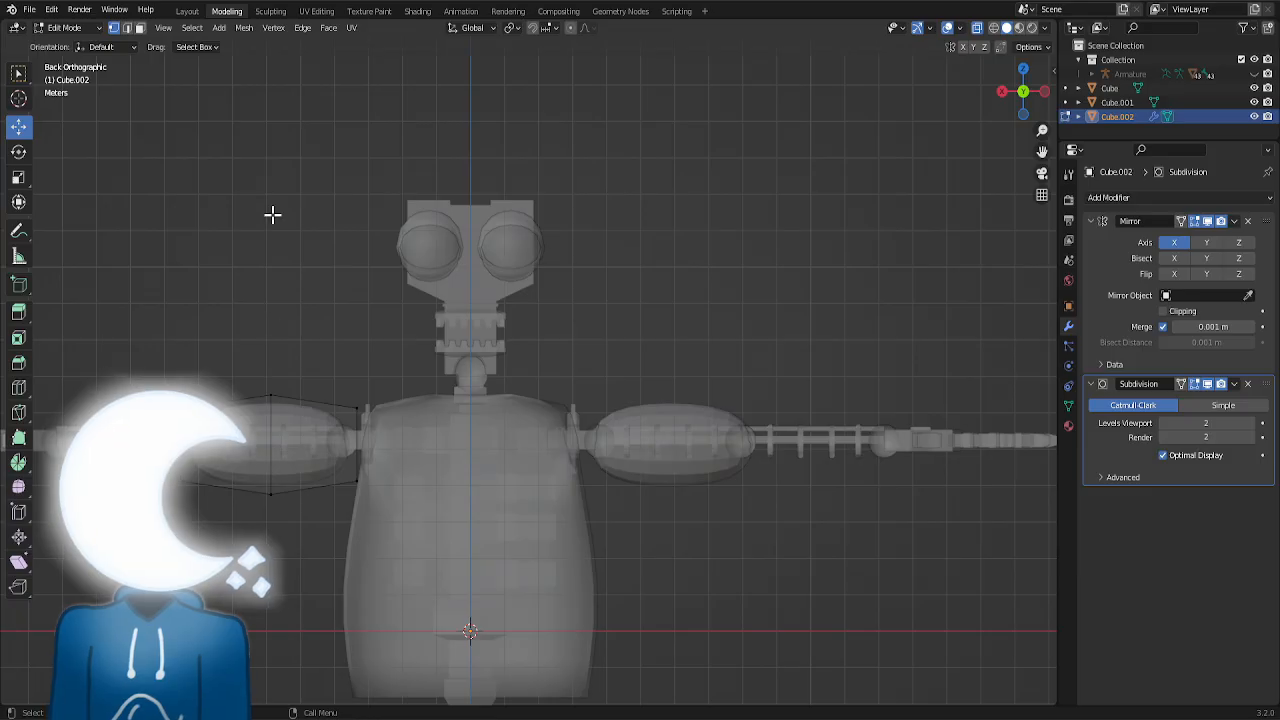
- Apply the upper arms' Subdivision modifier in the Layout workspace and shade the arms smooth
{"action": "left_click", "coordinate": [190, 12]}
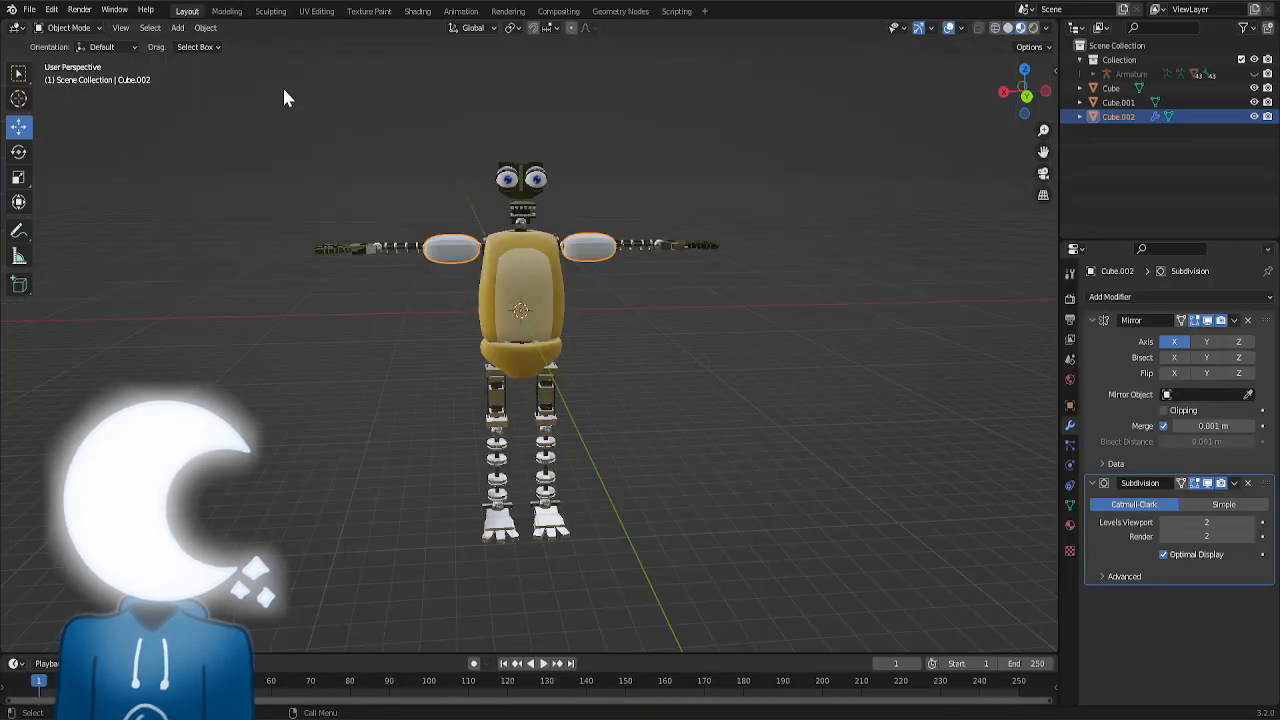
{"action": "left_click", "coordinate": [1233, 484]}
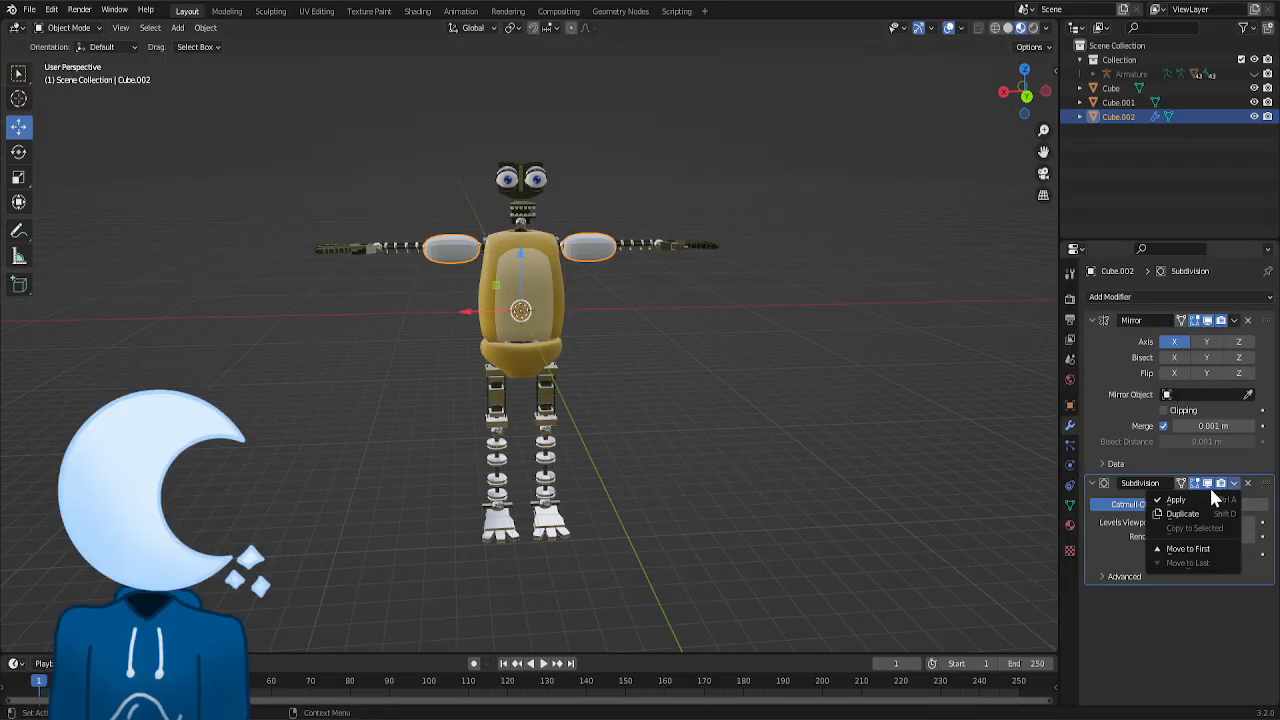
{"action": "left_click", "coordinate": [1176, 500]}
{"action": "right_click", "coordinate": [452, 253]}
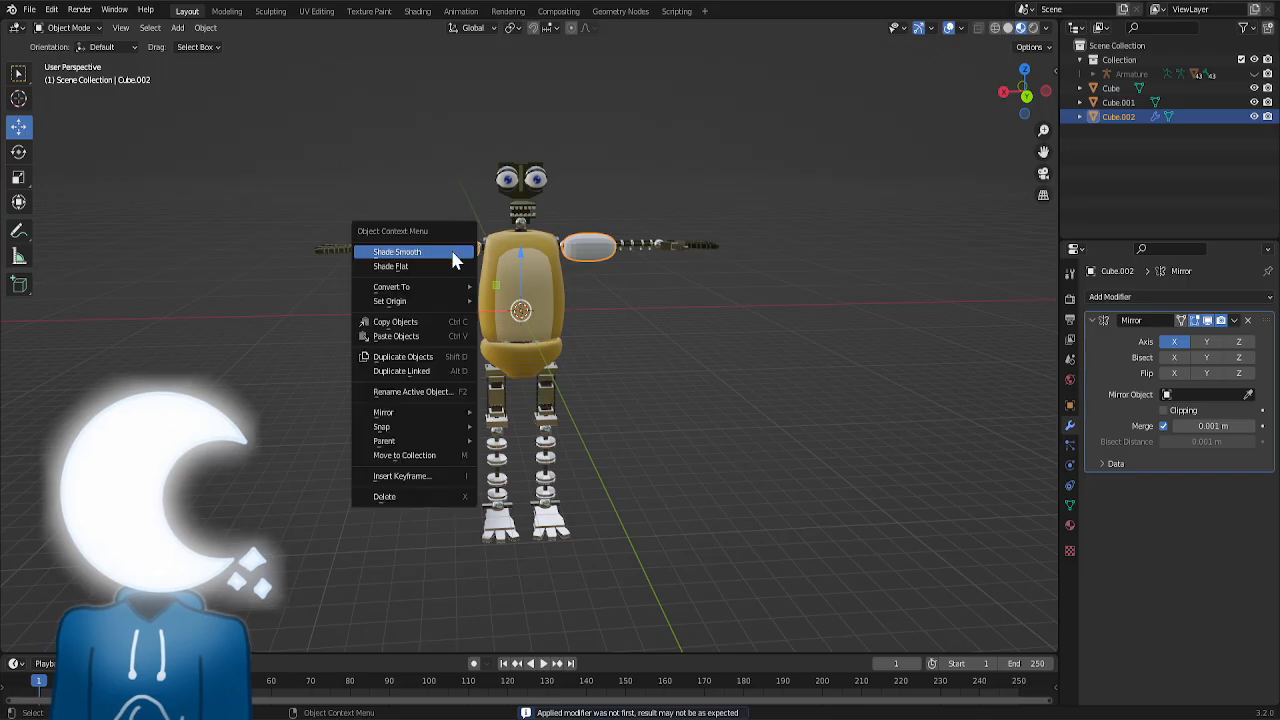
{"action": "left_click", "coordinate": [403, 250]}
- Delete the rounded end vertices at both the shoulder and elbow ends of the upper-arm mesh in the Modeling workspace
{"action": "left_click", "coordinate": [222, 12]}
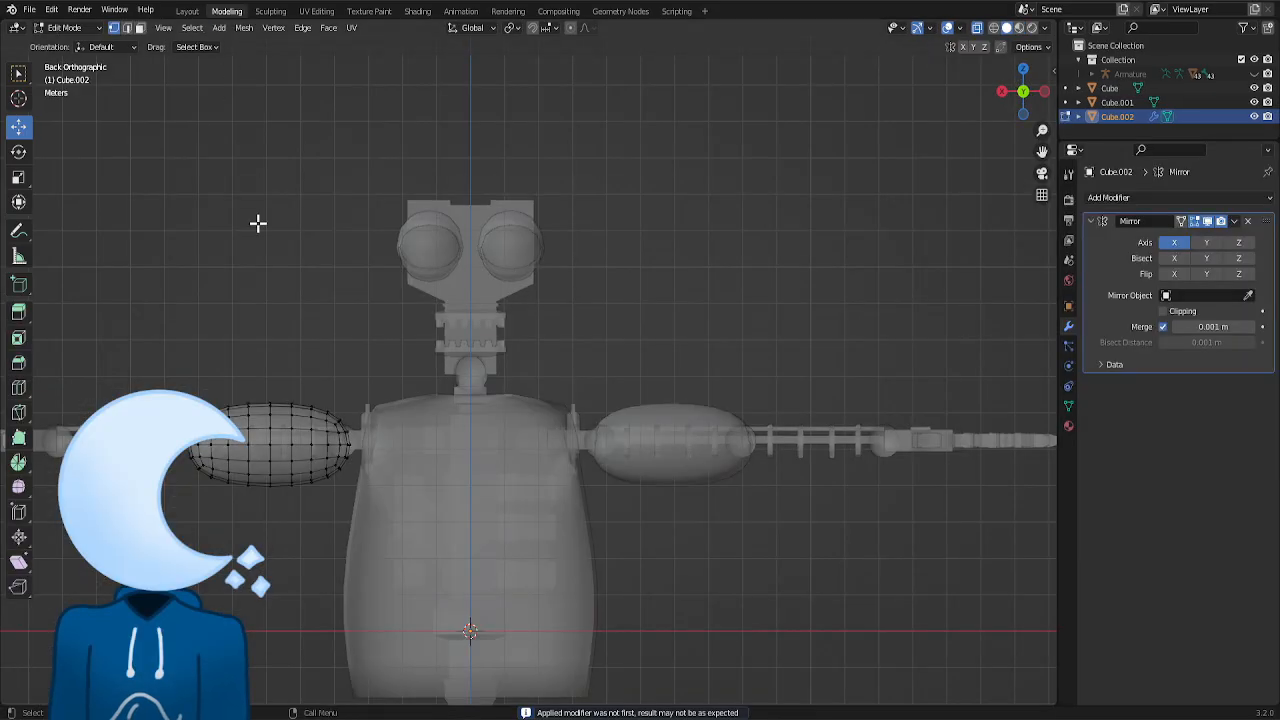
{"action": "left_click_drag", "start_coordinate": [412, 371], "coordinate": [335, 497]}
{"action": "key", "text": "x"}
{"action": "left_click", "coordinate": [403, 392]}
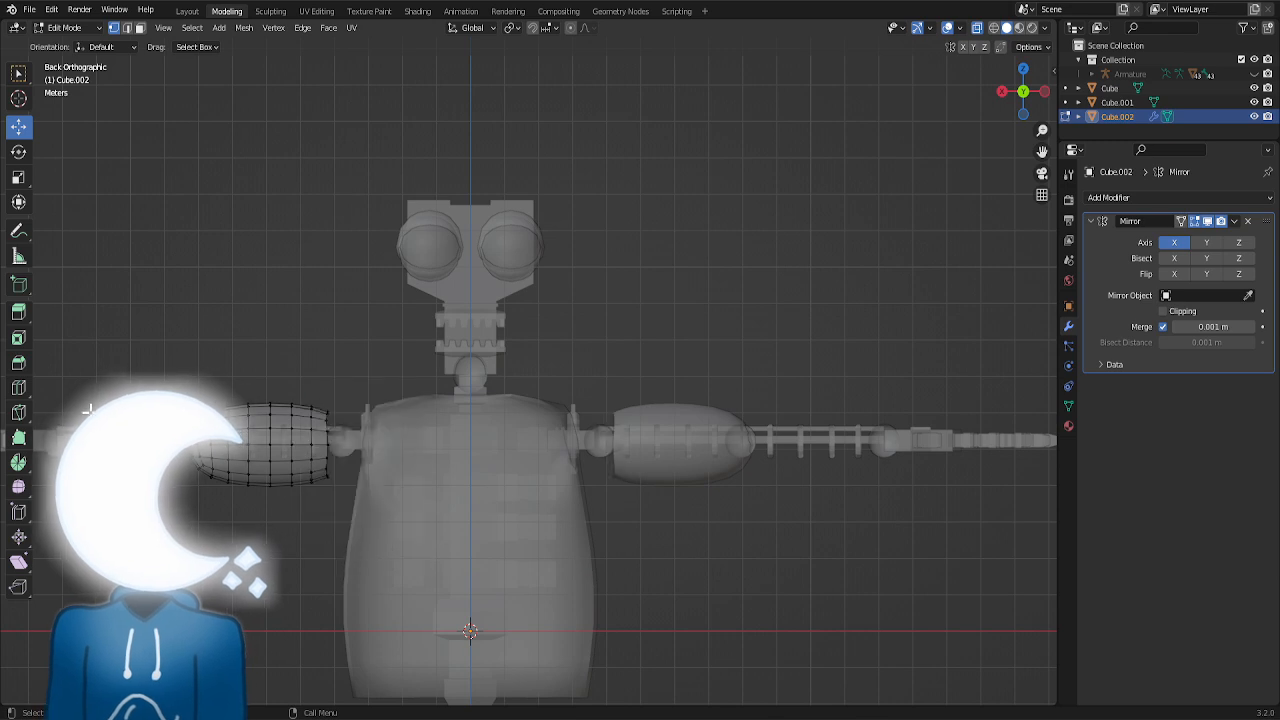
{"action": "left_click_drag", "start_coordinate": [130, 390], "coordinate": [215, 496]}
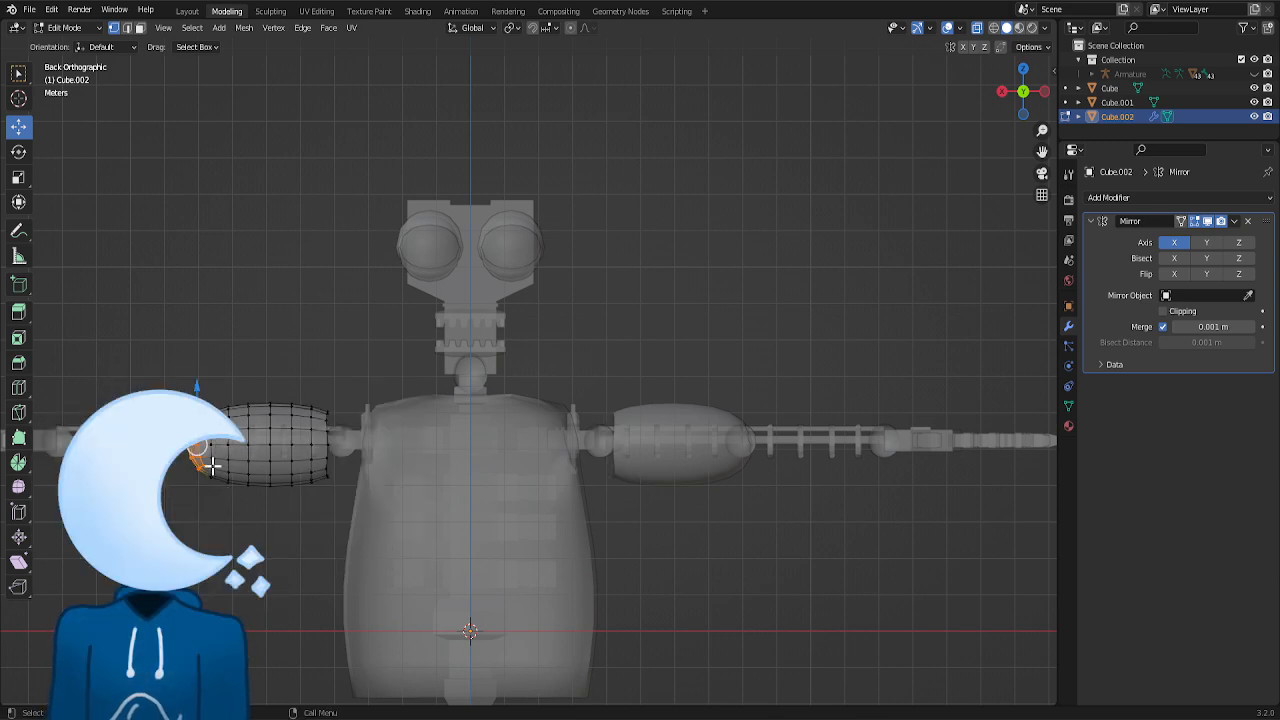
{"action": "key", "text": "x"}
{"action": "left_click", "coordinate": [213, 465]}
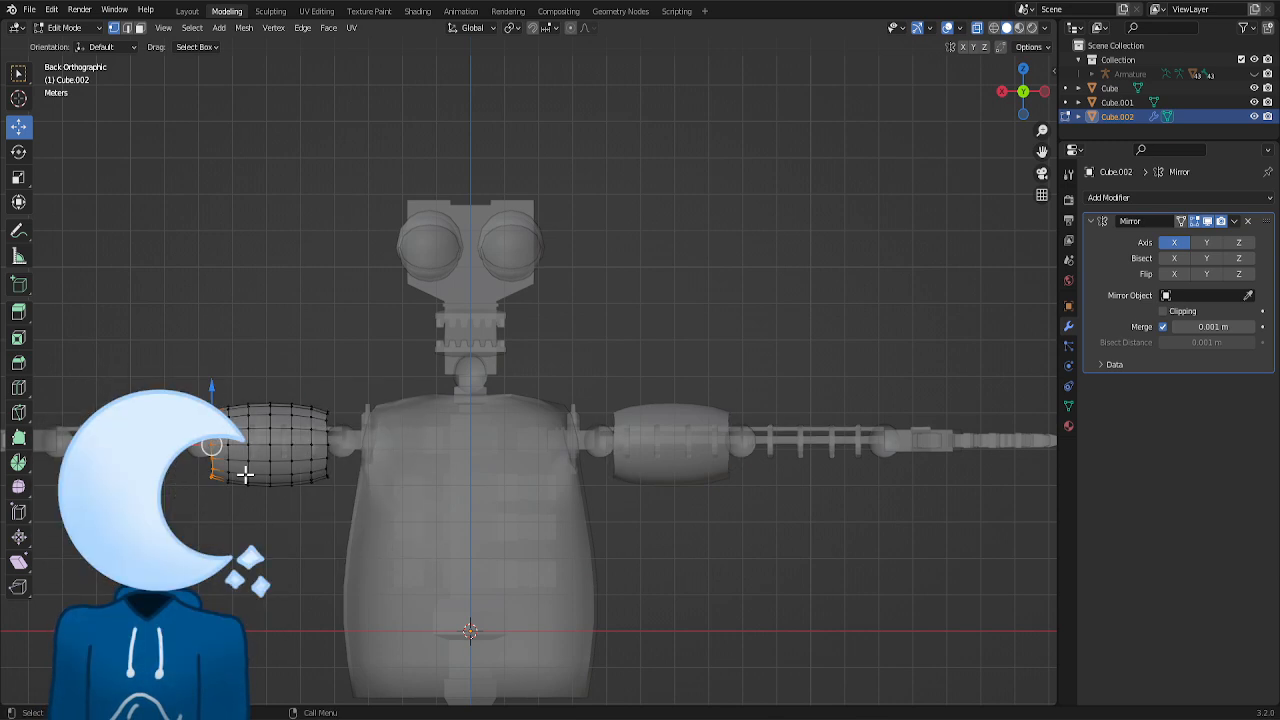
- Scale the elbow-side open rim of the upper arm along X to straighten its edge
{"action": "key", "text": "s"}
{"action": "key", "text": "x"}
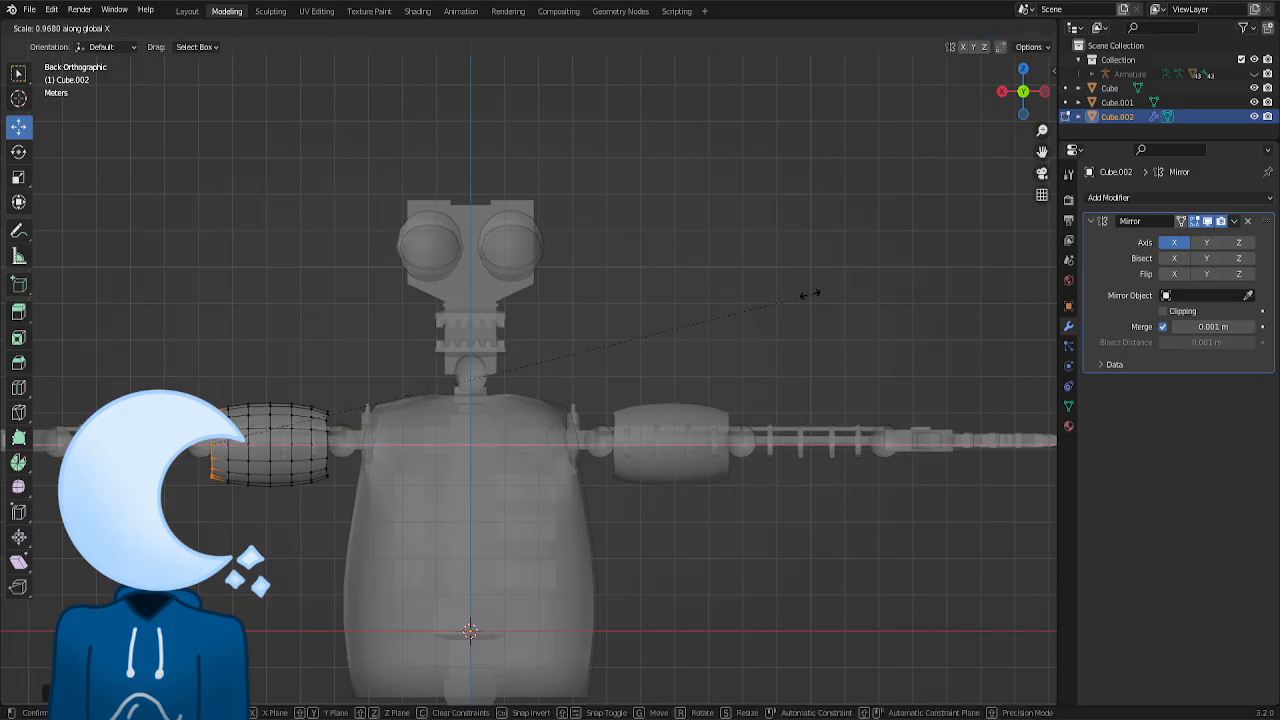
{"action": "left_click", "coordinate": [476, 307]}
{"action": "key", "text": "s"}
{"action": "key", "text": "x"}
{"action": "left_click", "coordinate": [470, 306]}
- Select the shoulder-side open rim of the upper arm and scale it repeatedly along X to straighten its edge
{"action": "left_click_drag", "start_coordinate": [409, 374], "coordinate": [320, 494]}
{"action": "key", "text": "s"}
{"action": "key", "text": "x"}
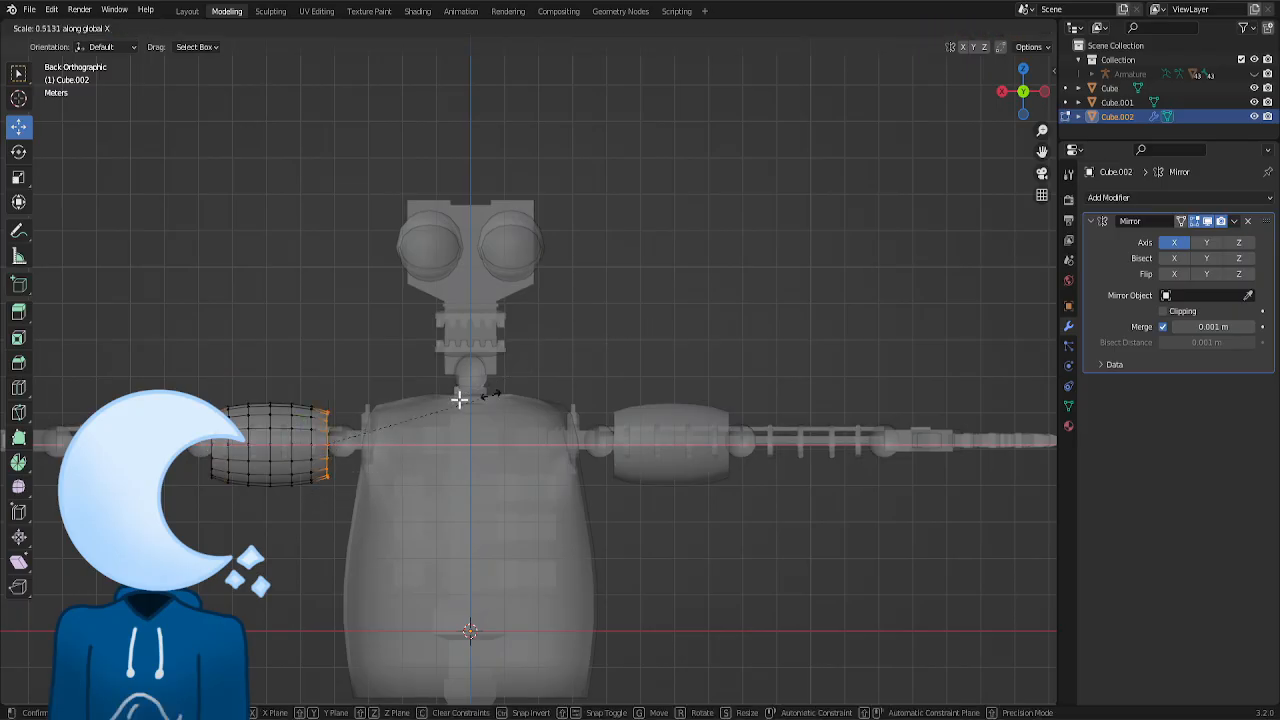
{"action": "left_click", "coordinate": [459, 400]}
{"action": "key", "text": "s"}
{"action": "key", "text": "x"}
{"action": "left_click", "coordinate": [613, 333]}
{"action": "key", "text": "s"}
{"action": "key", "text": "x"}
{"action": "left_click", "coordinate": [918, 282]}
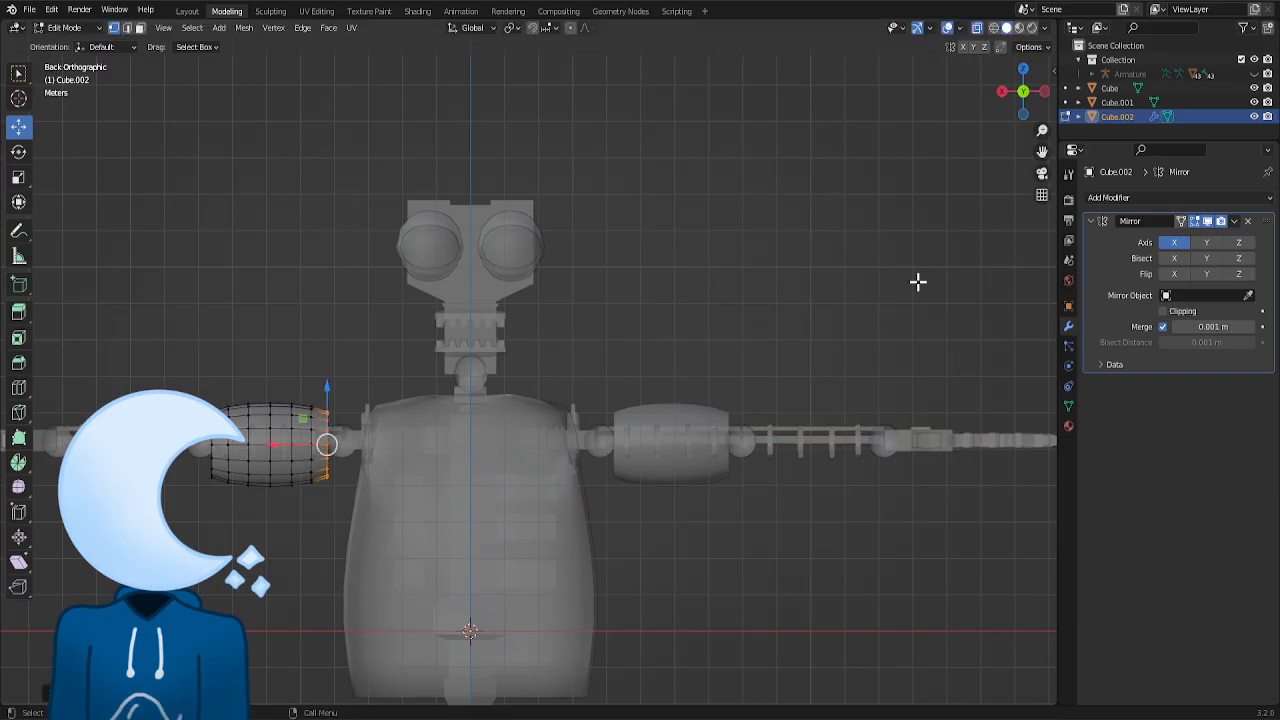
- Add a Subdivision Surface modifier to the upper arms, then lengthen the whole mesh along X and nudge it into place along the arm
{"action": "left_click", "coordinate": [1133, 200]}
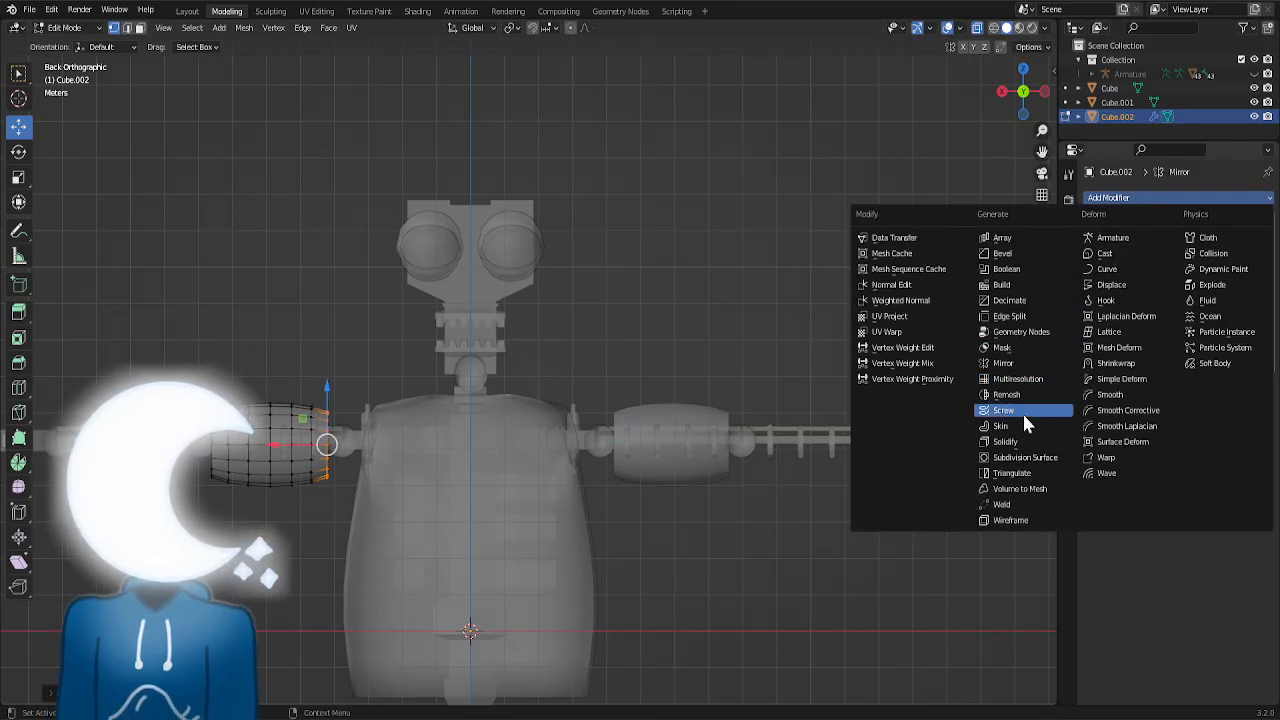
{"action": "left_click", "coordinate": [1025, 458]}
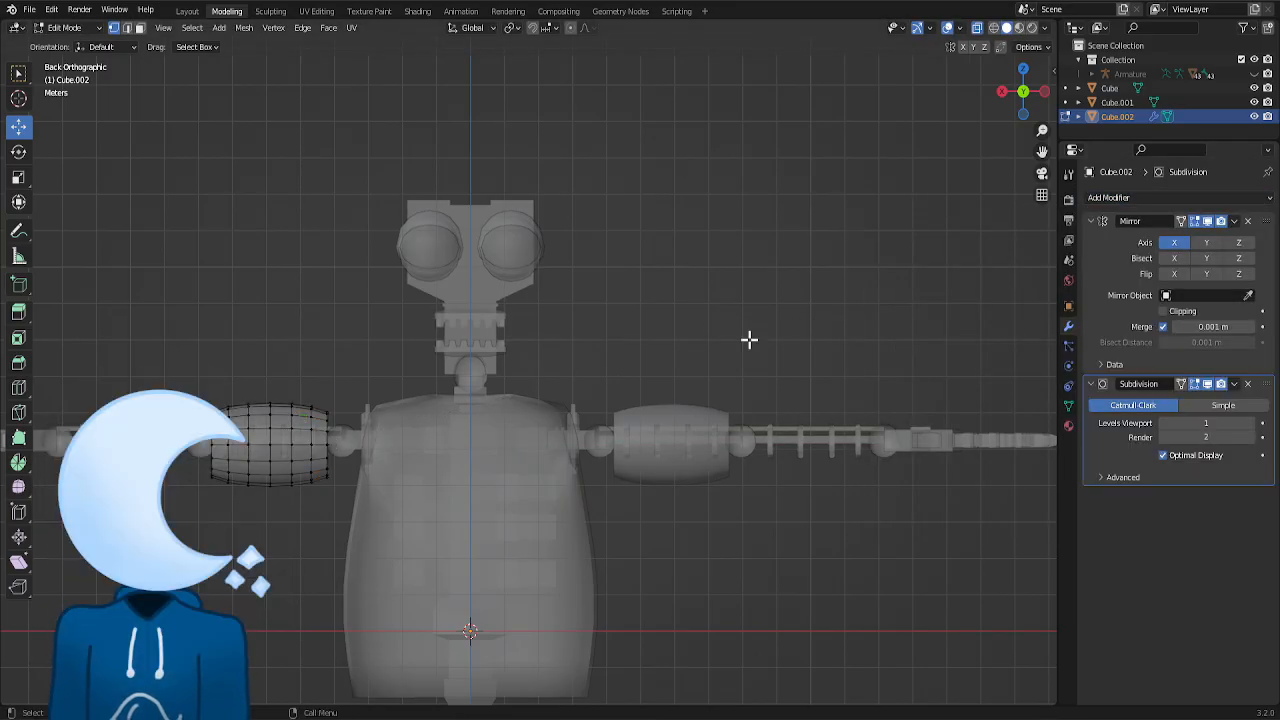
{"action": "key", "text": "a"}
{"action": "key", "text": "s"}
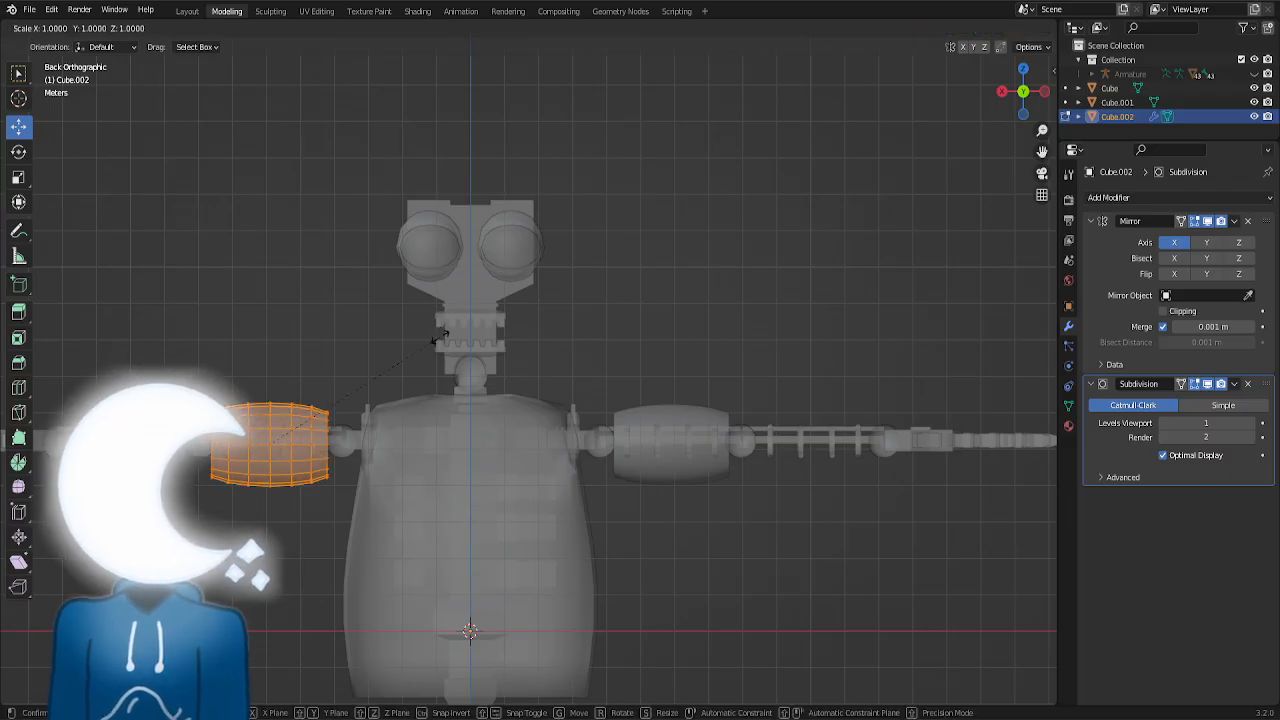
{"action": "left_click", "coordinate": [498, 357]}
{"action": "left_click_drag", "start_coordinate": [240, 445], "coordinate": [242, 445]}
{"action": "left_click", "coordinate": [428, 265]}
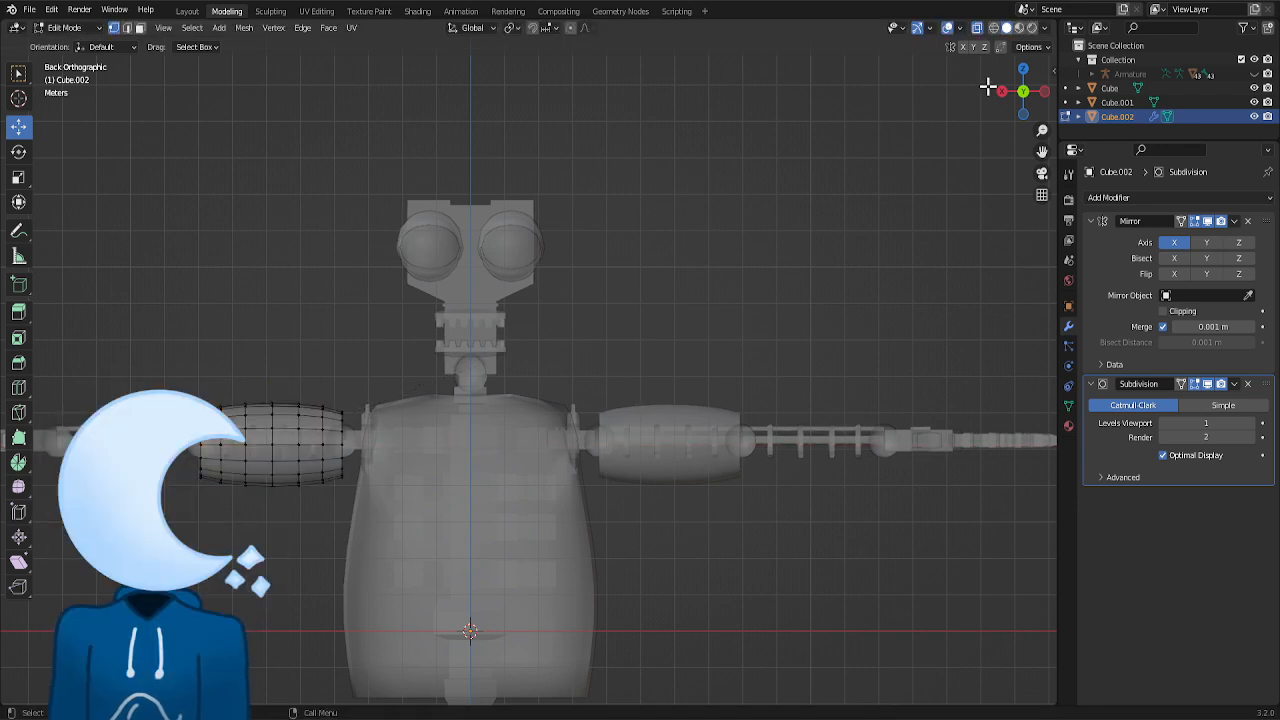
{"action": "mouse_move", "coordinate": [1023, 94]}
{"action": "left_mouse_down"}
{"action": "mouse_move", "coordinate": [1216, 108]}
{"action": "mouse_move", "coordinate": [1025, 90]}
{"action": "left_mouse_up"}
{"action": "key", "text": "a"}
{"action": "key", "text": "s"}
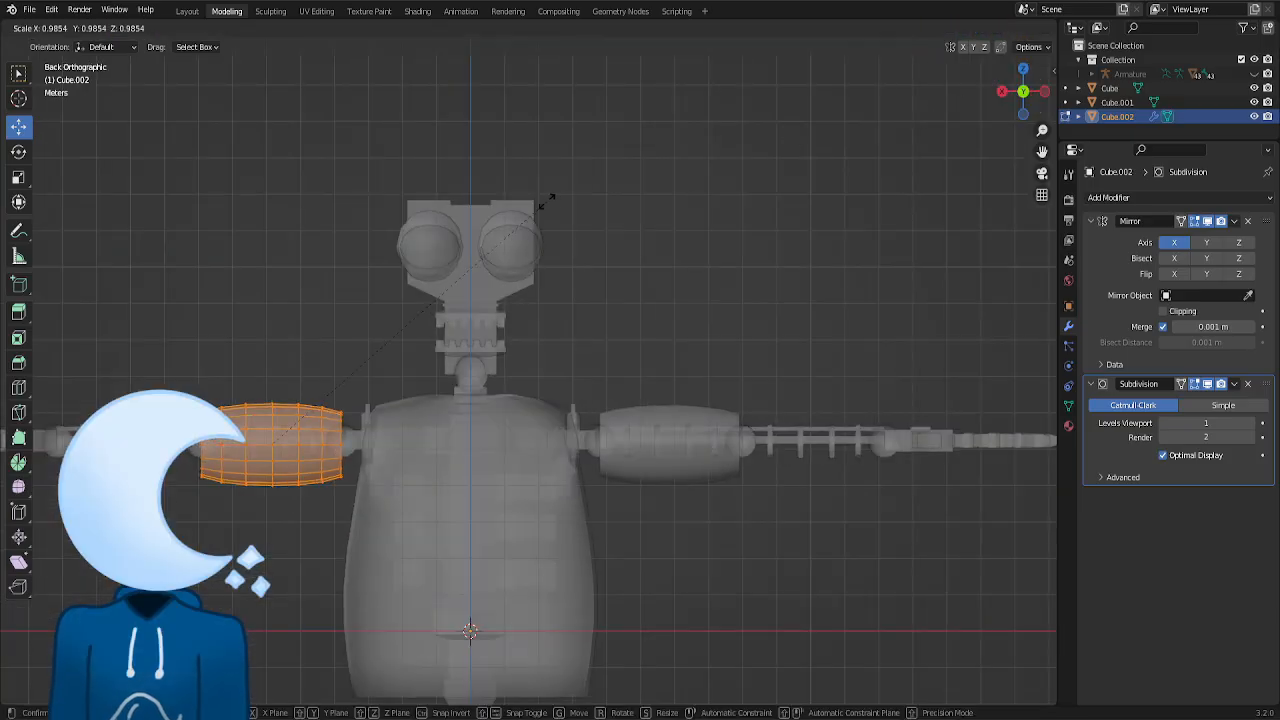
{"action": "left_click", "coordinate": [527, 209]}
{"action": "key", "text": "ctrl+z"}
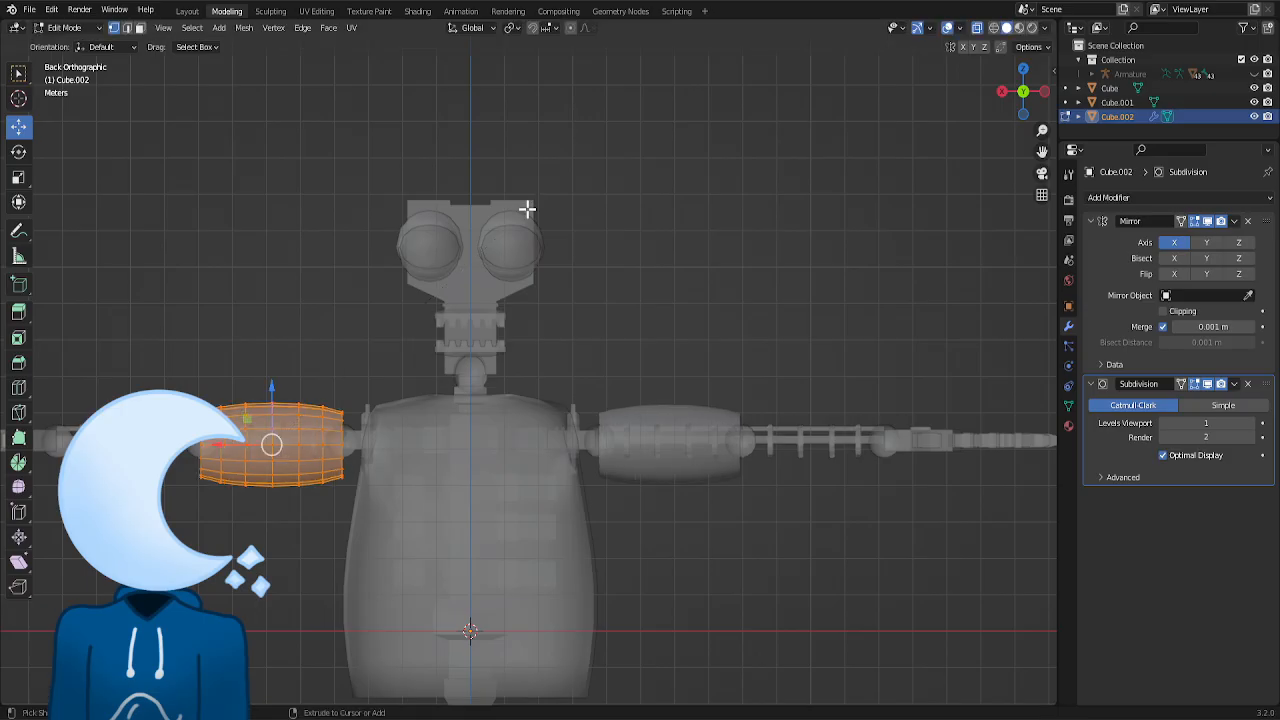
- Slim the whole upper-arm mesh by scaling it down in Y and Z with the X axis locked
{"action": "key", "text": "s"}
{"action": "key", "text": "shift+z"}
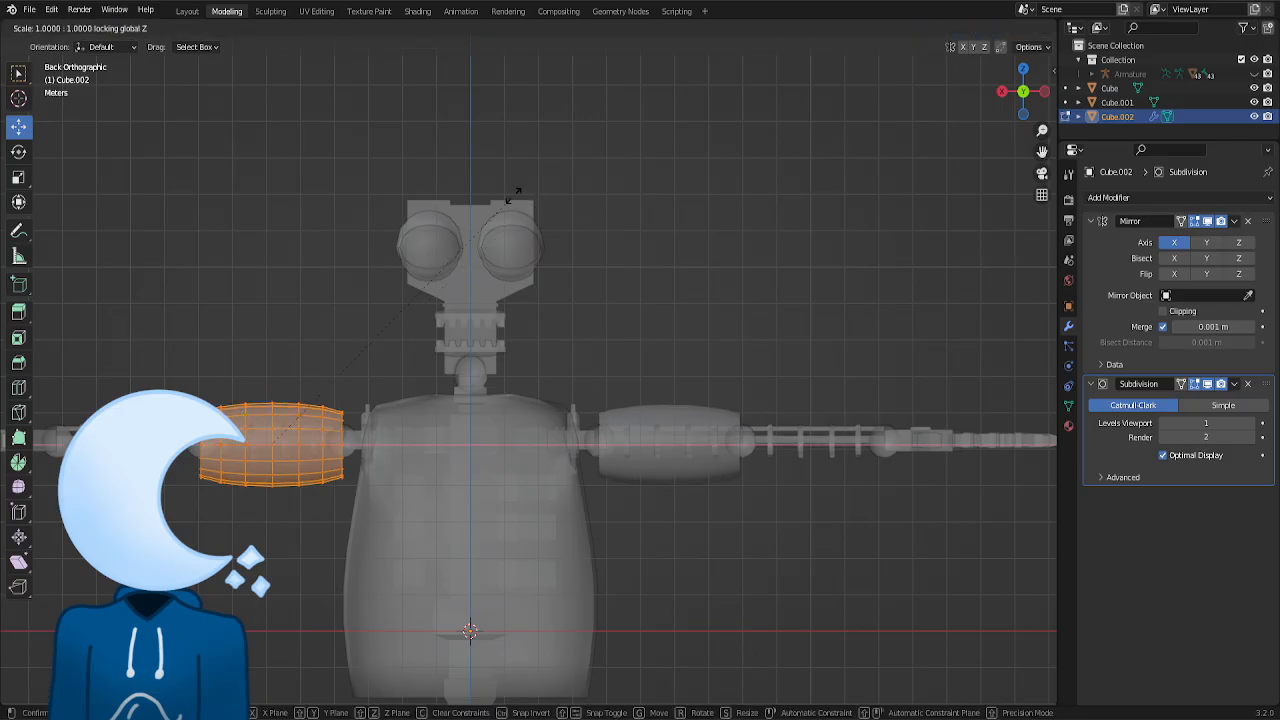
{"action": "key", "text": "shift+x"}
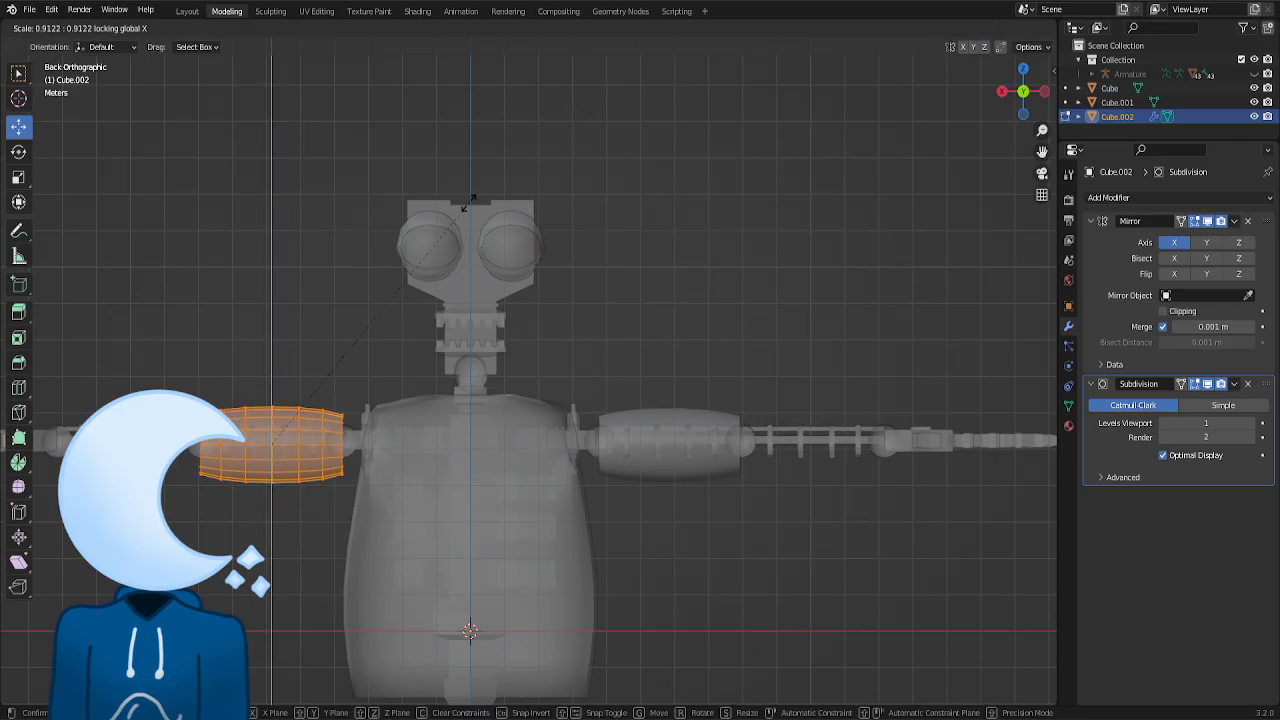
{"action": "left_click", "coordinate": [455, 215]}
{"action": "mouse_move", "coordinate": [1022, 100]}
{"action": "left_mouse_down"}
{"action": "mouse_move", "coordinate": [960, 120]}
{"action": "mouse_move", "coordinate": [1010, 105]}
{"action": "left_mouse_up"}
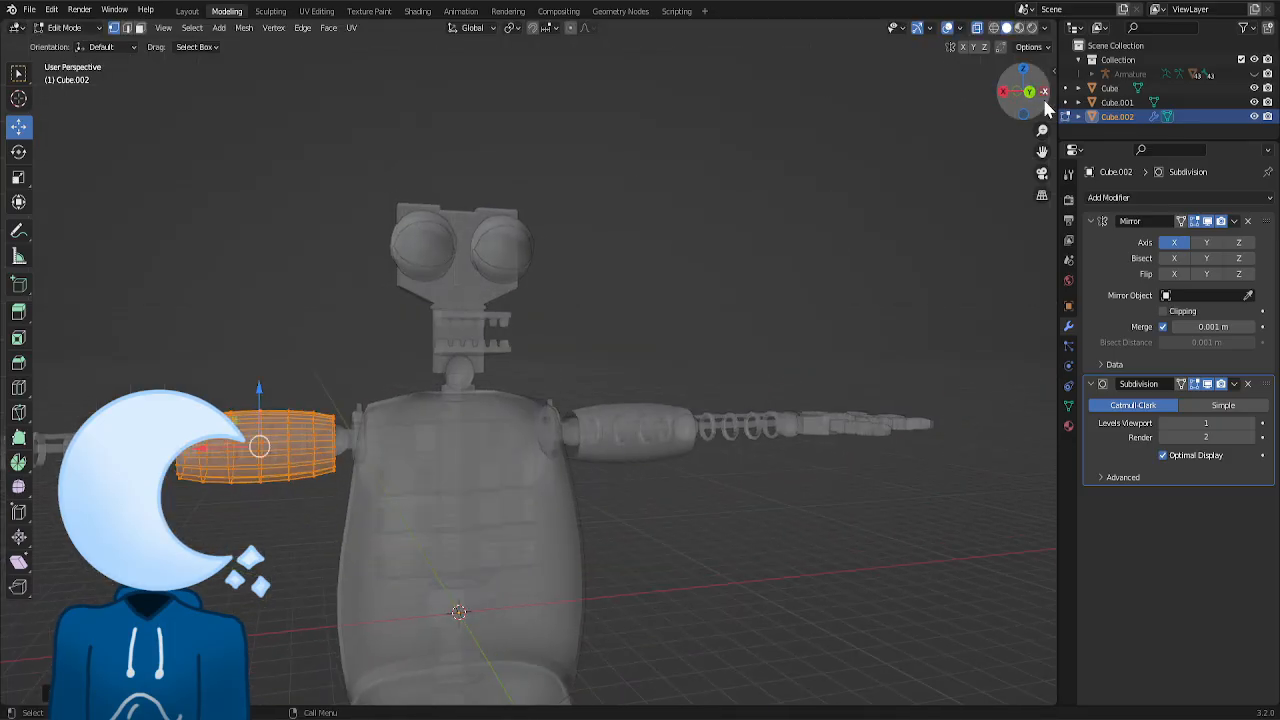
{"action": "left_click", "coordinate": [1029, 91]}
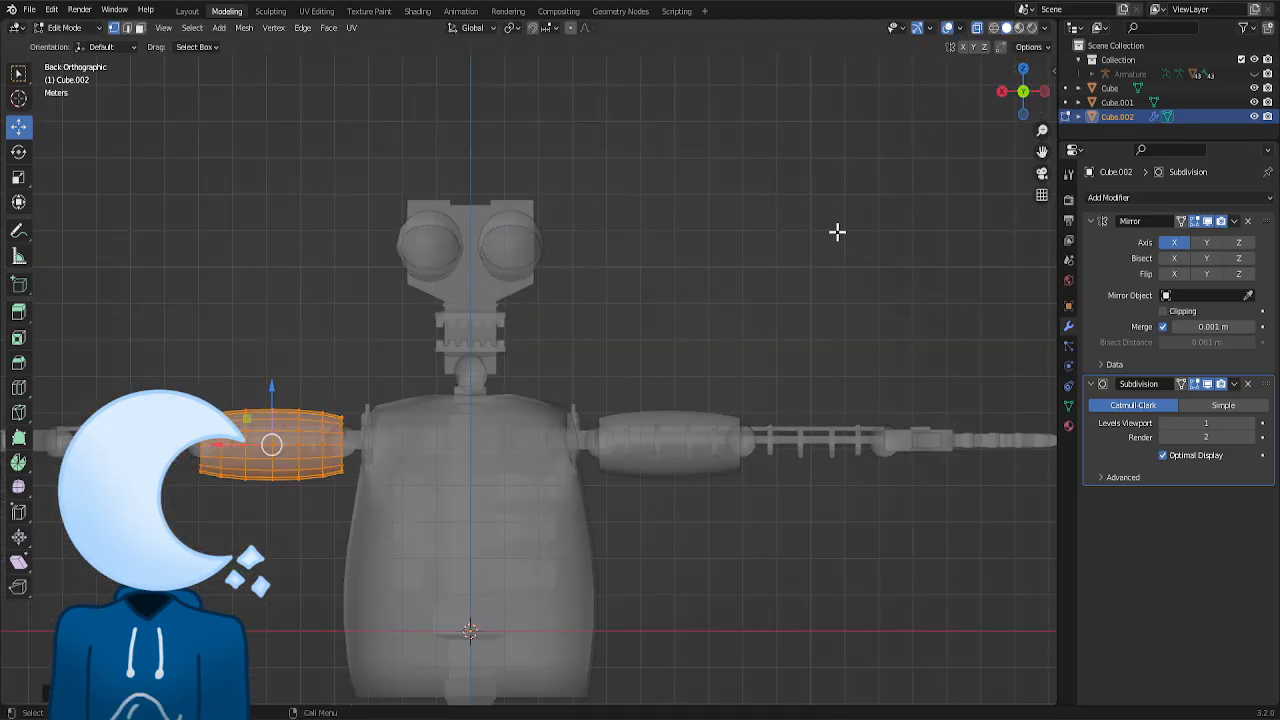
- Add a Solidify modifier to the upper arms with an offset of 1 and a thickness of 0.11 m
{"action": "left_click", "coordinate": [1128, 195]}
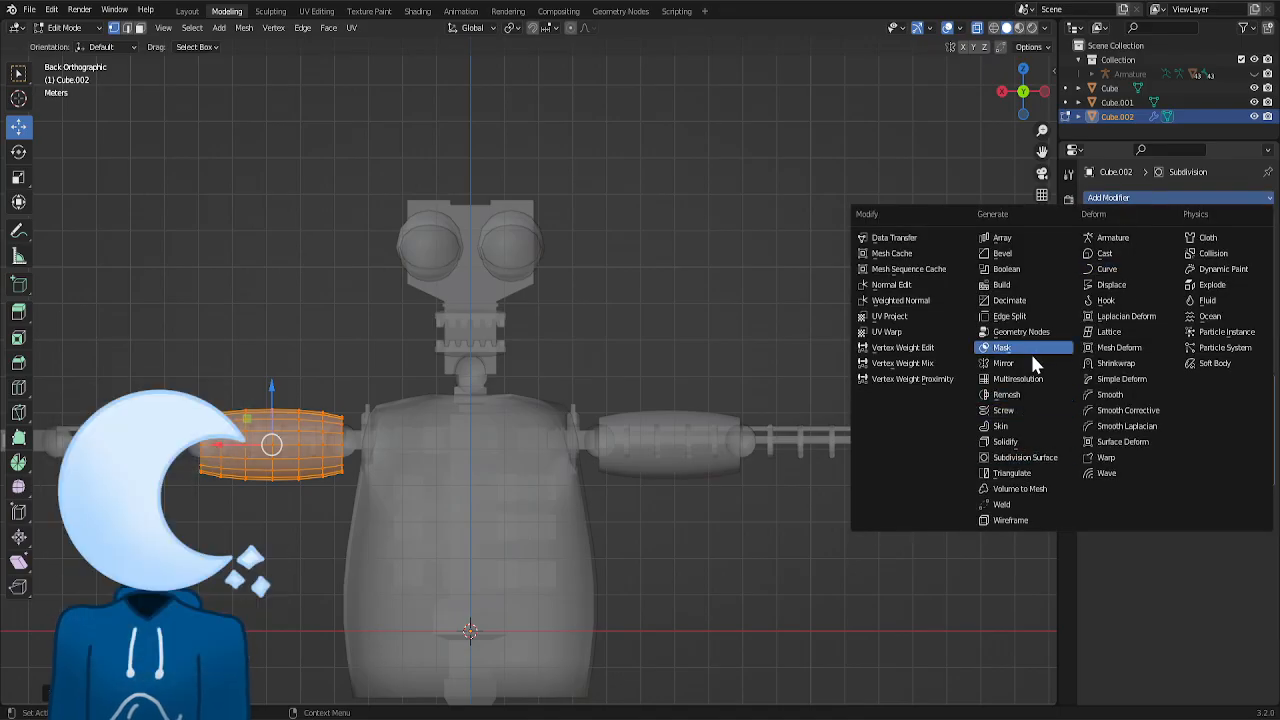
{"action": "left_click", "coordinate": [1016, 441]}
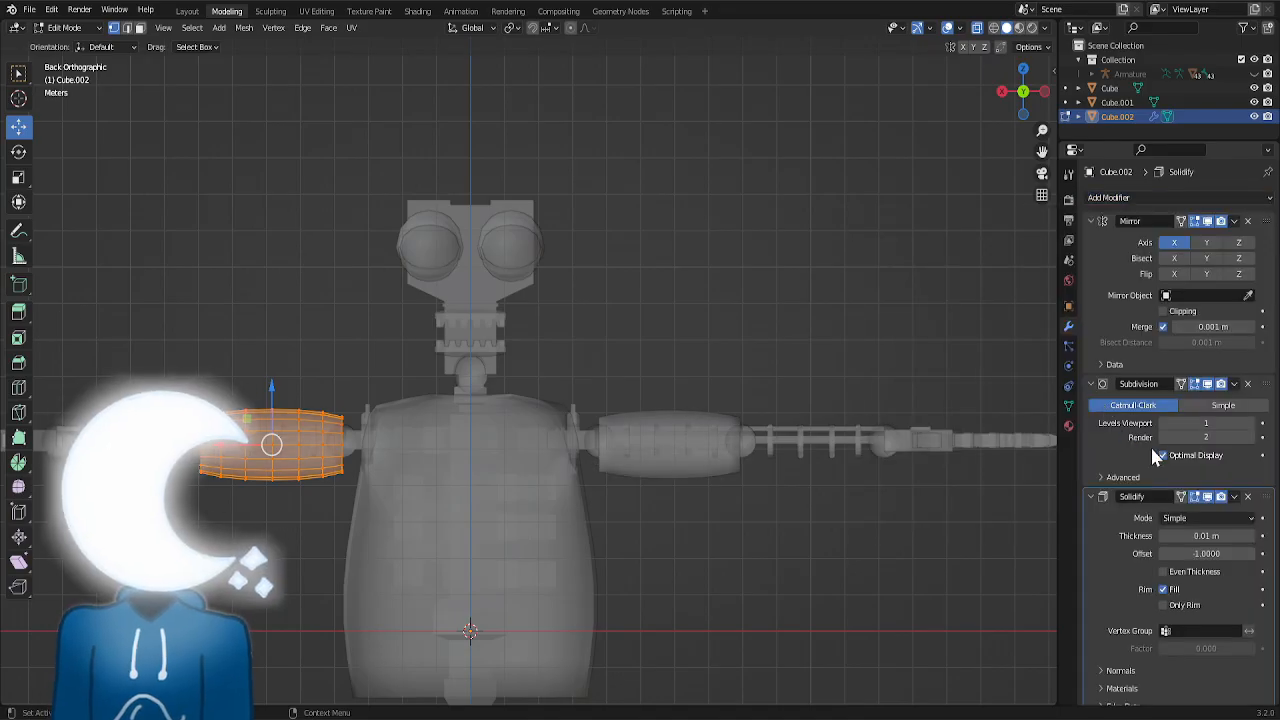
{"action": "type", "text": "1"}
{"action": "key", "text": "Return"}
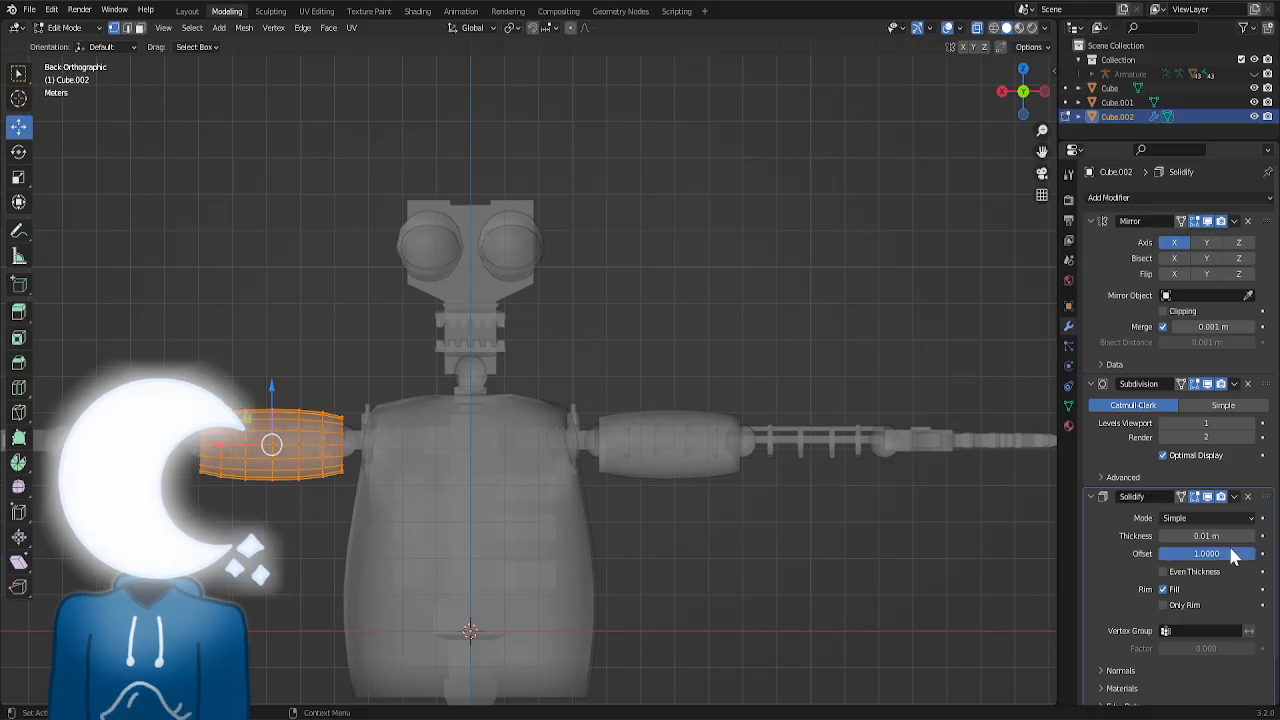
{"action": "left_click", "coordinate": [1233, 537]}
{"action": "key", "text": "Escape"}
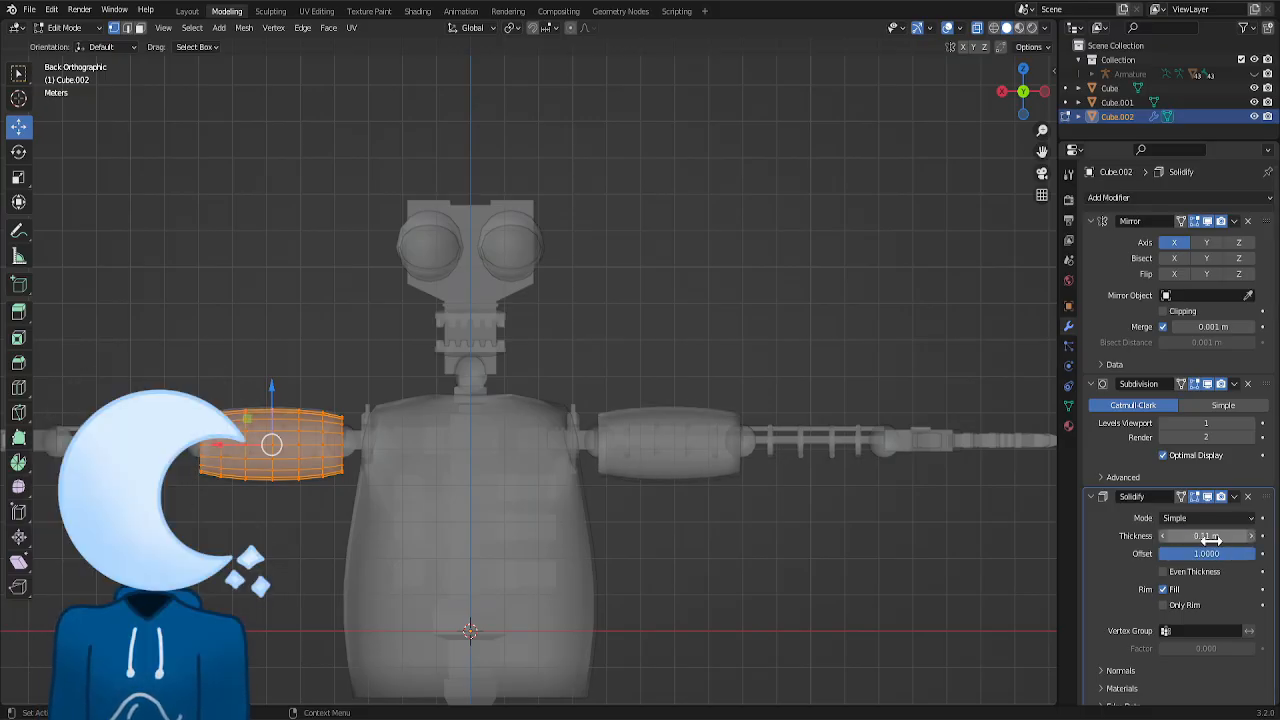
{"action": "key", "text": "alt+a"}
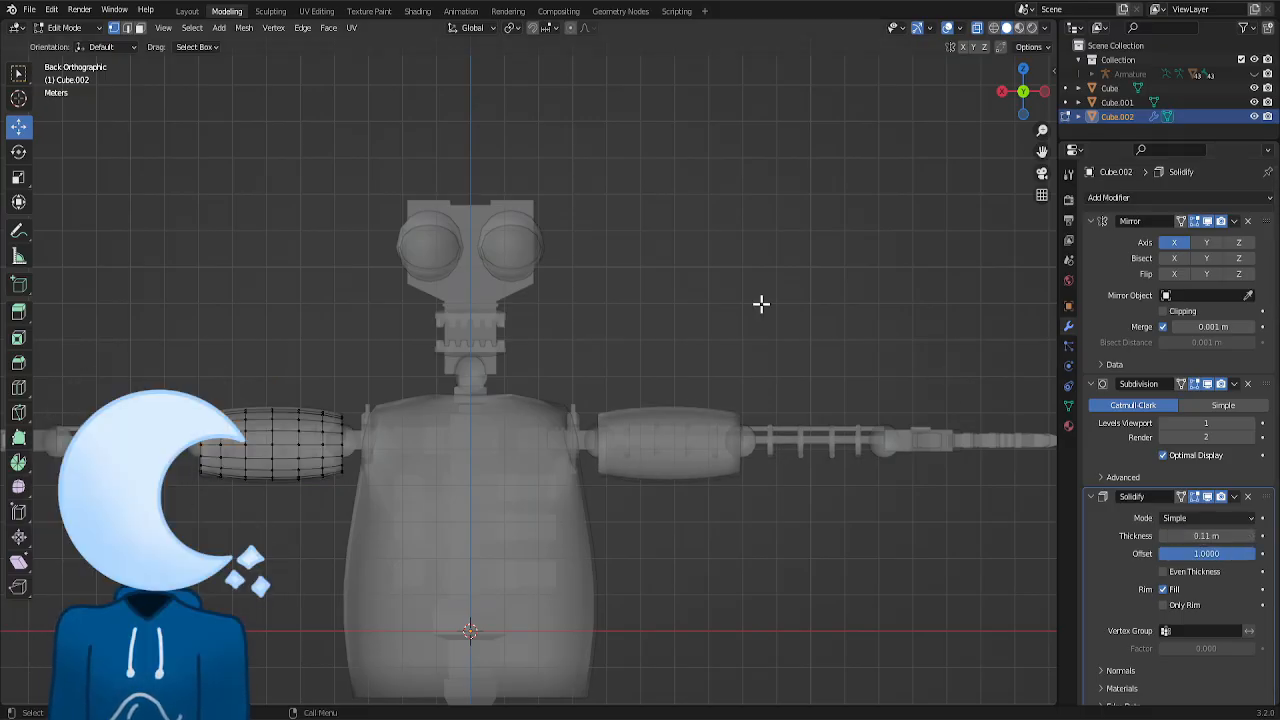
- Move the whole upper-arm mesh slightly up along Z to center it on the endoskeleton arm
{"action": "left_click_drag", "start_coordinate": [397, 327], "coordinate": [167, 530]}
{"action": "left_click_drag", "start_coordinate": [273, 393], "coordinate": [276, 389]}
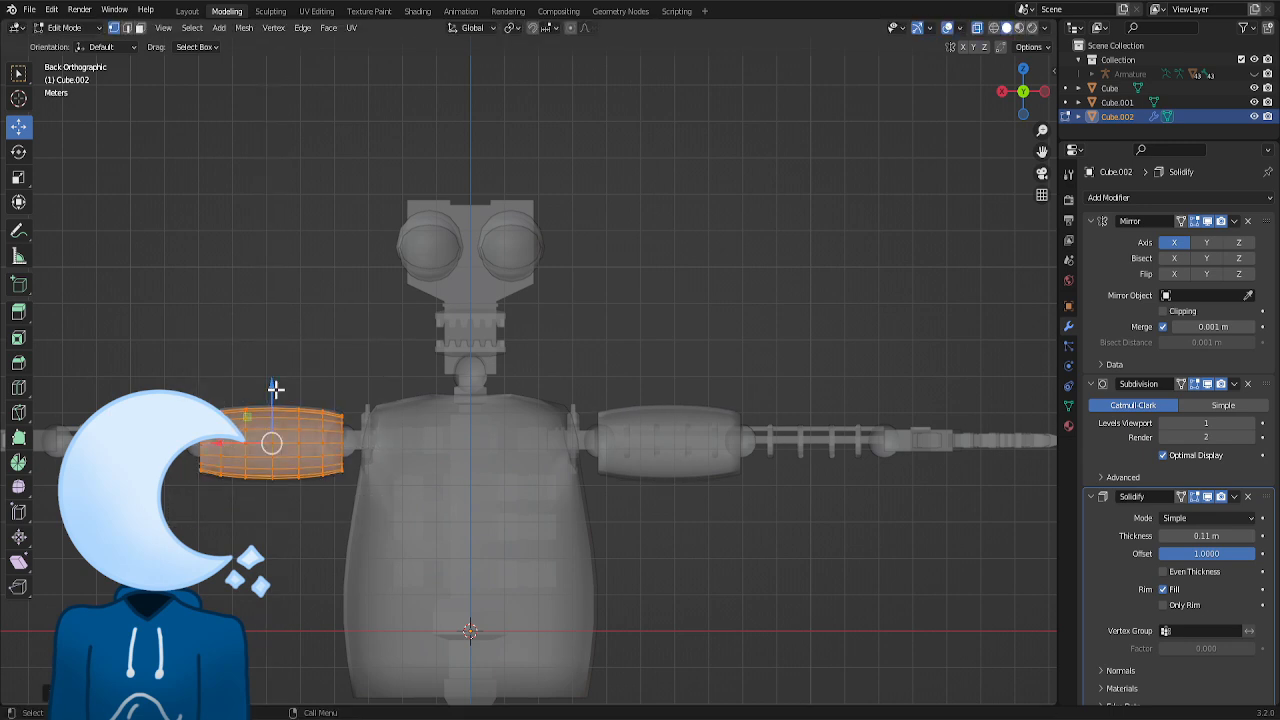
{"action": "key", "text": "alt+a"}
{"action": "scroll", "coordinate": [426, 254], "scroll_direction": "down", "scroll_amount": 3}
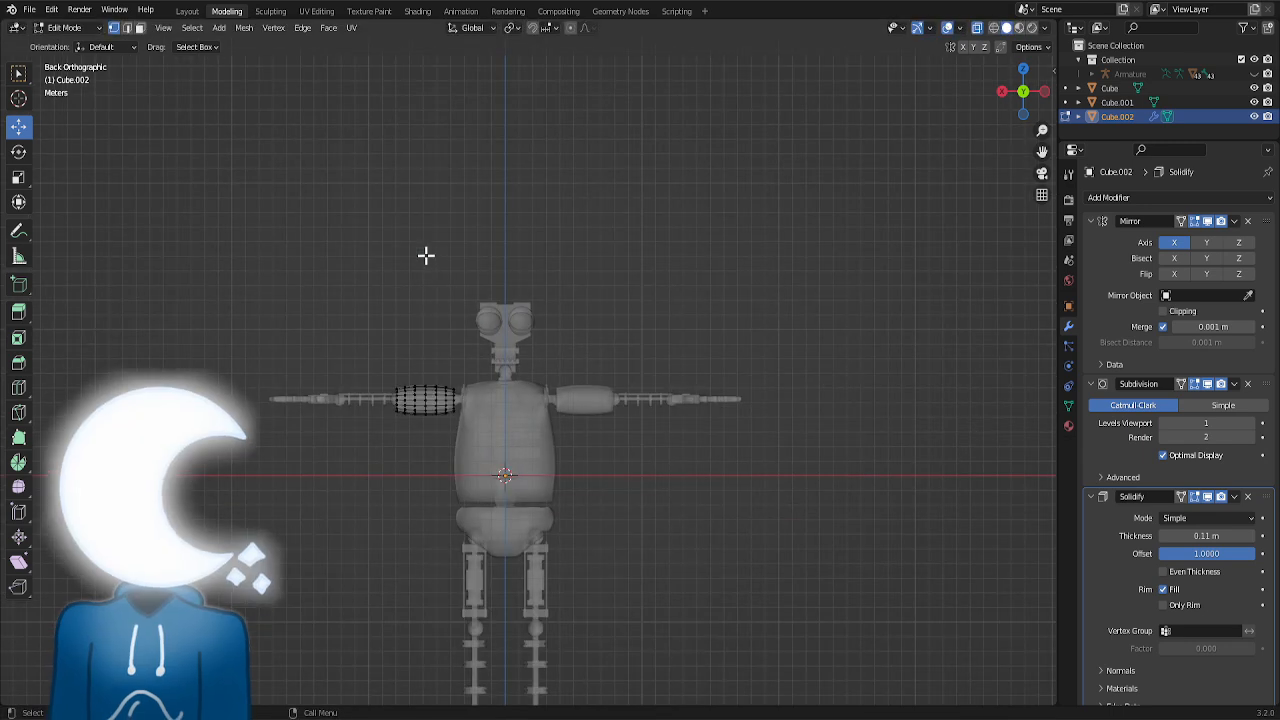
{"action": "scroll", "coordinate": [426, 254], "scroll_direction": "up", "scroll_amount": 2}
{"action": "scroll", "coordinate": [435, 292], "scroll_direction": "up", "scroll_amount": 2}
{"action": "left_click_drag", "start_coordinate": [406, 365], "coordinate": [293, 567]}
{"action": "key", "text": "r"}
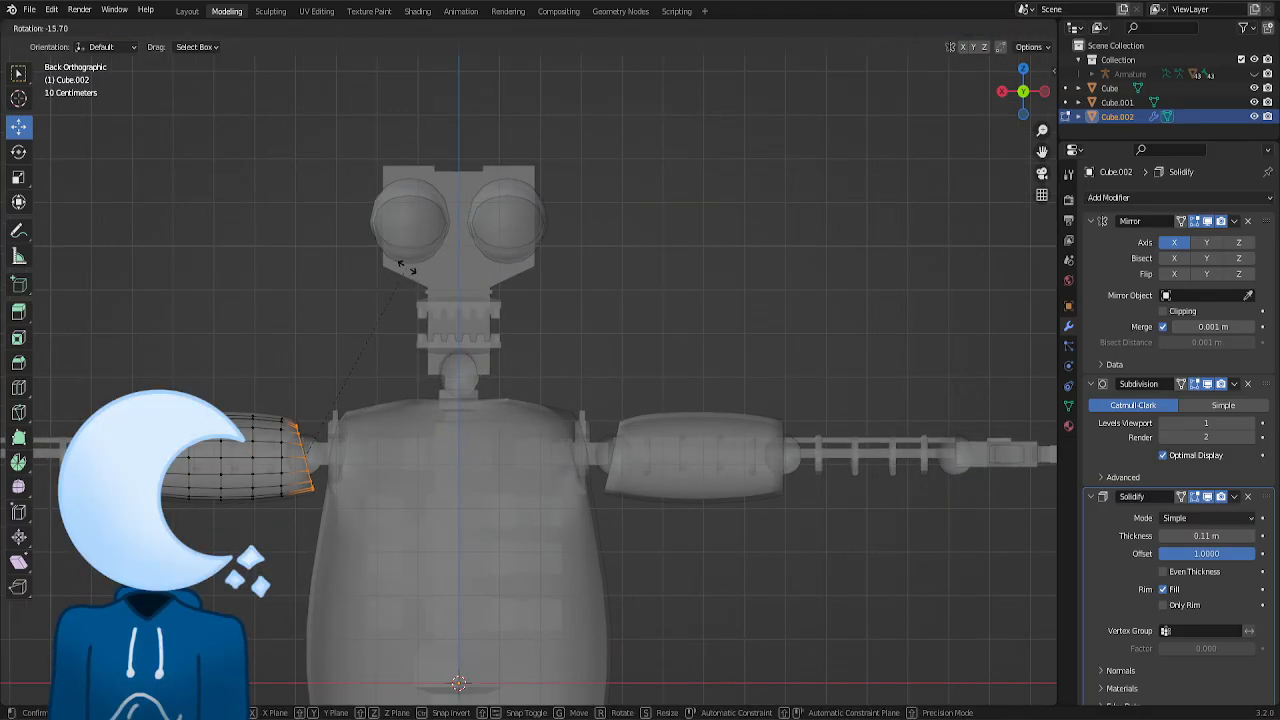
{"action": "left_click", "coordinate": [403, 249]}
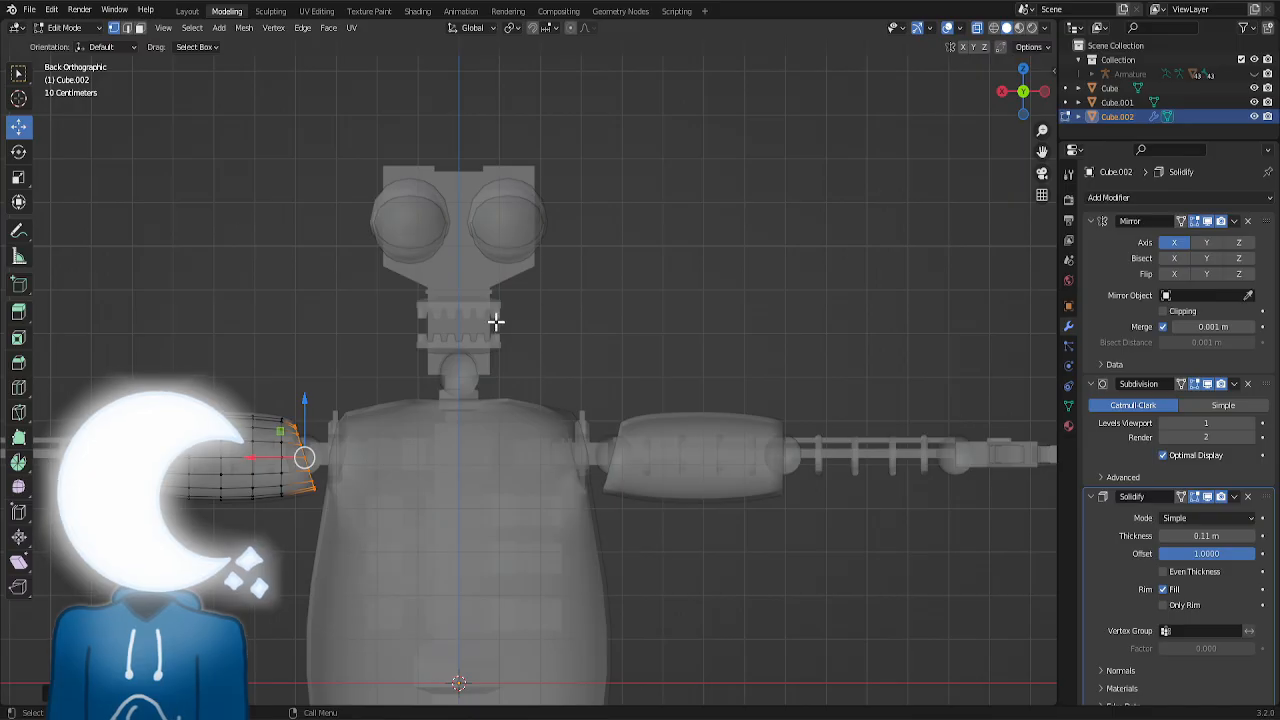
{"action": "key", "text": "ctrl+z"}
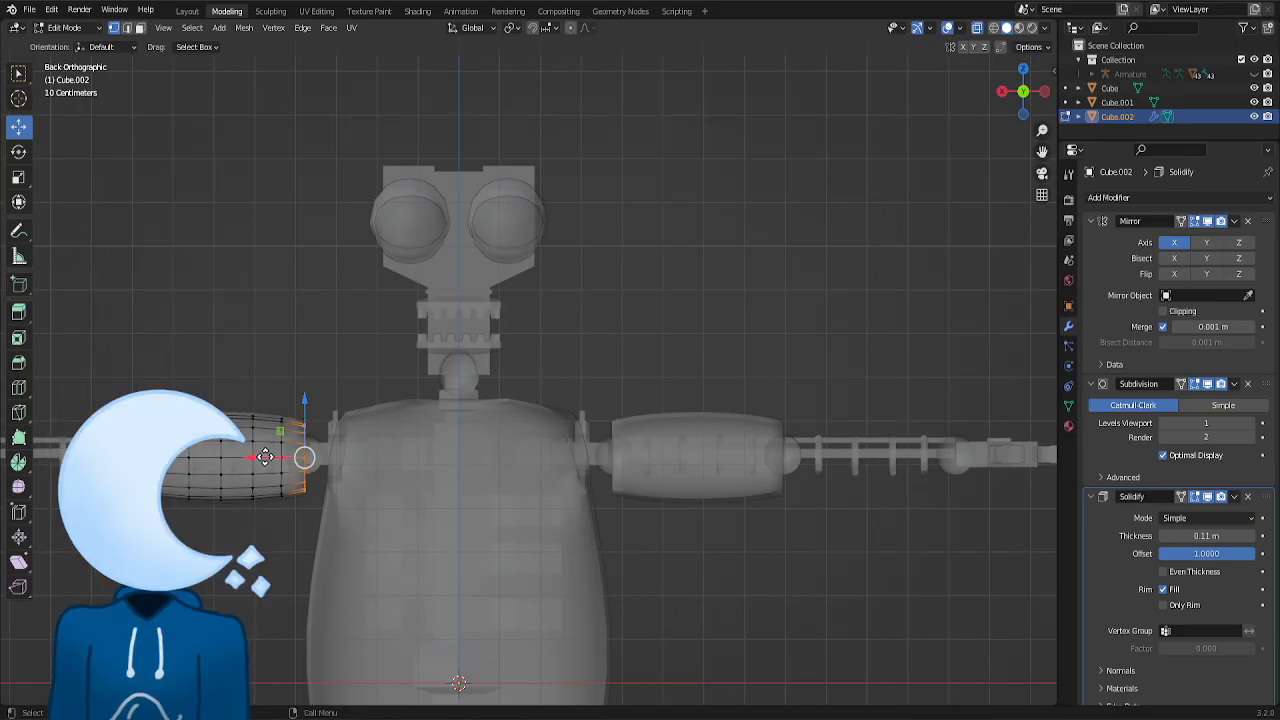
- Tilt the shoulder-end vertices of the upper arm shell in back view to follow the torso's slope
{"action": "key", "text": "r"}
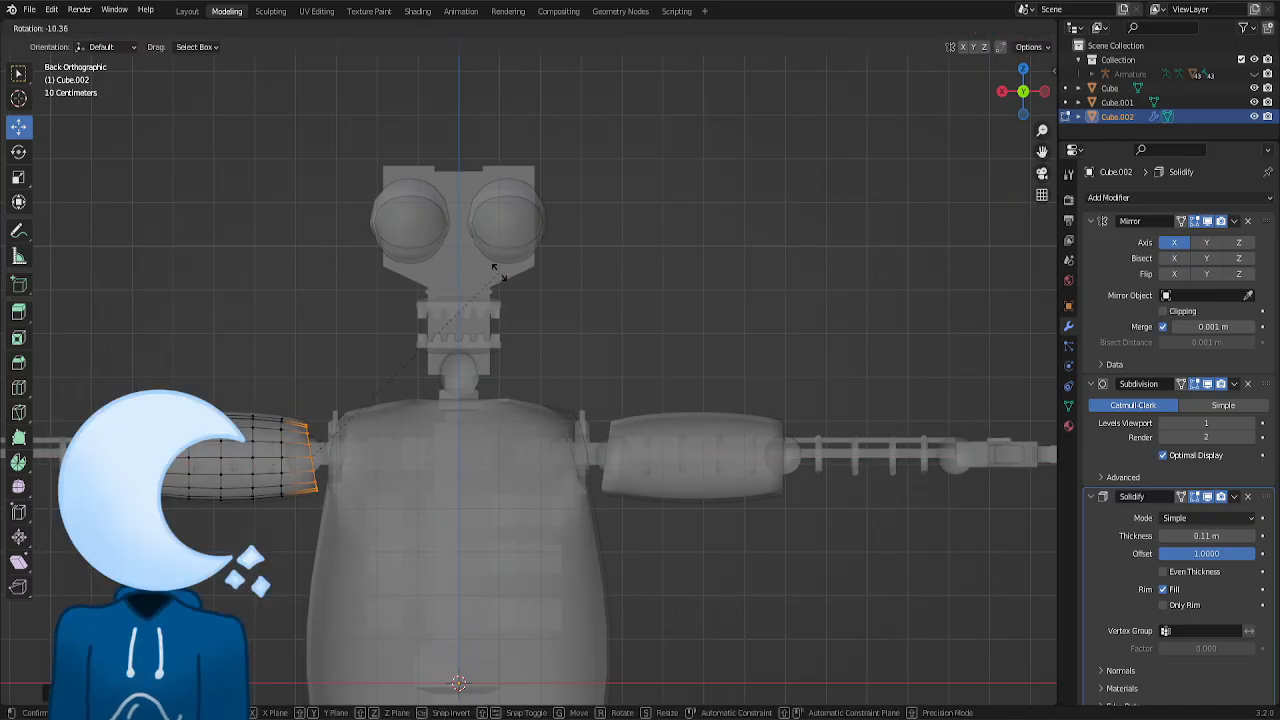
{"action": "left_click", "coordinate": [483, 269]}
{"action": "left_click", "coordinate": [334, 399]}
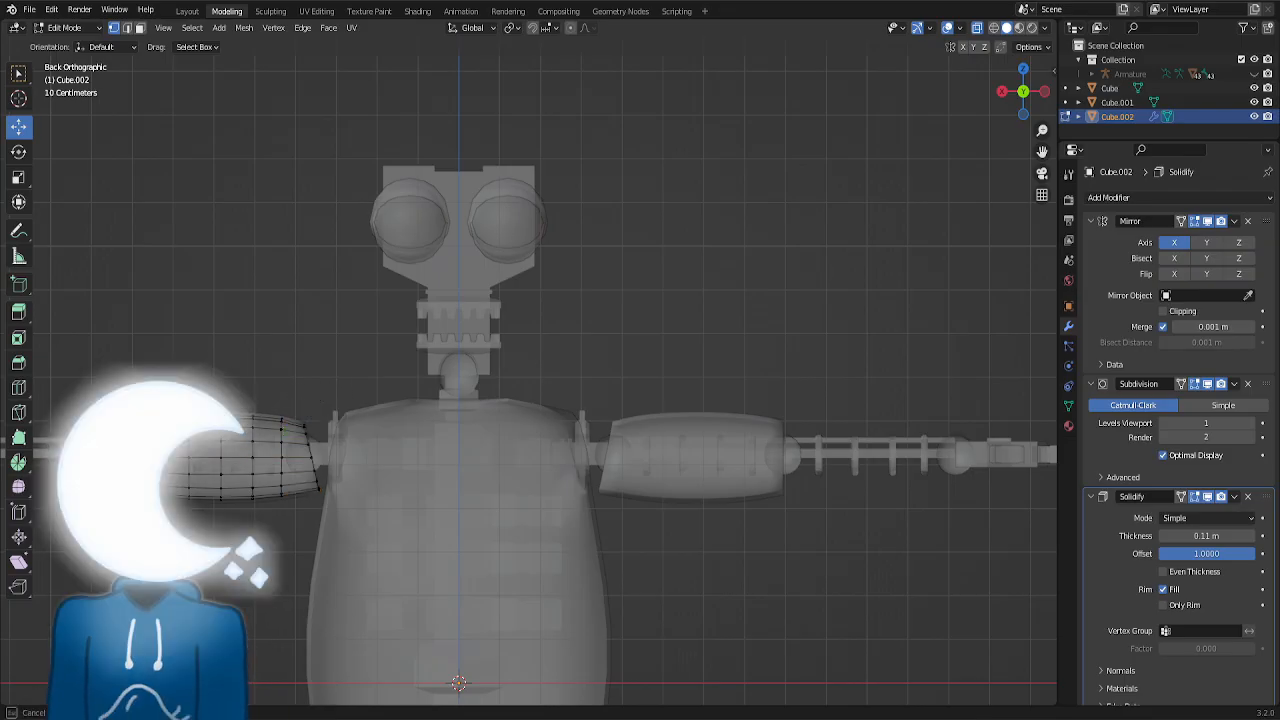
- Rotate the elbow-end vertices of the upper arm shell about 13 degrees in top view, using proportional editing with a small influence radius
{"action": "left_click", "coordinate": [1022, 71]}
{"action": "left_click_drag", "start_coordinate": [963, 366], "coordinate": [906, 522]}
{"action": "key", "text": "r"}
{"action": "left_click", "coordinate": [1018, 350]}
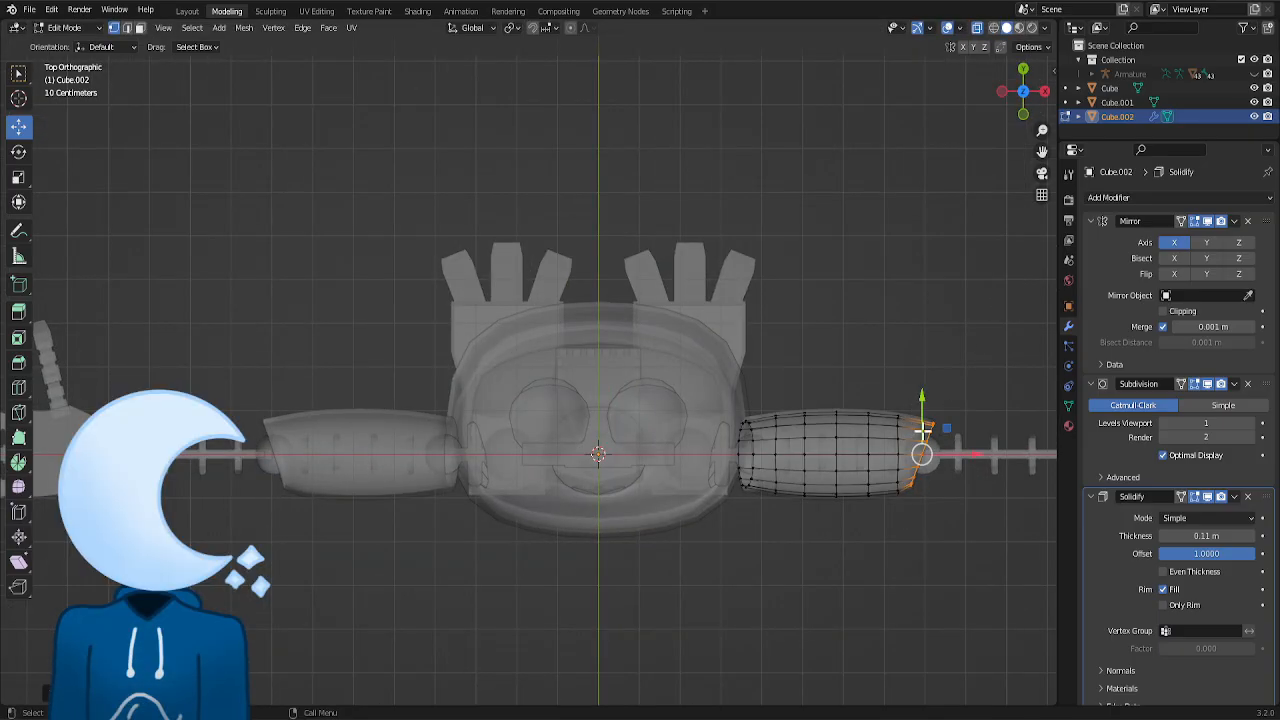
{"action": "left_click_drag", "start_coordinate": [949, 436], "coordinate": [946, 441]}
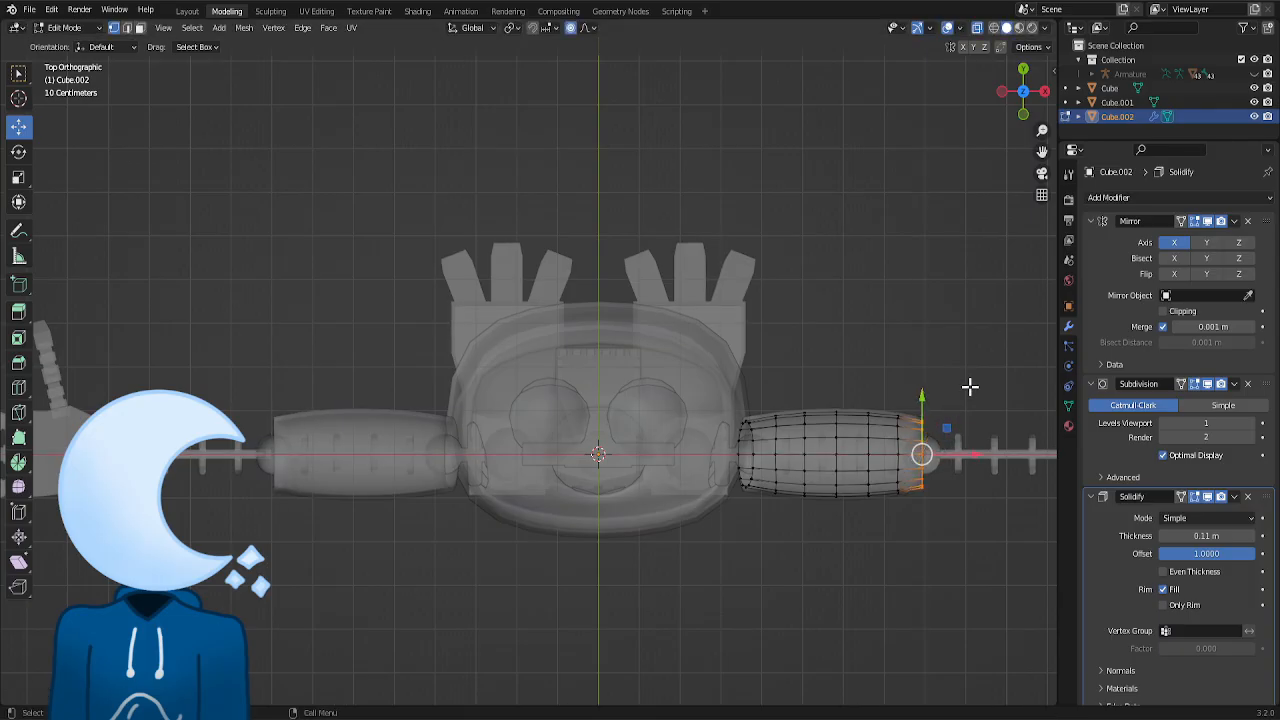
{"action": "key", "text": "r"}
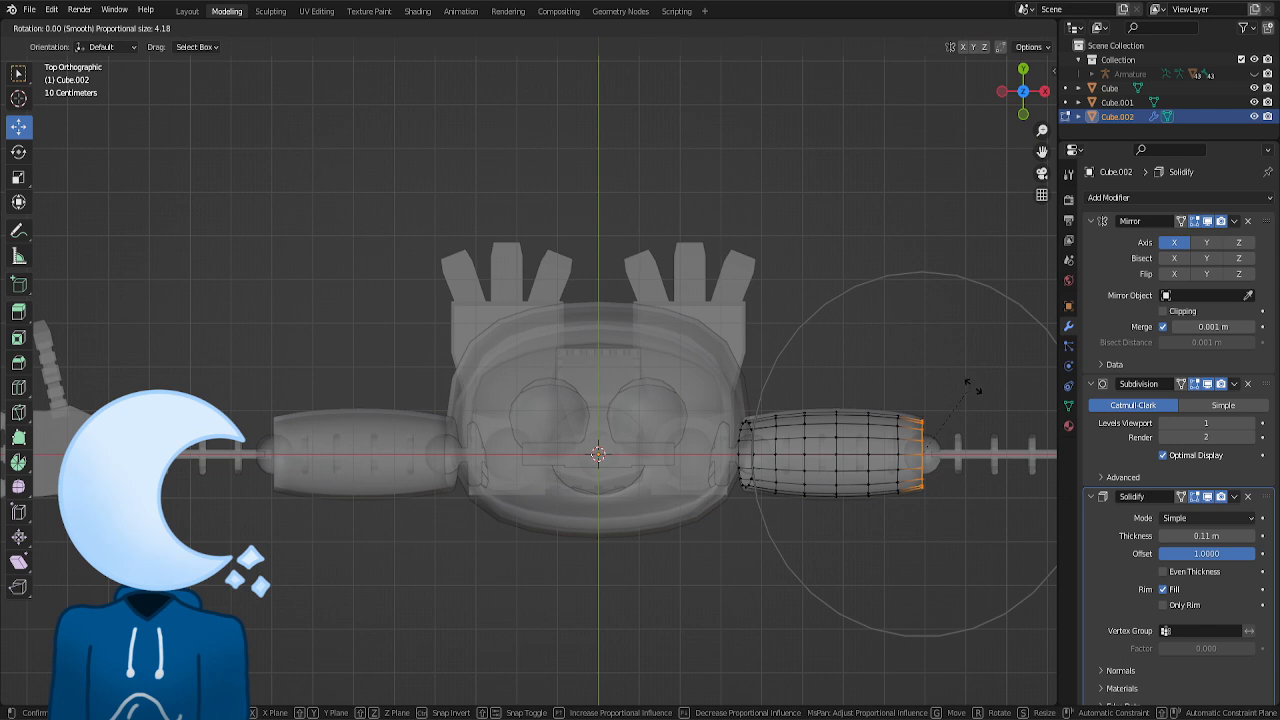
{"action": "scroll", "coordinate": [970, 390], "scroll_direction": "up", "scroll_amount": 13}
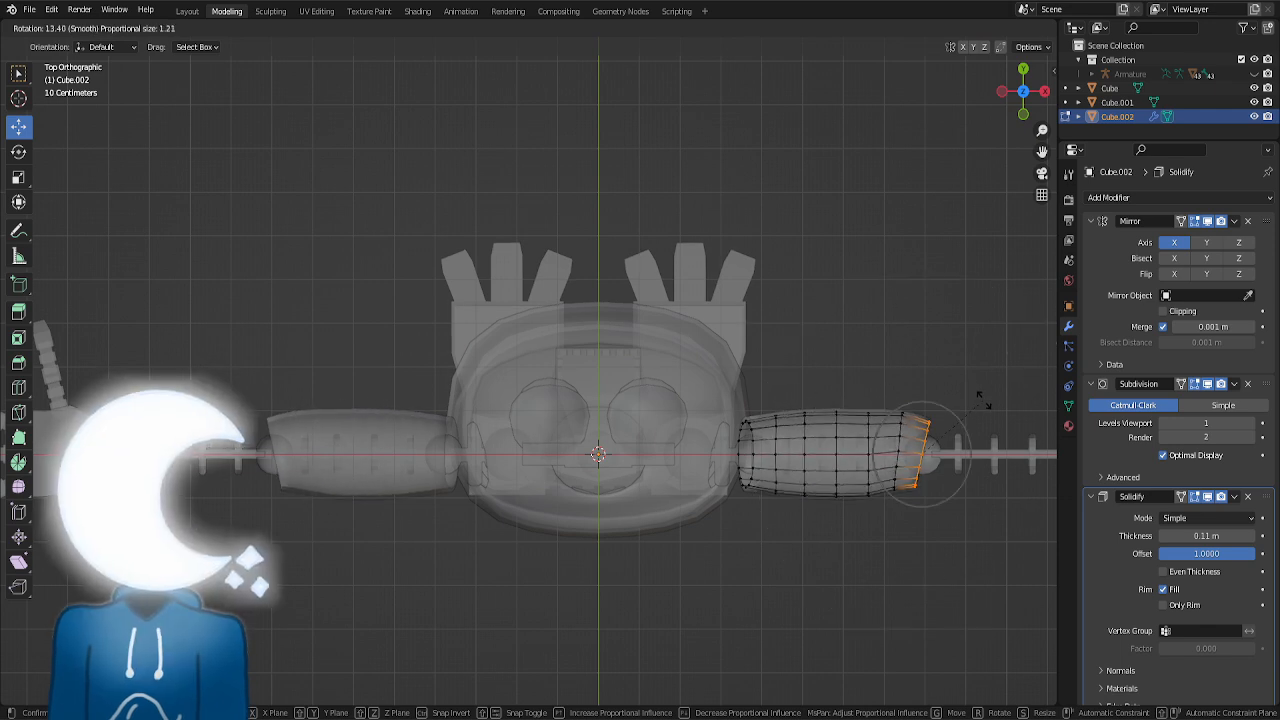
{"action": "scroll", "coordinate": [981, 397], "scroll_direction": "up", "scroll_amount": 1}
{"action": "left_click", "coordinate": [981, 398]}
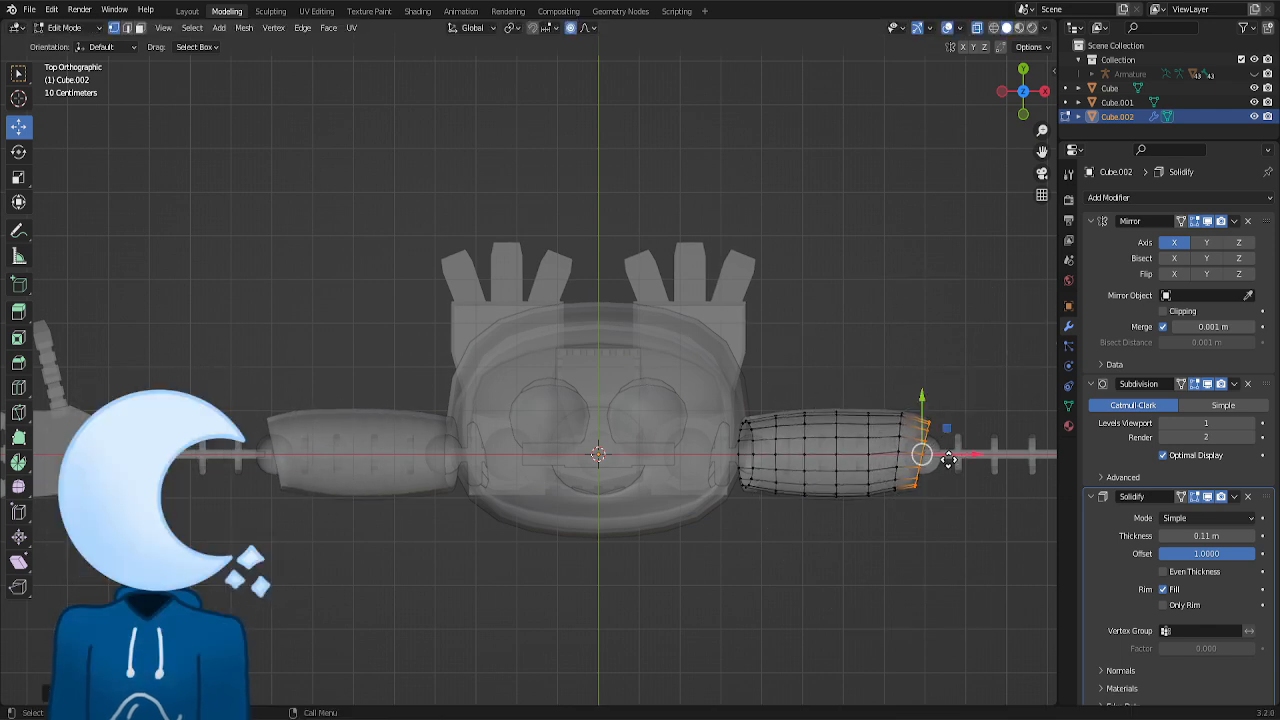
- Move the tilted elbow end of the upper arm shell slightly along X toward the shoulder
{"action": "key", "text": "g"}
{"action": "key", "text": "x"}
{"action": "left_click", "coordinate": [948, 459]}
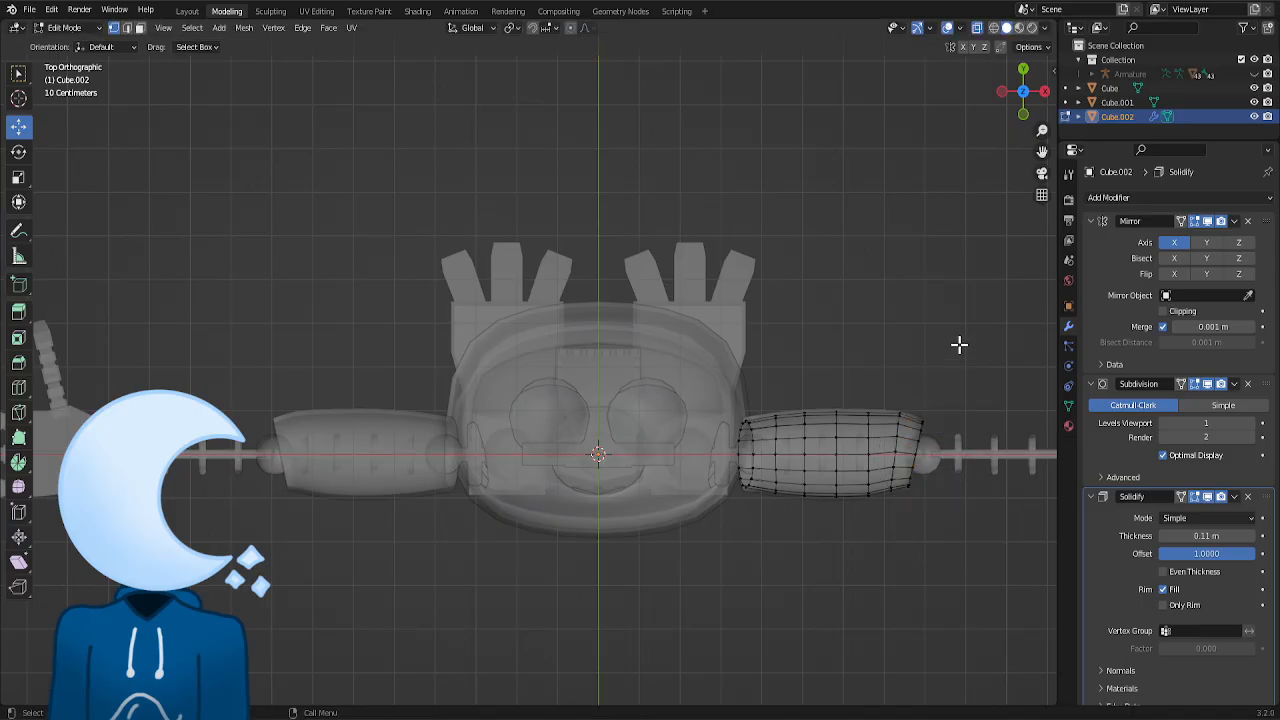
{"action": "mouse_move", "coordinate": [1020, 110]}
{"action": "left_mouse_down"}
{"action": "mouse_move", "coordinate": [988, 158]}
{"action": "mouse_move", "coordinate": [1020, 108]}
{"action": "left_mouse_up"}
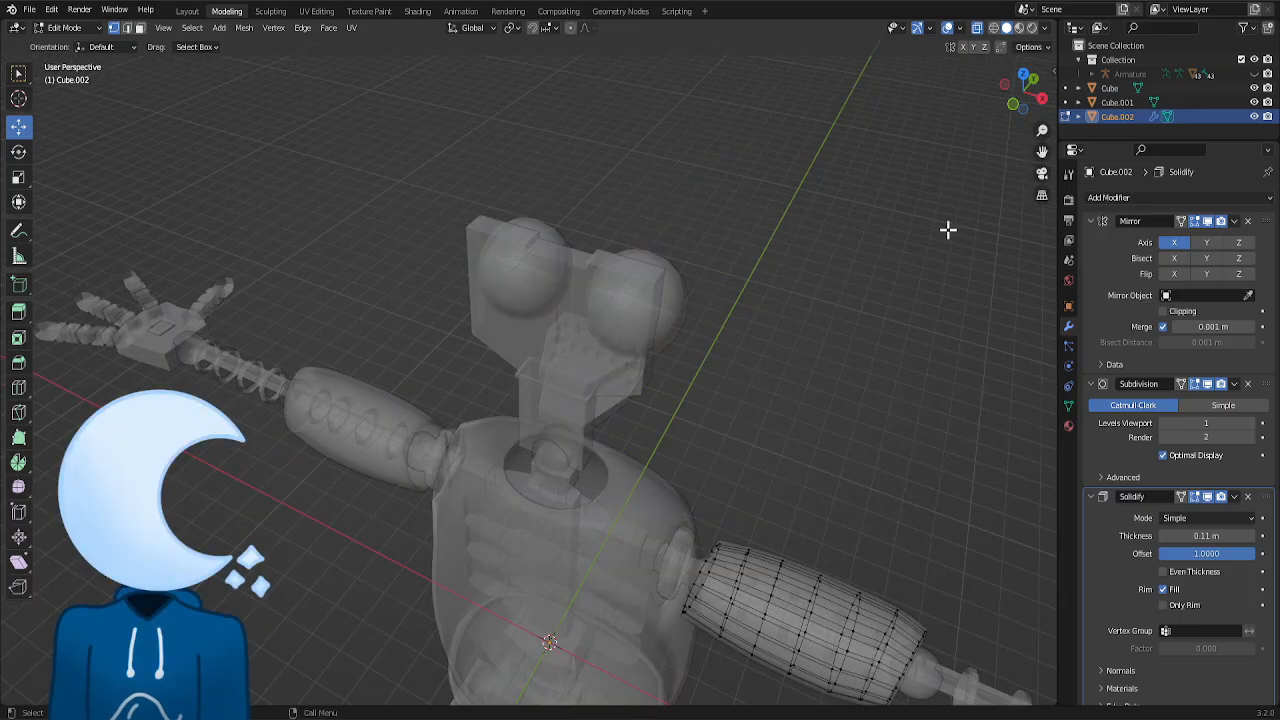
{"action": "scroll", "coordinate": [948, 230], "scroll_direction": "down", "scroll_amount": 2}
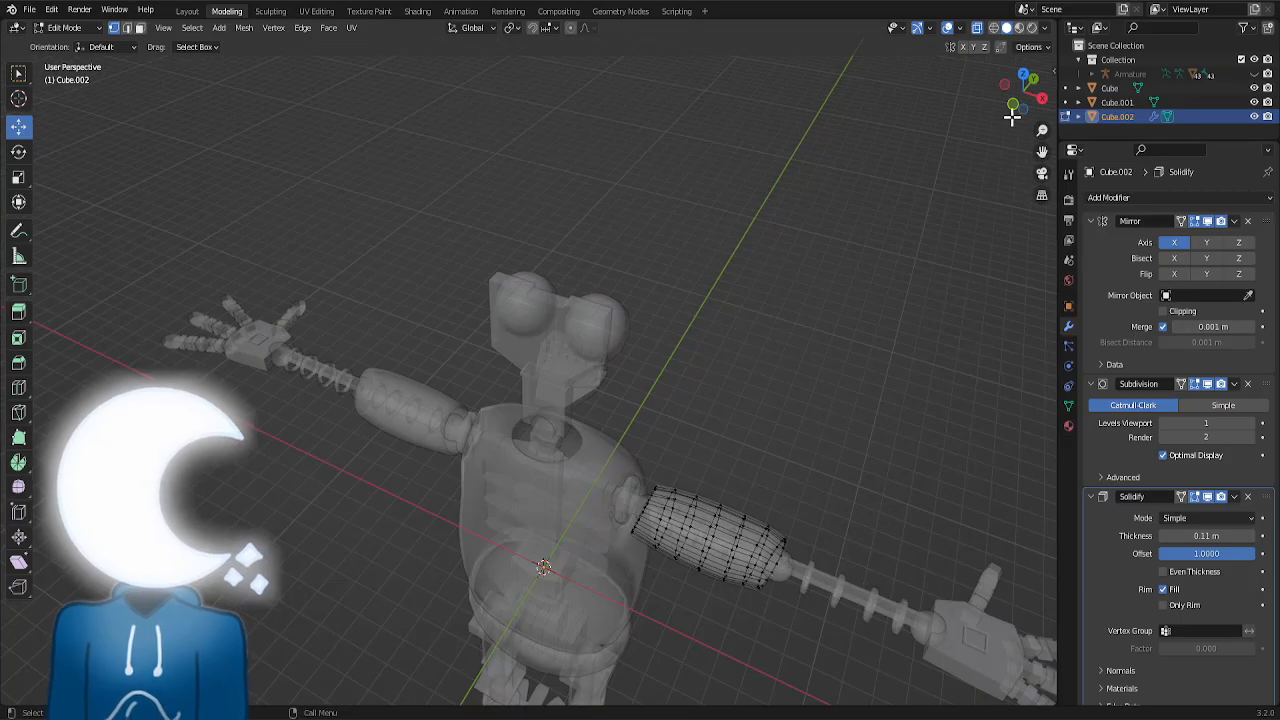
{"action": "left_click_drag", "start_coordinate": [1013, 104], "coordinate": [972, 85]}
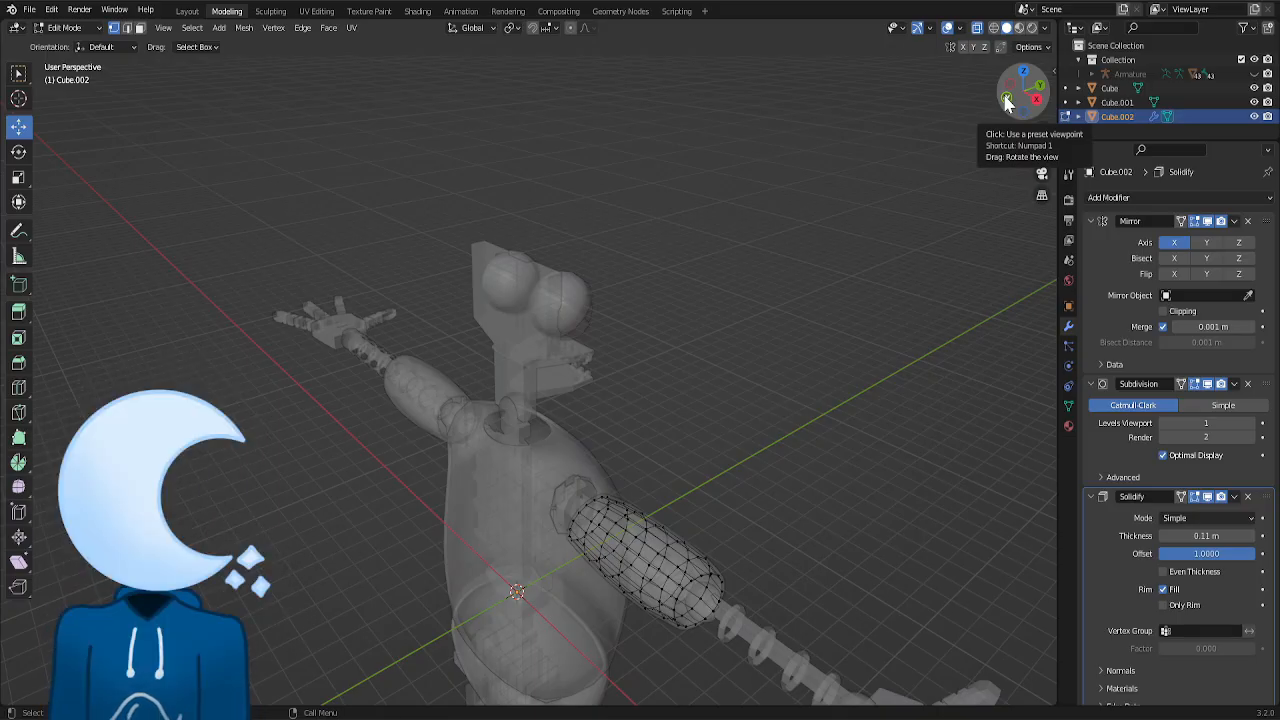
{"action": "left_click_drag", "start_coordinate": [1007, 103], "coordinate": [920, 105]}
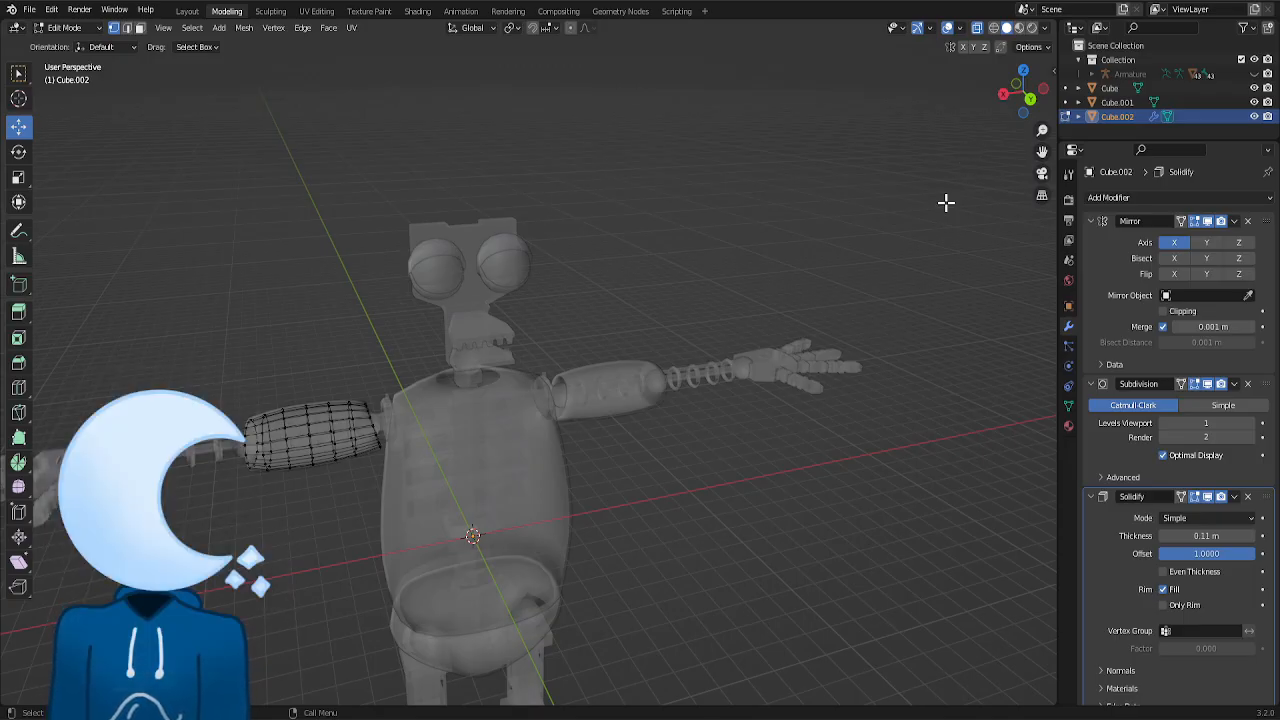
{"action": "left_click_drag", "start_coordinate": [1008, 100], "coordinate": [650, 112]}
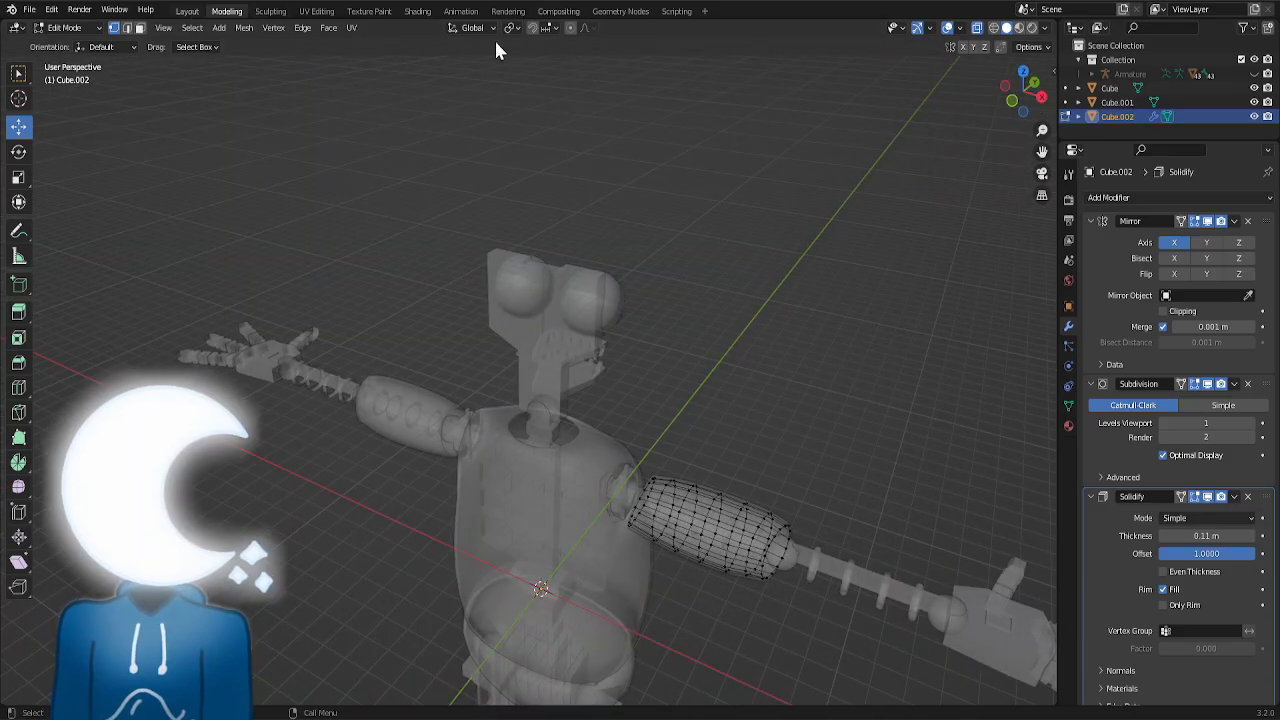
- Apply the Mirror, Subdivision and Solidify modifiers of the upper arm shells in object mode
{"action": "key", "text": "ctrl+Page_Up"}
{"action": "left_click", "coordinate": [1234, 596]}
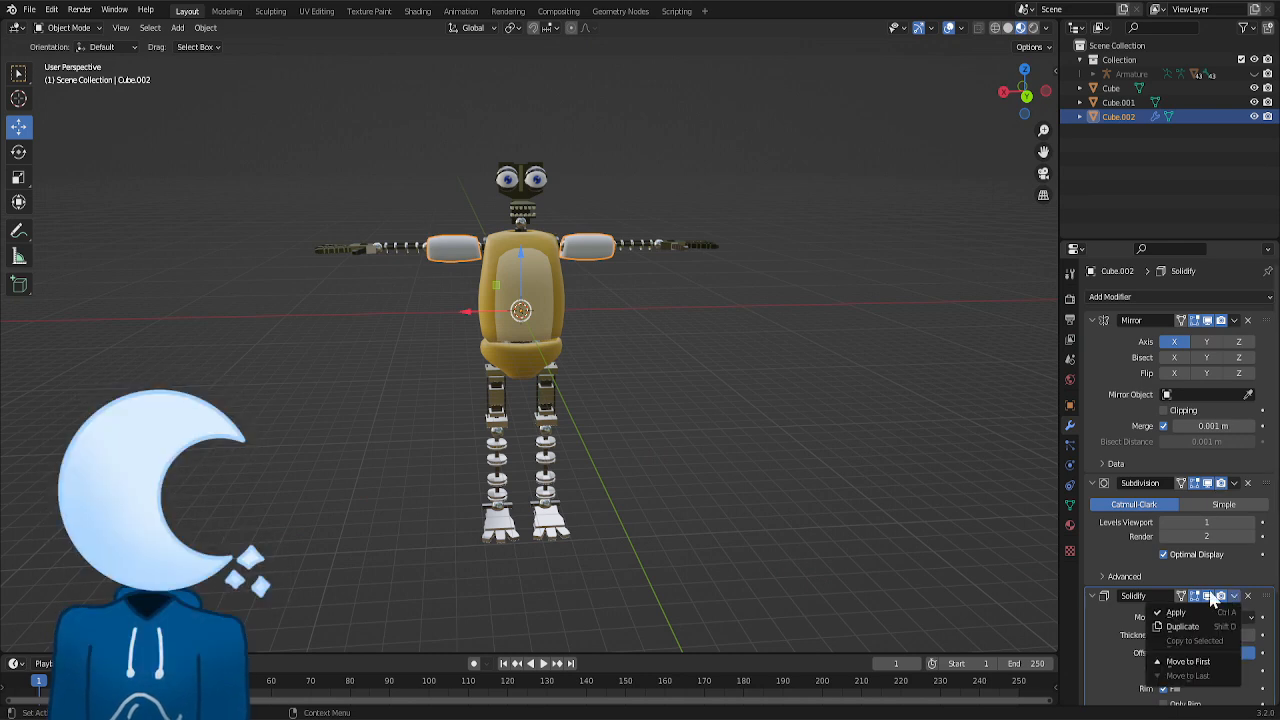
{"action": "left_click", "coordinate": [1234, 320]}
{"action": "left_click", "coordinate": [1230, 336]}
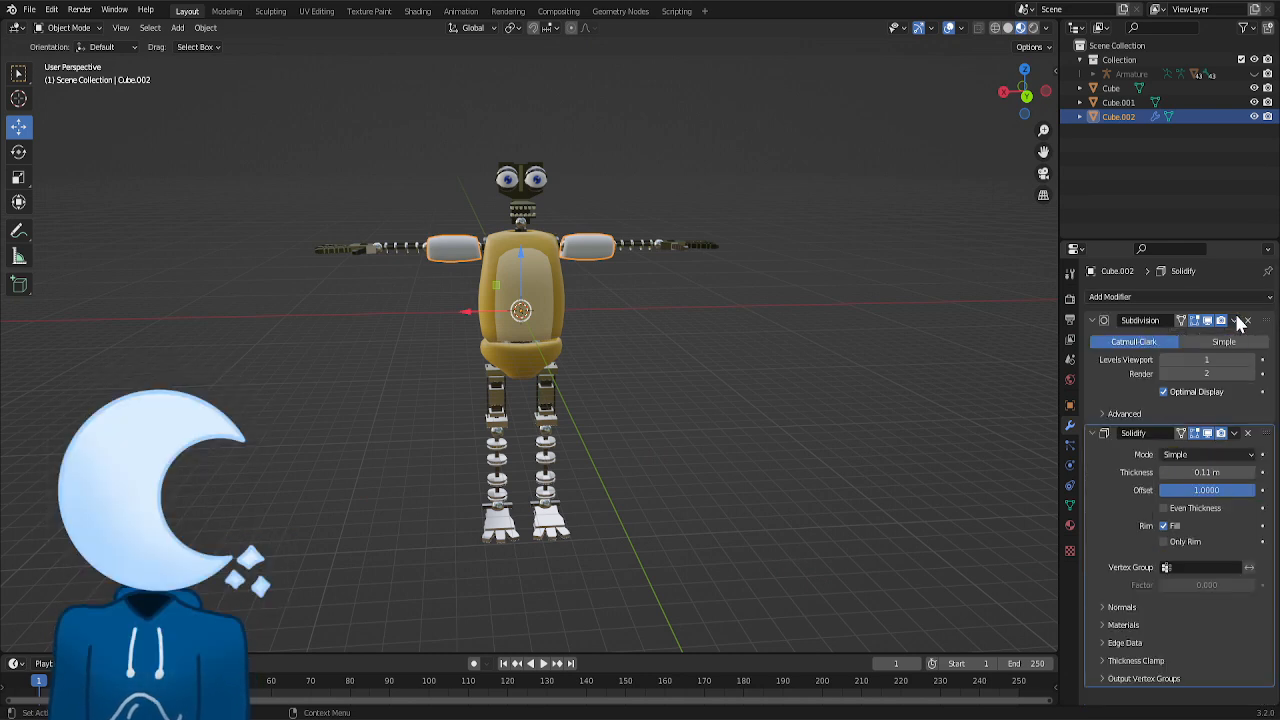
{"action": "left_click", "coordinate": [1234, 320]}
{"action": "left_click", "coordinate": [1230, 336]}
{"action": "left_click", "coordinate": [1233, 320]}
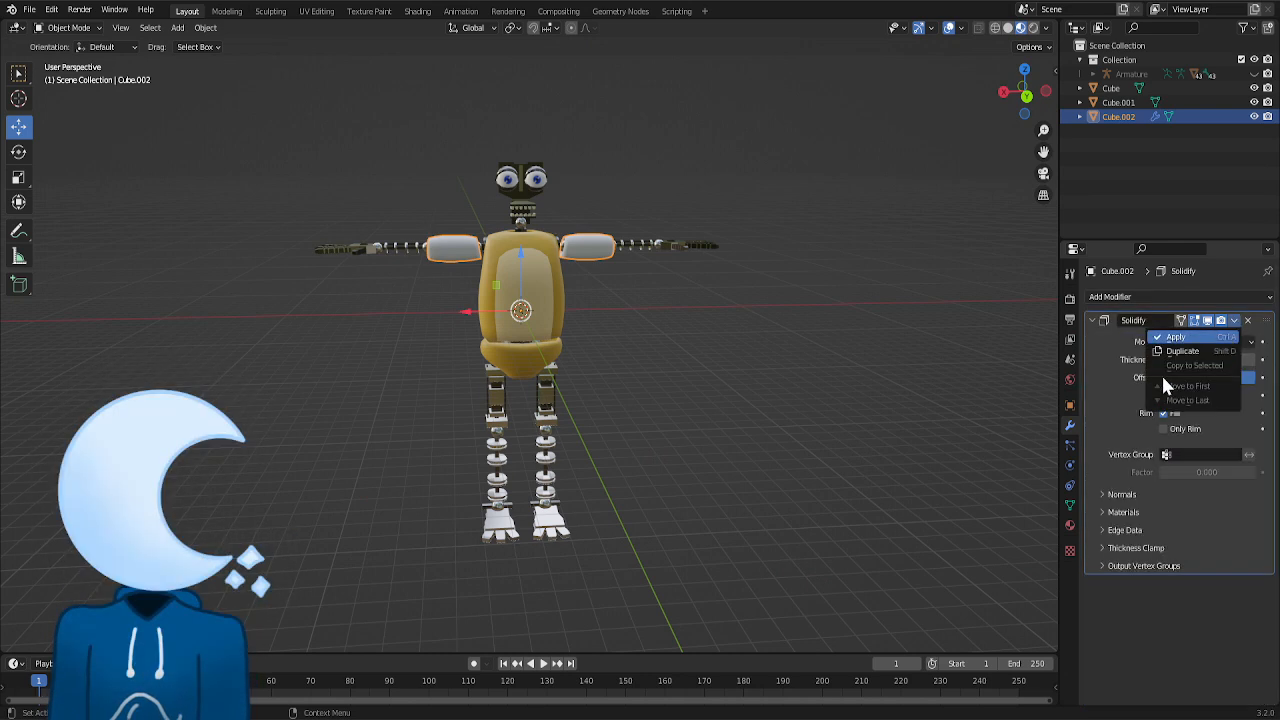
{"action": "left_click", "coordinate": [1176, 337]}
- Assign the existing YellowFur material to the upper arm shells and deselect them
{"action": "left_click", "coordinate": [1070, 526]}
{"action": "left_click", "coordinate": [1094, 358]}
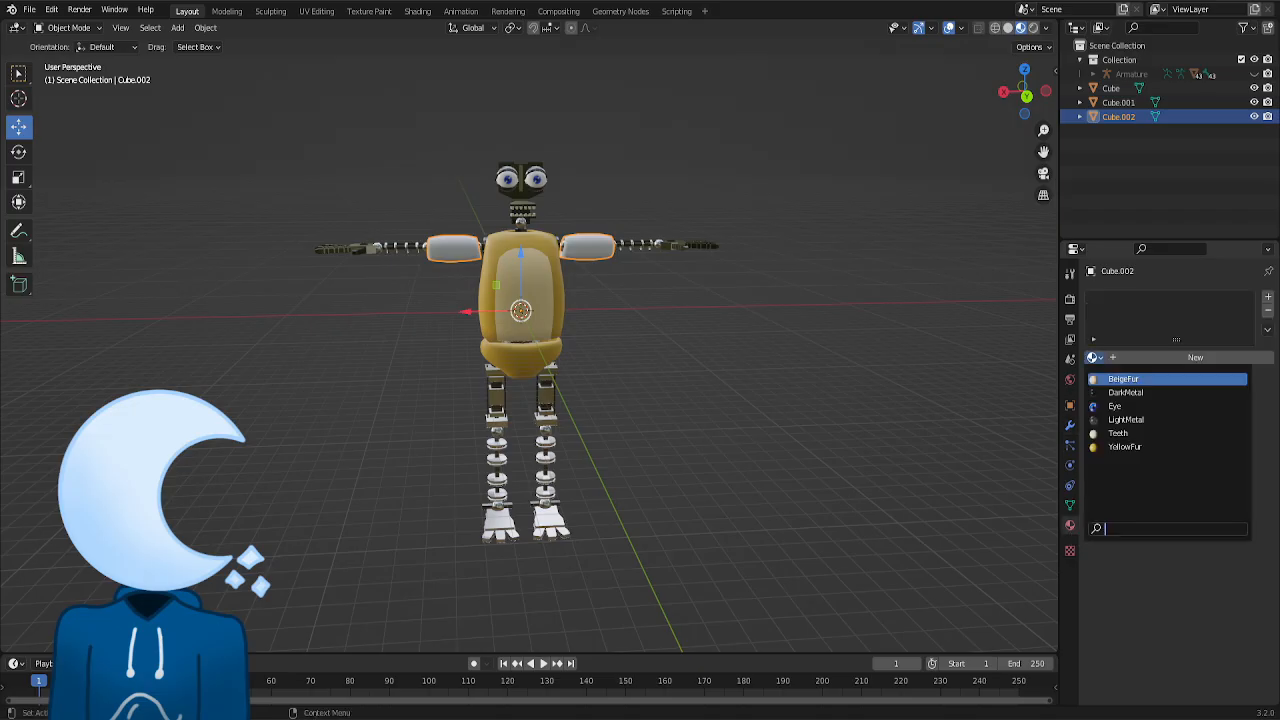
{"action": "left_click", "coordinate": [1125, 447]}
{"action": "left_click", "coordinate": [903, 137]}
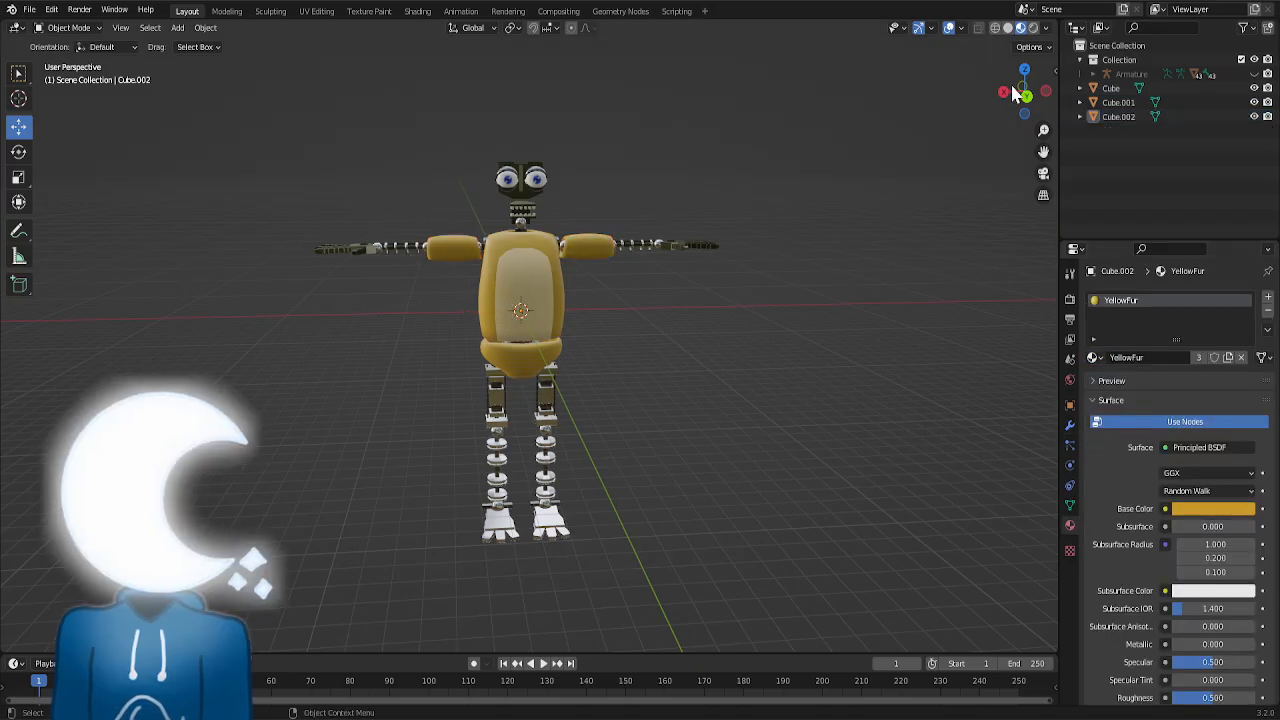
- Add a new cube at the forearm and give it a Mirror modifier on the X axis
{"action": "mouse_move", "coordinate": [1016, 92]}
{"action": "left_mouse_down"}
{"action": "mouse_move", "coordinate": [1020, 182]}
{"action": "mouse_move", "coordinate": [1007, 63]}
{"action": "mouse_move", "coordinate": [1025, 75]}
{"action": "mouse_move", "coordinate": [1030, 108]}
{"action": "left_mouse_up"}
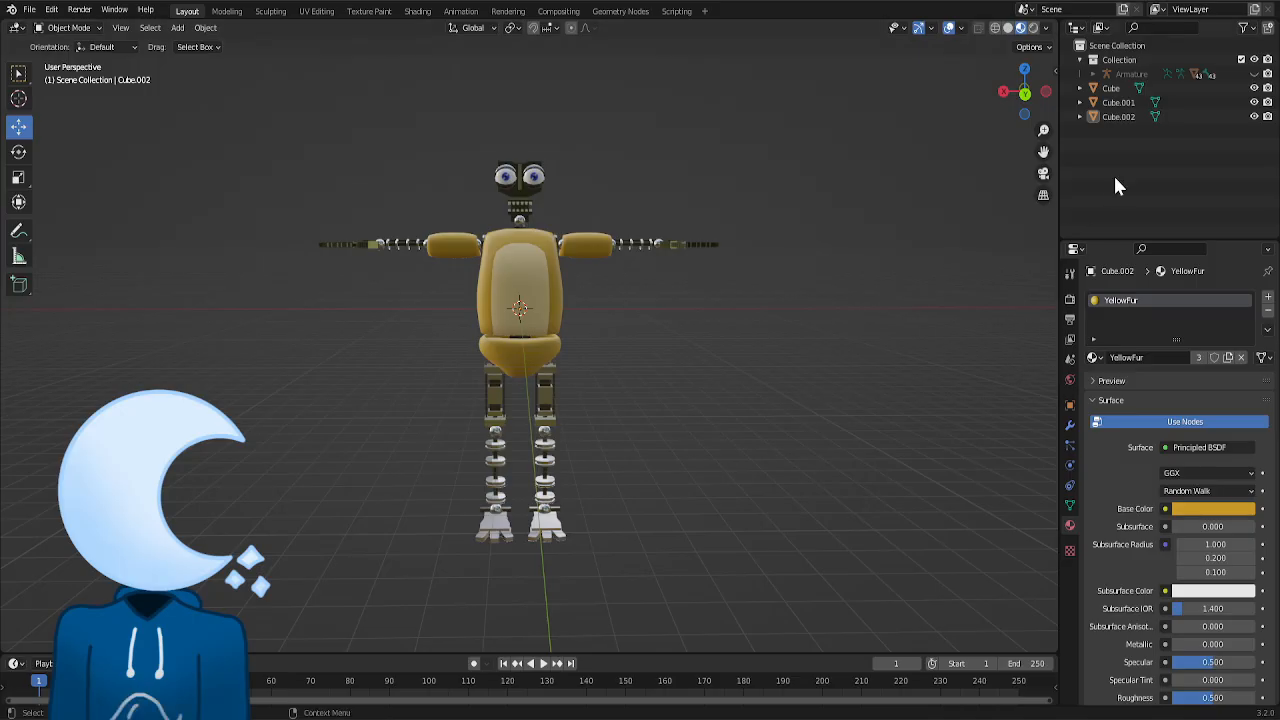
{"action": "left_click", "coordinate": [177, 27]}
{"action": "mouse_move", "coordinate": [200, 44]}
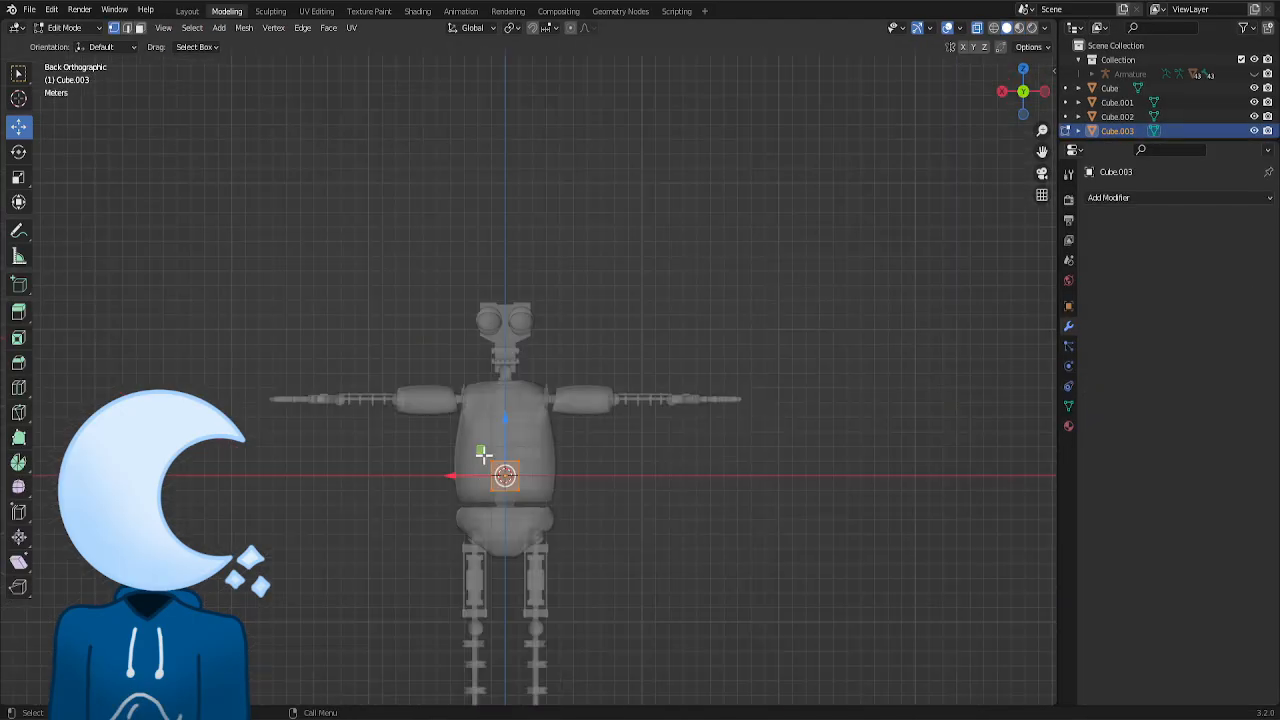
{"action": "left_click", "coordinate": [1186, 197]}
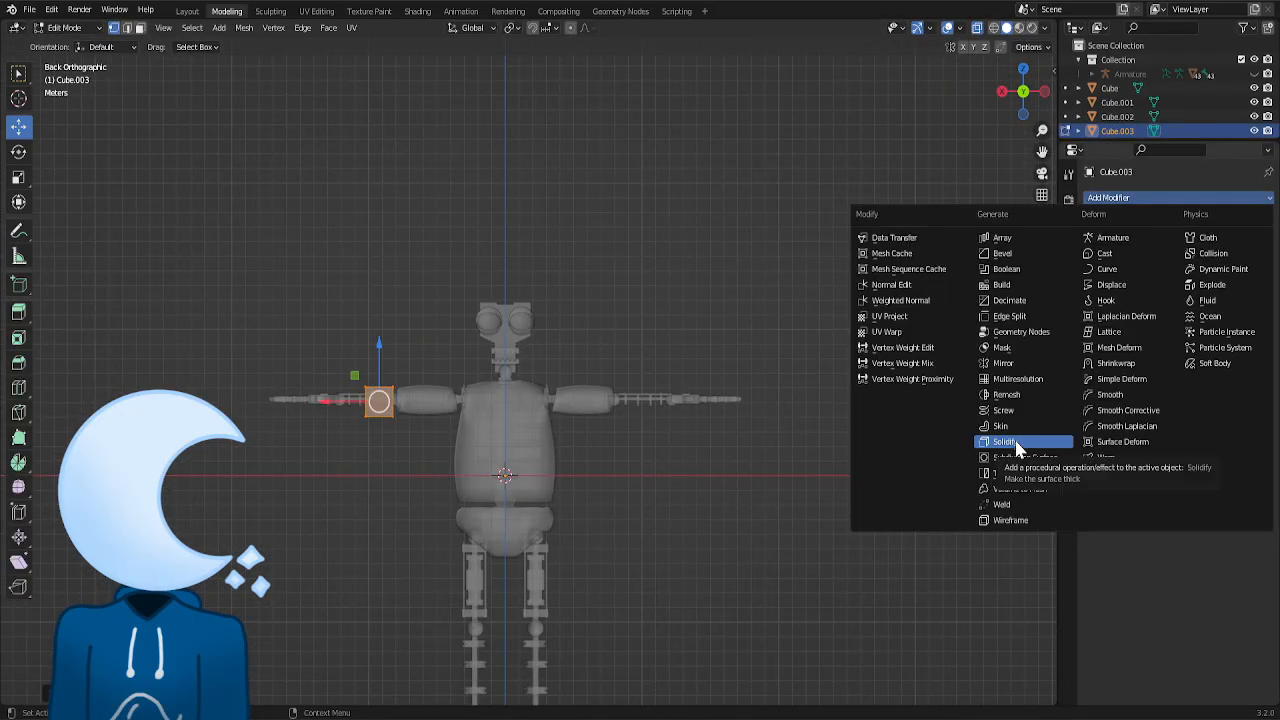
{"action": "left_click", "coordinate": [983, 437]}
- Scale the cube into a block around the forearm and tilt its elbow end about 22 degrees in top view
{"action": "scroll", "coordinate": [519, 349], "scroll_direction": "up", "scroll_amount": 5}
{"action": "scroll", "coordinate": [519, 351], "scroll_direction": "up", "scroll_amount": 3}
{"action": "key", "text": "s"}
{"action": "left_click", "coordinate": [654, 160]}
{"action": "left_click", "coordinate": [1023, 69]}
{"action": "key", "text": "r"}
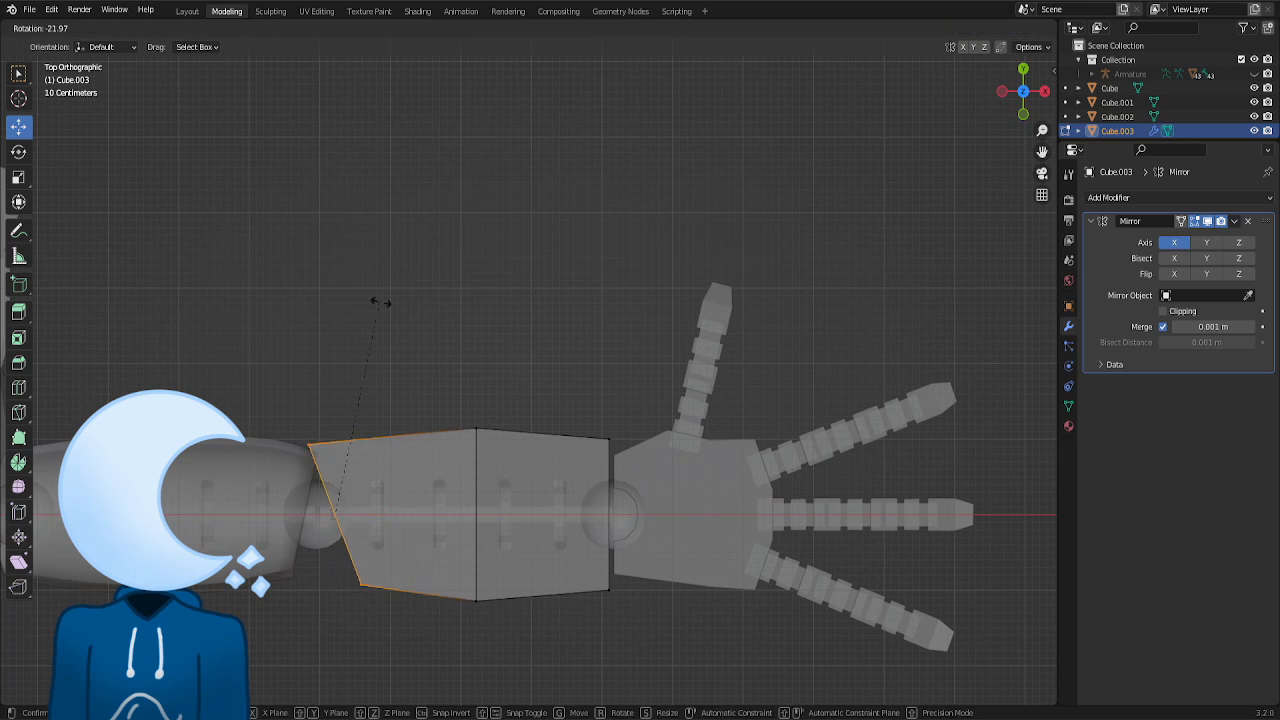
{"action": "left_click", "coordinate": [380, 302]}
- Extend the forearm block's wrist end toward the hand and add a Subdivision Surface modifier with viewport level 2
{"action": "left_click_drag", "start_coordinate": [800, 366], "coordinate": [562, 629]}
{"action": "left_click", "coordinate": [1160, 197]}
{"action": "left_click", "coordinate": [1025, 457]}
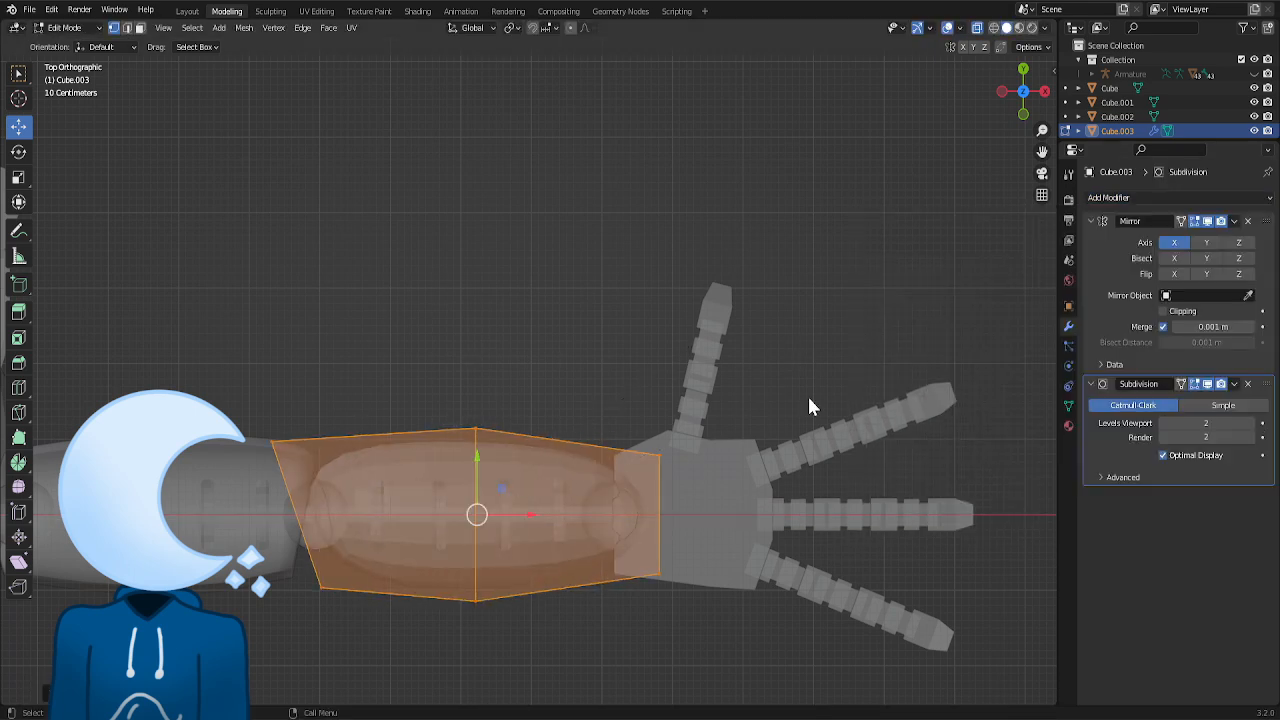
{"action": "key", "text": "ctrl+KP_1"}
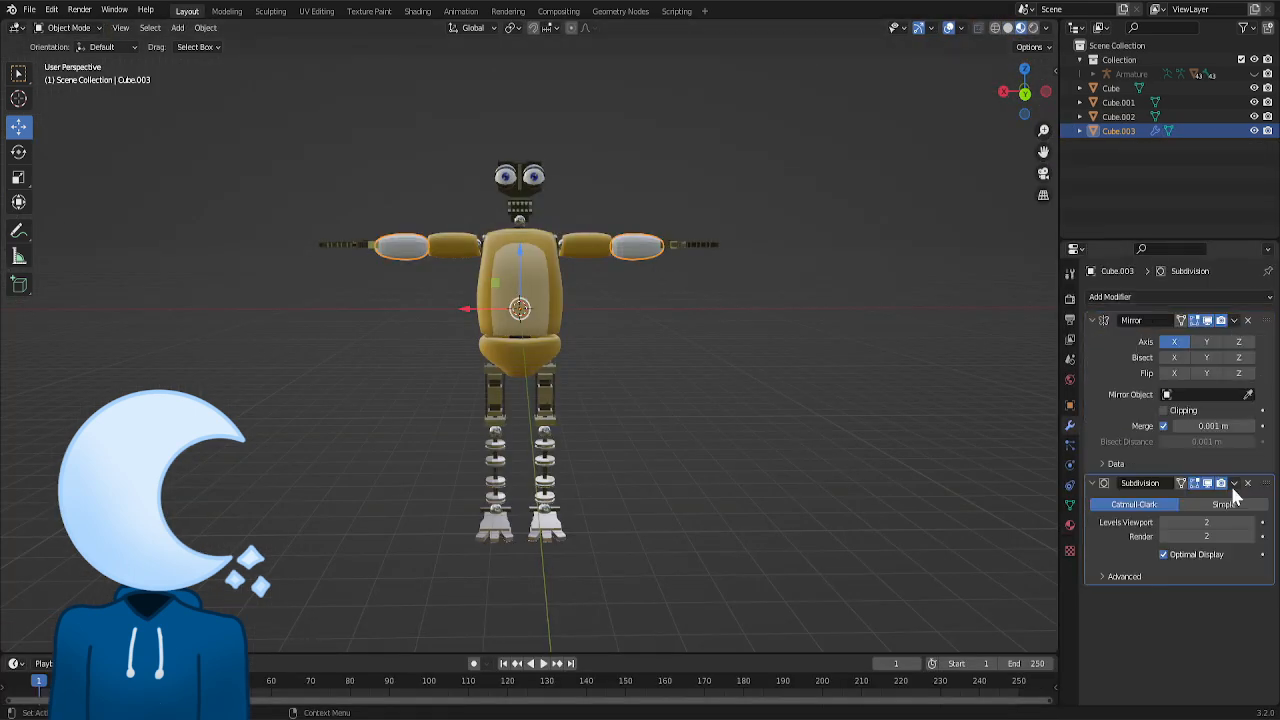
- Delete the vertices closing the wrist and elbow ends of the forearm mesh to leave both ends open
{"action": "key", "text": "x"}
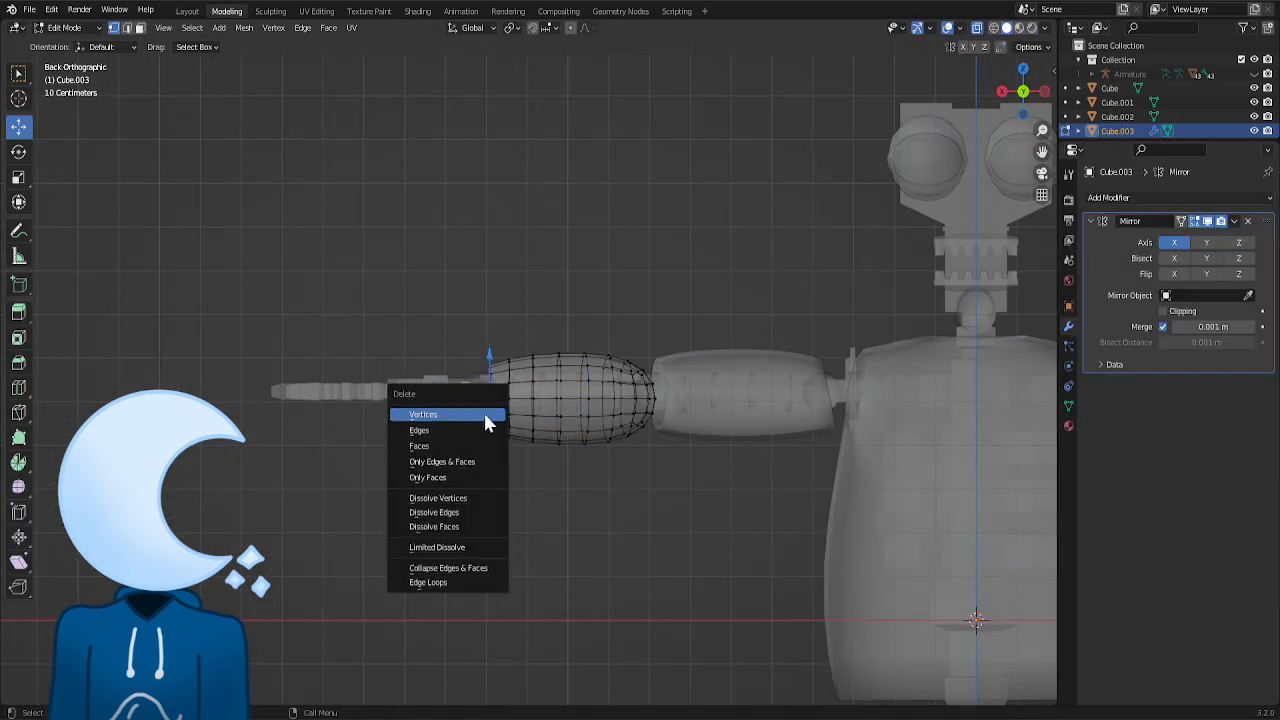
{"action": "key", "text": "x"}
{"action": "left_click", "coordinate": [471, 419]}
{"action": "left_click", "coordinate": [1028, 92]}
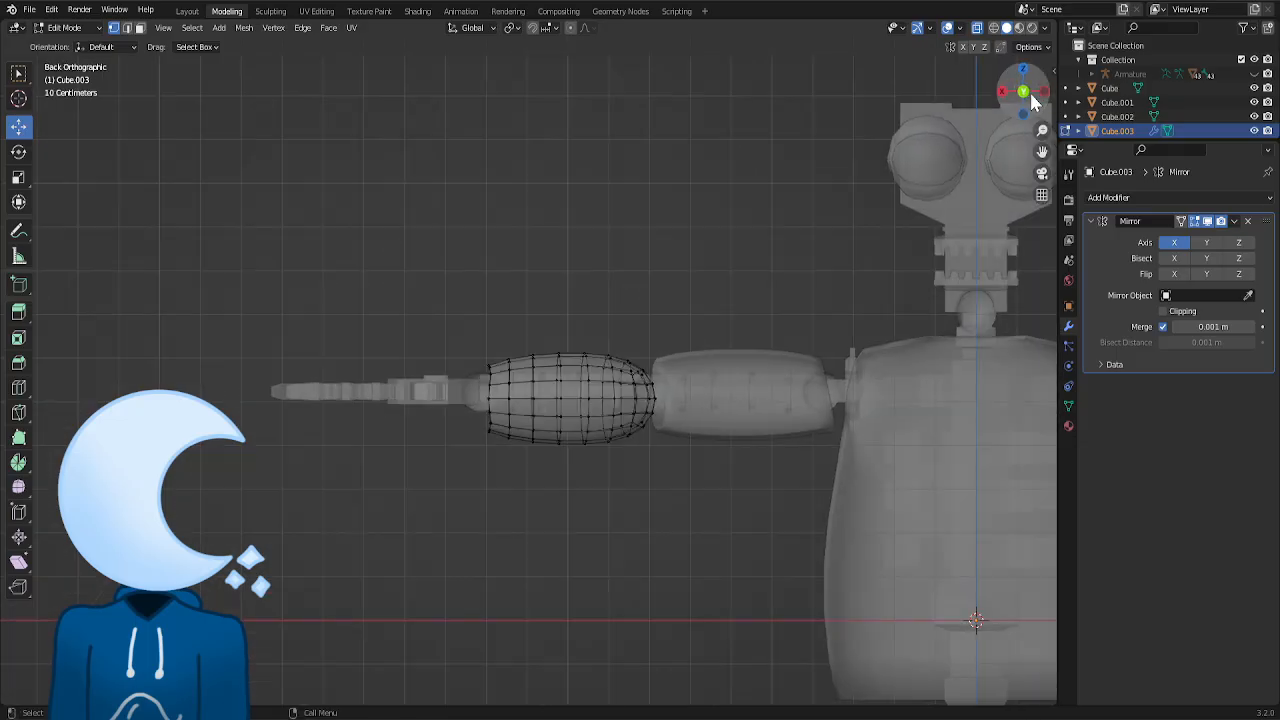
{"action": "left_click", "coordinate": [1023, 69]}
{"action": "key", "text": "x"}
{"action": "left_click_drag", "start_coordinate": [375, 385], "coordinate": [440, 388]}
{"action": "left_click", "coordinate": [417, 506]}
- Flatten the forearm's open elbow edge along X and rotate it slightly in top view
{"action": "key", "text": "s"}
{"action": "key", "text": "x"}
{"action": "left_click", "coordinate": [803, 448]}
{"action": "key", "text": "r"}
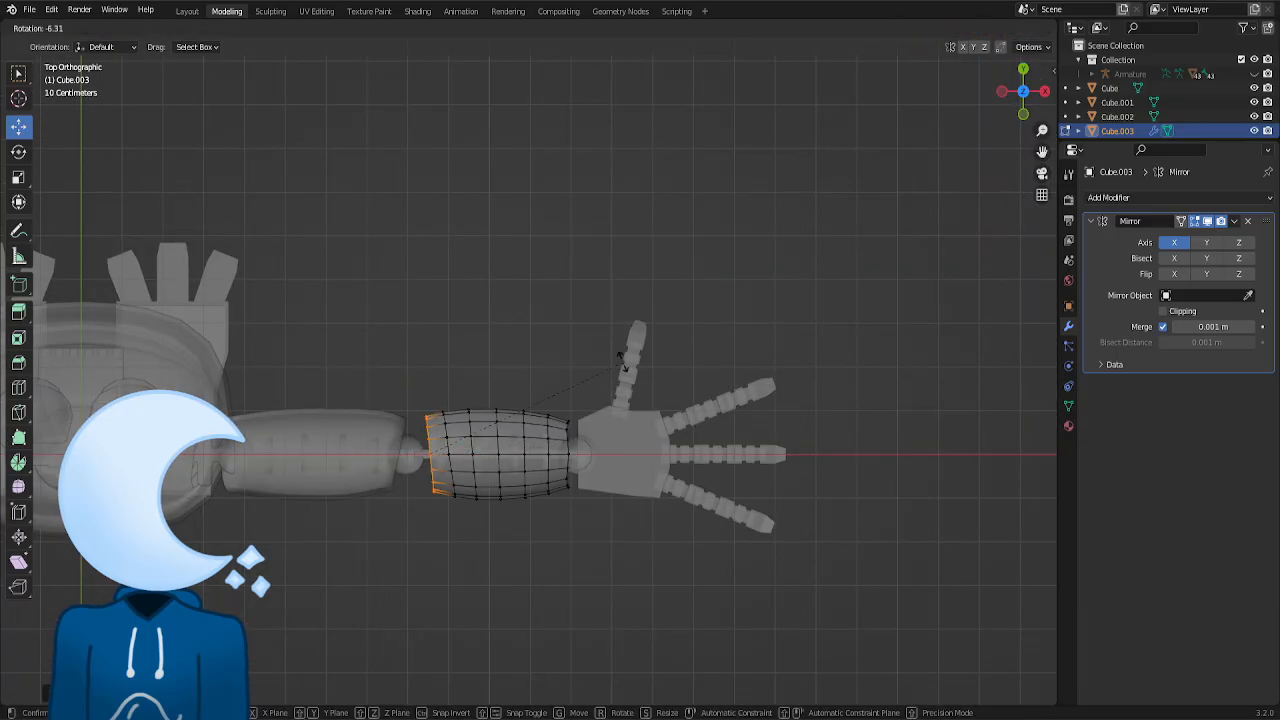
{"action": "left_click", "coordinate": [803, 440]}
- Select the wrist-end vertices of the forearm shell in top view and rescale them
{"action": "left_click_drag", "start_coordinate": [598, 388], "coordinate": [557, 512]}
{"action": "key", "text": "s"}
{"action": "left_click", "coordinate": [808, 398]}
{"action": "key", "text": "s"}
{"action": "left_click", "coordinate": [905, 411]}
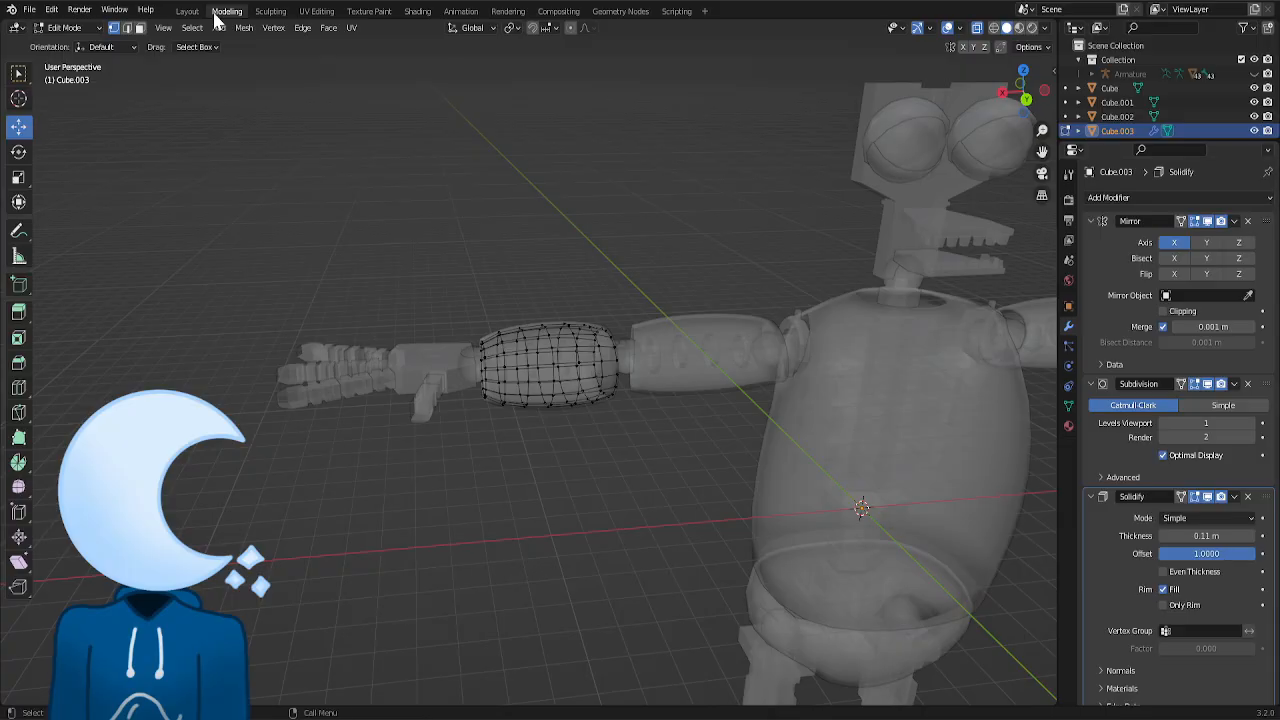
- Turn off see-through display and scale the whole forearm shell along X to fit between wrist and elbow
{"action": "key", "text": "a"}
{"action": "key", "text": "alt+z"}
{"action": "scroll", "coordinate": [837, 146], "scroll_direction": "up", "scroll_amount": 2}
{"action": "key", "text": "s"}
{"action": "key", "text": "x"}
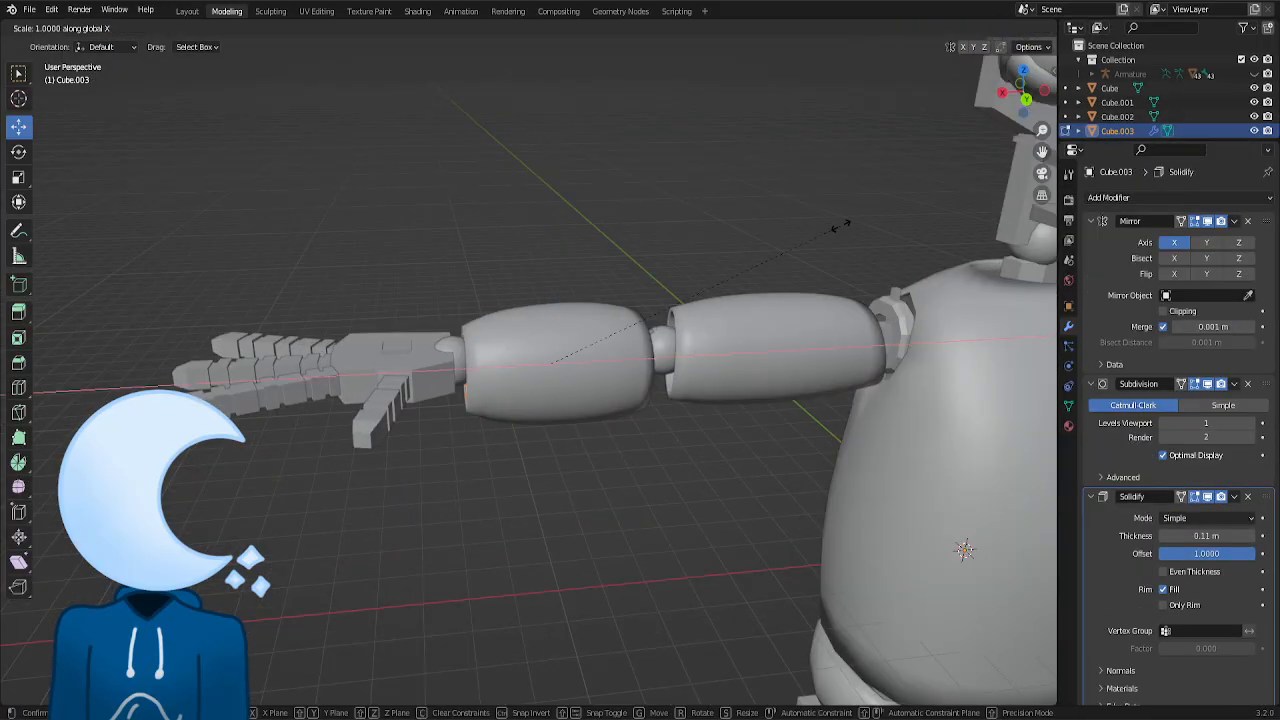
{"action": "left_click", "coordinate": [850, 228]}
{"action": "left_click", "coordinate": [1026, 100]}
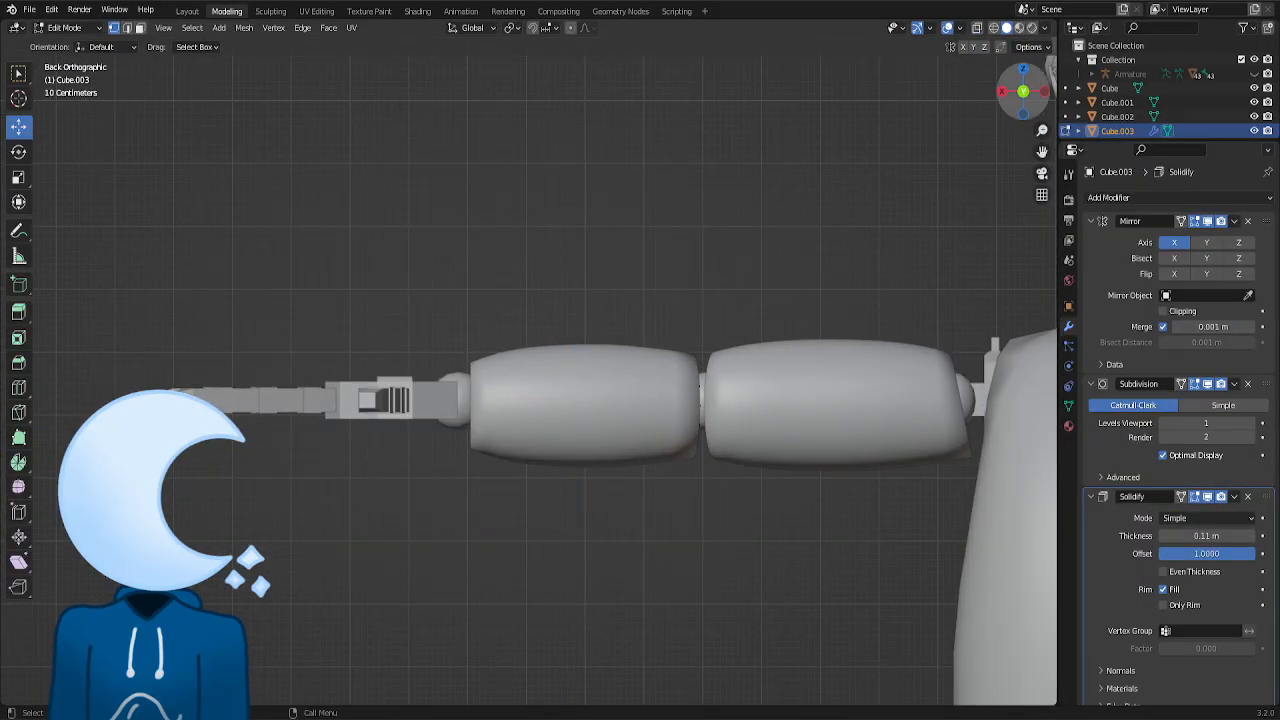
{"action": "left_click_drag", "start_coordinate": [1022, 90], "coordinate": [1000, 130]}
- Apply the forearm shells' Mirror, Subdivision and Solidify modifiers and assign the YellowFur material
{"action": "left_click", "coordinate": [1234, 320]}
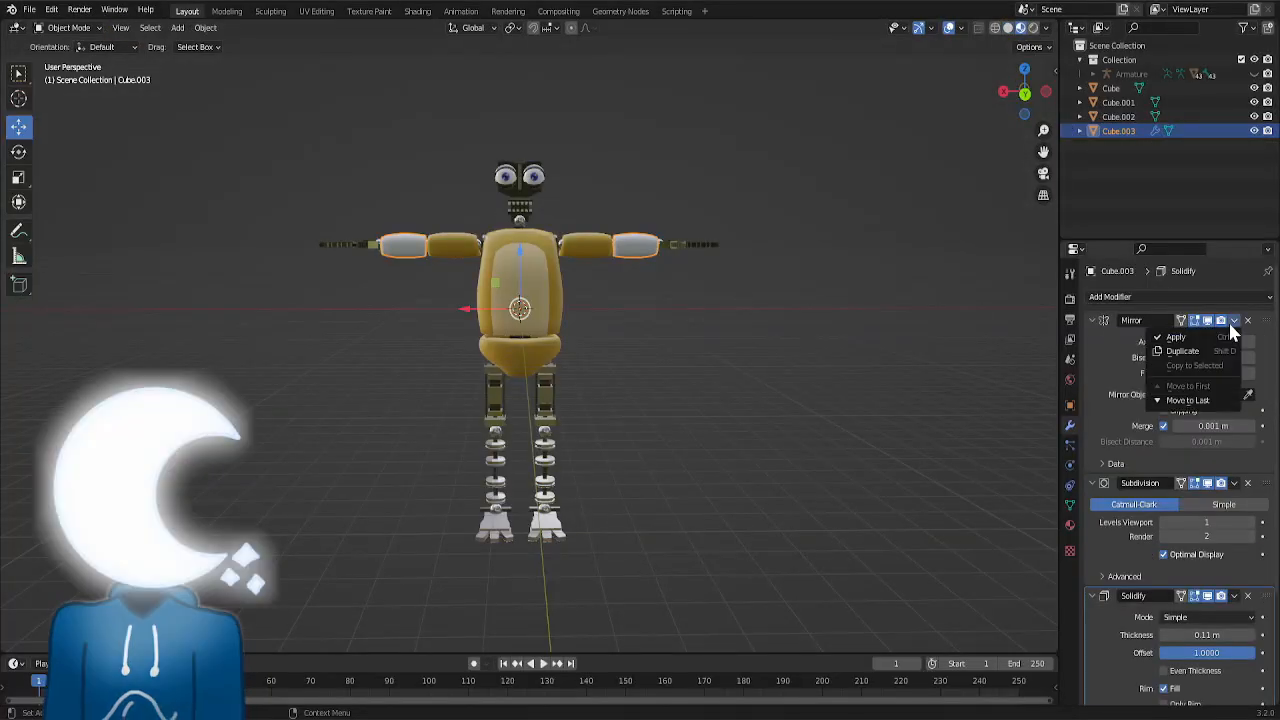
{"action": "left_click", "coordinate": [1070, 525]}
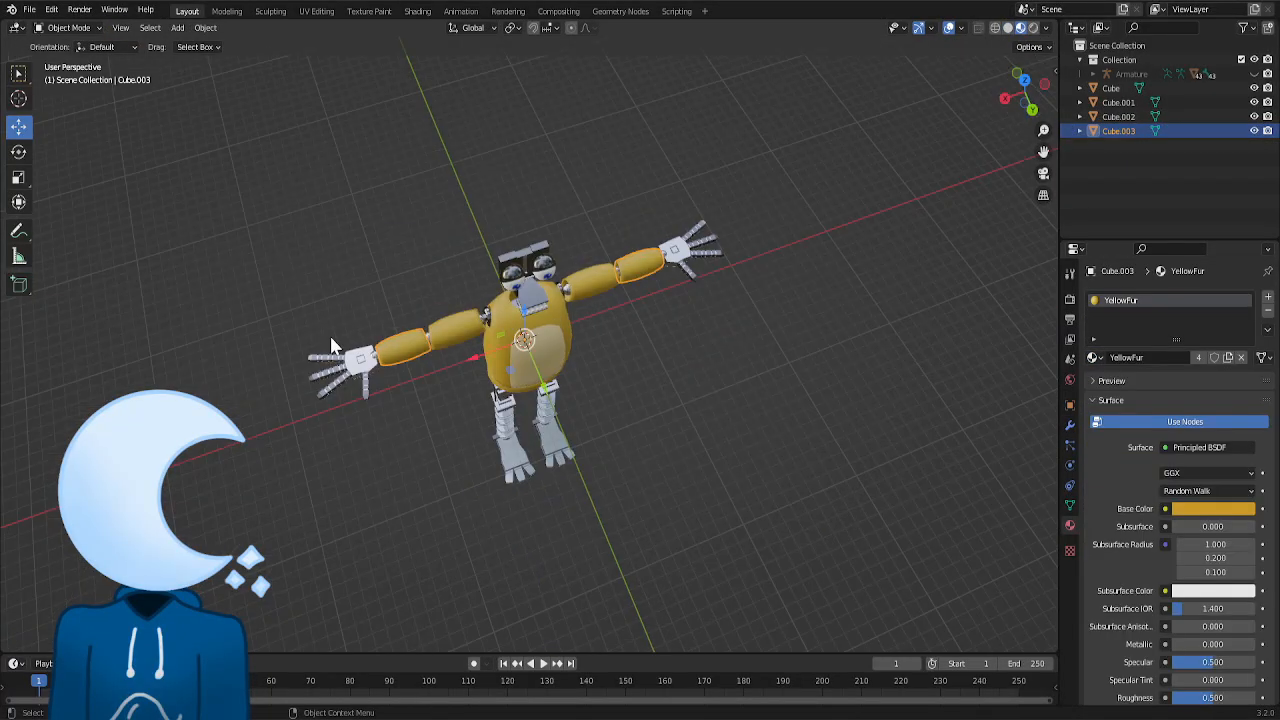
- Add a new cube at the thigh and give it a Mirror modifier on the X axis
{"action": "middle_click_drag", "start_coordinate": [330, 336], "coordinate": [1040, 105]}
{"action": "left_click", "coordinate": [1040, 105]}
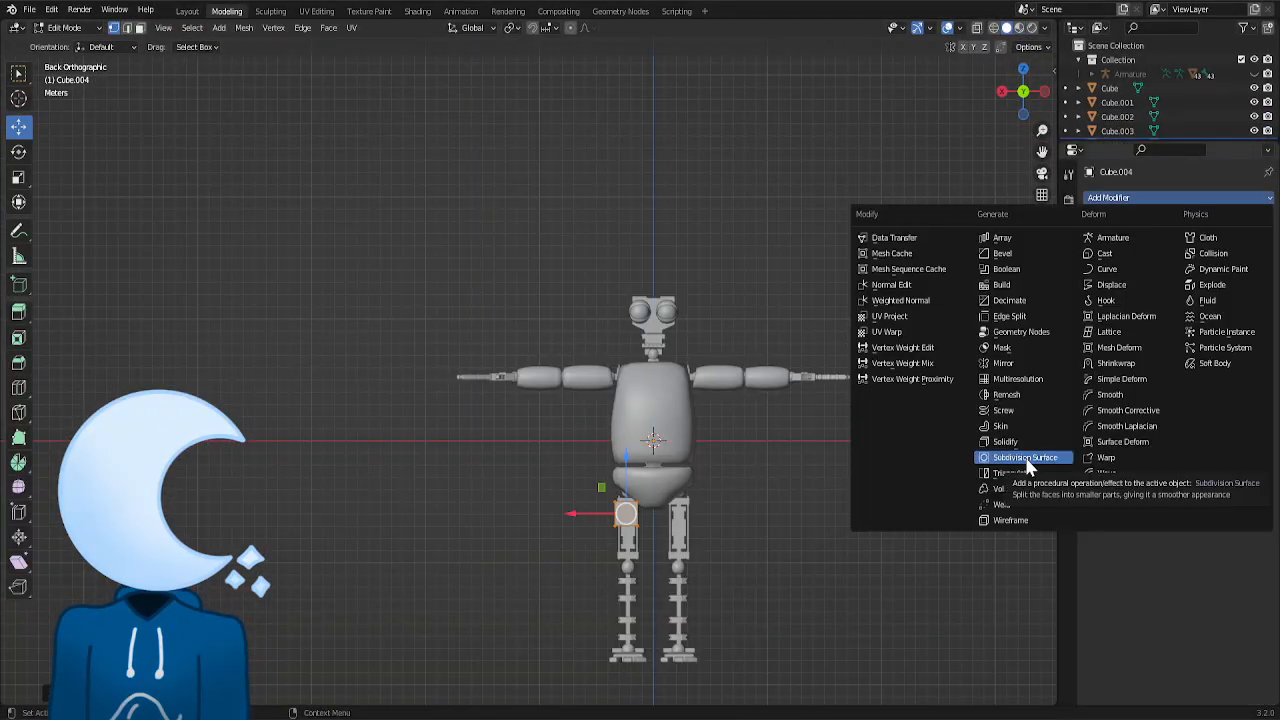
{"action": "left_click", "coordinate": [1004, 363]}
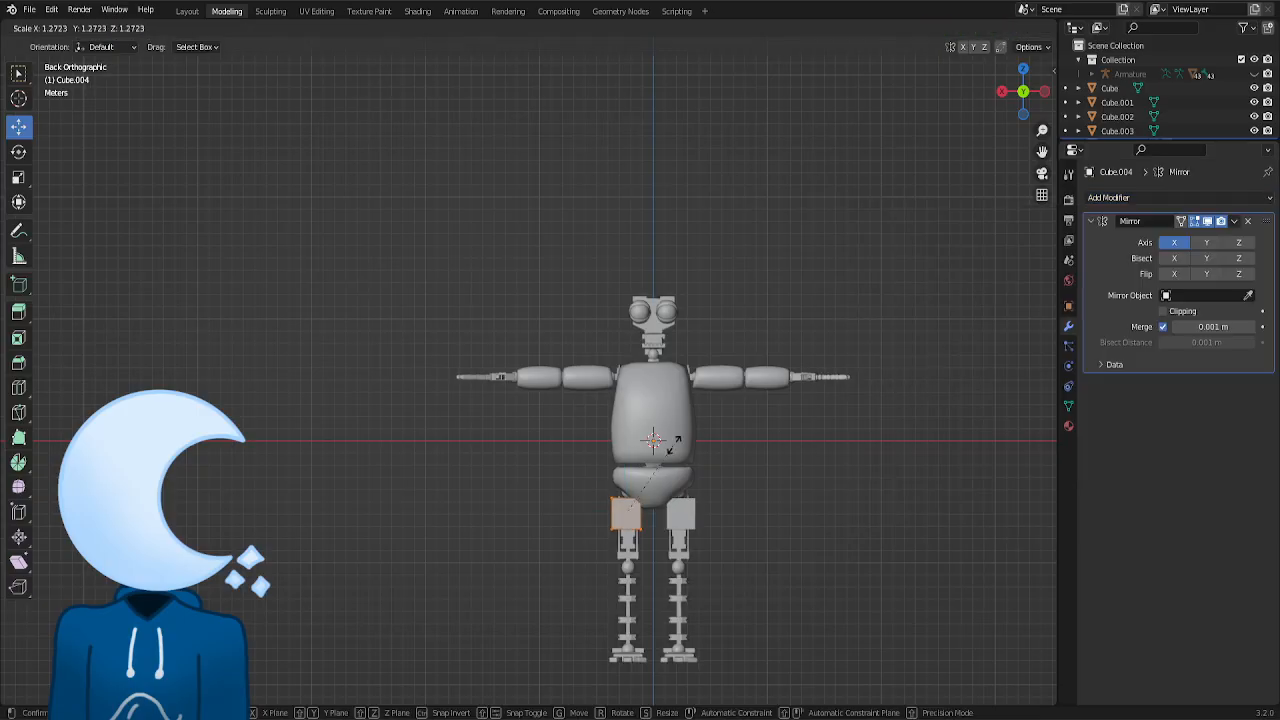
- Slant the thigh cube's top face in back view to follow the hip and adjust its outer top corner
{"action": "key", "text": "alt+z"}
{"action": "key", "text": "r"}
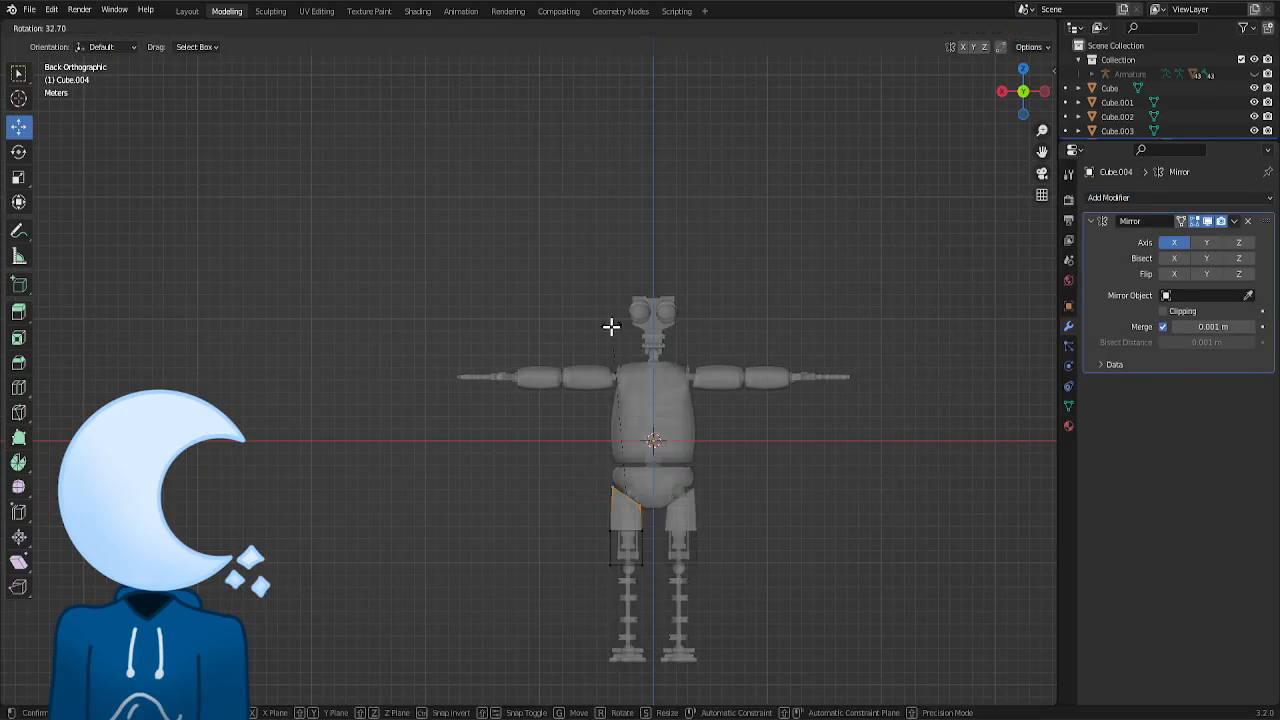
{"action": "left_click", "coordinate": [611, 326]}
{"action": "left_click_drag", "start_coordinate": [588, 588], "coordinate": [664, 556]}
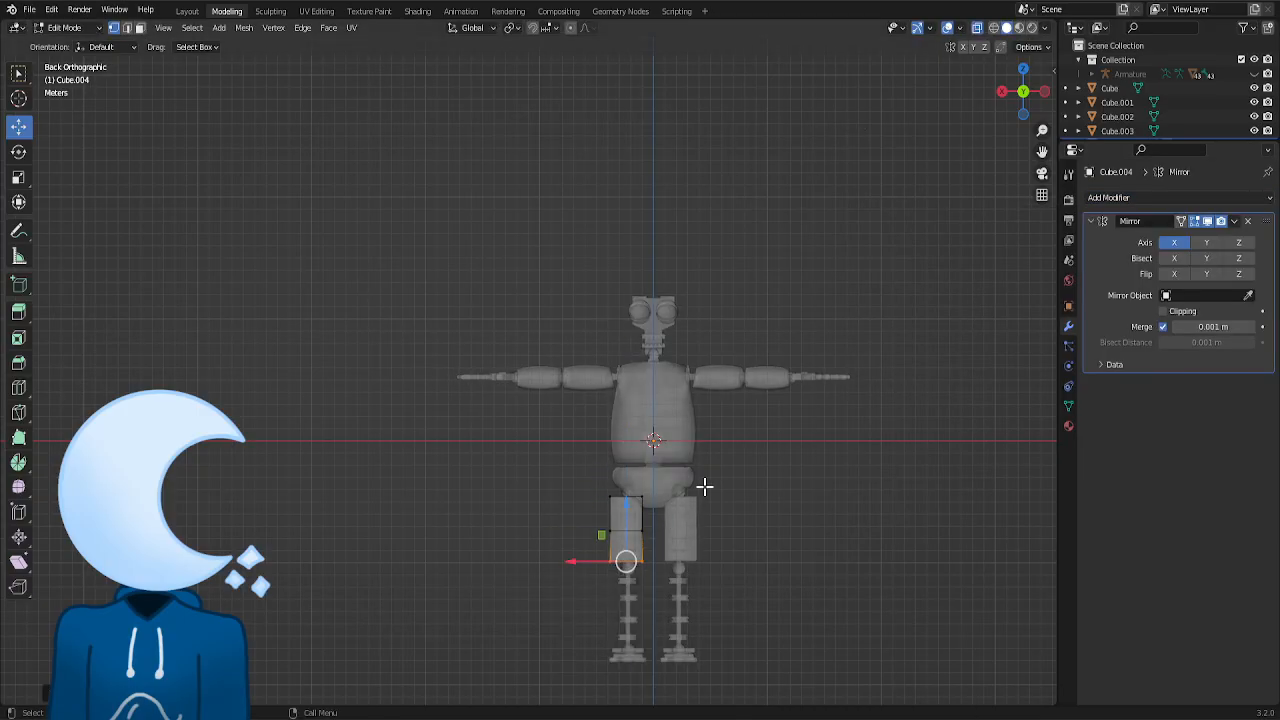
{"action": "scroll", "coordinate": [791, 371], "scroll_direction": "up", "scroll_amount": 4}
{"action": "left_click", "coordinate": [481, 432]}
{"action": "key", "text": "g"}
{"action": "left_click_drag", "start_coordinate": [481, 432], "coordinate": [479, 436]}
- Stretch the whole thigh mesh along Z toward the knee and apply a Subdivision Surface modifier to it
{"action": "left_click_drag", "start_coordinate": [592, 563], "coordinate": [456, 605]}
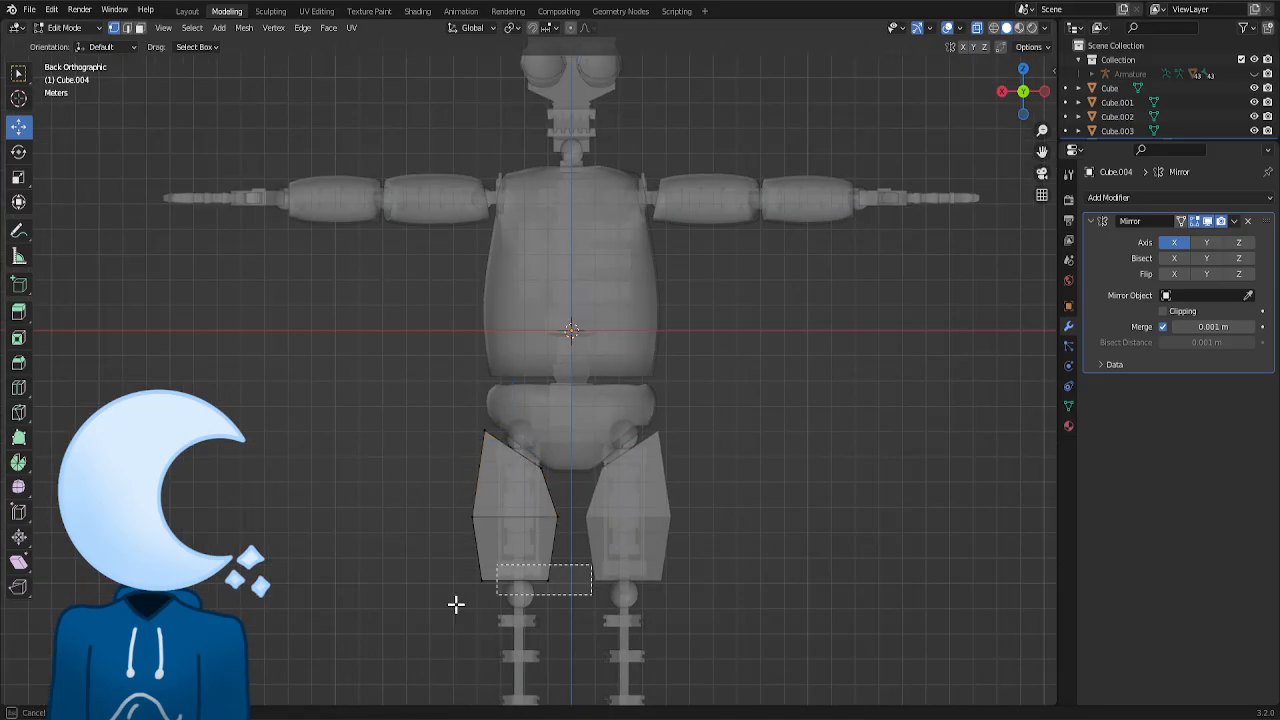
{"action": "key", "text": "a"}
{"action": "key", "text": "s"}
{"action": "key", "text": "x"}
{"action": "key", "text": "z"}
{"action": "left_click", "coordinate": [593, 303]}
{"action": "left_click", "coordinate": [1160, 198]}
{"action": "left_click", "coordinate": [1009, 451]}
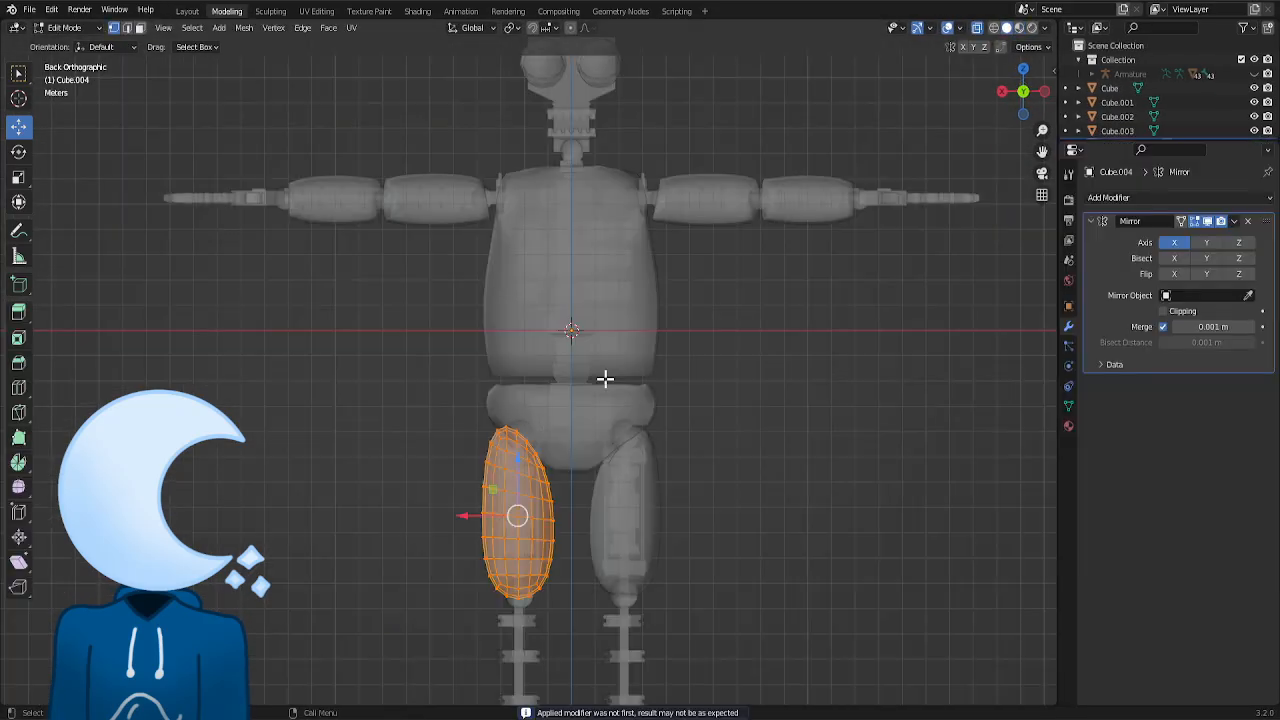
- Delete the thigh shell's end cap vertices and rescale its open knee rim
{"action": "left_click", "coordinate": [525, 441]}
{"action": "left_click", "coordinate": [537, 457], "text": "shift"}
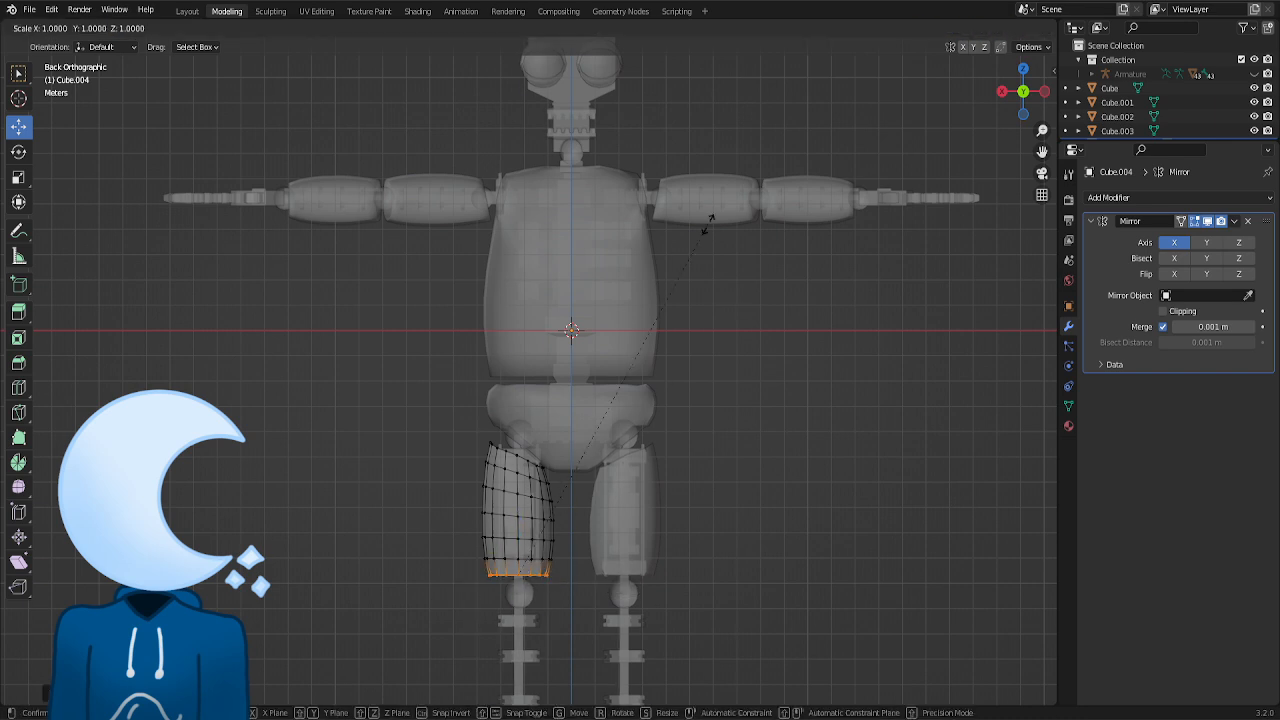
{"action": "key", "text": "s"}
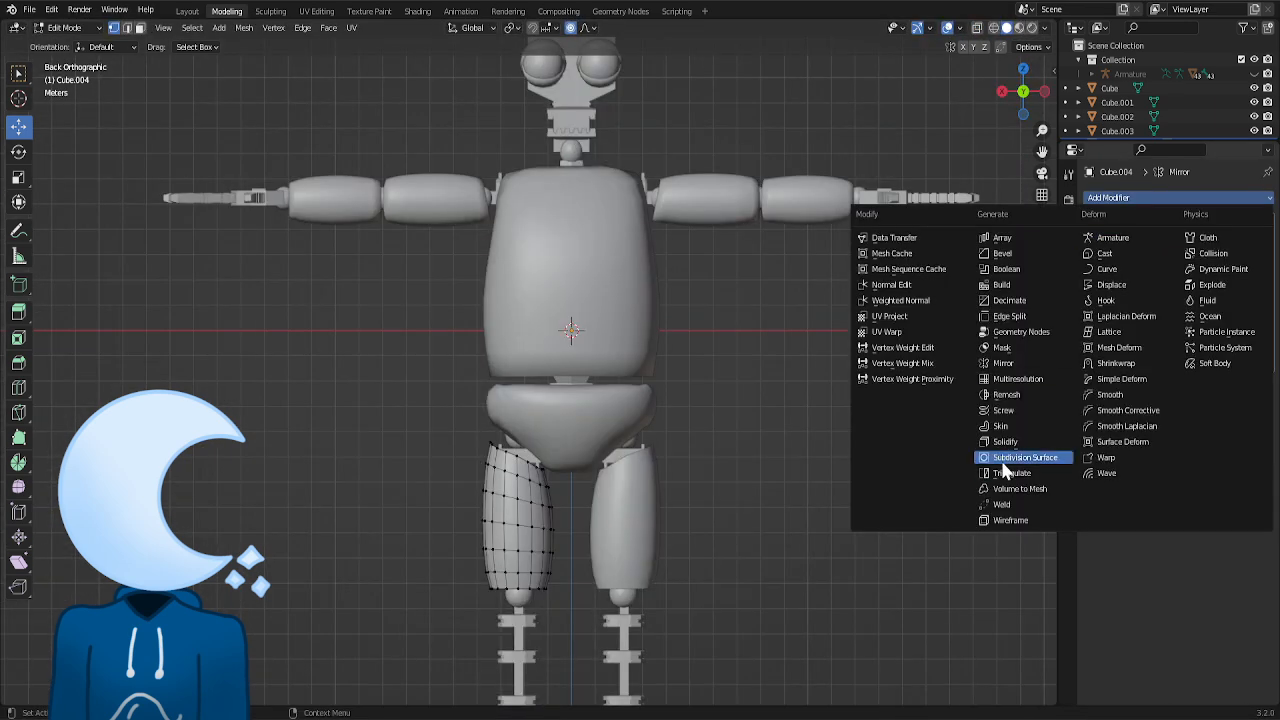
- Add a Subdivision Surface modifier to the thigh shells and shift the mesh slightly outward along X
{"action": "left_click", "coordinate": [1020, 457]}
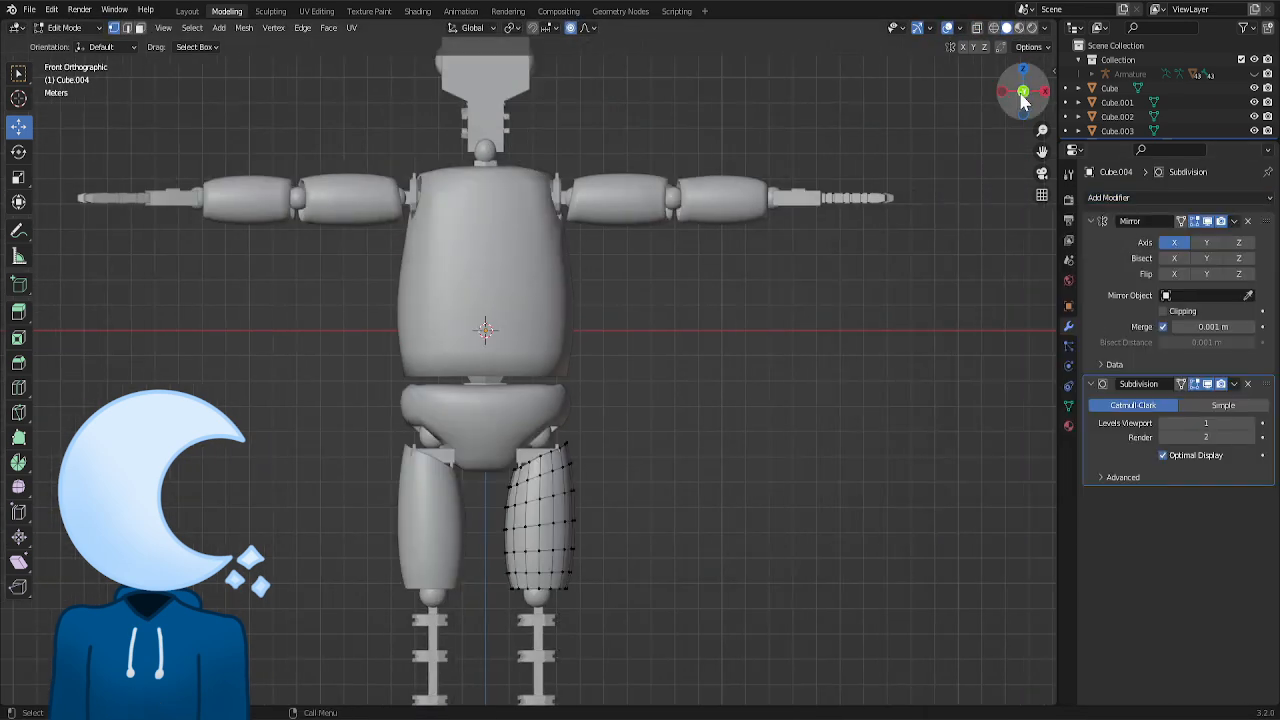
{"action": "key", "text": "alt+z"}
{"action": "left_click", "coordinate": [509, 449], "text": "alt"}
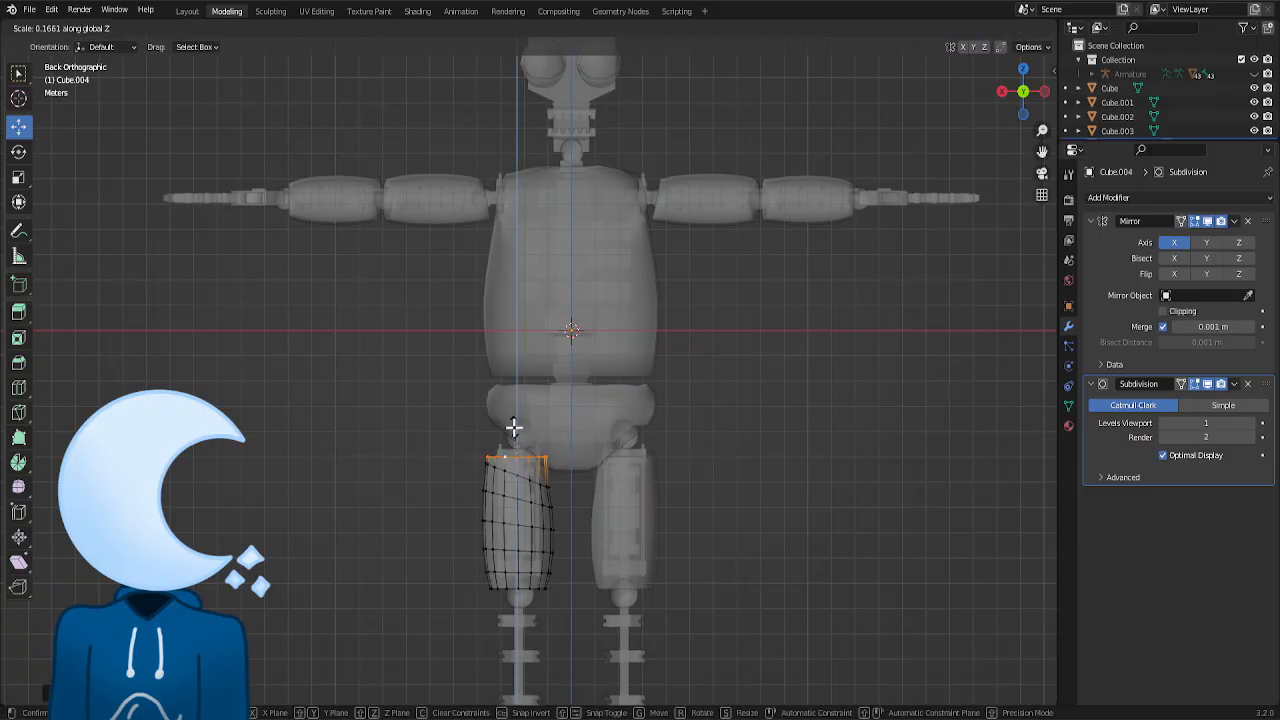
{"action": "left_click_drag", "start_coordinate": [462, 520], "coordinate": [460, 520]}
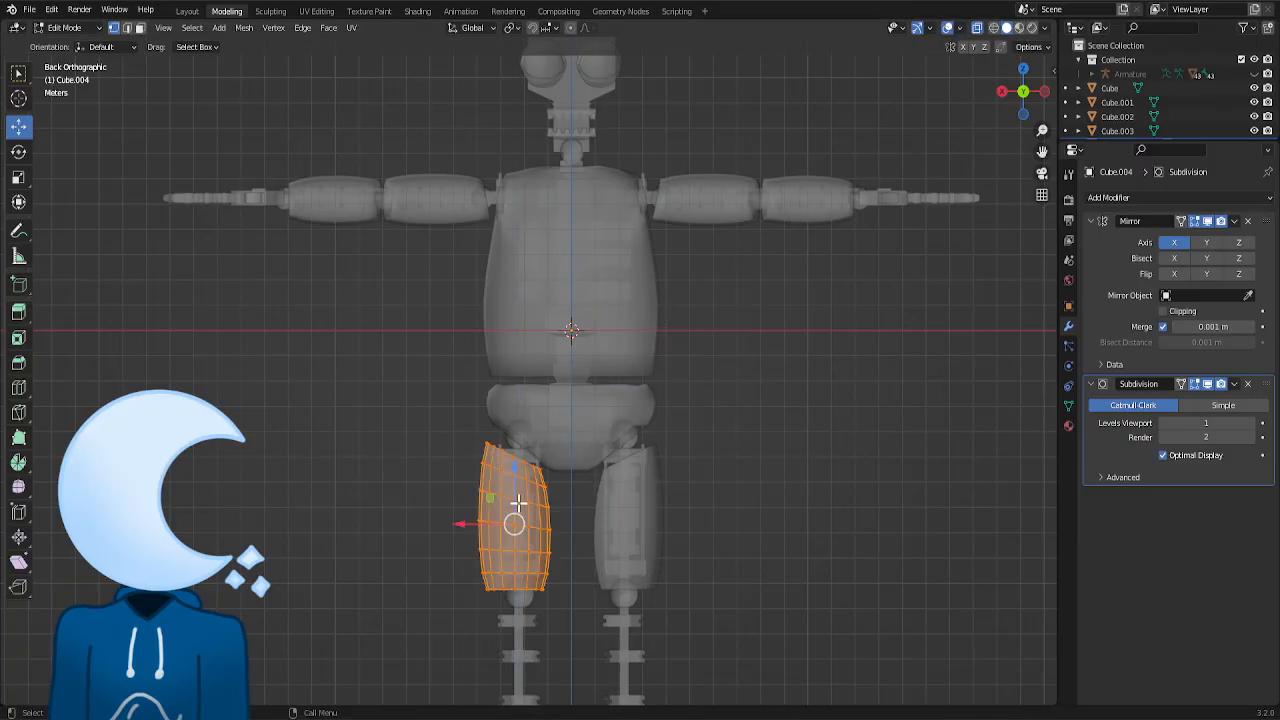
{"action": "left_click", "coordinate": [742, 274]}
- Turn off see-through display, add a Solidify modifier to the thigh shells and edit its offset
{"action": "left_click", "coordinate": [978, 28]}
{"action": "left_click", "coordinate": [1177, 198]}
{"action": "left_click", "coordinate": [1017, 441]}
{"action": "left_click", "coordinate": [1206, 554]}
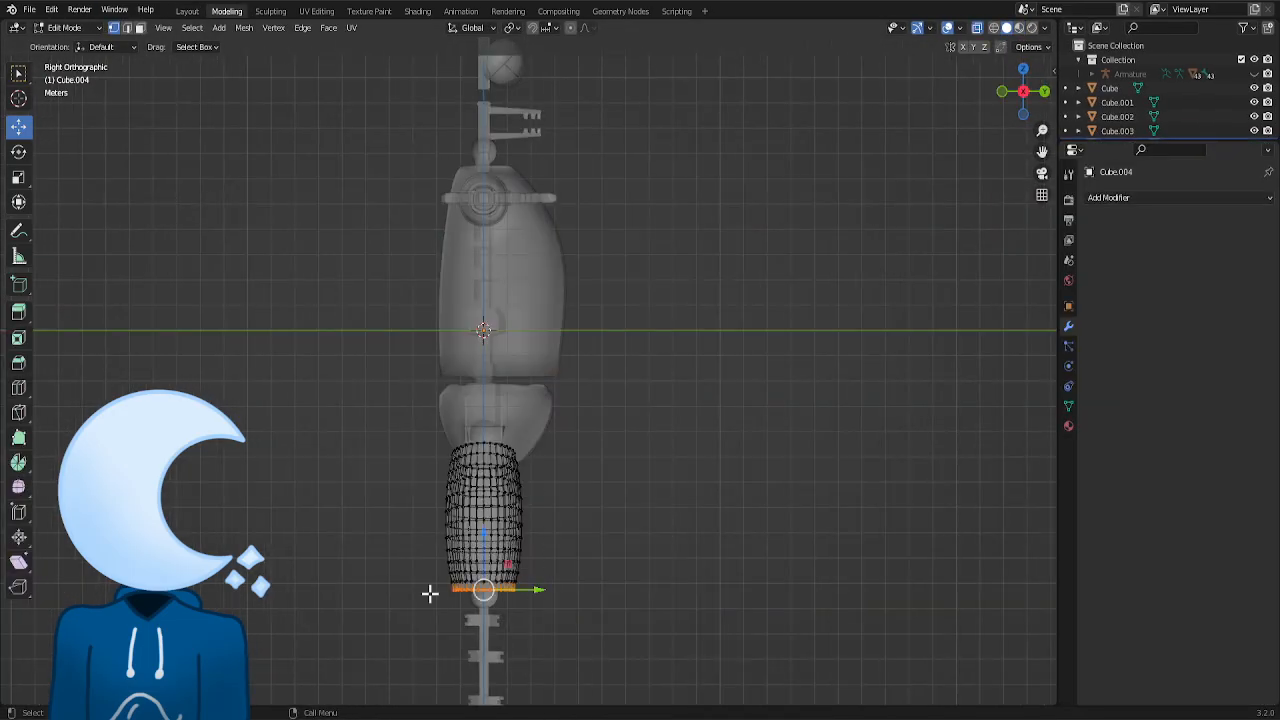
- Rotate the thigh shells' knee rim in side view and turn off see-through display
{"action": "key", "text": "r"}
{"action": "left_click", "coordinate": [585, 432]}
{"action": "left_click", "coordinate": [975, 28]}
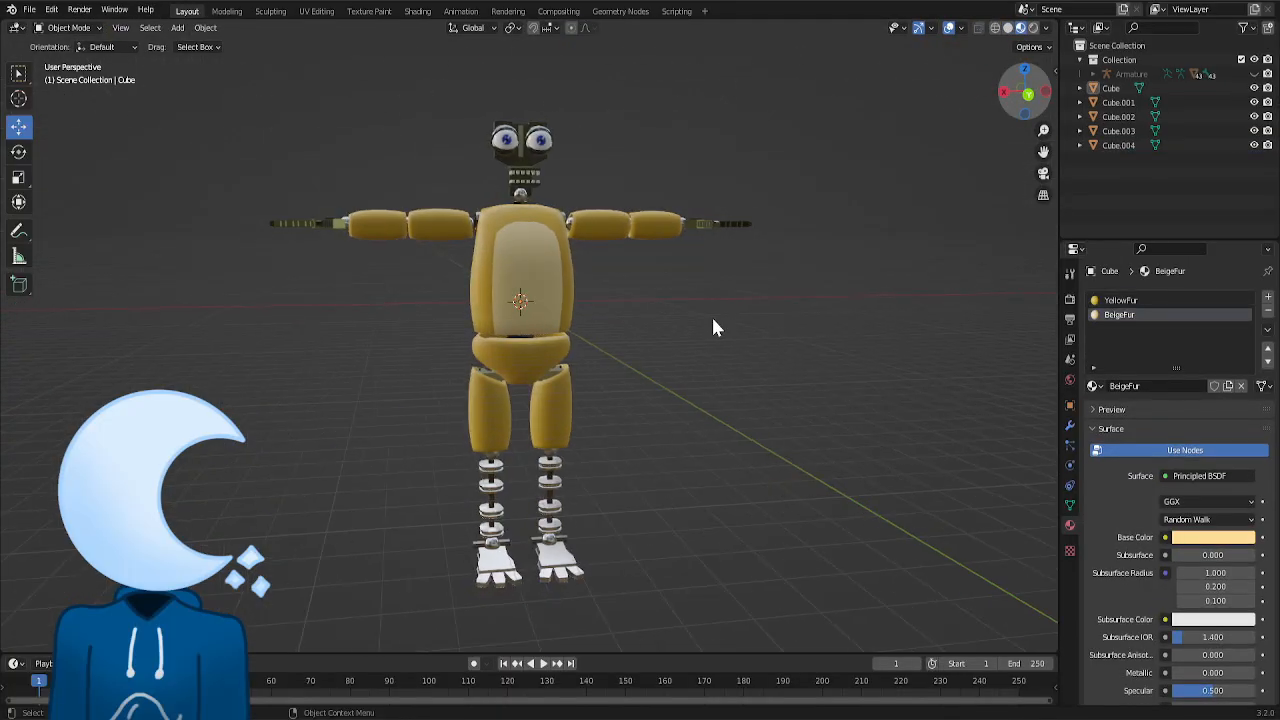
- Add a new cube and move it in back view to the lower leg just below the knee
{"action": "left_click", "coordinate": [177, 27]}
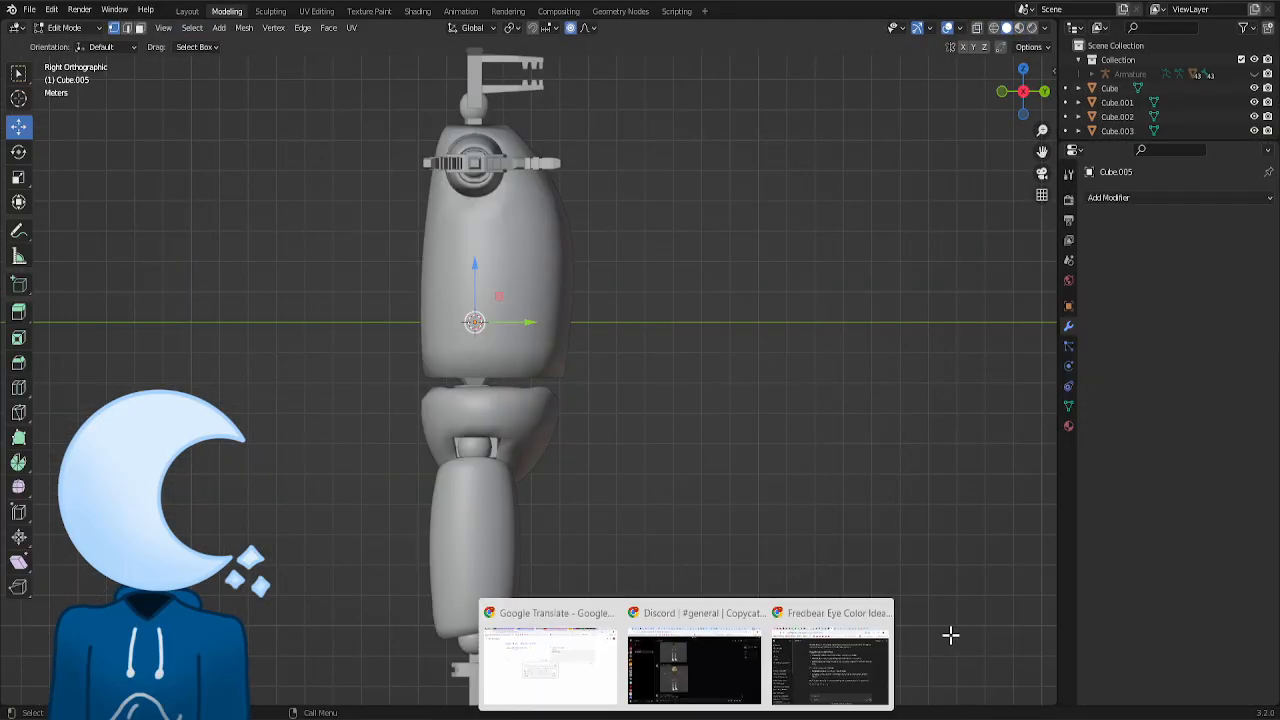
{"action": "scroll", "coordinate": [849, 183], "scroll_direction": "down", "scroll_amount": 4}
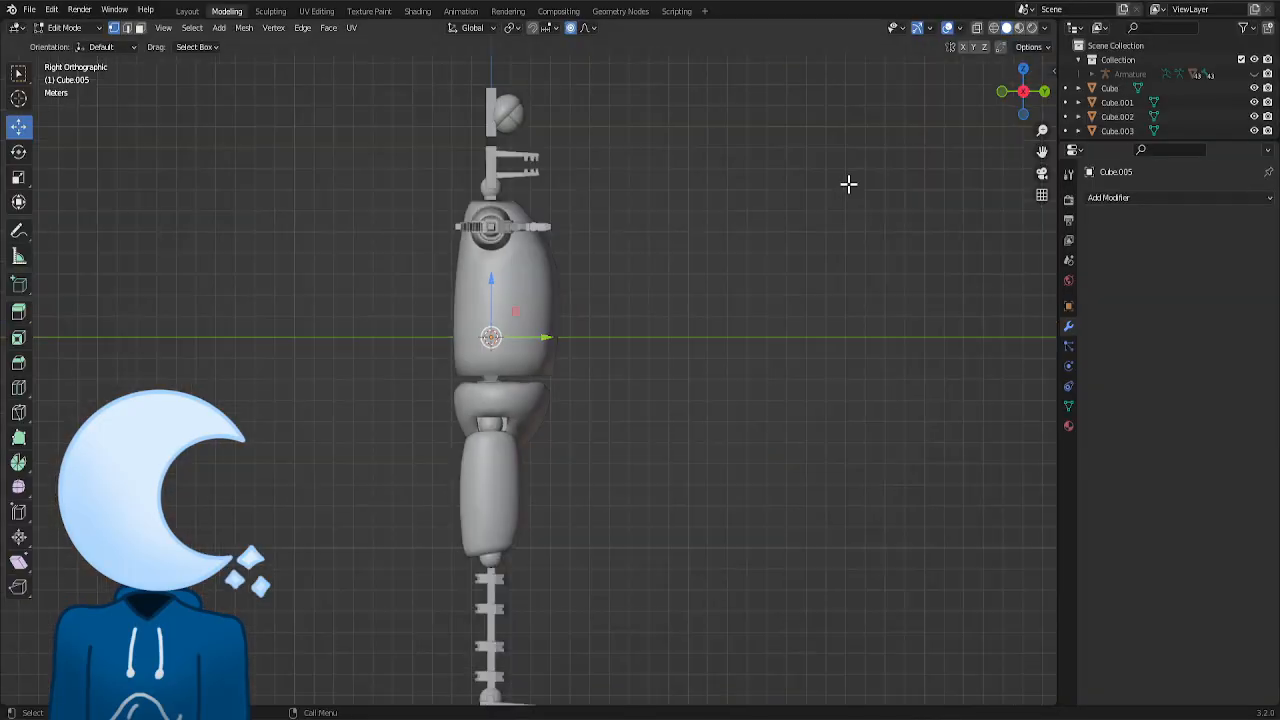
{"action": "left_click", "coordinate": [934, 171]}
{"action": "left_click", "coordinate": [977, 28]}
{"action": "left_click", "coordinate": [1043, 92]}
{"action": "left_click_drag", "start_coordinate": [585, 378], "coordinate": [527, 327]}
{"action": "key", "text": "g"}
{"action": "left_click", "coordinate": [494, 507]}
- Give the shin cube a Subdivision Surface modifier at viewport level 2 and extend its lower end toward the ankle
{"action": "left_click", "coordinate": [1178, 198]}
{"action": "left_click", "coordinate": [985, 456]}
{"action": "left_click", "coordinate": [1250, 261]}
{"action": "key", "text": "g"}
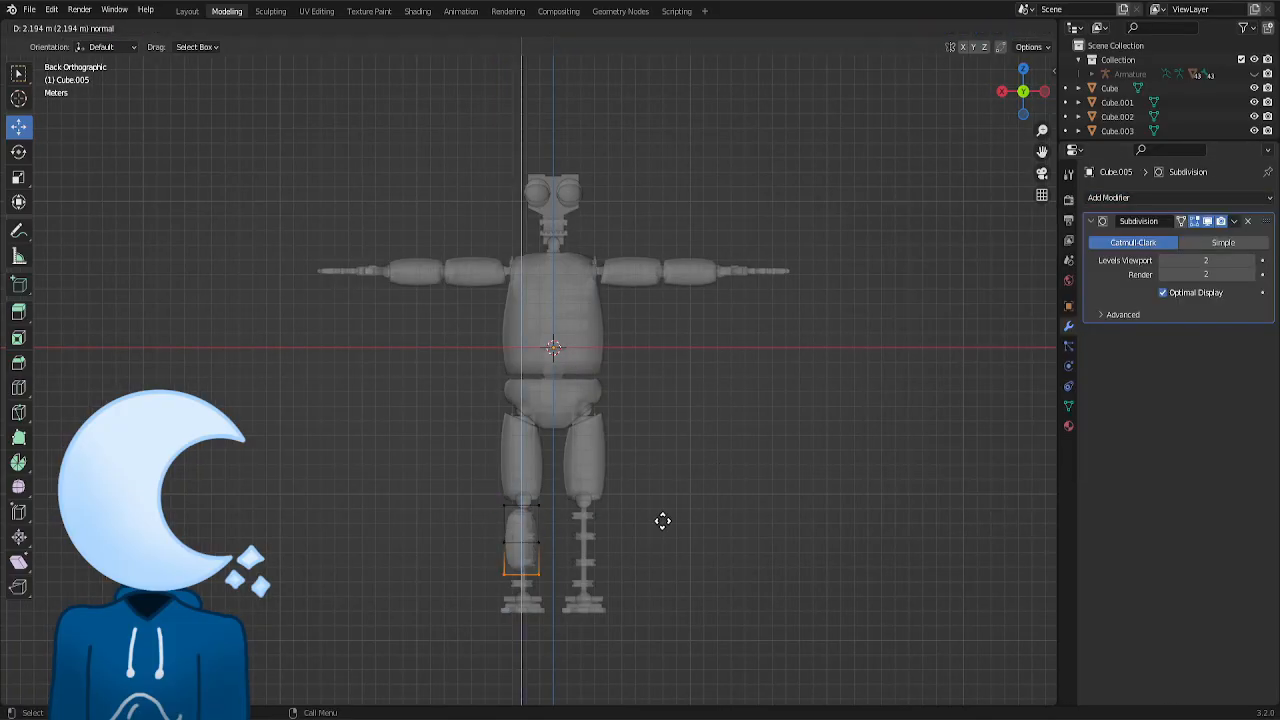
{"action": "left_click", "coordinate": [663, 545]}
- Widen the shin cube's middle section and adjust its overall scale and its top end in side view
{"action": "left_click_drag", "start_coordinate": [603, 527], "coordinate": [495, 560]}
{"action": "left_click_drag", "start_coordinate": [622, 438], "coordinate": [484, 622]}
{"action": "key", "text": "s"}
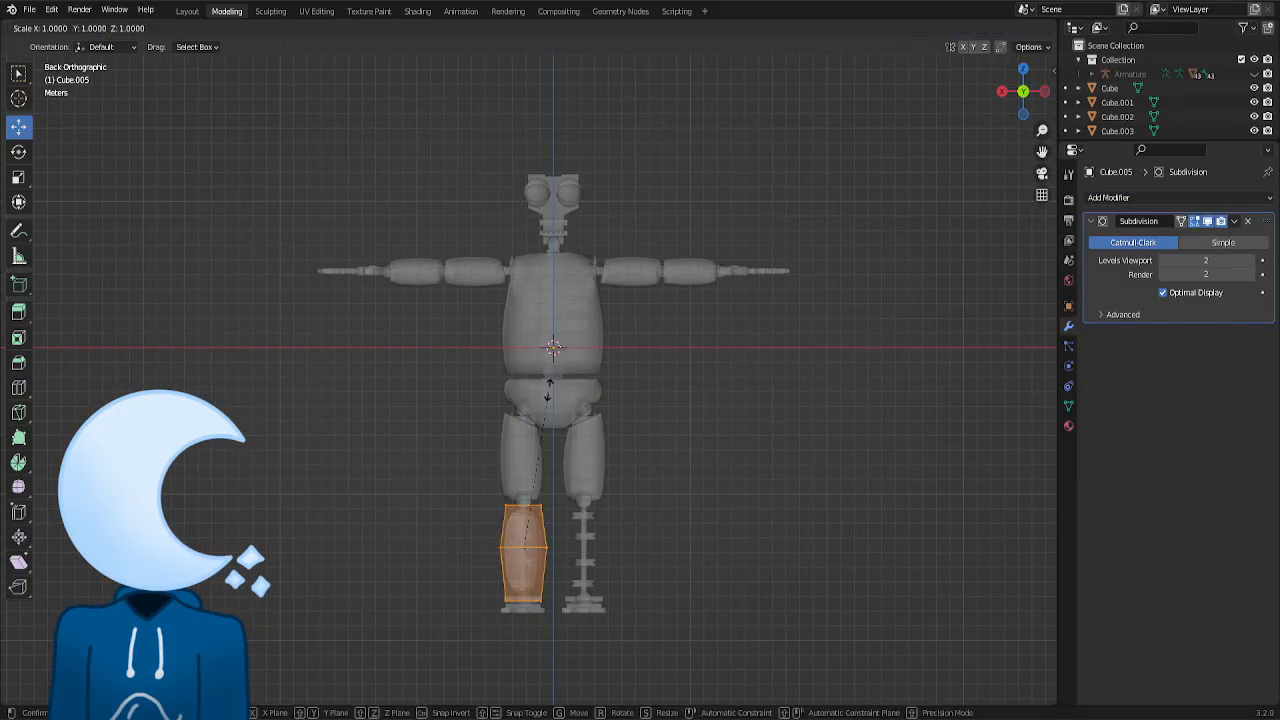
{"action": "left_click", "coordinate": [549, 391]}
{"action": "left_click", "coordinate": [986, 114]}
{"action": "left_click", "coordinate": [1002, 91]}
{"action": "left_click_drag", "start_coordinate": [562, 455], "coordinate": [470, 520]}
{"action": "left_click", "coordinate": [561, 436]}
- Add a Mirror modifier on the X axis to the shin shell and apply its Subdivision Surface modifier
{"action": "left_click", "coordinate": [187, 11]}
{"action": "left_click", "coordinate": [1070, 425]}
{"action": "left_click", "coordinate": [1178, 296]}
{"action": "left_click", "coordinate": [1008, 461]}
{"action": "left_click", "coordinate": [1236, 320]}
{"action": "left_click", "coordinate": [1208, 338]}
- Rescale the shin shell and rotate its open knee rim in side view
{"action": "left_click", "coordinate": [227, 11]}
{"action": "key", "text": "s"}
{"action": "left_click", "coordinate": [568, 394]}
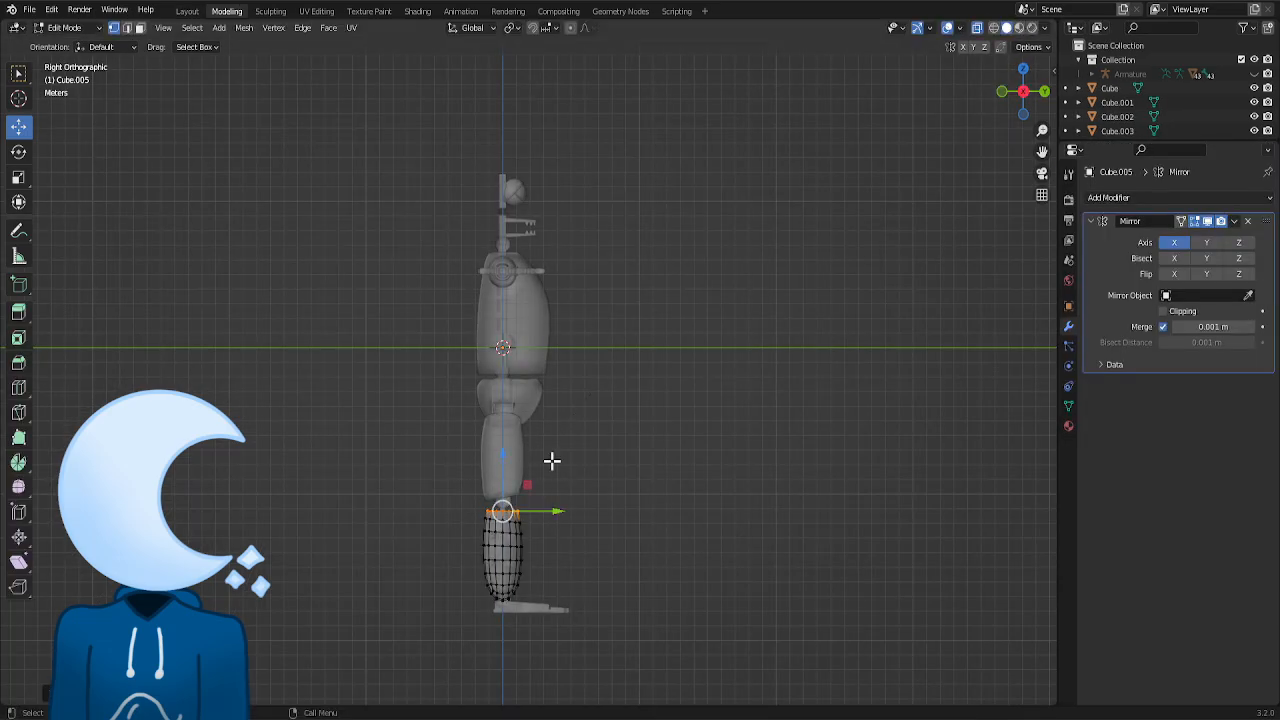
{"action": "key", "text": "r"}
{"action": "left_click", "coordinate": [550, 466]}
- Delete the shin shell's ankle cap vertices and nudge the whole shell along Z
{"action": "left_click_drag", "start_coordinate": [451, 644], "coordinate": [535, 592]}
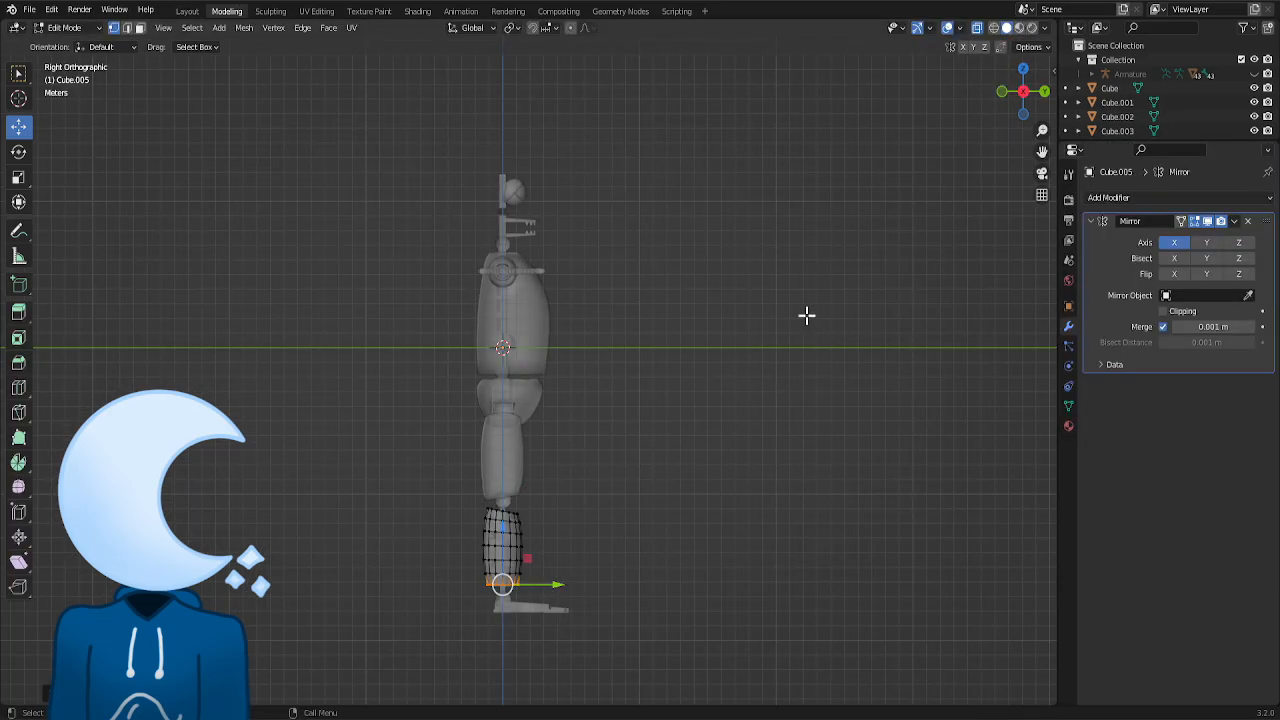
{"action": "left_click_drag", "start_coordinate": [503, 491], "coordinate": [503, 494]}
{"action": "left_click", "coordinate": [666, 500]}
- Select the shin shell's ankle rim in back view and adjust it with proportional editing
{"action": "left_click", "coordinate": [1044, 91]}
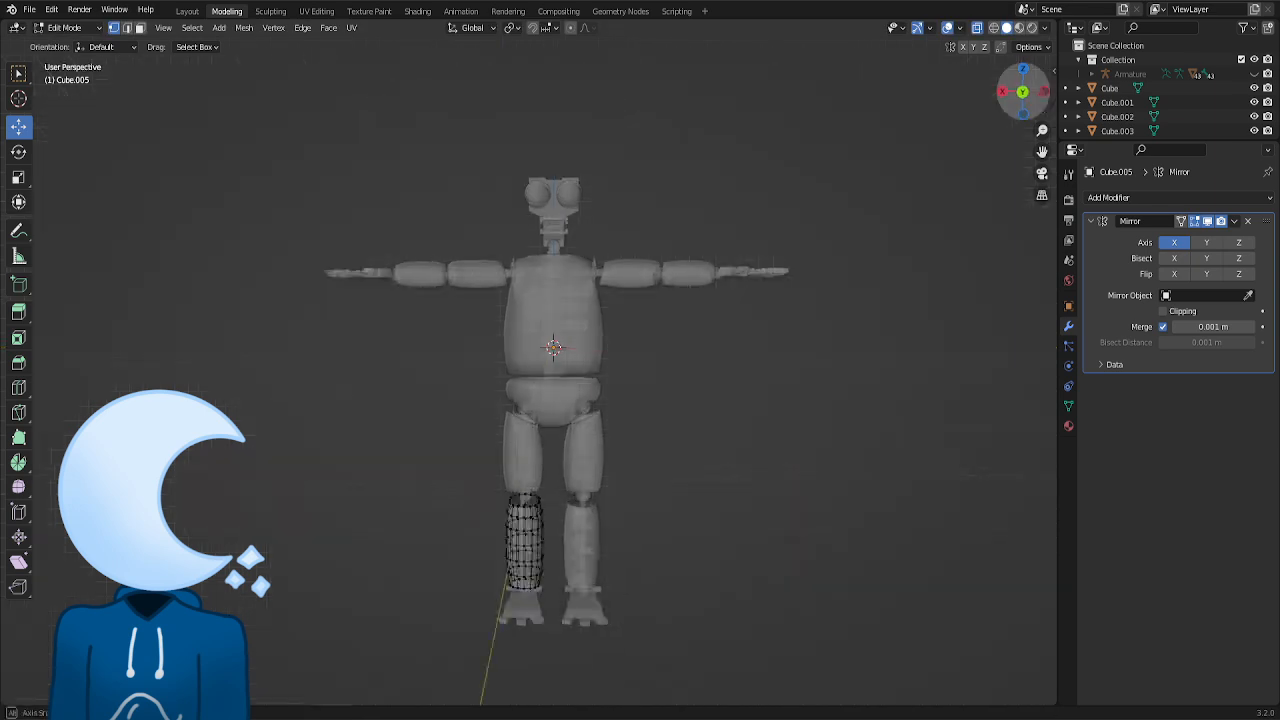
{"action": "left_click_drag", "start_coordinate": [480, 621], "coordinate": [566, 578]}
{"action": "left_click_drag", "start_coordinate": [526, 548], "coordinate": [528, 547]}
{"action": "key", "text": "o"}
{"action": "left_click_drag", "start_coordinate": [528, 547], "coordinate": [491, 546]}
{"action": "key", "text": "o"}
{"action": "left_click", "coordinate": [751, 386]}
- Add Subdivision Surface and Solidify modifiers to the shin shells, with a 0.11 m thickness and an offset of 1
{"action": "left_click", "coordinate": [977, 28]}
{"action": "left_click", "coordinate": [947, 28]}
{"action": "key", "text": "a"}
{"action": "left_click", "coordinate": [1176, 198]}
{"action": "left_click", "coordinate": [1008, 457]}
{"action": "left_click", "coordinate": [1176, 198]}
{"action": "left_click", "coordinate": [1008, 441]}
{"action": "double_click", "coordinate": [1206, 554]}
{"action": "type", "text": "2"}
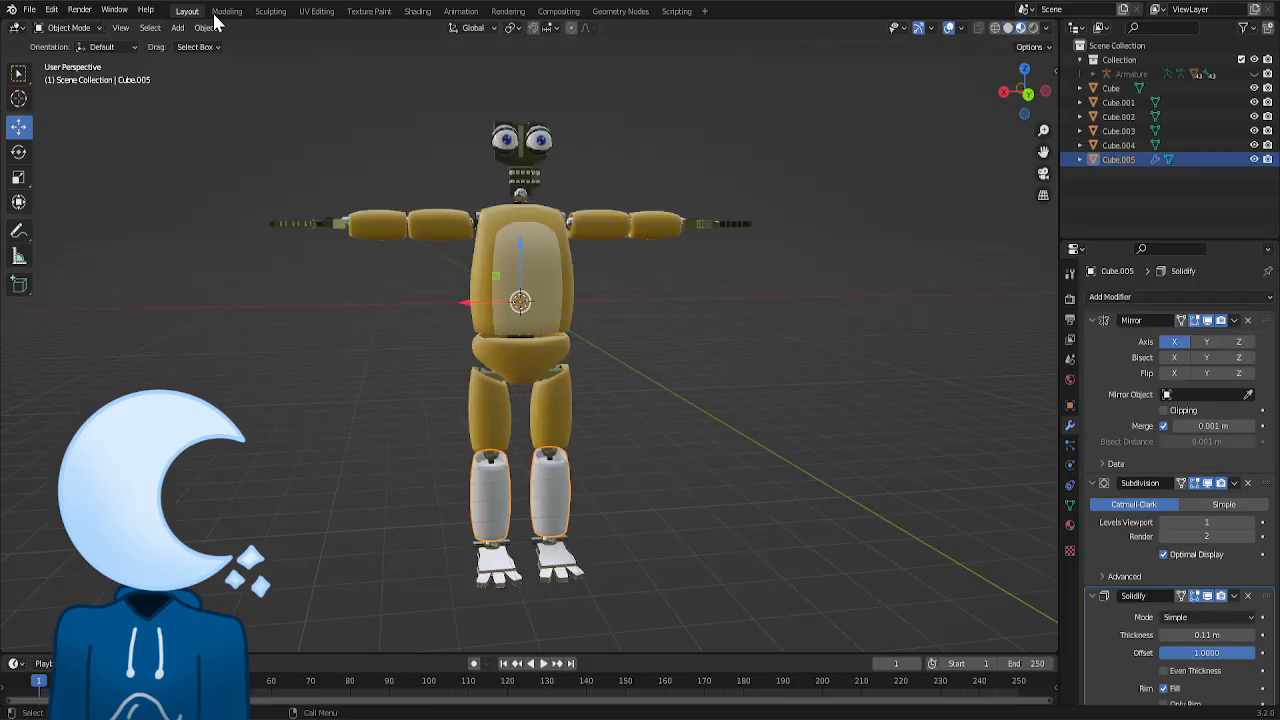
- Apply the shin shells' modifiers and assign the YellowFur material to them
{"action": "left_click", "coordinate": [1137, 337]}
{"action": "left_click", "coordinate": [1069, 525]}
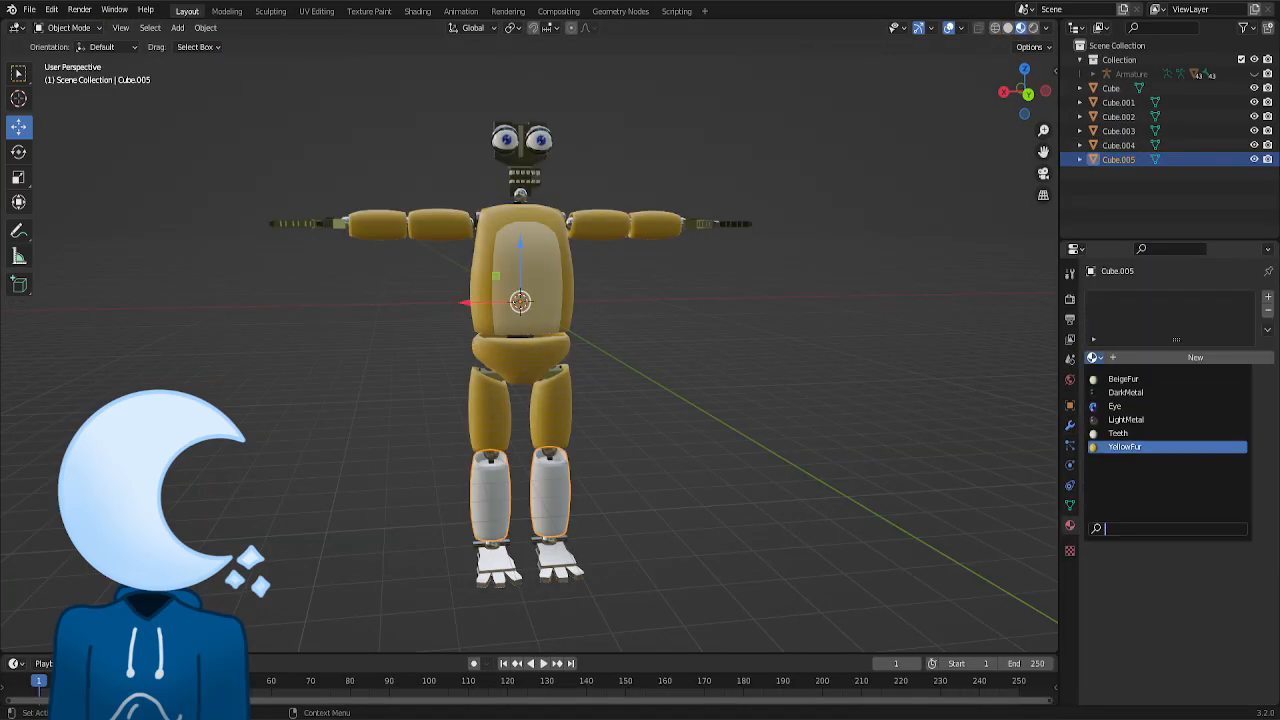
{"action": "left_click_drag", "start_coordinate": [1006, 114], "coordinate": [1040, 100]}
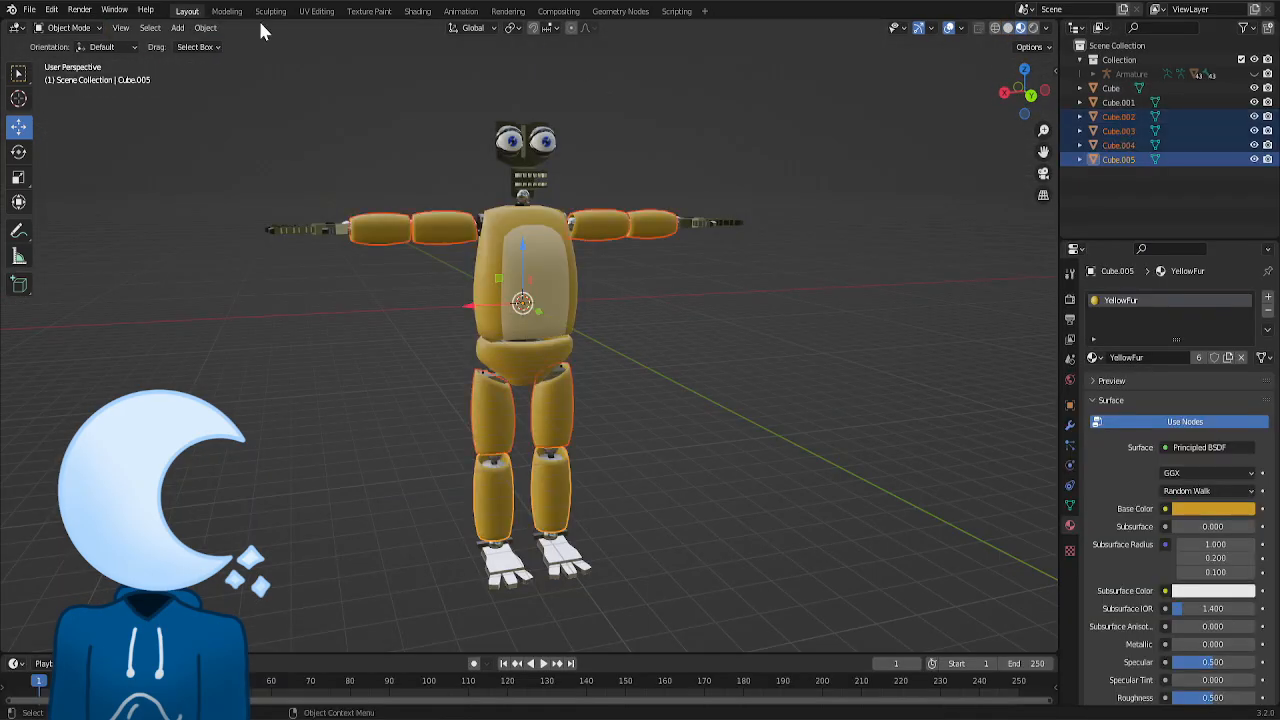
- Edit all arm and leg shells together, select those on one side of the body and separate them into their own objects
{"action": "left_click", "coordinate": [227, 11]}
{"action": "key", "text": "alt+z"}
{"action": "left_click_drag", "start_coordinate": [864, 200], "coordinate": [536, 652]}
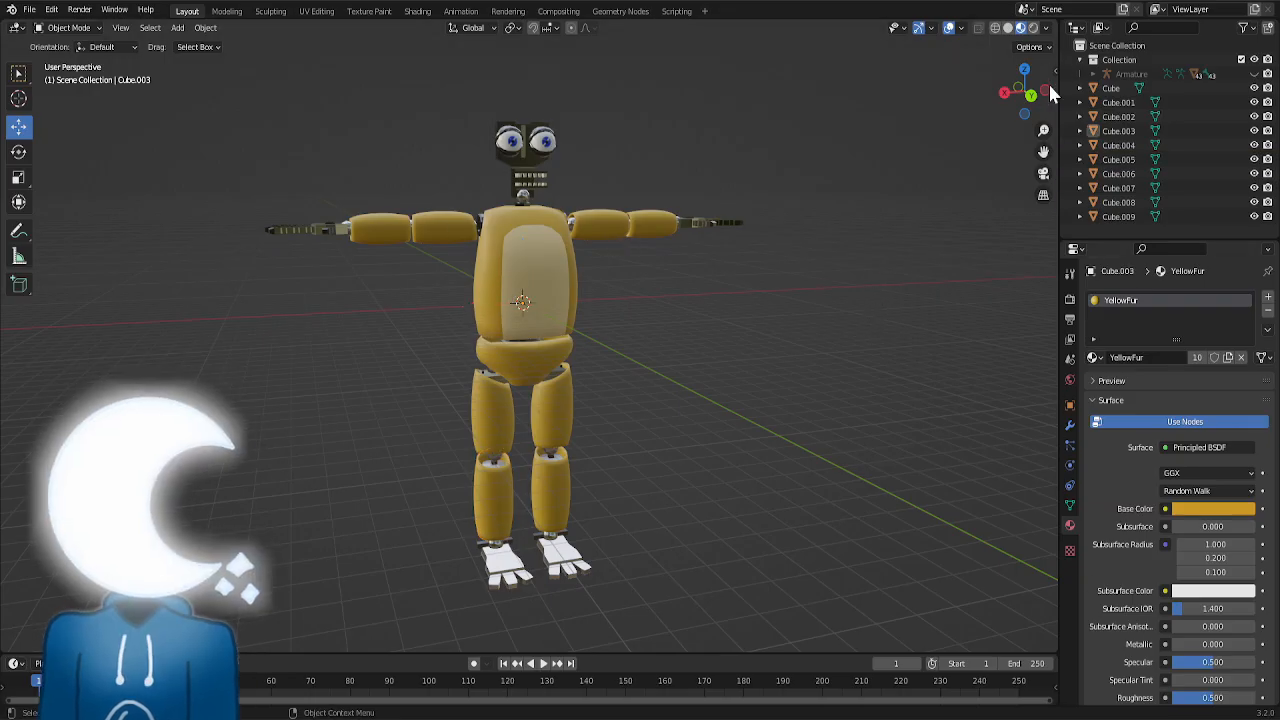
- Add a new cube and move it in back view to just below the upper arm
{"action": "left_click_drag", "start_coordinate": [1048, 81], "coordinate": [1031, 95]}
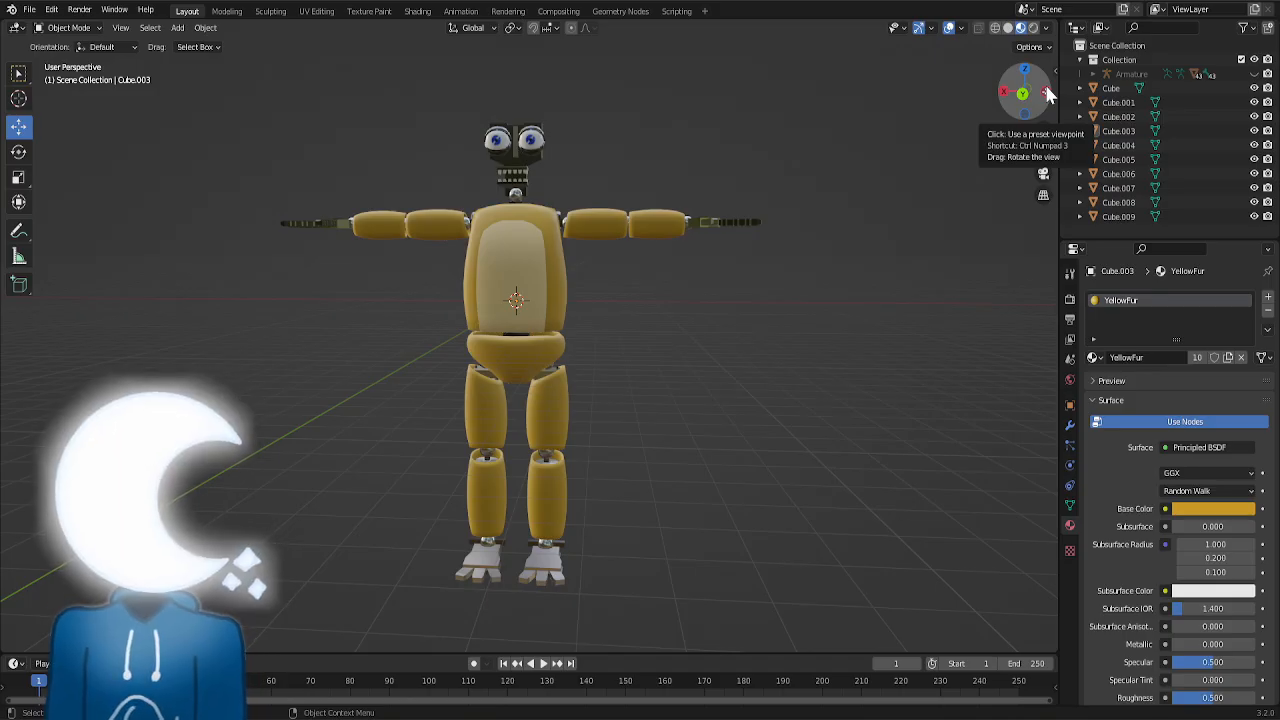
{"action": "left_click", "coordinate": [180, 28]}
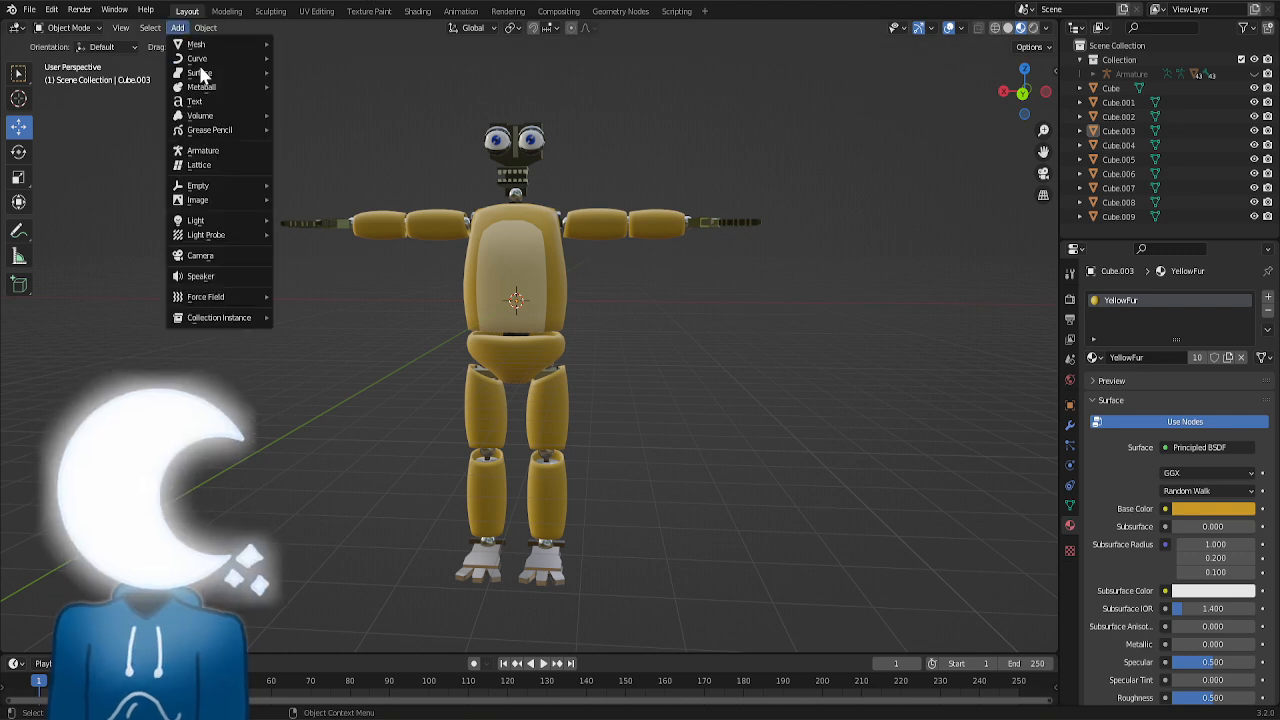
{"action": "mouse_move", "coordinate": [203, 47]}
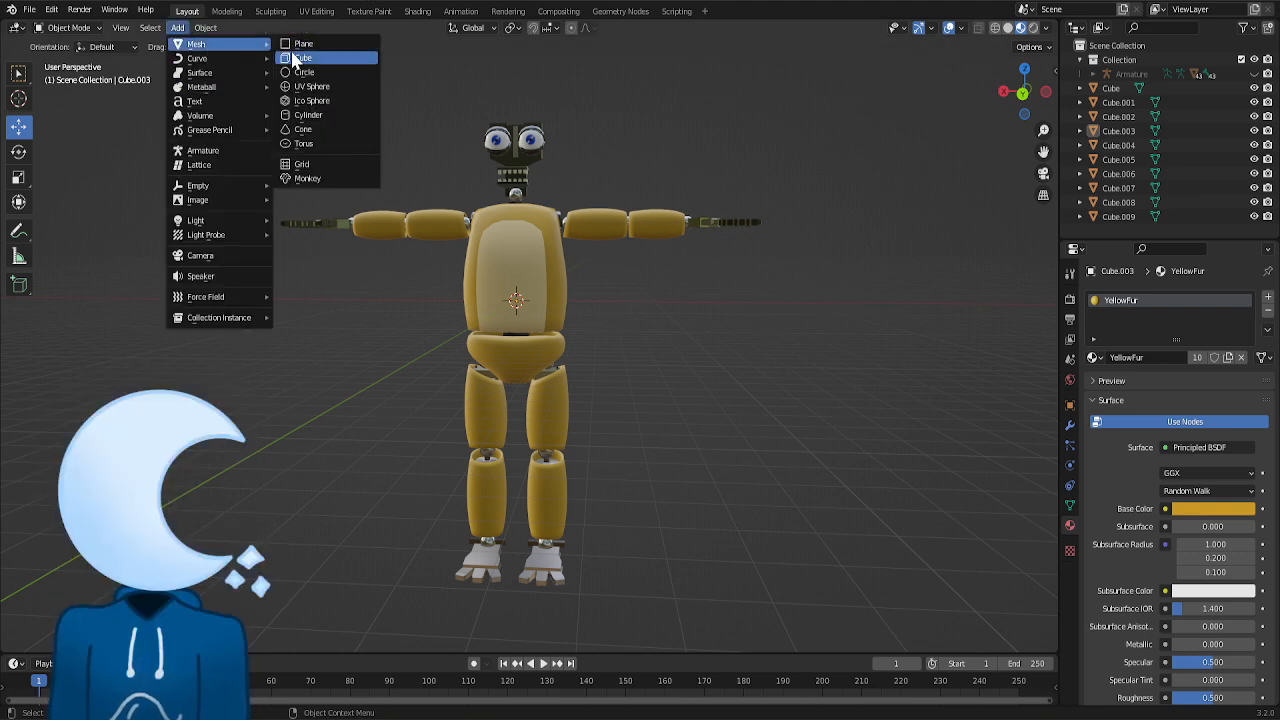
{"action": "left_click", "coordinate": [298, 58]}
{"action": "left_click", "coordinate": [226, 11]}
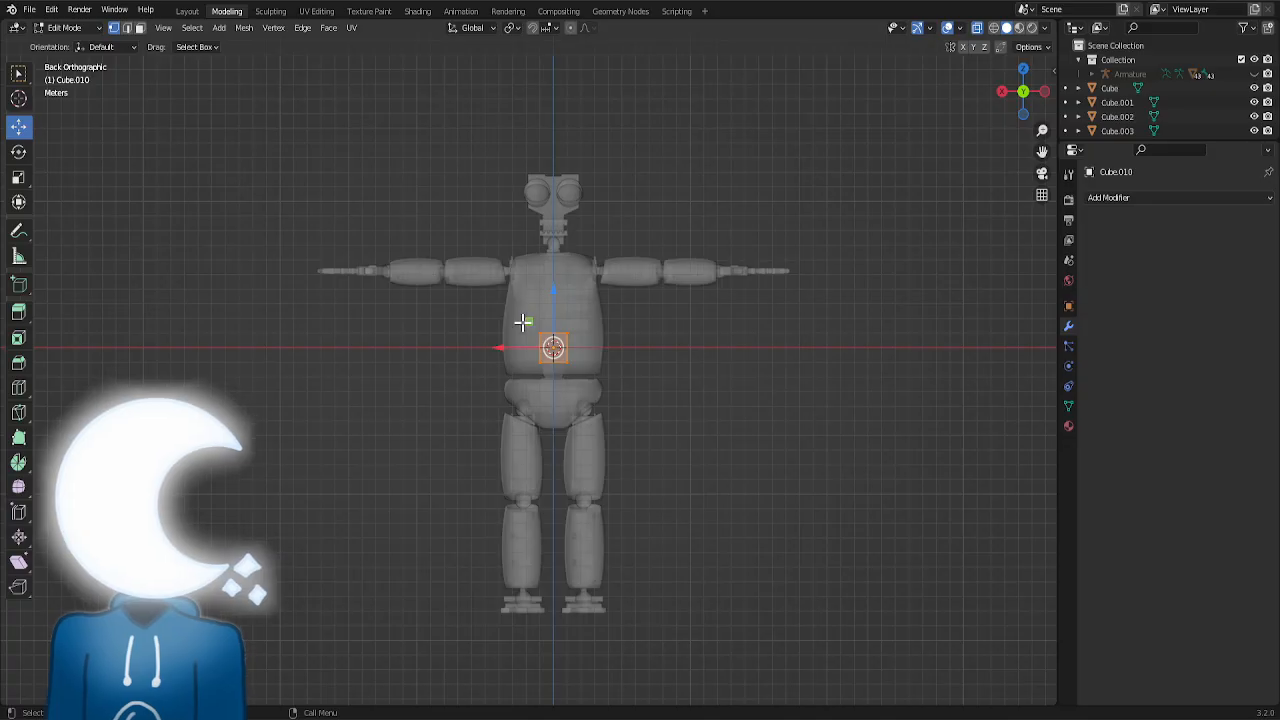
{"action": "key", "text": "g"}
{"action": "left_click", "coordinate": [419, 292]}
- Give the new cube a Subdivision Surface modifier at viewport level 2 and apply it
{"action": "left_click", "coordinate": [1122, 198]}
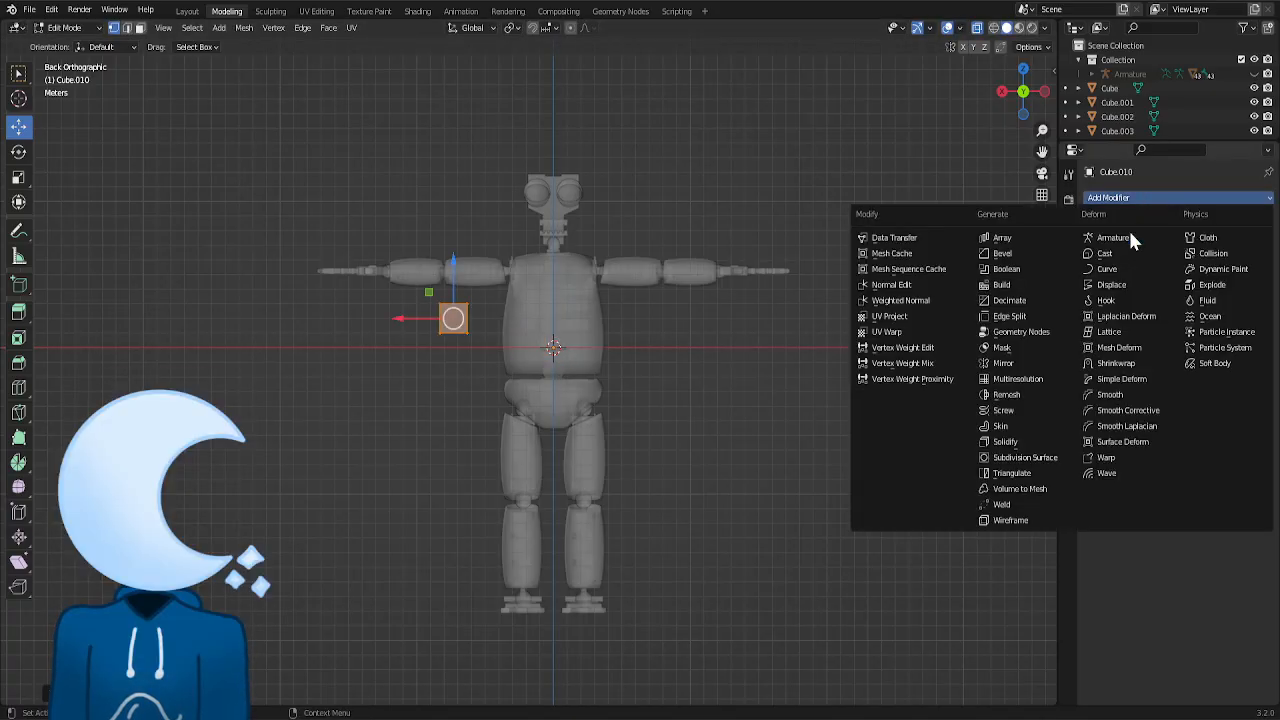
{"action": "left_click", "coordinate": [1022, 457]}
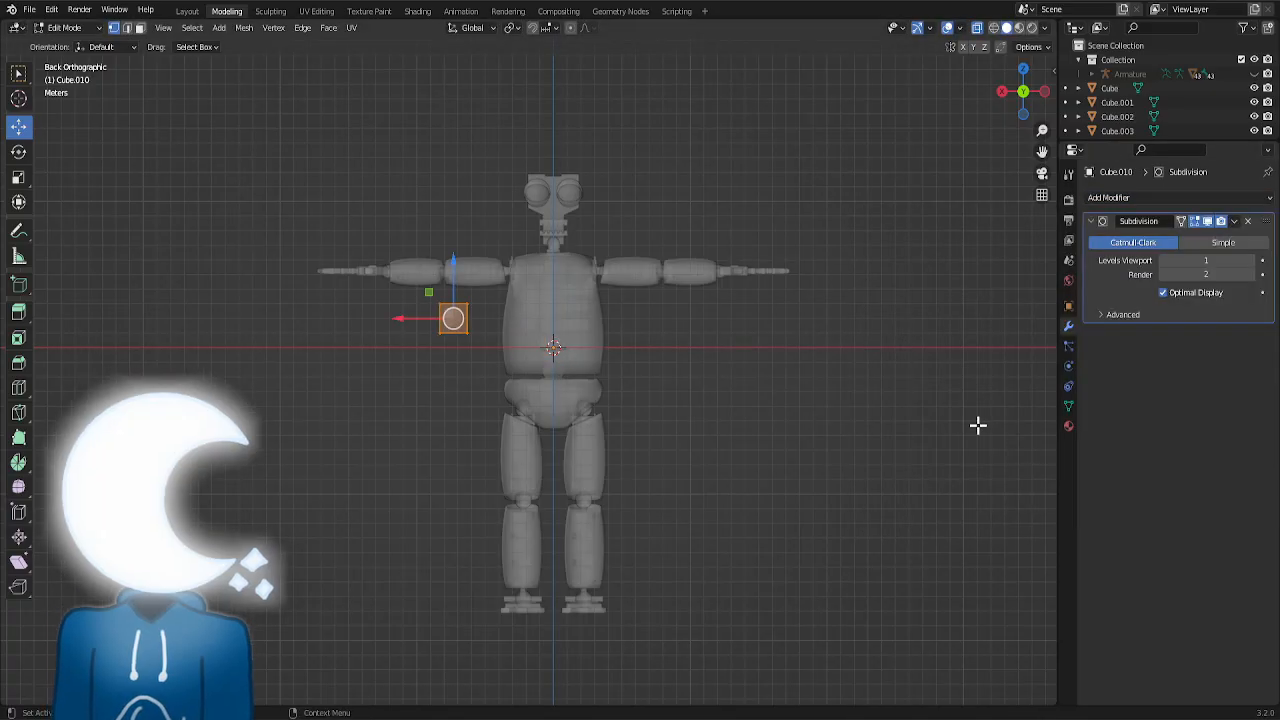
{"action": "left_click", "coordinate": [1250, 260]}
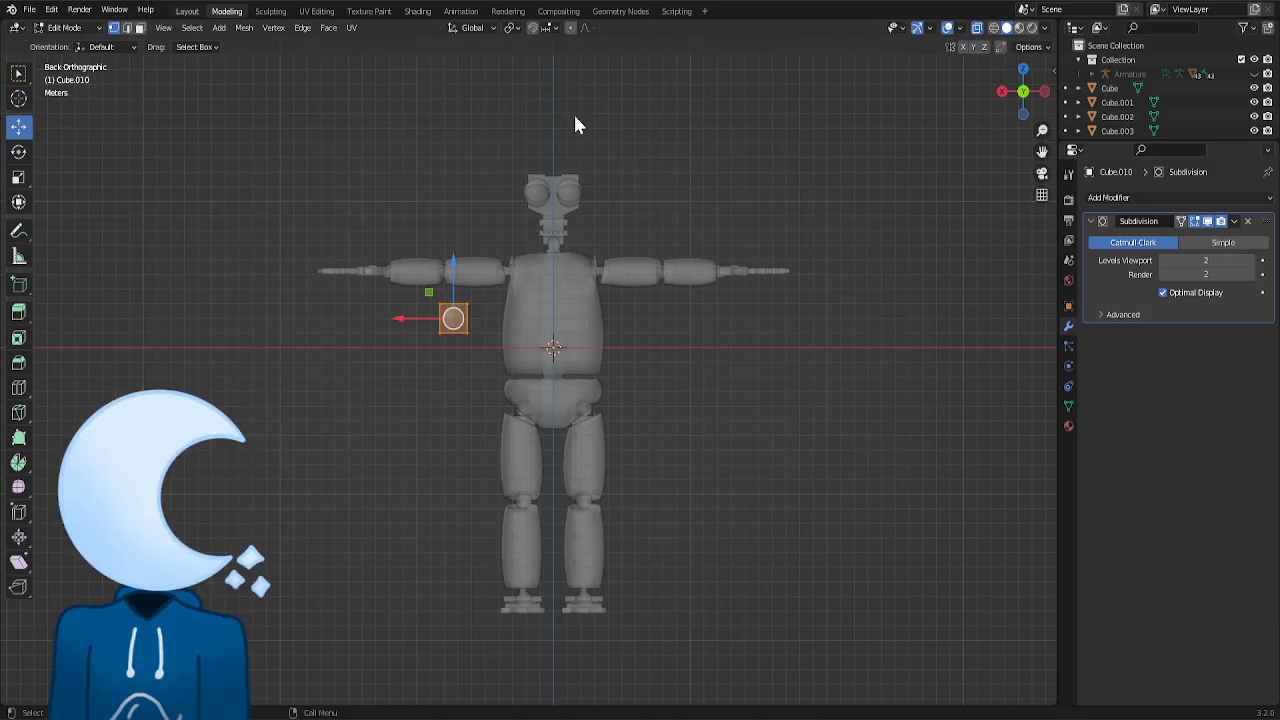
{"action": "key", "text": "ctrl+Page_Up"}
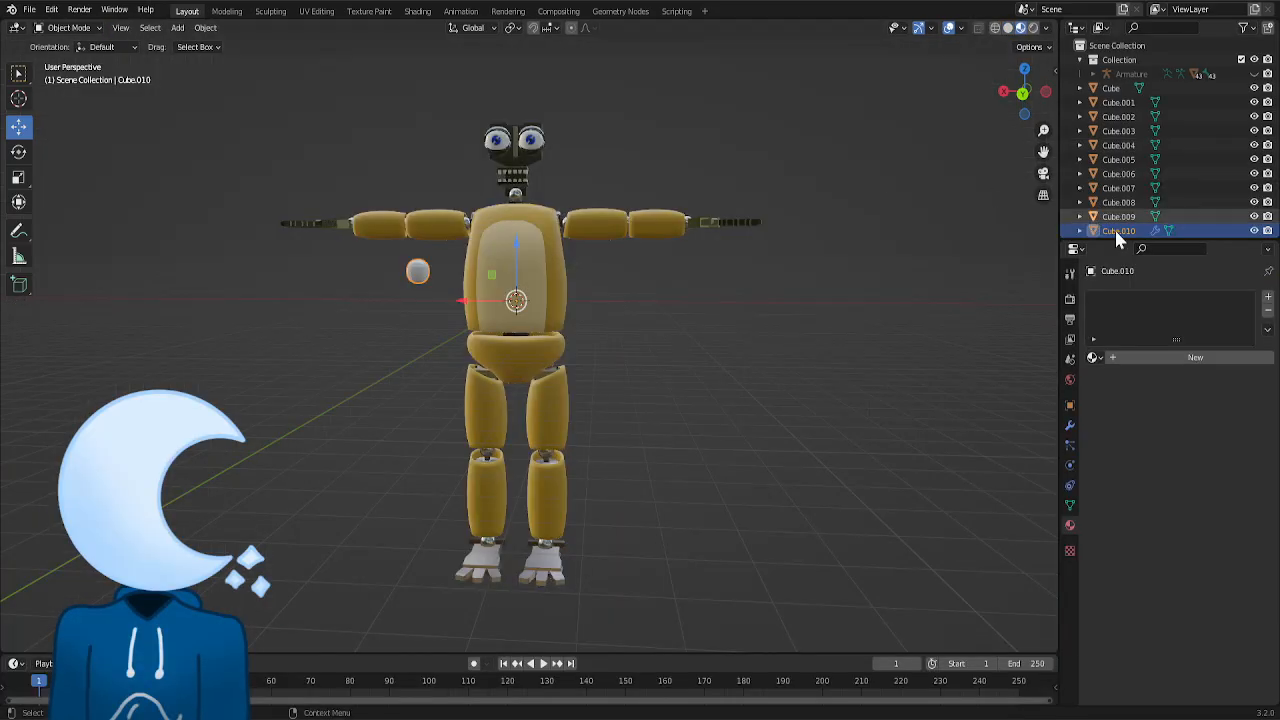
{"action": "left_click", "coordinate": [1069, 424]}
{"action": "left_click", "coordinate": [1234, 320]}
{"action": "left_click", "coordinate": [1222, 338]}
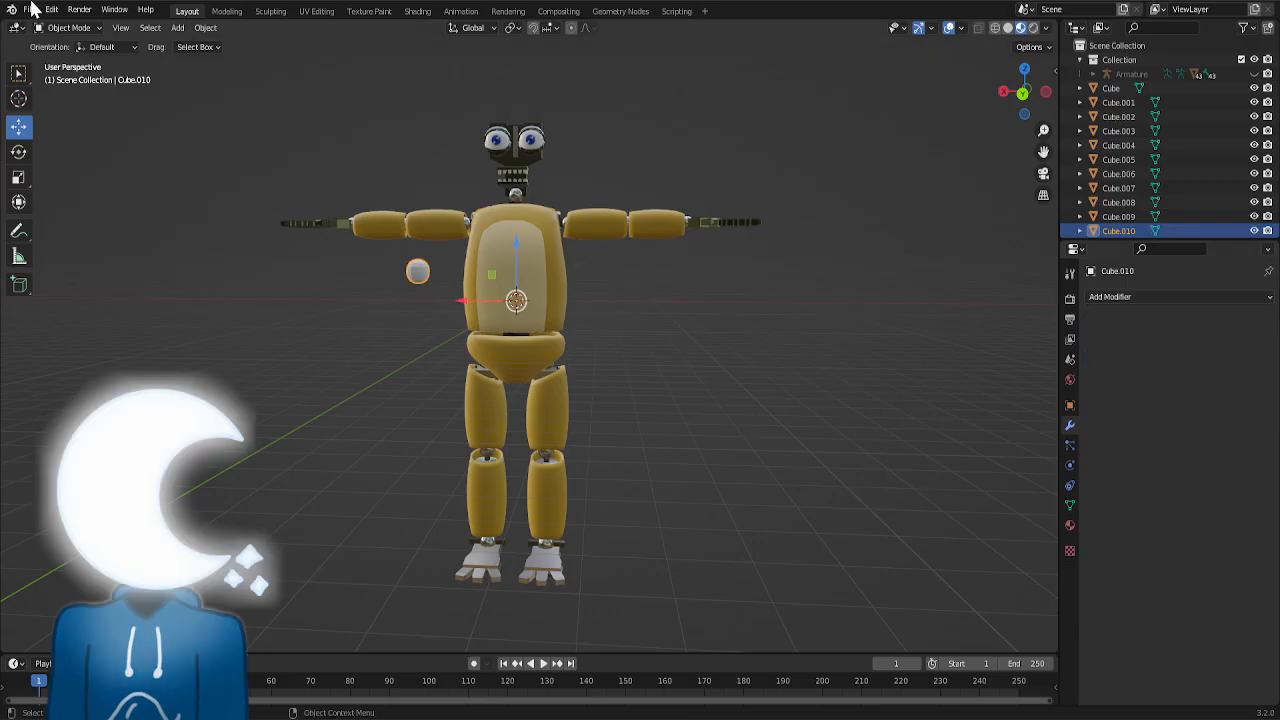
- Delete the sphere's body-side half and lower half, and move the remaining quarter up to the shoulder joint
{"action": "left_click", "coordinate": [220, 12]}
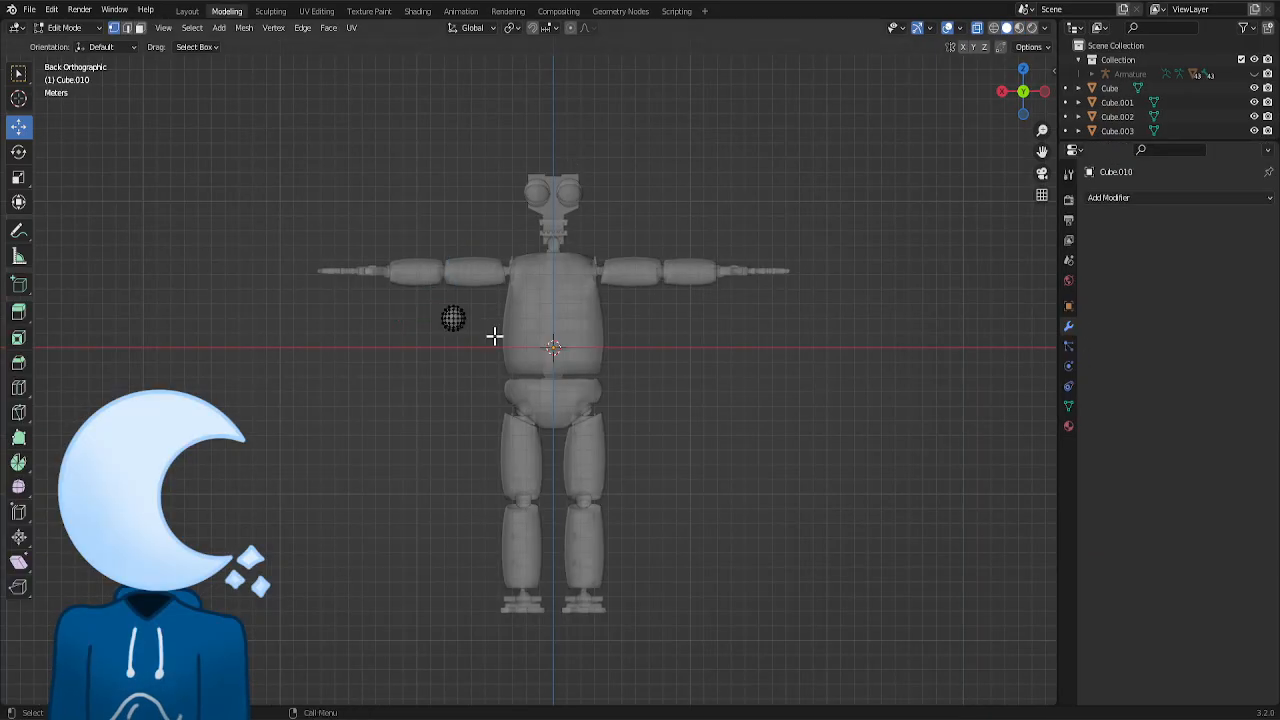
{"action": "left_click_drag", "start_coordinate": [558, 244], "coordinate": [454, 425]}
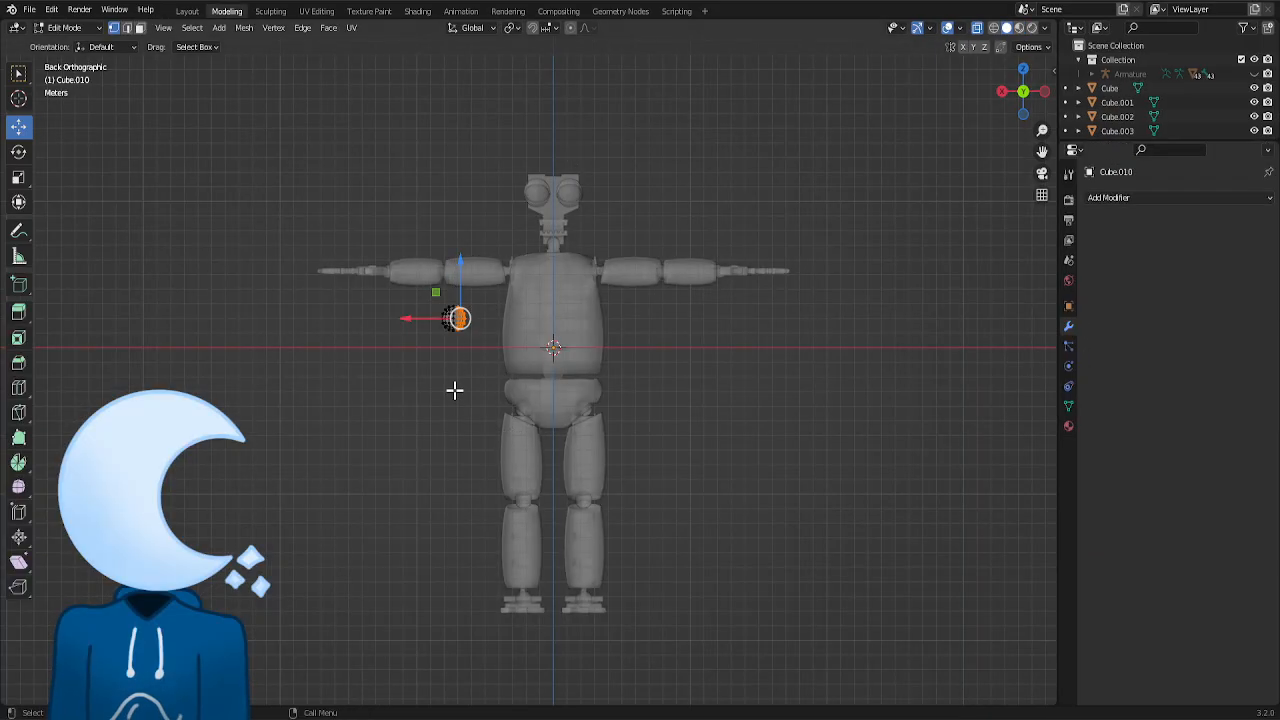
{"action": "key", "text": "x"}
{"action": "left_click", "coordinate": [457, 392]}
{"action": "left_click_drag", "start_coordinate": [391, 397], "coordinate": [470, 322]}
{"action": "key", "text": "x"}
{"action": "left_click", "coordinate": [431, 334]}
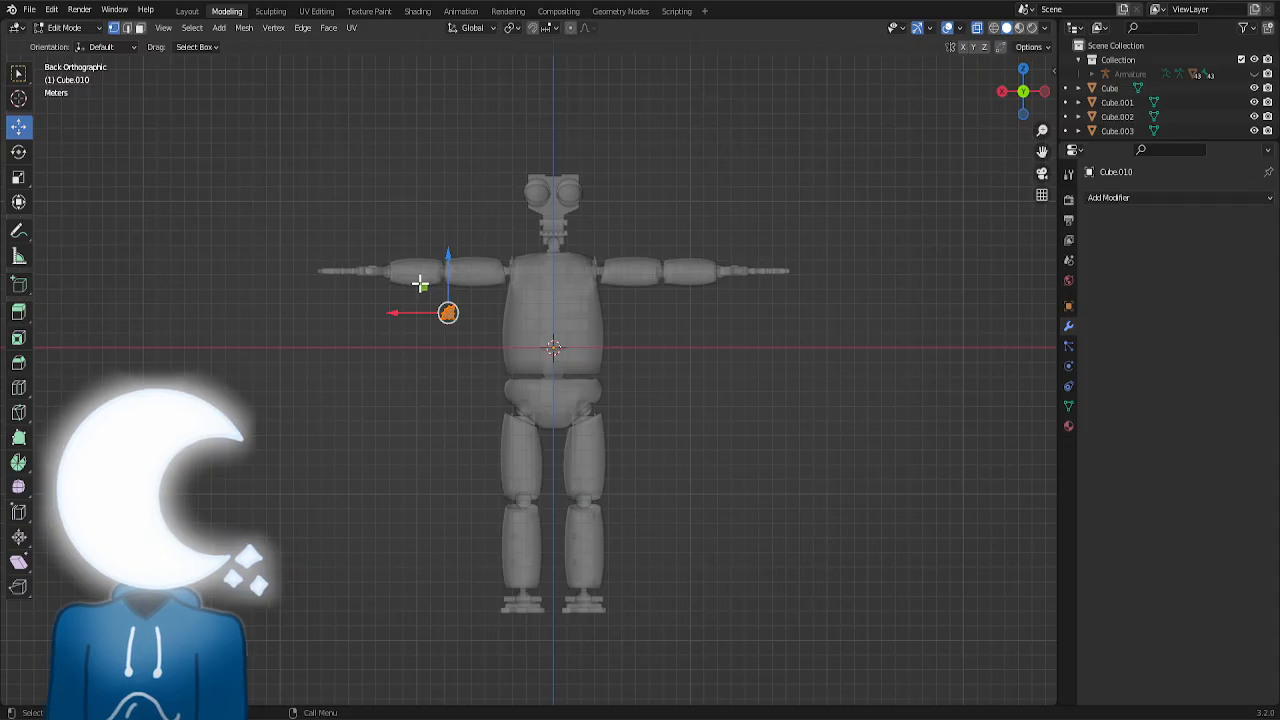
{"action": "left_click_drag", "start_coordinate": [424, 287], "coordinate": [477, 220]}
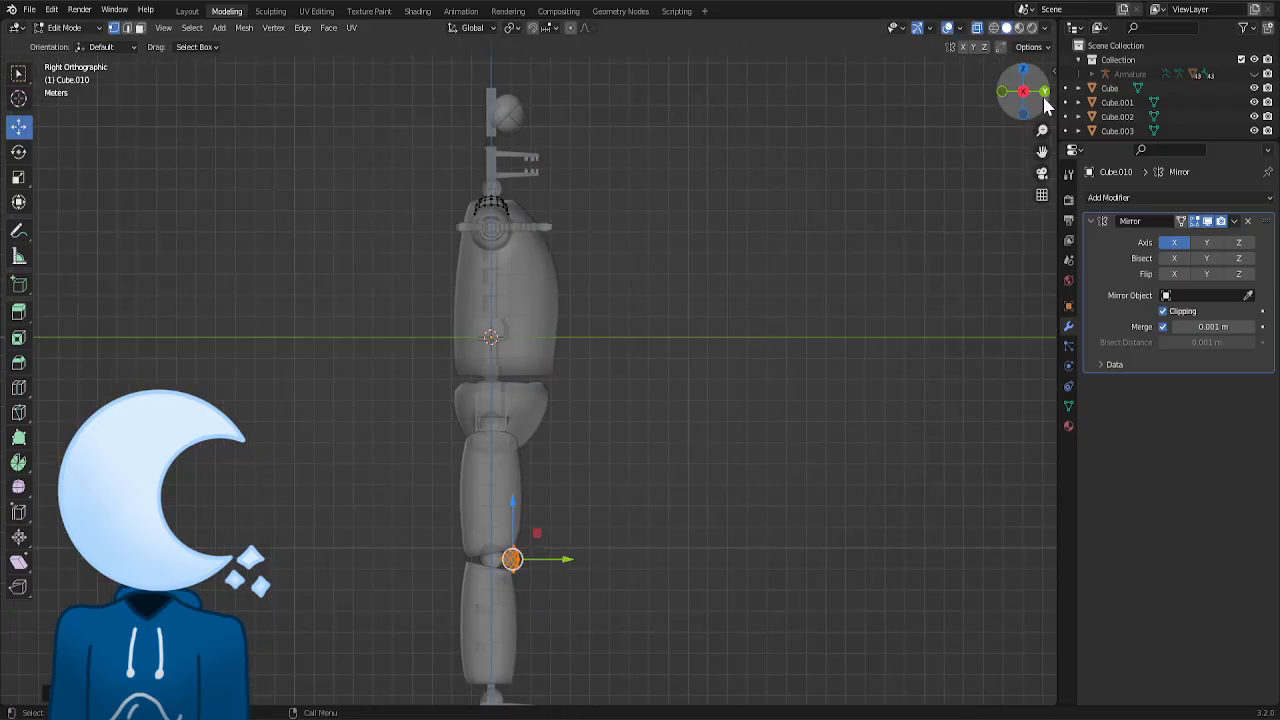
- Select only the shoulder cap and reposition it over the shoulder joint, working from the back, right and angled views
{"action": "left_click_drag", "start_coordinate": [1023, 86], "coordinate": [1020, 100]}
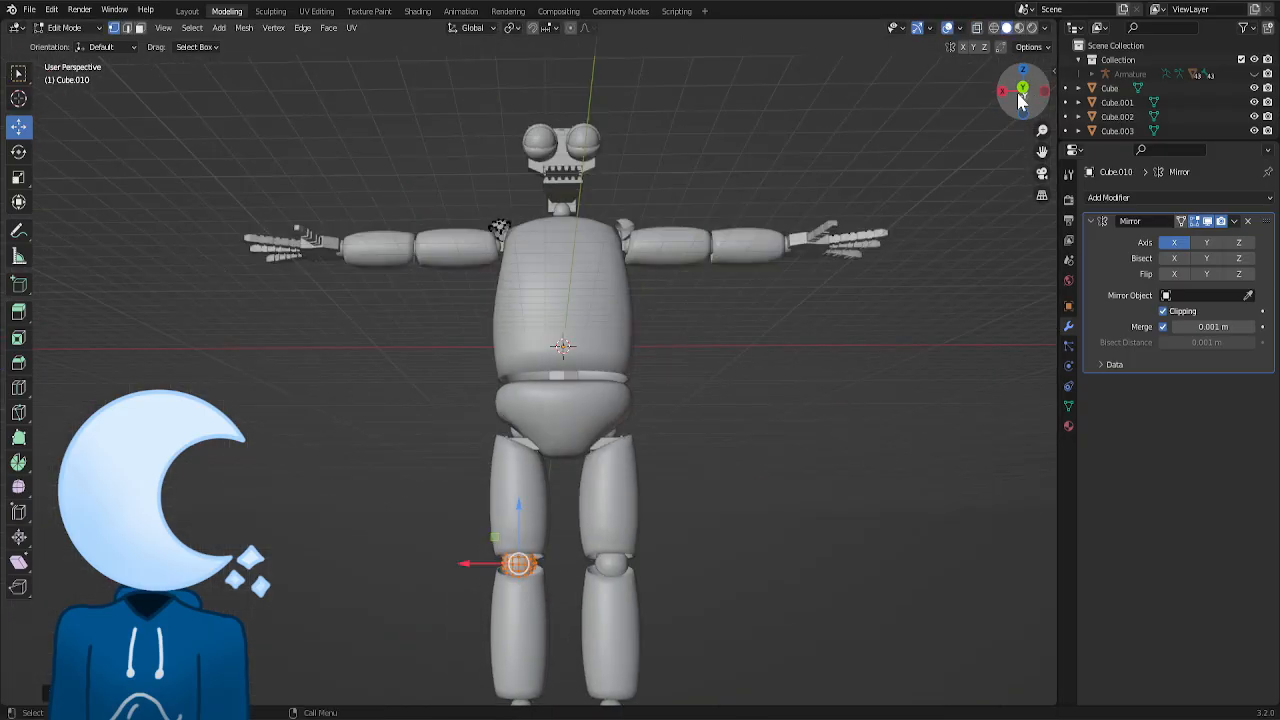
{"action": "left_click", "coordinate": [1023, 88]}
{"action": "left_click_drag", "start_coordinate": [472, 176], "coordinate": [385, 187]}
{"action": "left_click", "coordinate": [1002, 91]}
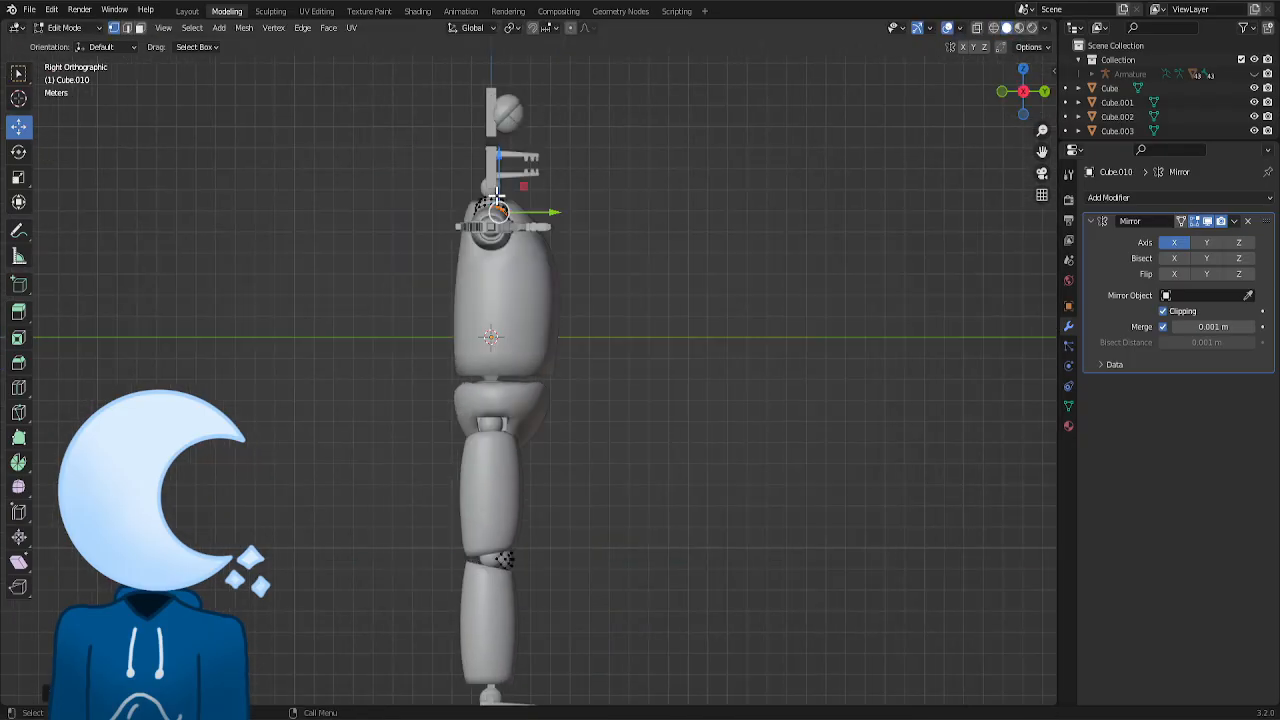
{"action": "left_click_drag", "start_coordinate": [545, 210], "coordinate": [686, 208]}
{"action": "left_click_drag", "start_coordinate": [1023, 91], "coordinate": [1023, 103]}
{"action": "left_click", "coordinate": [977, 28]}
{"action": "left_click_drag", "start_coordinate": [729, 152], "coordinate": [470, 280]}
{"action": "left_click", "coordinate": [977, 28]}
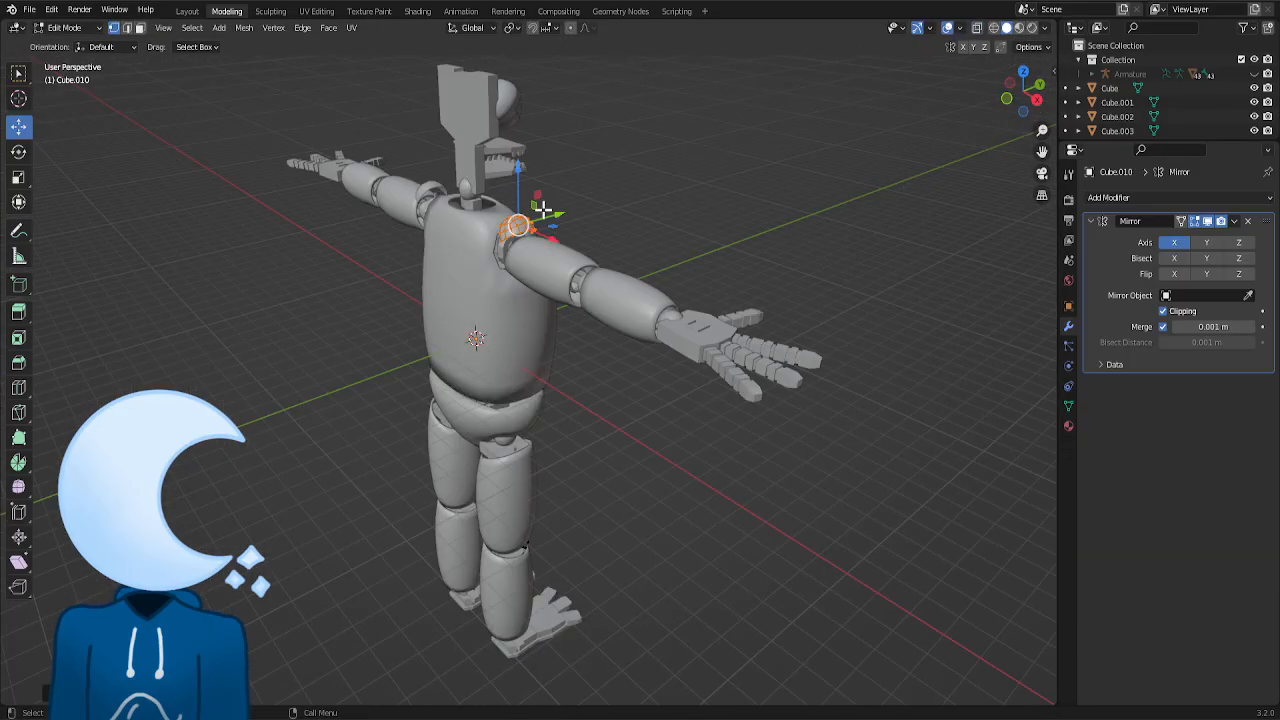
{"action": "left_click_drag", "start_coordinate": [543, 235], "coordinate": [603, 275]}
- Rotate the shoulder cap in side view to fit it around the shoulder joint
{"action": "left_click", "coordinate": [1037, 99]}
{"action": "key", "text": "r"}
{"action": "left_click", "coordinate": [420, 143]}
{"action": "left_click_drag", "start_coordinate": [491, 200], "coordinate": [533, 370]}
{"action": "scroll", "coordinate": [545, 370], "scroll_direction": "up", "scroll_amount": 8}
{"action": "left_click", "coordinate": [977, 28]}
{"action": "scroll", "coordinate": [600, 340], "scroll_direction": "up", "scroll_amount": 3}
{"action": "left_click_drag", "start_coordinate": [622, 365], "coordinate": [517, 263]}
{"action": "key", "text": "r"}
{"action": "left_click", "coordinate": [631, 200]}
- Select the elbow cover and nudge it into place in the gap between the upper arm and forearm shells
{"action": "scroll", "coordinate": [575, 300], "scroll_direction": "down", "scroll_amount": 14}
{"action": "left_click", "coordinate": [977, 28]}
{"action": "left_click_drag", "start_coordinate": [710, 296], "coordinate": [770, 320]}
{"action": "scroll", "coordinate": [771, 321], "scroll_direction": "down", "scroll_amount": 5}
{"action": "left_click_drag", "start_coordinate": [1015, 100], "coordinate": [1060, 102]}
{"action": "left_click_drag", "start_coordinate": [824, 288], "coordinate": [826, 288]}
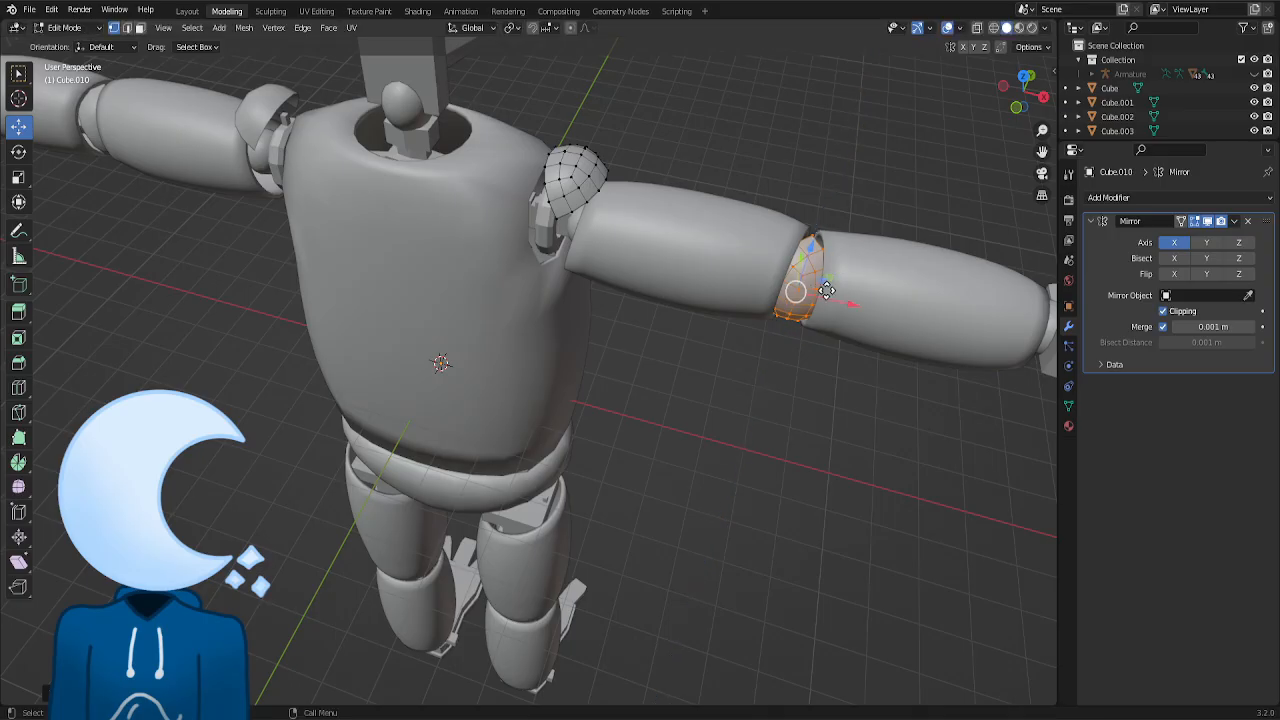
{"action": "left_click_drag", "start_coordinate": [799, 245], "coordinate": [799, 239]}
{"action": "left_click_drag", "start_coordinate": [1023, 97], "coordinate": [1040, 45]}
{"action": "left_click_drag", "start_coordinate": [772, 50], "coordinate": [772, 47]}
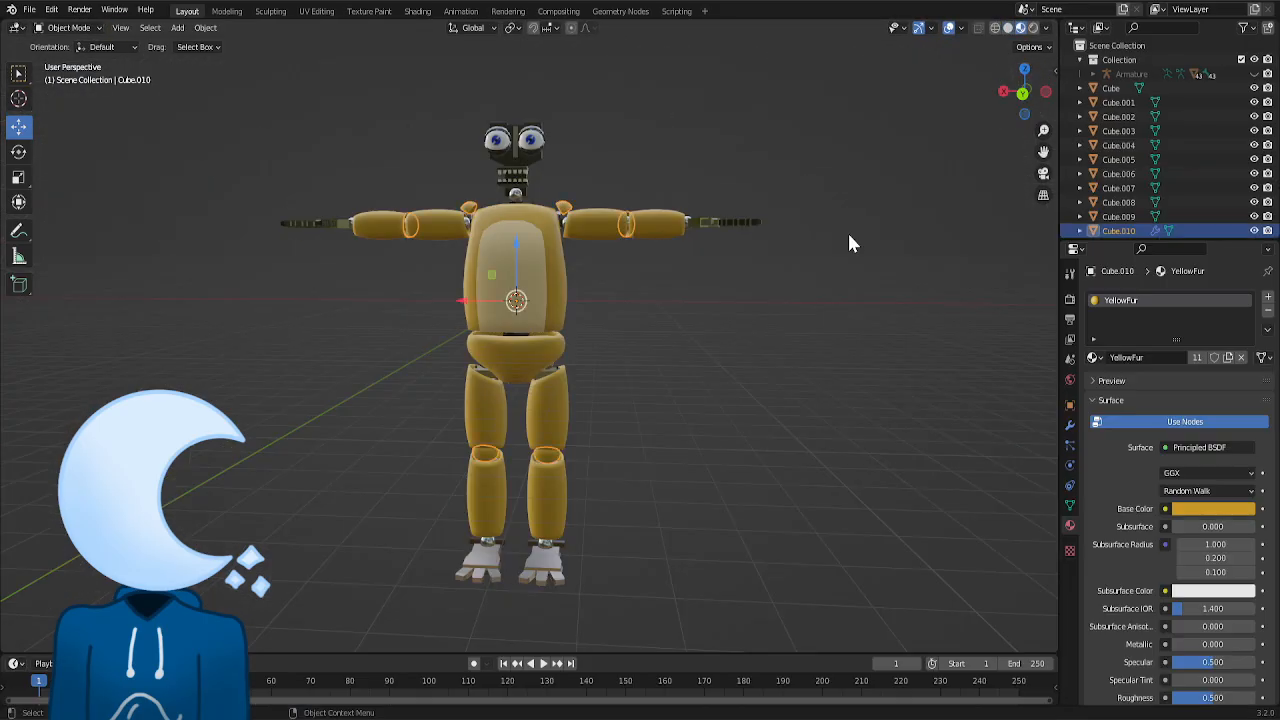
- Add a Solidify modifier with 0.11 m thickness to the joint covers, and apply both it and the Mirror modifier
{"action": "left_click", "coordinate": [848, 234]}
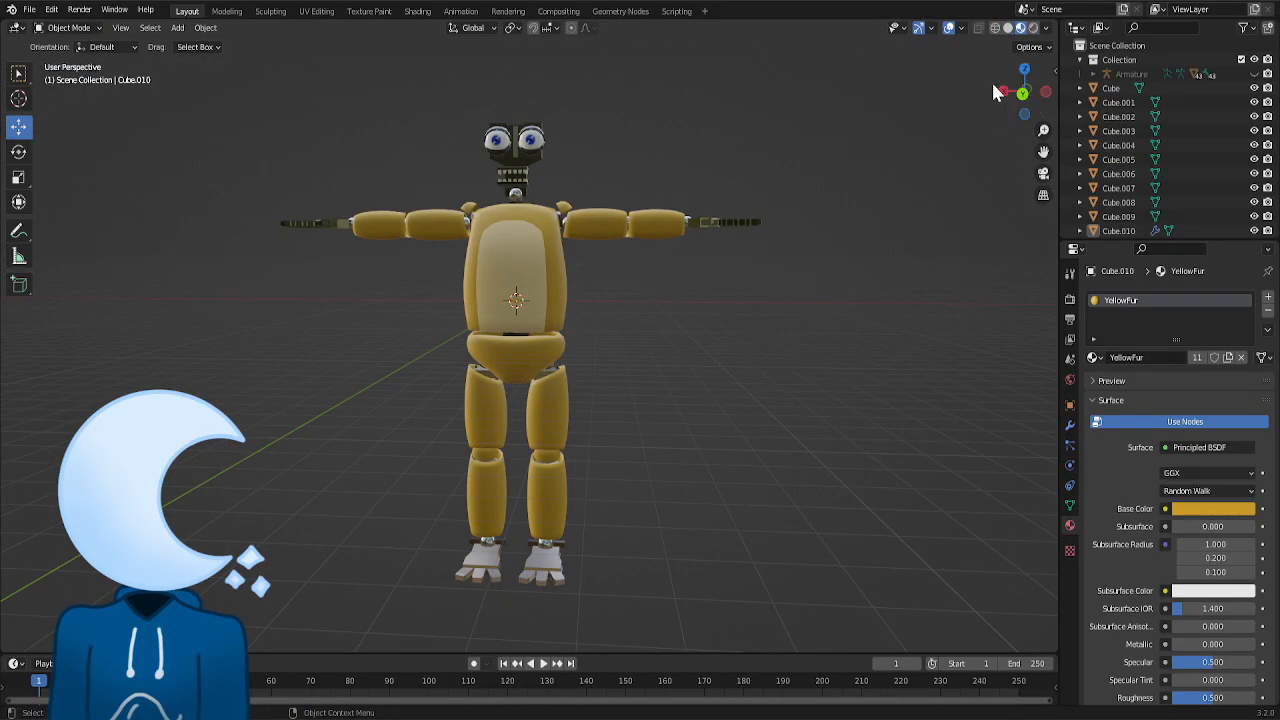
{"action": "left_click", "coordinate": [1069, 426]}
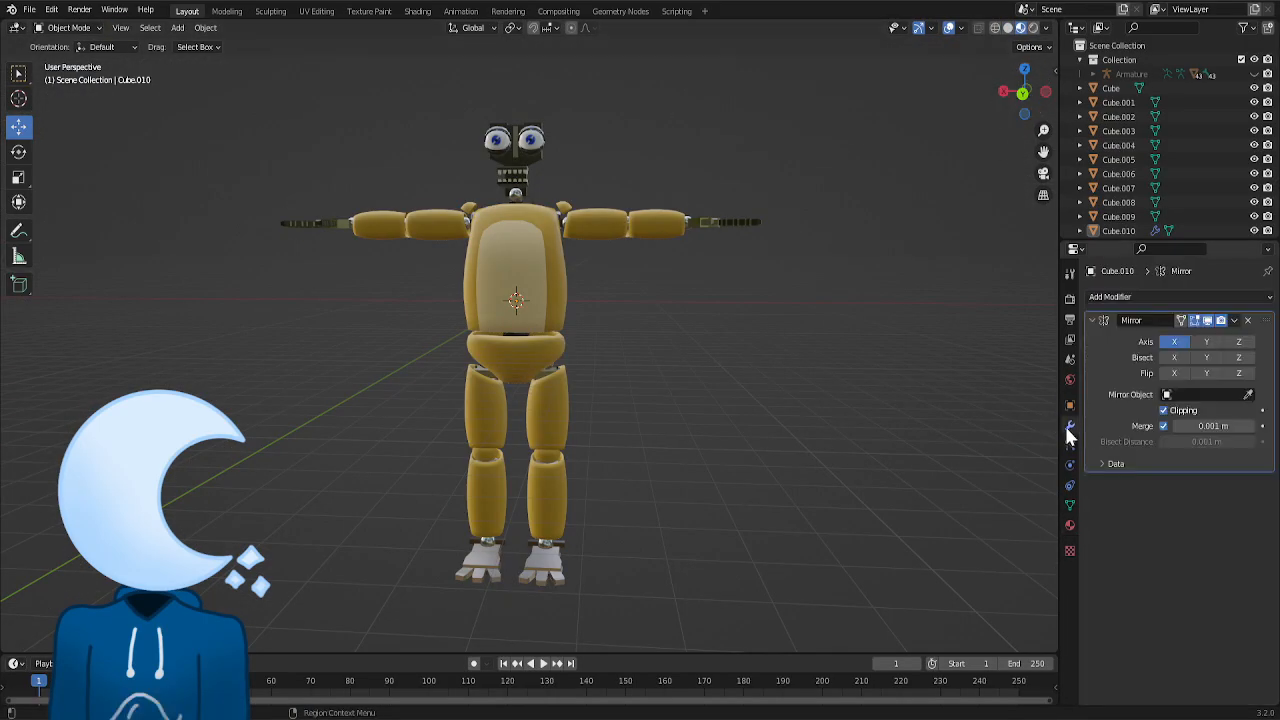
{"action": "left_click", "coordinate": [1115, 299]}
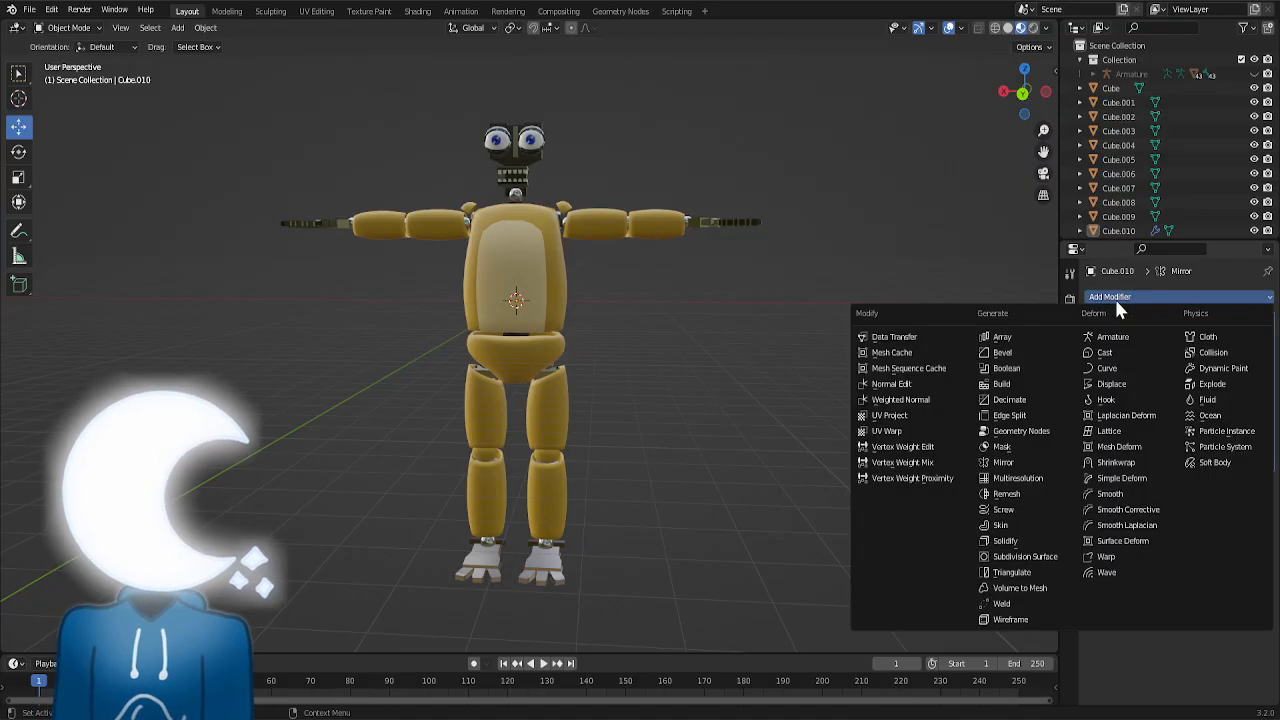
{"action": "left_click", "coordinate": [1010, 541]}
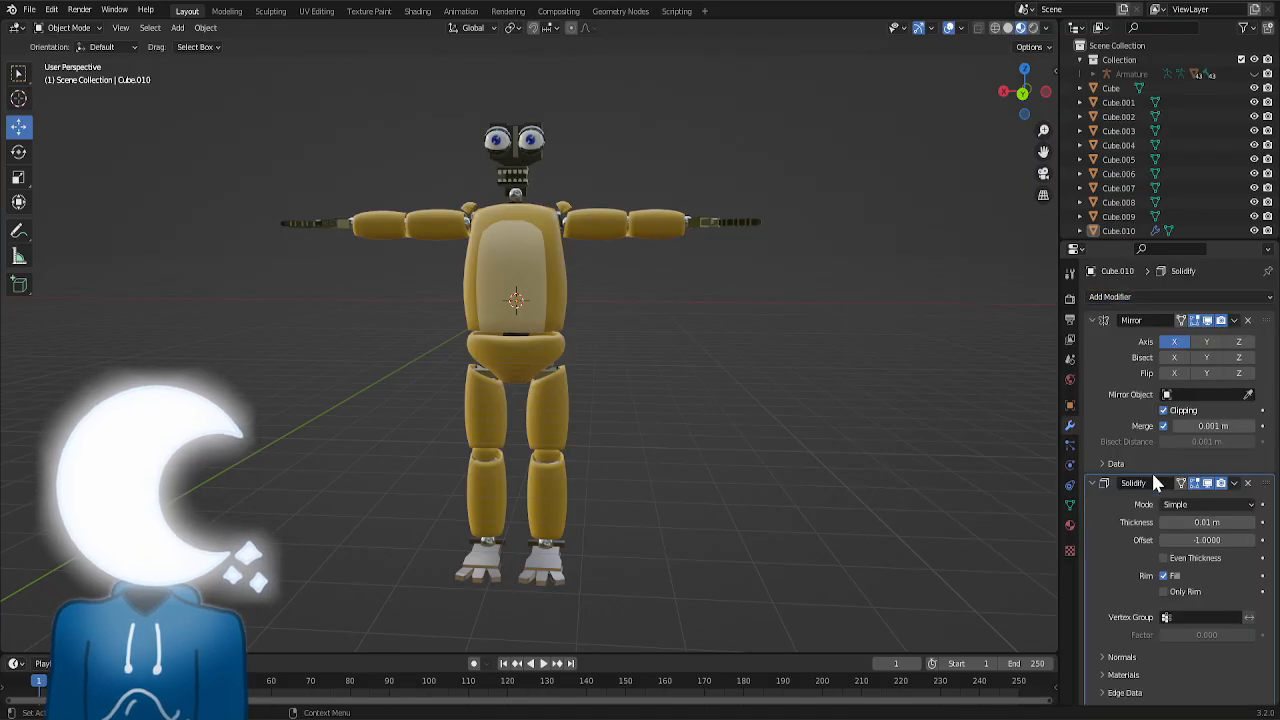
{"action": "left_click", "coordinate": [1236, 321]}
{"action": "left_click", "coordinate": [1192, 337]}
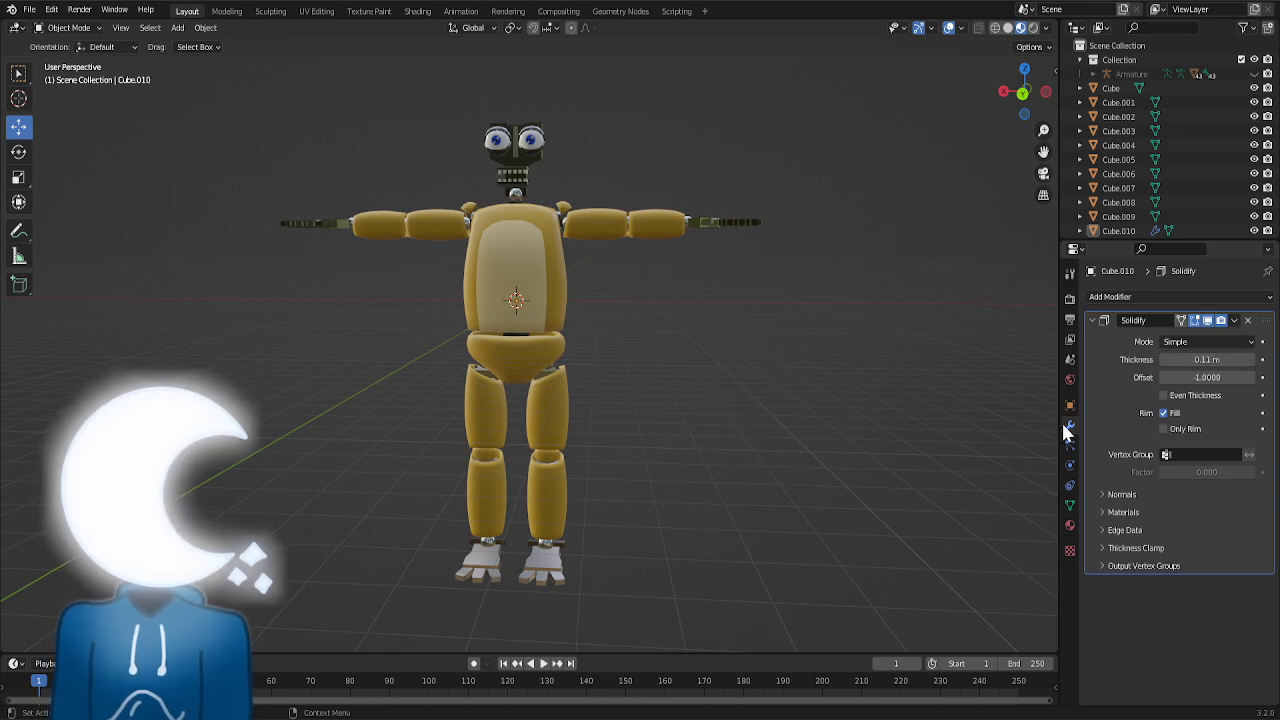
{"action": "left_click", "coordinate": [1234, 320]}
{"action": "left_click", "coordinate": [1228, 338]}
- Edit the joint covers in back view with X-ray on and separate each elbow, shoulder and knee cover into its own object
{"action": "key", "text": "ctrl+Page_Down"}
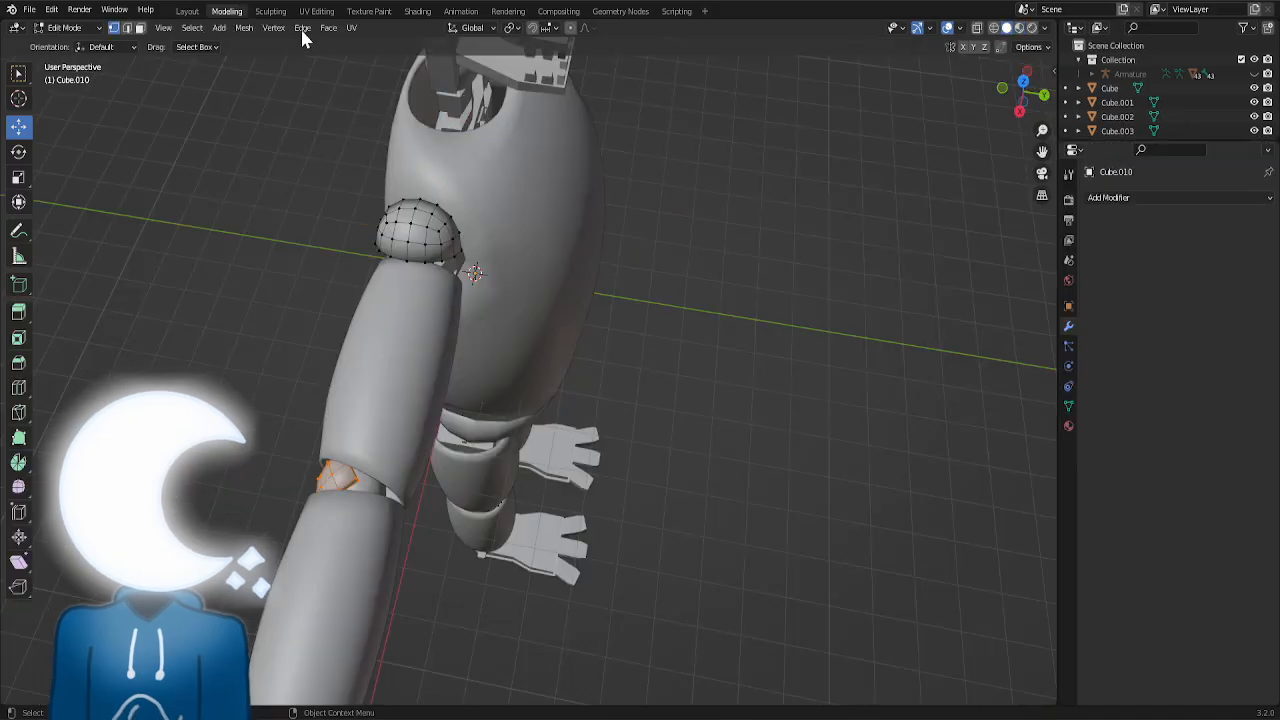
{"action": "left_click", "coordinate": [944, 138]}
{"action": "left_click", "coordinate": [1044, 95]}
{"action": "scroll", "coordinate": [740, 335], "scroll_direction": "down", "scroll_amount": 6}
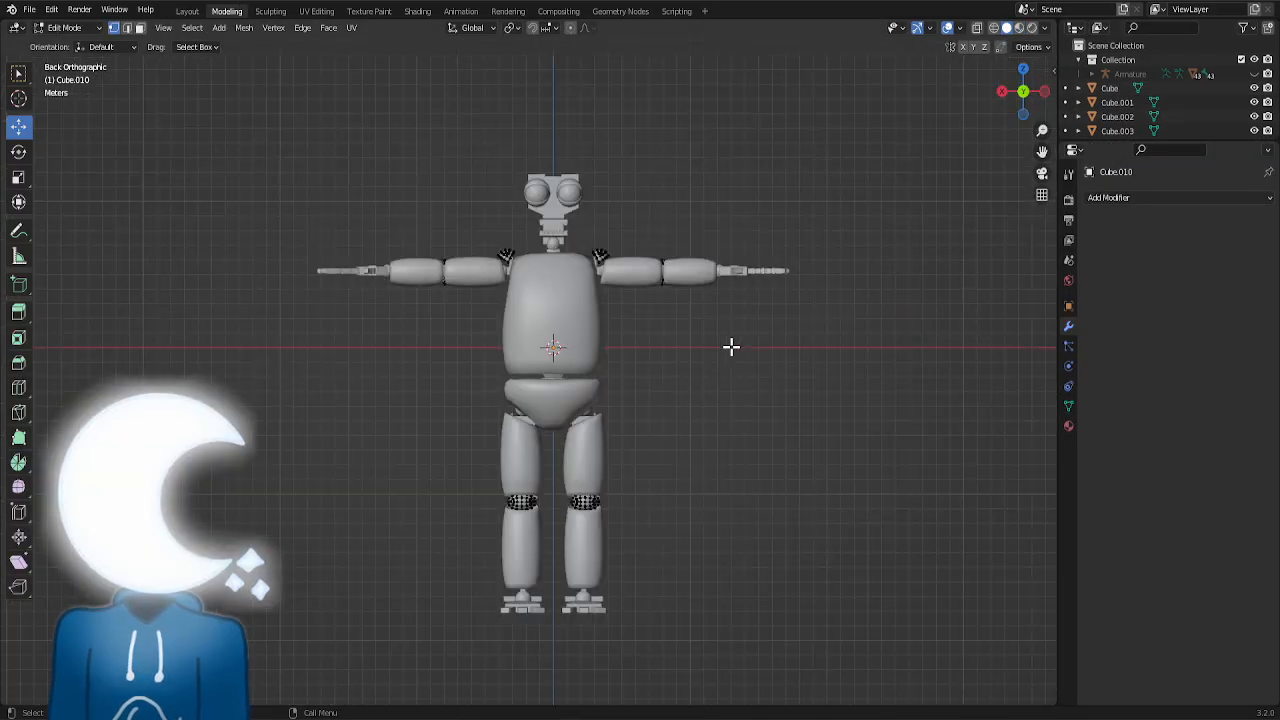
{"action": "left_click", "coordinate": [947, 28]}
{"action": "left_click", "coordinate": [947, 28]}
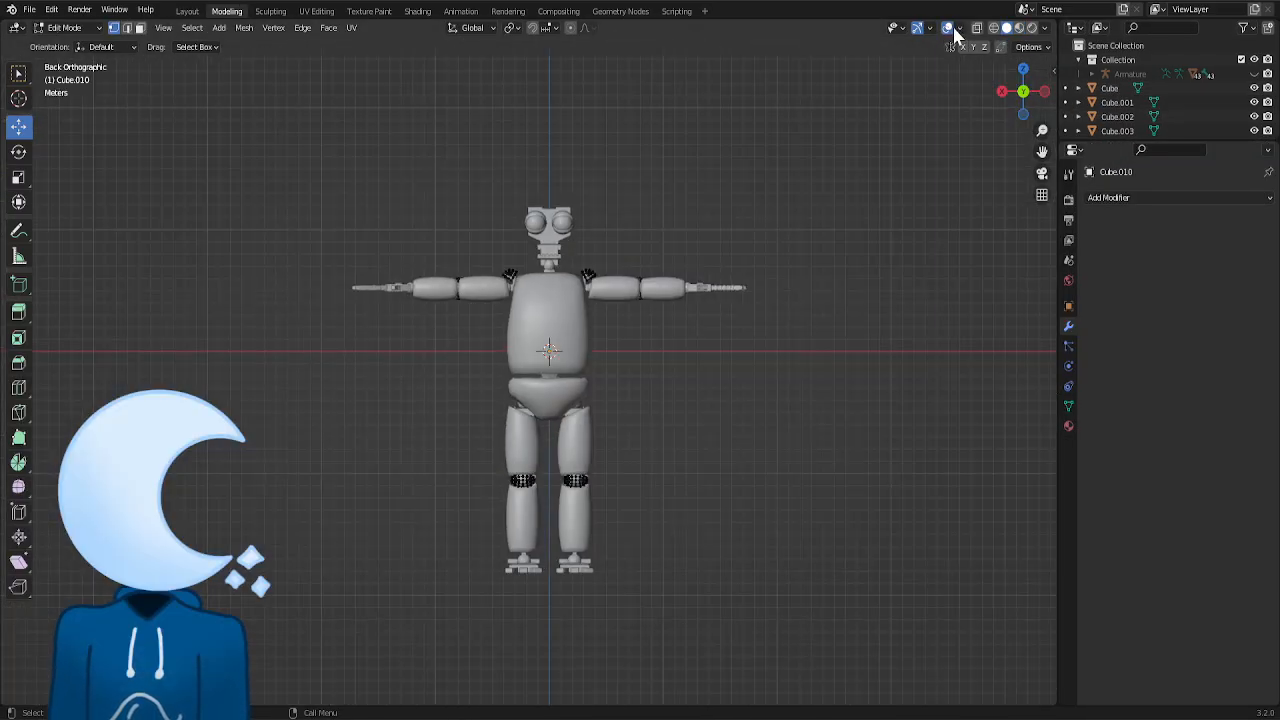
{"action": "left_click", "coordinate": [976, 29]}
{"action": "left_click_drag", "start_coordinate": [830, 161], "coordinate": [620, 349]}
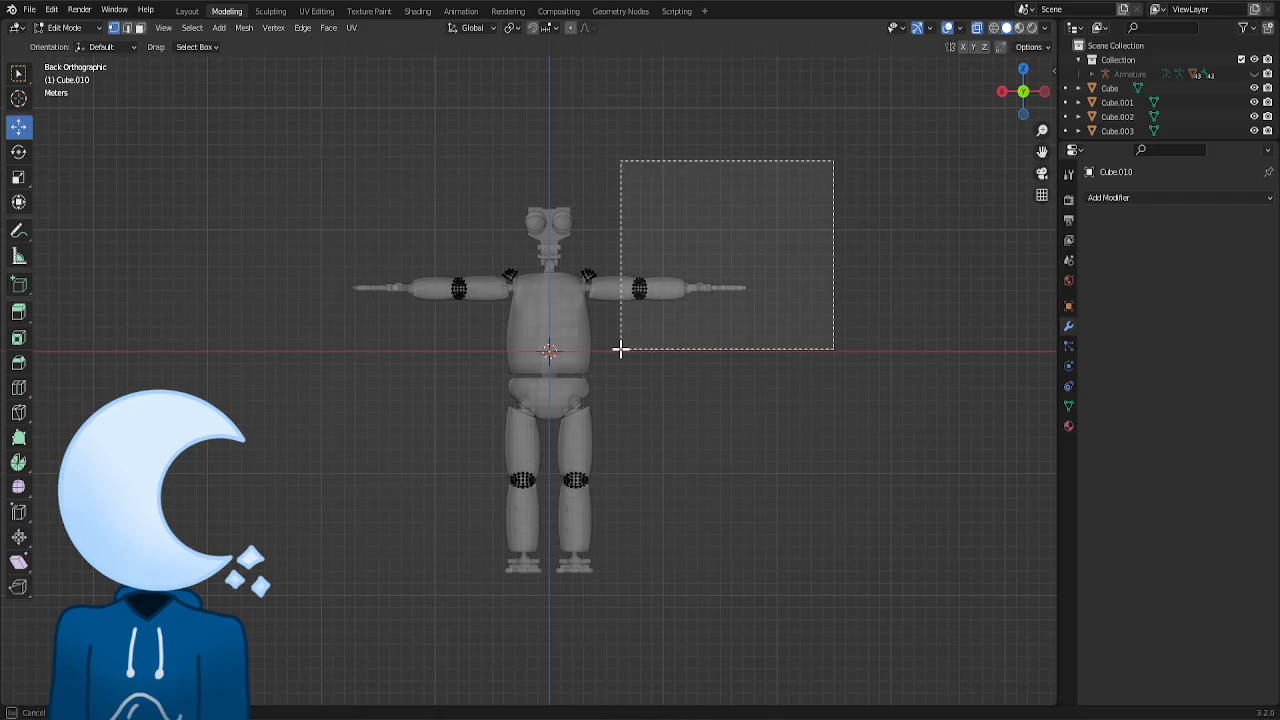
{"action": "key", "text": "x"}
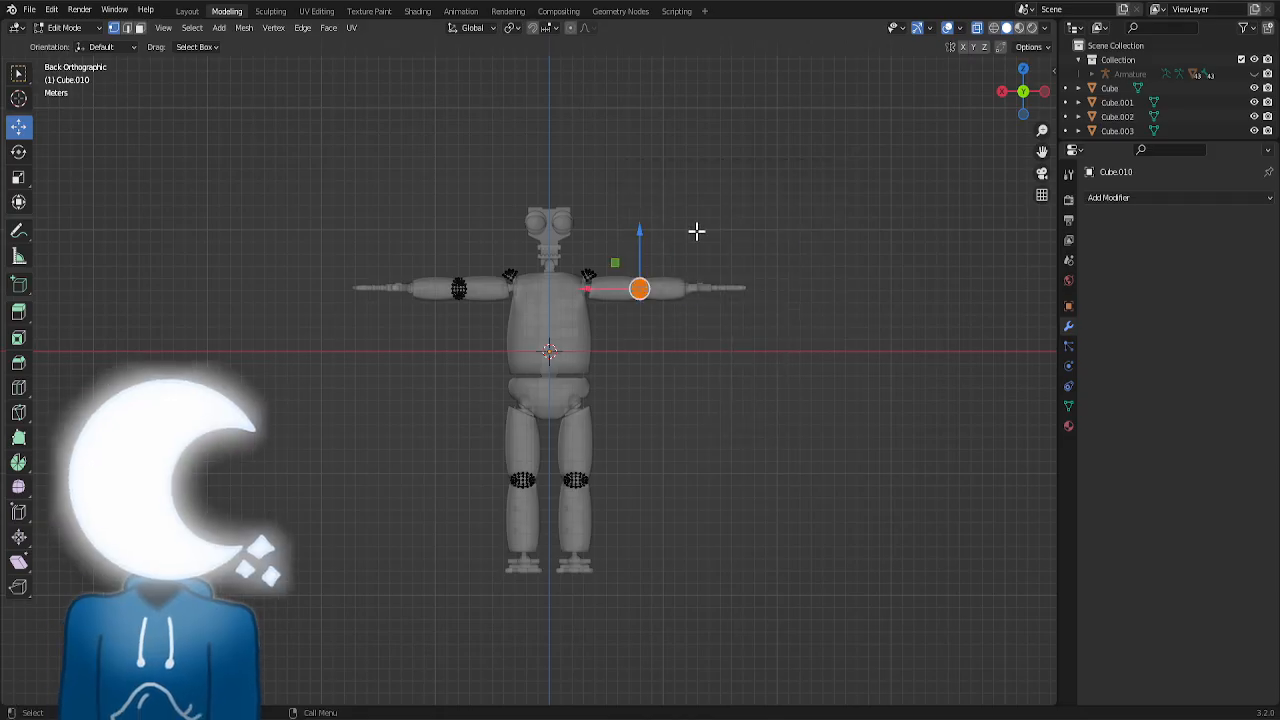
{"action": "right_click", "coordinate": [672, 258]}
{"action": "mouse_move", "coordinate": [677, 314]}
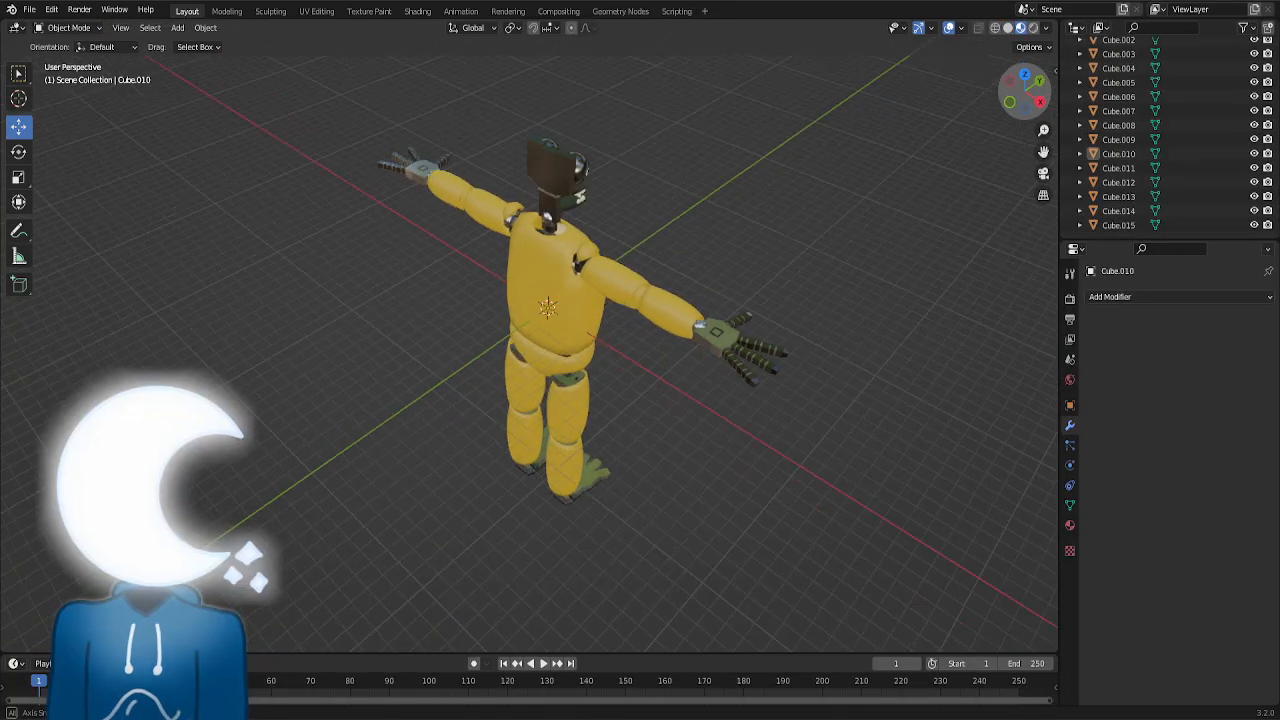
- Join both shoulder caps into the torso shell
{"action": "middle_click_drag", "start_coordinate": [300, 220], "coordinate": [585, 210]}
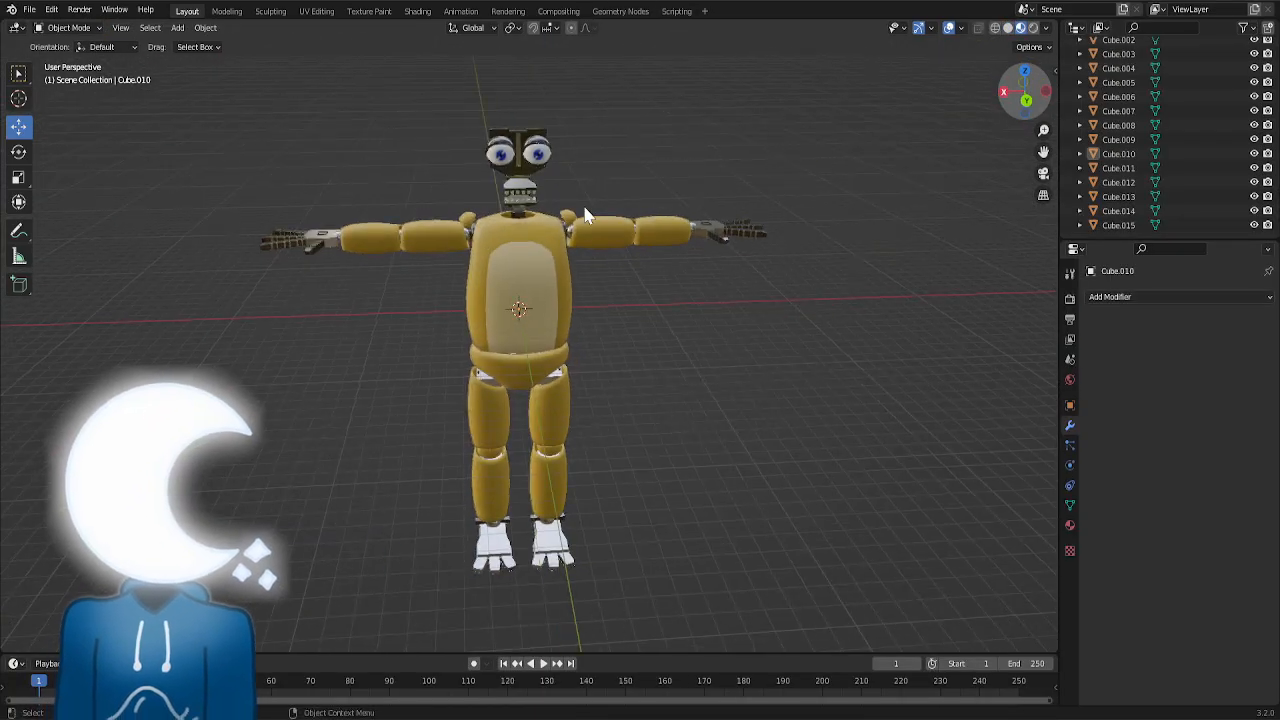
{"action": "left_click", "coordinate": [462, 229], "text": "shift"}
{"action": "left_click", "coordinate": [517, 258], "text": "shift"}
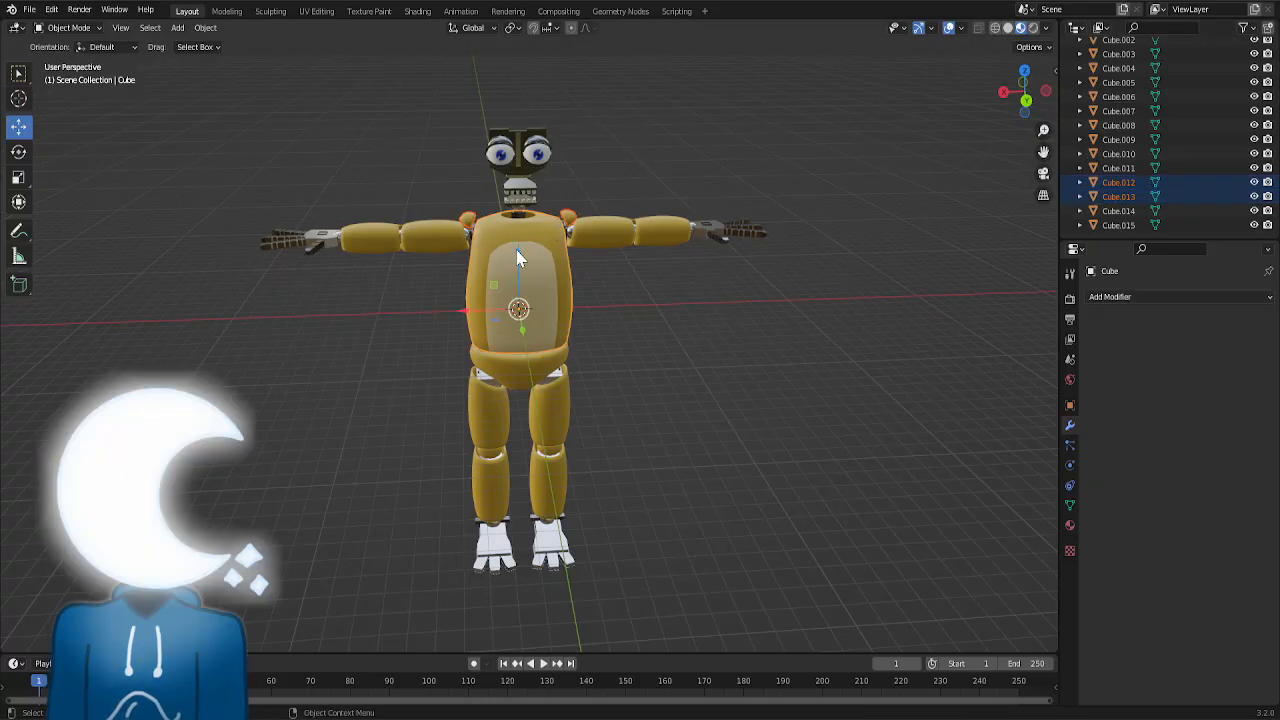
{"action": "left_click", "coordinate": [793, 150]}
{"action": "scroll", "coordinate": [1088, 83], "scroll_direction": "up", "scroll_amount": 2}
{"action": "left_click_drag", "start_coordinate": [1025, 91], "coordinate": [919, 127]}
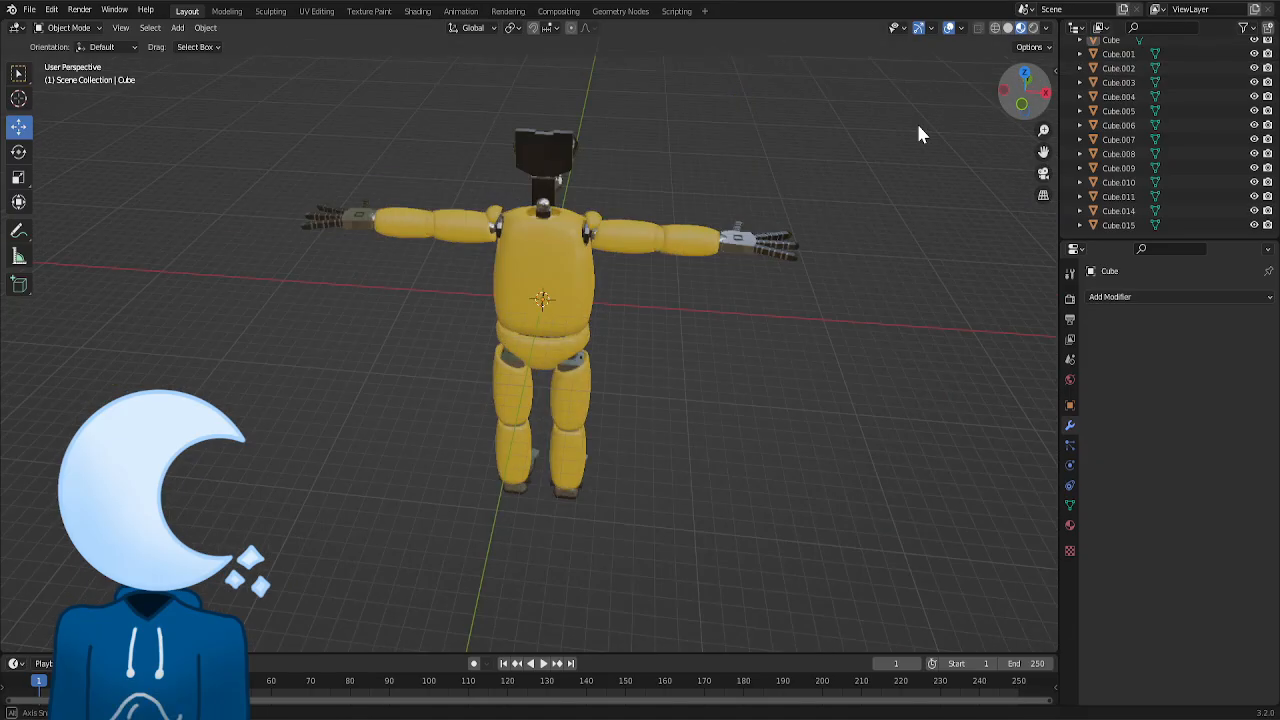
{"action": "left_click", "coordinate": [664, 253]}
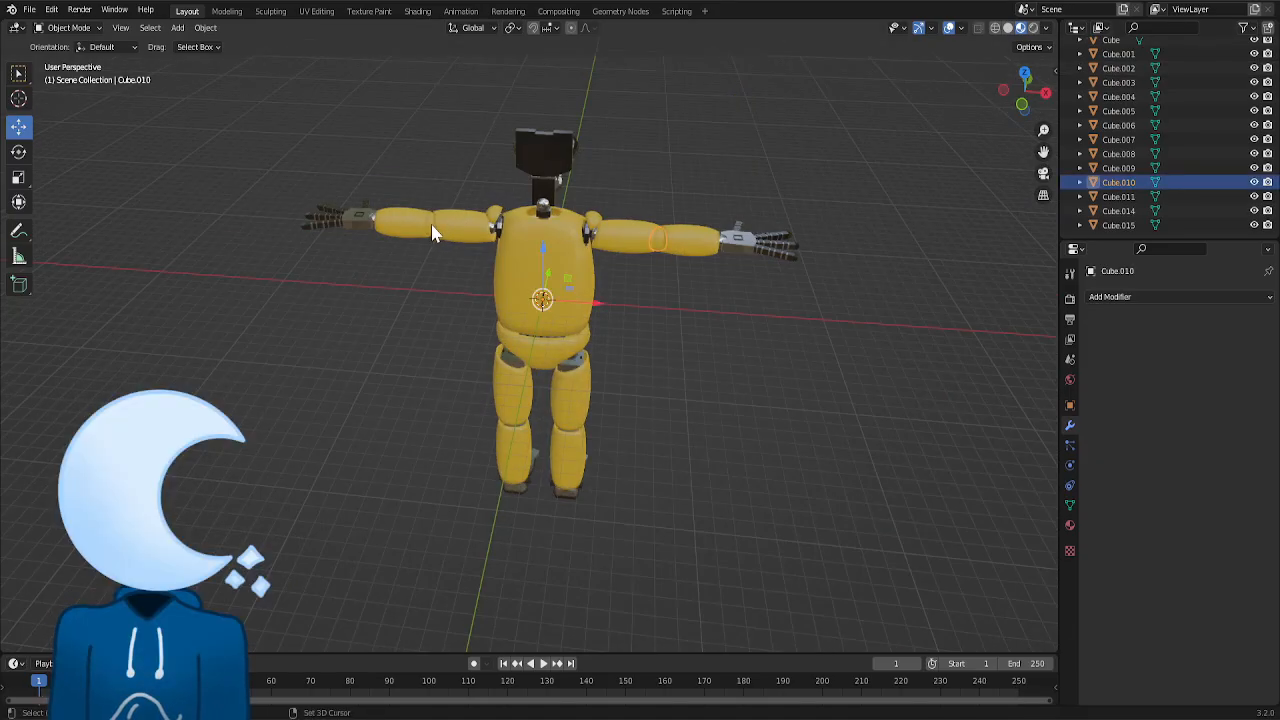
{"action": "left_click", "coordinate": [434, 226], "text": "shift"}
{"action": "left_click", "coordinate": [459, 231], "text": "shift"}
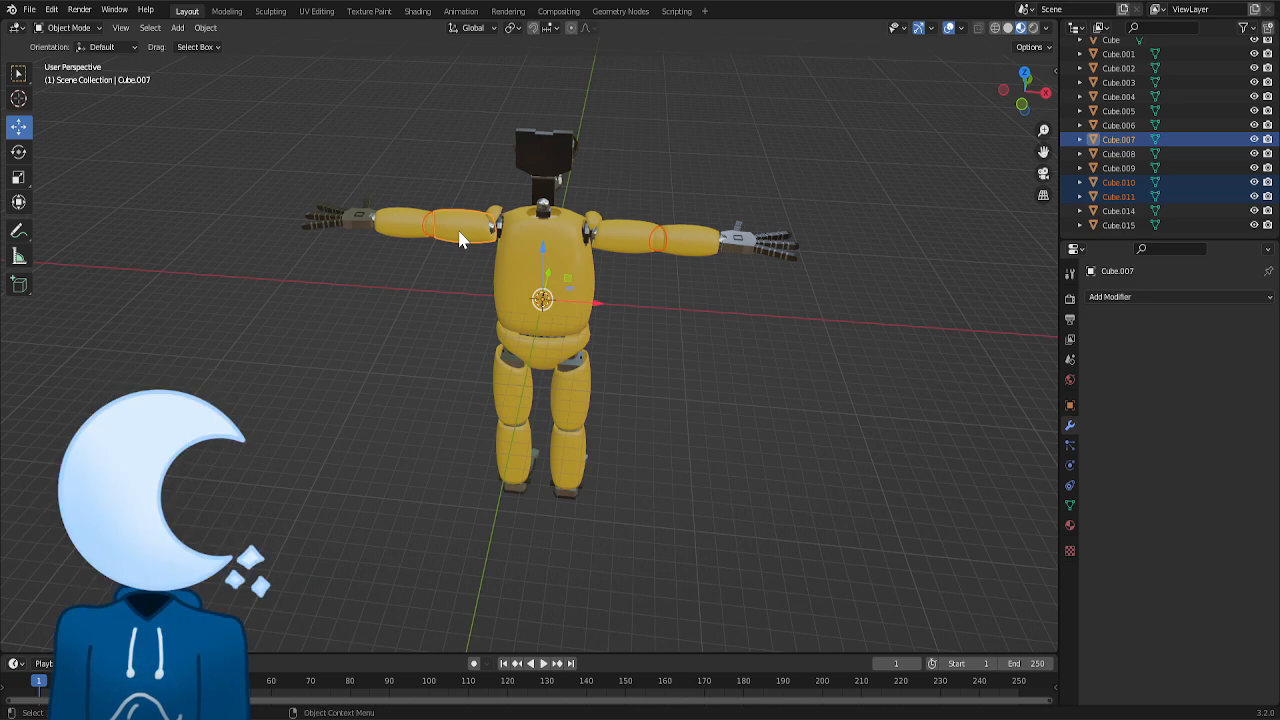
{"action": "left_click", "coordinate": [751, 289]}
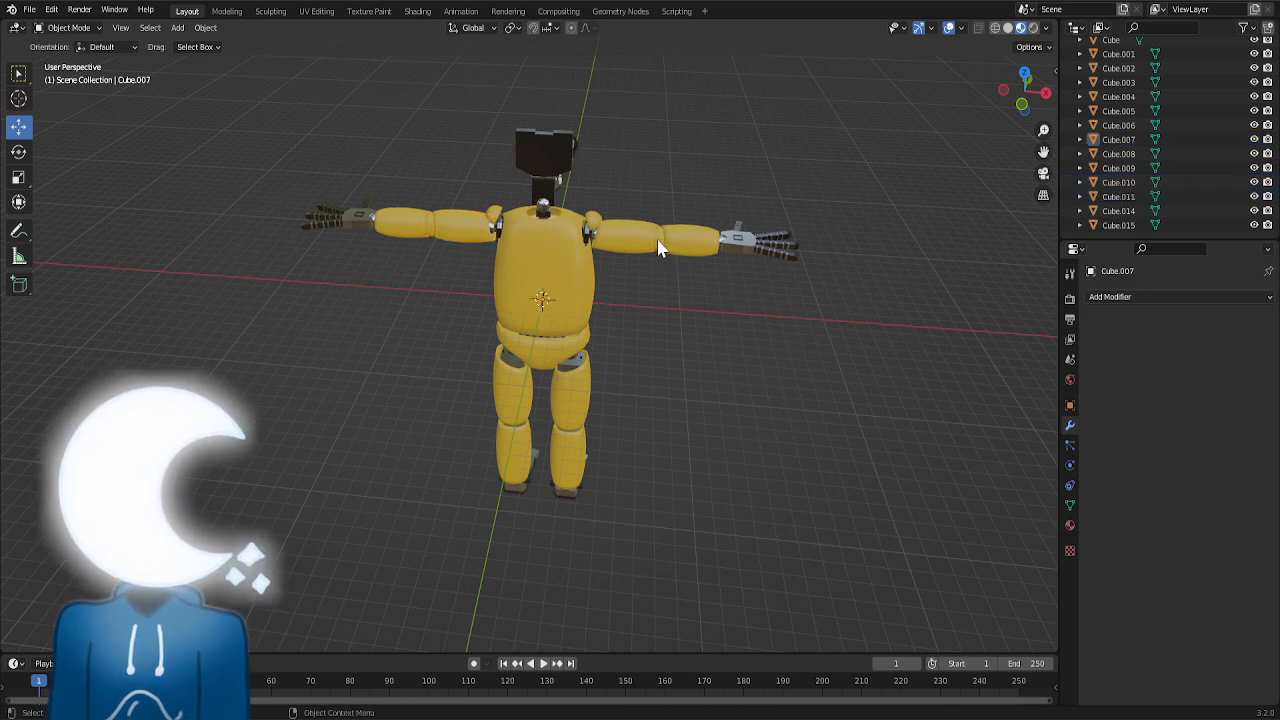
- Join each elbow cover into the upper arm shell on its own side
{"action": "left_click", "coordinate": [655, 250]}
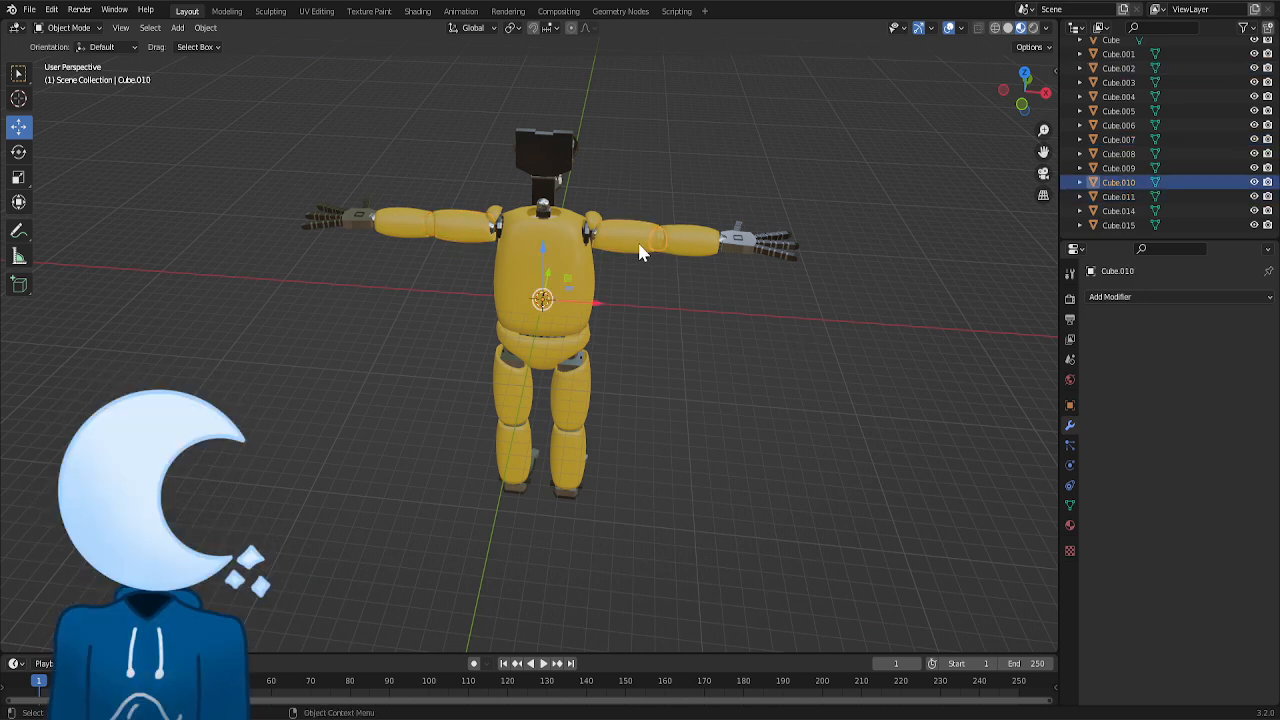
{"action": "left_click", "coordinate": [640, 252], "text": "shift"}
{"action": "key", "text": "ctrl+p"}
{"action": "left_click", "coordinate": [655, 245]}
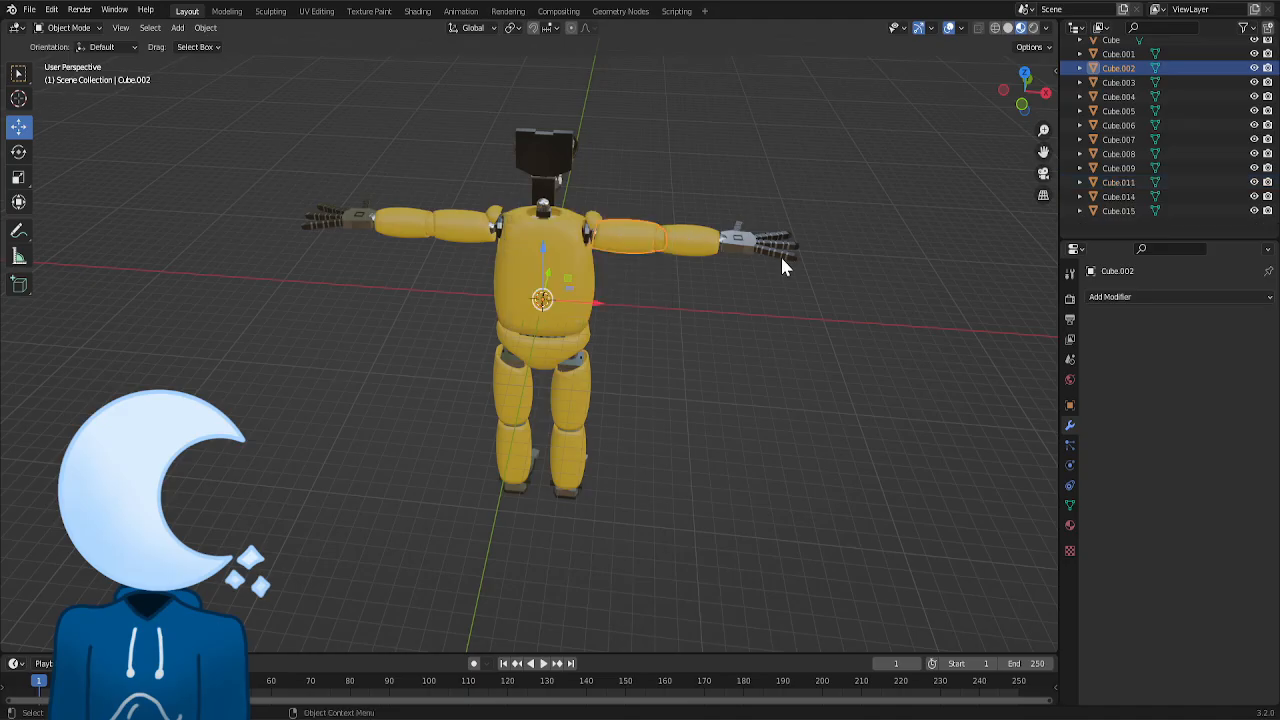
{"action": "left_click", "coordinate": [425, 236]}
{"action": "left_click", "coordinate": [451, 231]}
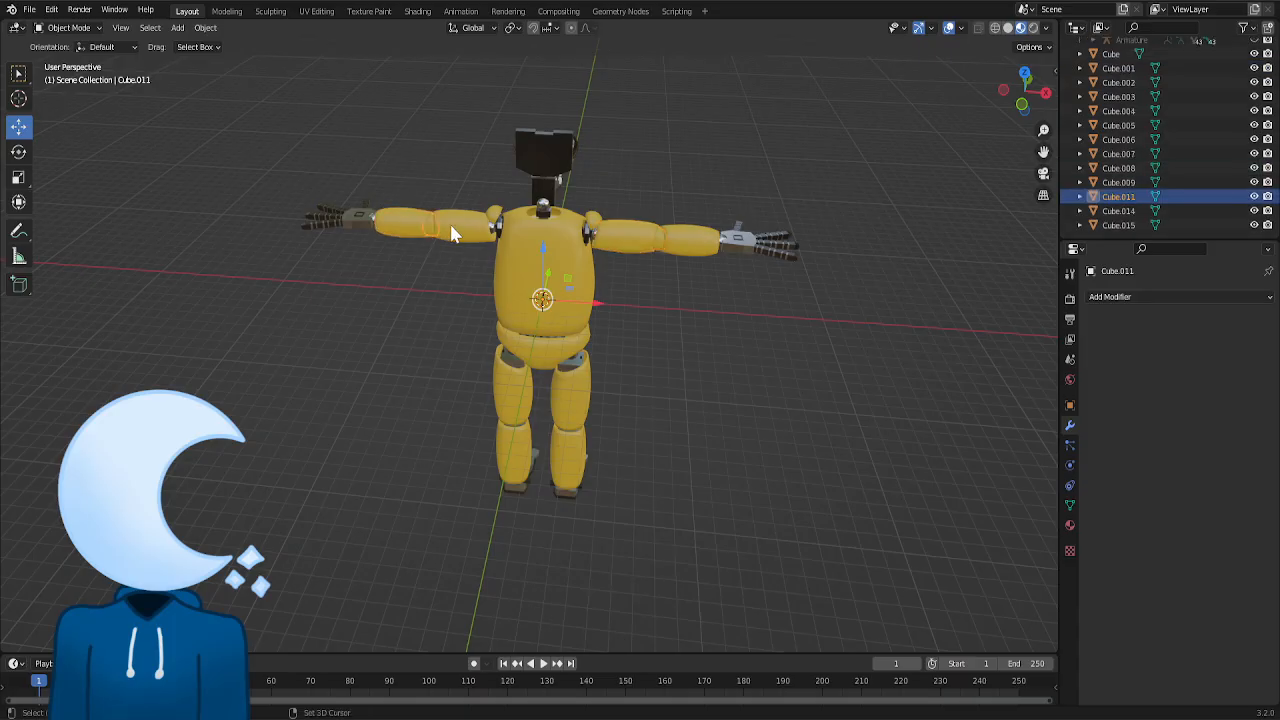
{"action": "left_click", "coordinate": [451, 233], "text": "shift"}
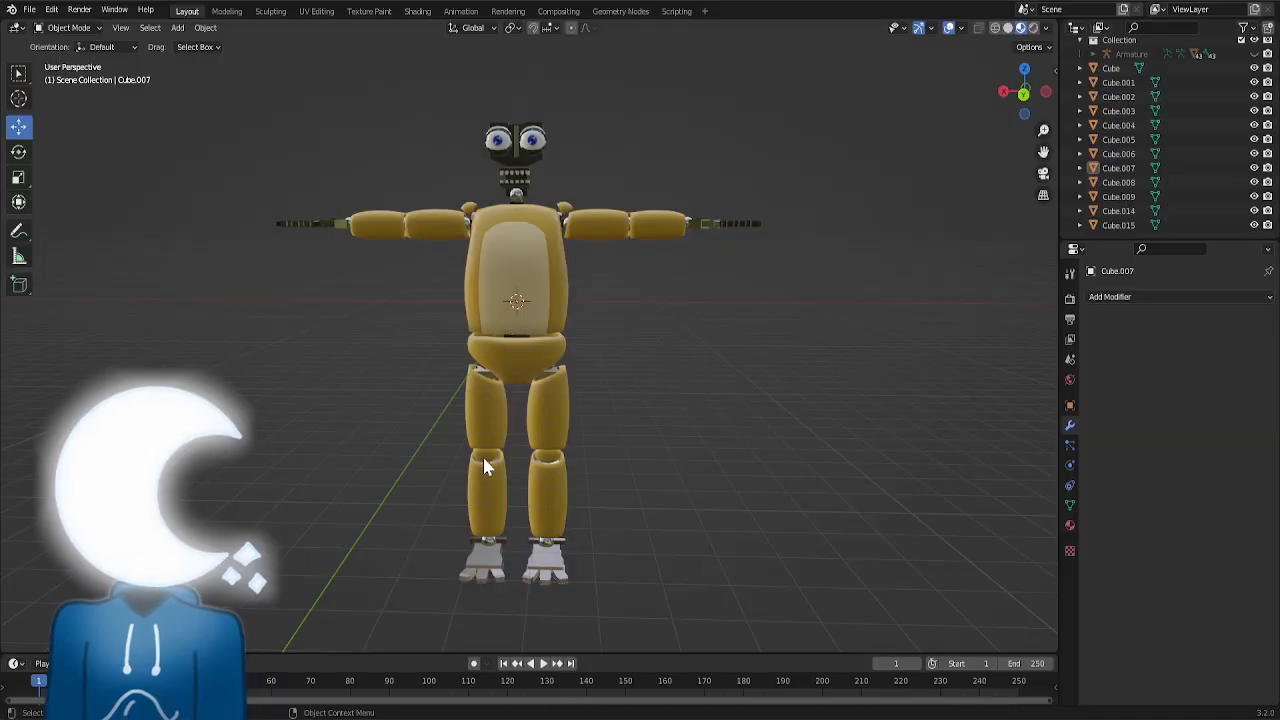
- Join each knee cover into the thigh shell on its own side
{"action": "left_click", "coordinate": [483, 450]}
{"action": "left_click", "coordinate": [479, 436]}
{"action": "left_click", "coordinate": [478, 428], "text": "shift"}
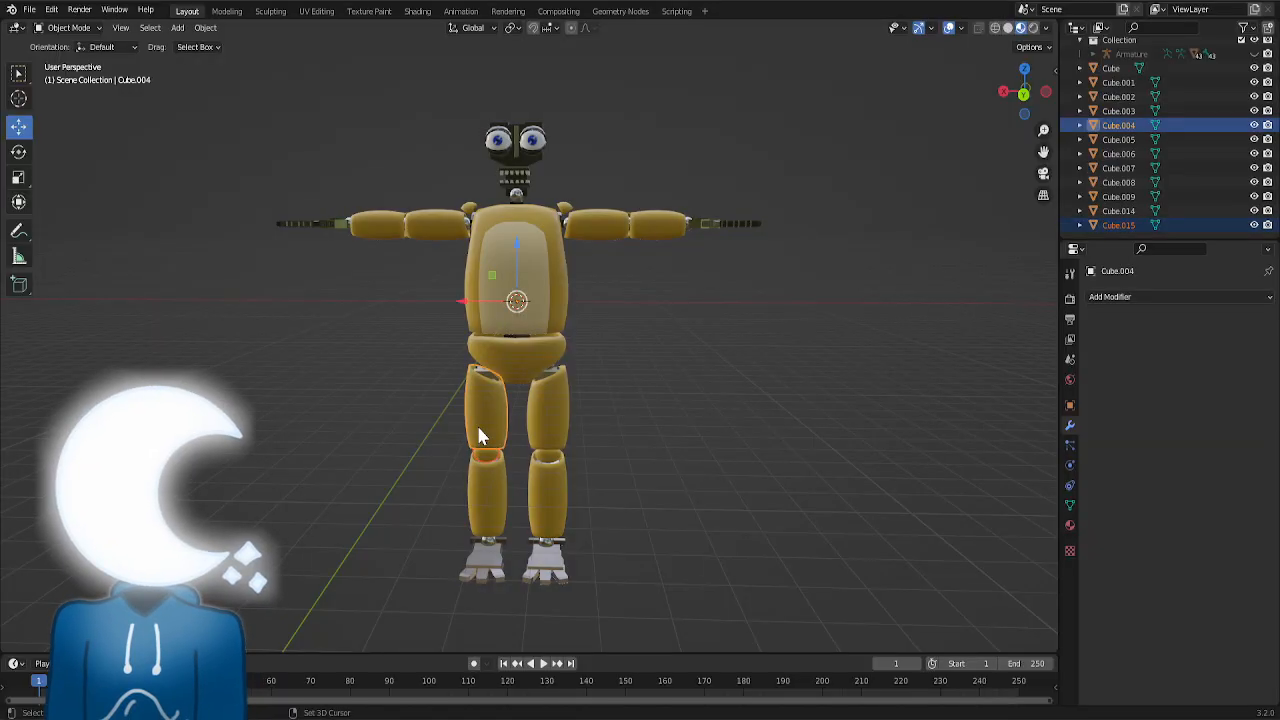
{"action": "key", "text": "ctrl+j"}
{"action": "left_click", "coordinate": [550, 462]}
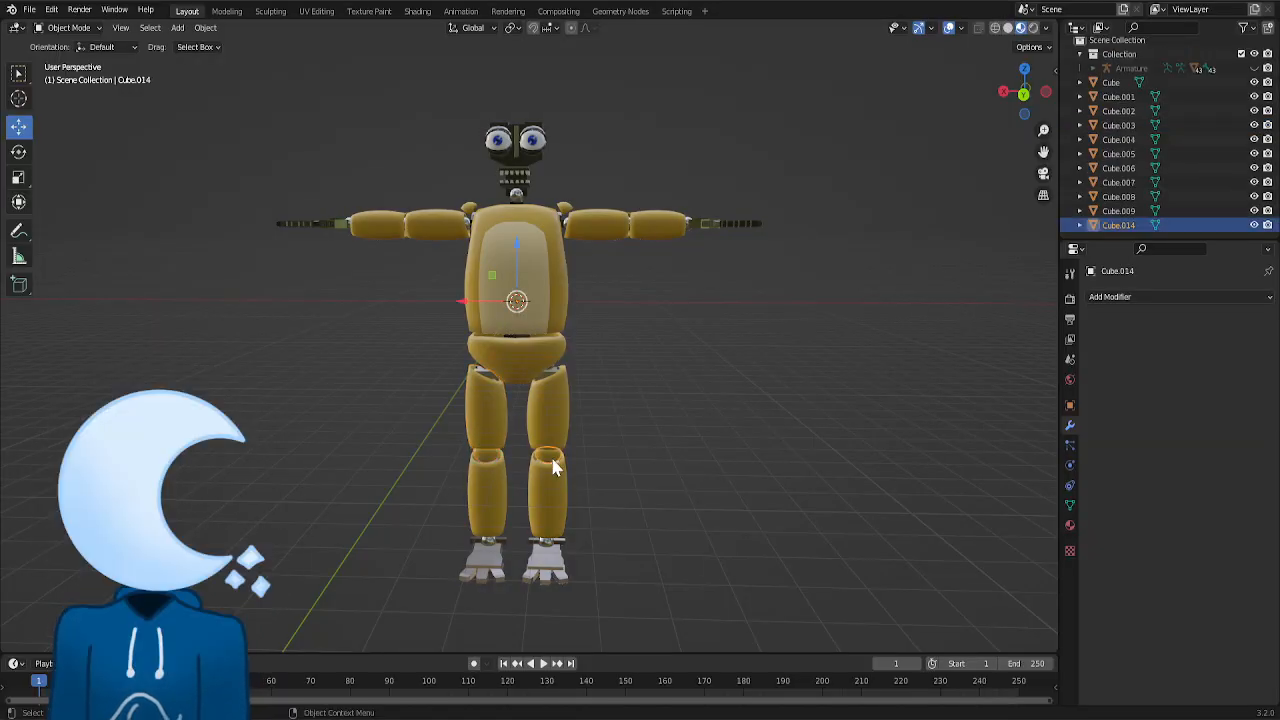
{"action": "left_click", "coordinate": [548, 443], "text": "shift"}
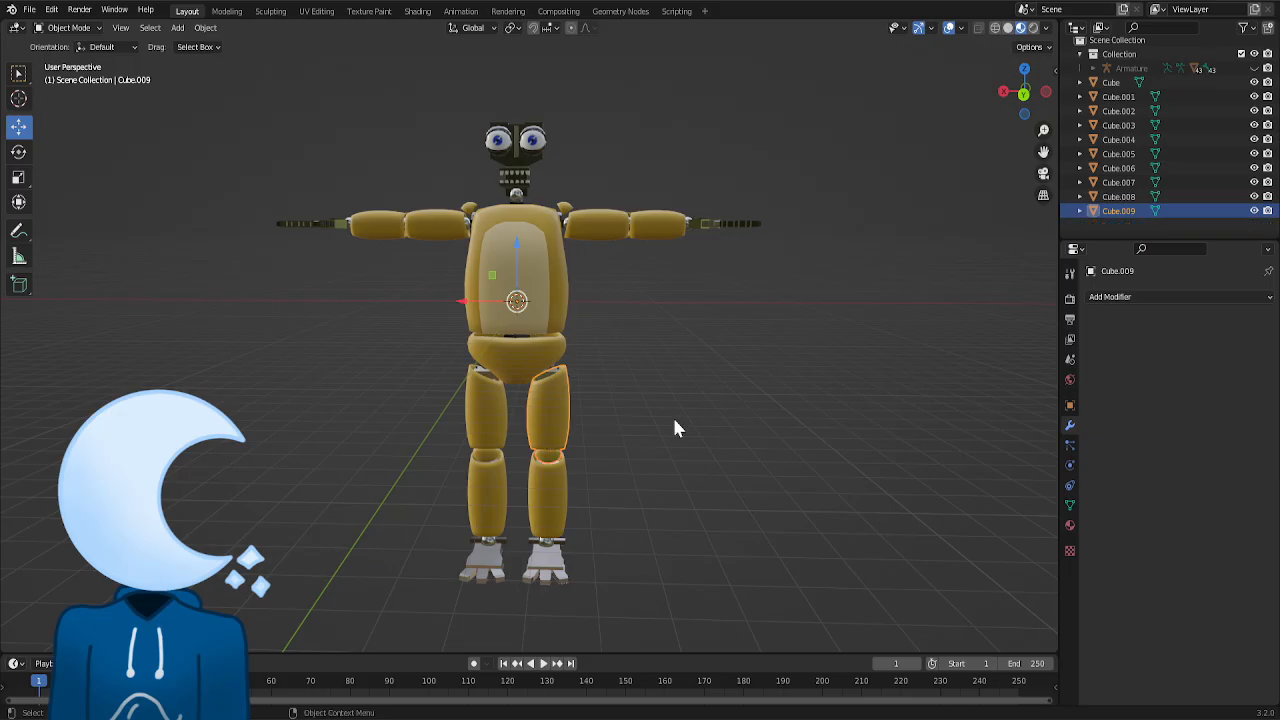
{"action": "left_click", "coordinate": [709, 416]}
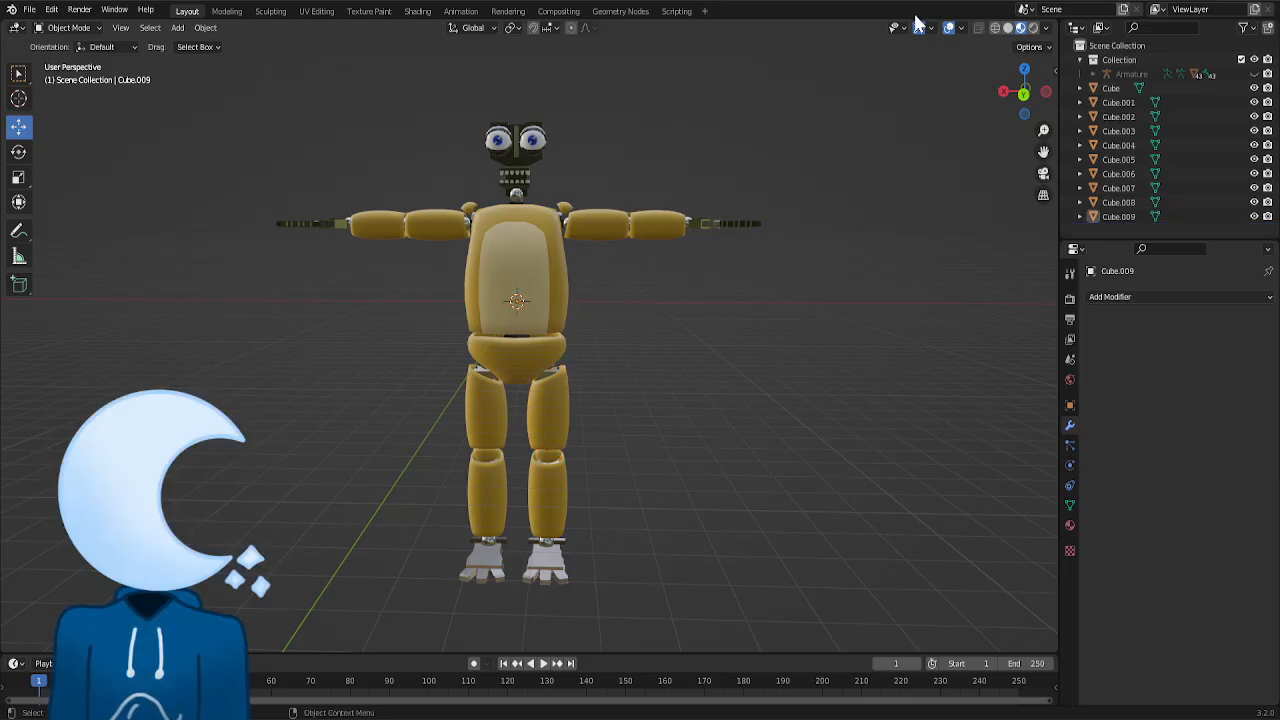
- Add a new cube and move it in back view onto the foot on the positive X side
{"action": "middle_click_drag", "start_coordinate": [530, 320], "coordinate": [564, 310]}
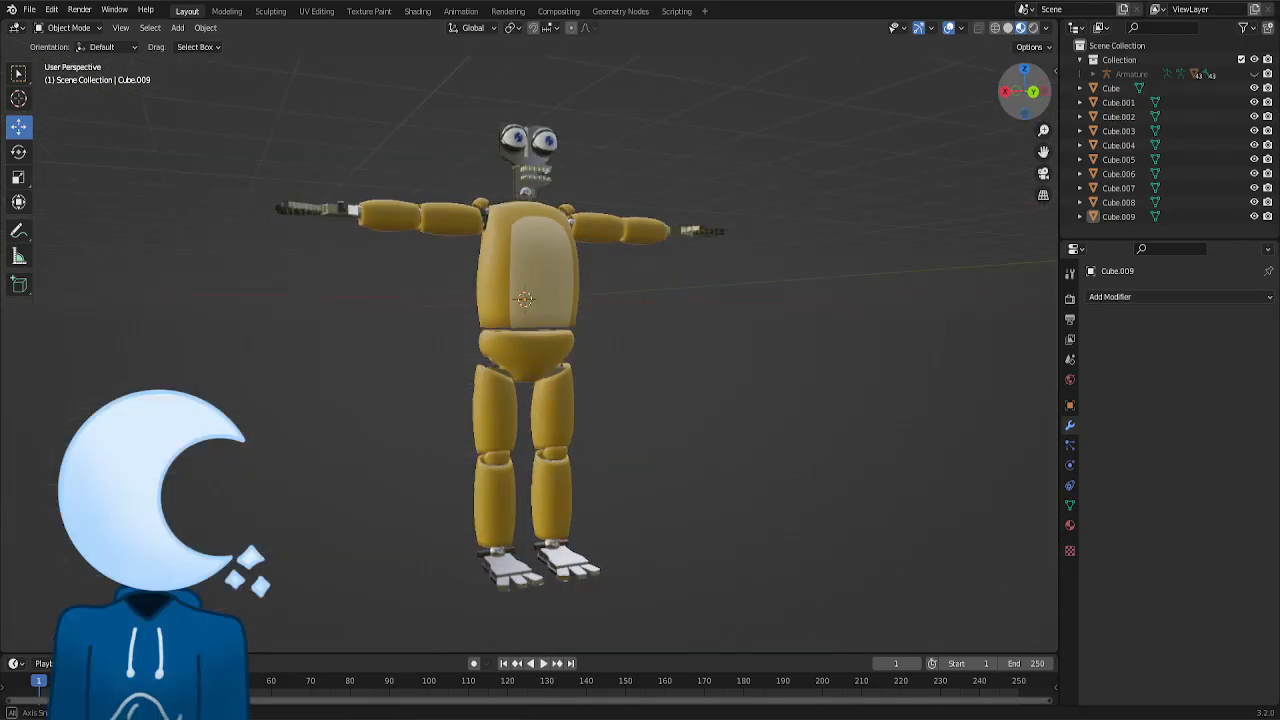
{"action": "left_click", "coordinate": [178, 28]}
{"action": "mouse_move", "coordinate": [205, 27]}
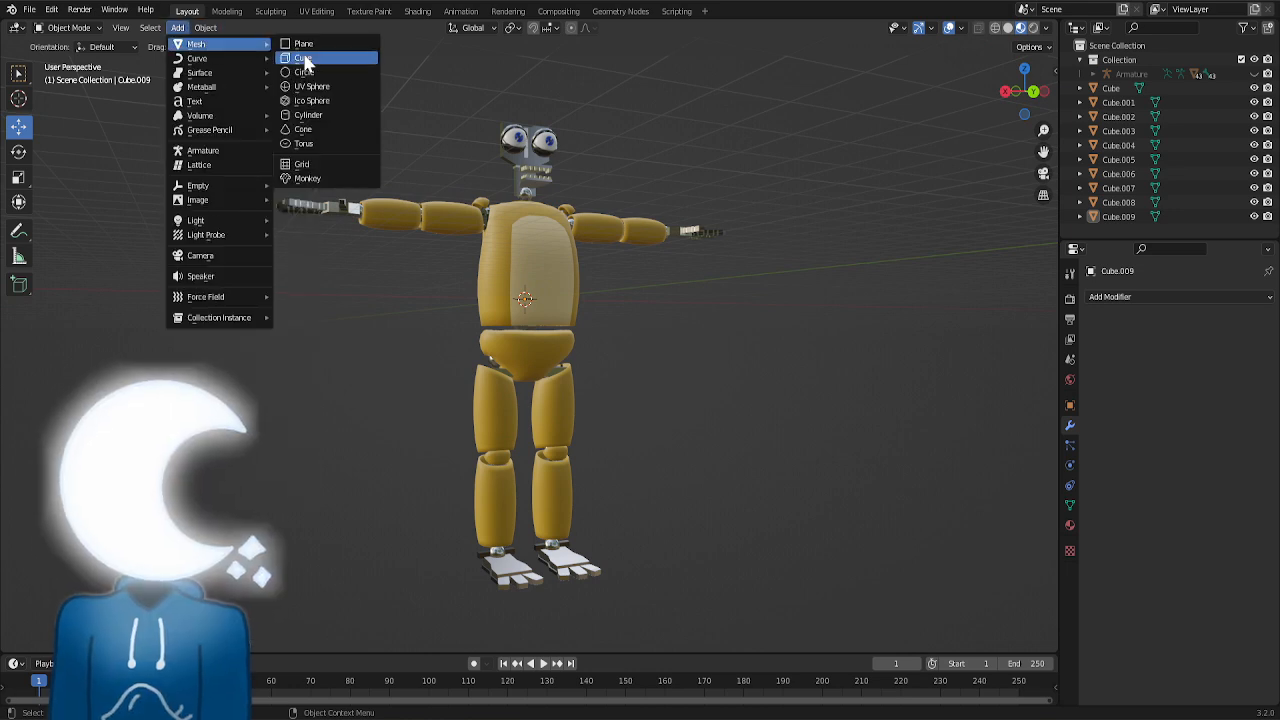
{"action": "left_click", "coordinate": [302, 53]}
{"action": "left_click", "coordinate": [238, 12]}
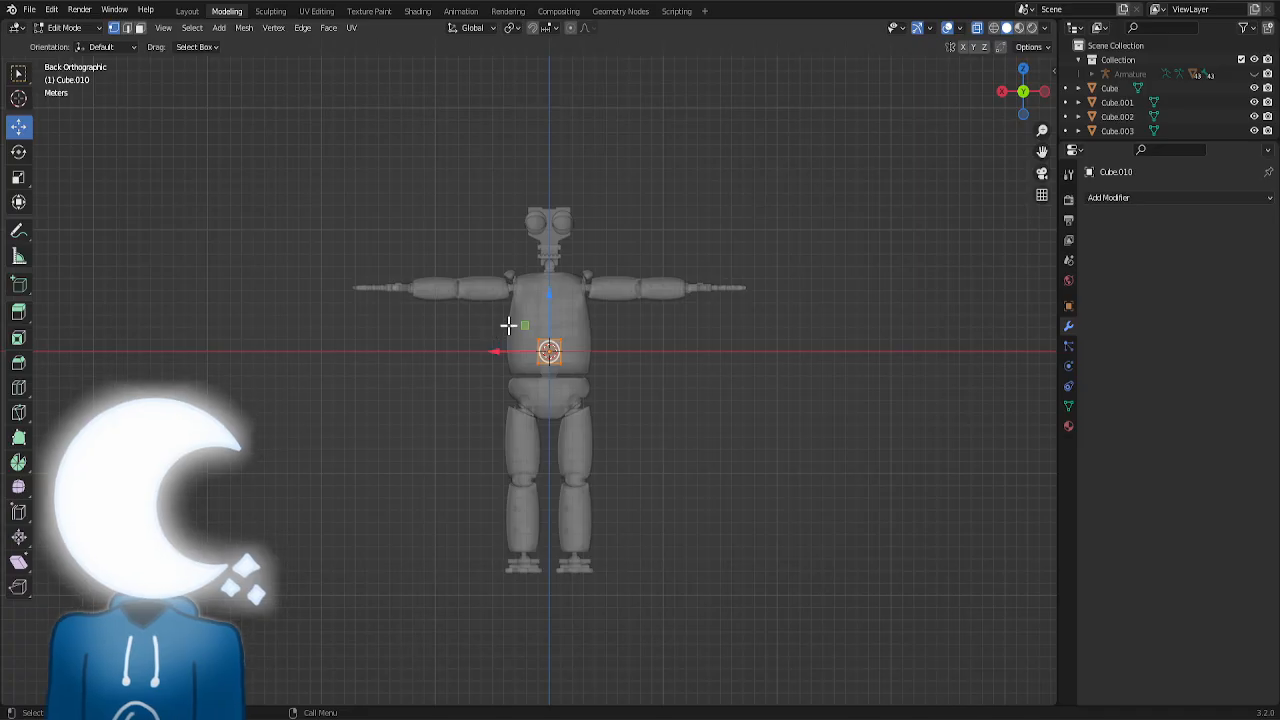
{"action": "key", "text": "g"}
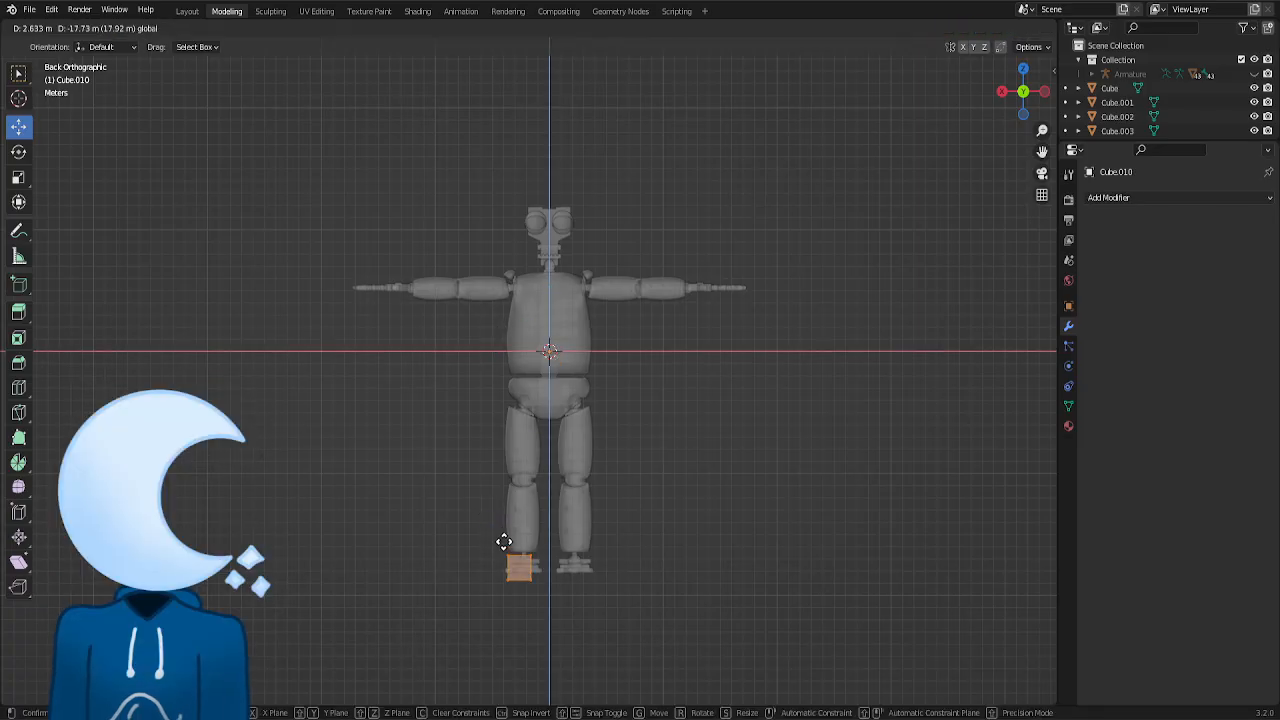
{"action": "left_click", "coordinate": [507, 538]}
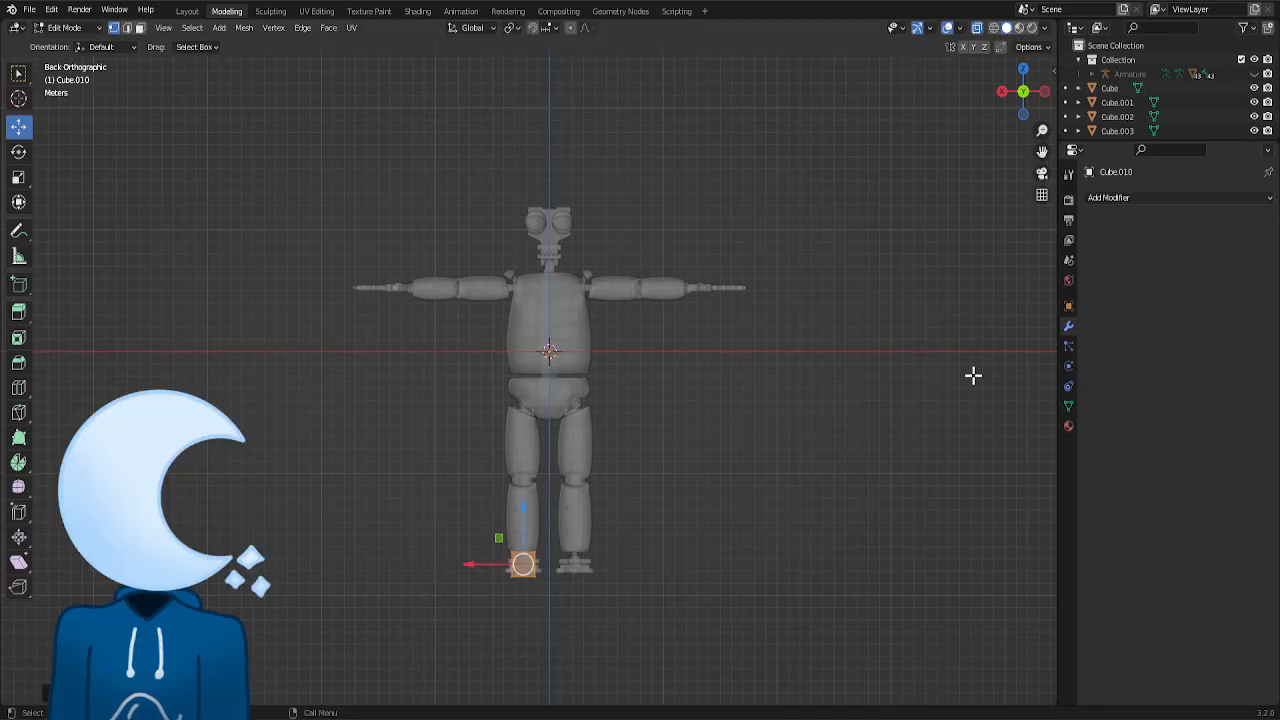
- Add a Mirror modifier on the X axis to the foot cube and scale the cube along X to fit the foot's width
{"action": "left_click", "coordinate": [1122, 200]}
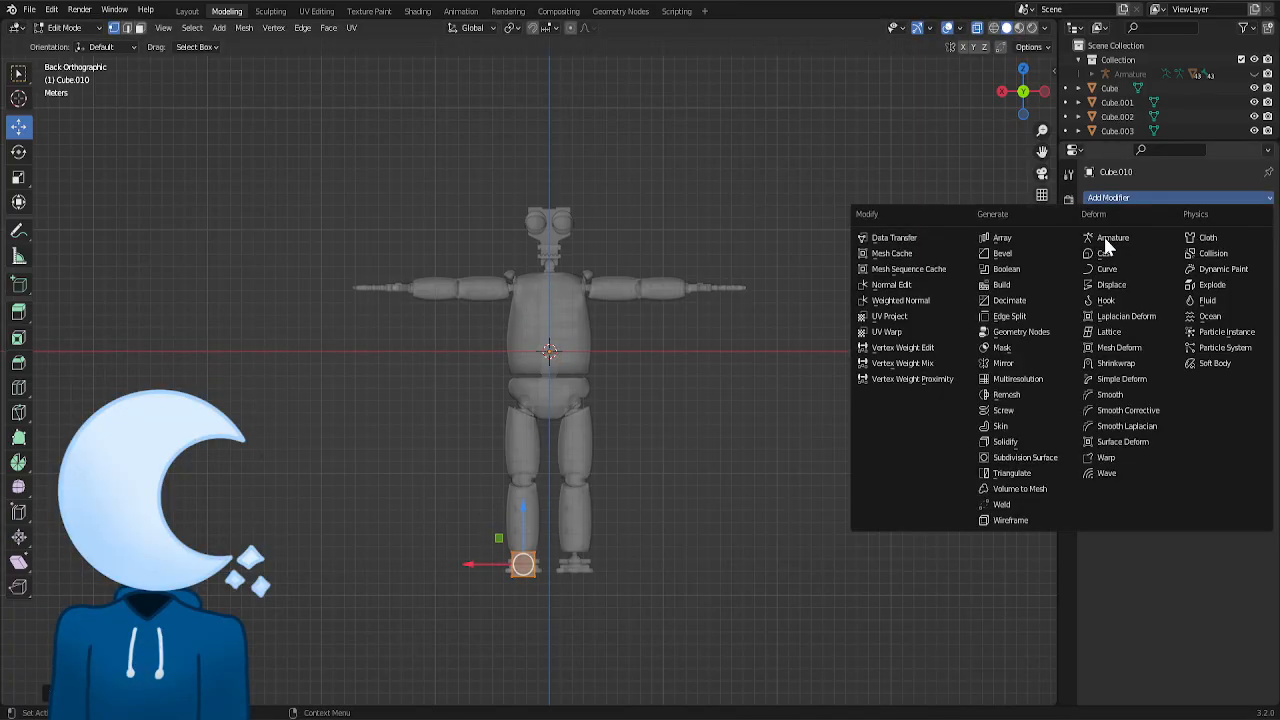
{"action": "left_click", "coordinate": [1005, 363]}
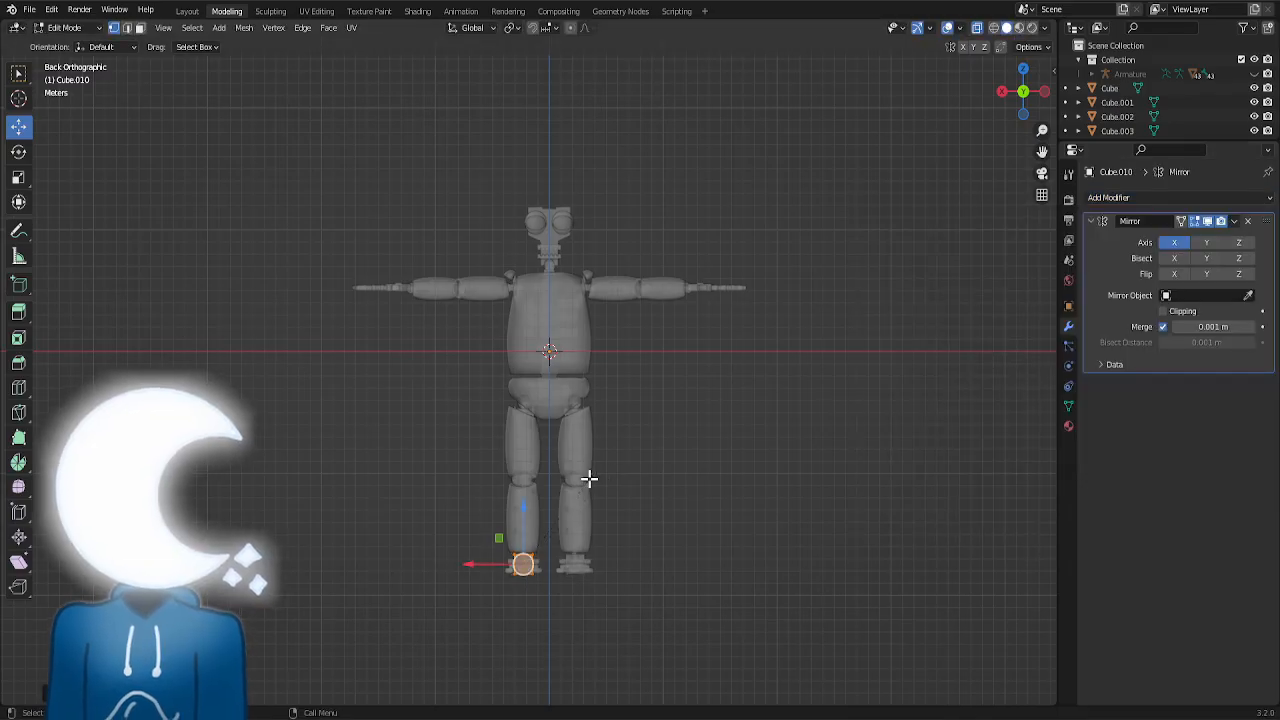
{"action": "scroll", "coordinate": [589, 479], "scroll_direction": "up", "scroll_amount": 3}
{"action": "left_click_drag", "start_coordinate": [1041, 153], "coordinate": [1055, 5]}
{"action": "scroll", "coordinate": [797, 494], "scroll_direction": "up", "scroll_amount": 7}
{"action": "left_click_drag", "start_coordinate": [1042, 152], "coordinate": [996, 5]}
{"action": "key", "text": "s"}
{"action": "key", "text": "x"}
{"action": "left_click", "coordinate": [680, 406]}
- In bottom view, adjust the foot block's width along X and extrude its front end forward in two segments up to the toes
{"action": "left_click", "coordinate": [1023, 114]}
{"action": "key", "text": "s"}
{"action": "key", "text": "x"}
{"action": "left_click", "coordinate": [667, 214]}
{"action": "left_click_drag", "start_coordinate": [408, 254], "coordinate": [655, 342]}
{"action": "key", "text": "e"}
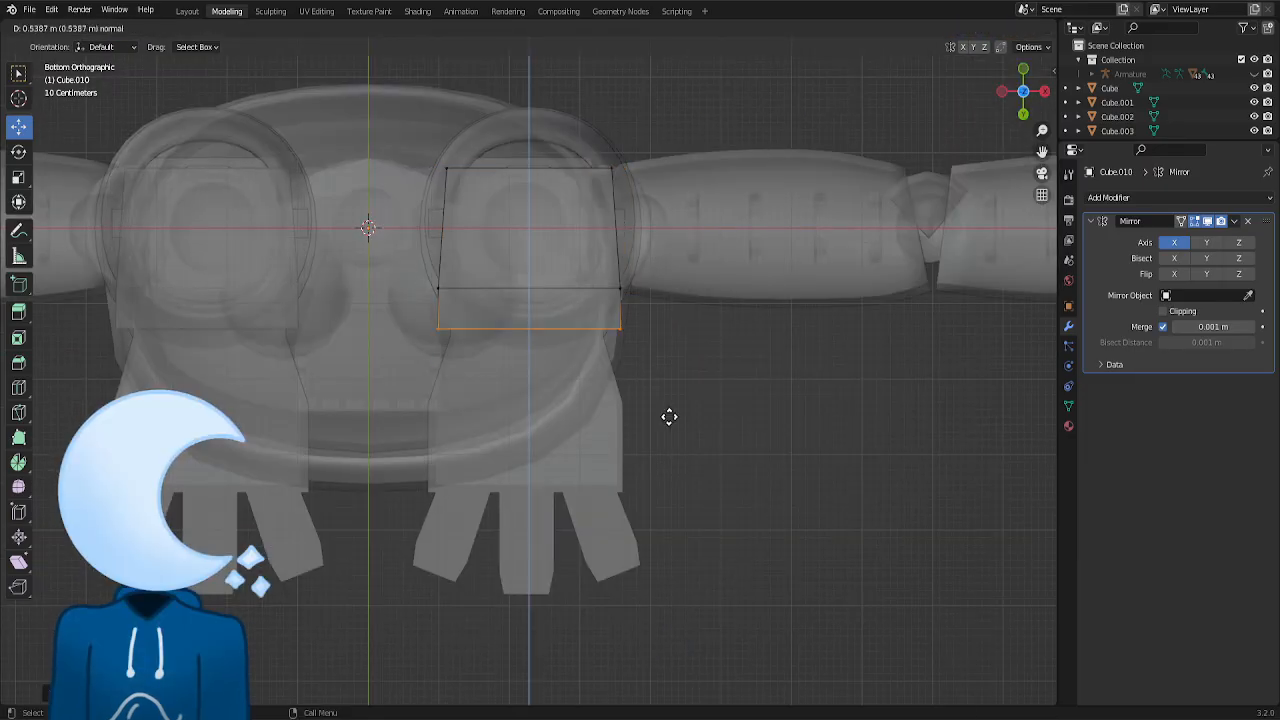
{"action": "left_click", "coordinate": [670, 468]}
{"action": "key", "text": "e"}
{"action": "key", "text": "s"}
{"action": "key", "text": "ctrl+z"}
- Cut two lengthwise edge loops through the foot block and push the heel's middle vertices slightly backward
{"action": "left_click", "coordinate": [19, 388]}
{"action": "left_click", "coordinate": [139, 47]}
{"action": "left_click", "coordinate": [530, 288]}
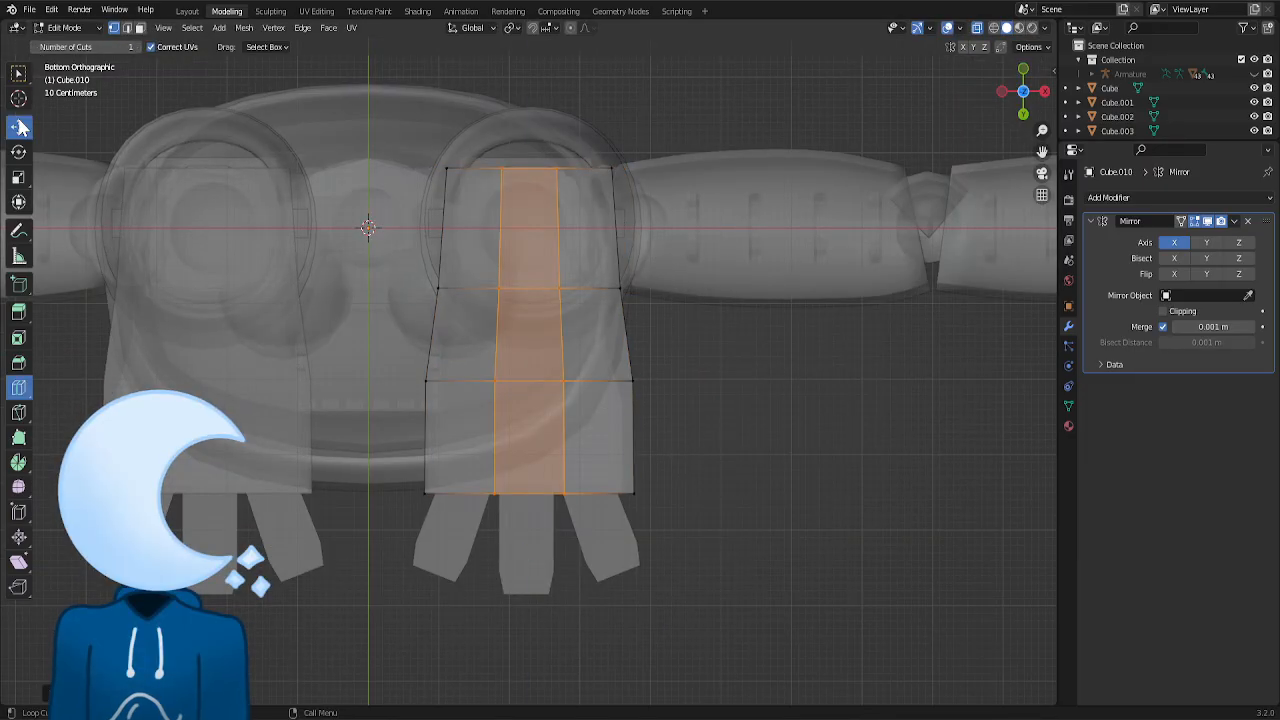
{"action": "left_click", "coordinate": [20, 127]}
{"action": "left_click_drag", "start_coordinate": [571, 83], "coordinate": [530, 196]}
{"action": "left_click", "coordinate": [634, 259]}
- In right view, rotate the foot's top vertices so they slope down toward the toes and lower them
{"action": "key", "text": "KP_3"}
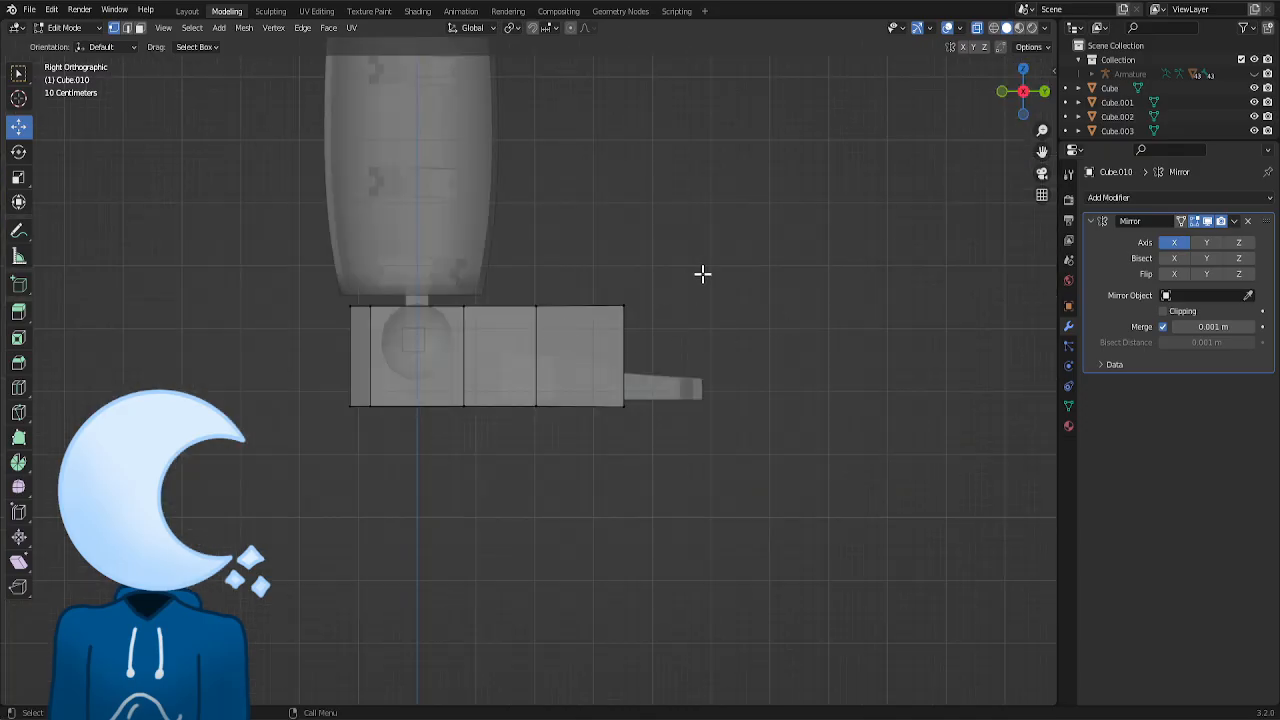
{"action": "left_click_drag", "start_coordinate": [702, 274], "coordinate": [345, 337]}
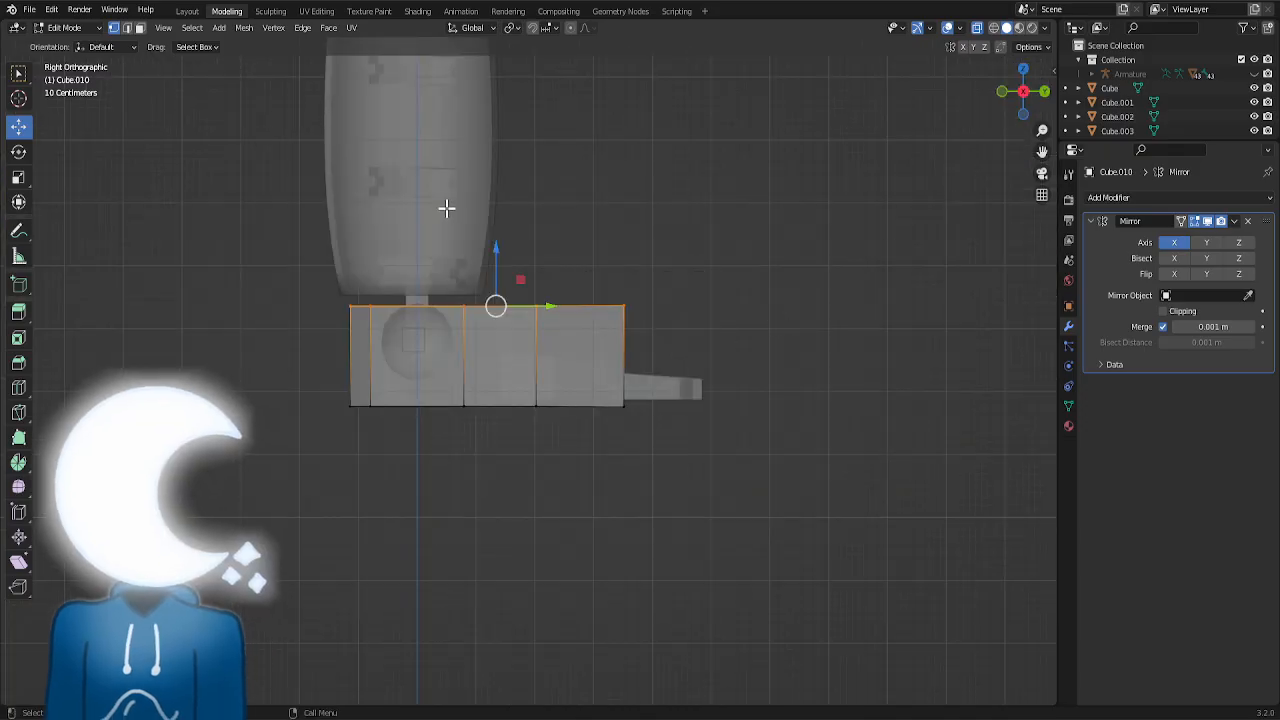
{"action": "key", "text": "r"}
{"action": "left_click", "coordinate": [458, 213]}
{"action": "mouse_move", "coordinate": [494, 268]}
{"action": "left_mouse_down"}
{"action": "mouse_move", "coordinate": [492, 323]}
{"action": "mouse_move", "coordinate": [494, 285]}
{"action": "left_mouse_up"}
{"action": "key", "text": "r"}
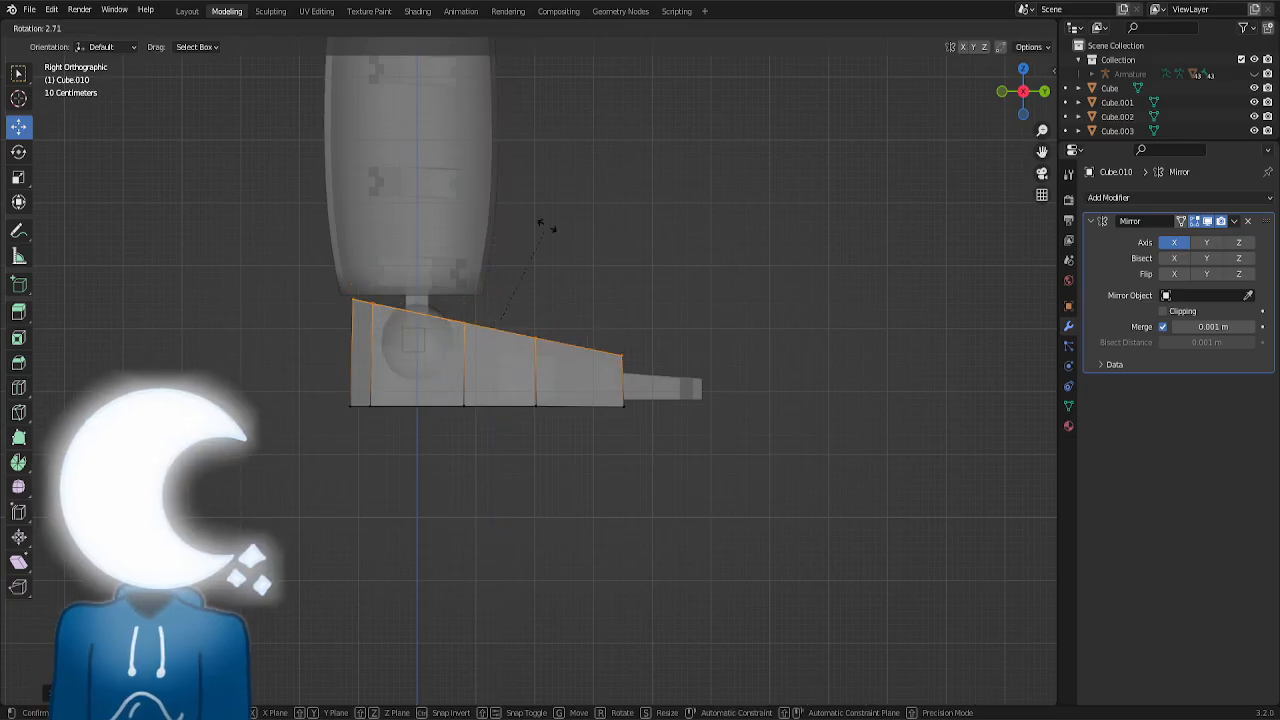
{"action": "left_click", "coordinate": [534, 221]}
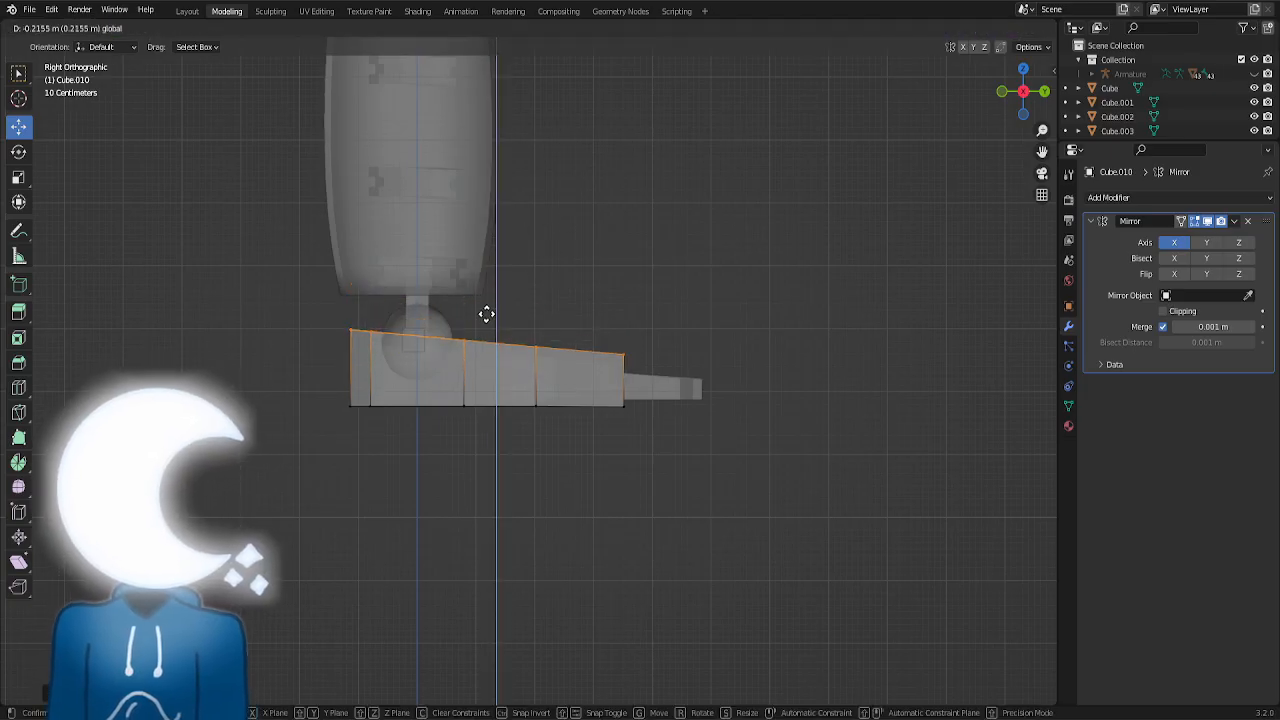
- Shape the heel by shifting its upper and lower rear vertices slightly toward the toes
{"action": "left_click_drag", "start_coordinate": [288, 268], "coordinate": [473, 316]}
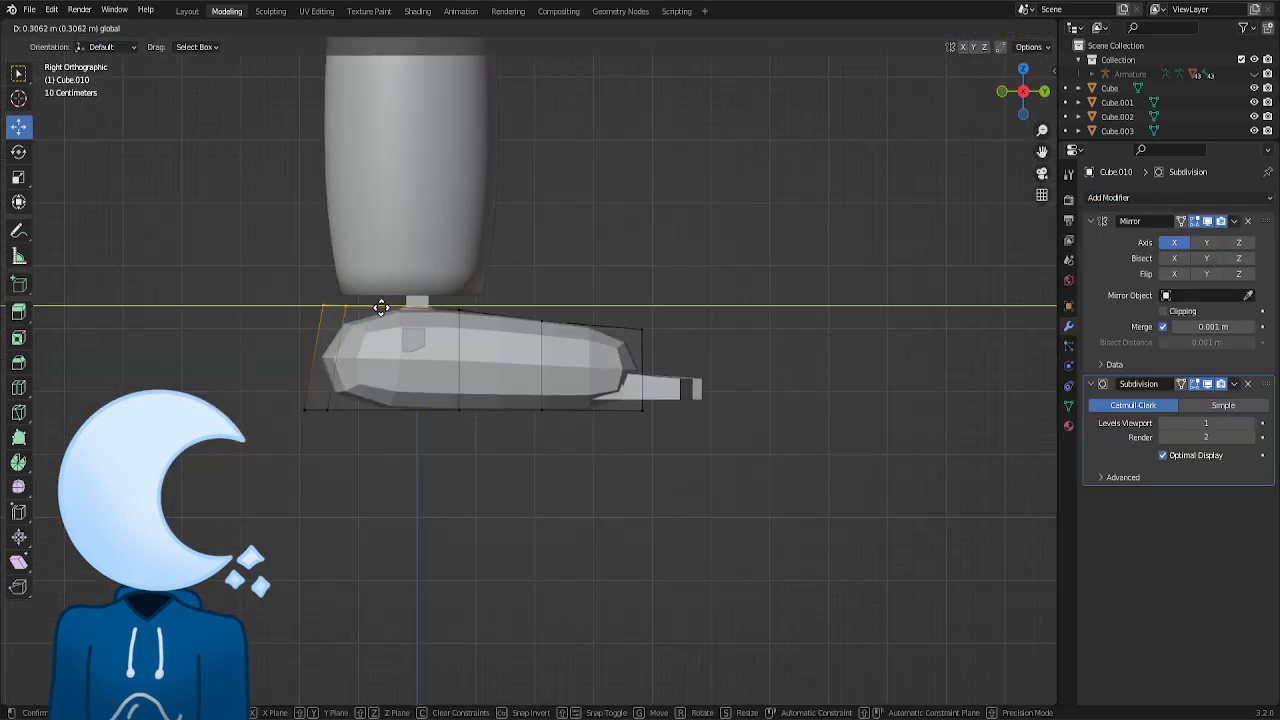
{"action": "key", "text": "alt+z"}
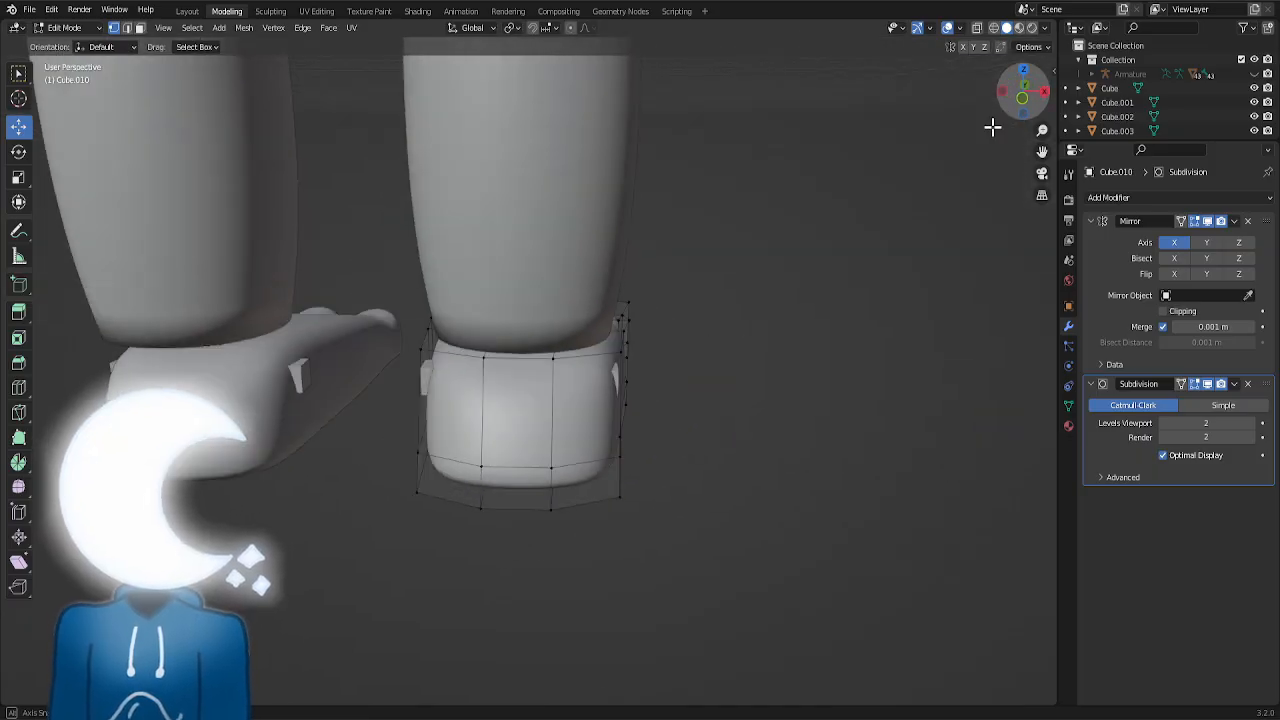
{"action": "left_click", "coordinate": [418, 491]}
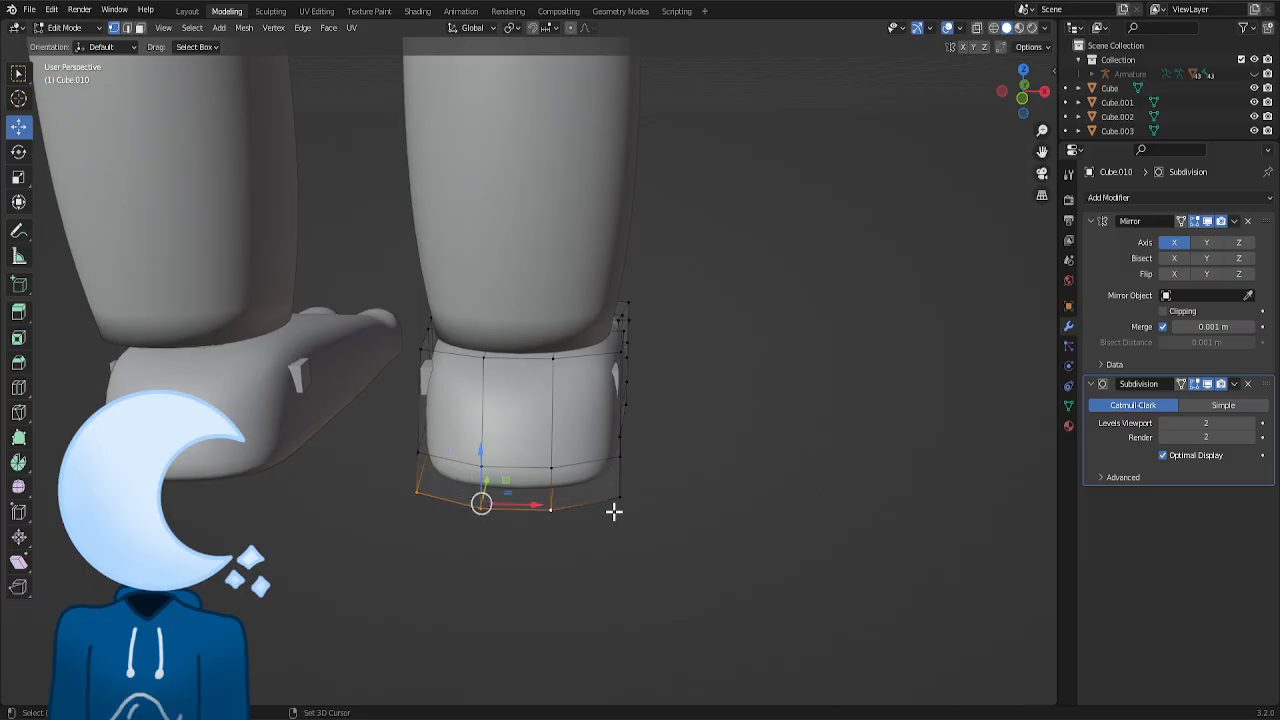
{"action": "left_click_drag", "start_coordinate": [1021, 94], "coordinate": [885, 90]}
{"action": "left_click_drag", "start_coordinate": [361, 415], "coordinate": [379, 417]}
{"action": "left_click", "coordinate": [420, 482]}
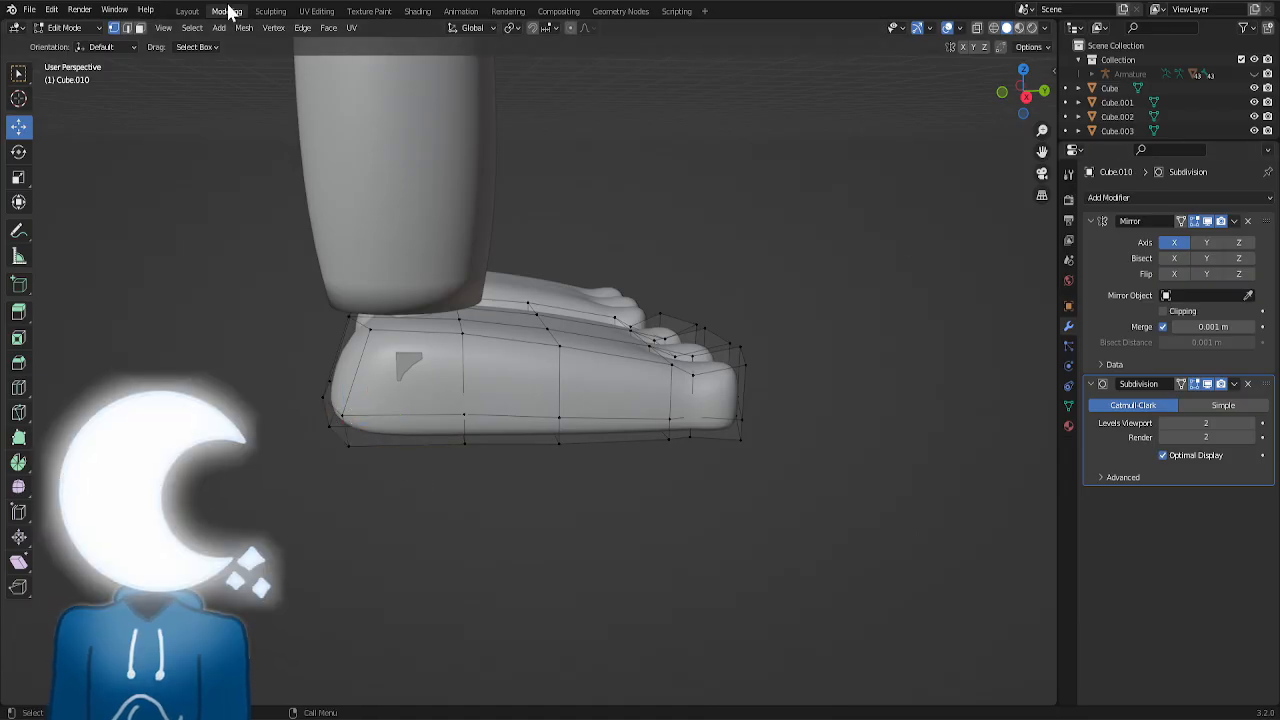
- Assign the existing YellowFur material to the foot shells
{"action": "left_click", "coordinate": [187, 11]}
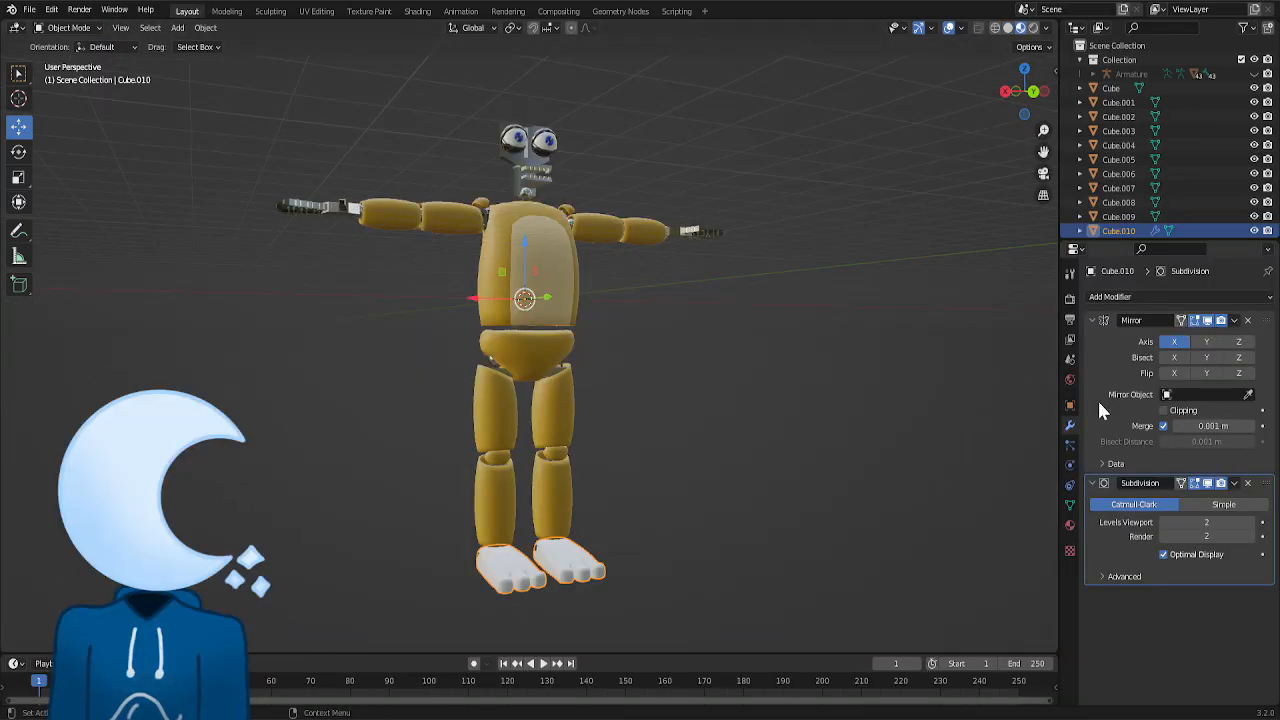
{"action": "left_click", "coordinate": [1069, 507]}
{"action": "left_click", "coordinate": [1069, 525]}
{"action": "left_click", "coordinate": [1095, 357]}
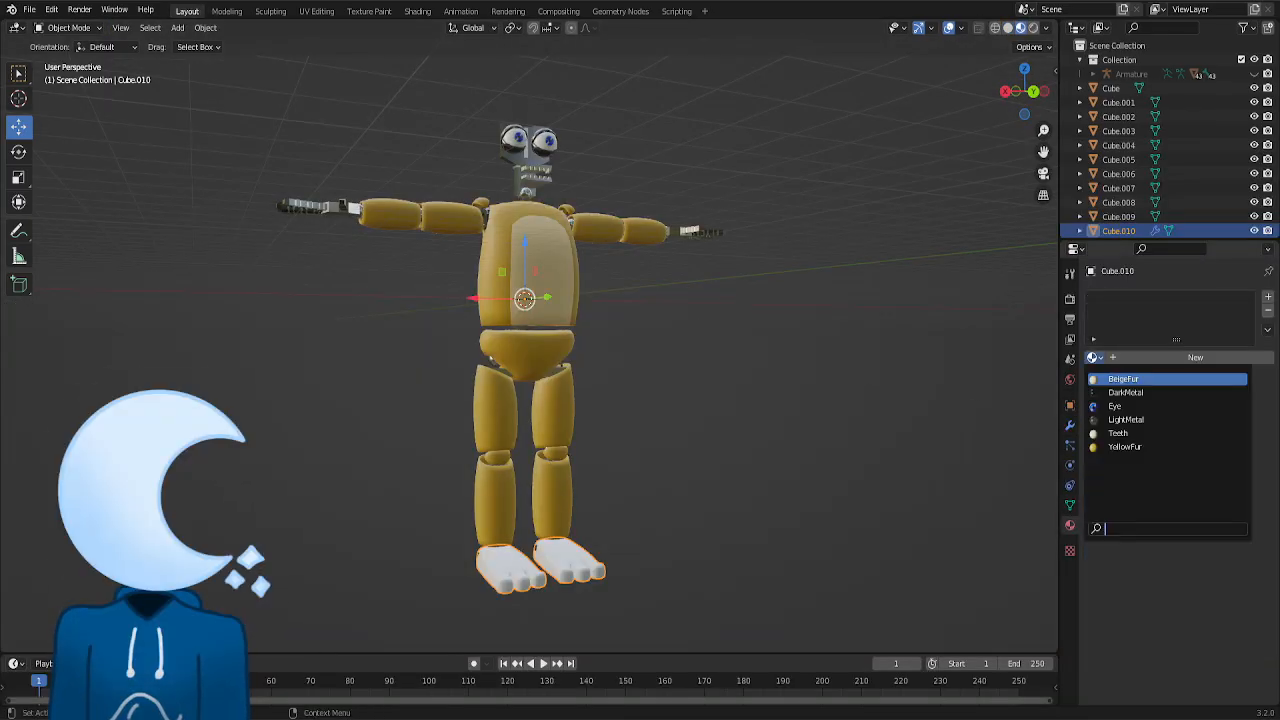
{"action": "left_click", "coordinate": [1124, 447]}
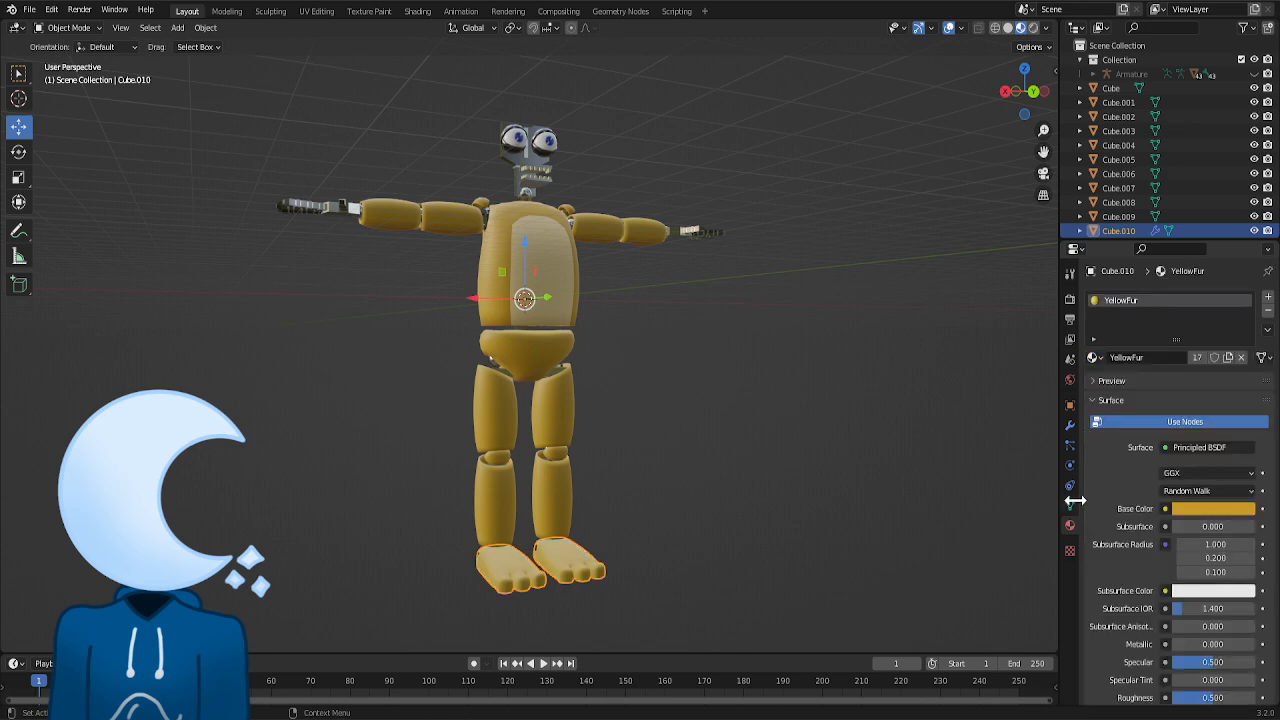
- Shade the foot shells smooth and apply their Mirror and Subdivision modifiers
{"action": "left_click", "coordinate": [1070, 551]}
{"action": "left_click", "coordinate": [1069, 526]}
{"action": "right_click", "coordinate": [563, 568]}
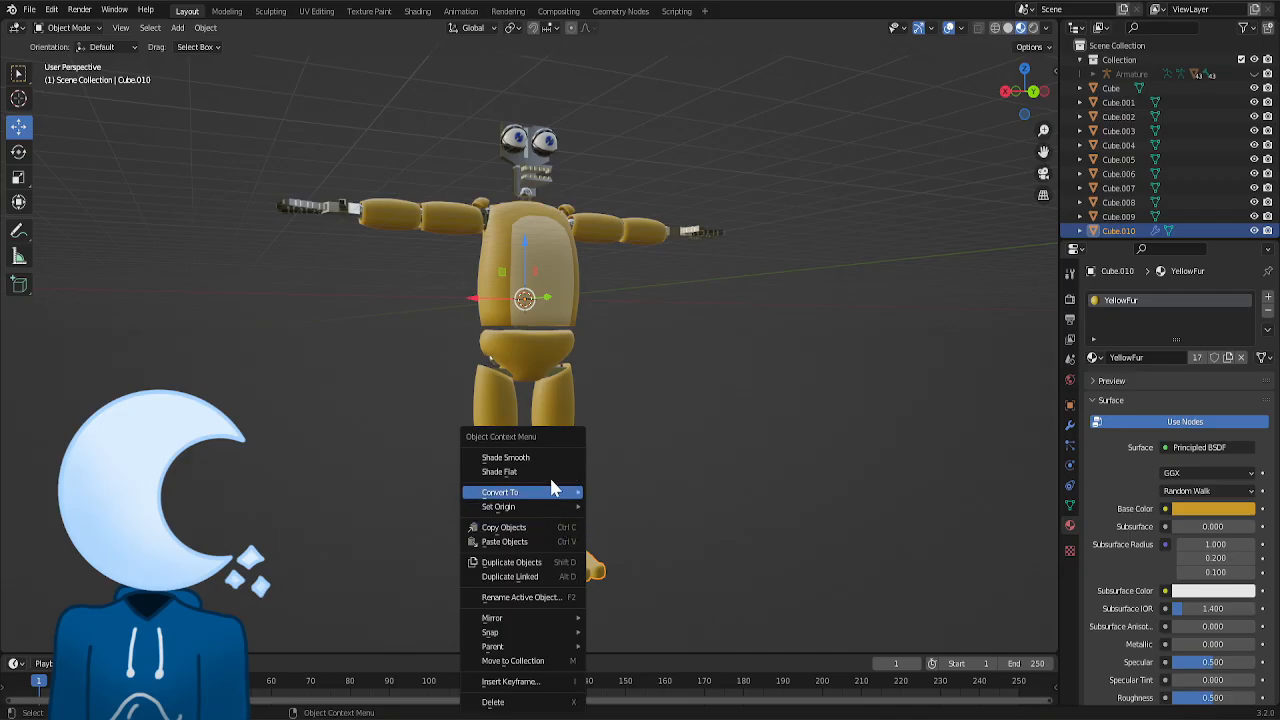
{"action": "left_click", "coordinate": [520, 458]}
{"action": "left_click", "coordinate": [1070, 425]}
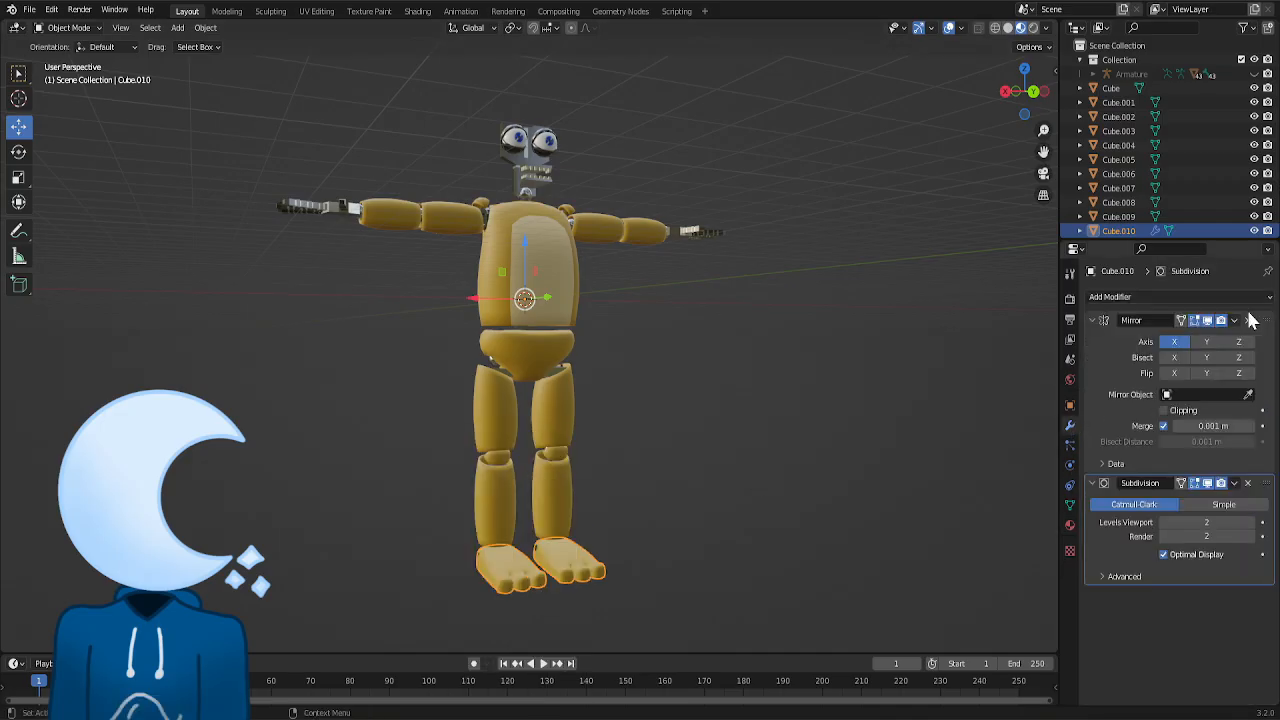
{"action": "left_click", "coordinate": [1221, 340]}
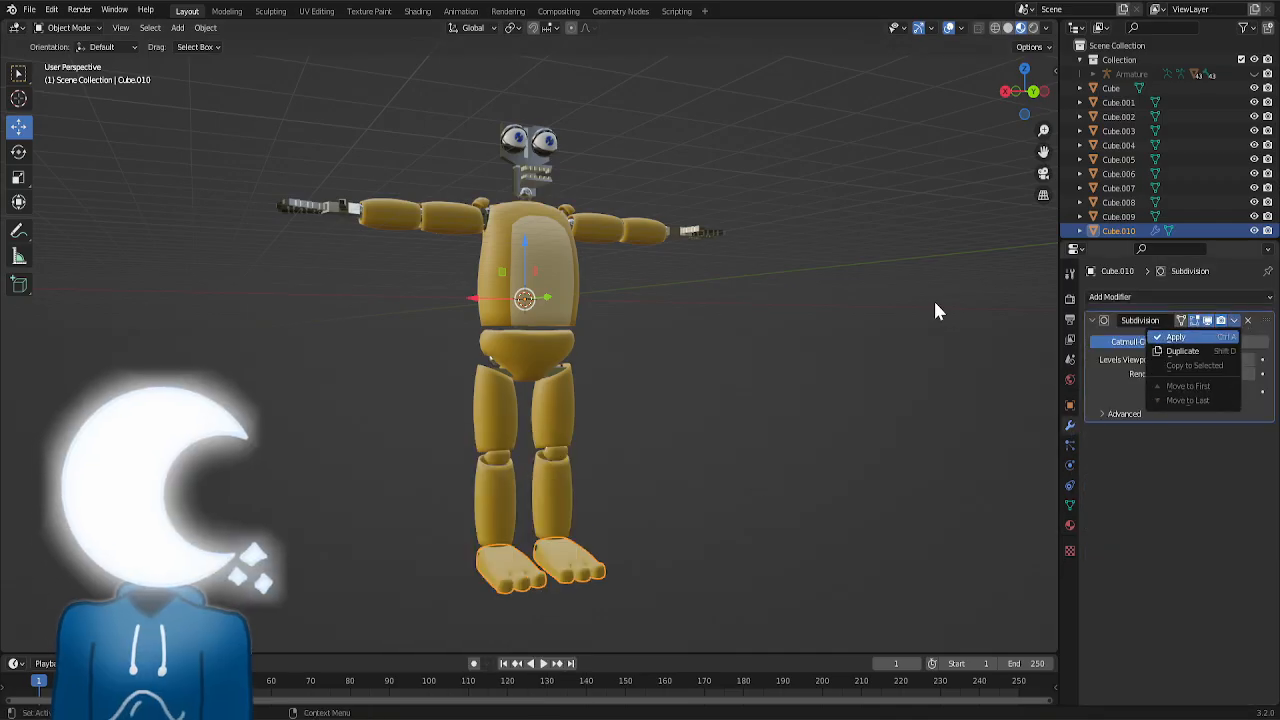
- Select the foot on the negative X side in back view and separate it into its own object
{"action": "left_click", "coordinate": [228, 11]}
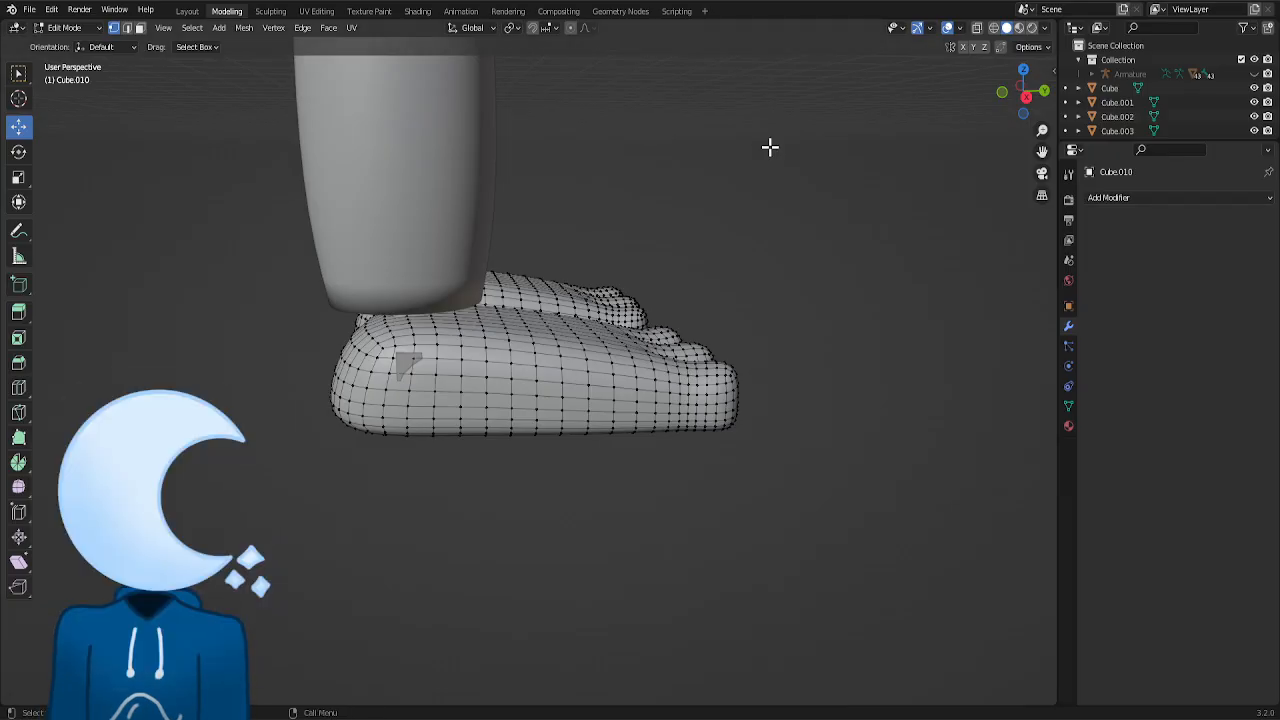
{"action": "left_click", "coordinate": [1044, 92]}
{"action": "left_click", "coordinate": [977, 30]}
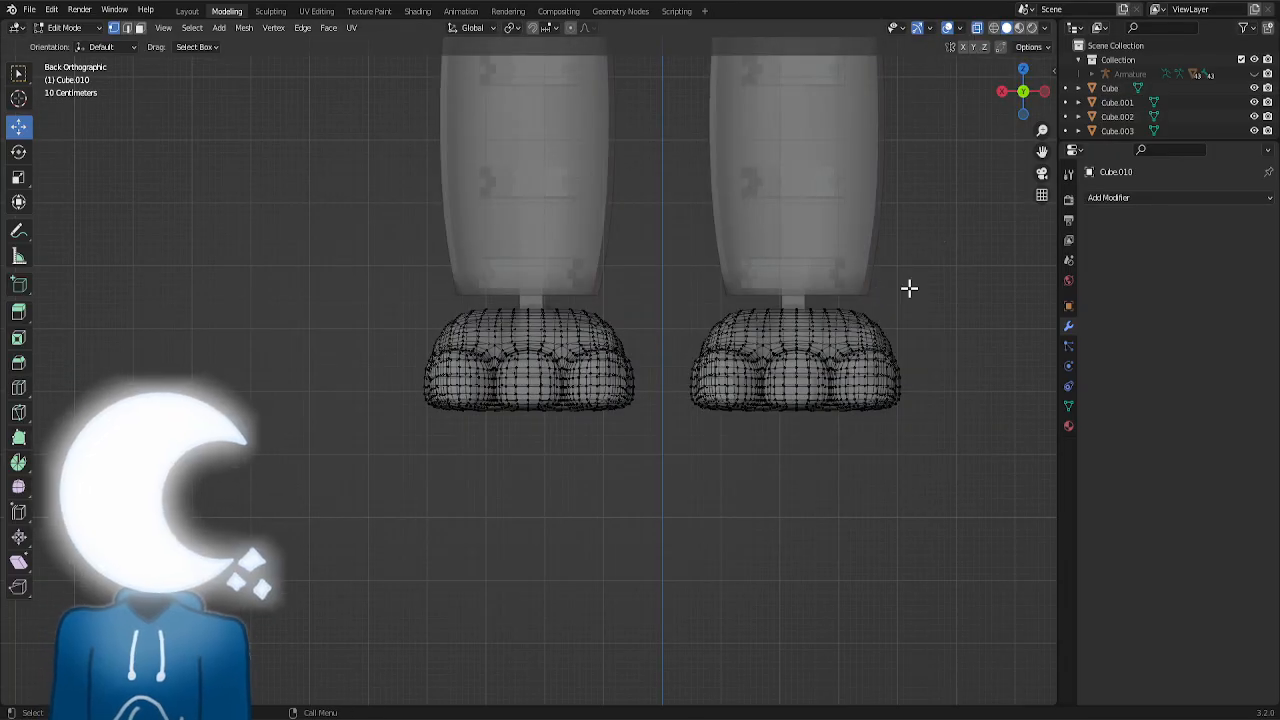
{"action": "left_click_drag", "start_coordinate": [950, 232], "coordinate": [669, 514]}
{"action": "right_click", "coordinate": [737, 320]}
{"action": "mouse_move", "coordinate": [740, 328]}
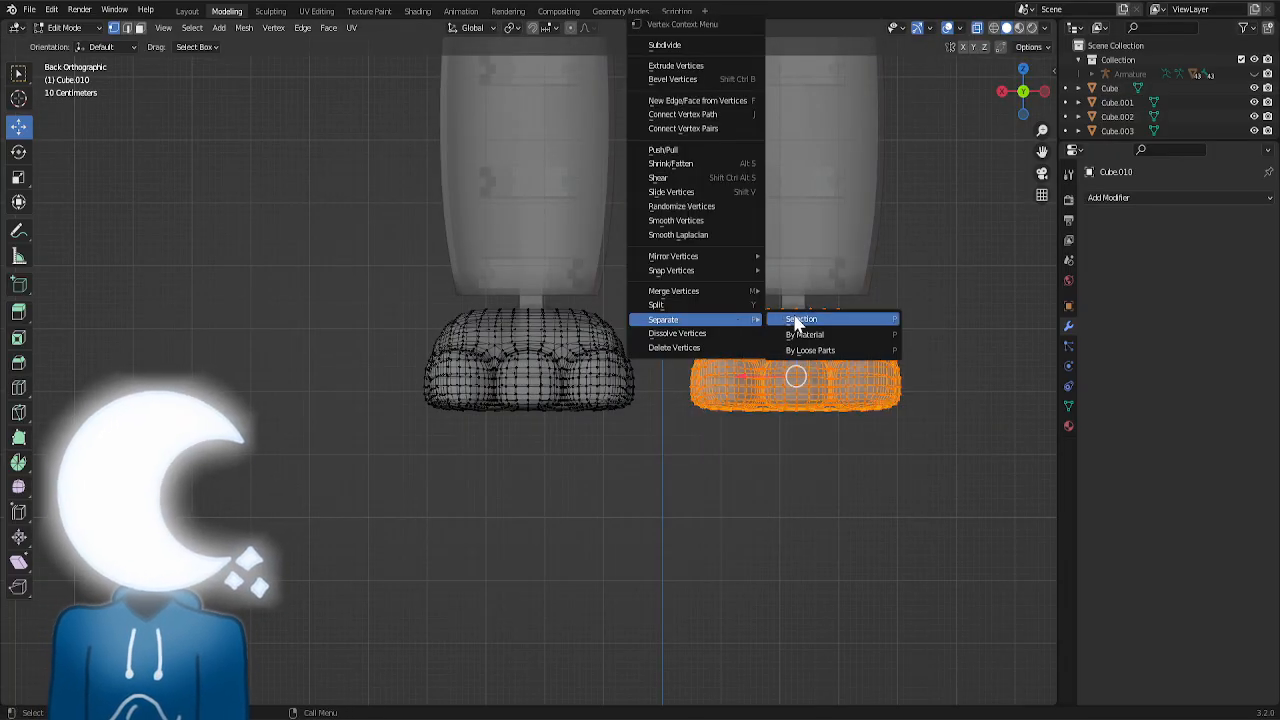
{"action": "left_click", "coordinate": [798, 322]}
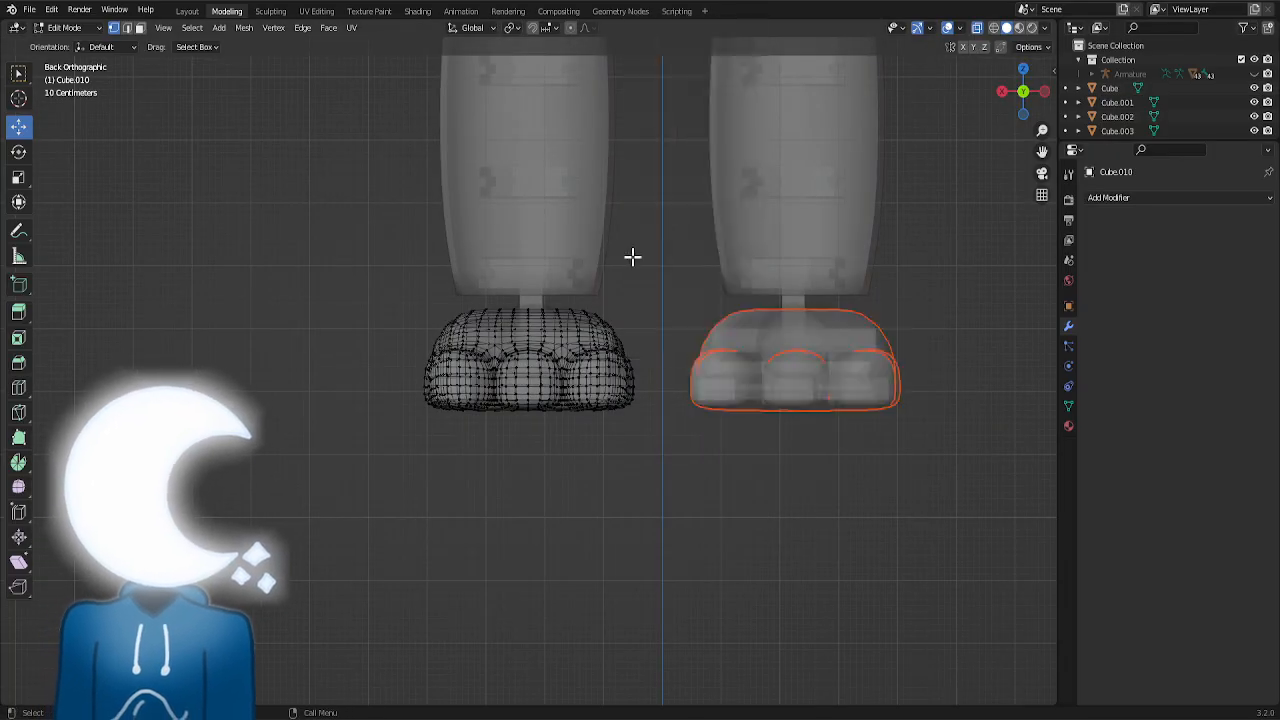
{"action": "left_click", "coordinate": [186, 12]}
{"action": "left_click", "coordinate": [505, 571]}
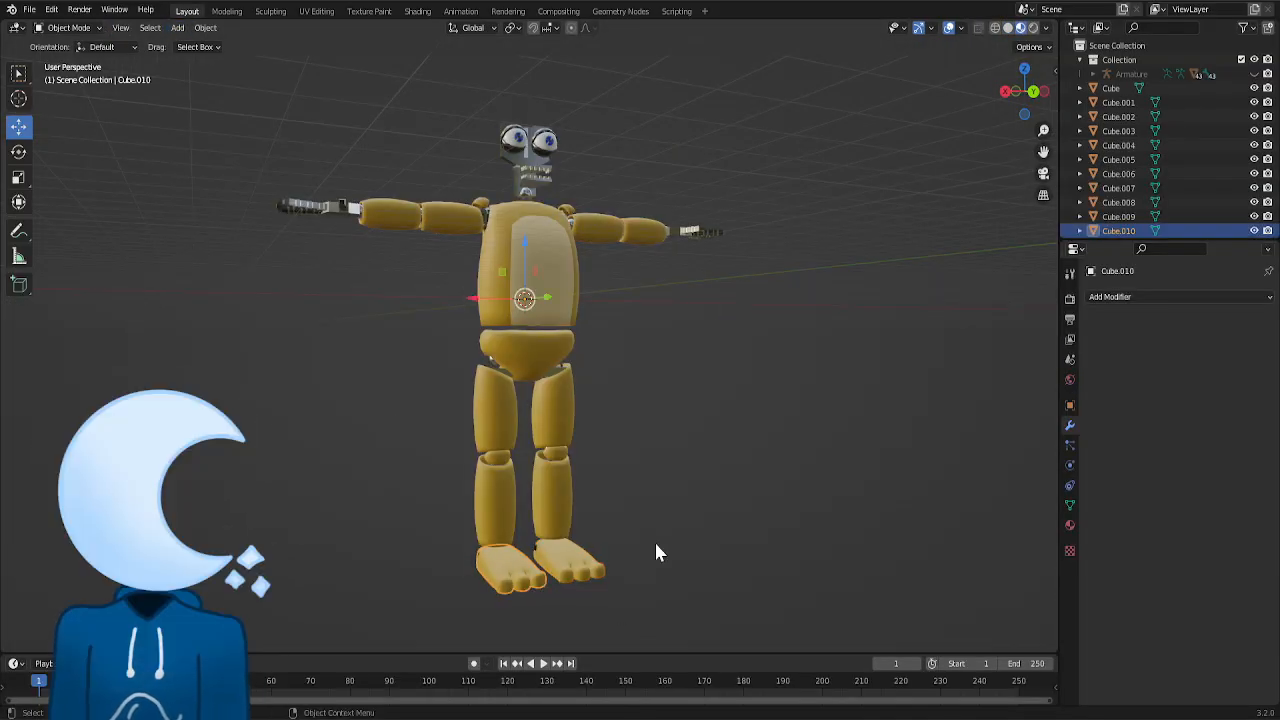
{"action": "left_click", "coordinate": [656, 545]}
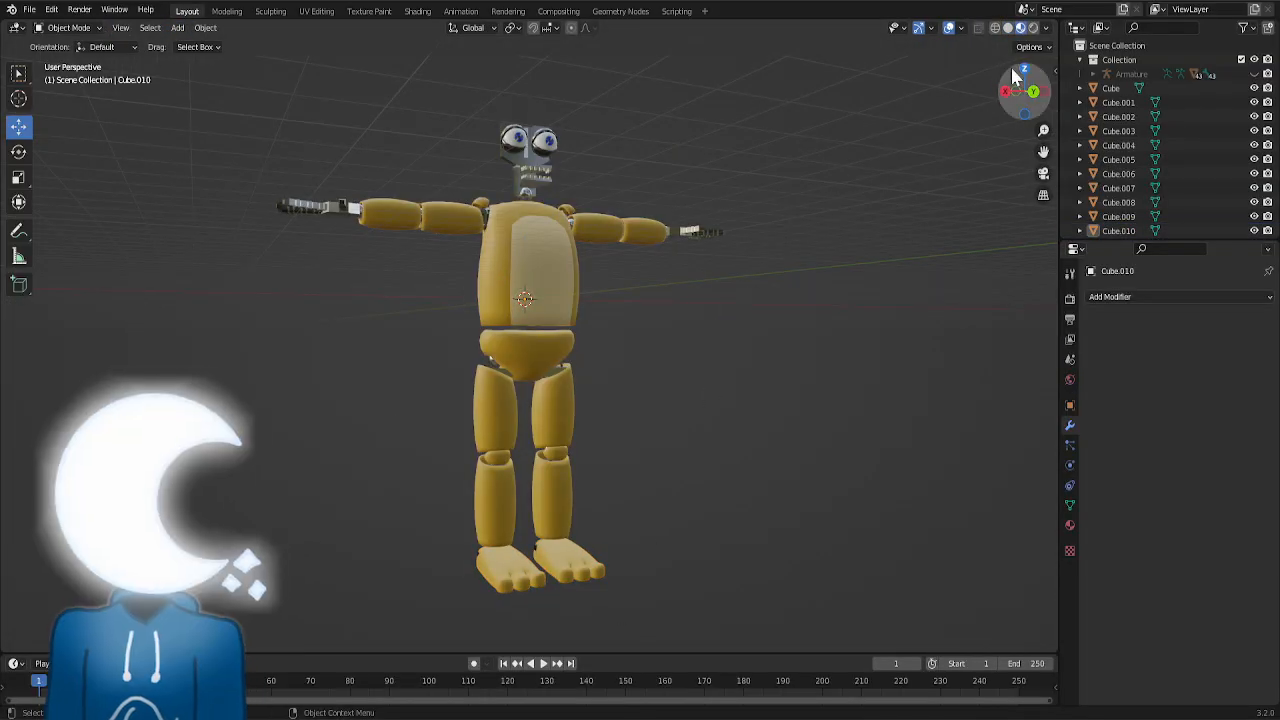
{"action": "mouse_move", "coordinate": [1012, 75]}
{"action": "left_mouse_down"}
{"action": "mouse_move", "coordinate": [1070, 116]}
{"action": "mouse_move", "coordinate": [1015, 85]}
{"action": "left_mouse_up"}
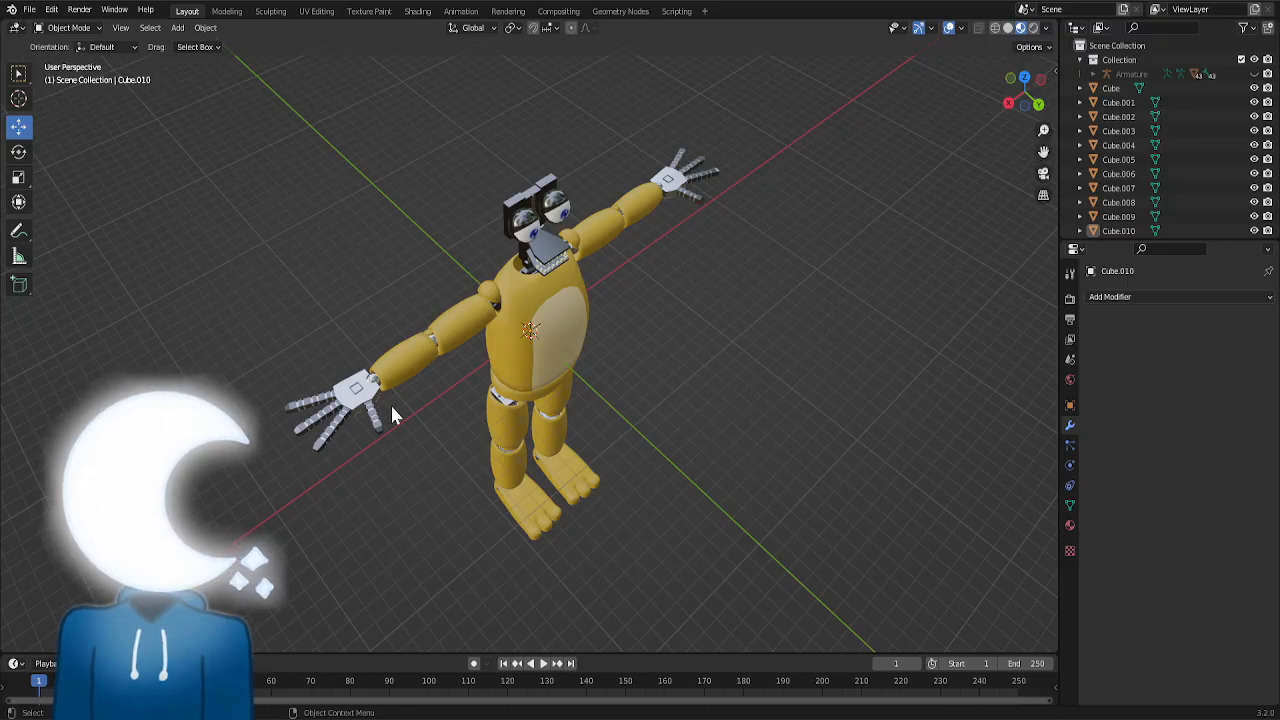
{"action": "scroll", "coordinate": [390, 402], "scroll_direction": "up", "scroll_amount": 5}
{"action": "scroll", "coordinate": [285, 608], "scroll_direction": "down", "scroll_amount": 5}
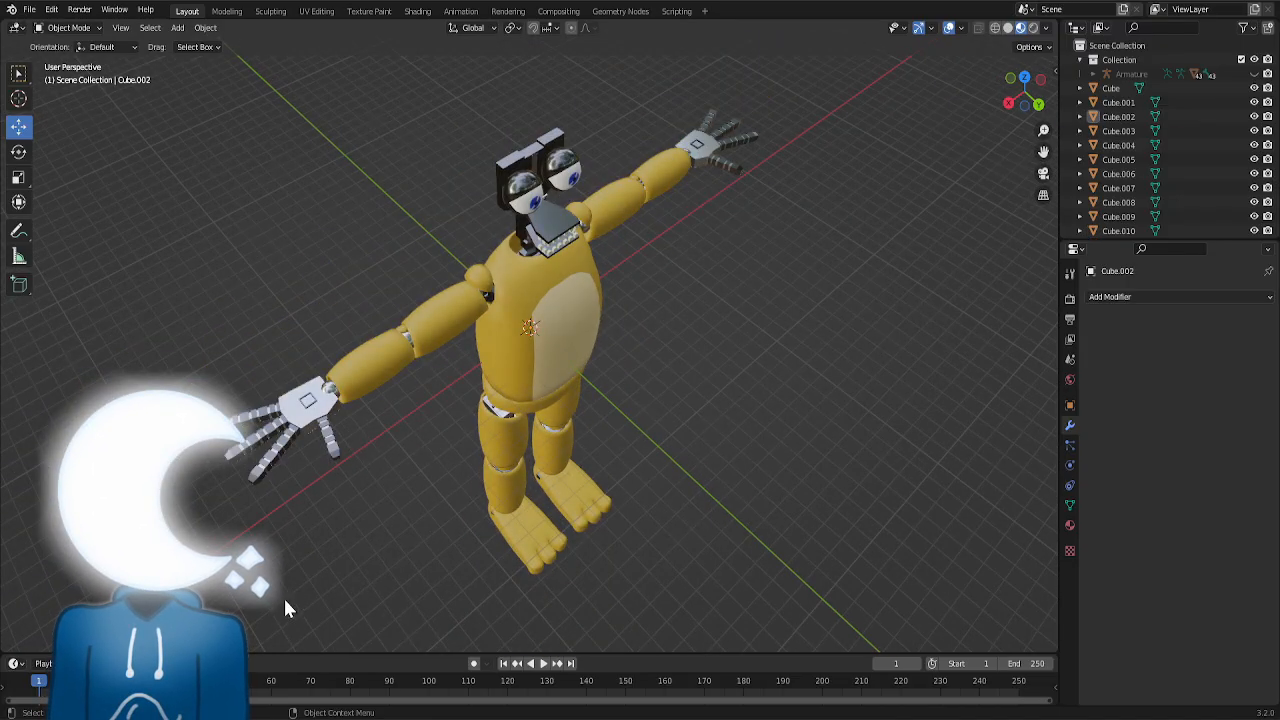
{"action": "left_click", "coordinate": [320, 402]}
{"action": "left_click", "coordinate": [245, 452]}
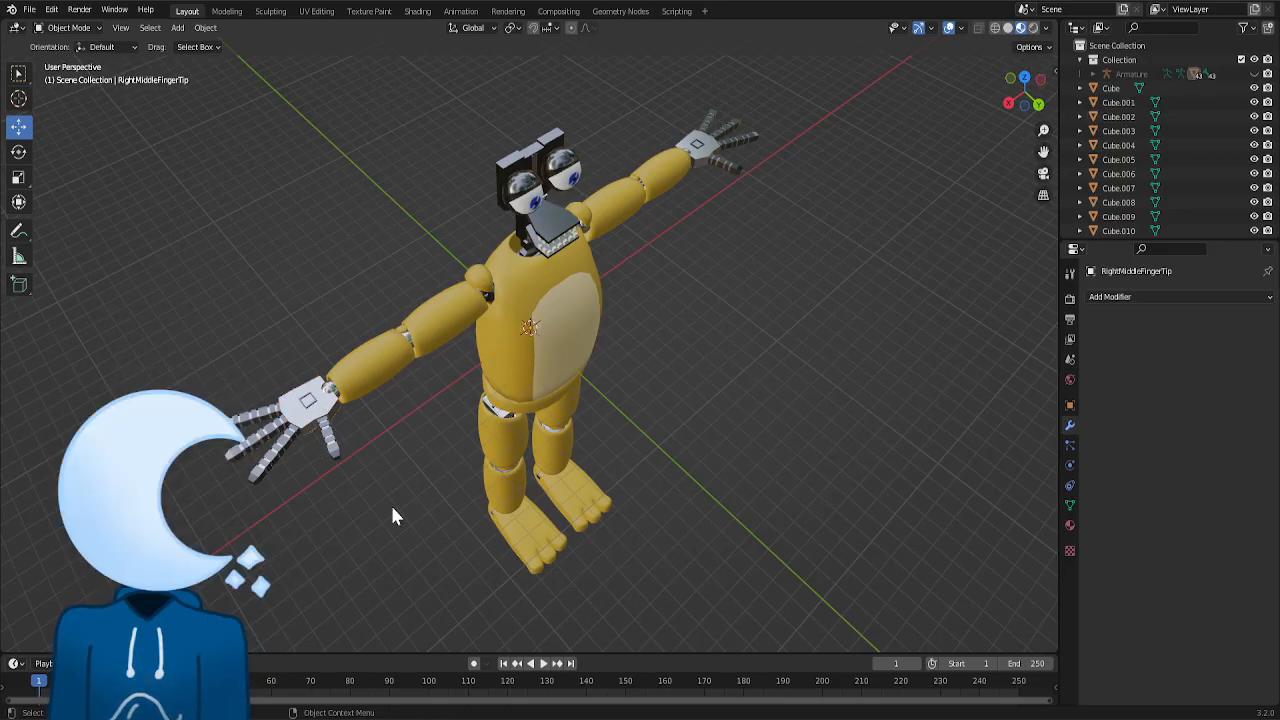
- Add a new cube and move it in back view onto the hand on the positive X side
{"action": "left_click", "coordinate": [179, 30]}
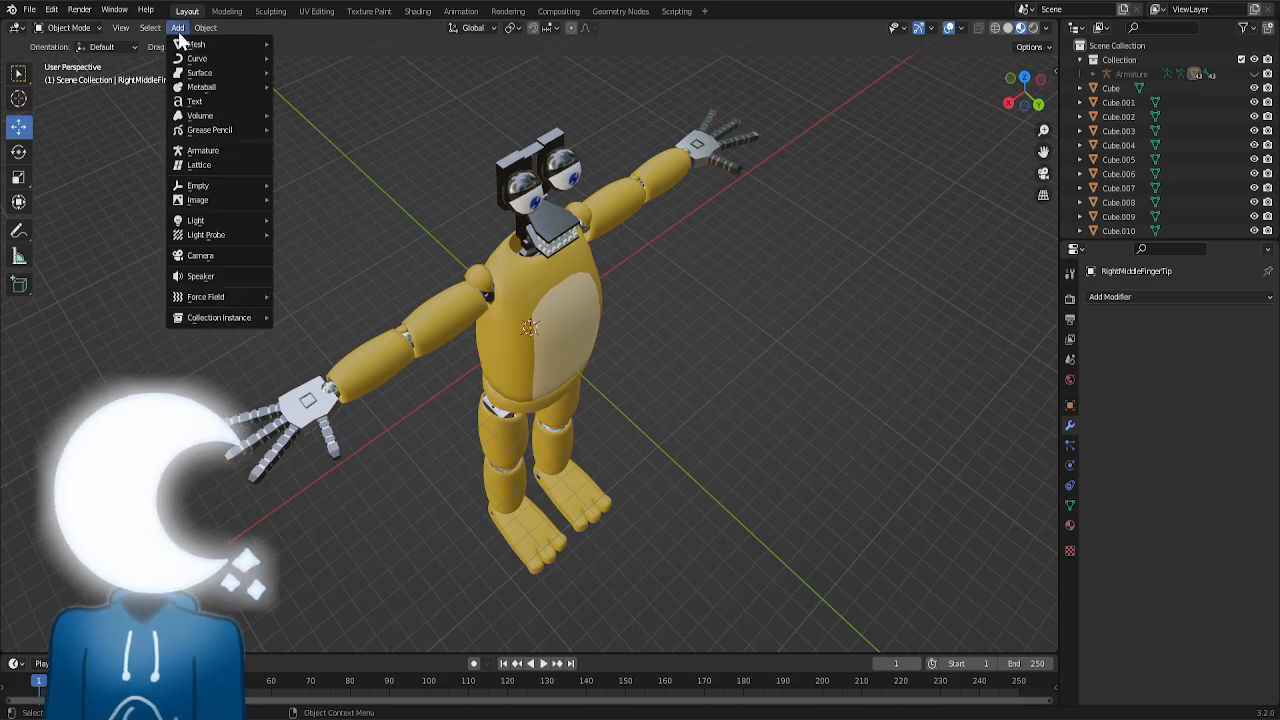
{"action": "mouse_move", "coordinate": [185, 46]}
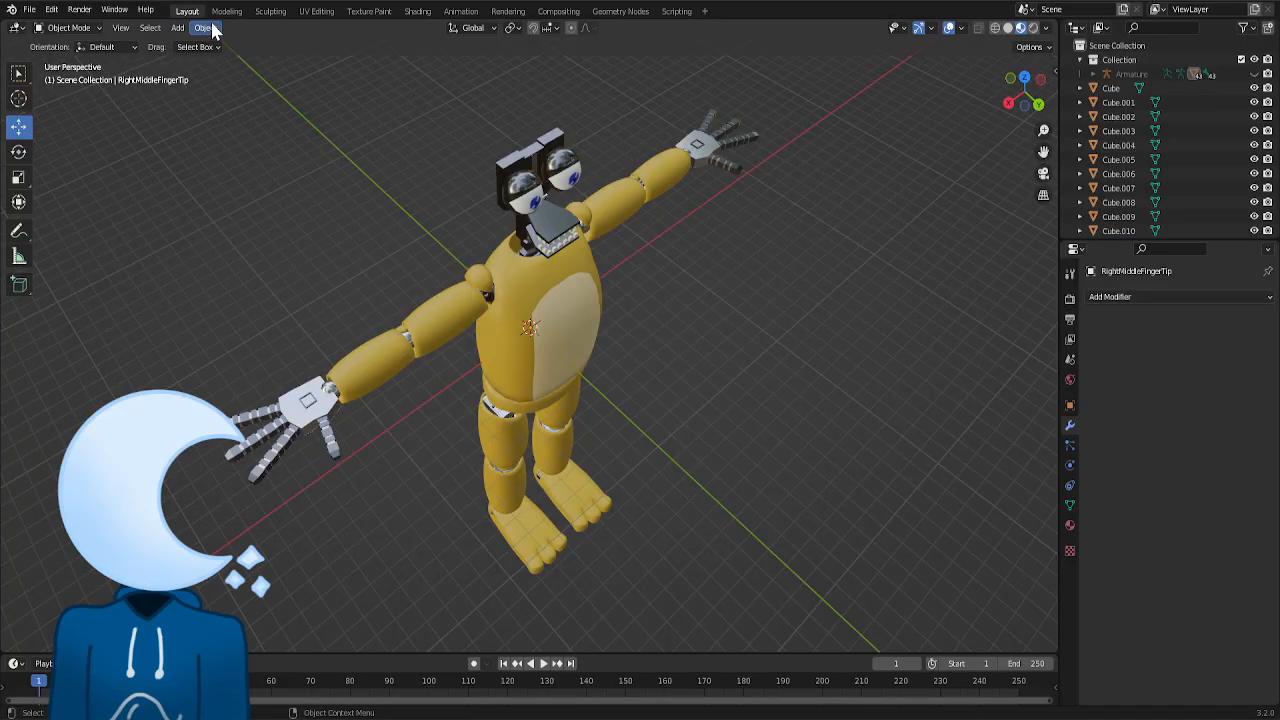
{"action": "left_click", "coordinate": [175, 31]}
{"action": "mouse_move", "coordinate": [214, 46]}
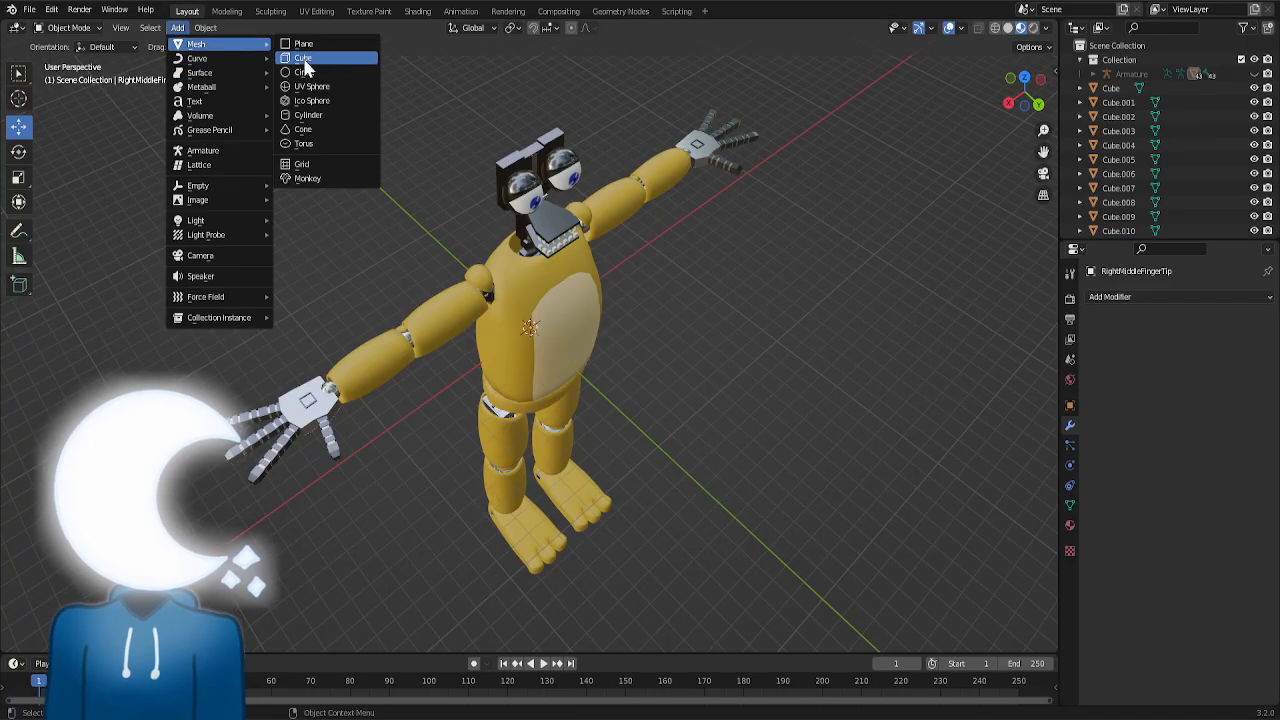
{"action": "left_click", "coordinate": [303, 56]}
{"action": "left_click", "coordinate": [227, 11]}
{"action": "scroll", "coordinate": [286, 237], "scroll_direction": "down", "scroll_amount": 8}
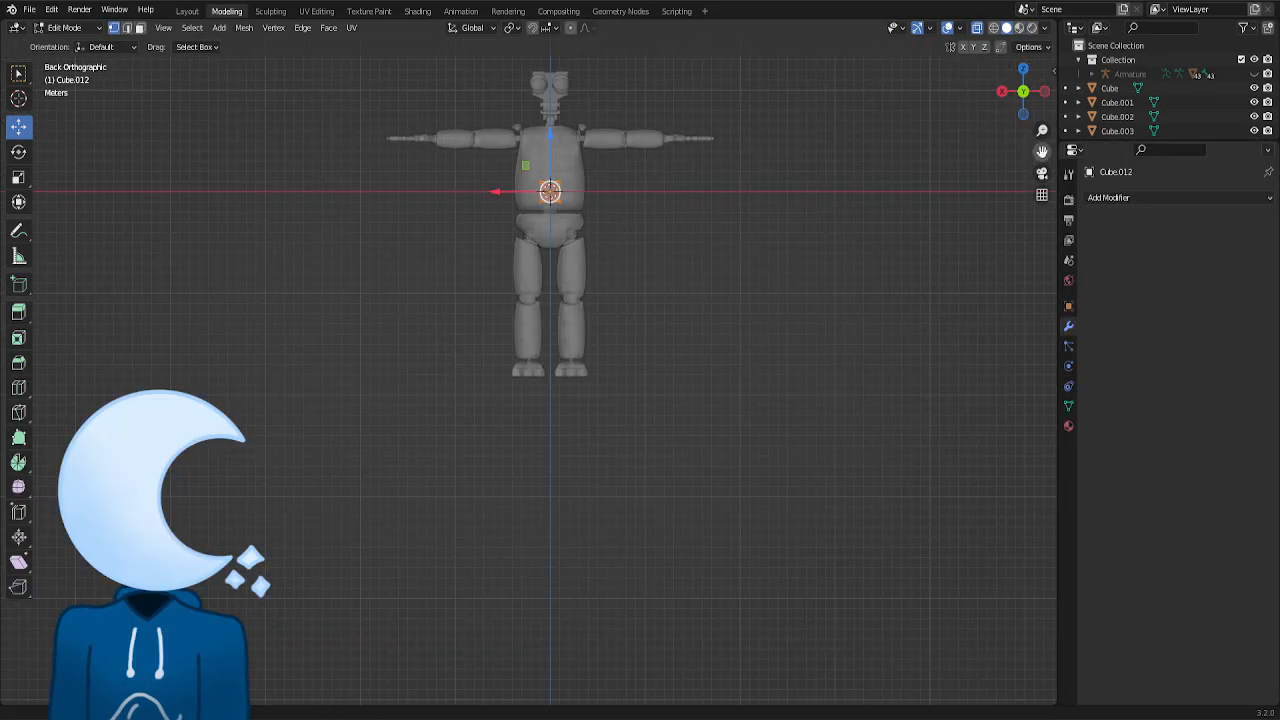
{"action": "middle_click_drag", "start_coordinate": [778, 62], "coordinate": [787, 219], "text": "shift"}
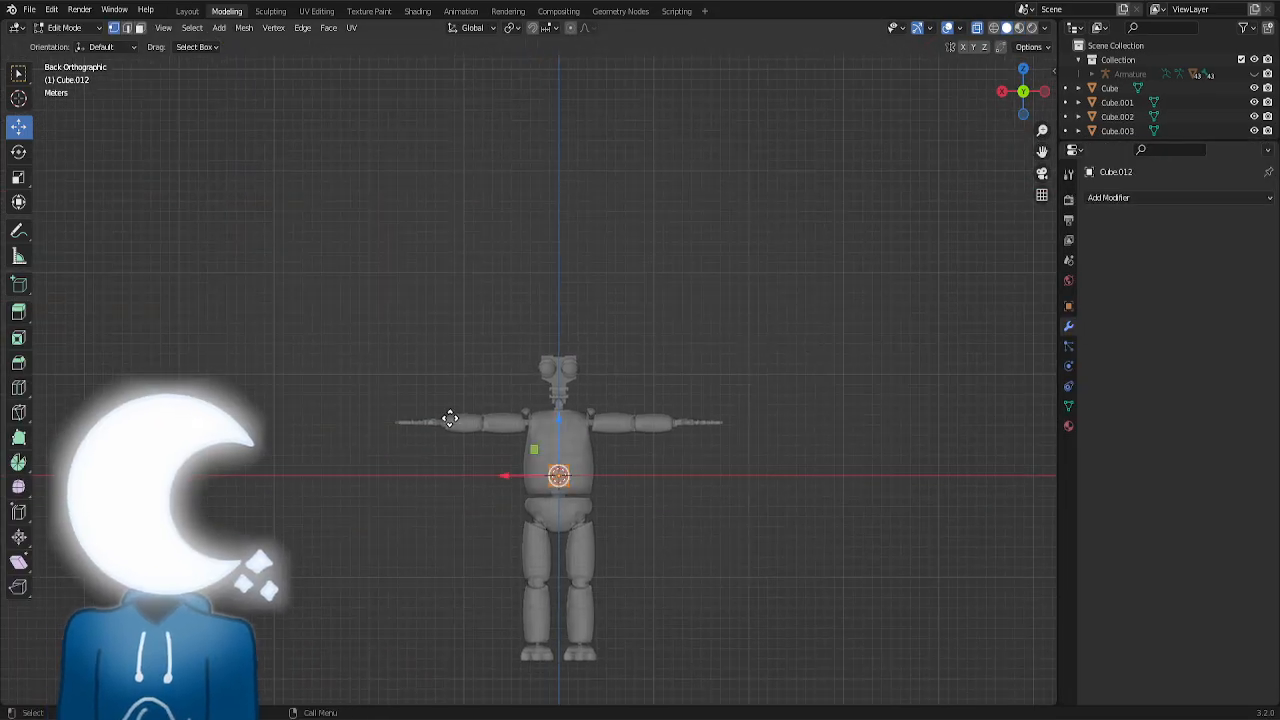
{"action": "key", "text": "g"}
{"action": "left_click", "coordinate": [394, 380]}
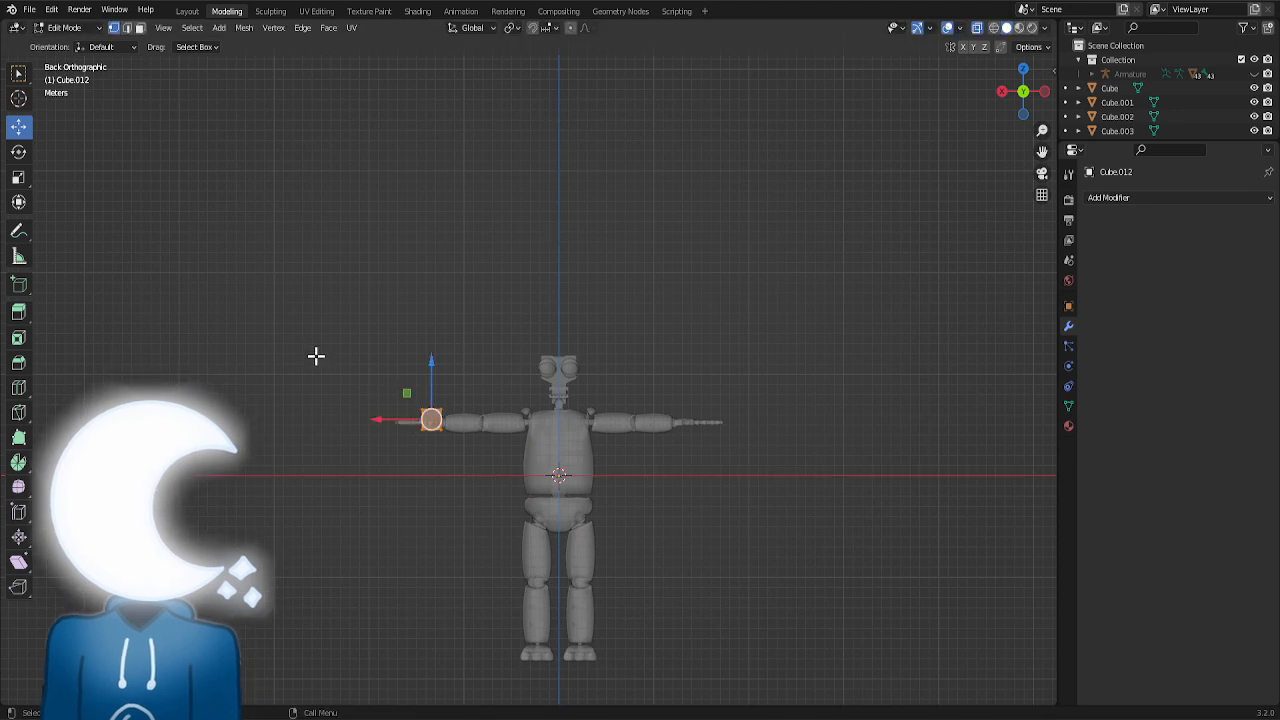
- Add a Mirror modifier on the X axis to the hand cube
{"action": "scroll", "coordinate": [314, 357], "scroll_direction": "up", "scroll_amount": 7}
{"action": "left_click", "coordinate": [1162, 195]}
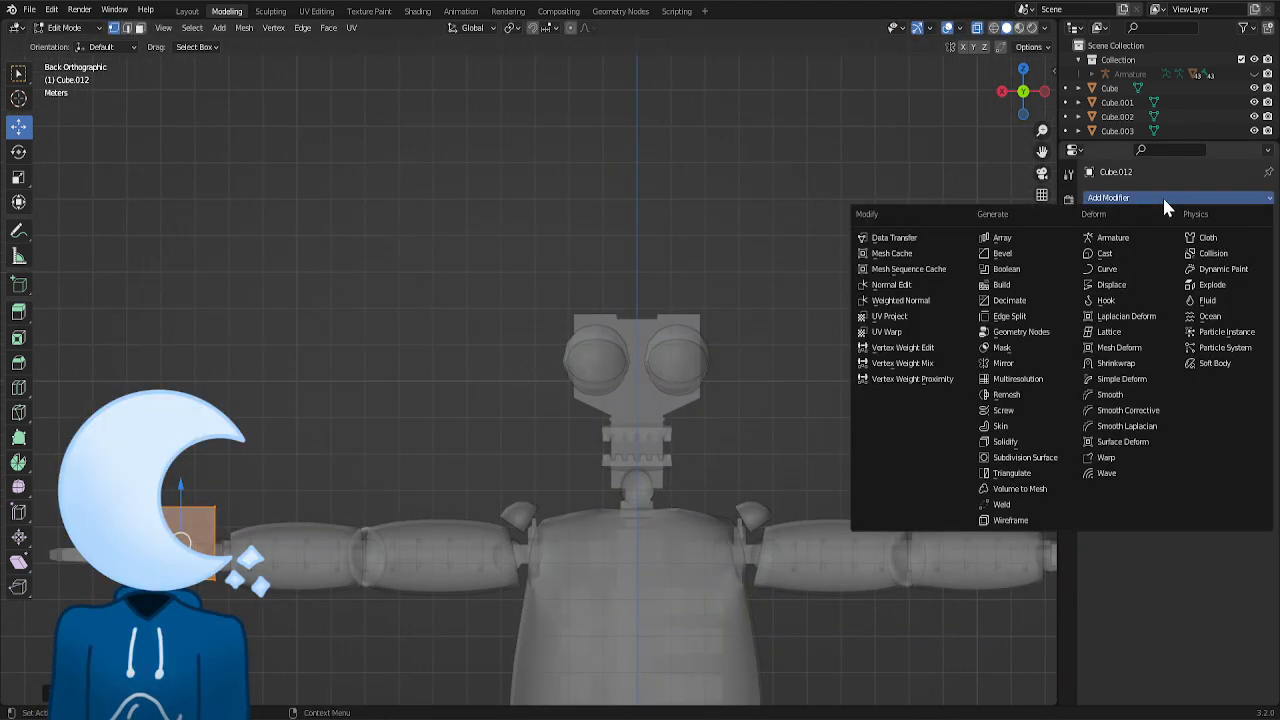
{"action": "left_click", "coordinate": [1003, 364]}
{"action": "scroll", "coordinate": [462, 448], "scroll_direction": "down", "scroll_amount": 2}
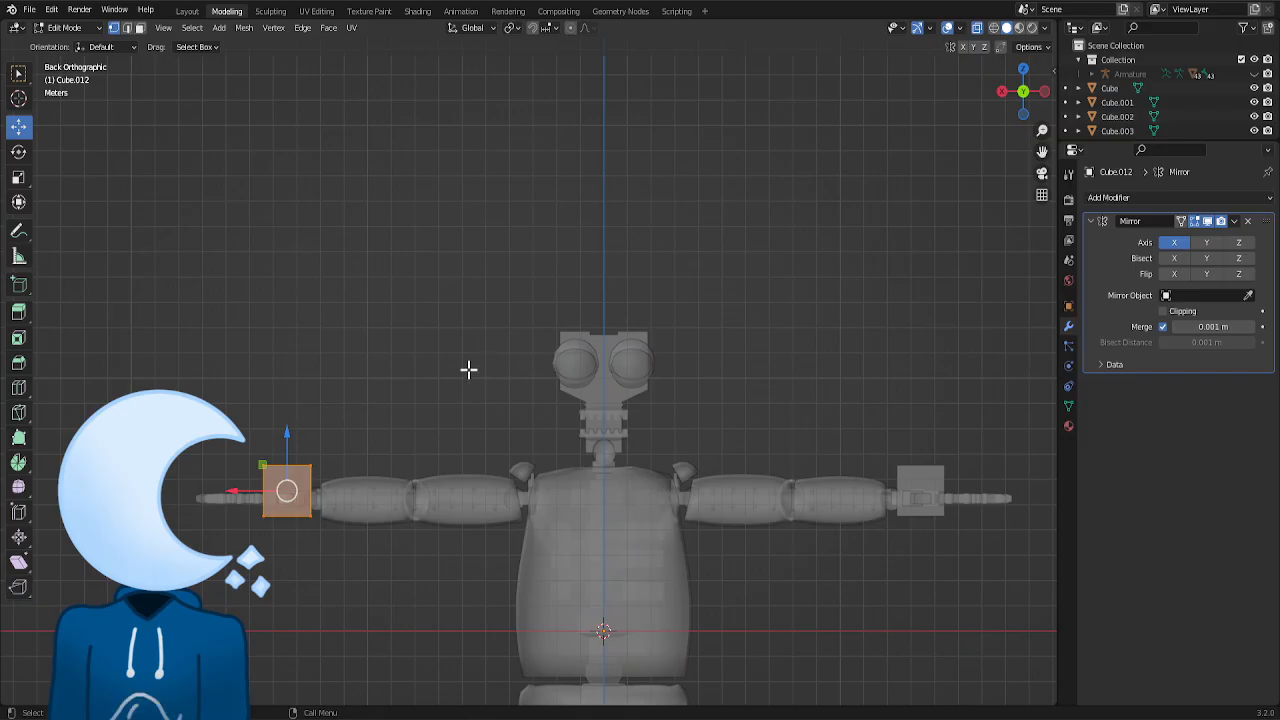
- Shift the hand cube down slightly to center it on the endoskeleton hand and flatten it along Z
{"action": "left_click_drag", "start_coordinate": [256, 465], "coordinate": [261, 471]}
{"action": "key", "text": "s"}
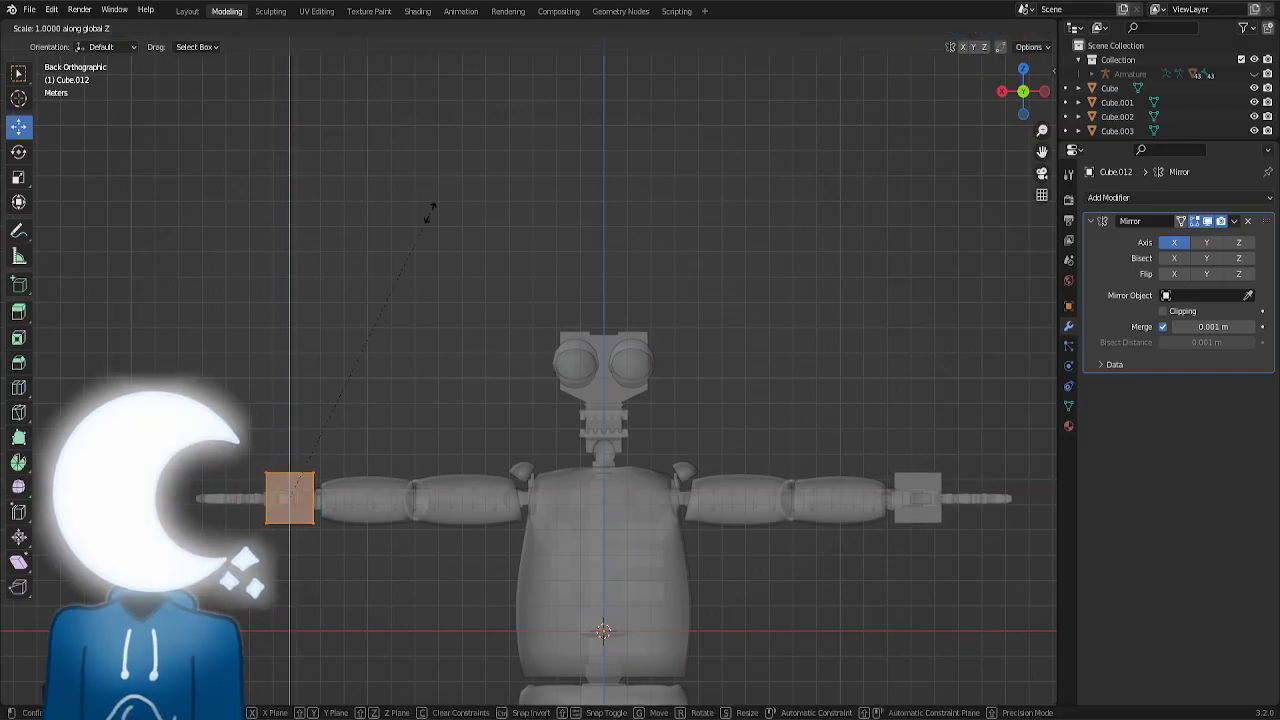
{"action": "key", "text": "z"}
{"action": "left_click", "coordinate": [332, 336]}
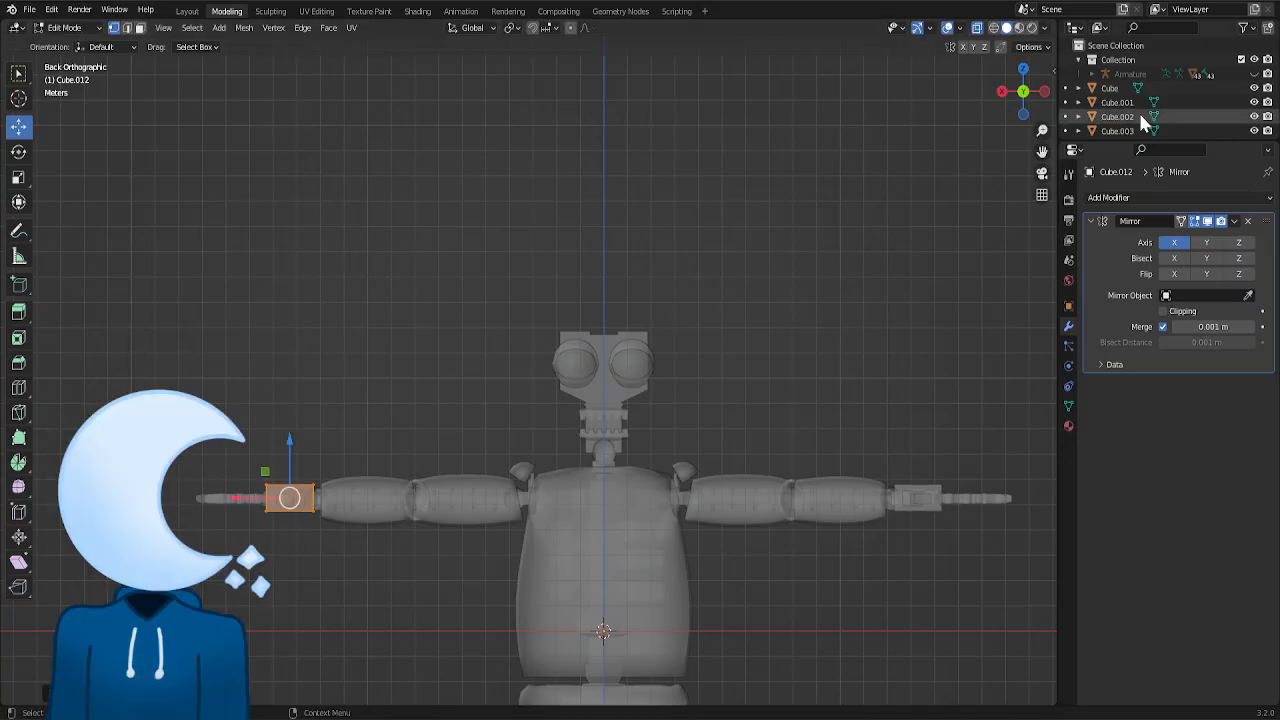
- Add a Subdivision Surface modifier to the hand cube with a viewport level of 2
{"action": "left_click", "coordinate": [1108, 197]}
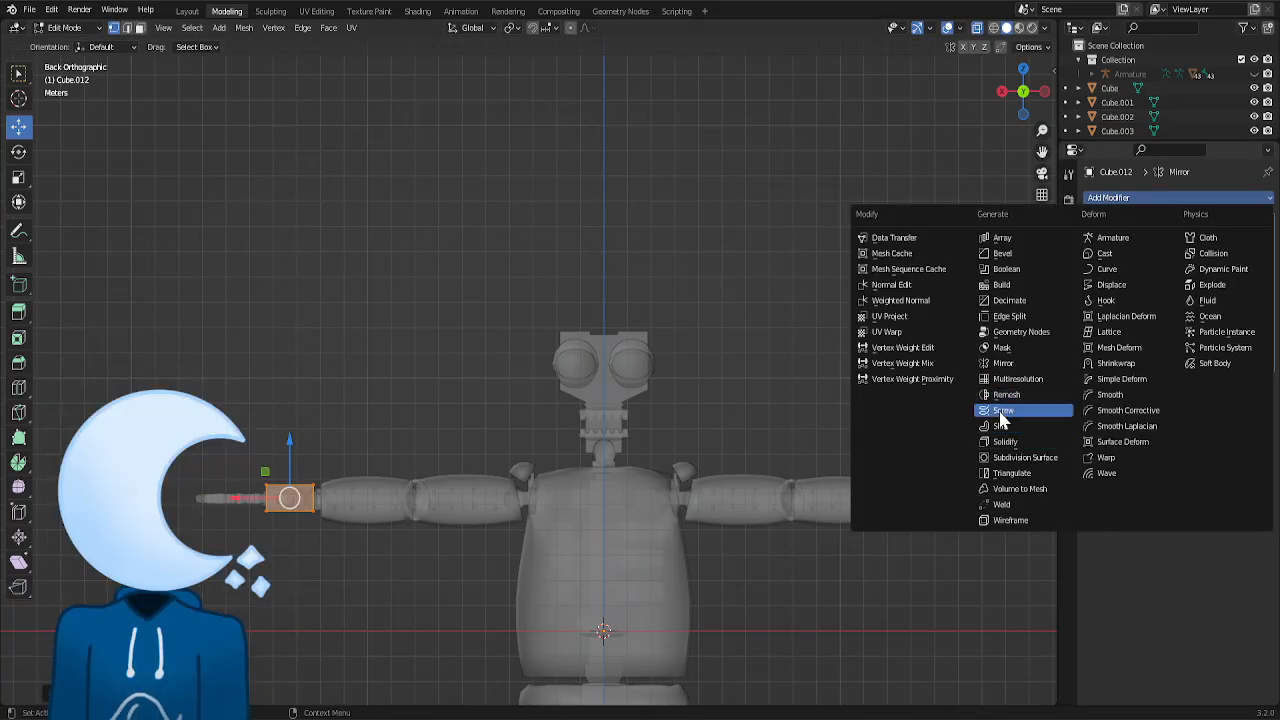
{"action": "left_click", "coordinate": [1020, 458]}
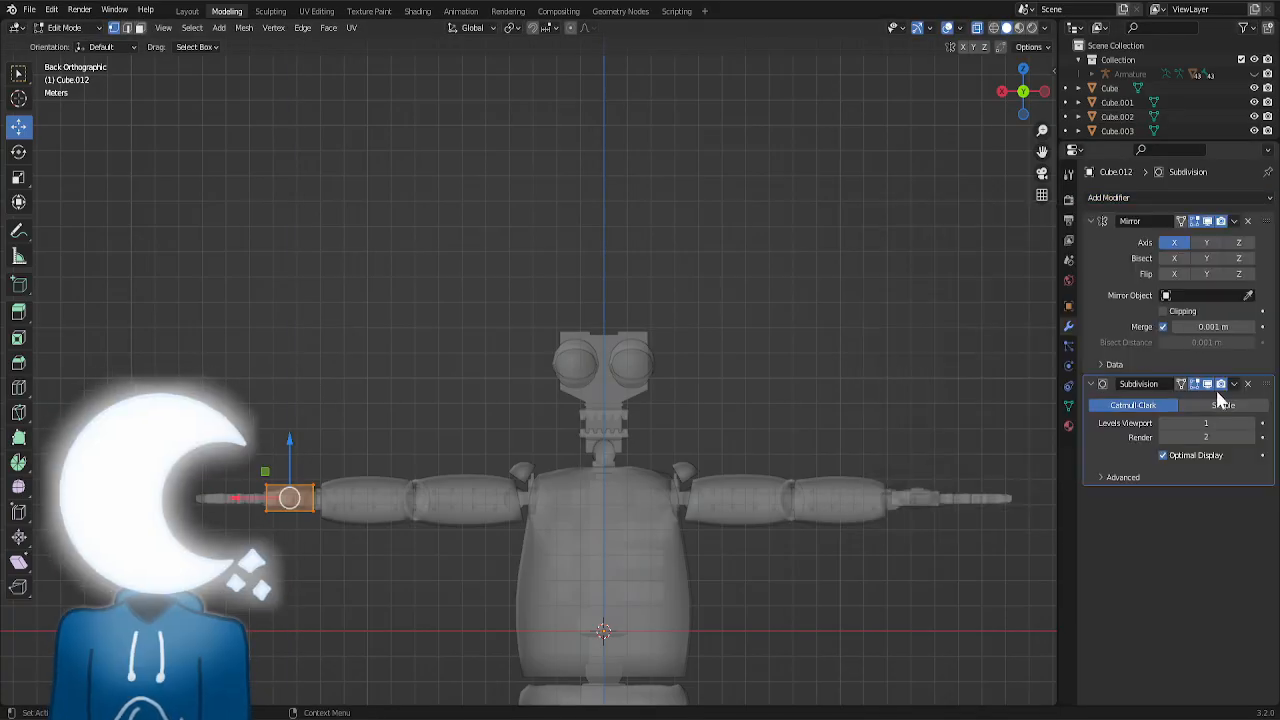
{"action": "left_click", "coordinate": [1245, 424]}
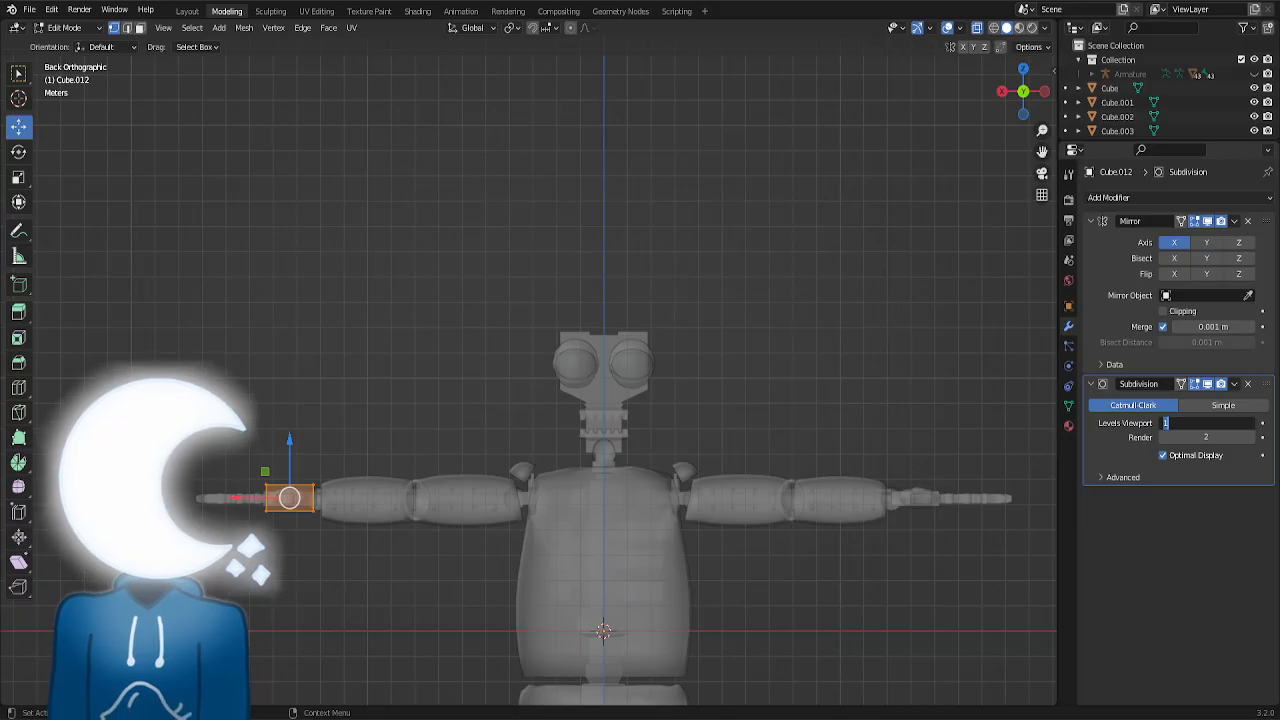
{"action": "left_click", "coordinate": [1130, 464]}
{"action": "left_click", "coordinate": [1250, 424]}
- Raise the hand cube's upper vertices about 0.24 m along Z so the cage encloses the palm
{"action": "left_click_drag", "start_coordinate": [1023, 110], "coordinate": [1200, 125]}
{"action": "left_click", "coordinate": [1021, 100]}
{"action": "left_click_drag", "start_coordinate": [1042, 131], "coordinate": [1042, 260]}
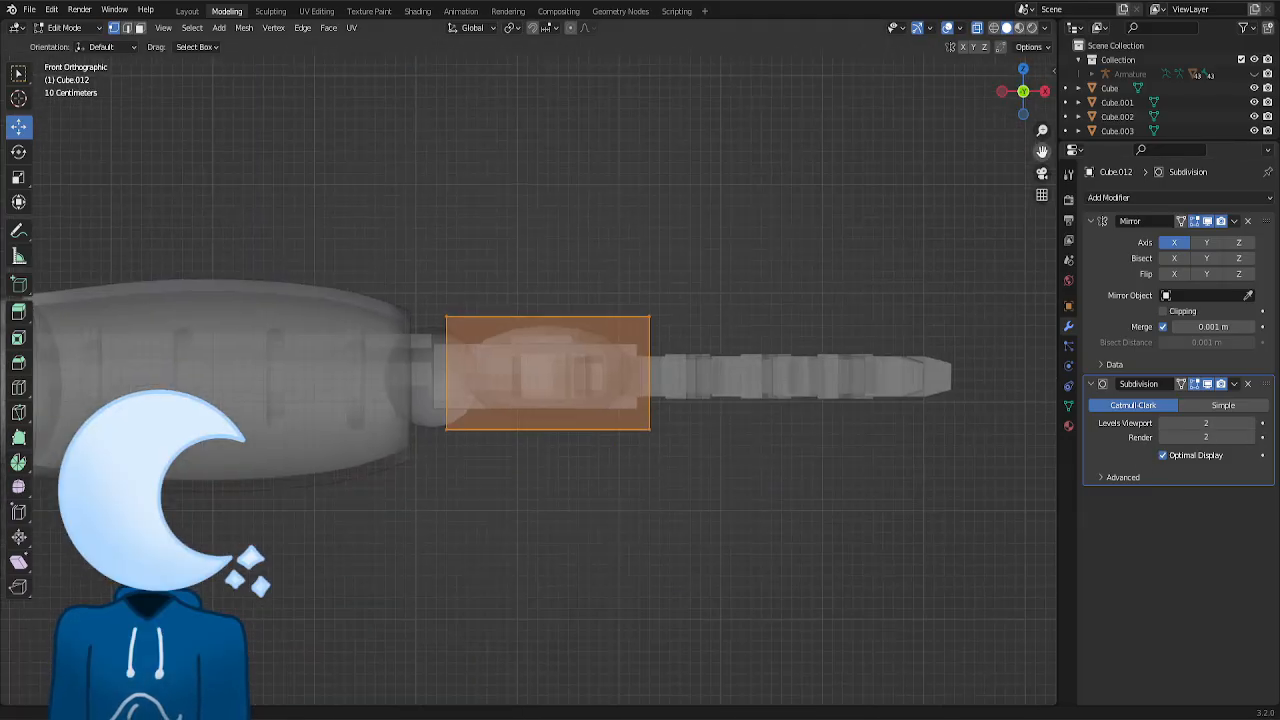
{"action": "left_click_drag", "start_coordinate": [1025, 100], "coordinate": [640, 160]}
{"action": "key", "text": "alt+z"}
{"action": "scroll", "coordinate": [451, 389], "scroll_direction": "down", "scroll_amount": 5}
{"action": "key", "text": "g"}
{"action": "key", "text": "z"}
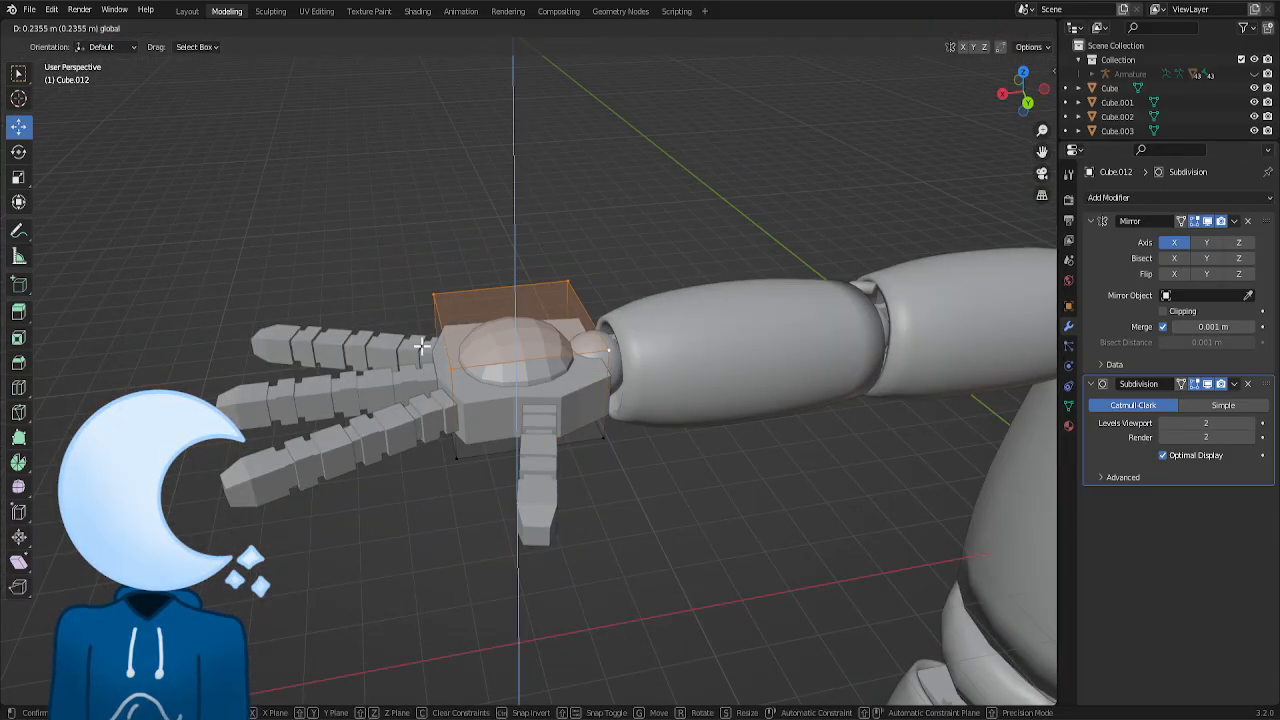
{"action": "left_click", "coordinate": [423, 349]}
- Move the selected hand vertices along X and scale them so the cage tapers from the fingers to the wrist
{"action": "key", "text": "g"}
{"action": "key", "text": "x"}
{"action": "left_click", "coordinate": [420, 355]}
{"action": "middle_click_drag", "start_coordinate": [430, 355], "coordinate": [739, 447]}
{"action": "key", "text": "s"}
{"action": "left_click", "coordinate": [608, 453]}
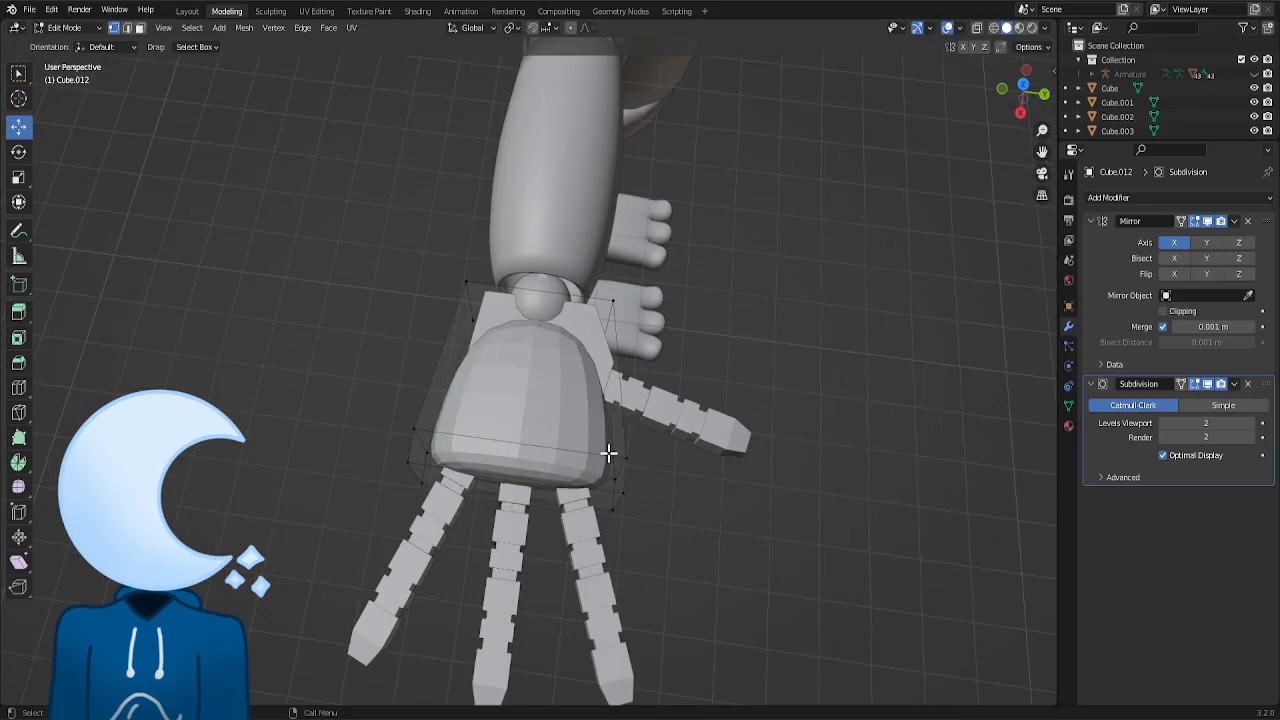
{"action": "left_click", "coordinate": [537, 421]}
- In top view, extend the palm's wrist end to the forearm and scale its edge loop along Z and Y
{"action": "left_click", "coordinate": [18, 125]}
{"action": "left_click", "coordinate": [1023, 84]}
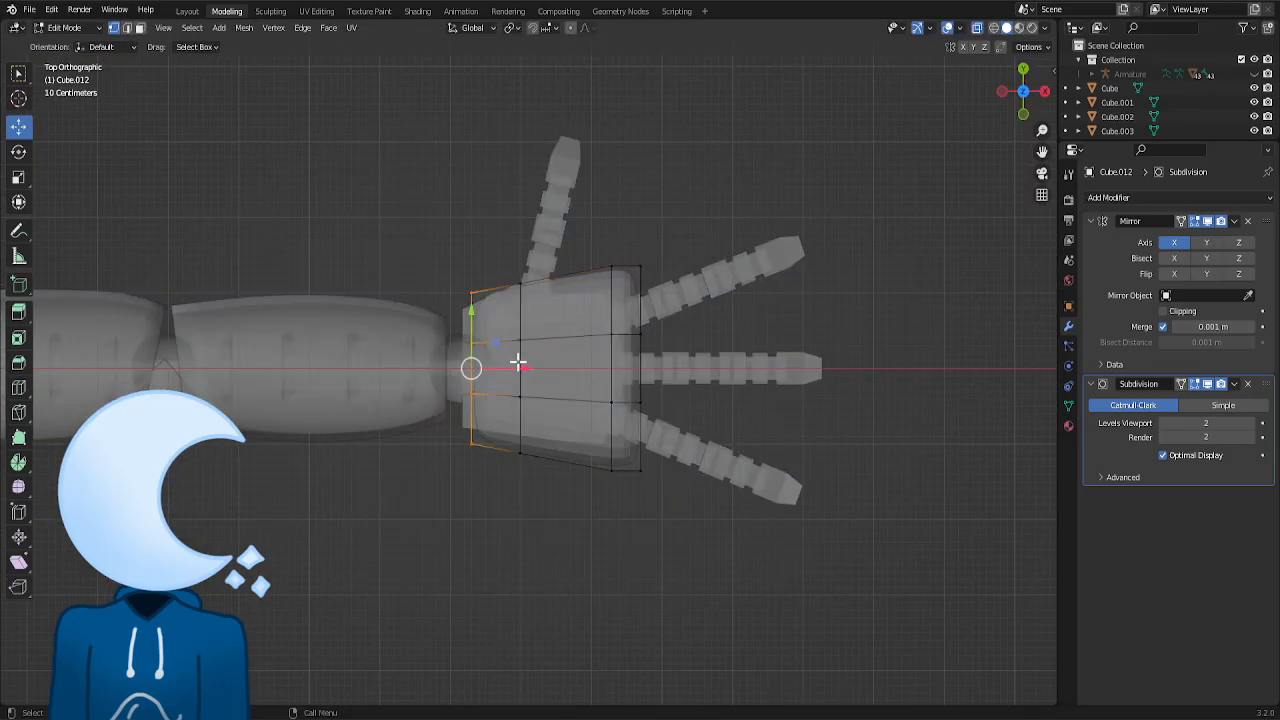
{"action": "left_click", "coordinate": [509, 312], "text": "alt"}
{"action": "key", "text": "s"}
{"action": "key", "text": "z"}
{"action": "key", "text": "s"}
{"action": "key", "text": "y"}
- Add a loop cut across the palm and slide it along X toward the thumb's finger-side edge
{"action": "left_click", "coordinate": [18, 387]}
{"action": "left_click", "coordinate": [571, 303]}
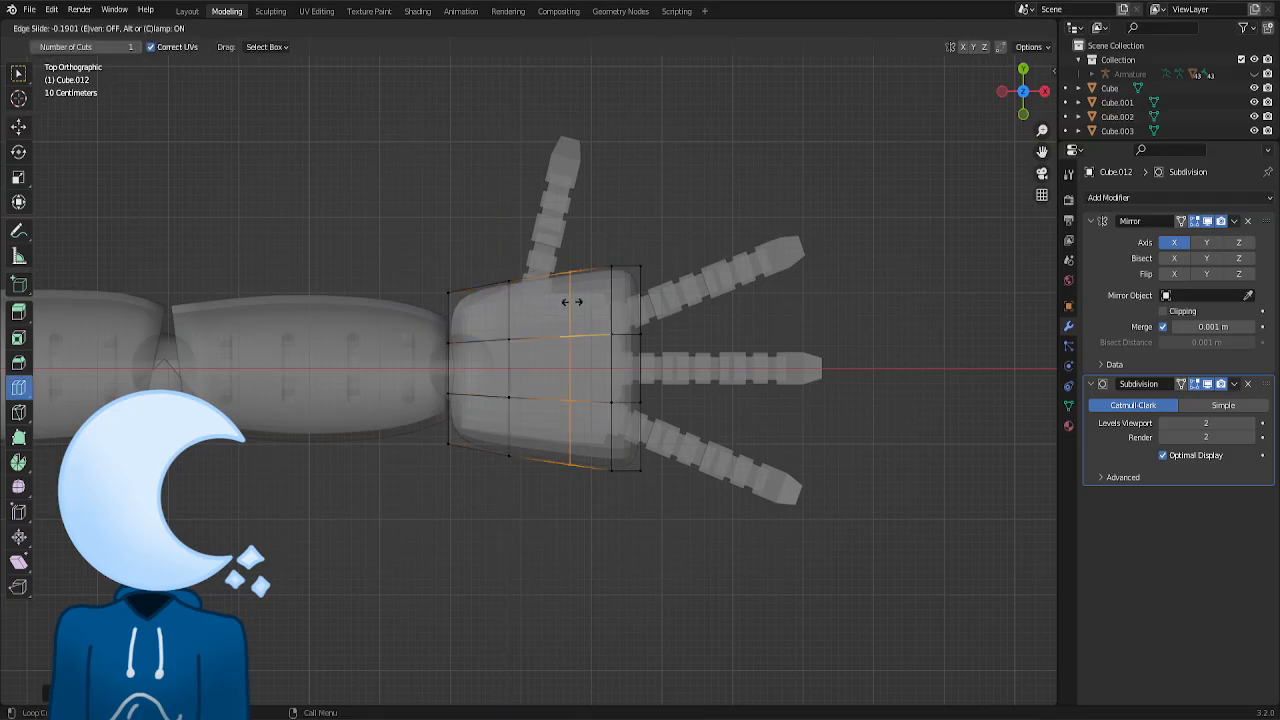
{"action": "left_click", "coordinate": [18, 127]}
{"action": "key", "text": "g"}
{"action": "key", "text": "x"}
{"action": "left_click", "coordinate": [606, 383]}
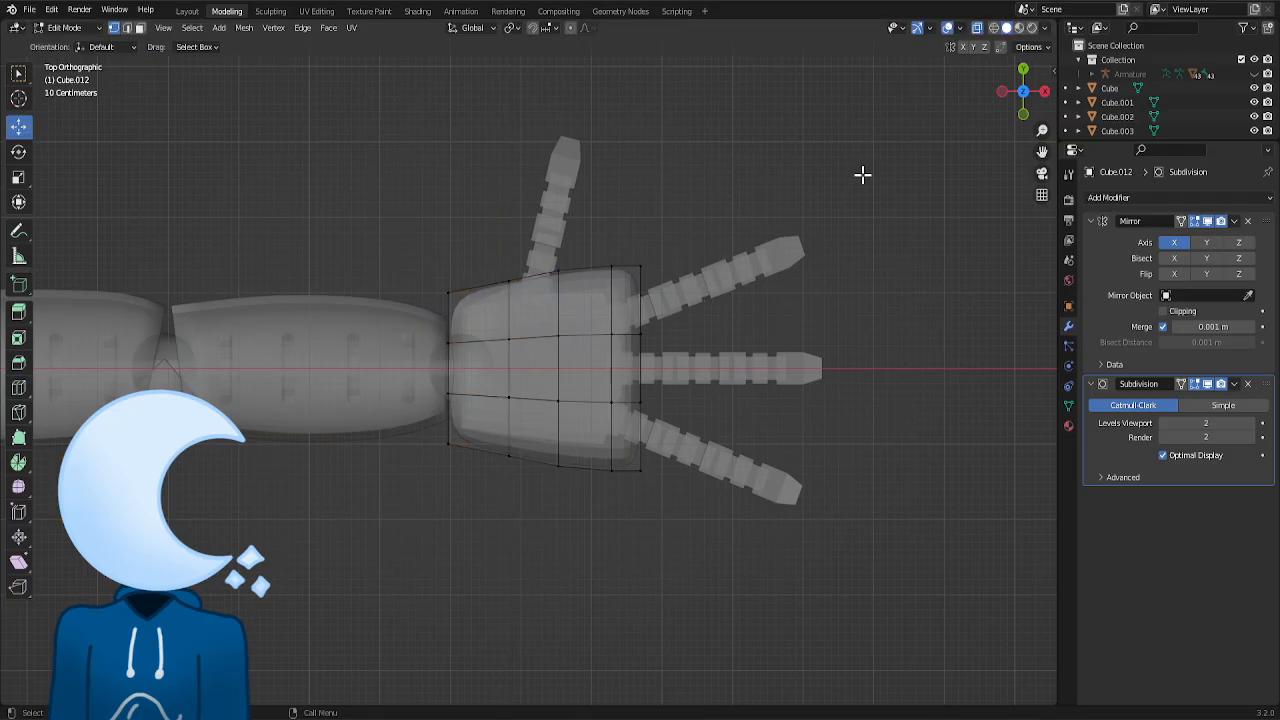
- Extrude the palm's side face at the thumb, rotating and moving it in the XY plane to align with the endoskeleton thumb
{"action": "left_click_drag", "start_coordinate": [1023, 90], "coordinate": [1007, 155]}
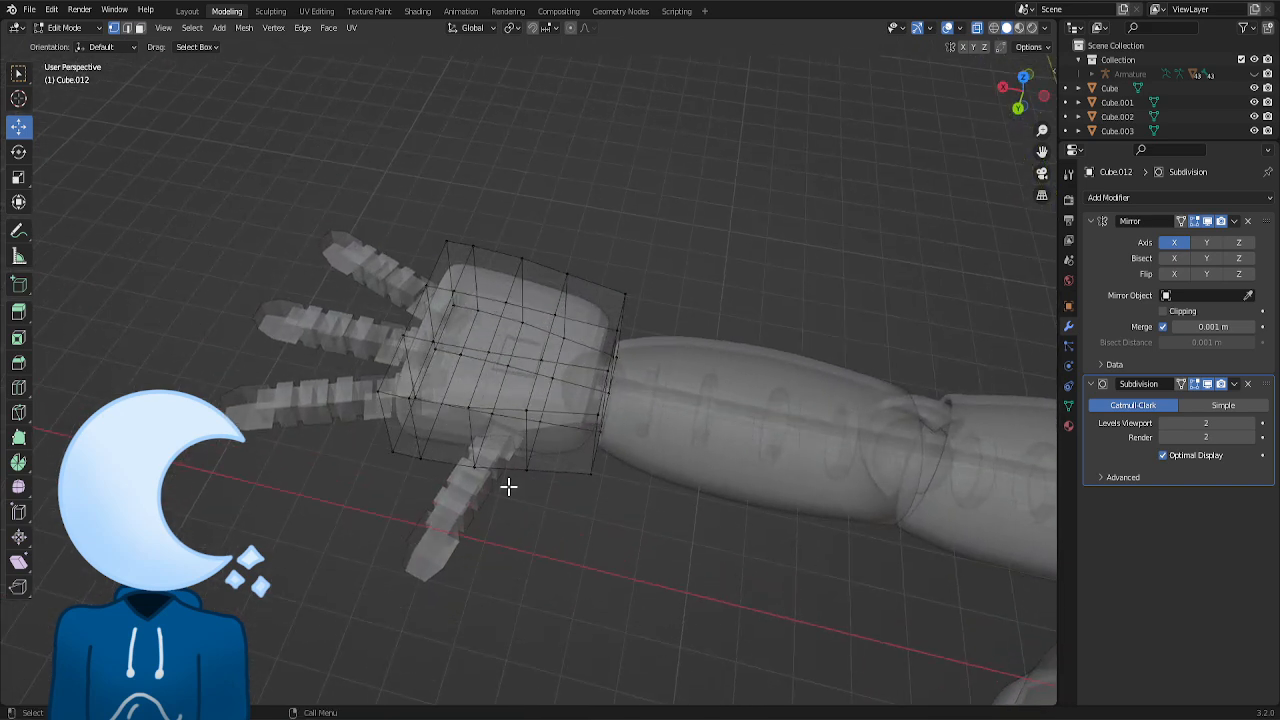
{"action": "left_click", "coordinate": [471, 468], "text": "shift"}
{"action": "left_click", "coordinate": [466, 407], "text": "shift"}
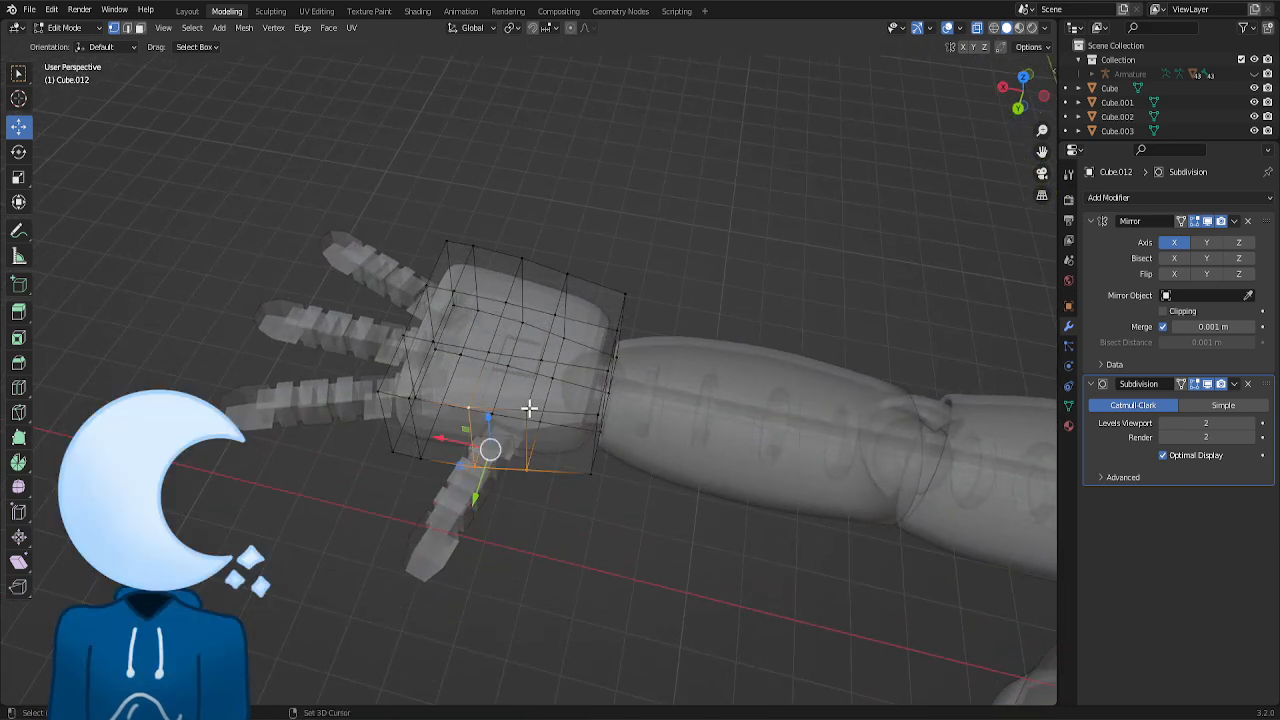
{"action": "left_click", "coordinate": [1023, 80]}
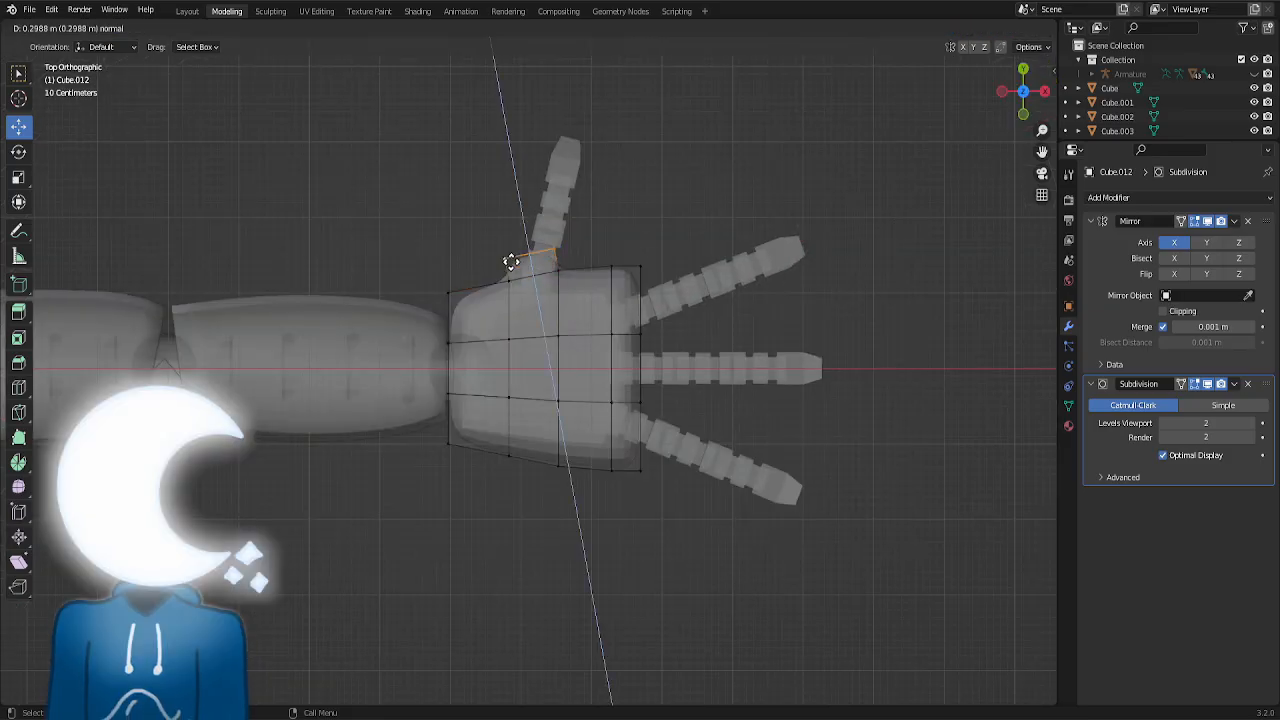
{"action": "key", "text": "r"}
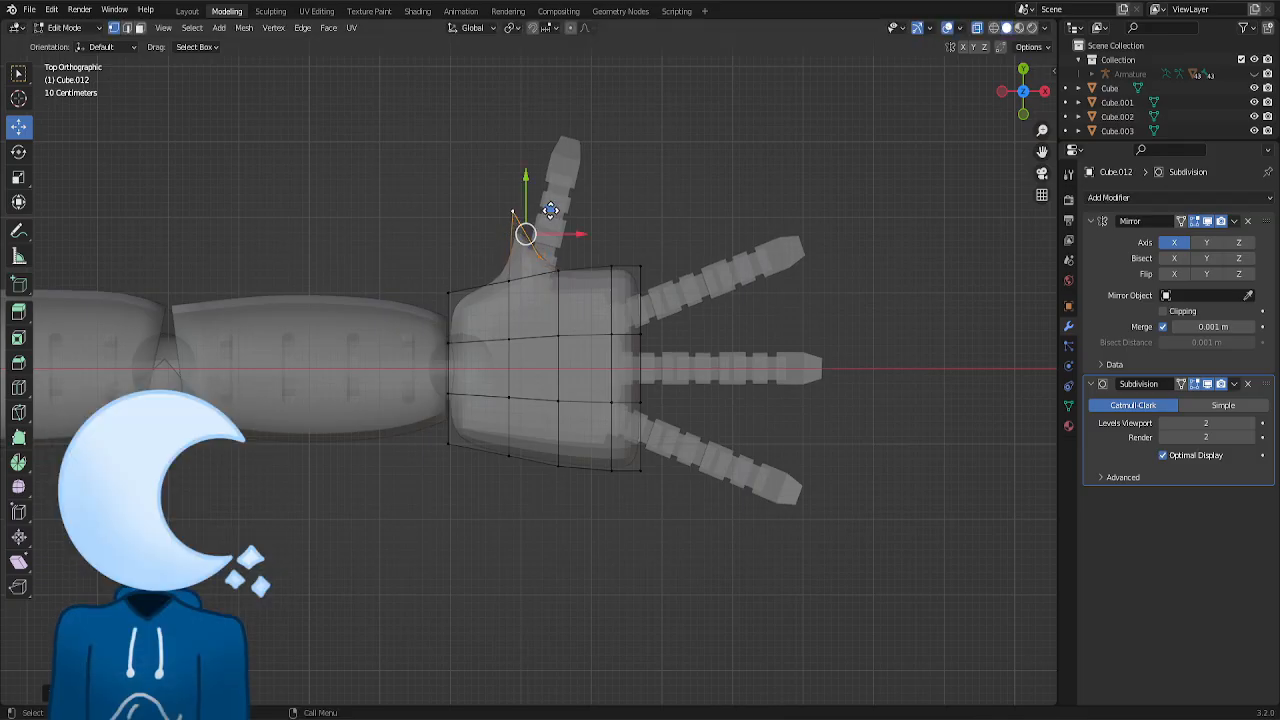
{"action": "key", "text": "g"}
{"action": "key", "text": "shift+z"}
{"action": "key", "text": "r"}
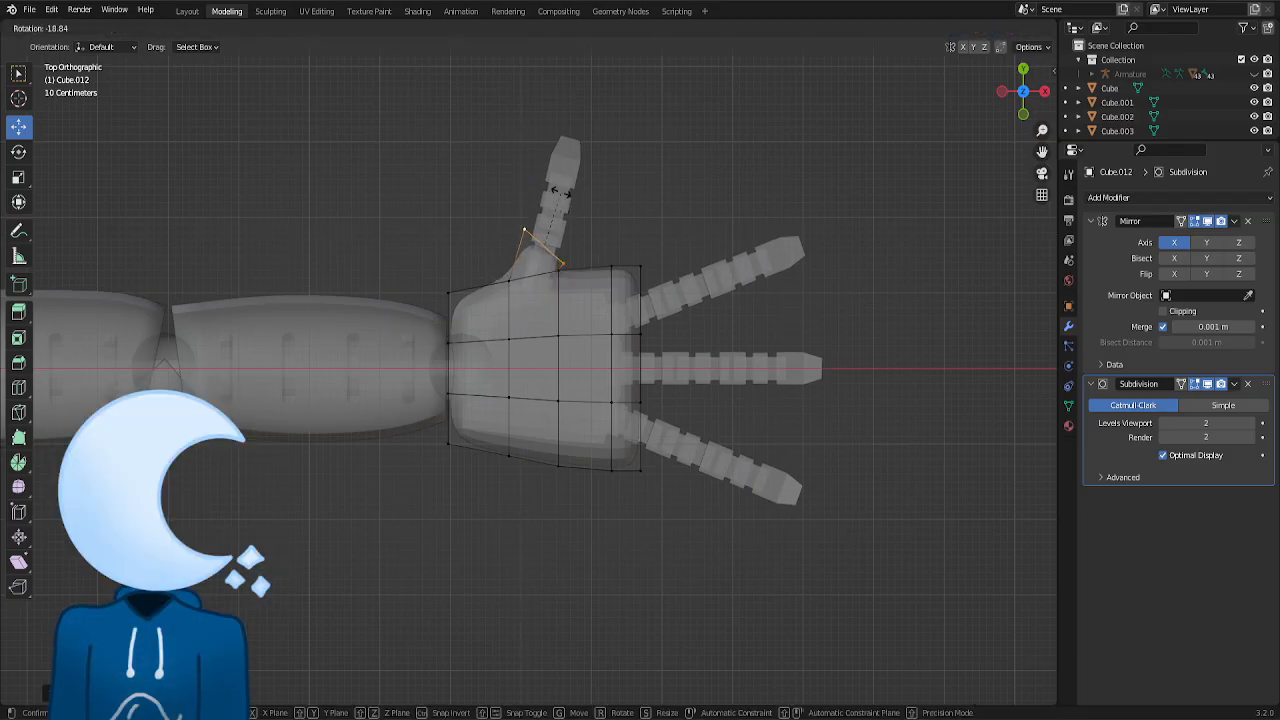
{"action": "key", "text": "g"}
{"action": "key", "text": "shift+z"}
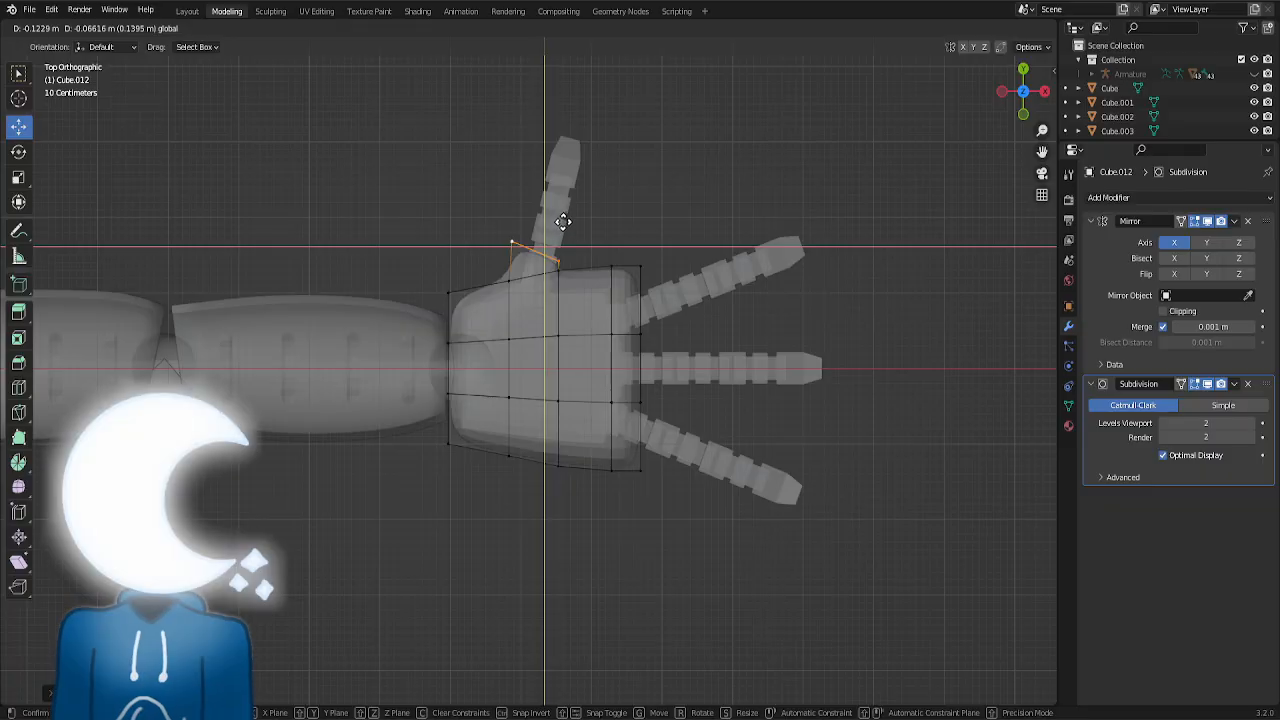
{"action": "left_click", "coordinate": [560, 223]}
- Extrude the thumb in two segments along the endoskeleton thumb until it covers the tip
{"action": "key", "text": "e"}
{"action": "left_click", "coordinate": [591, 172]}
{"action": "key", "text": "e"}
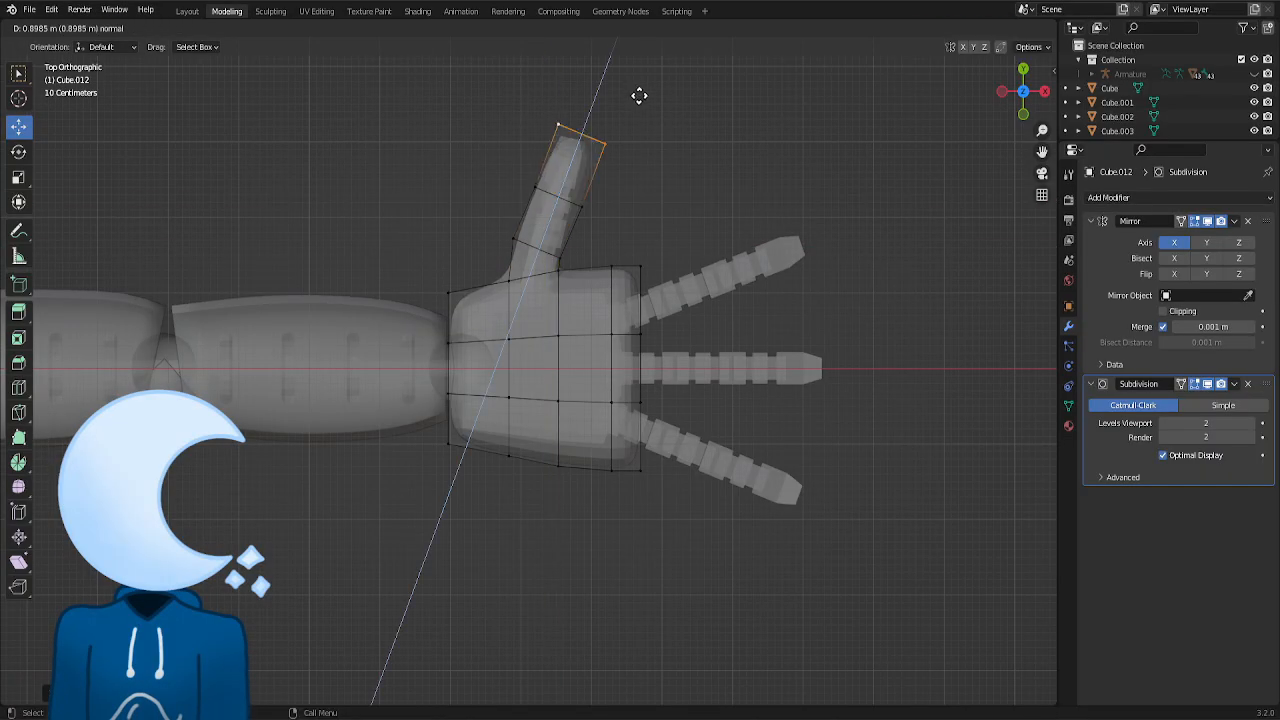
{"action": "left_click", "coordinate": [646, 163]}
- Extrude the palm's end face nearest the thumb along the index finger in rotated segments and enlarge the tip
{"action": "left_click_drag", "start_coordinate": [694, 260], "coordinate": [622, 350]}
{"action": "key", "text": "e"}
{"action": "key", "text": "r"}
{"action": "left_click_drag", "start_coordinate": [679, 284], "coordinate": [682, 275]}
{"action": "key", "text": "e"}
{"action": "left_click", "coordinate": [755, 252]}
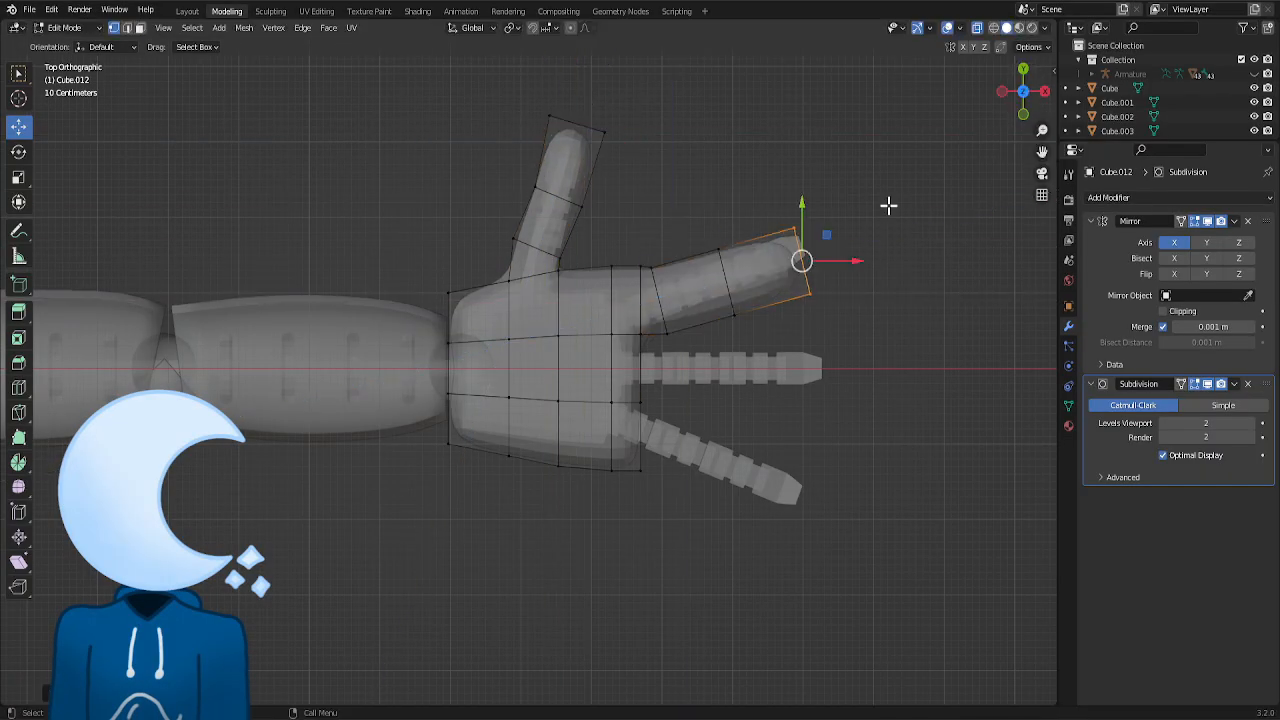
{"action": "key", "text": "s"}
{"action": "left_click", "coordinate": [846, 234]}
- Move the index finger's middle and base vertices in the XY plane to follow the endoskeleton finger
{"action": "left_click_drag", "start_coordinate": [793, 345], "coordinate": [694, 236]}
{"action": "key", "text": "g"}
{"action": "key", "text": "shift+z"}
{"action": "left_click", "coordinate": [743, 246]}
{"action": "left_click", "coordinate": [708, 389]}
{"action": "left_click_drag", "start_coordinate": [706, 368], "coordinate": [655, 315]}
{"action": "key", "text": "g"}
{"action": "key", "text": "shift+z"}
{"action": "left_click", "coordinate": [690, 338]}
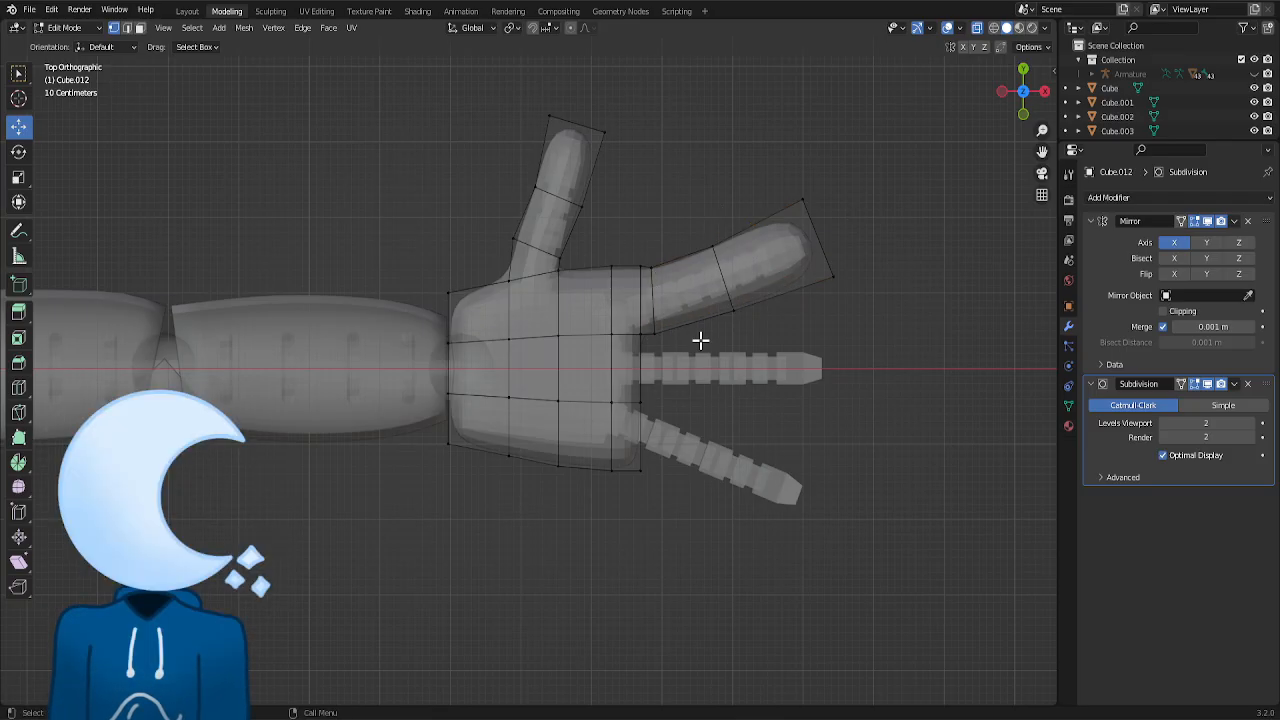
- Extrude the middle finger straight out from the palm's end until it covers the endoskeleton fingertip
{"action": "key", "text": "e"}
{"action": "left_click", "coordinate": [934, 429]}
{"action": "left_click", "coordinate": [642, 498]}
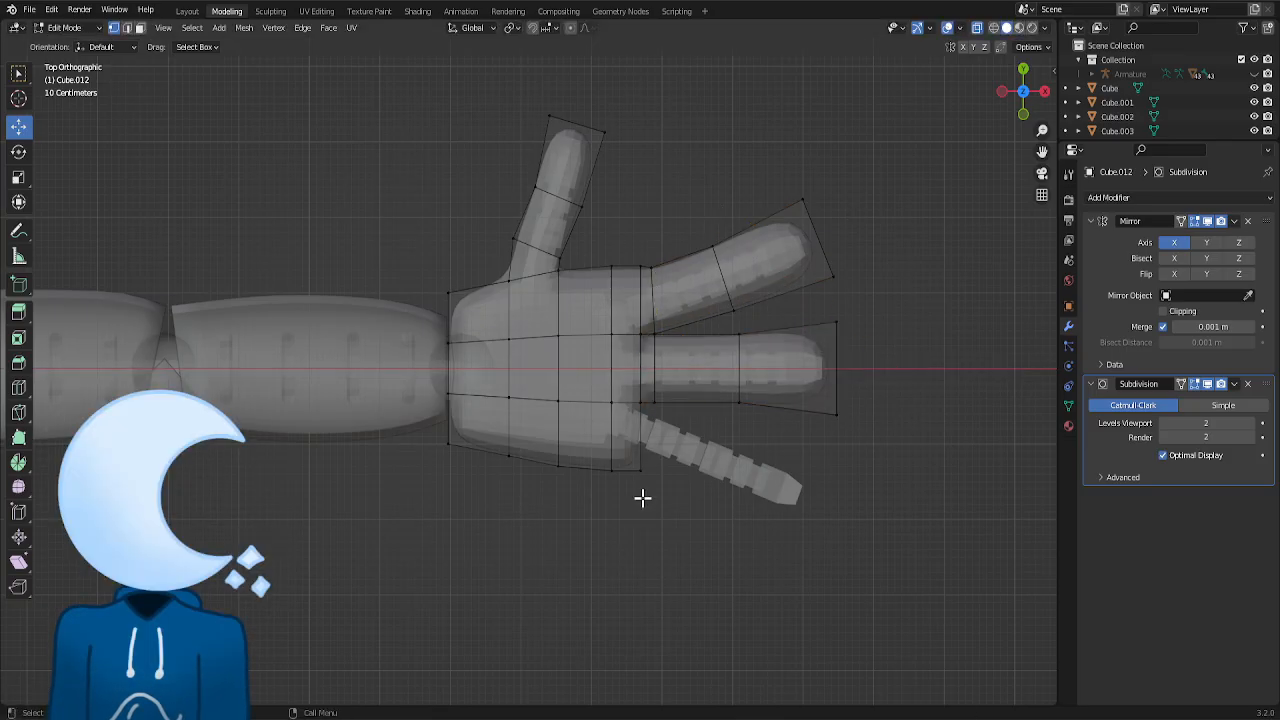
- Extrude the outer finger from the palm in segments, rotating and moving them in the XY plane along the endoskeleton finger
{"action": "left_click", "coordinate": [676, 436]}
{"action": "key", "text": "r"}
{"action": "left_click", "coordinate": [714, 432]}
{"action": "key", "text": "e"}
{"action": "left_click", "coordinate": [740, 433]}
{"action": "key", "text": "r"}
{"action": "left_click", "coordinate": [745, 431]}
{"action": "key", "text": "g"}
{"action": "key", "text": "shift+z"}
{"action": "left_click", "coordinate": [848, 444]}
{"action": "scroll", "coordinate": [811, 137], "scroll_direction": "down", "scroll_amount": 1}
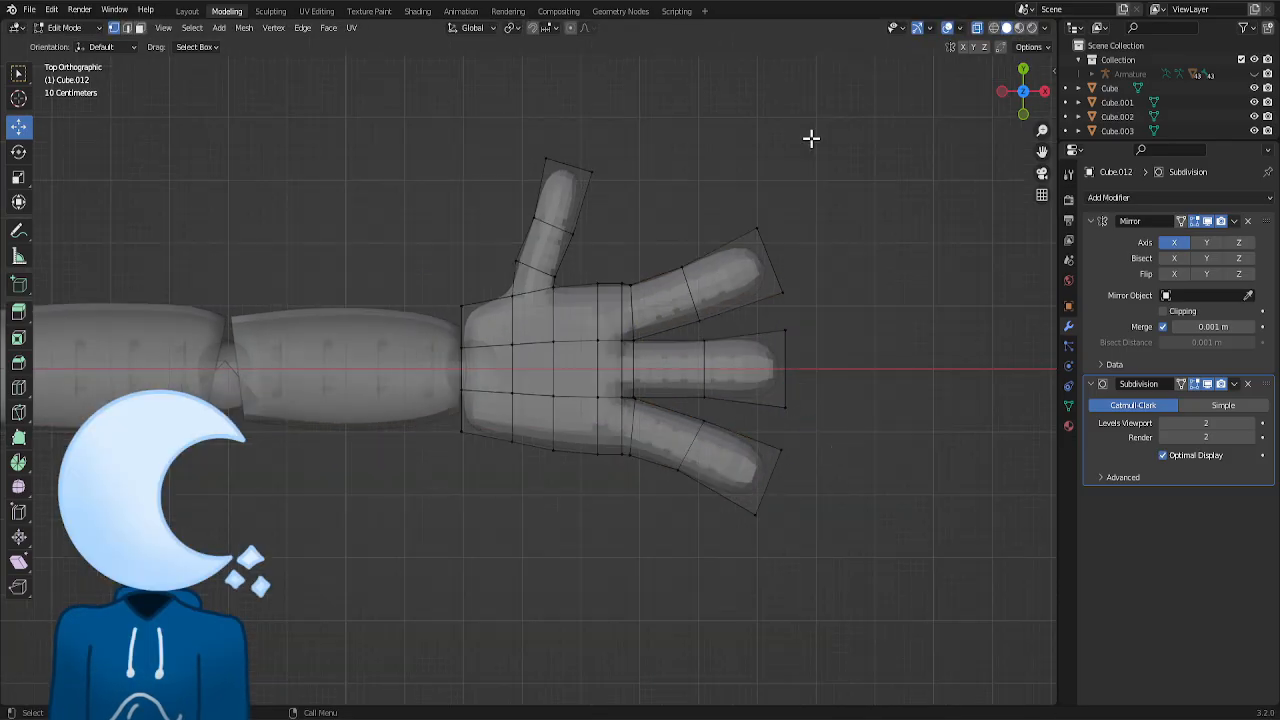
{"action": "left_click", "coordinate": [187, 12]}
{"action": "left_click_drag", "start_coordinate": [1025, 94], "coordinate": [1080, 92]}
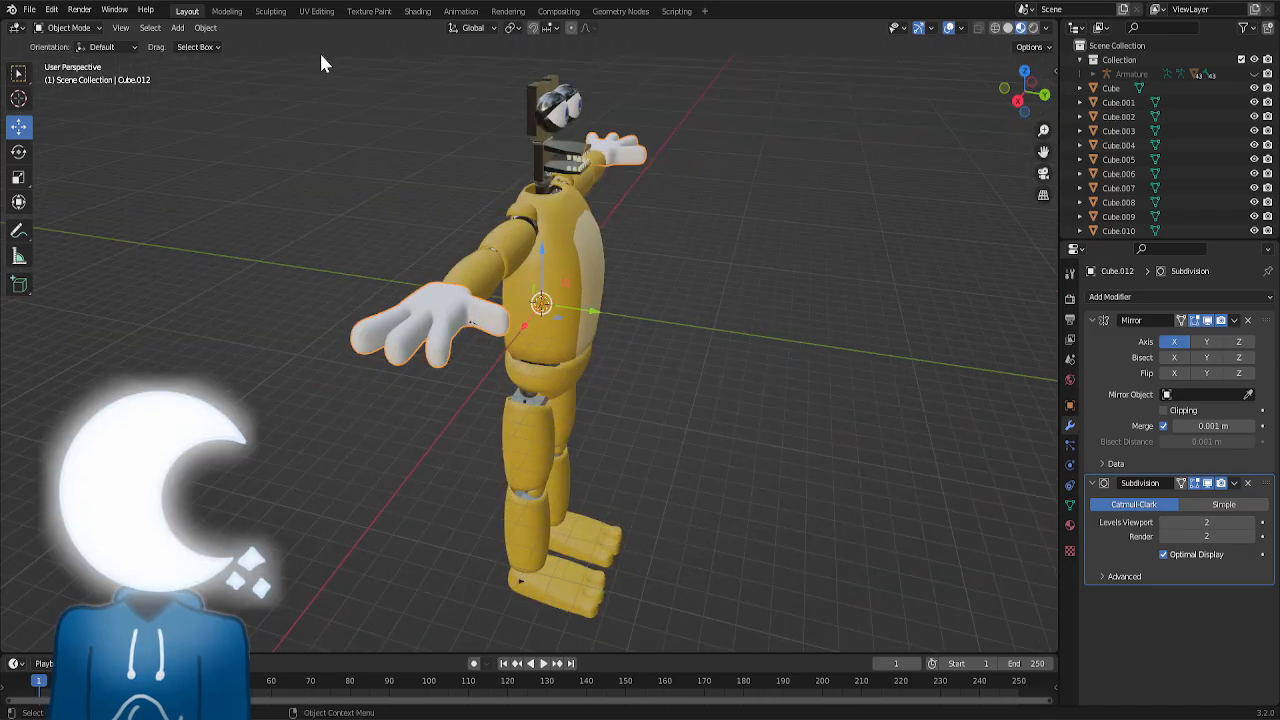
{"action": "left_click", "coordinate": [226, 11]}
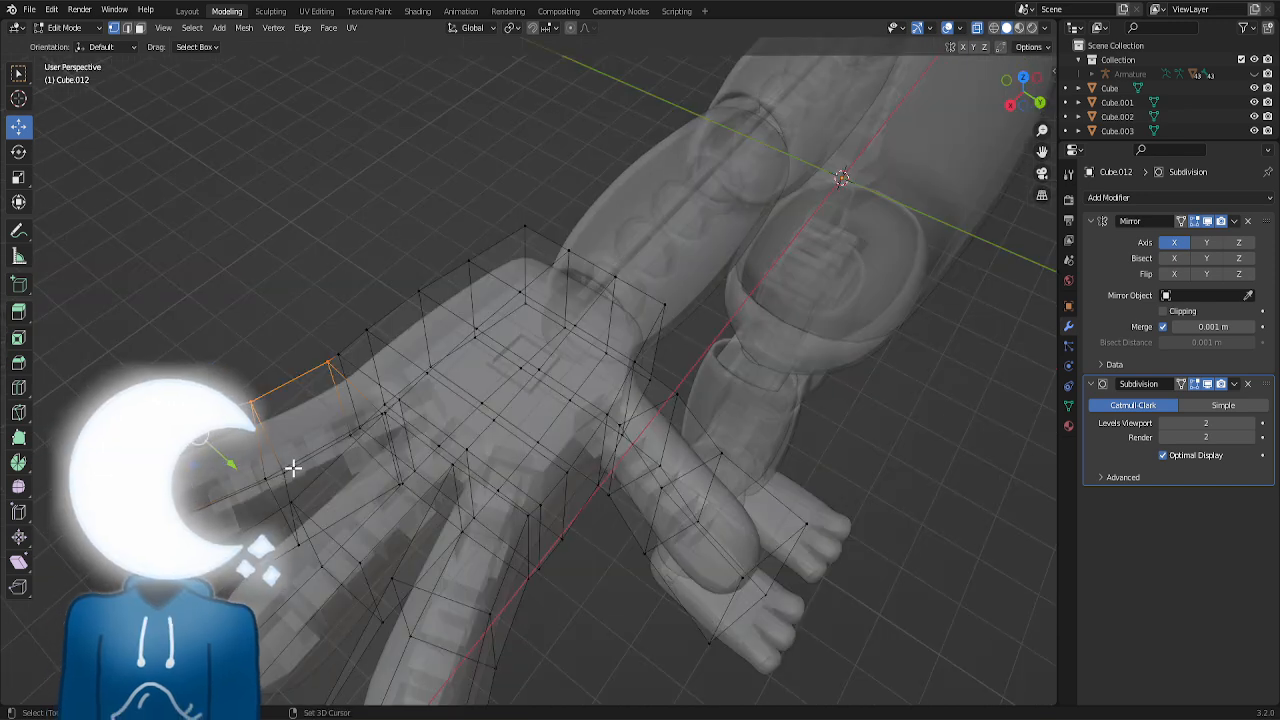
- Select the upper faces of the three fingers and the thumb on the hand cage
{"action": "left_click", "coordinate": [385, 408], "text": "shift"}
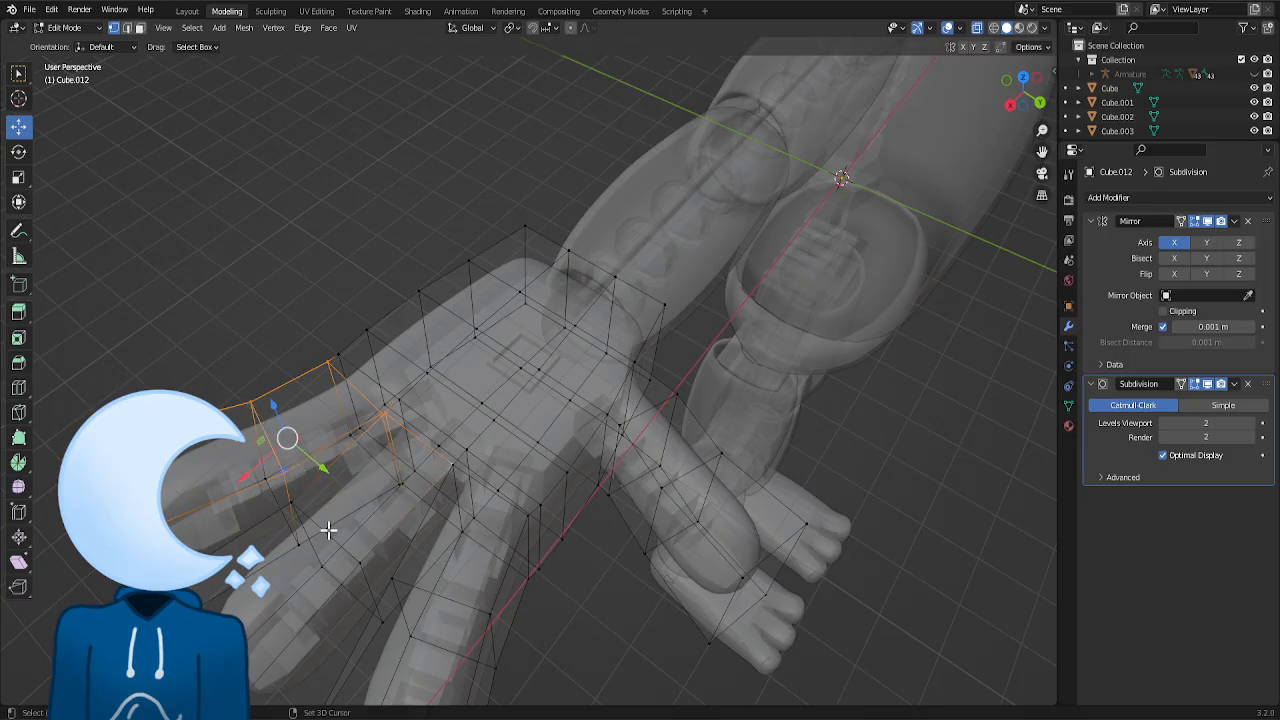
{"action": "left_click", "coordinate": [360, 563], "text": "shift"}
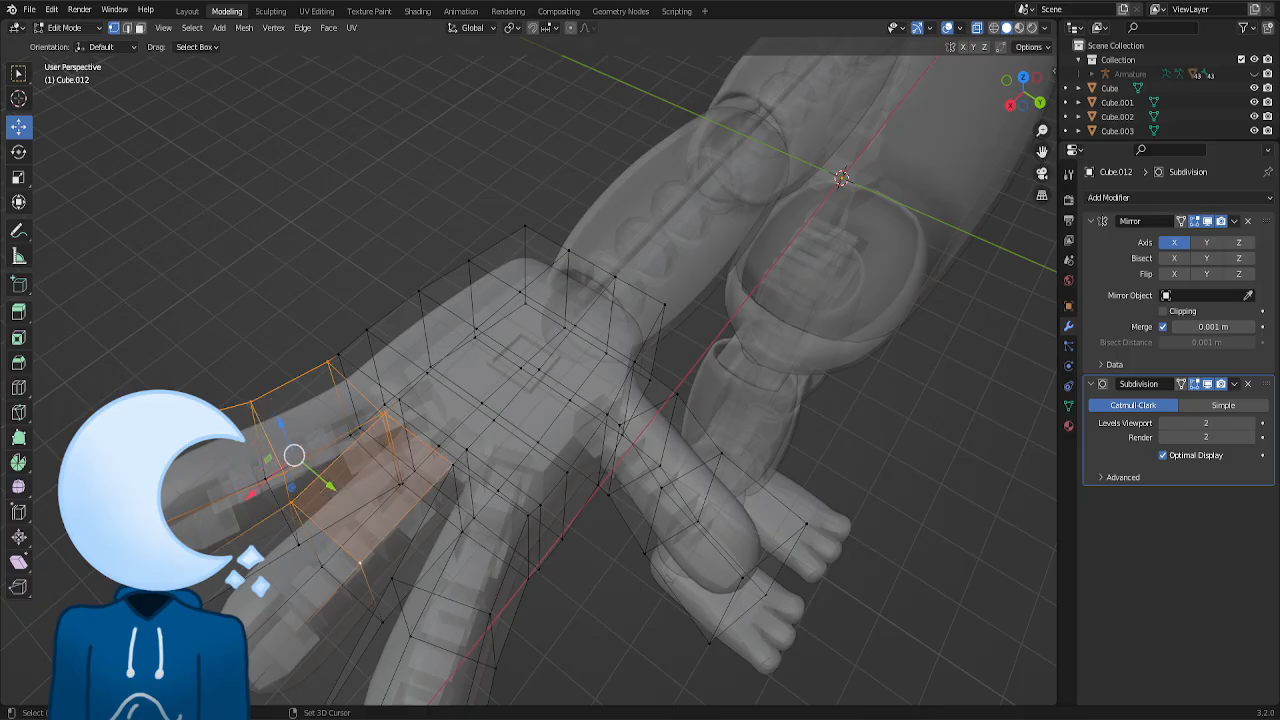
{"action": "scroll", "coordinate": [324, 612], "scroll_direction": "down", "scroll_amount": 1}
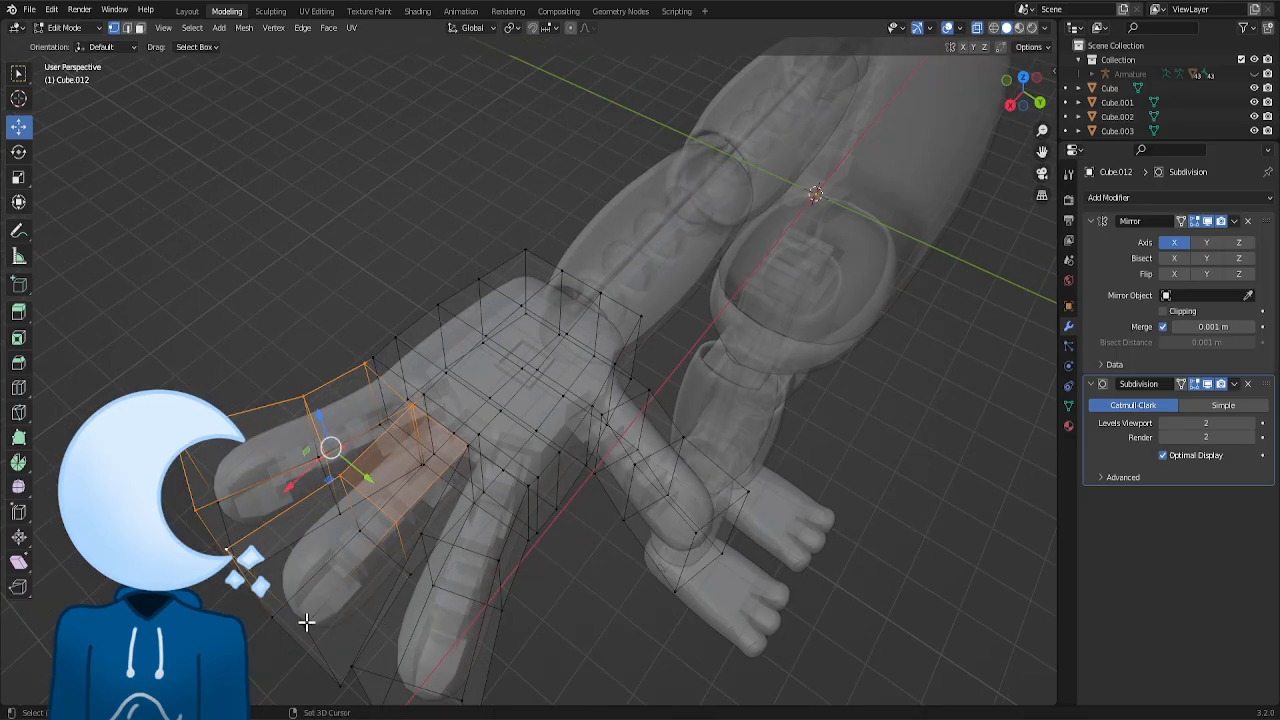
{"action": "left_click", "coordinate": [305, 623], "text": "shift"}
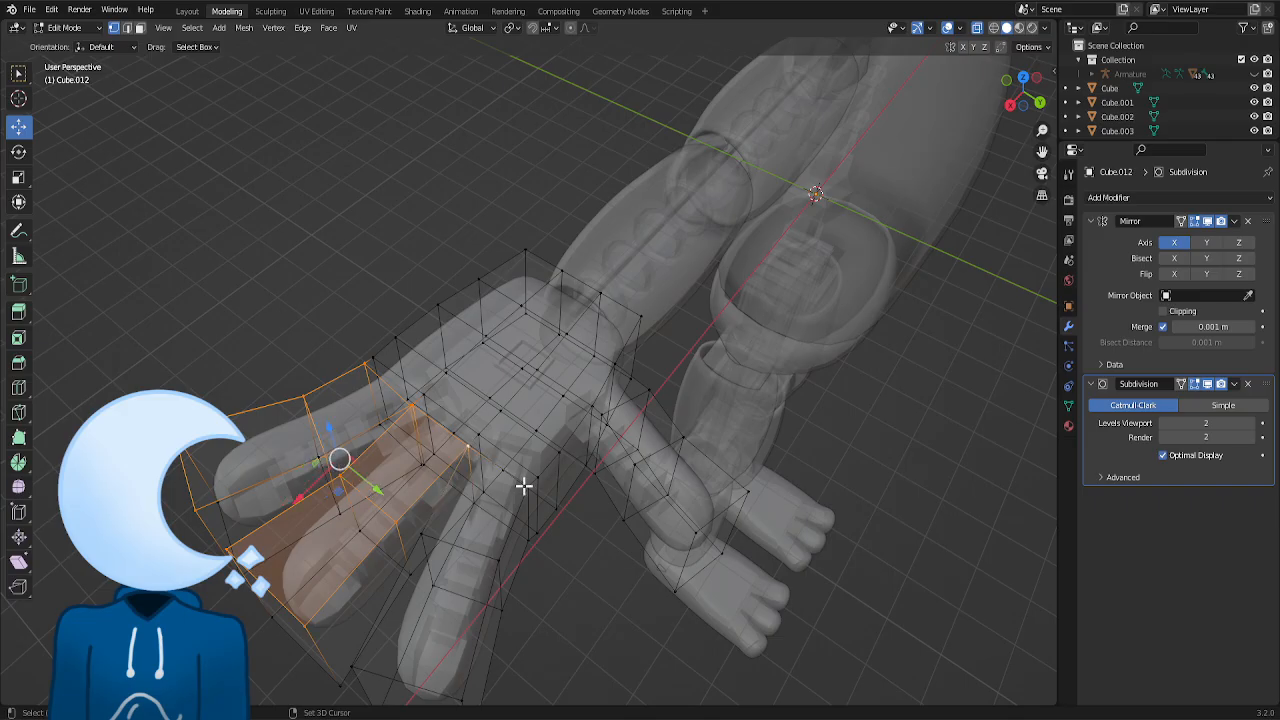
{"action": "left_click", "coordinate": [424, 534], "text": "shift"}
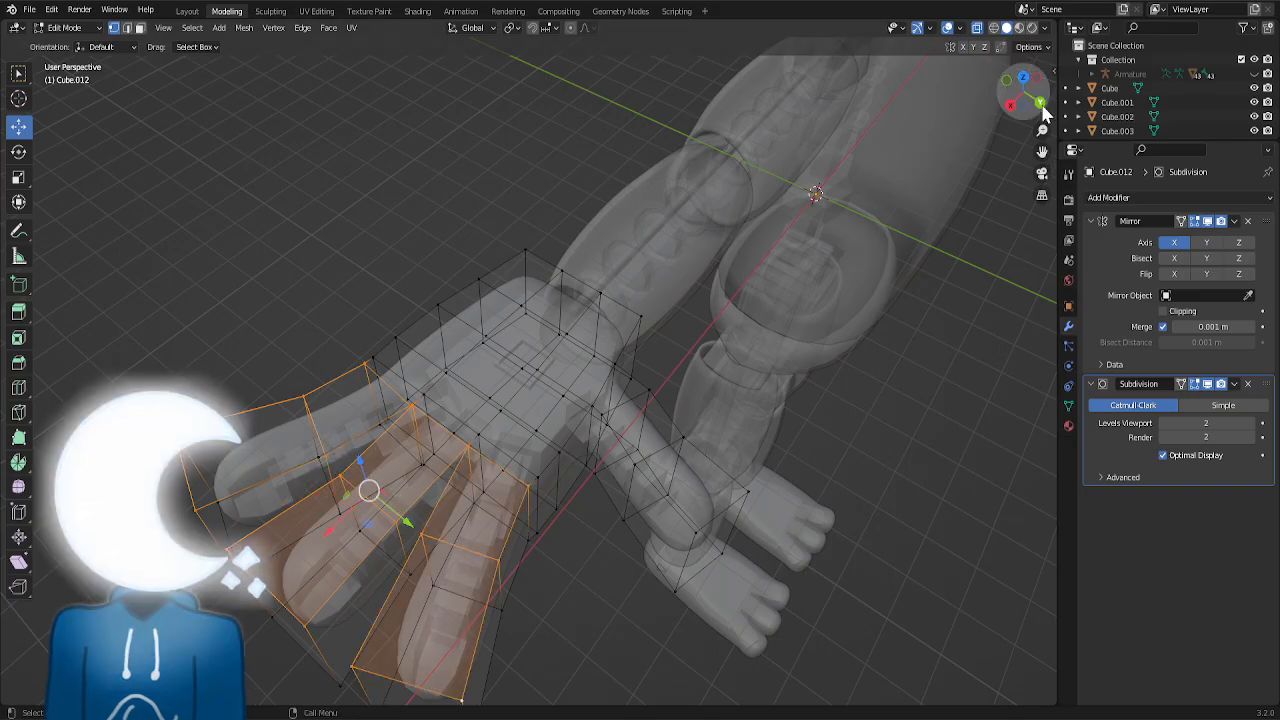
{"action": "left_click_drag", "start_coordinate": [1022, 90], "coordinate": [1000, 140]}
{"action": "key", "text": "3"}
{"action": "left_click", "coordinate": [563, 514]}
{"action": "key", "text": "alt+z"}
{"action": "left_click", "coordinate": [556, 600], "text": "shift"}
{"action": "left_click", "coordinate": [583, 440], "text": "shift"}
{"action": "left_click", "coordinate": [606, 520], "text": "shift"}
{"action": "left_click_drag", "start_coordinate": [1022, 92], "coordinate": [1010, 30]}
- Add the underside faces of the thumb and fingers to the selection and flatten them along Z in back view
{"action": "left_click", "coordinate": [614, 294], "text": "shift"}
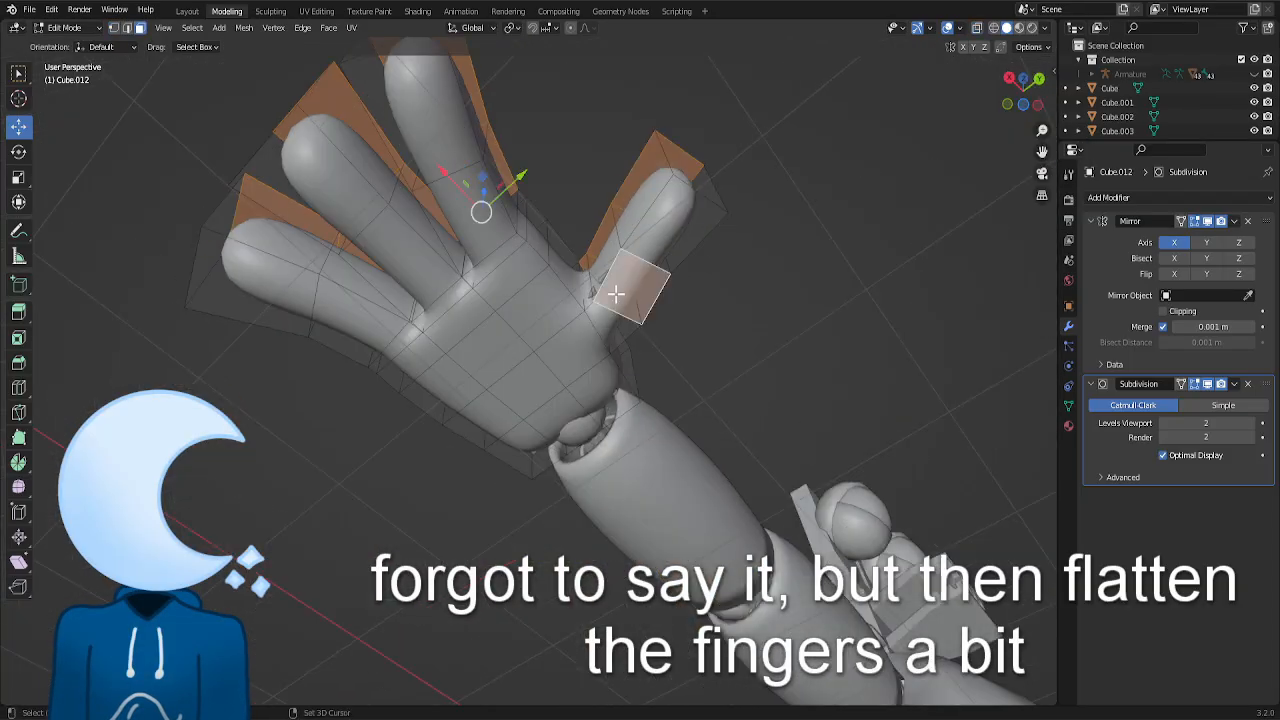
{"action": "left_click", "coordinate": [662, 222], "text": "shift"}
{"action": "left_click", "coordinate": [478, 225], "text": "shift"}
{"action": "left_click", "coordinate": [318, 160], "text": "shift"}
{"action": "left_click", "coordinate": [1039, 78]}
{"action": "key", "text": "s"}
{"action": "key", "text": "z"}
{"action": "left_click", "coordinate": [405, 236]}
{"action": "left_click", "coordinate": [480, 200]}
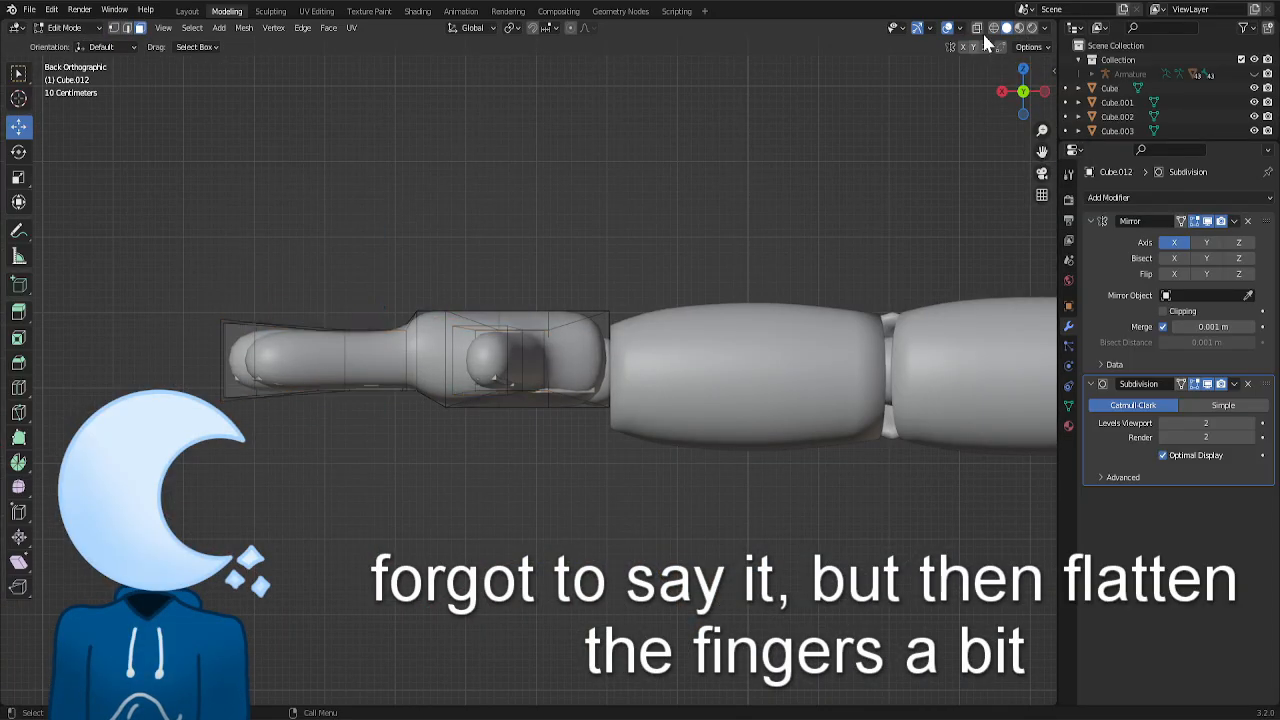
- Select the whole hand mesh, move it along Z to fit the endoskeleton hand, and turn off X-ray
{"action": "left_click", "coordinate": [978, 28]}
{"action": "left_click", "coordinate": [710, 333]}
{"action": "left_click_drag", "start_coordinate": [1022, 91], "coordinate": [1000, 110]}
{"action": "key", "text": "g"}
{"action": "key", "text": "z"}
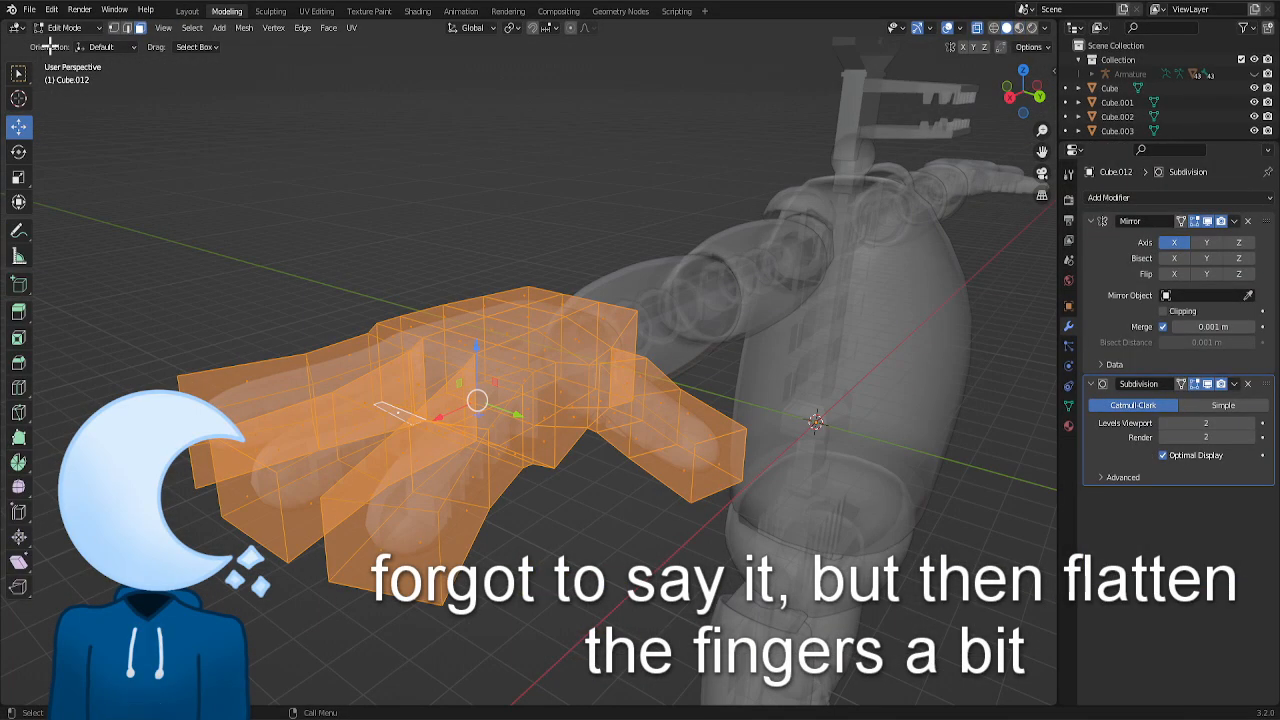
{"action": "left_click", "coordinate": [476, 355]}
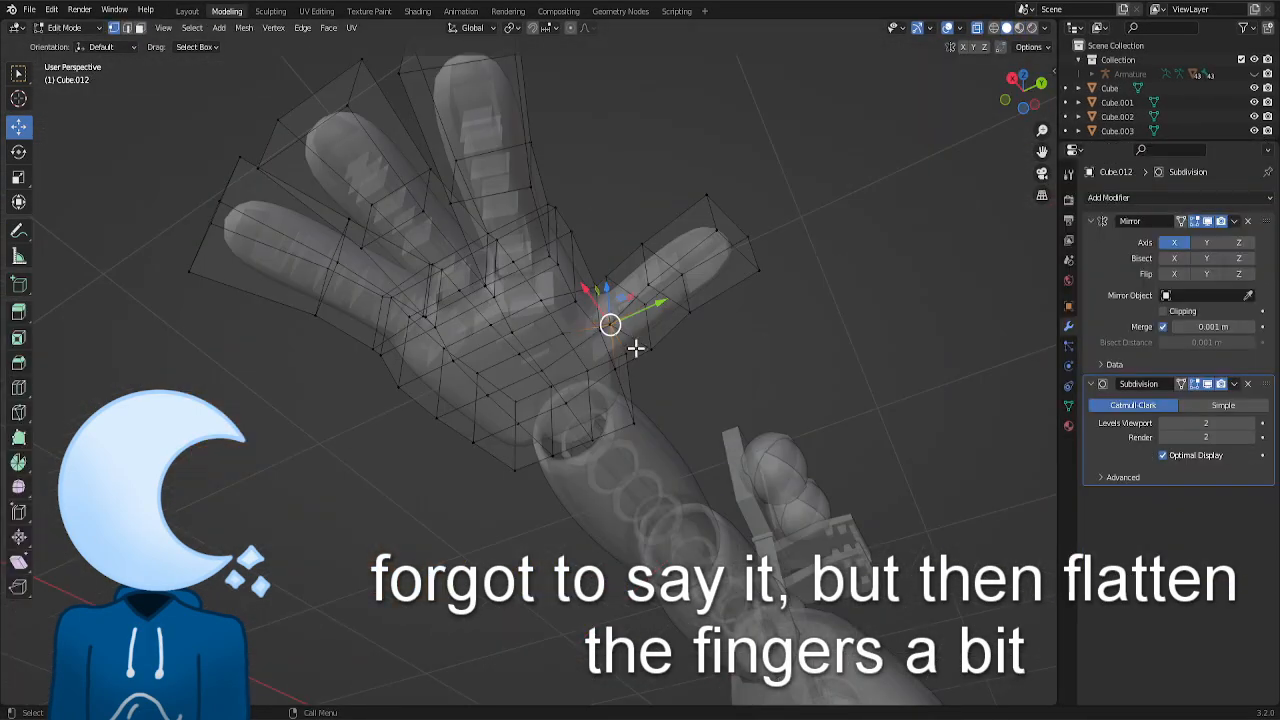
{"action": "left_click", "coordinate": [977, 28]}
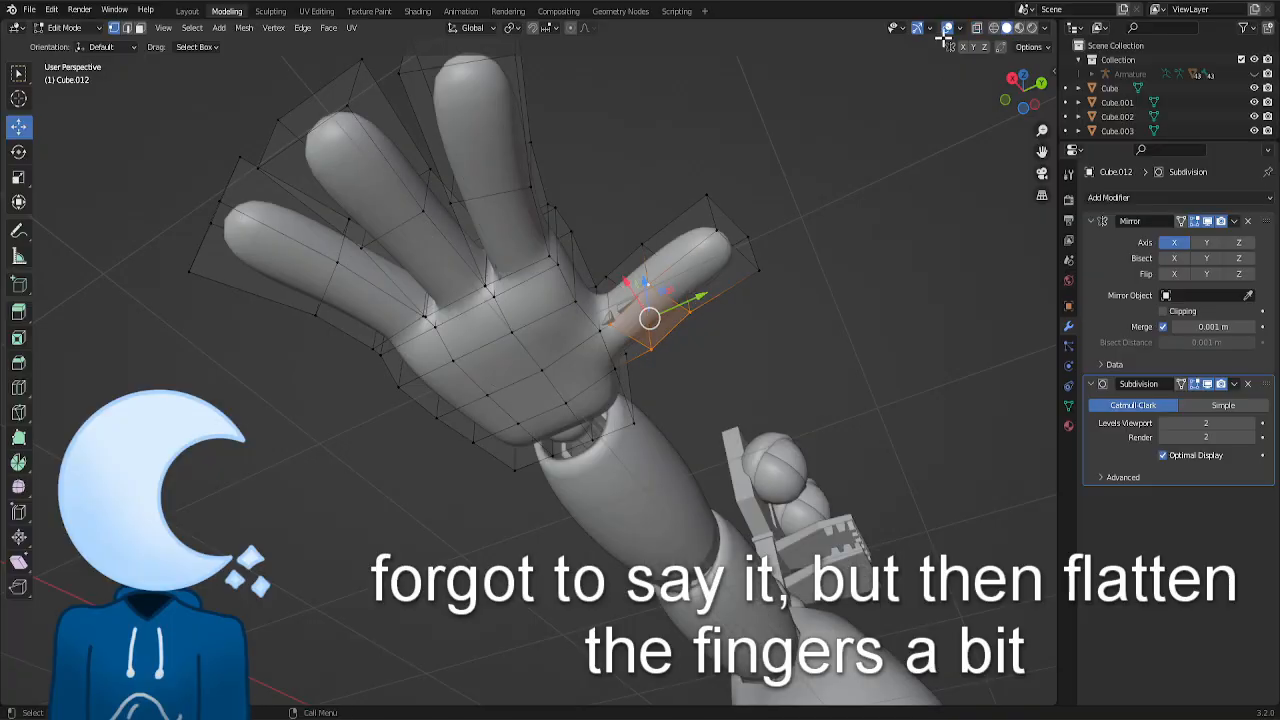
{"action": "middle_click_drag", "start_coordinate": [560, 420], "coordinate": [605, 475]}
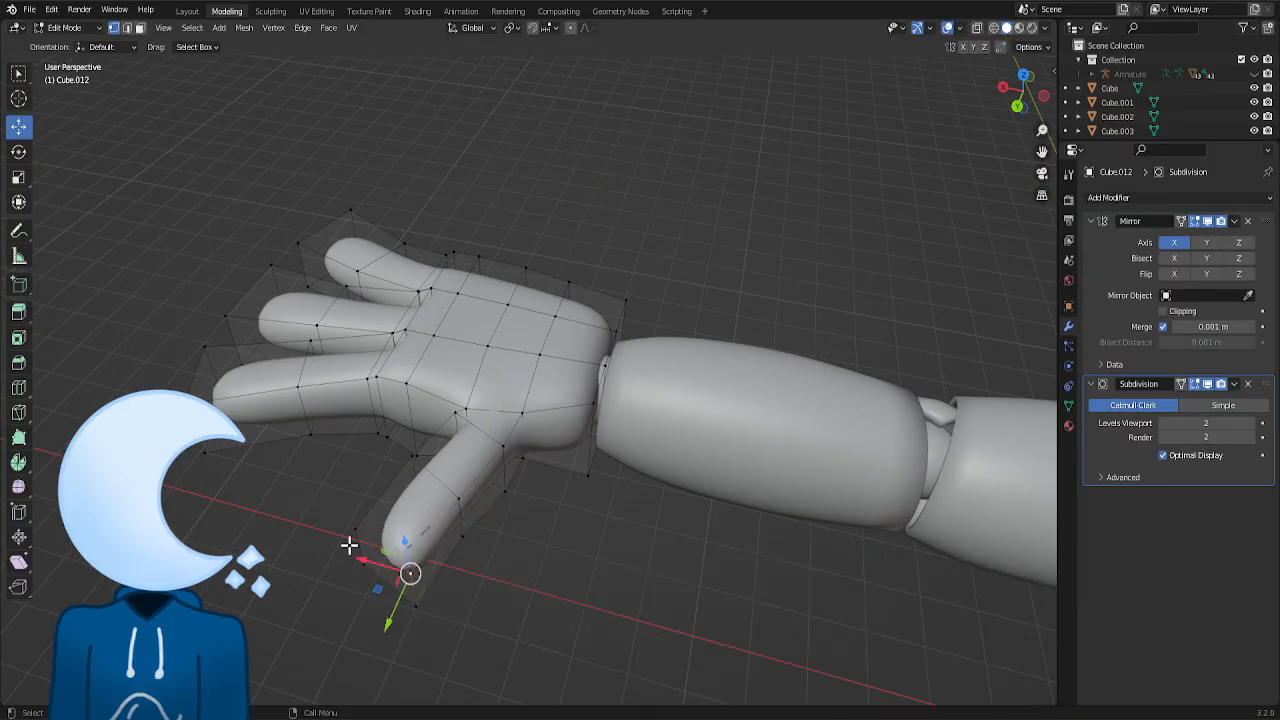
- Reposition the end face of the hand's thumb and shift the vertex at the thumb's base in the XY plane
{"action": "key", "text": "g"}
{"action": "left_click", "coordinate": [472, 621]}
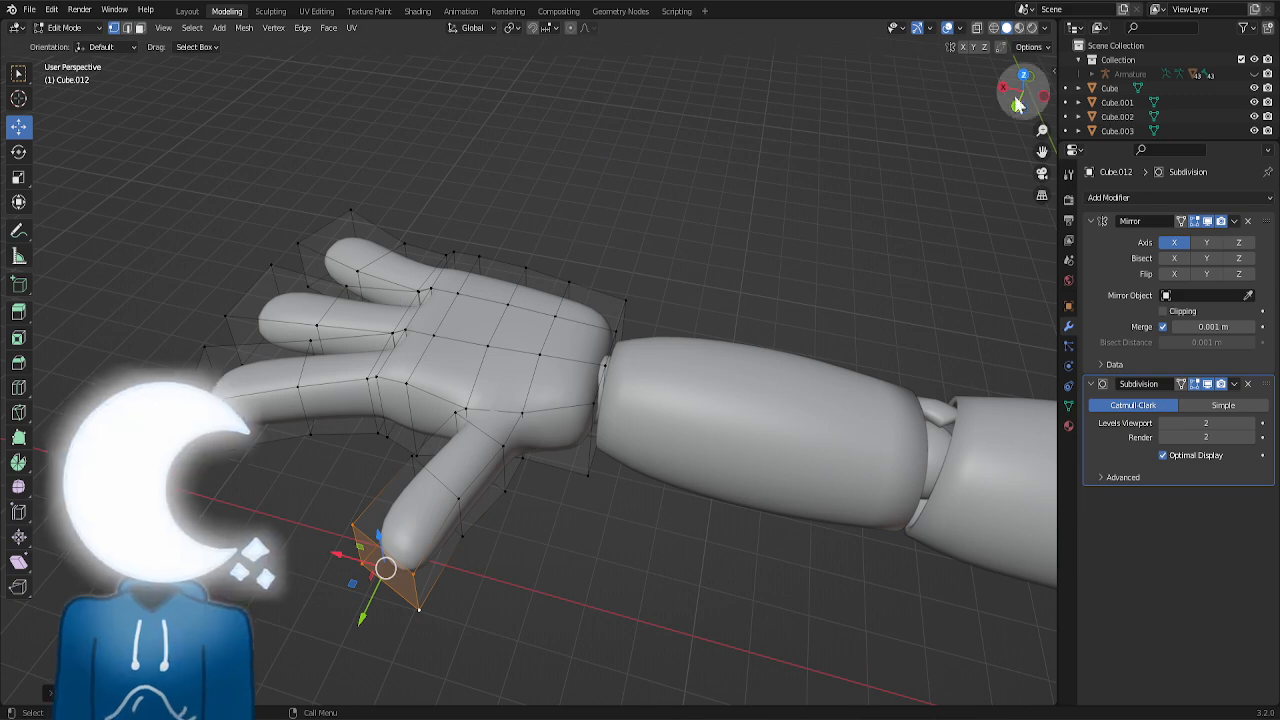
{"action": "middle_click_drag", "start_coordinate": [731, 204], "coordinate": [620, 255]}
{"action": "middle_click_drag", "start_coordinate": [755, 524], "coordinate": [770, 238]}
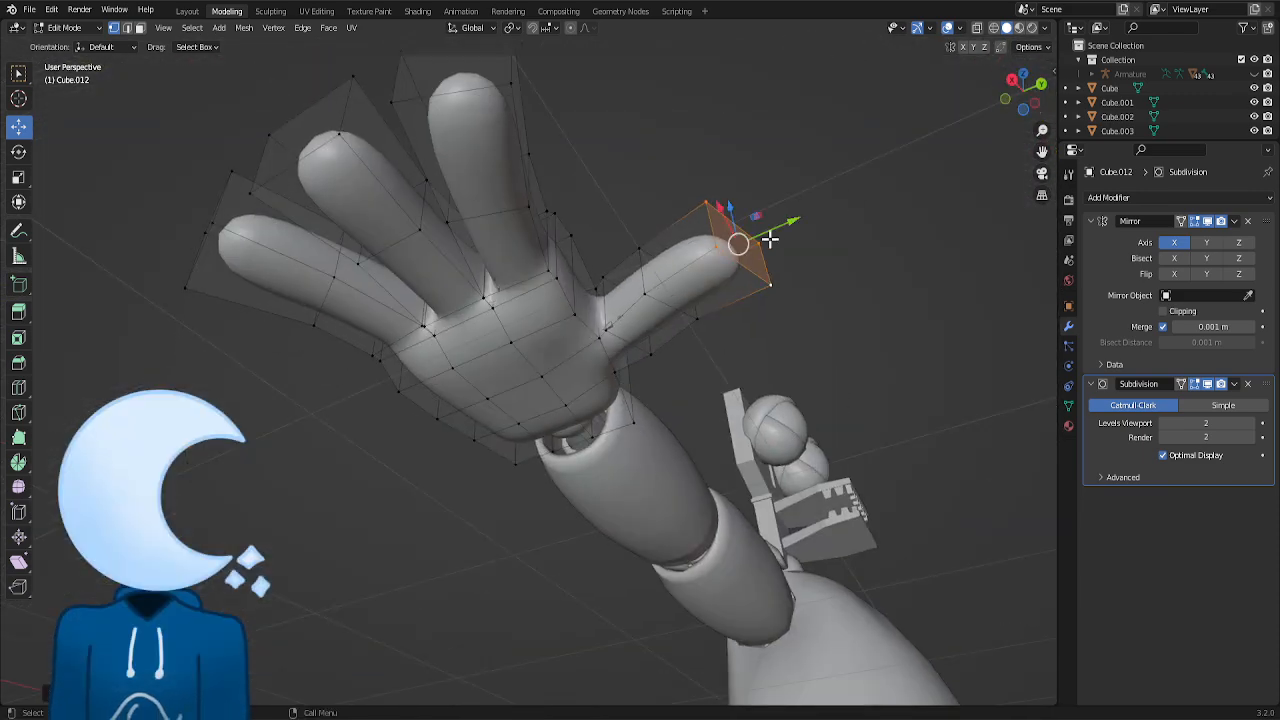
{"action": "left_click", "coordinate": [606, 336]}
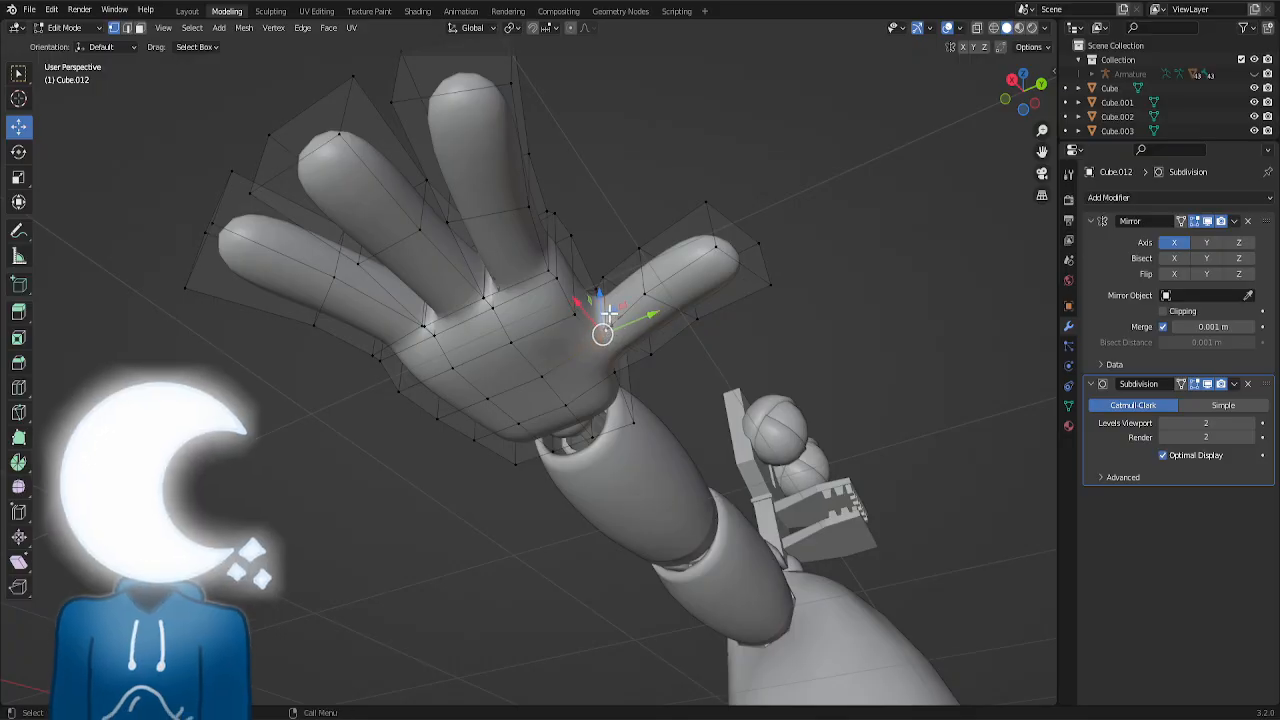
{"action": "key", "text": "g"}
{"action": "key", "text": "shift+z"}
{"action": "left_click", "coordinate": [607, 306]}
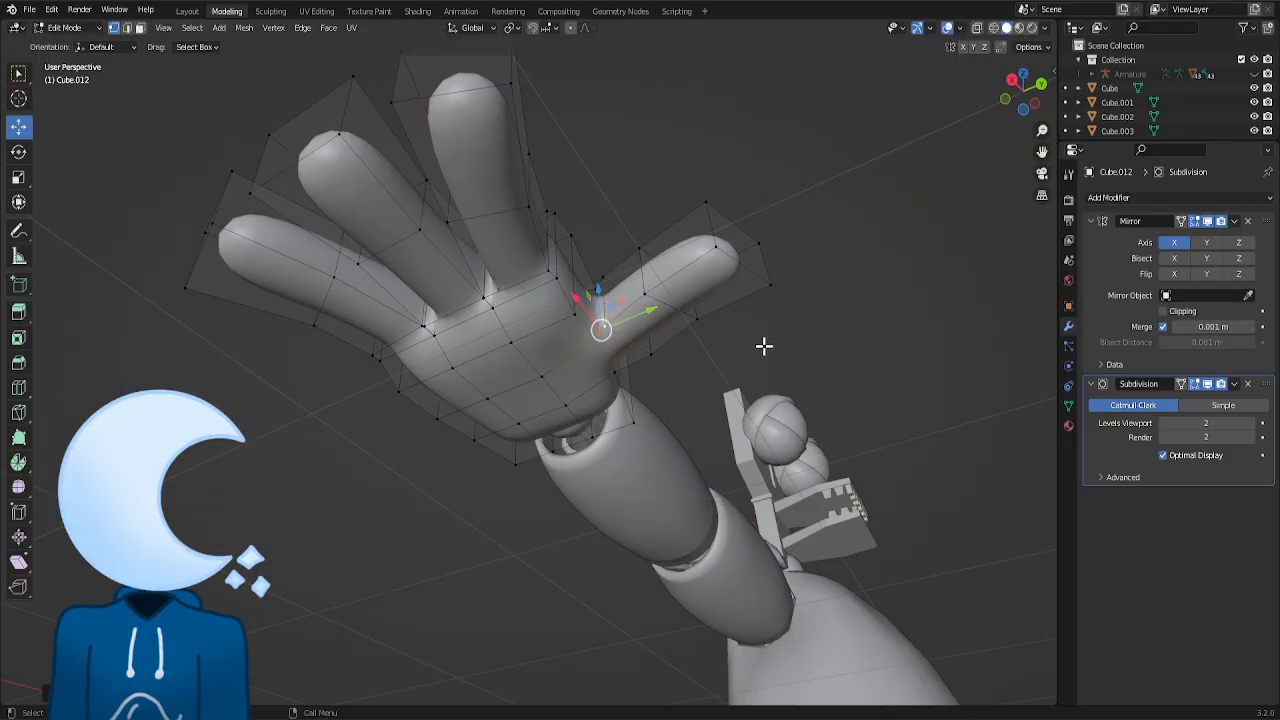
- Switch to the Layout workspace and apply the hands' Mirror and Subdivision modifiers
{"action": "left_click_drag", "start_coordinate": [1010, 88], "coordinate": [993, 153]}
{"action": "left_click", "coordinate": [188, 12]}
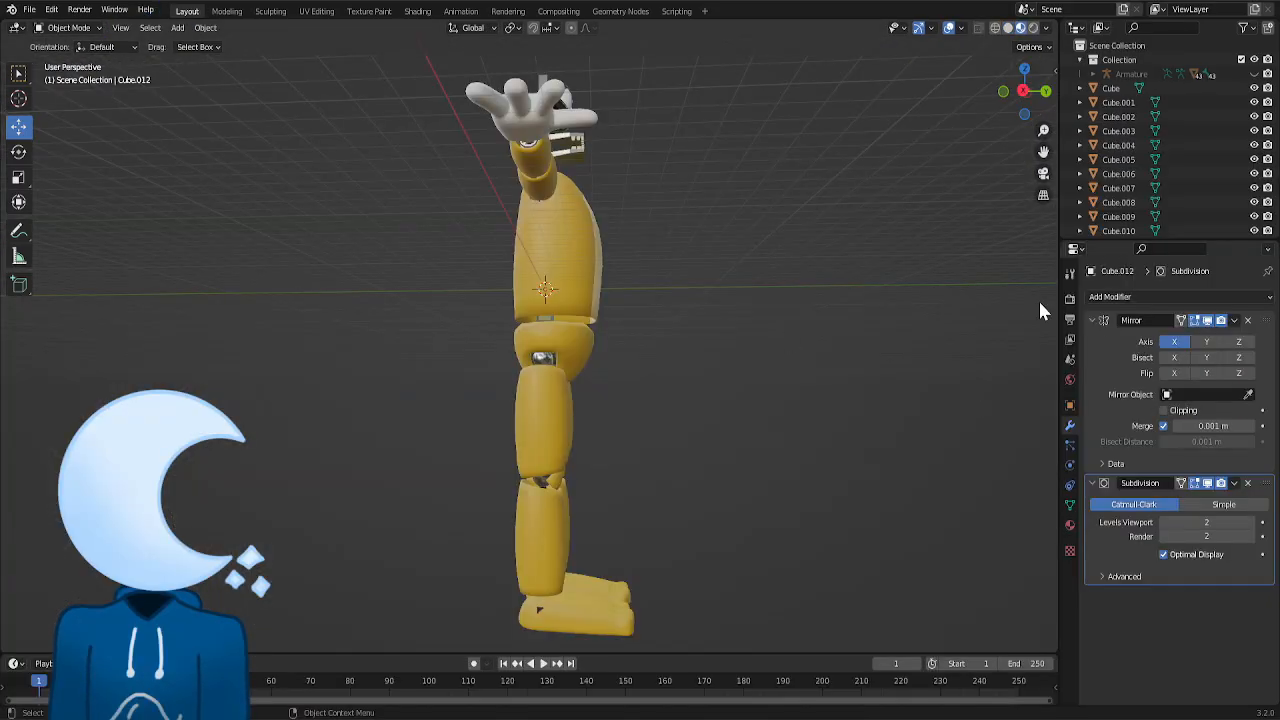
{"action": "left_click", "coordinate": [1234, 320]}
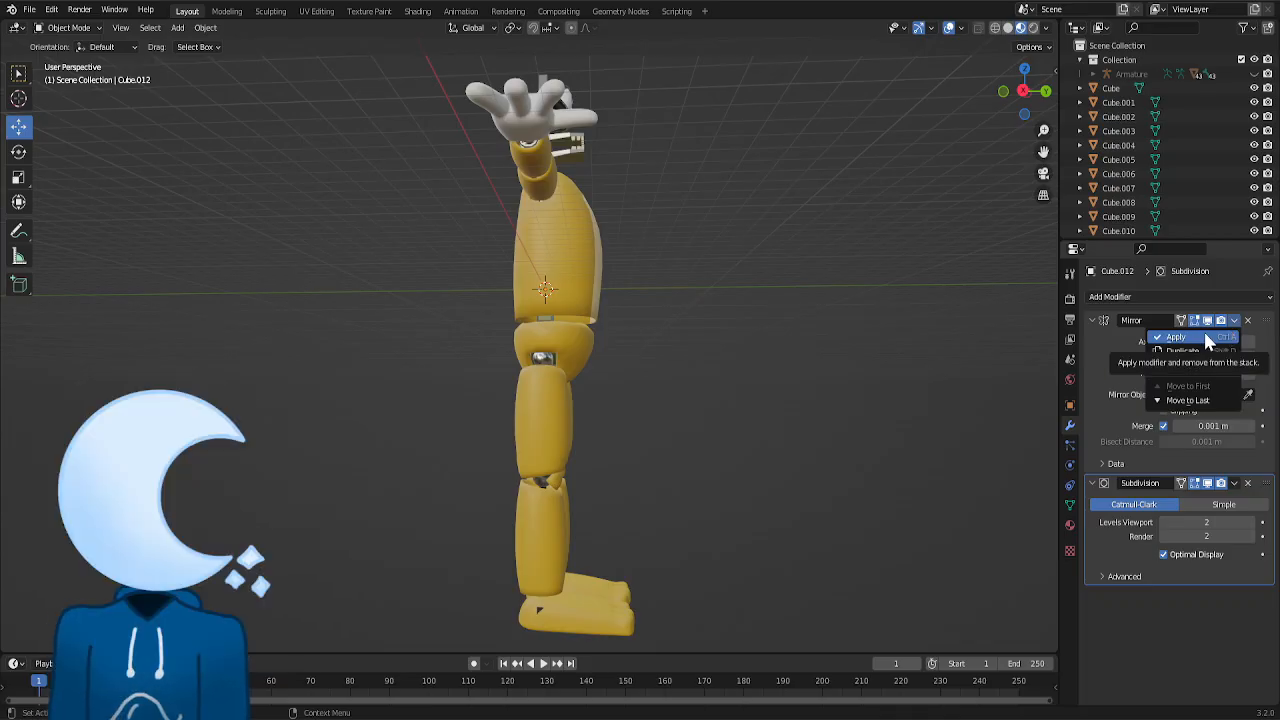
{"action": "left_click", "coordinate": [1208, 338]}
{"action": "left_click", "coordinate": [1234, 320]}
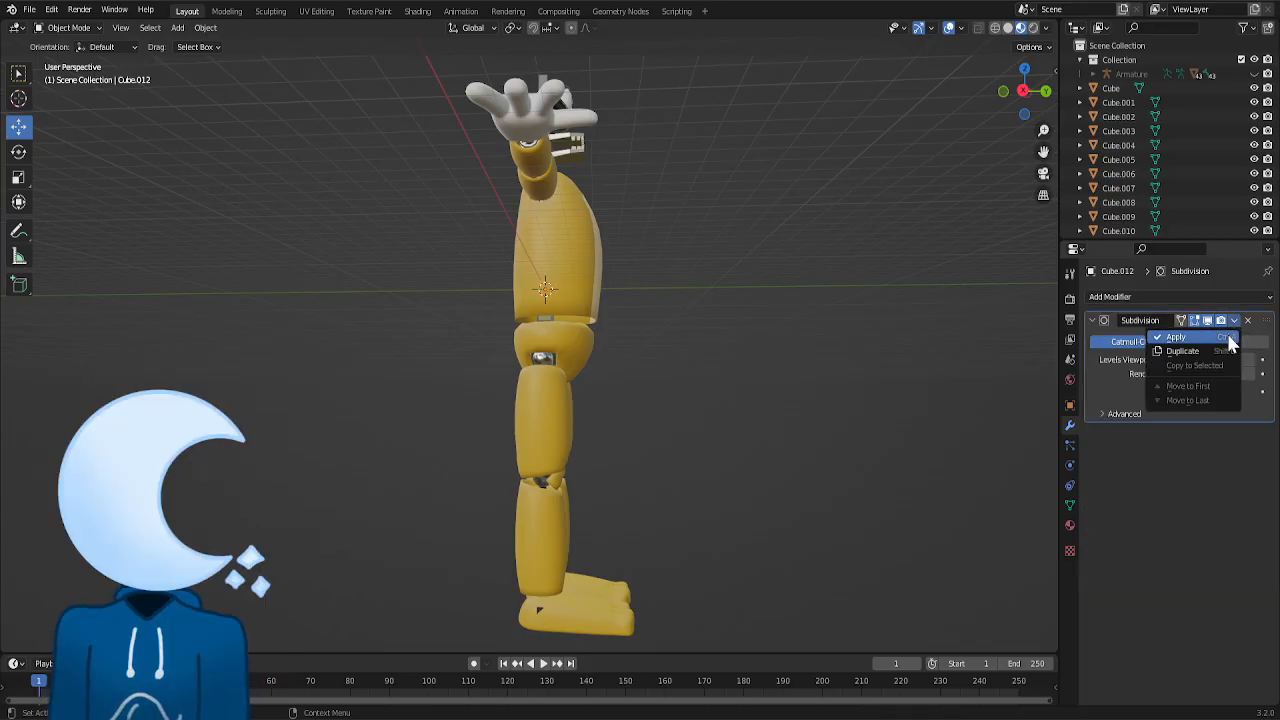
{"action": "left_click", "coordinate": [1225, 337]}
- Assign the existing YellowFur material to the hands
{"action": "left_click", "coordinate": [1068, 527]}
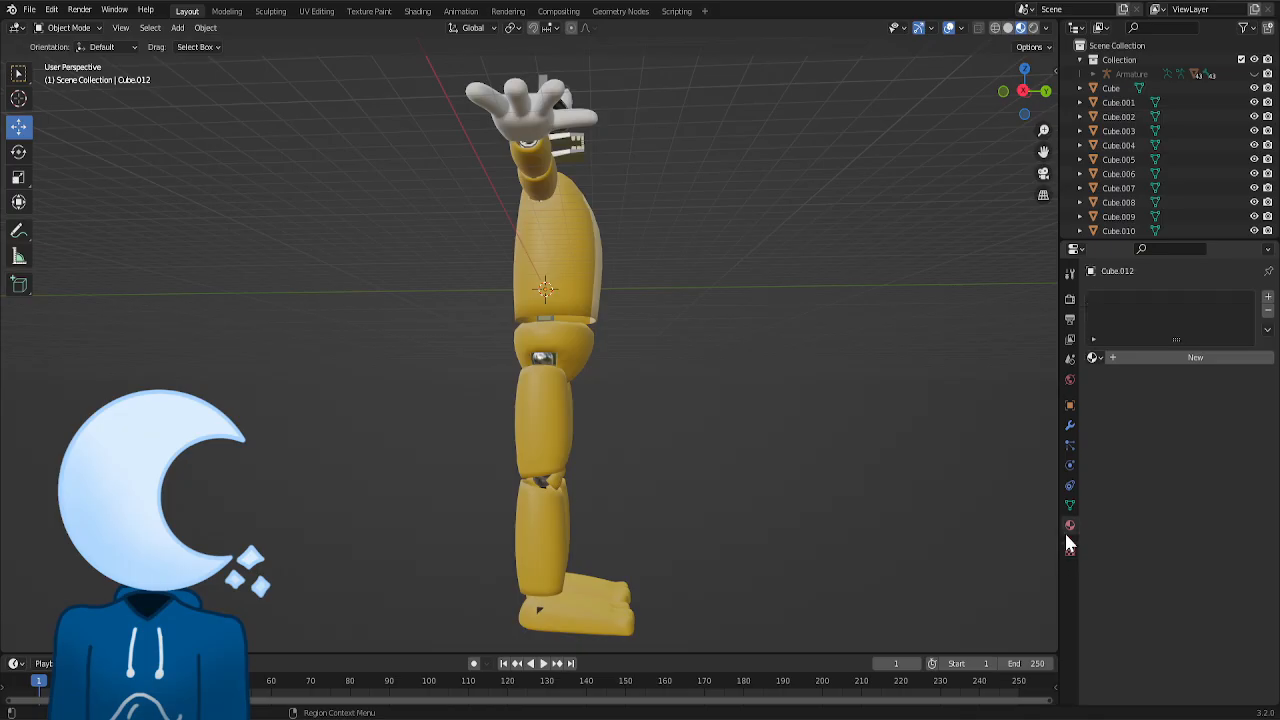
{"action": "left_click", "coordinate": [1095, 358]}
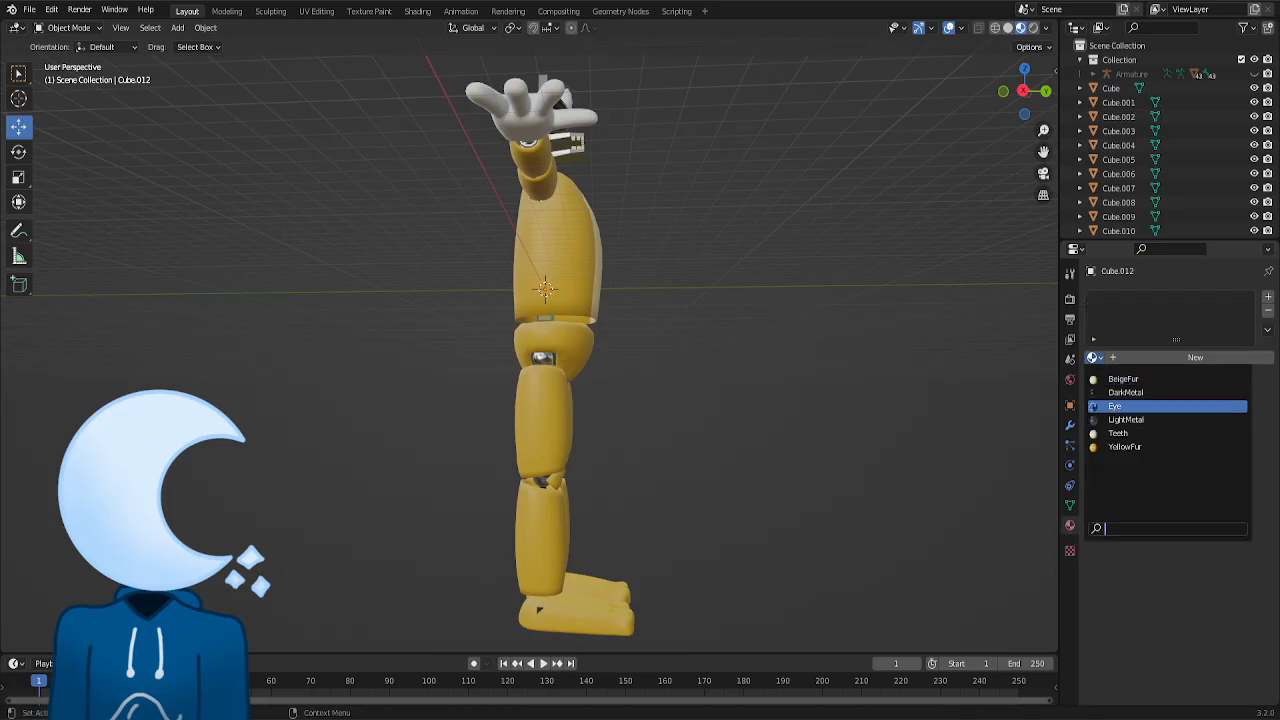
{"action": "left_click", "coordinate": [1099, 448]}
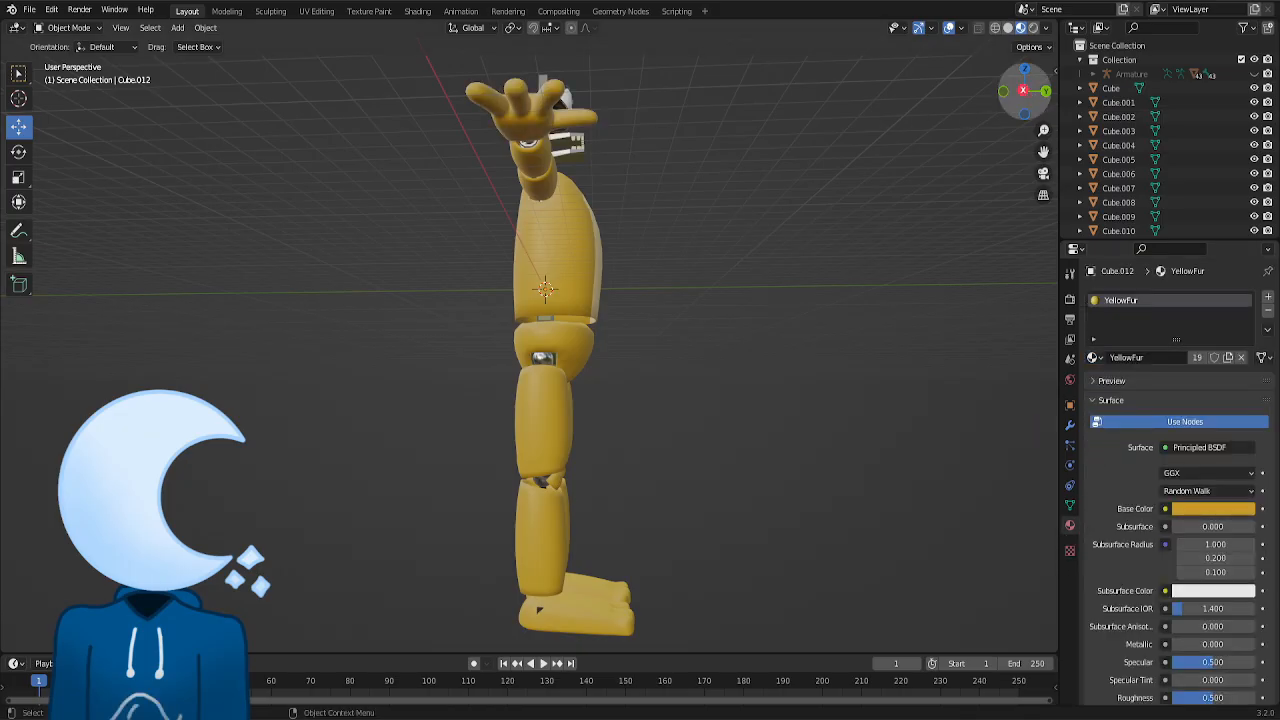
{"action": "middle_click_drag", "start_coordinate": [915, 168], "coordinate": [768, 202]}
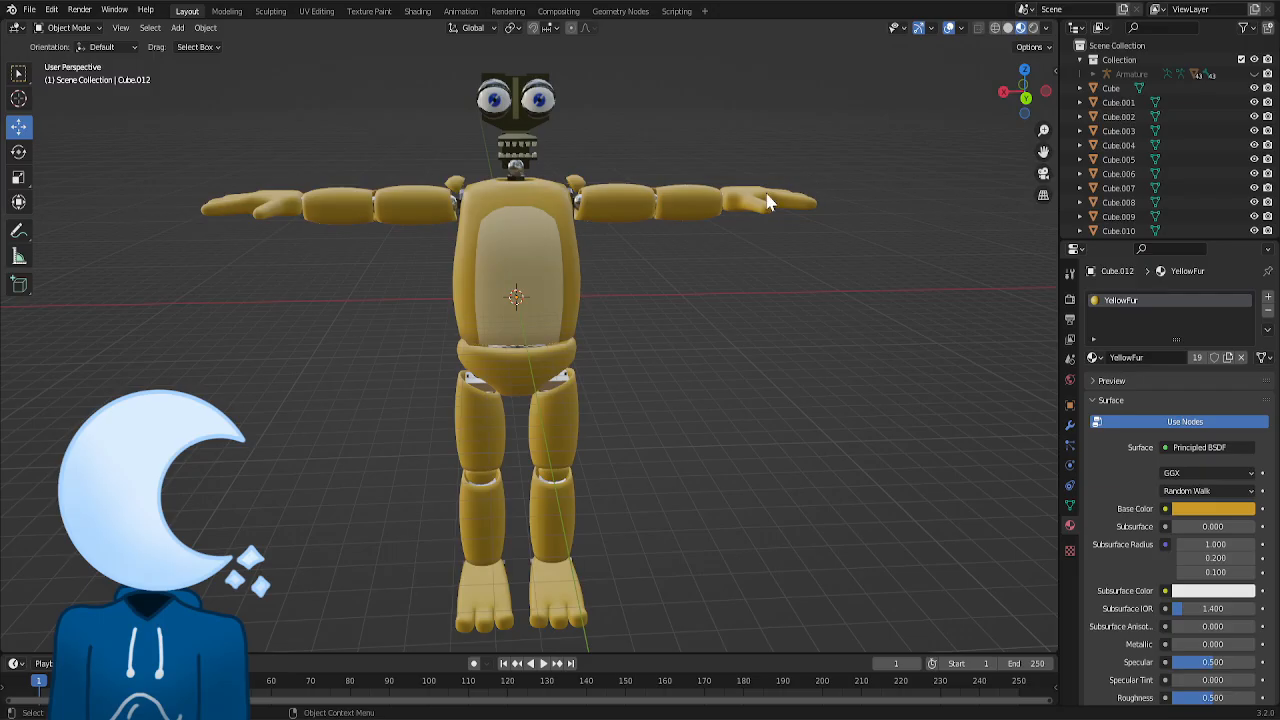
- In the Modeling workspace's back view with X-ray on, select all geometry of the negative-X hand and delete it
{"action": "left_click", "coordinate": [230, 12]}
{"action": "scroll", "coordinate": [757, 263], "scroll_direction": "down", "scroll_amount": 5}
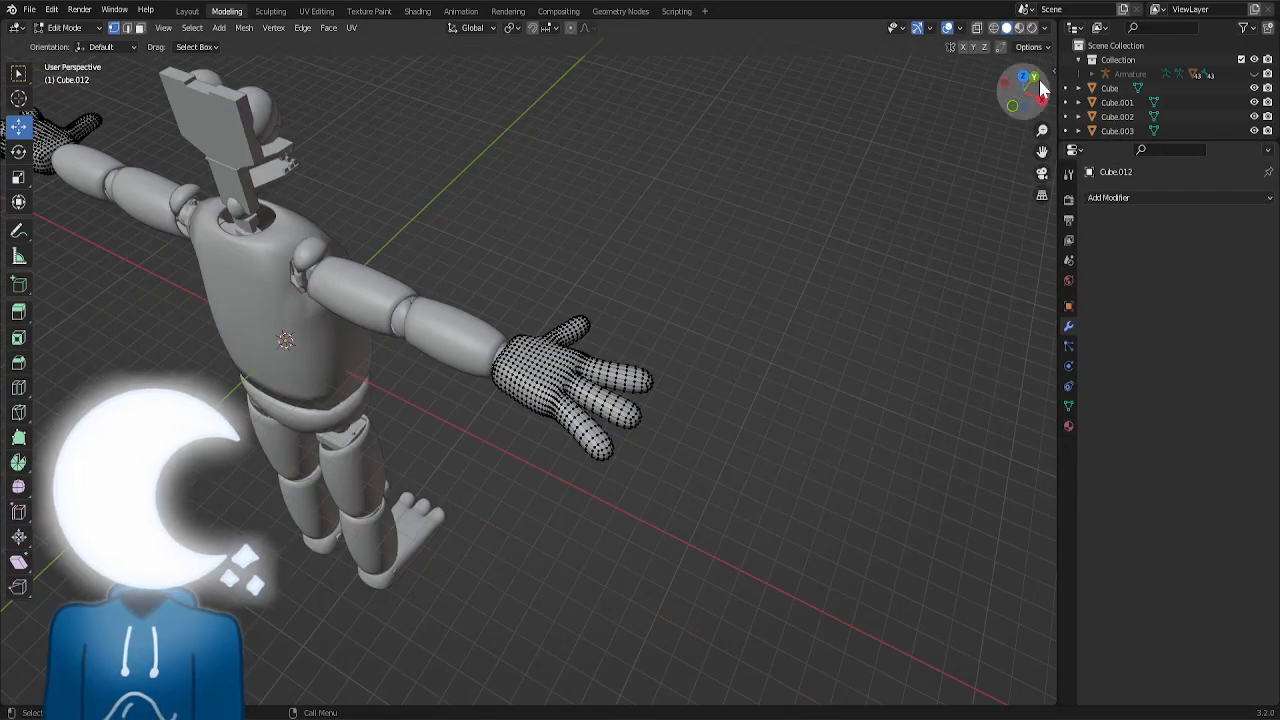
{"action": "left_click", "coordinate": [1035, 77]}
{"action": "scroll", "coordinate": [700, 230], "scroll_direction": "down", "scroll_amount": 3}
{"action": "left_click_drag", "start_coordinate": [997, 290], "coordinate": [882, 228]}
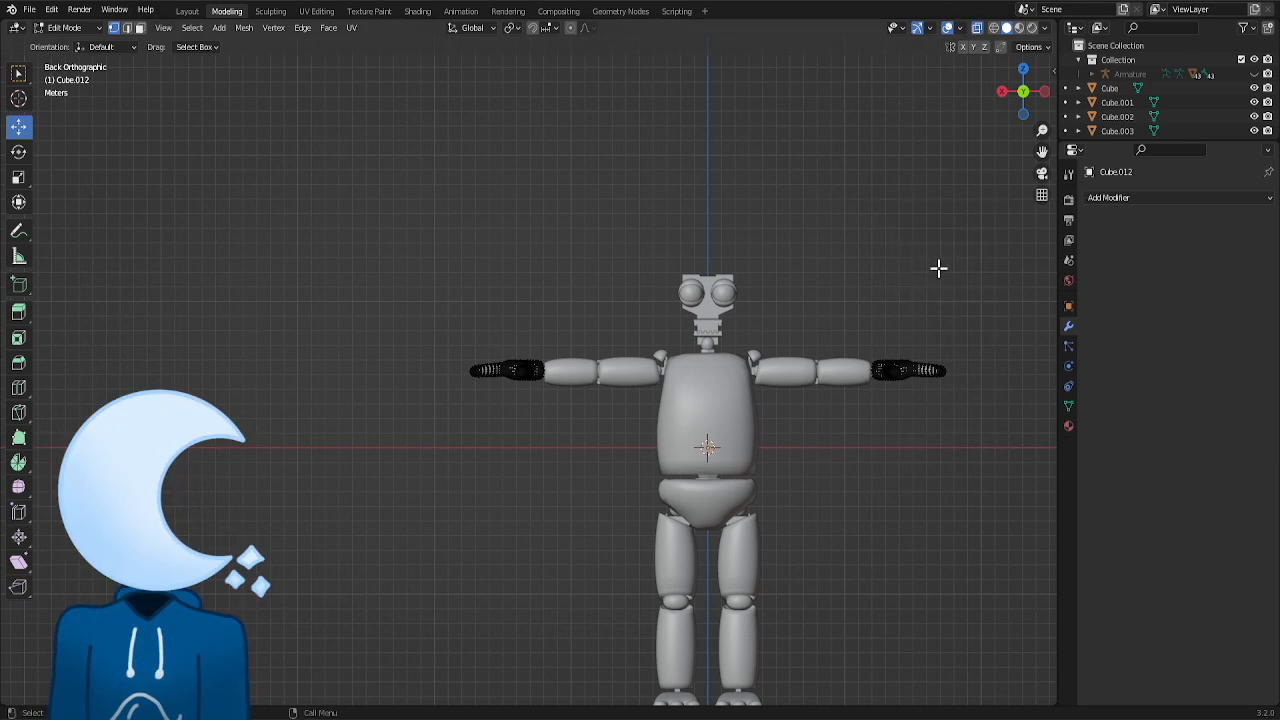
{"action": "left_click_drag", "start_coordinate": [977, 271], "coordinate": [840, 430]}
{"action": "key", "text": "x"}
{"action": "left_click", "coordinate": [812, 403]}
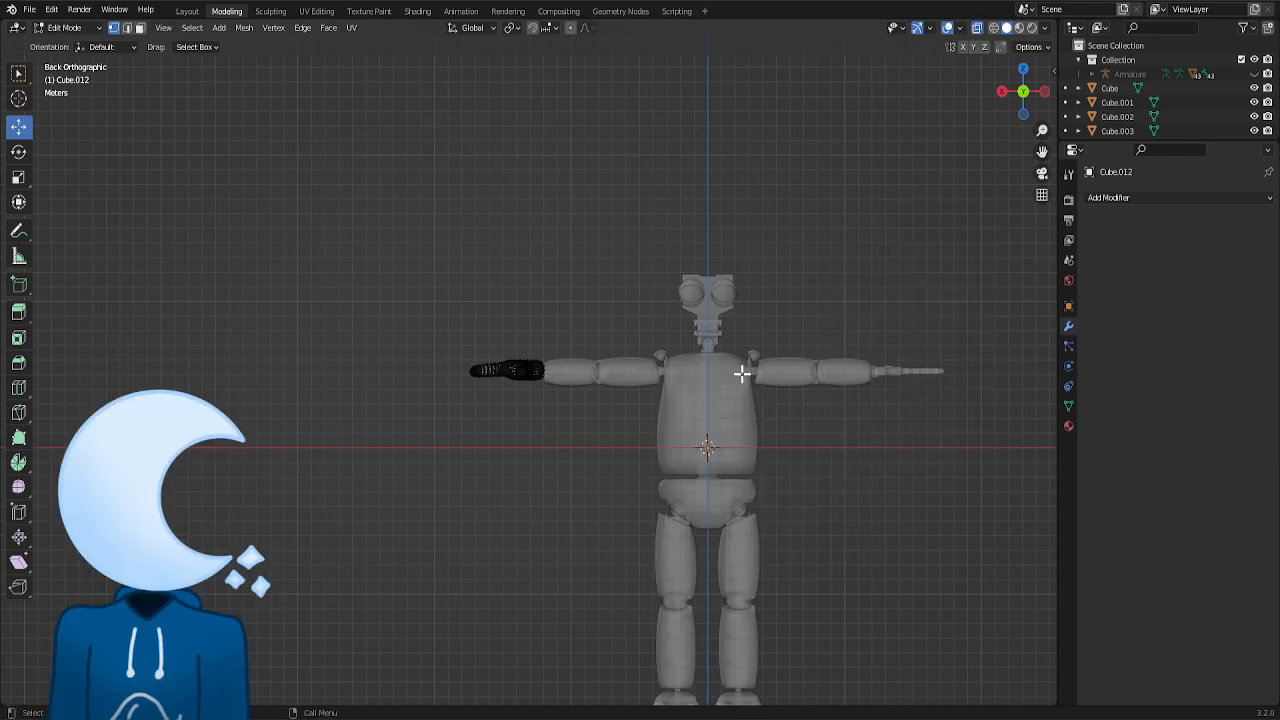
- Delete the rounded cap at the wrist end of the remaining hand to open the shell toward the forearm
{"action": "scroll", "coordinate": [622, 347], "scroll_direction": "up", "scroll_amount": 12}
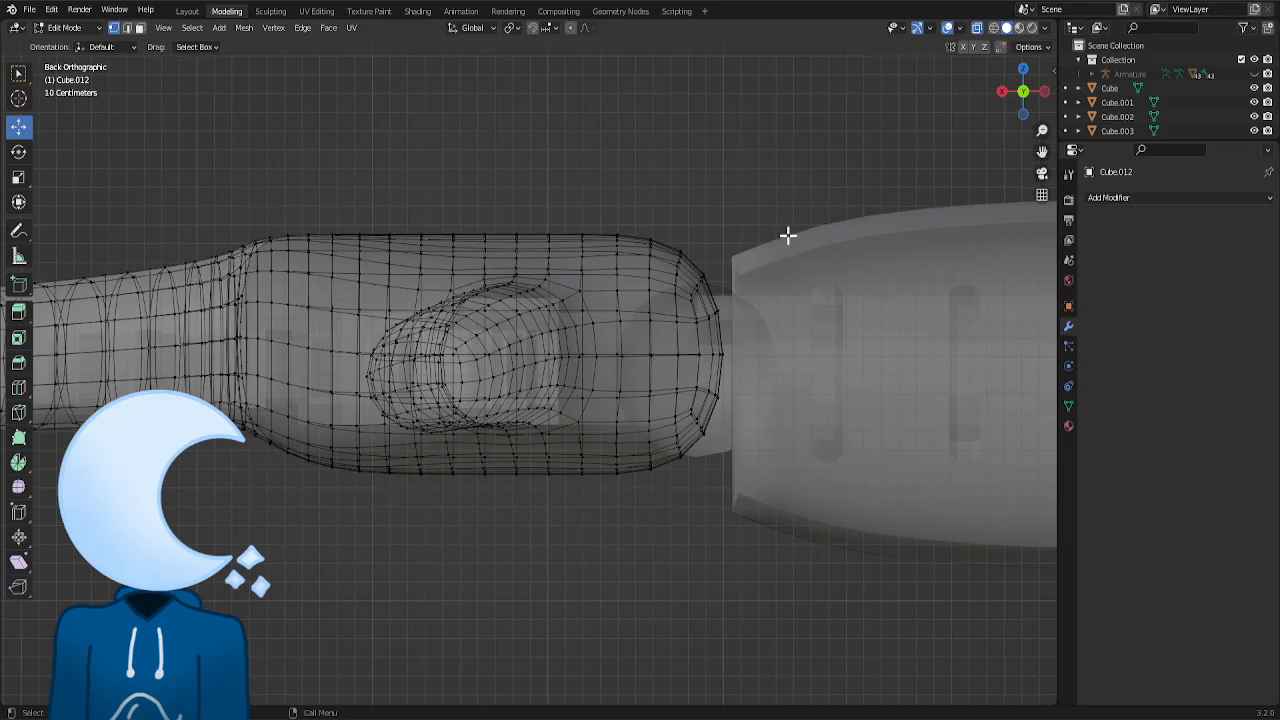
{"action": "left_click_drag", "start_coordinate": [753, 289], "coordinate": [689, 457]}
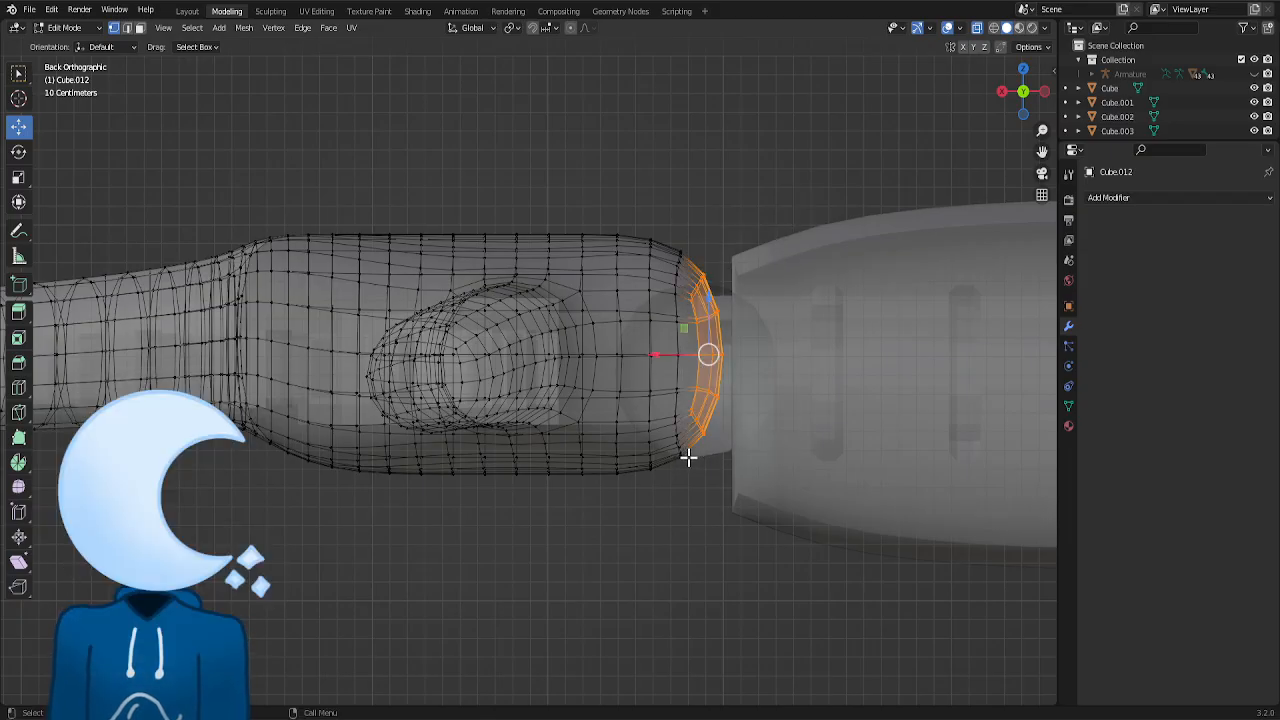
{"action": "key", "text": "x"}
{"action": "left_click", "coordinate": [692, 437]}
- Select the rim around the open wrist and scale it along the global X axis to even it out
{"action": "left_click_drag", "start_coordinate": [783, 195], "coordinate": [662, 488]}
{"action": "key", "text": "s"}
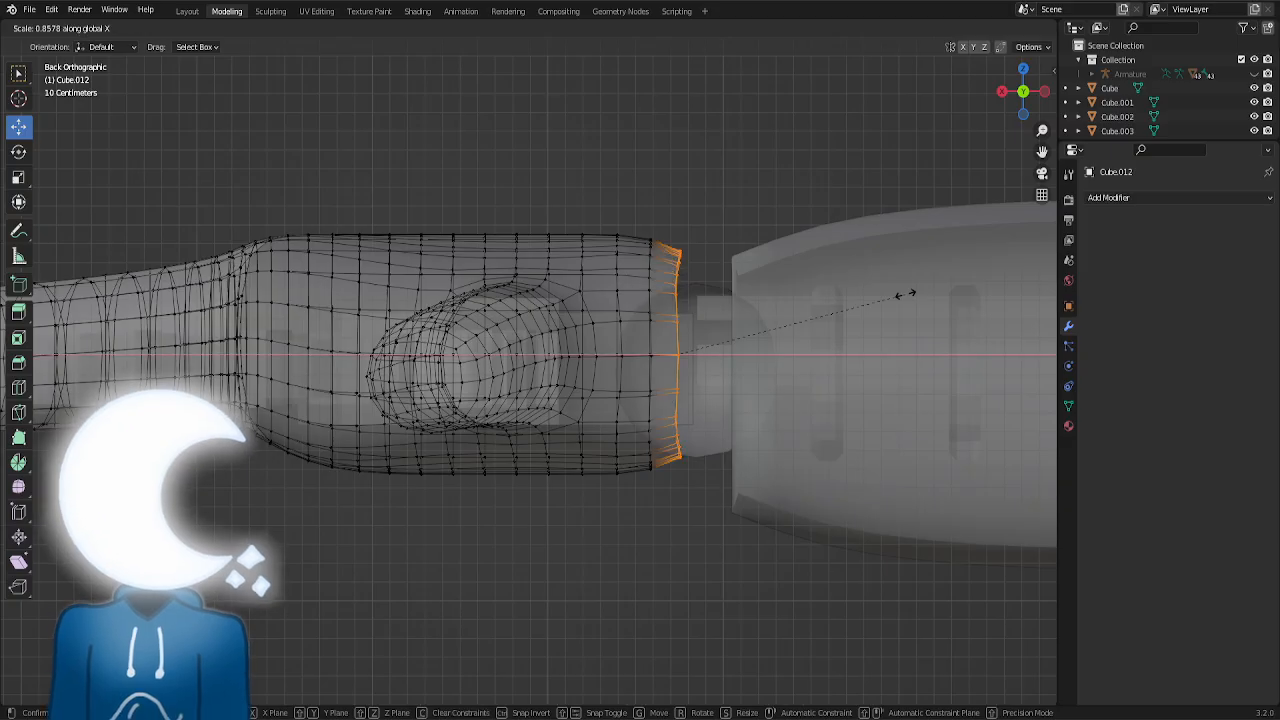
{"action": "key", "text": "z"}
{"action": "key", "text": "z"}
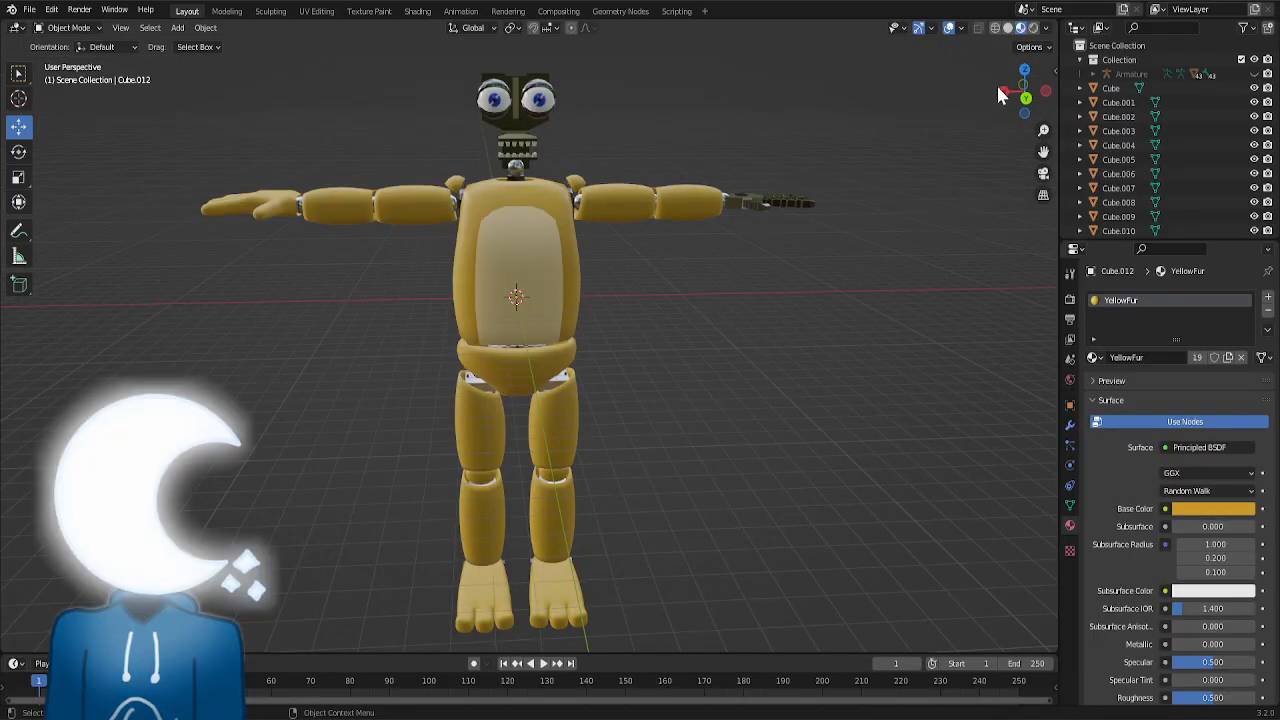
- In the Layout workspace, add a Solidify modifier to the hand shell and set its thickness to 0.11 m
{"action": "left_click_drag", "start_coordinate": [1000, 93], "coordinate": [543, 400]}
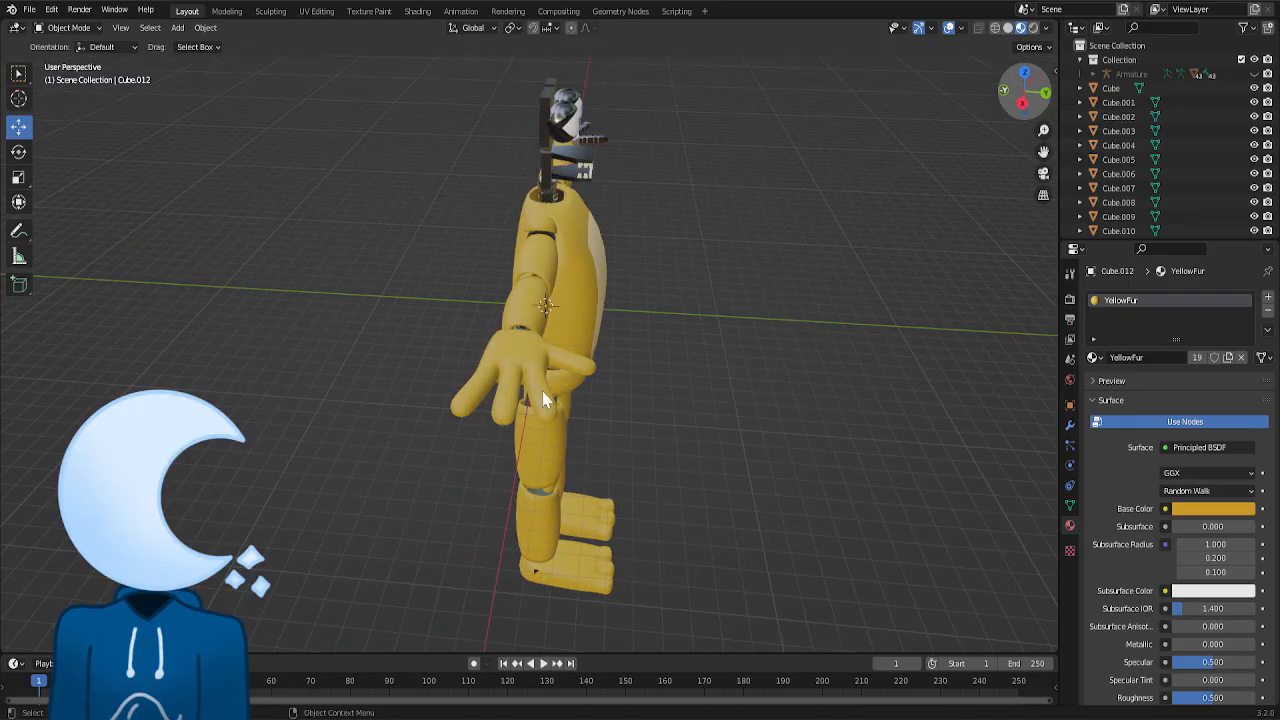
{"action": "left_click", "coordinate": [1069, 426]}
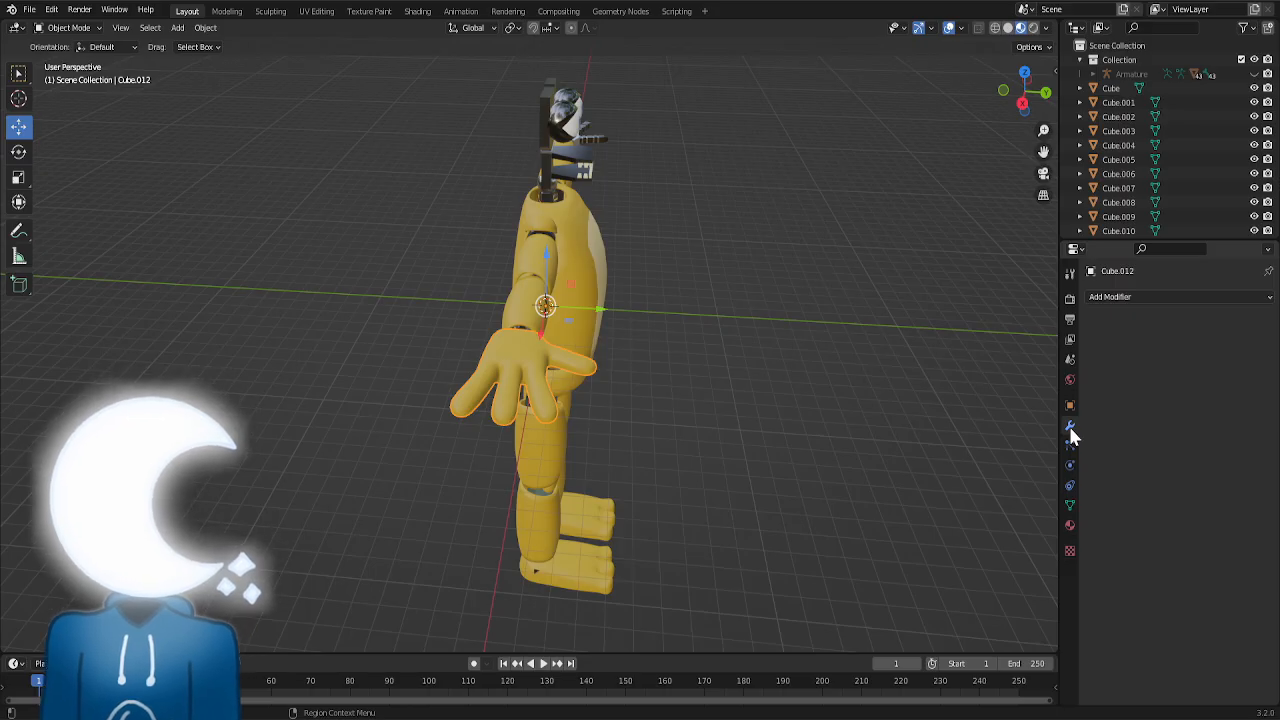
{"action": "left_click", "coordinate": [1175, 298]}
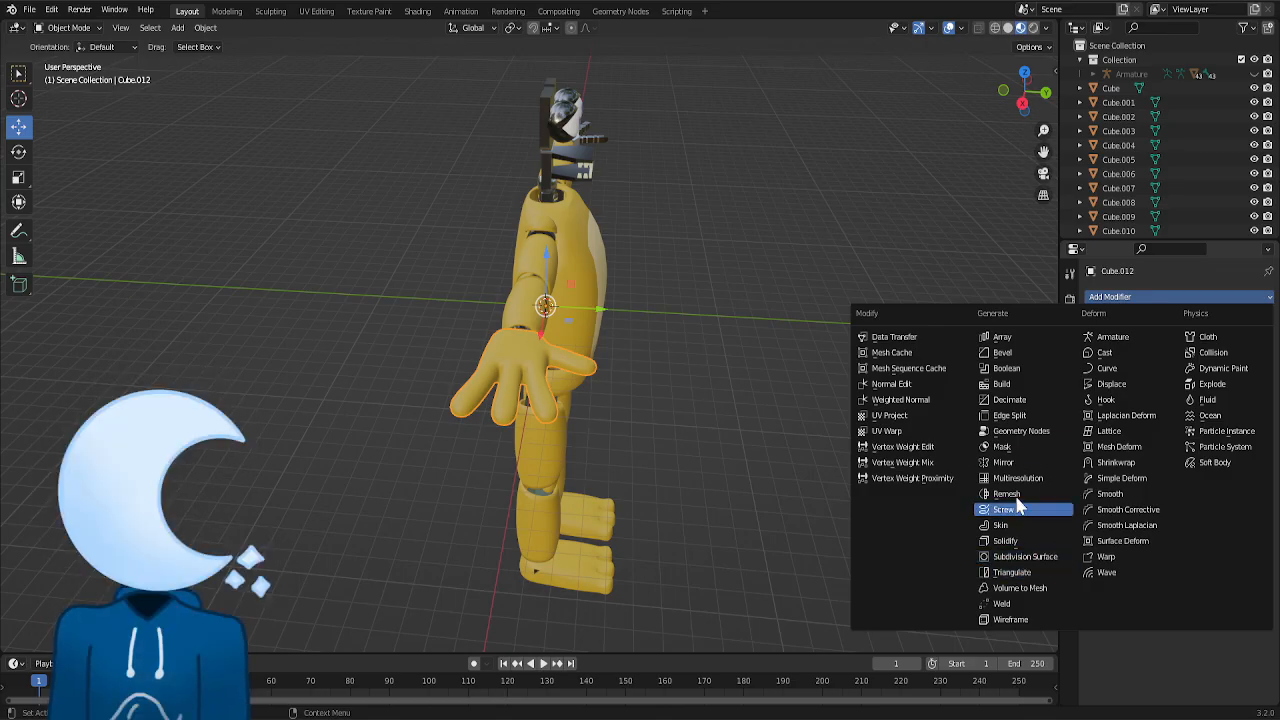
{"action": "left_click", "coordinate": [1020, 544]}
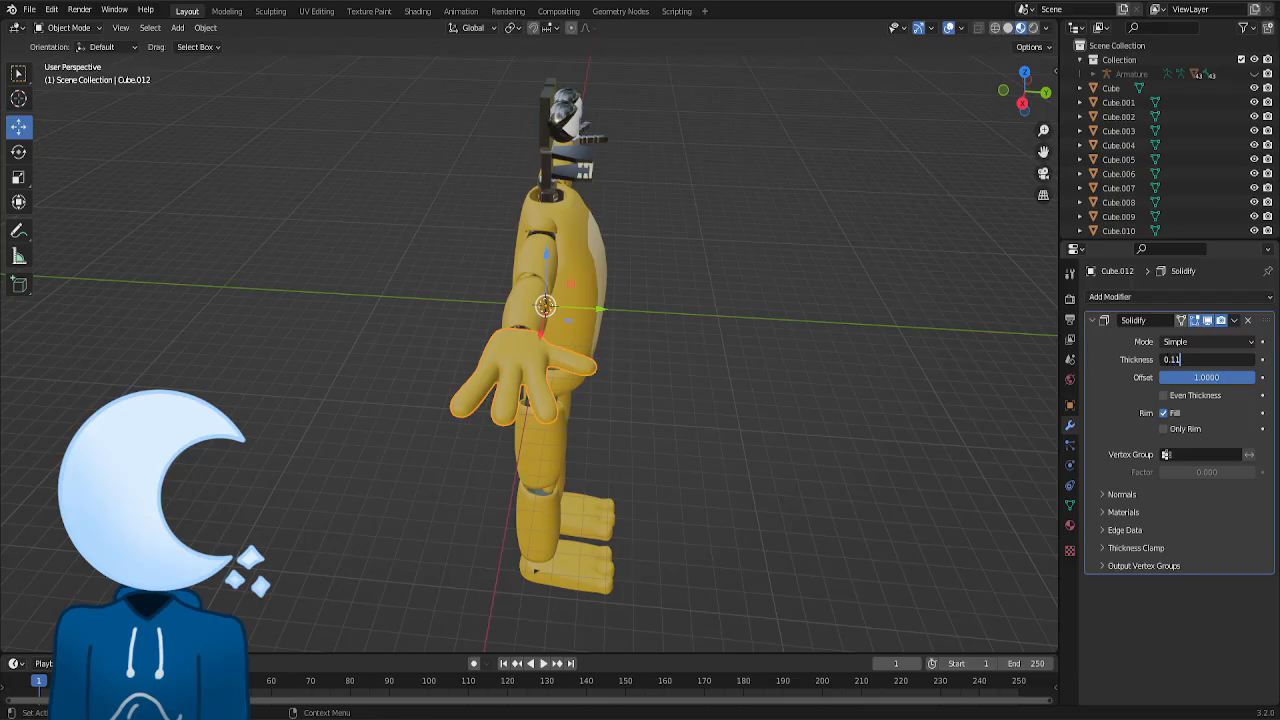
{"action": "key", "text": "Return"}
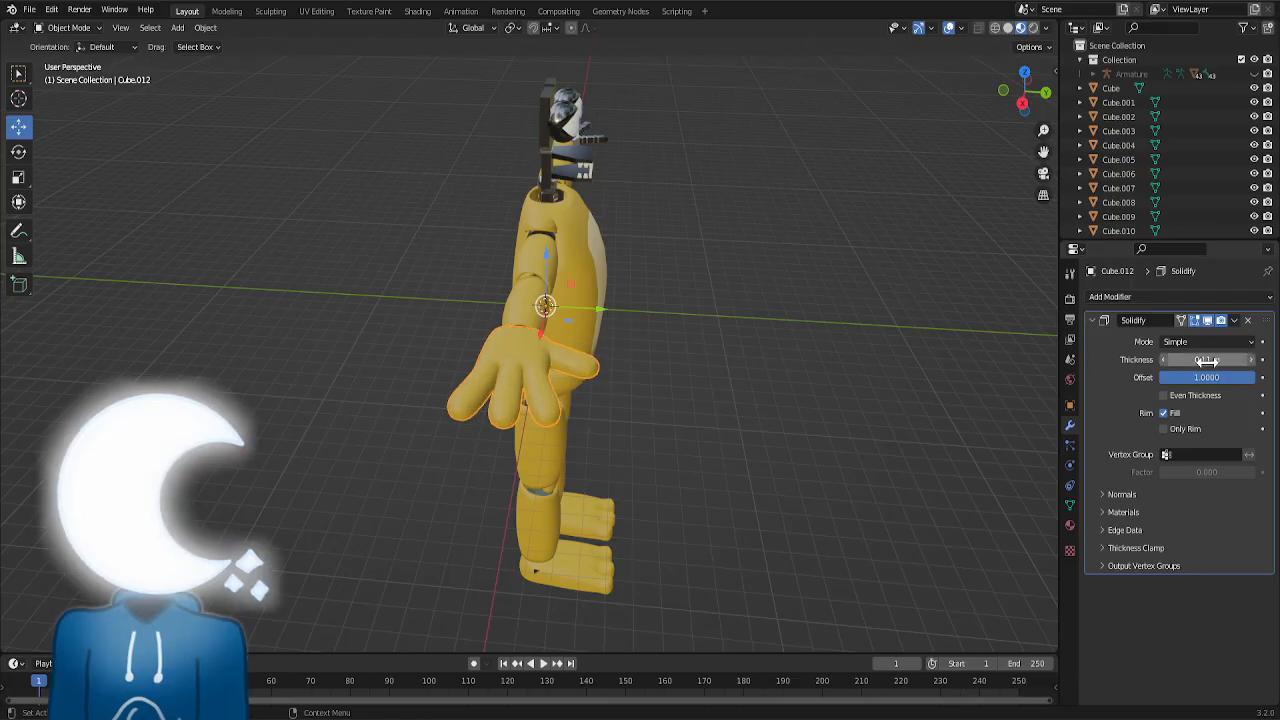
- Delete the foot shell on the side of the body that has no hand shell
{"action": "left_click", "coordinate": [606, 563]}
{"action": "mouse_move", "coordinate": [1024, 92]}
{"action": "left_mouse_down"}
{"action": "mouse_move", "coordinate": [976, 96]}
{"action": "mouse_move", "coordinate": [1012, 108]}
{"action": "left_mouse_up"}
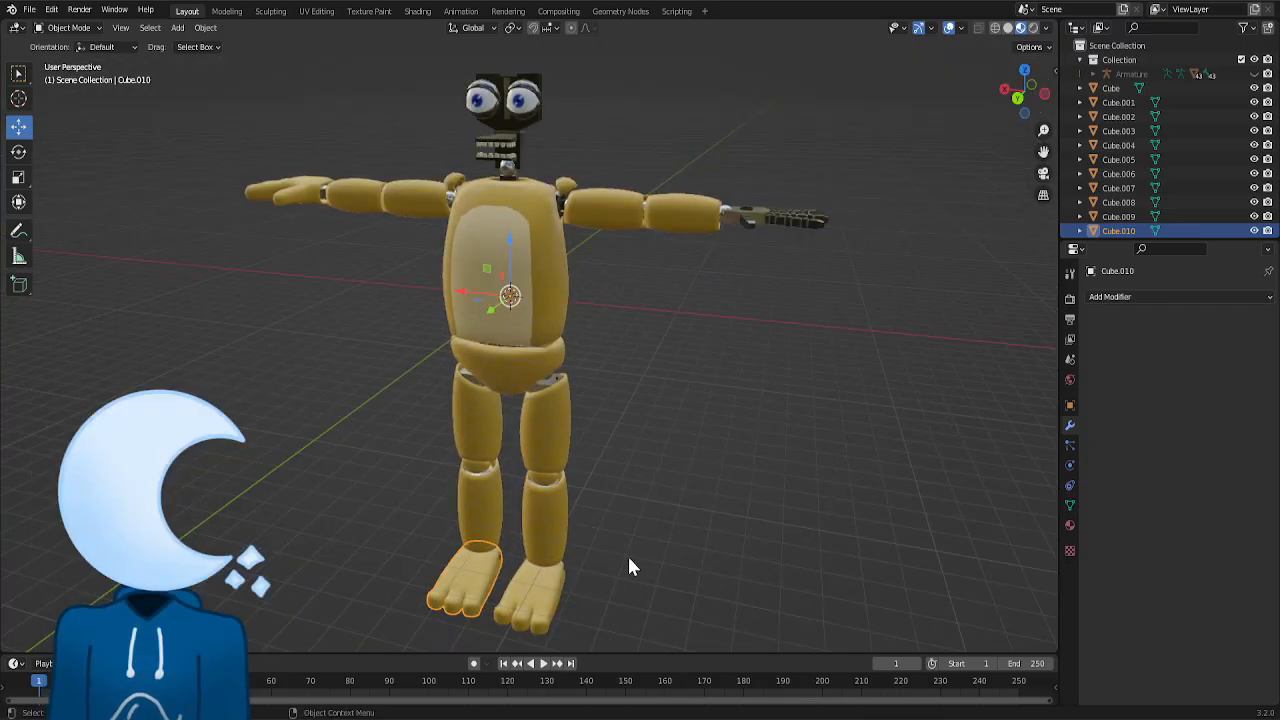
{"action": "left_click", "coordinate": [555, 600]}
{"action": "key", "text": "Delete"}
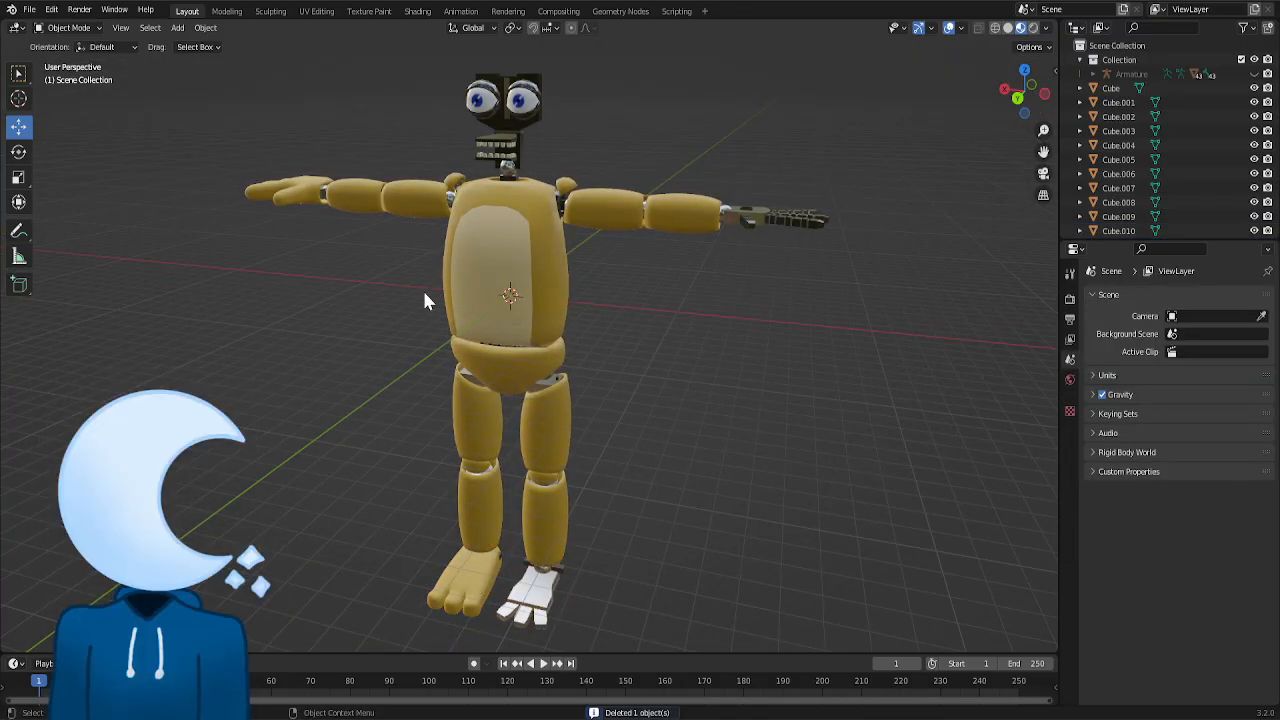
- Add a Mirror modifier on the X axis to the remaining foot shell and apply it
{"action": "left_click", "coordinate": [466, 580]}
{"action": "left_click", "coordinate": [1180, 296]}
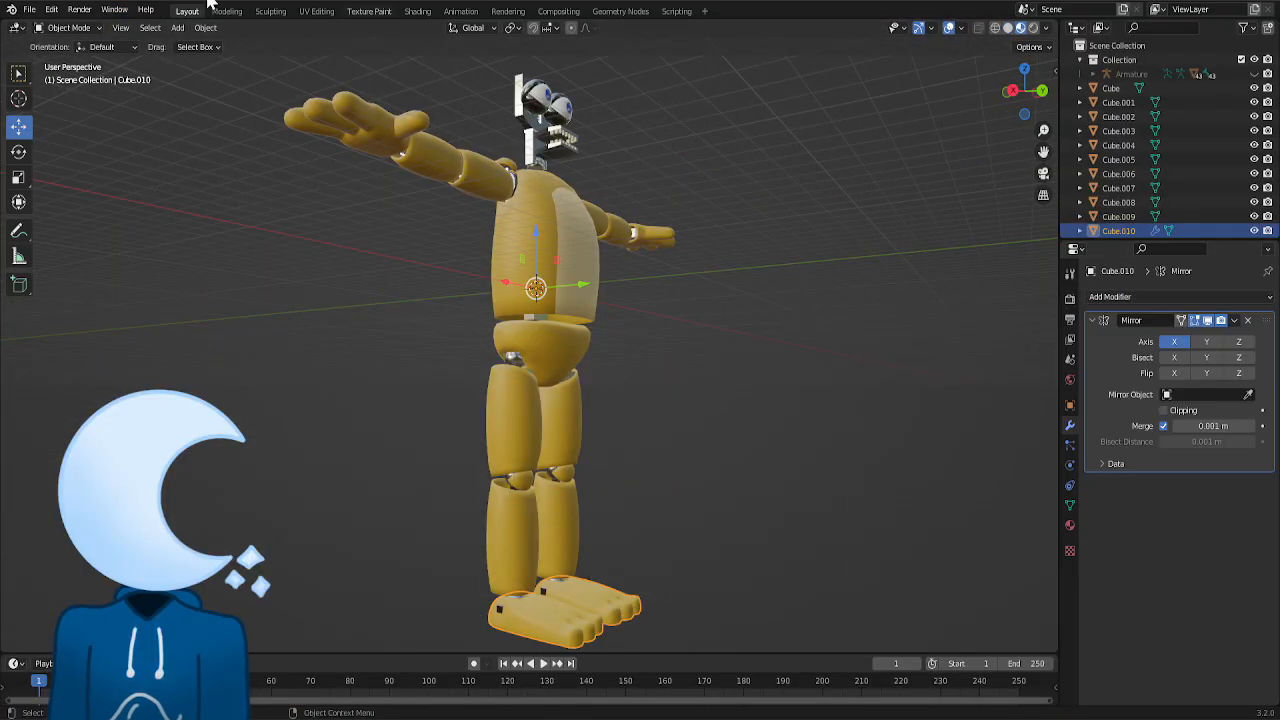
{"action": "left_click", "coordinate": [1234, 320]}
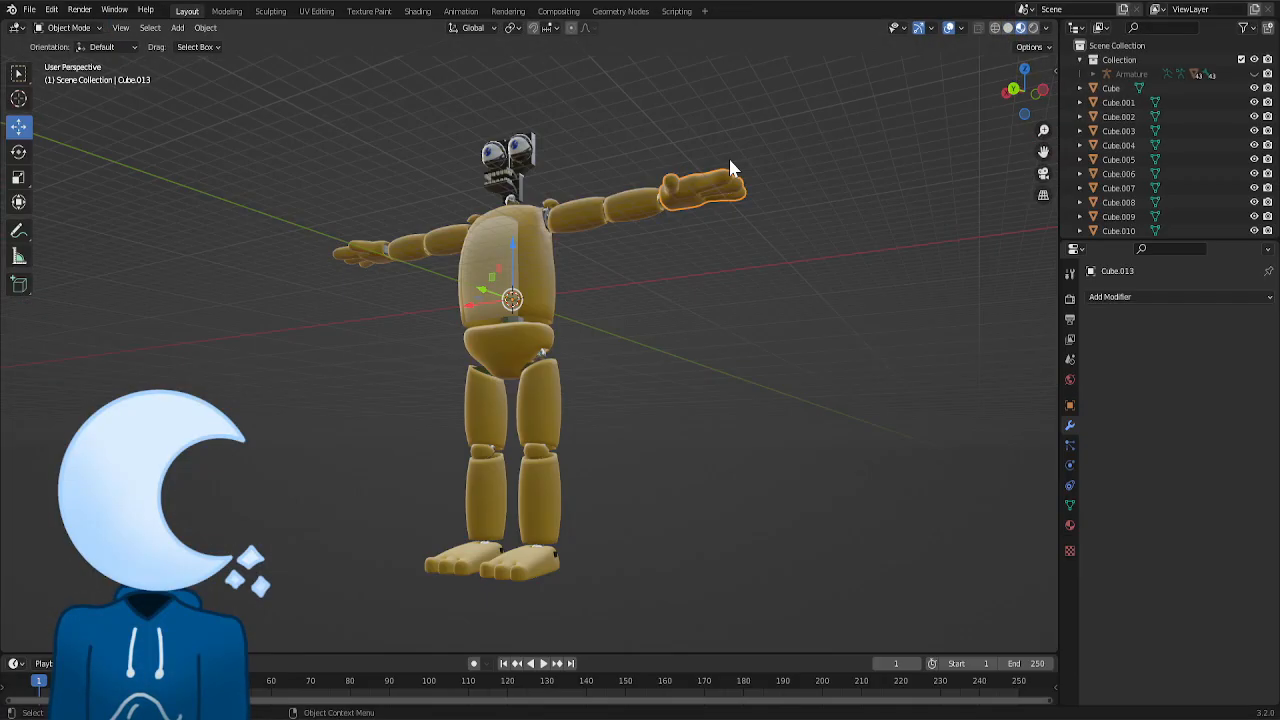
{"action": "middle_click_drag", "start_coordinate": [375, 170], "coordinate": [464, 206]}
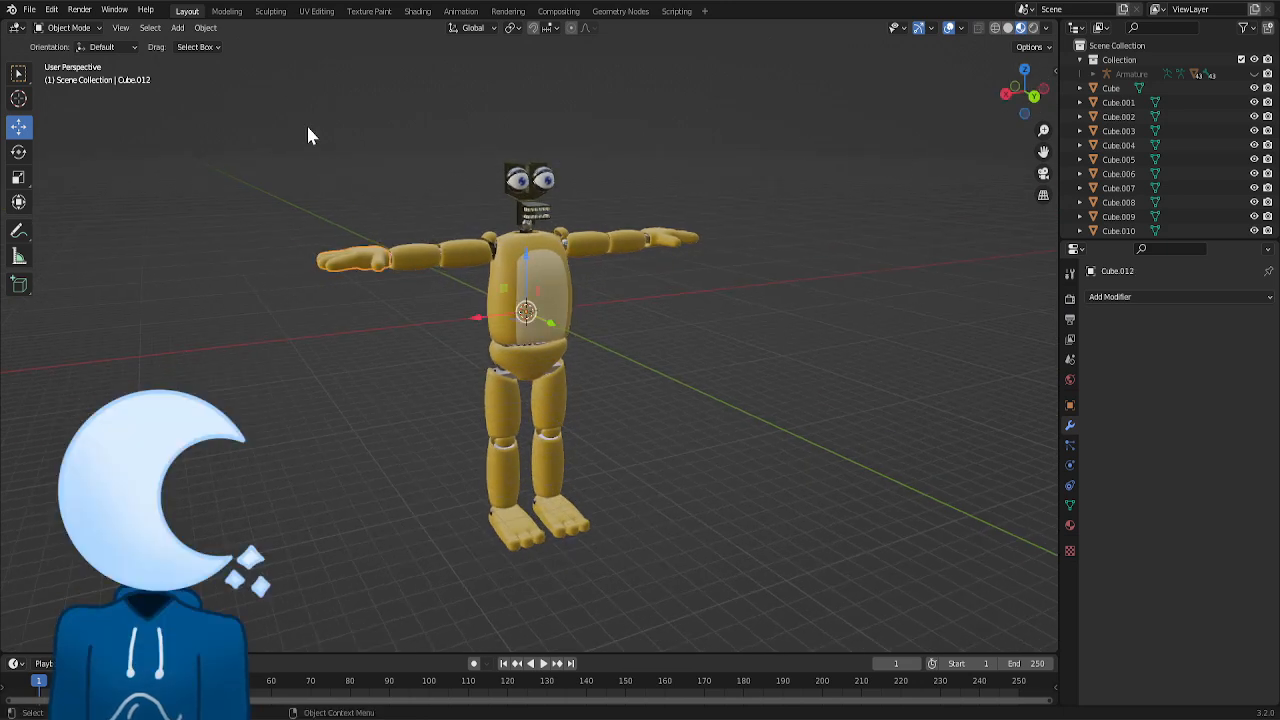
{"action": "left_click", "coordinate": [226, 11]}
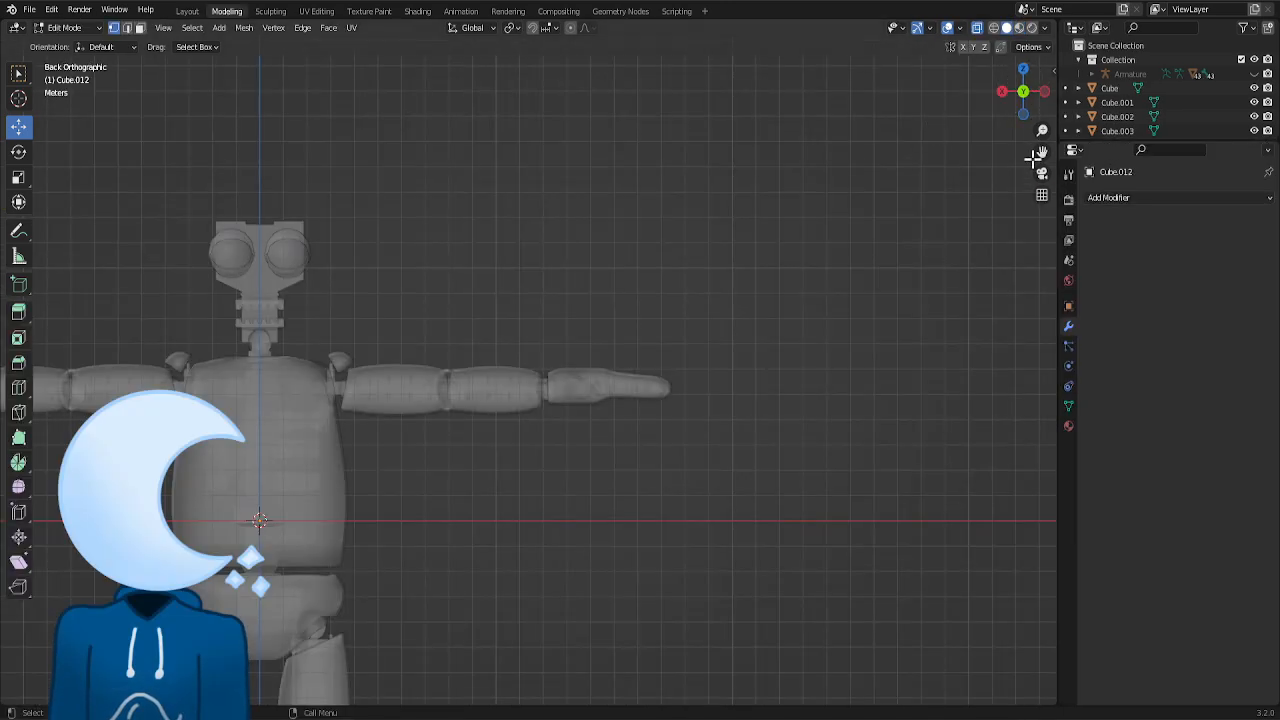
{"action": "left_click_drag", "start_coordinate": [1042, 151], "coordinate": [1040, 160]}
{"action": "left_click", "coordinate": [187, 11]}
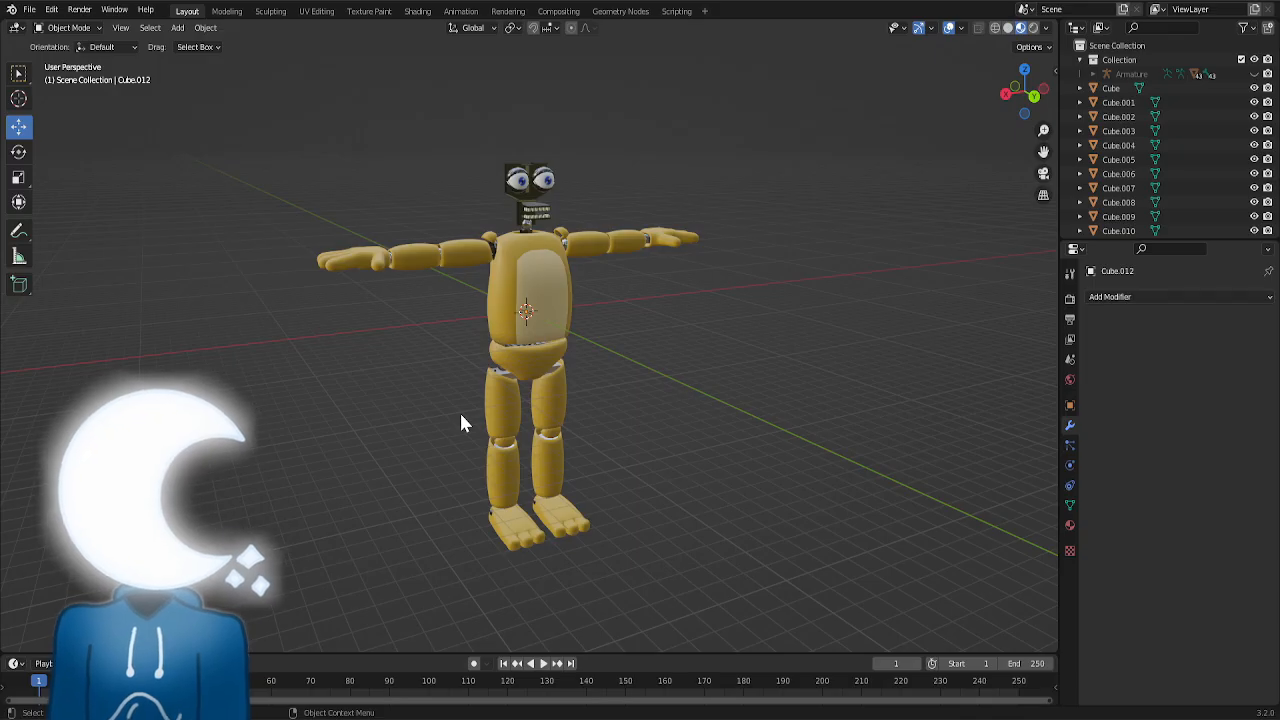
{"action": "left_click", "coordinate": [410, 268]}
{"action": "left_click", "coordinate": [388, 273]}
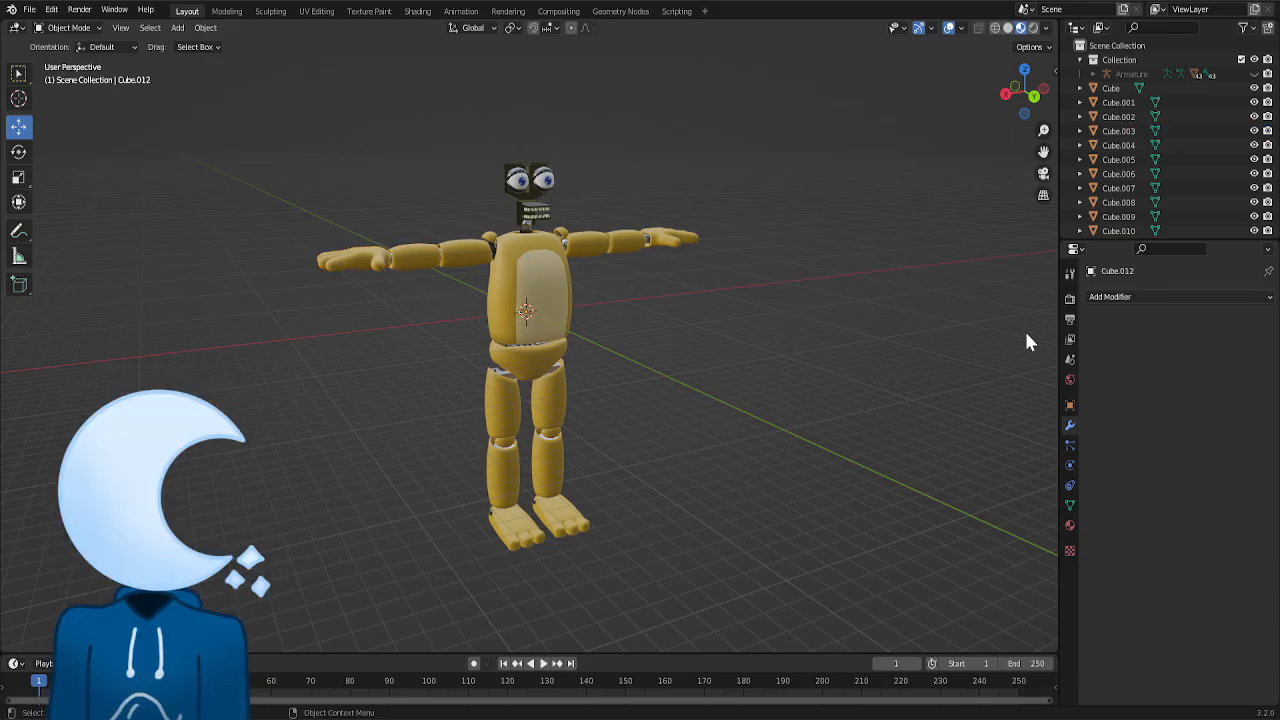
{"action": "scroll", "coordinate": [937, 250], "scroll_direction": "up", "scroll_amount": 2}
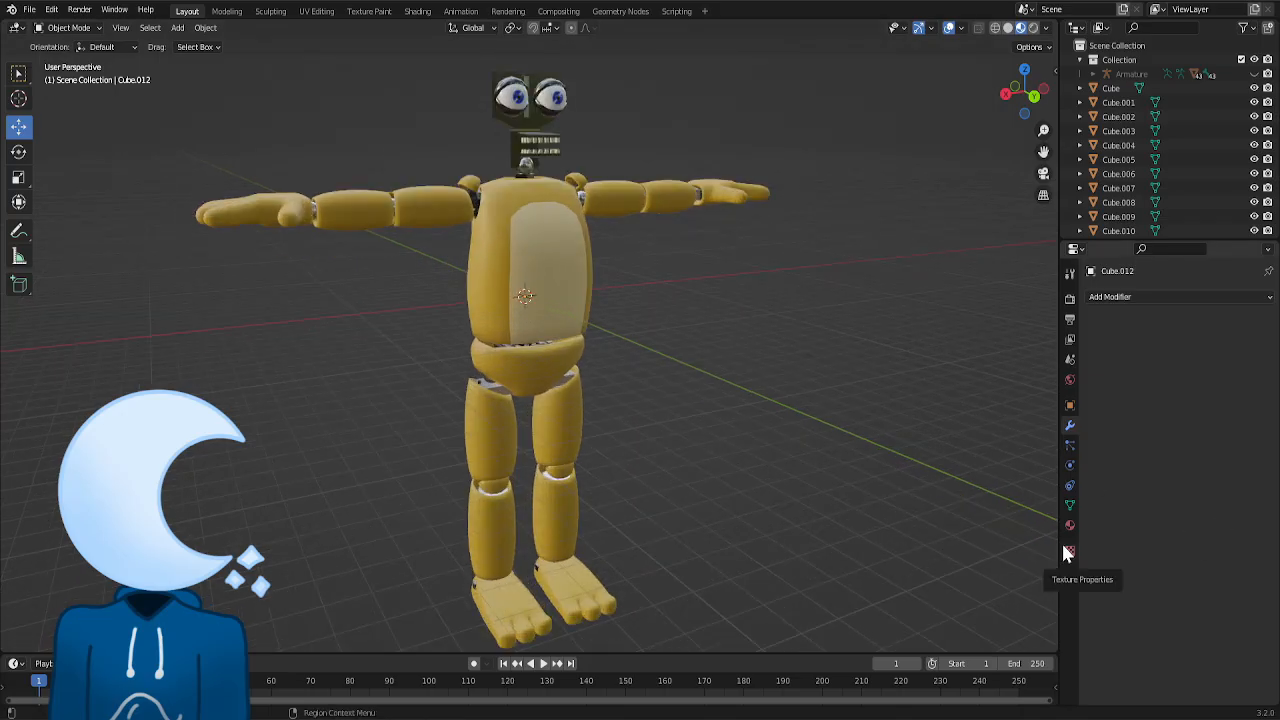
- Open a second window and switch it to the Shader Editor showing the YellowFur material nodes
{"action": "left_click", "coordinate": [113, 12]}
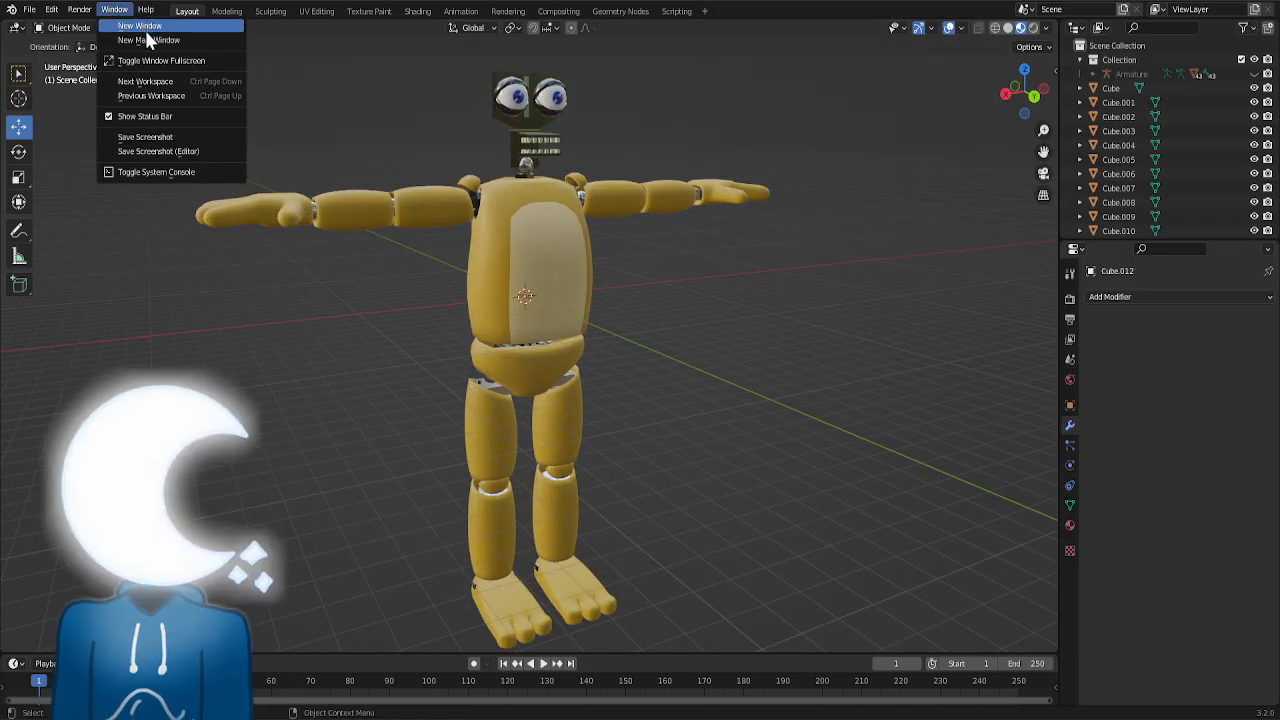
{"action": "left_click", "coordinate": [156, 27]}
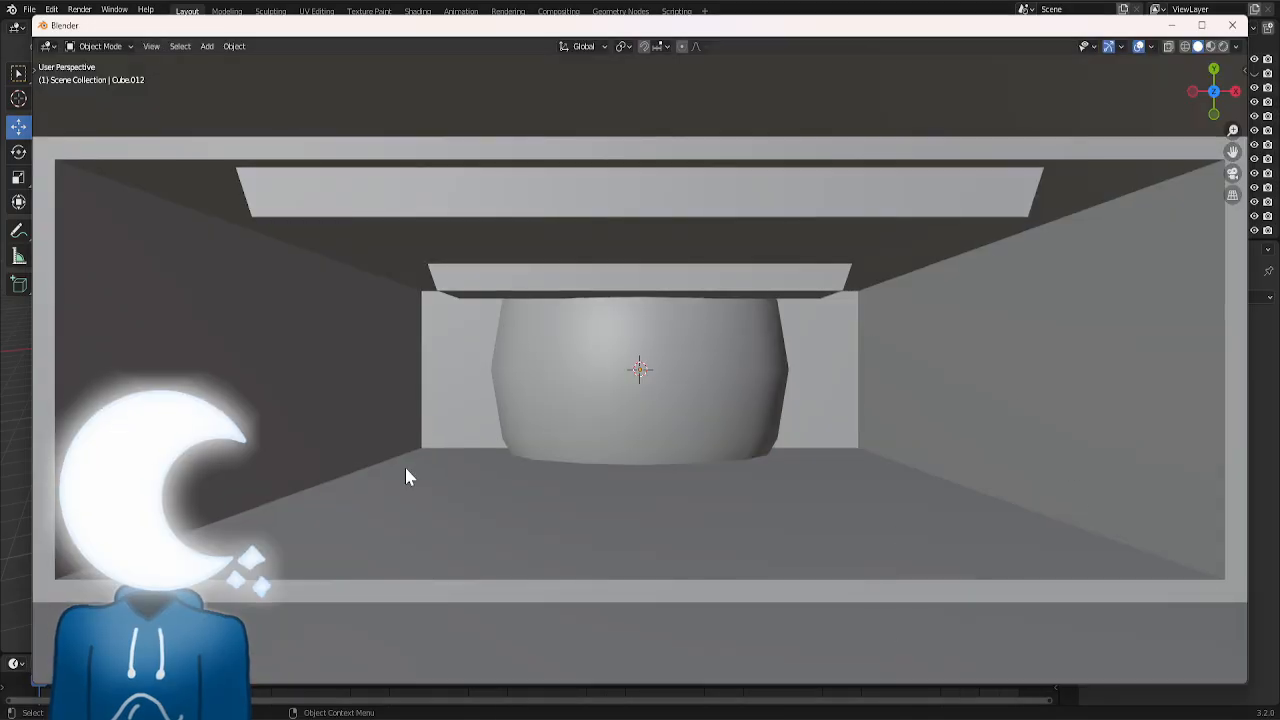
{"action": "left_click", "coordinate": [48, 47]}
{"action": "left_click", "coordinate": [75, 47]}
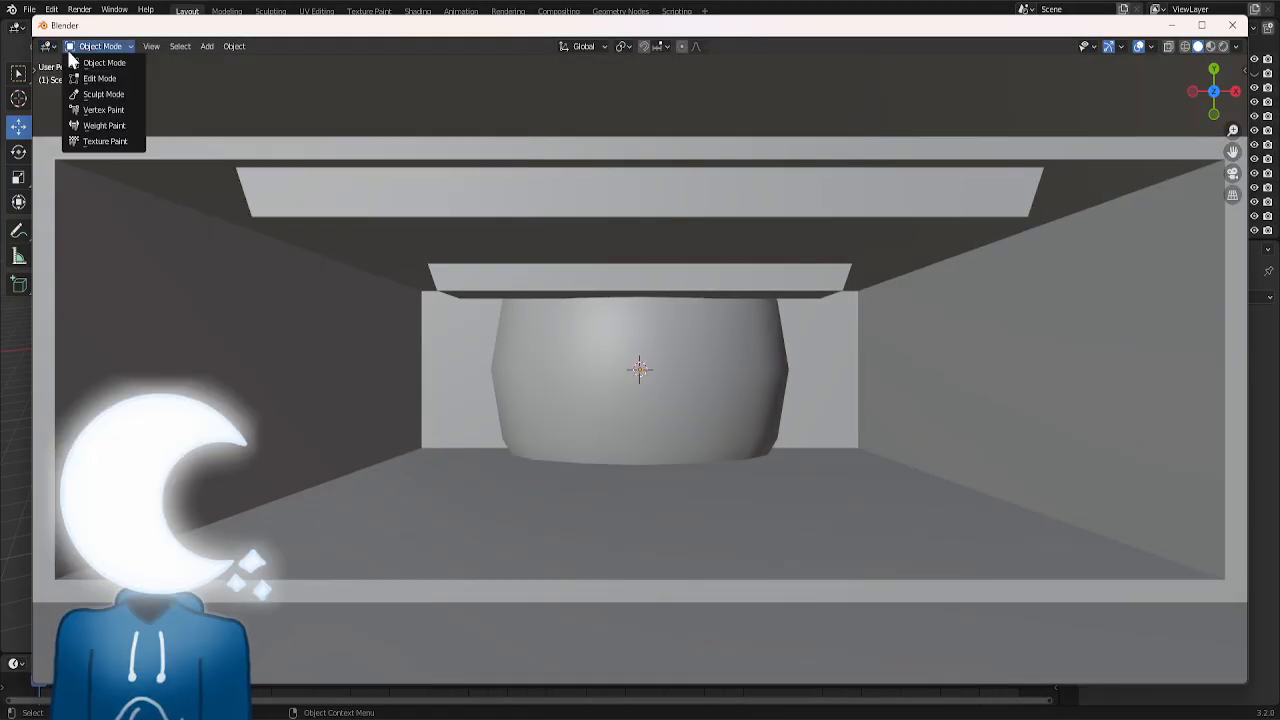
{"action": "left_click", "coordinate": [46, 49]}
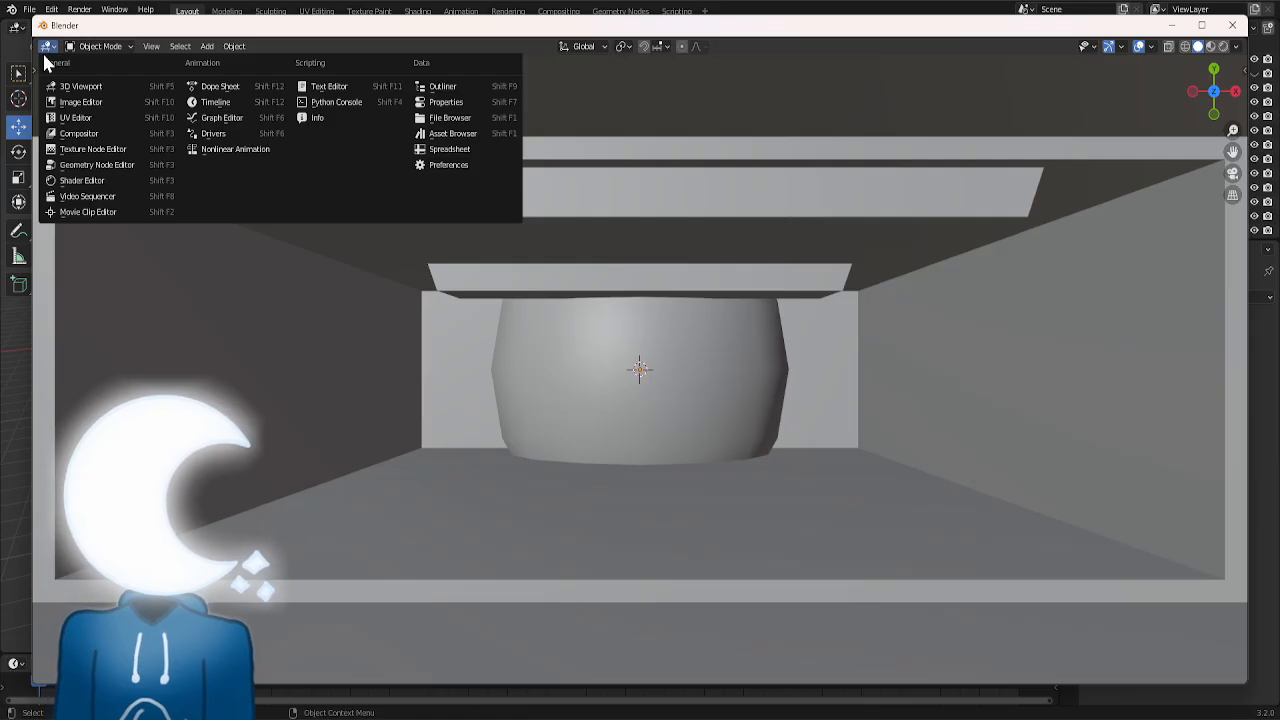
{"action": "left_click", "coordinate": [100, 182]}
{"action": "left_click_drag", "start_coordinate": [516, 298], "coordinate": [704, 157]}
{"action": "middle_click_drag", "start_coordinate": [818, 222], "coordinate": [950, 114]}
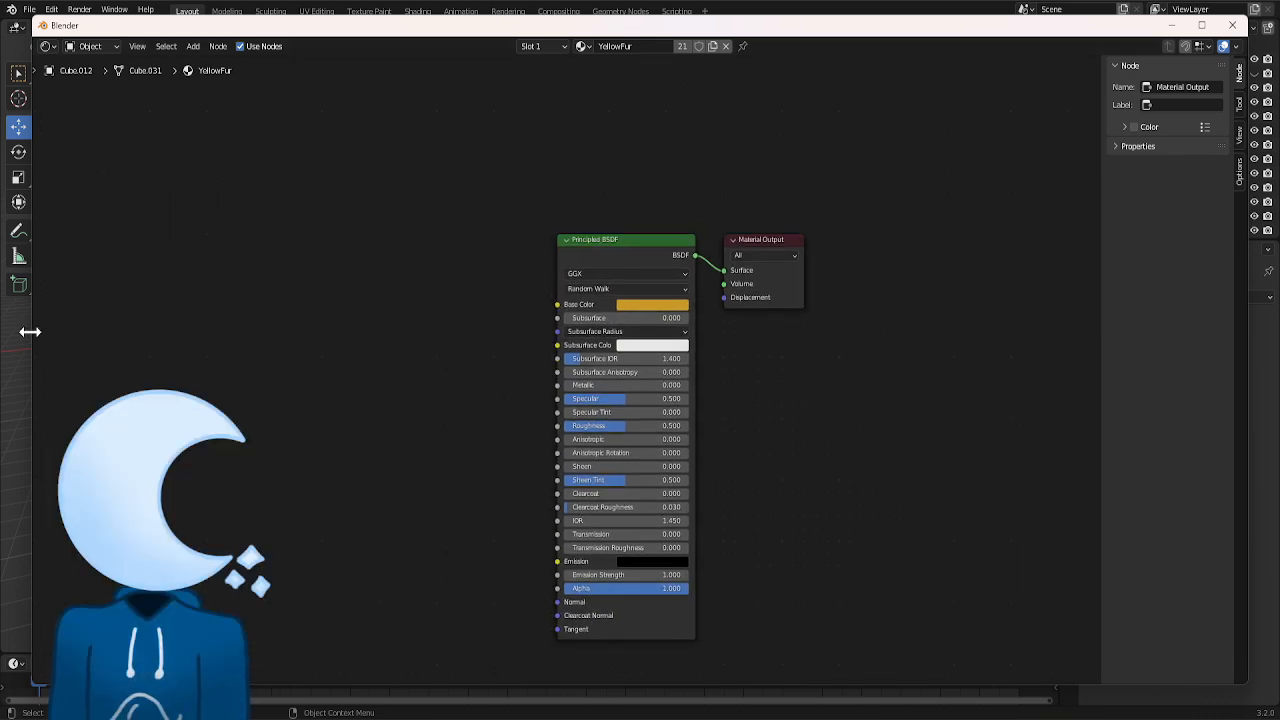
- Resize and reposition the Shader Editor window so the YellowFur nodes and part of the model are both visible
{"action": "left_click_drag", "start_coordinate": [31, 331], "coordinate": [820, 366]}
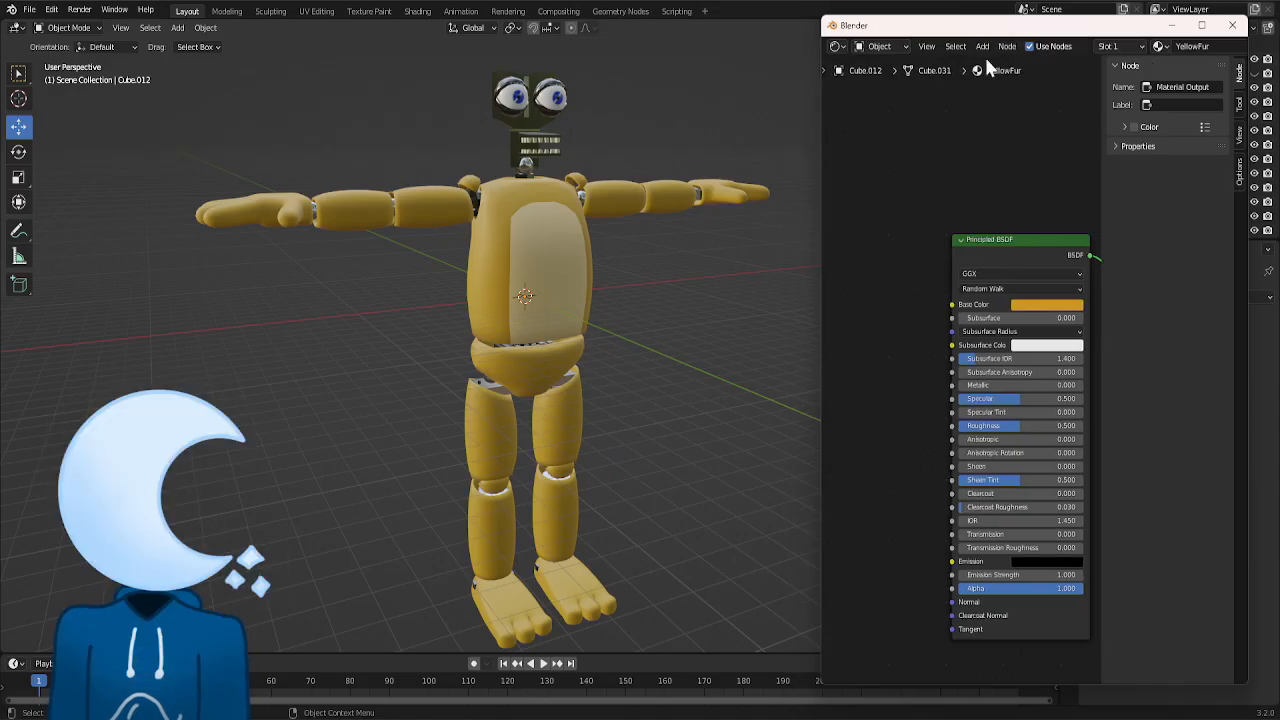
{"action": "left_click_drag", "start_coordinate": [1000, 30], "coordinate": [200, 28]}
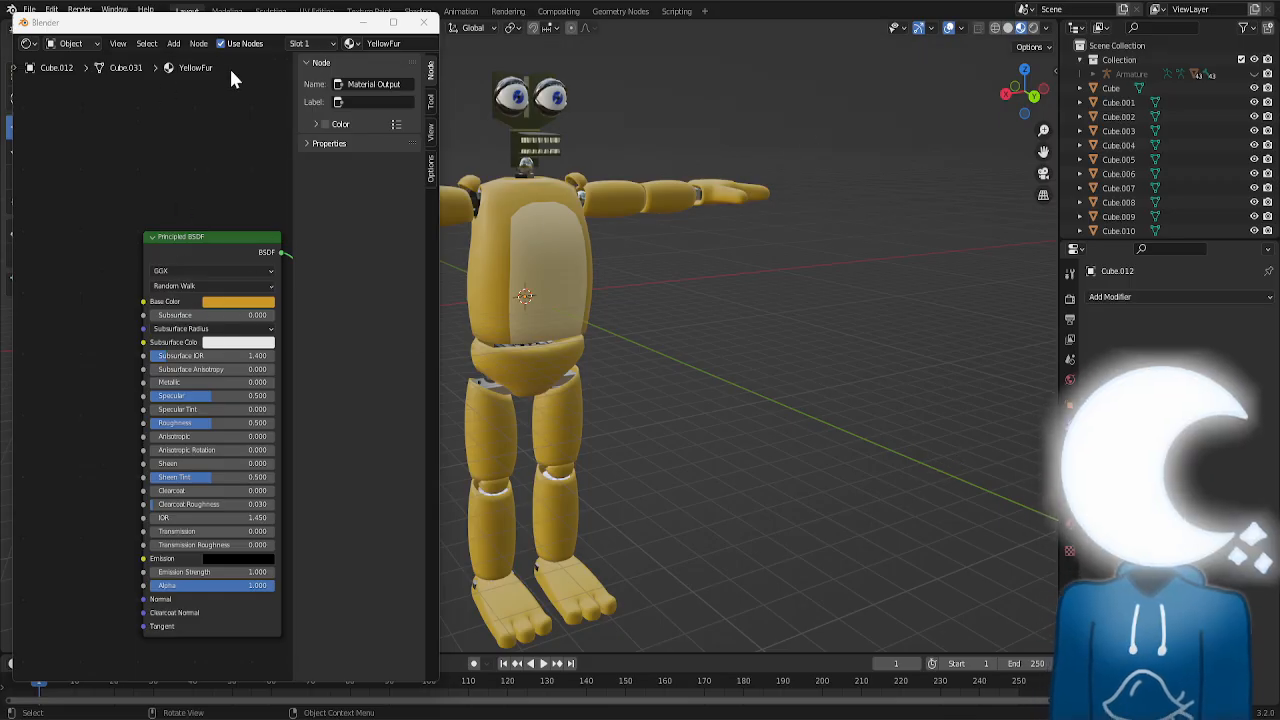
{"action": "left_click_drag", "start_coordinate": [441, 204], "coordinate": [612, 232]}
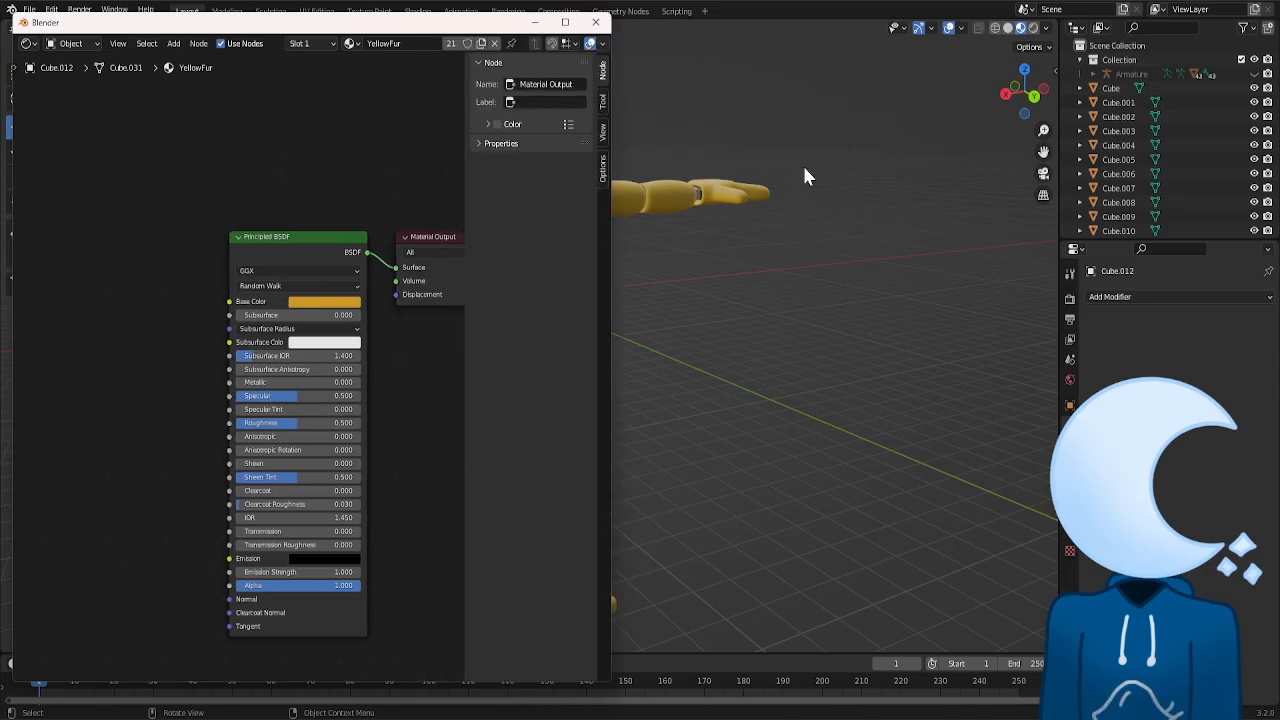
- Set the YellowFur Principled BSDF's Roughness to 1.000 and its Specular to 0.000
{"action": "left_click_drag", "start_coordinate": [1015, 100], "coordinate": [1042, 116]}
{"action": "left_click_drag", "start_coordinate": [299, 423], "coordinate": [363, 432]}
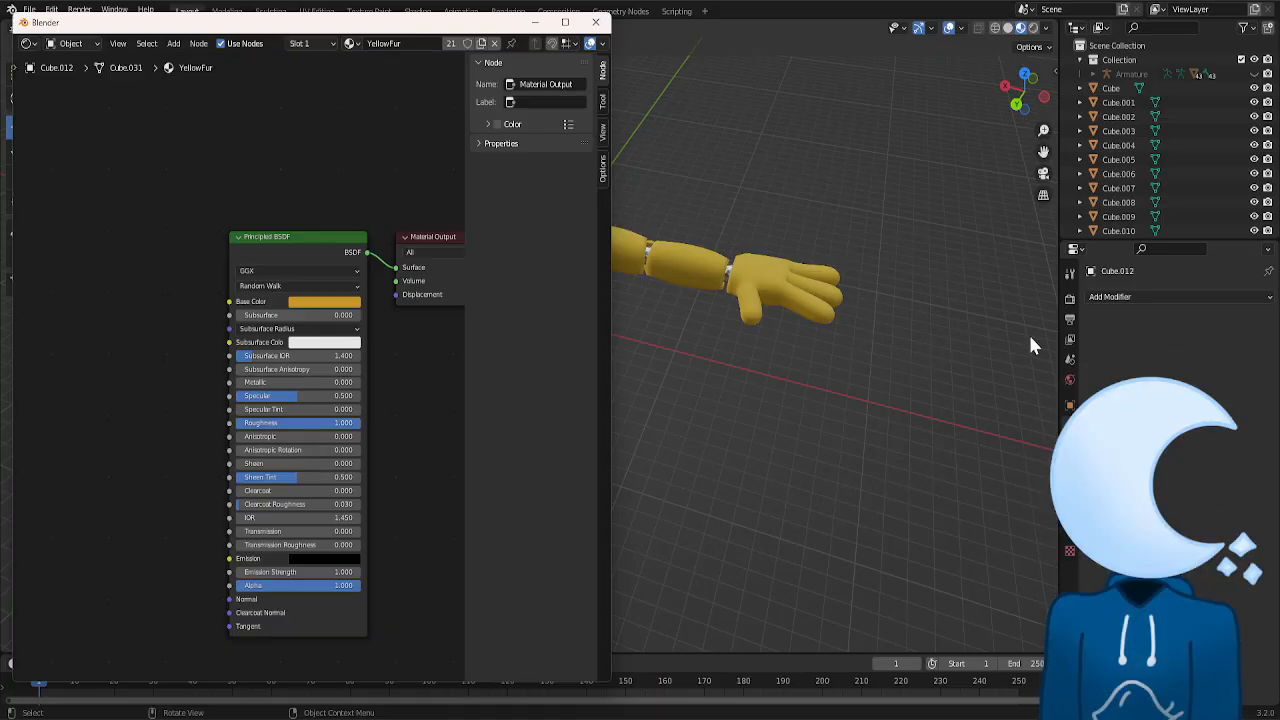
{"action": "scroll", "coordinate": [712, 336], "scroll_direction": "up", "scroll_amount": 4}
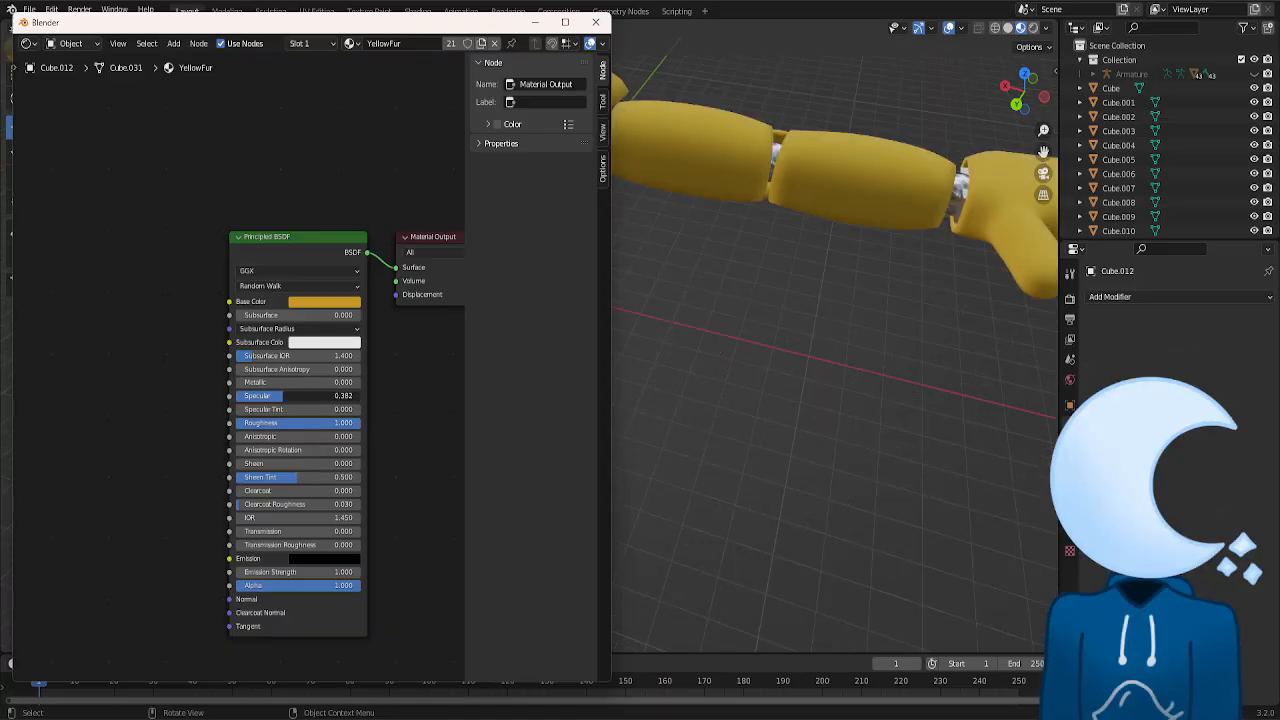
{"action": "scroll", "coordinate": [876, 358], "scroll_direction": "down", "scroll_amount": 6}
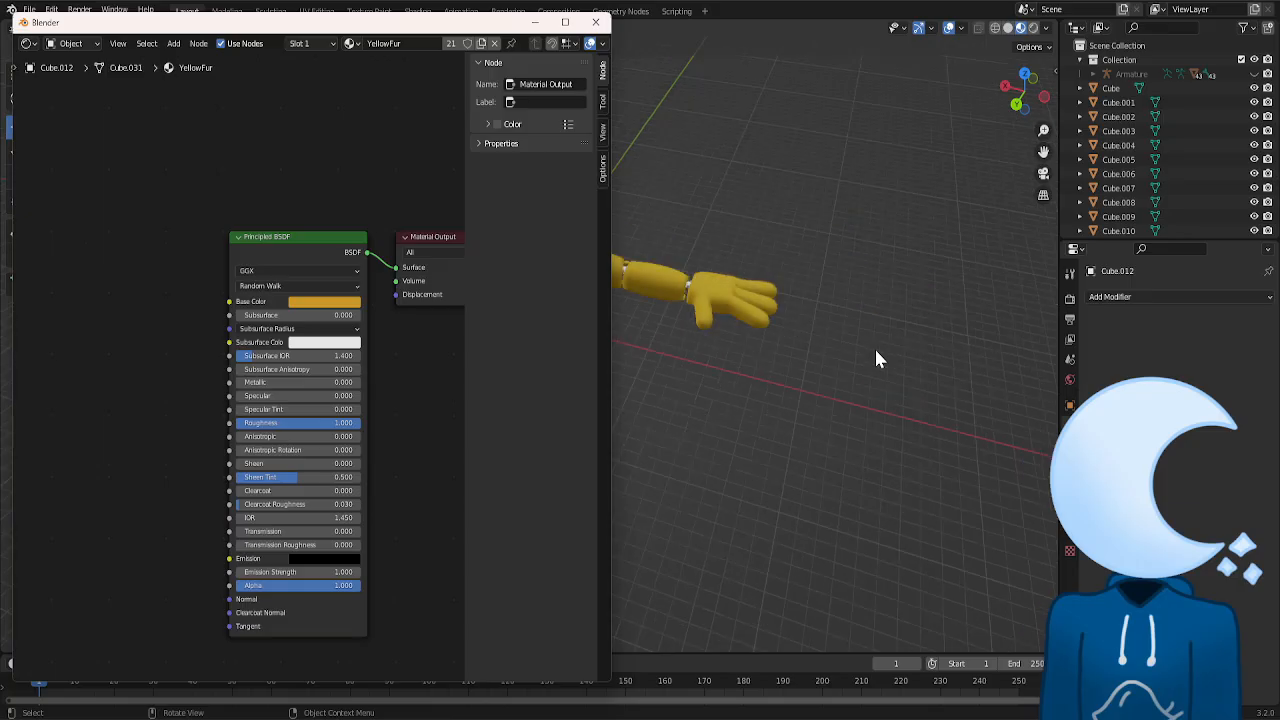
{"action": "scroll", "coordinate": [876, 358], "scroll_direction": "up", "scroll_amount": 4}
- Add a Noise Texture node and place it above and to the left of the Principled BSDF
{"action": "left_click", "coordinate": [173, 43]}
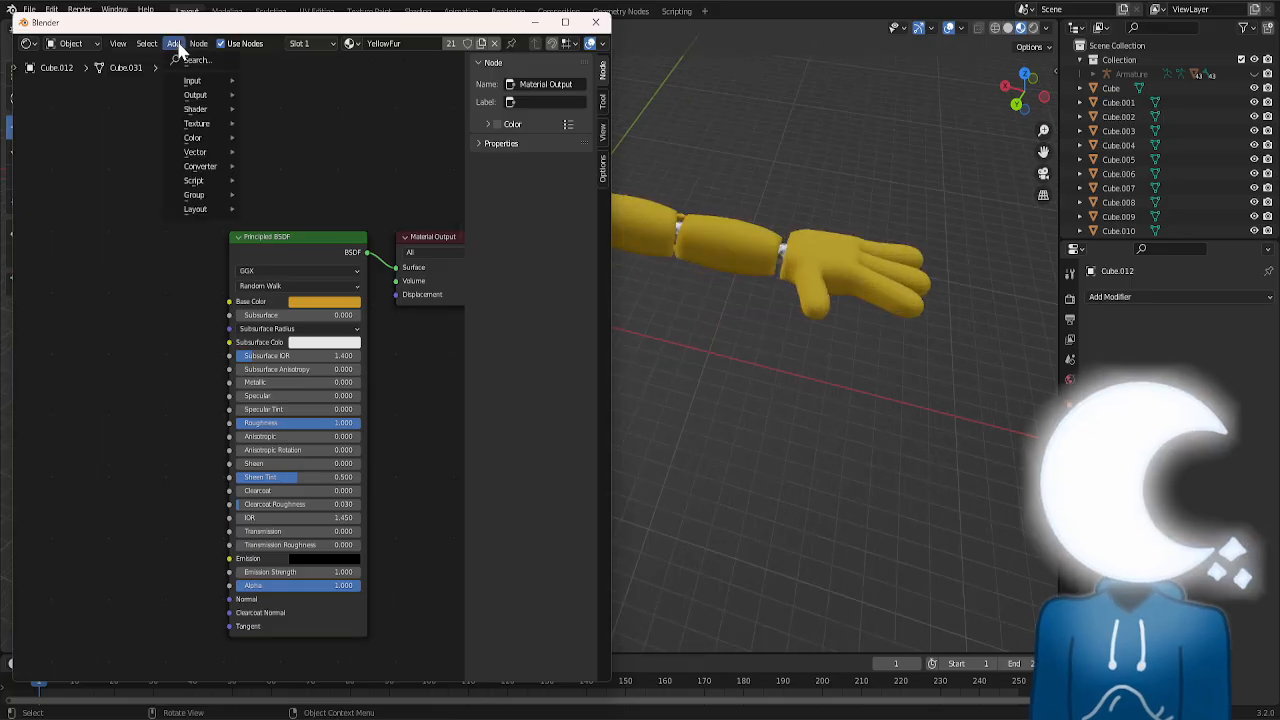
{"action": "mouse_move", "coordinate": [196, 96]}
{"action": "mouse_move", "coordinate": [195, 123]}
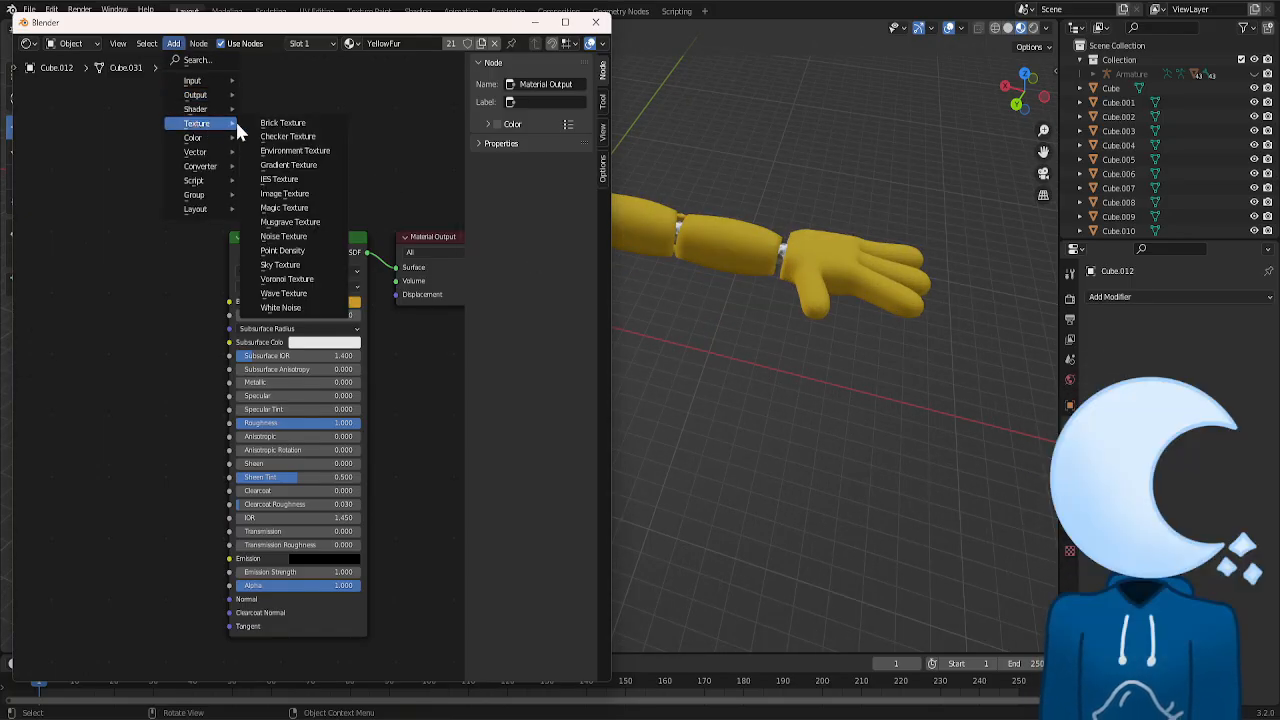
{"action": "left_click", "coordinate": [284, 236]}
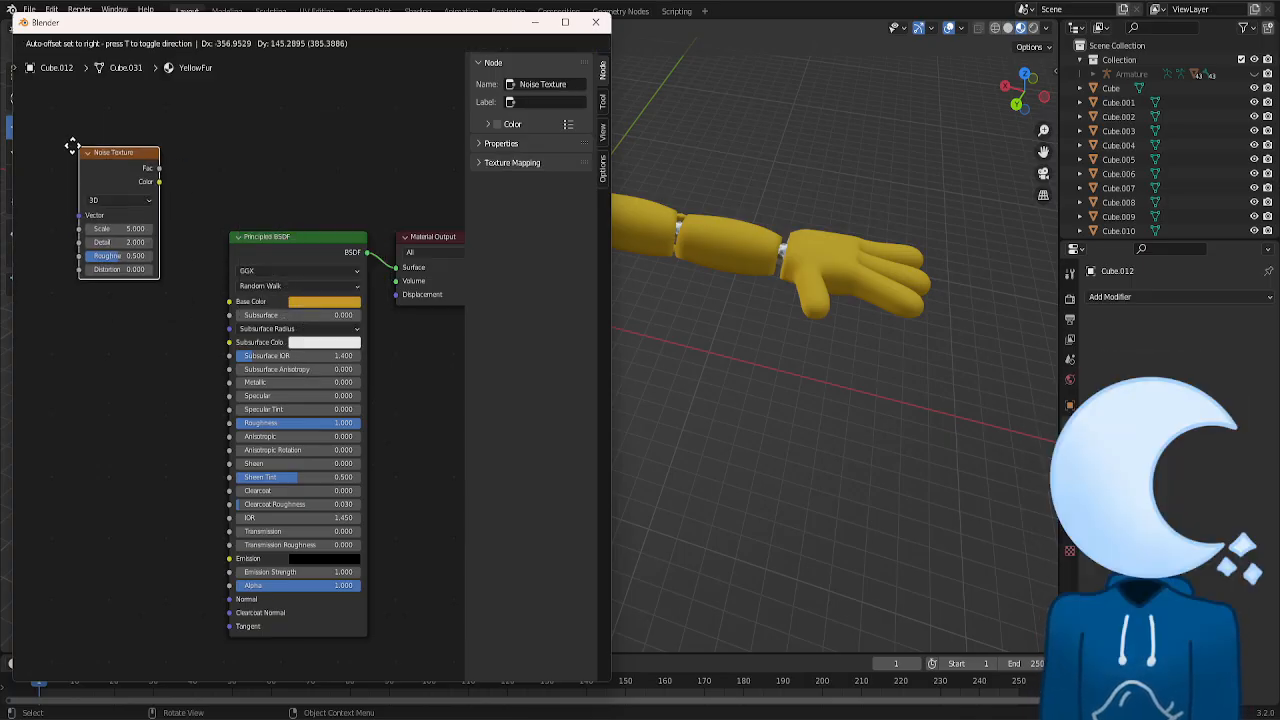
{"action": "left_click", "coordinate": [66, 146]}
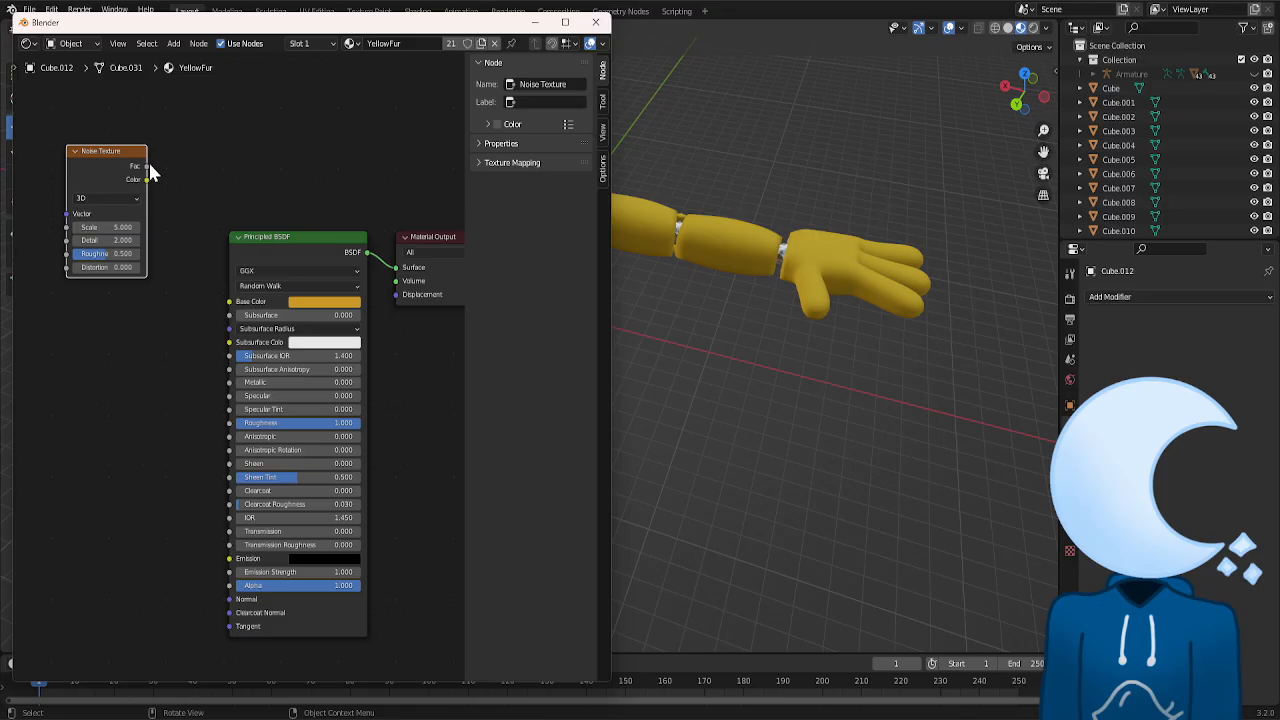
- Add a ColorRamp node below the Noise Texture and connect its Color output to the Principled BSDF's Base Color
{"action": "left_click", "coordinate": [172, 45]}
{"action": "mouse_move", "coordinate": [202, 166]}
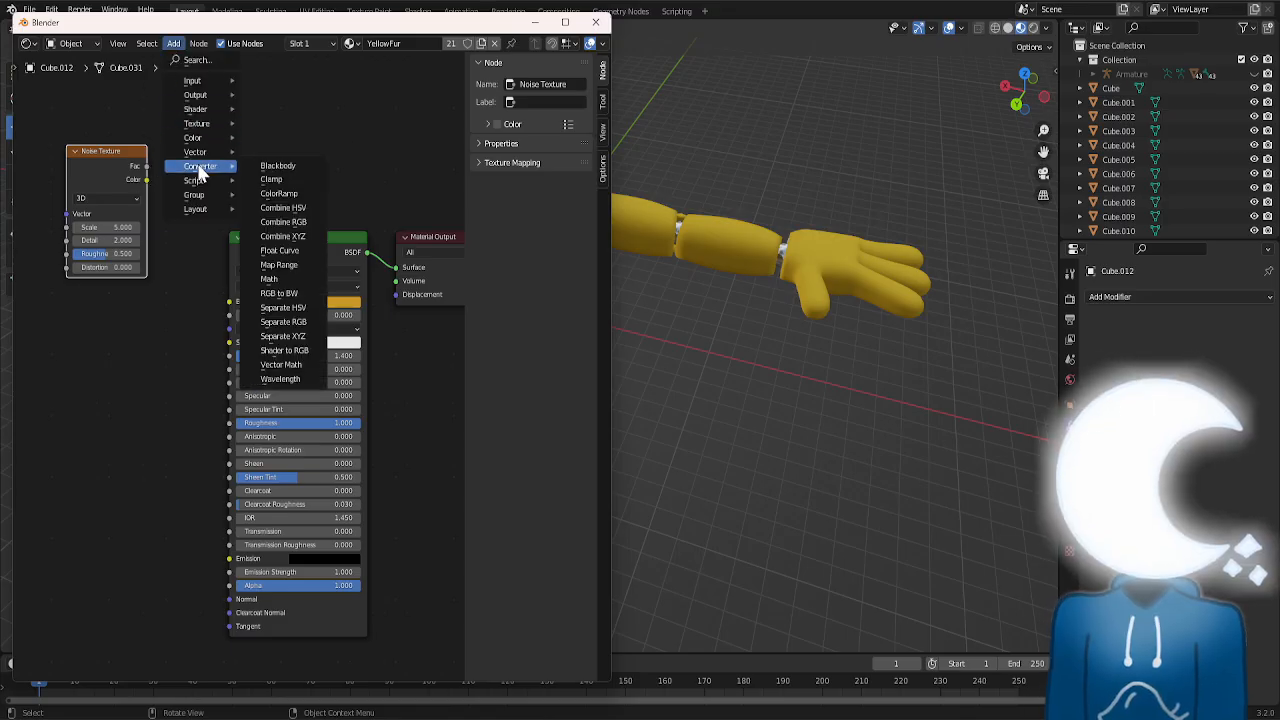
{"action": "left_click", "coordinate": [285, 194]}
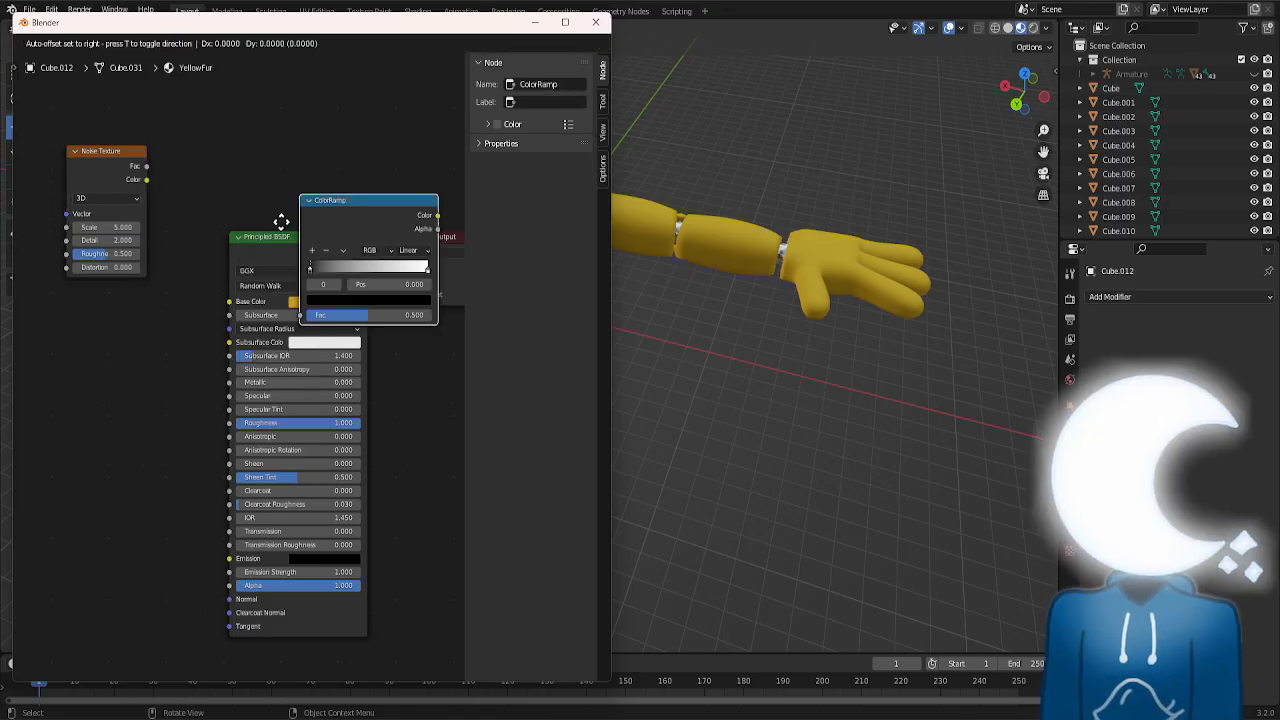
{"action": "left_click", "coordinate": [30, 374]}
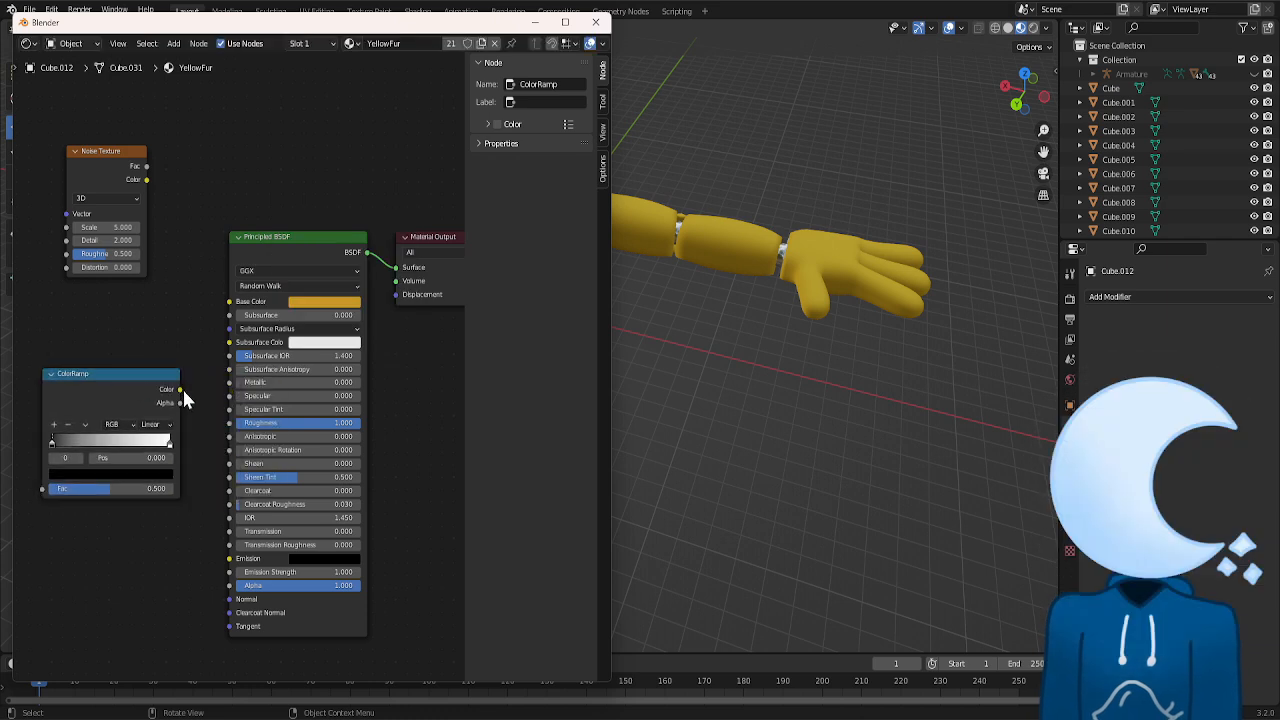
{"action": "left_click_drag", "start_coordinate": [230, 310], "coordinate": [228, 308]}
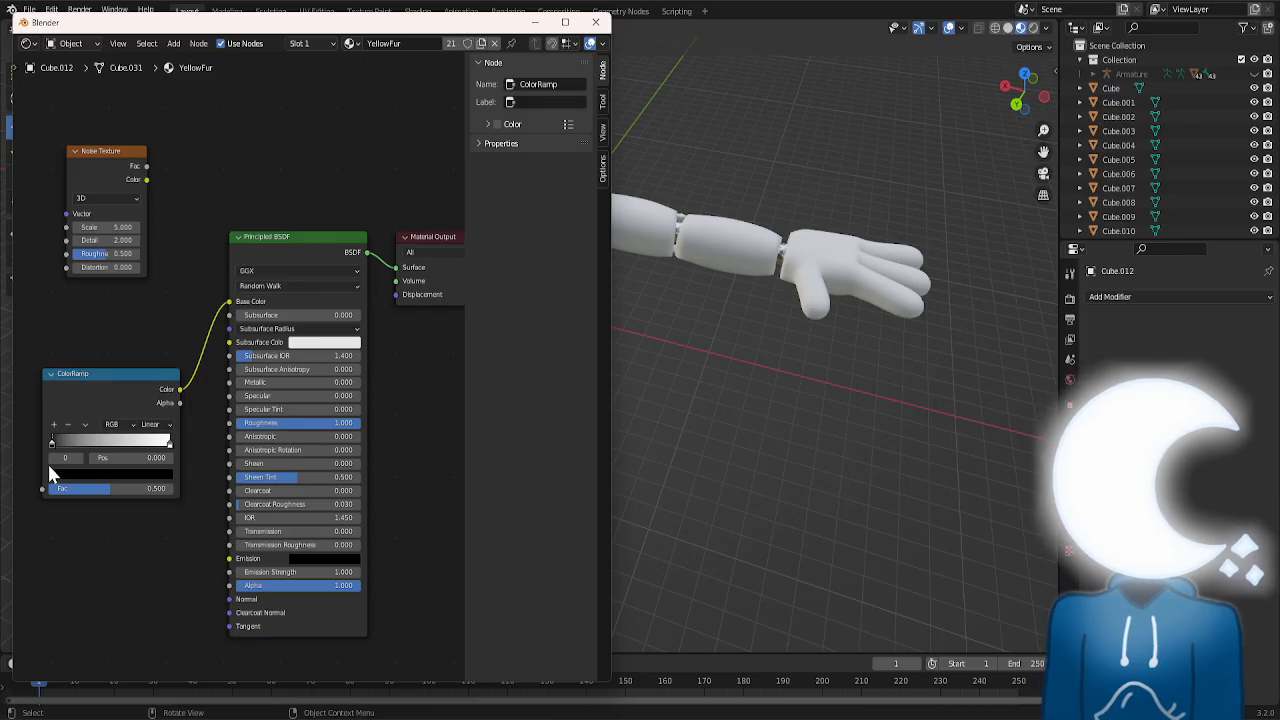
- Connect the Noise Texture's Fac output to the ColorRamp's Fac input and check the pattern on the whole suit
{"action": "left_click", "coordinate": [82, 379]}
{"action": "left_click_drag", "start_coordinate": [42, 490], "coordinate": [22, 444]}
{"action": "left_click_drag", "start_coordinate": [40, 488], "coordinate": [150, 166]}
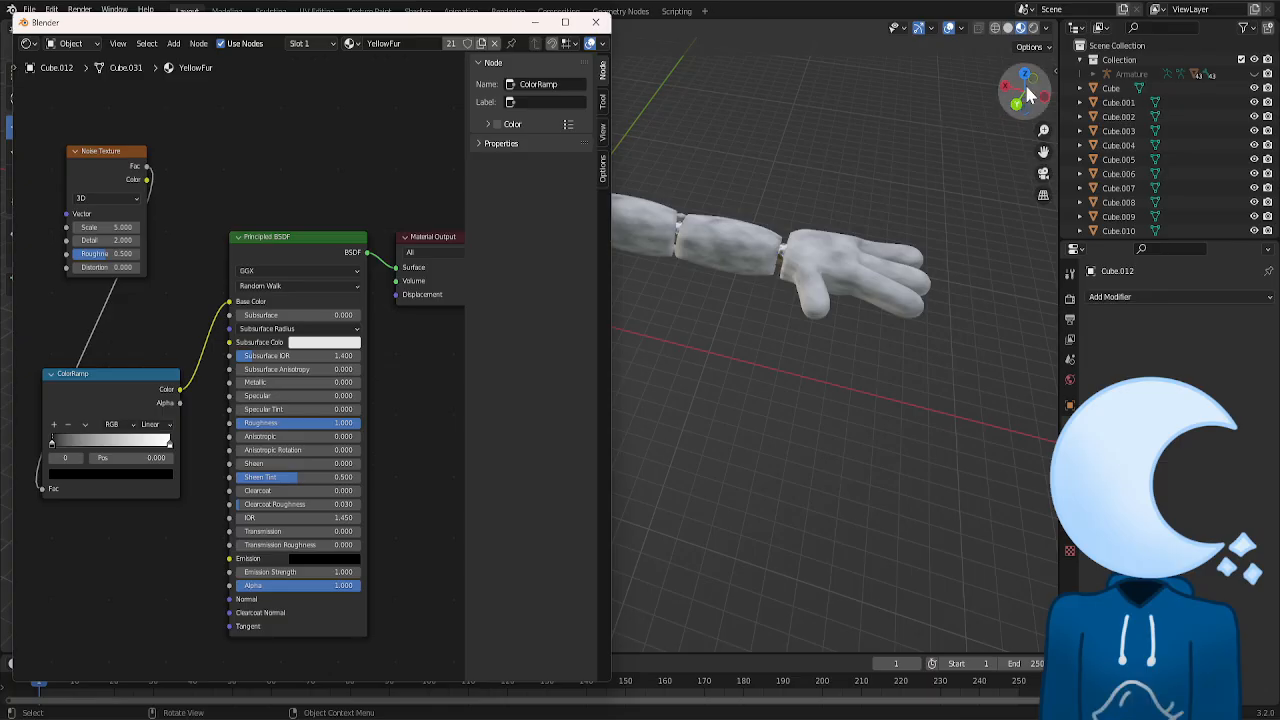
{"action": "left_click_drag", "start_coordinate": [1022, 97], "coordinate": [1031, 104]}
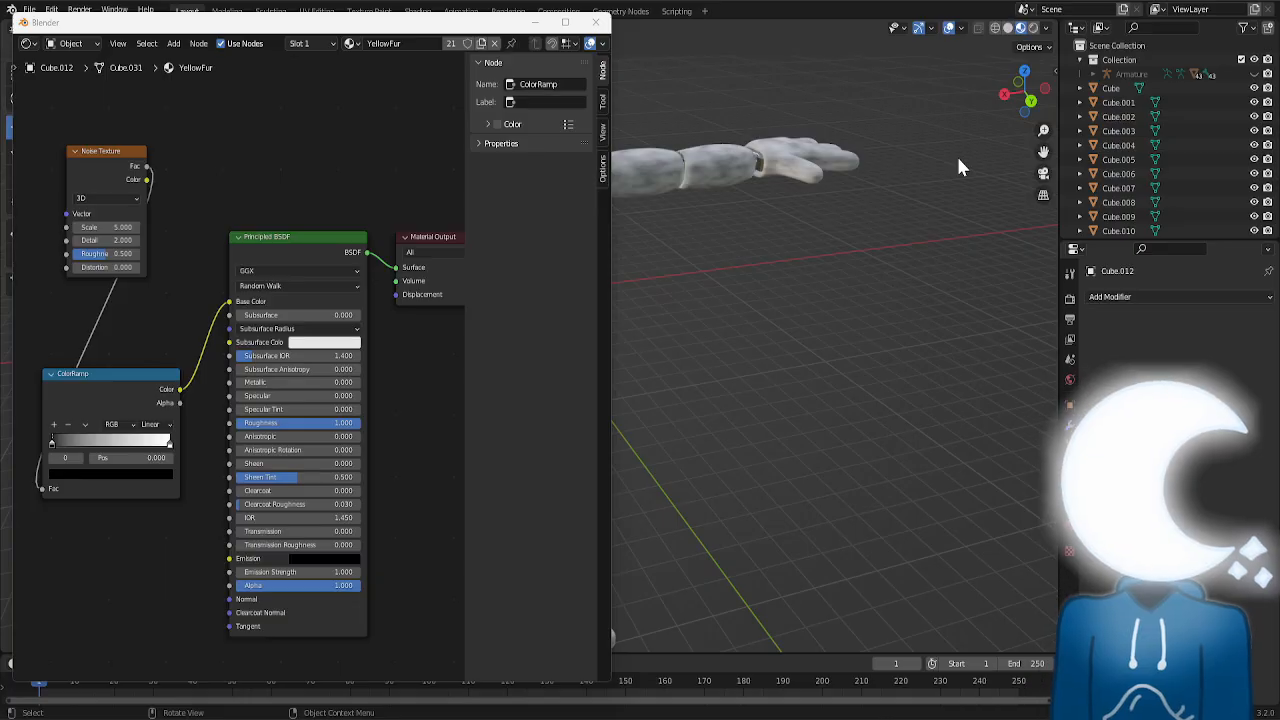
{"action": "left_click", "coordinate": [532, 23]}
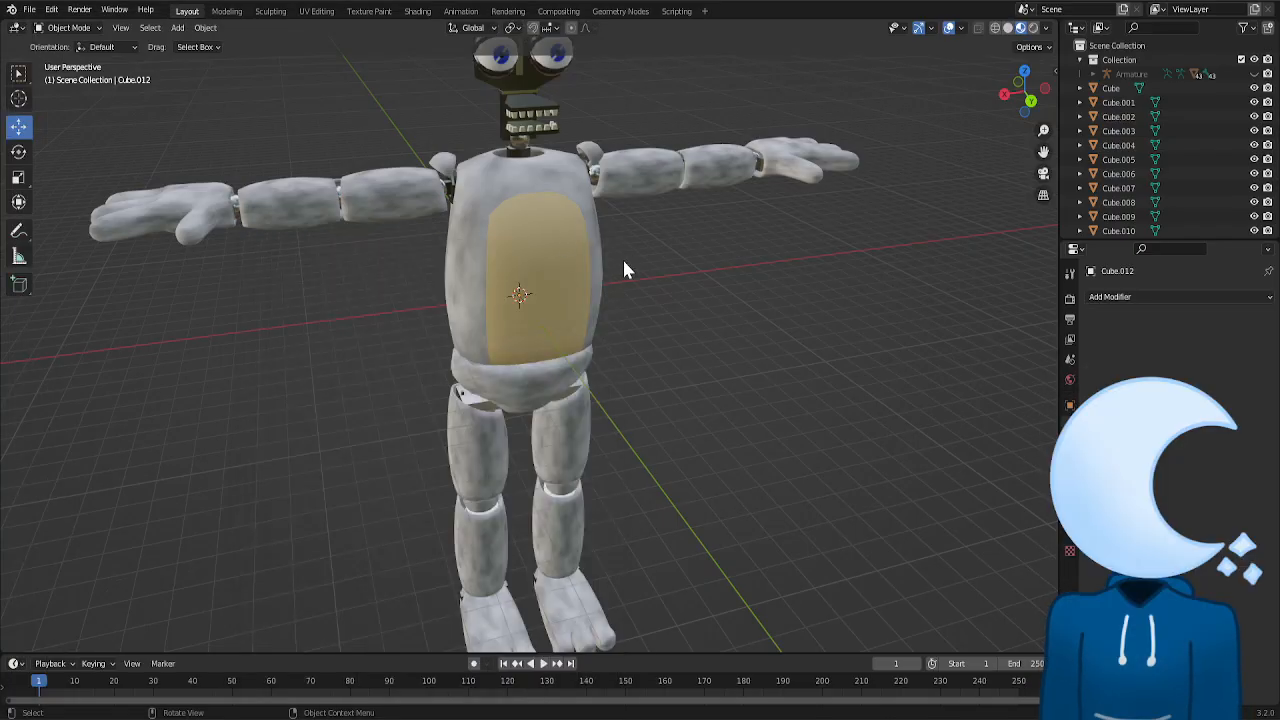
{"action": "left_click_drag", "start_coordinate": [1022, 66], "coordinate": [767, 88]}
{"action": "scroll", "coordinate": [1045, 108], "scroll_direction": "up", "scroll_amount": 3}
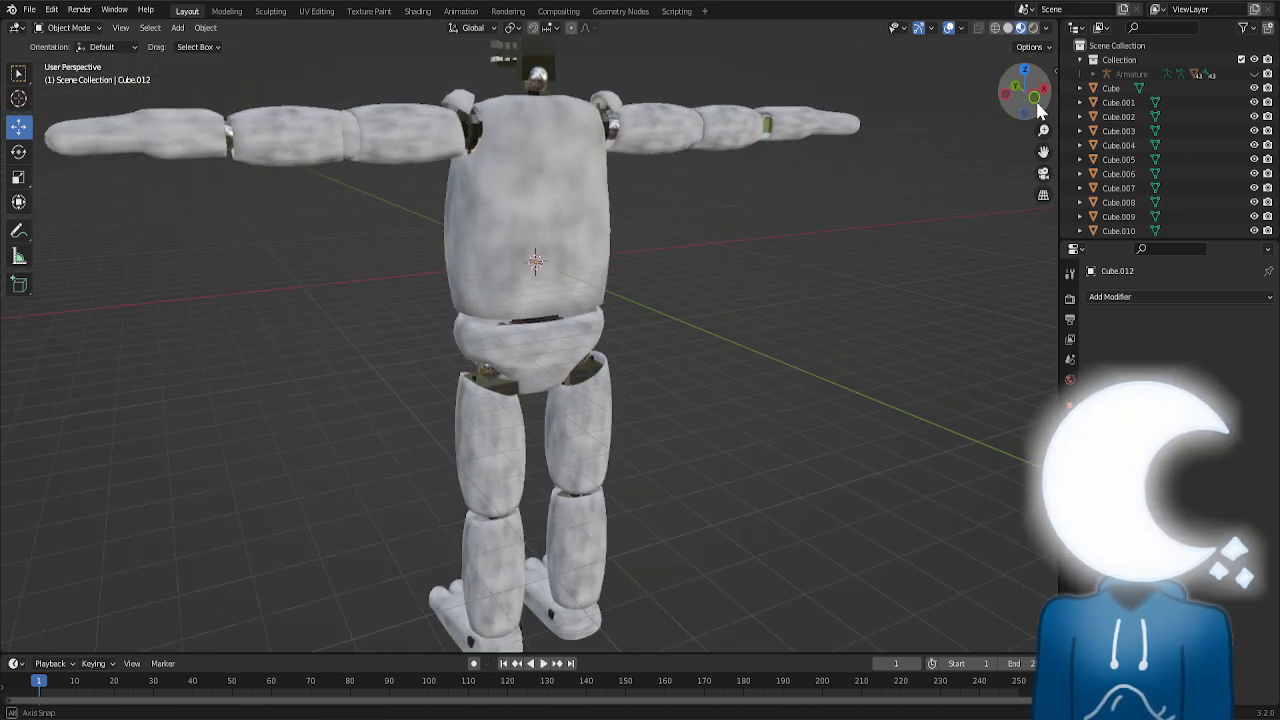
- Set the ColorRamp's first stop to a golden brown and its last stop to a bright orange-yellow
{"action": "key", "text": "alt+Tab"}
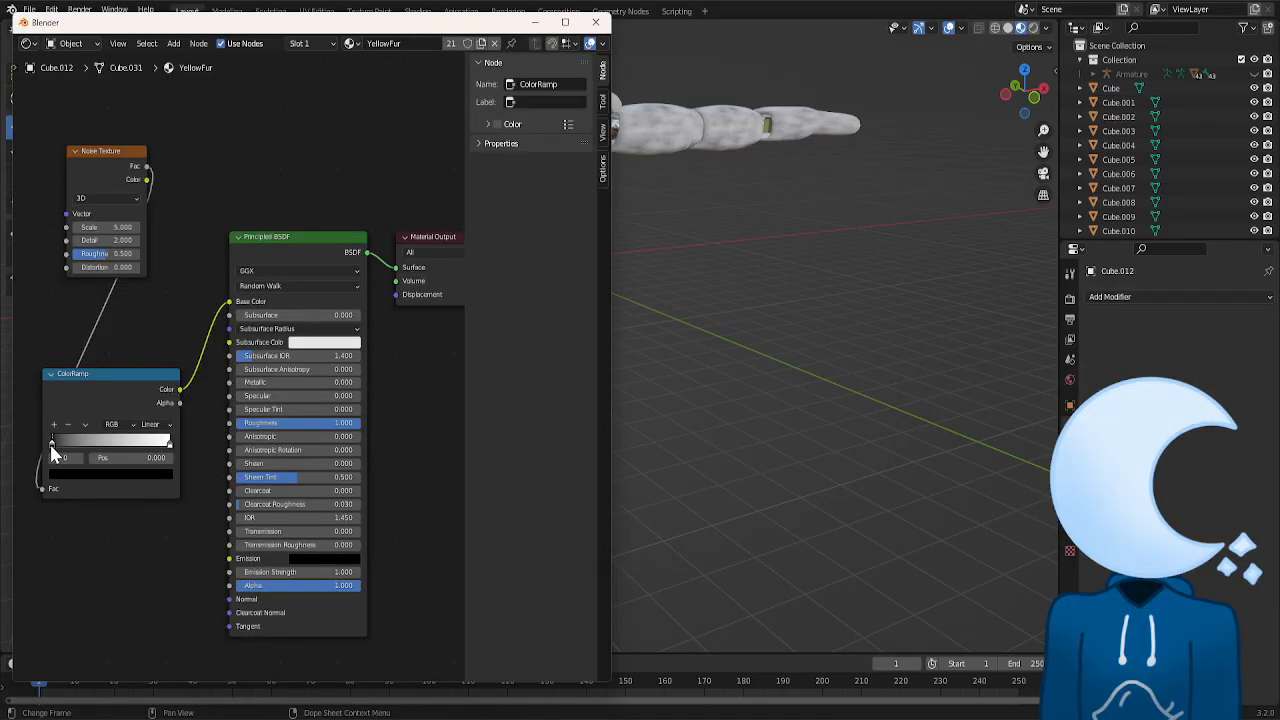
{"action": "left_click", "coordinate": [106, 473]}
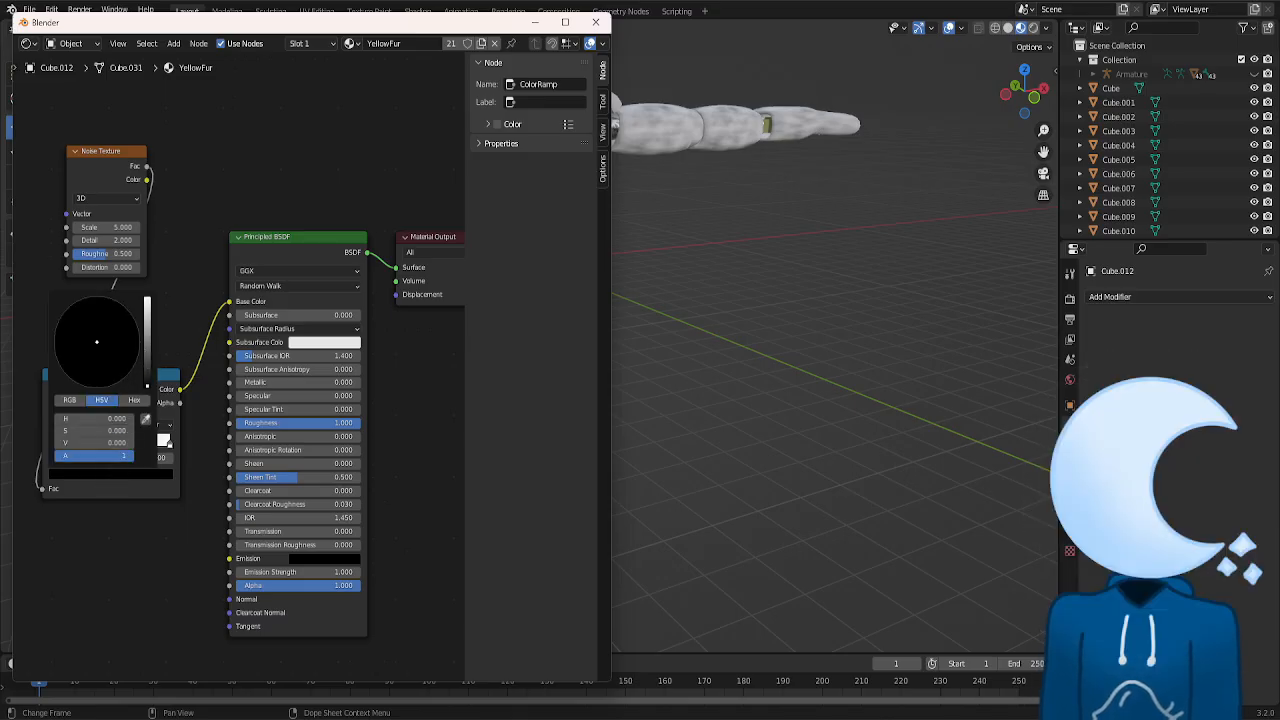
{"action": "left_click_drag", "start_coordinate": [147, 385], "coordinate": [79, 370]}
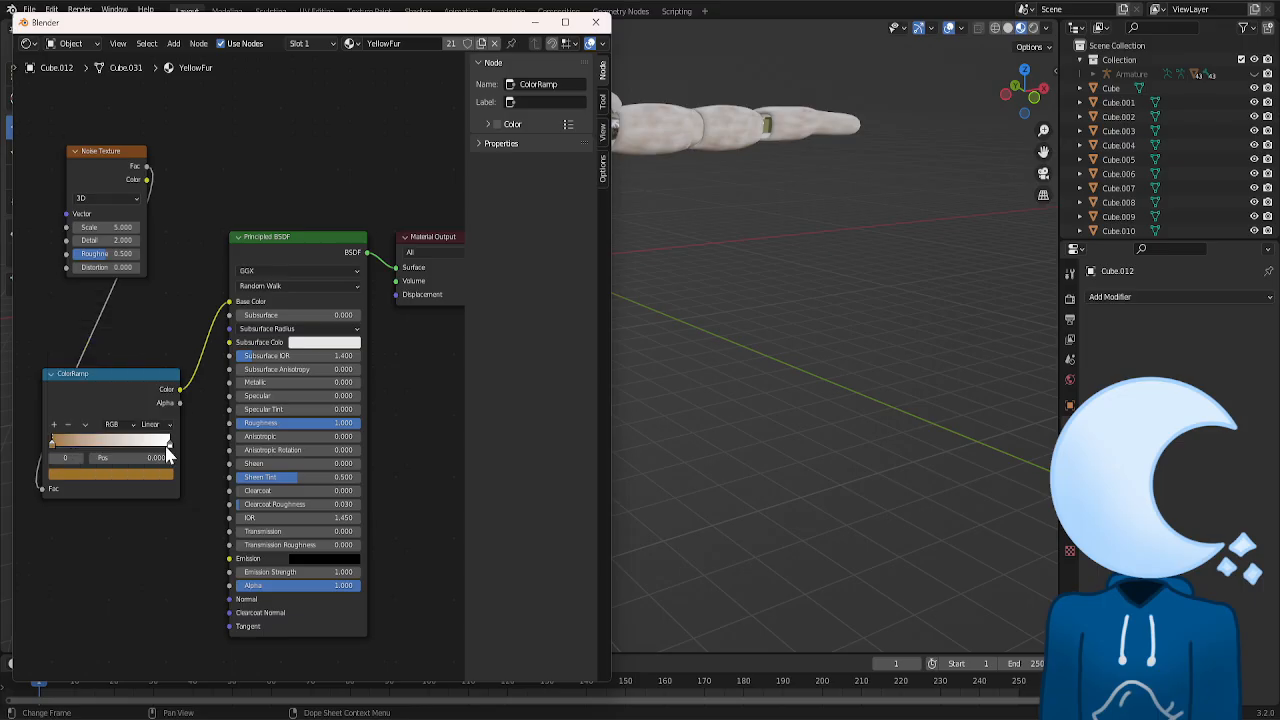
{"action": "left_click", "coordinate": [169, 446]}
{"action": "left_click", "coordinate": [150, 476]}
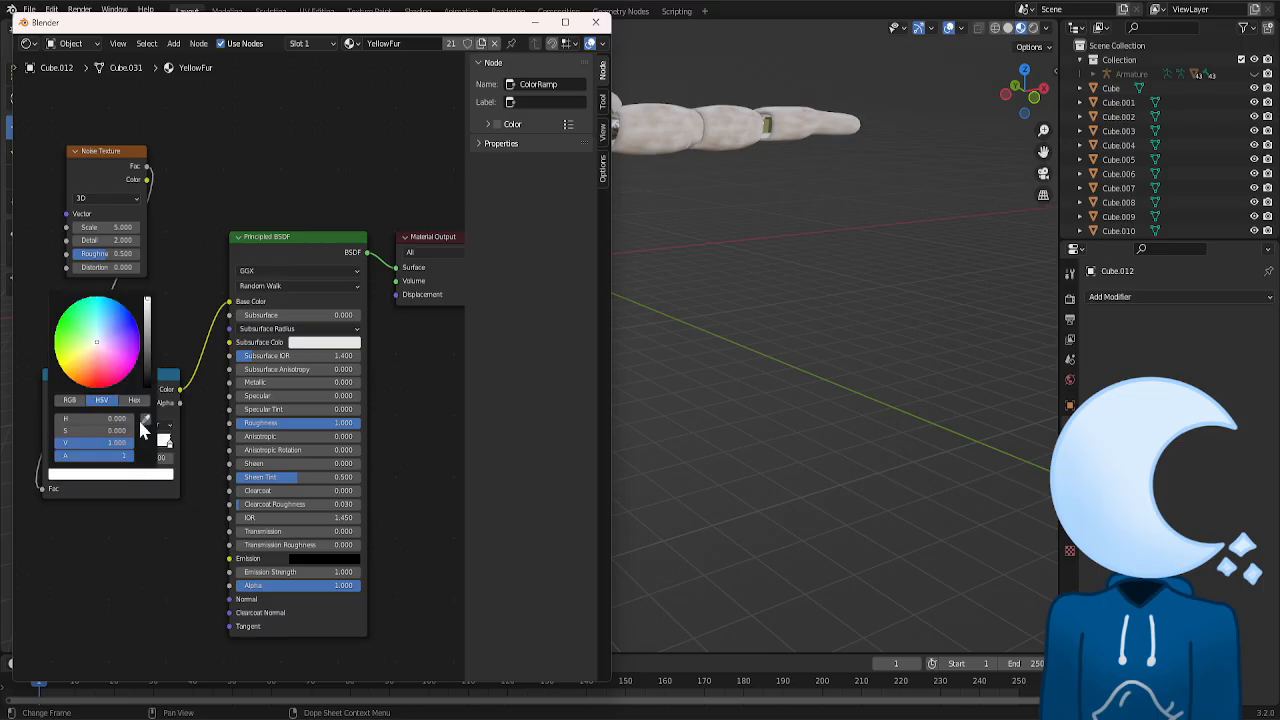
{"action": "left_click_drag", "start_coordinate": [98, 343], "coordinate": [76, 372]}
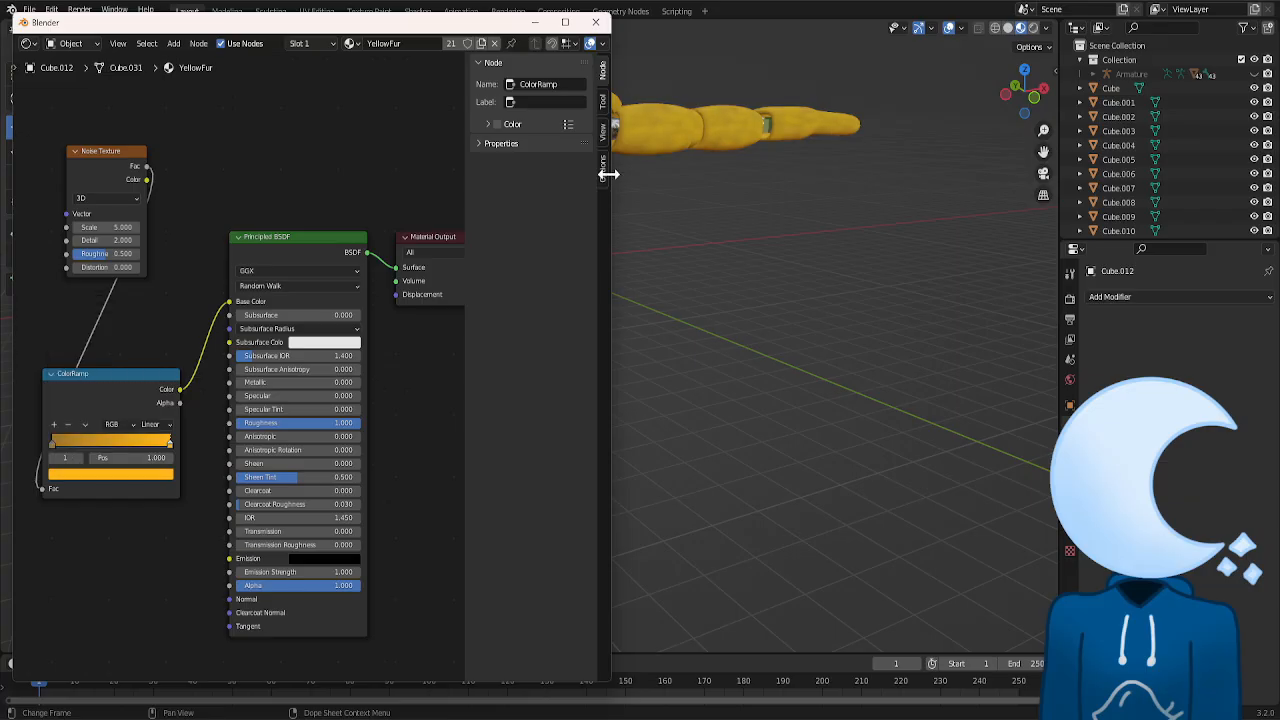
- Darken the golden brown of the ColorRamp's first stop slightly
{"action": "left_click", "coordinate": [52, 445]}
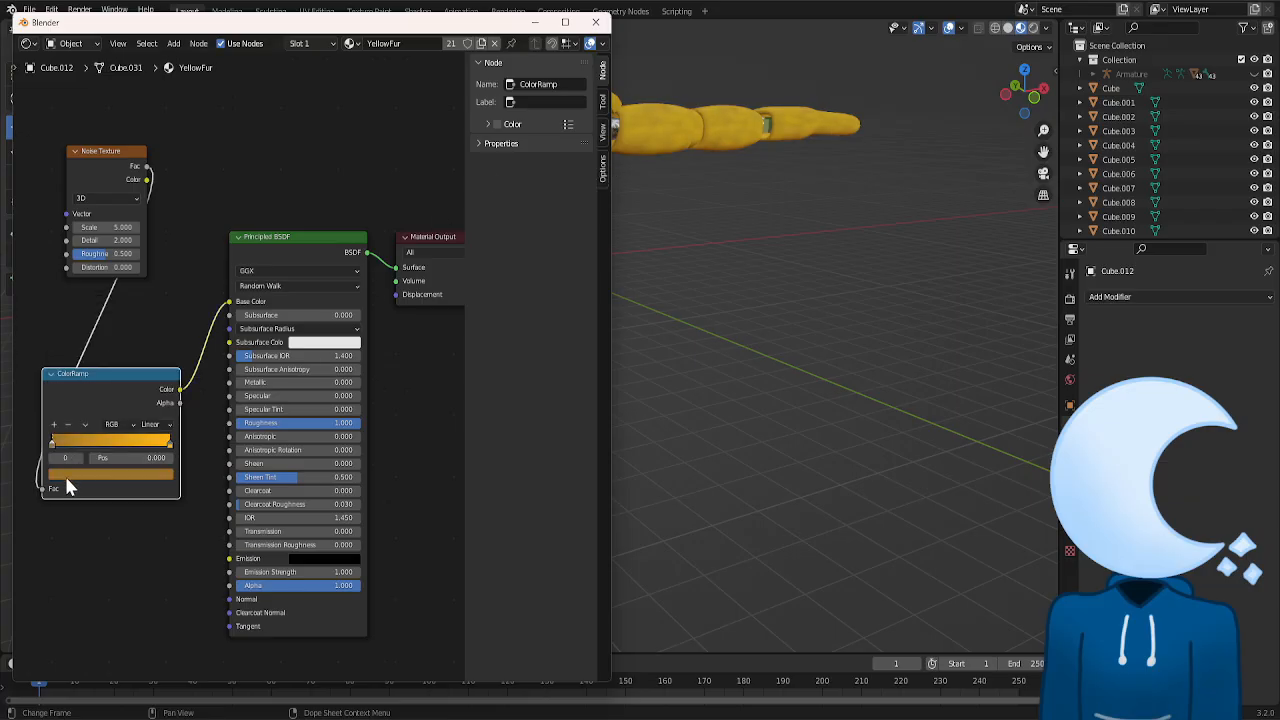
{"action": "left_click", "coordinate": [66, 476]}
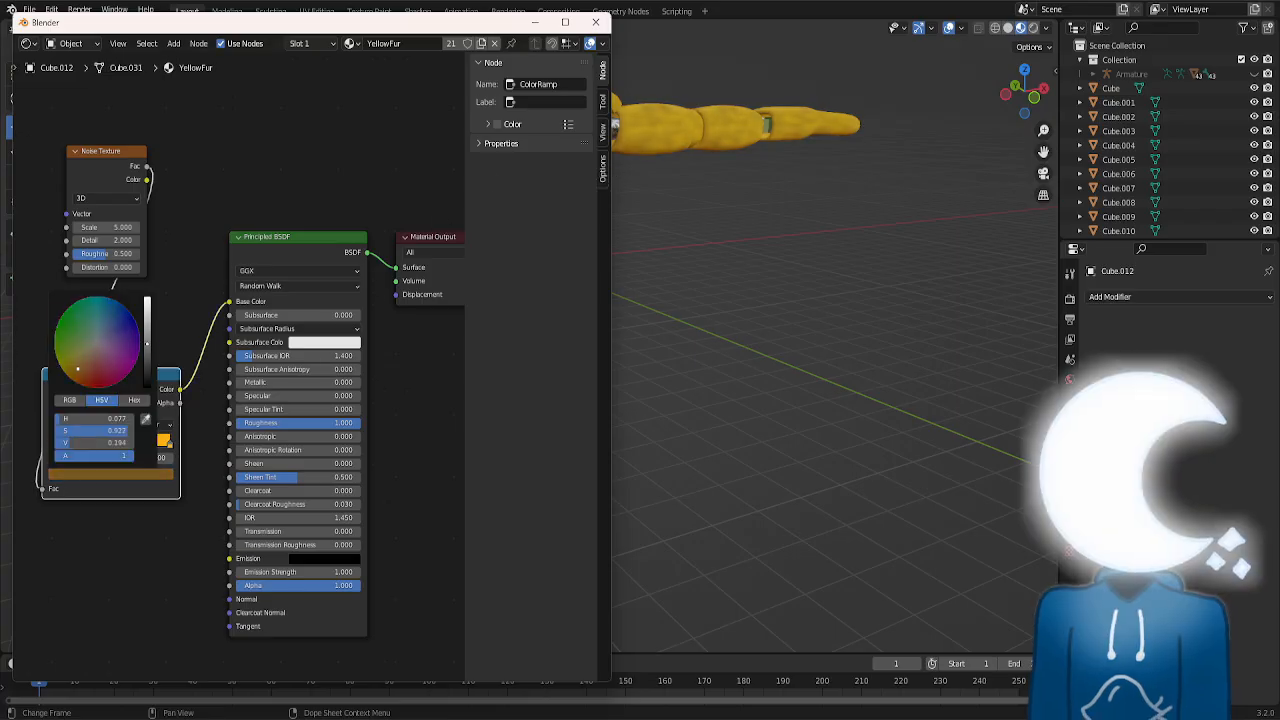
{"action": "left_click_drag", "start_coordinate": [147, 343], "coordinate": [147, 346]}
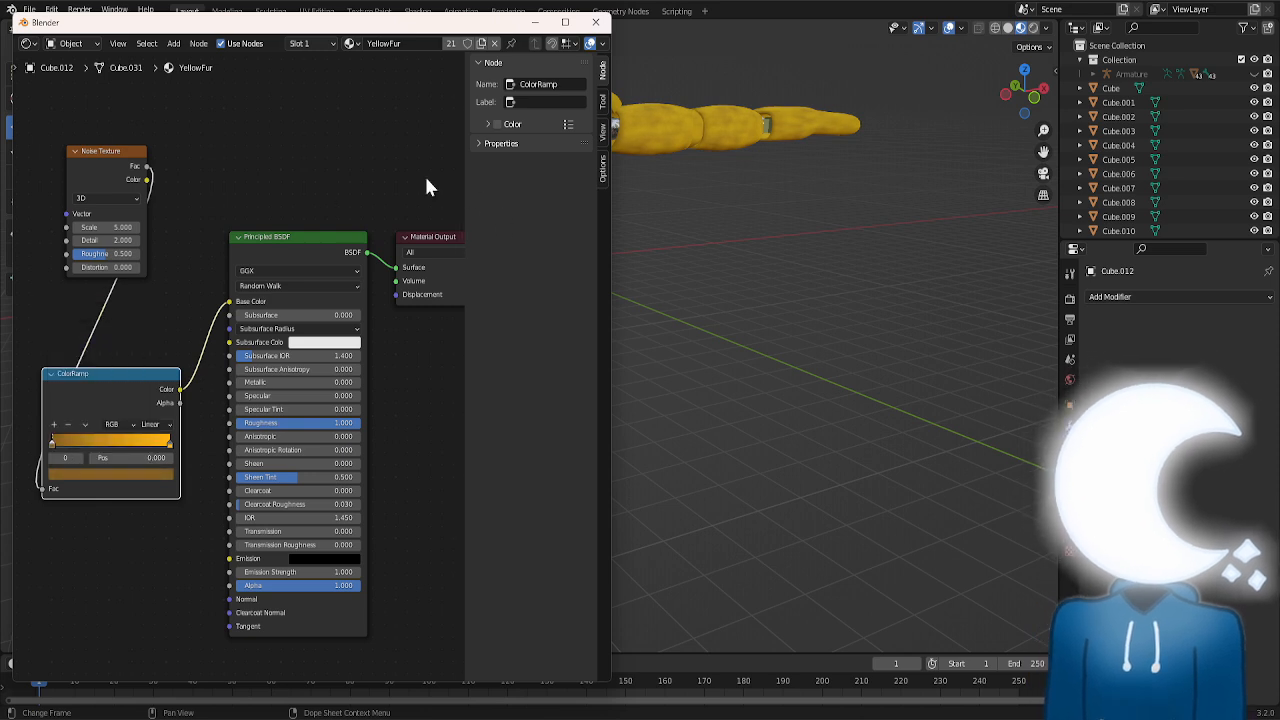
- Shift the ColorRamp's first stop to a reddish brown and check the fur colour on the front of the suit
{"action": "left_click", "coordinate": [1090, 131]}
{"action": "left_click_drag", "start_coordinate": [1042, 108], "coordinate": [1135, 112]}
{"action": "left_click", "coordinate": [857, 258]}
{"action": "scroll", "coordinate": [857, 258], "scroll_direction": "down", "scroll_amount": 1}
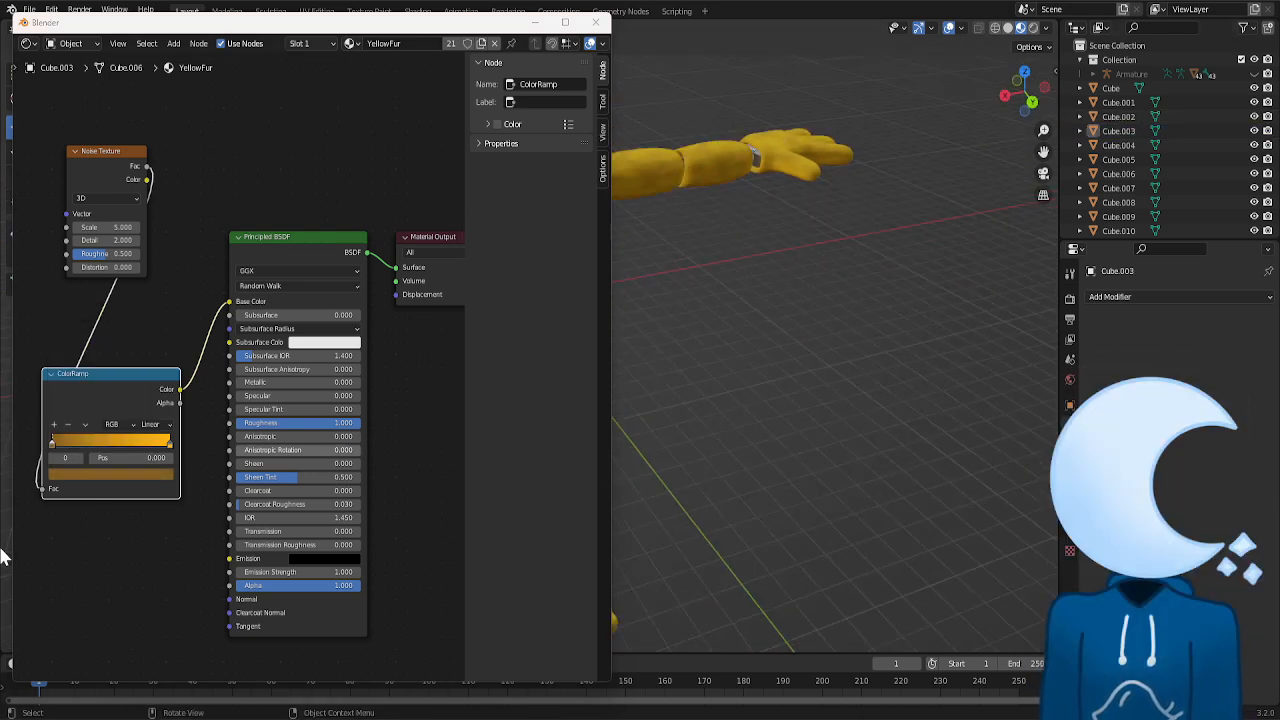
{"action": "left_click", "coordinate": [66, 476]}
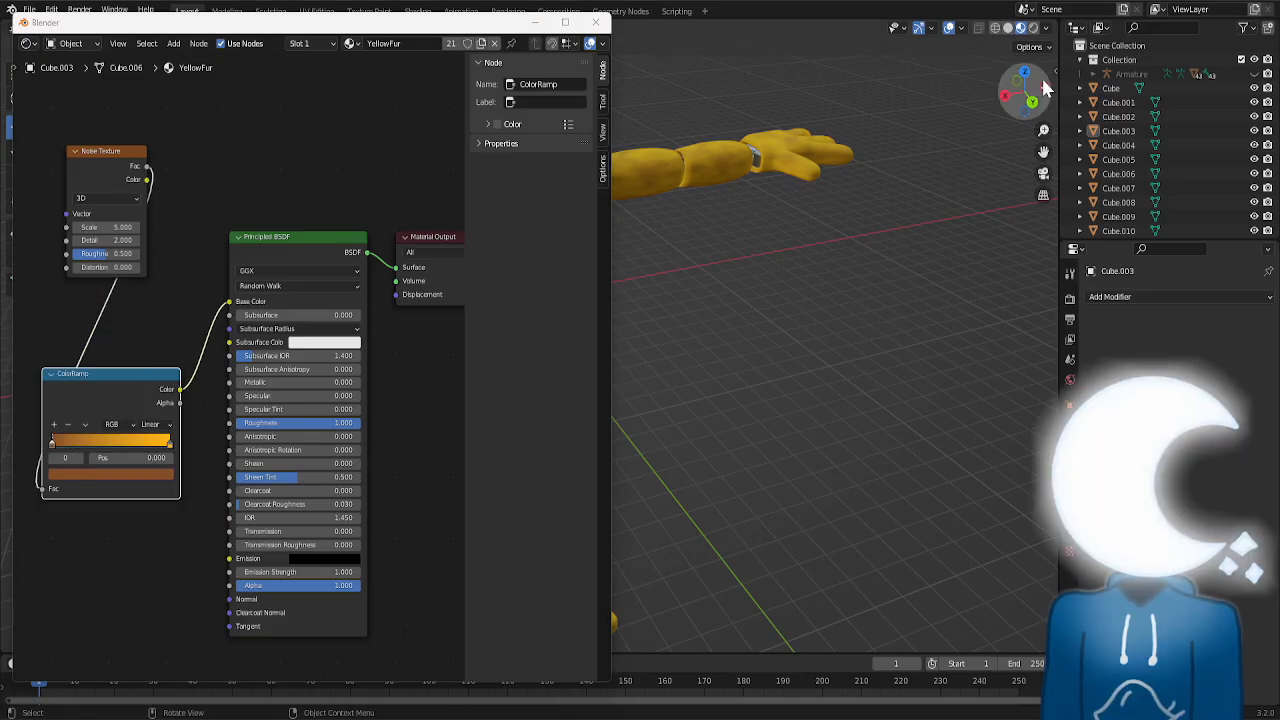
{"action": "left_click_drag", "start_coordinate": [1022, 92], "coordinate": [1058, 100]}
{"action": "left_click_drag", "start_coordinate": [1043, 152], "coordinate": [1247, 229]}
{"action": "left_click_drag", "start_coordinate": [1022, 92], "coordinate": [1017, 88]}
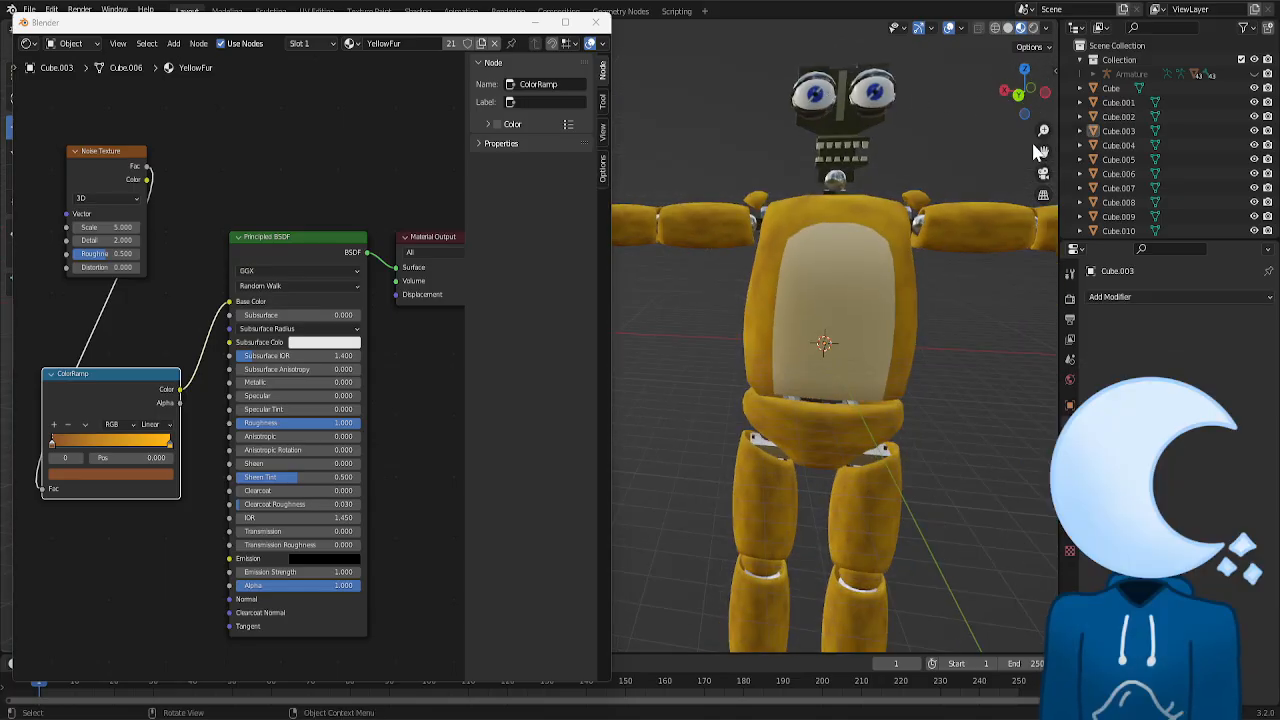
{"action": "left_click_drag", "start_coordinate": [1043, 152], "coordinate": [996, 147]}
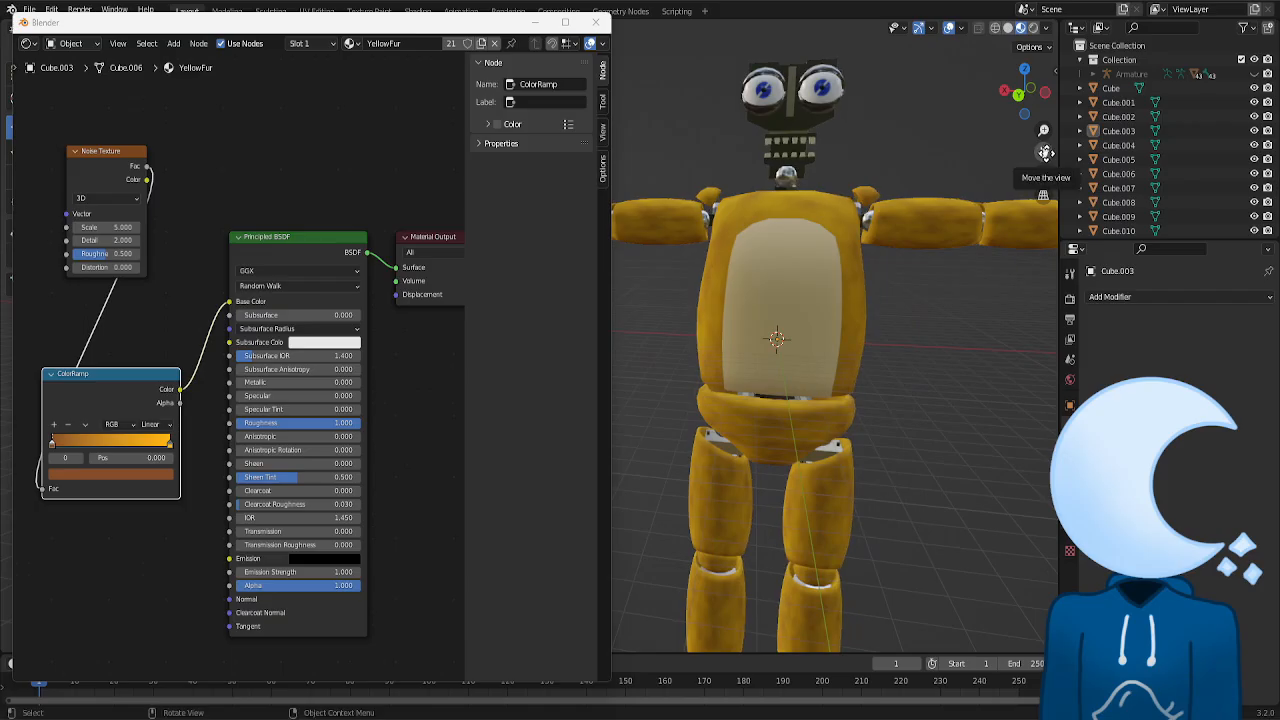
- Add a Noise Texture node to the torso's BeigeFur material, placed above and beside the Principled BSDF
{"action": "scroll", "coordinate": [928, 405], "scroll_direction": "down", "scroll_amount": 2}
{"action": "scroll", "coordinate": [928, 405], "scroll_direction": "up", "scroll_amount": 1}
{"action": "scroll", "coordinate": [966, 295], "scroll_direction": "up", "scroll_amount": 3}
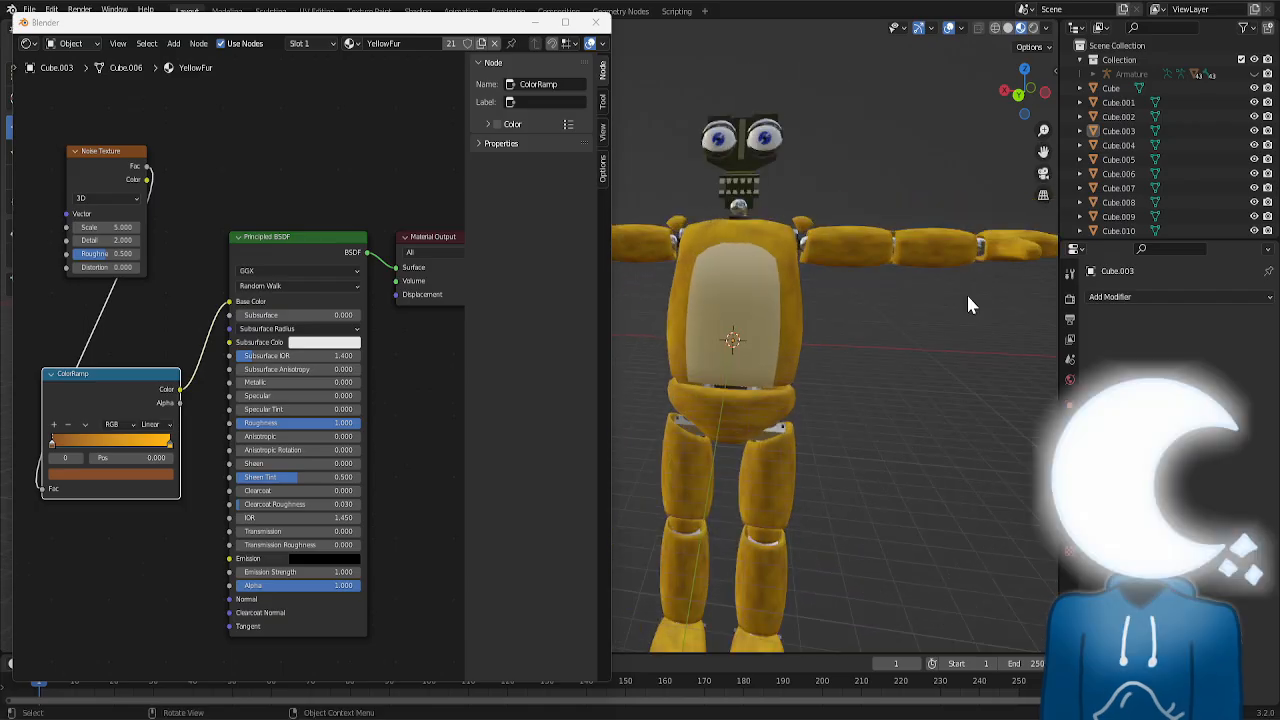
{"action": "left_click", "coordinate": [819, 284]}
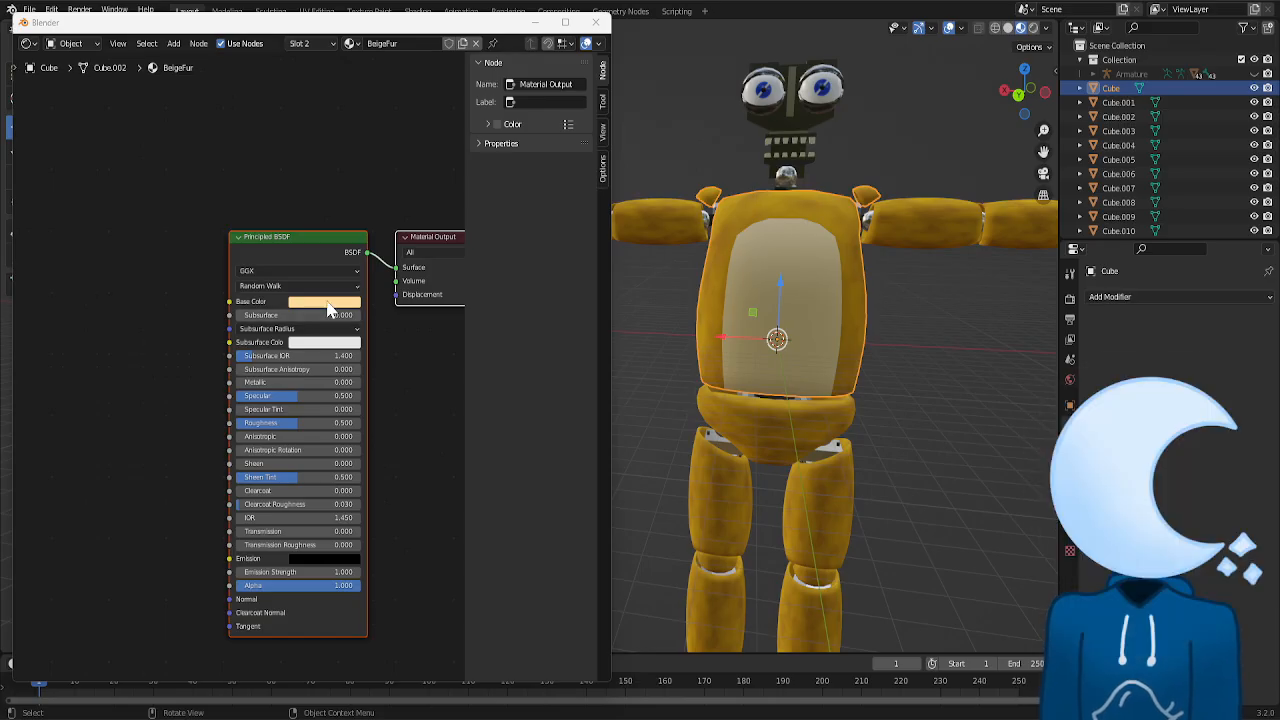
{"action": "left_click", "coordinate": [174, 43]}
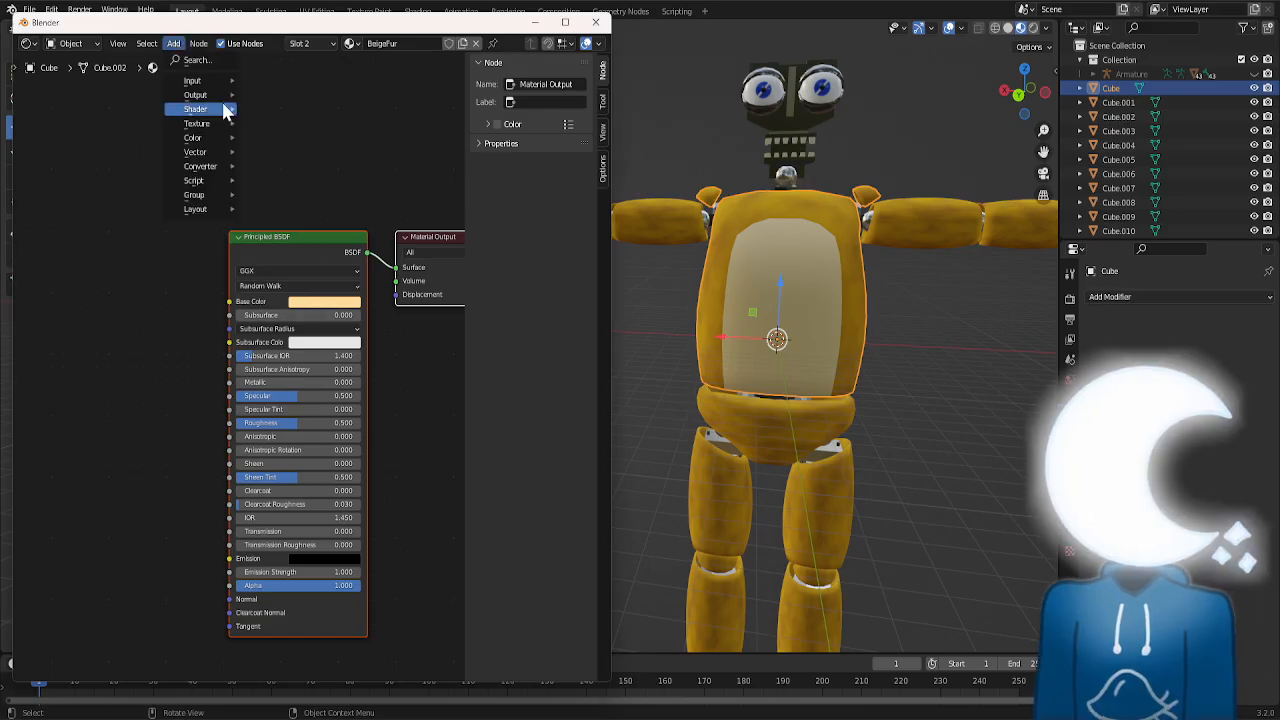
{"action": "mouse_move", "coordinate": [218, 124]}
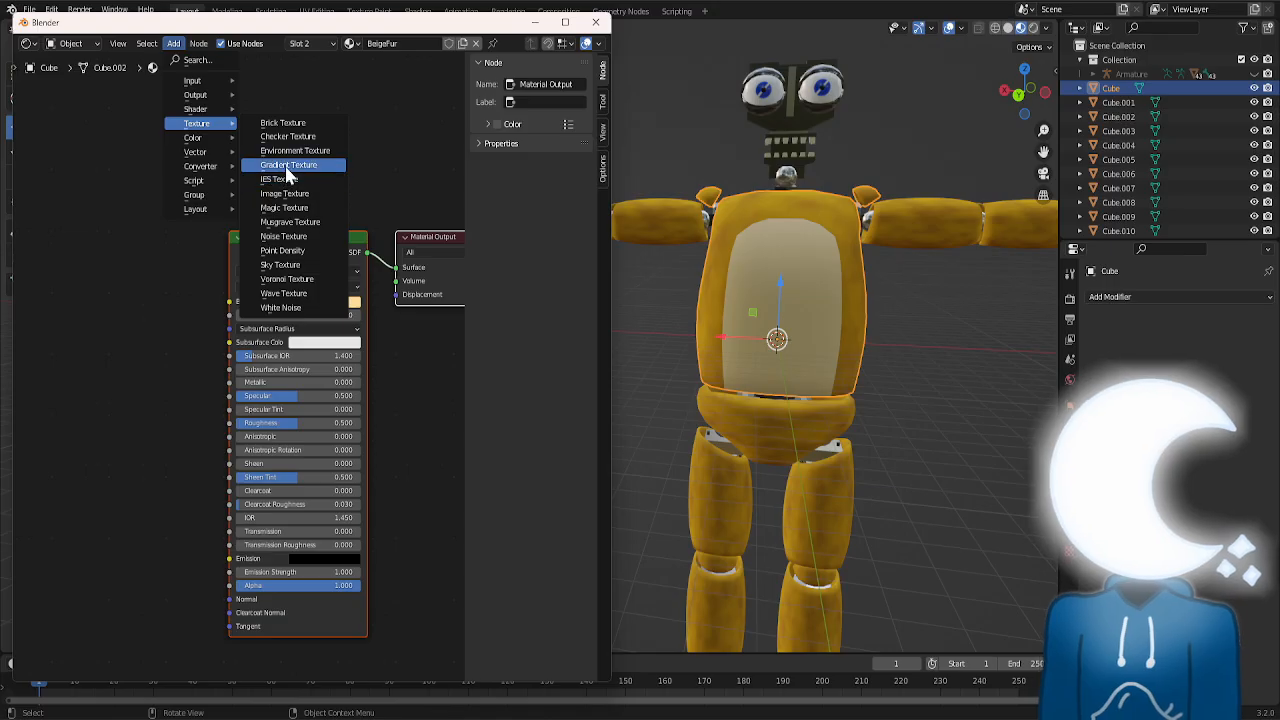
{"action": "left_click", "coordinate": [285, 236]}
{"action": "left_click", "coordinate": [38, 106]}
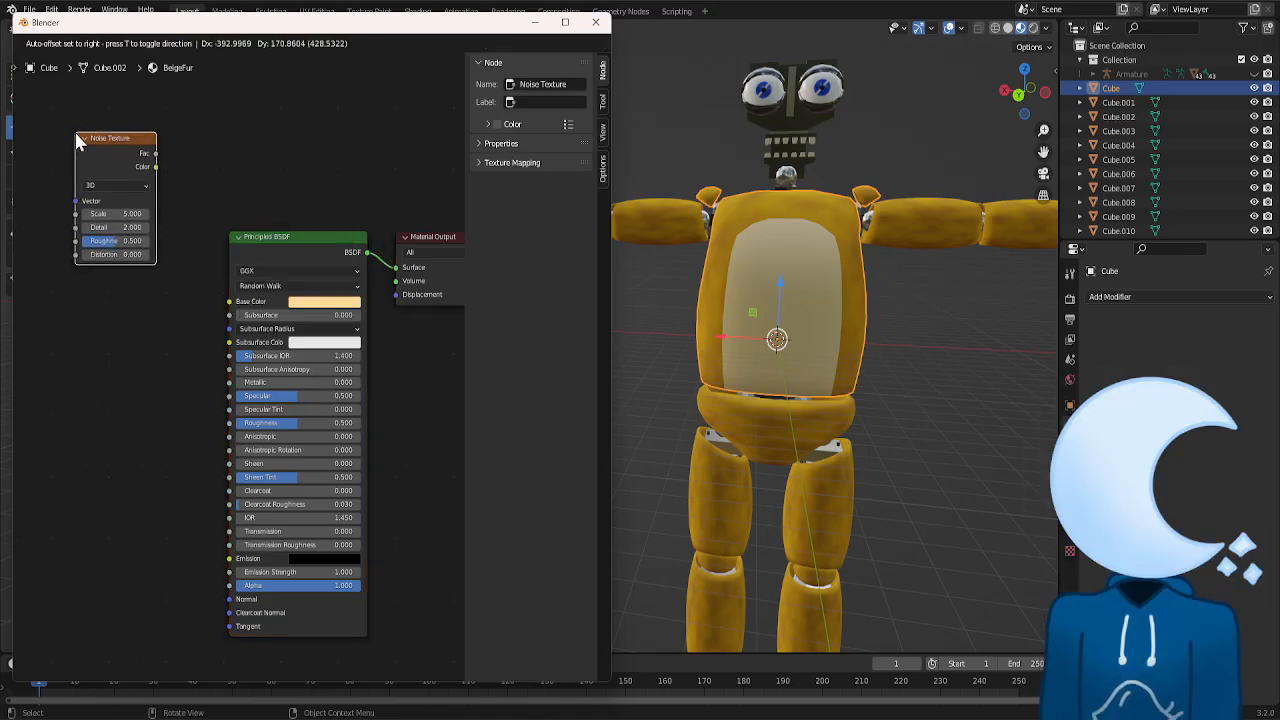
- Add a ColorRamp to BeigeFur and wire it between the Noise Texture's Fac output and the Principled BSDF's Base Color
{"action": "left_click", "coordinate": [174, 43]}
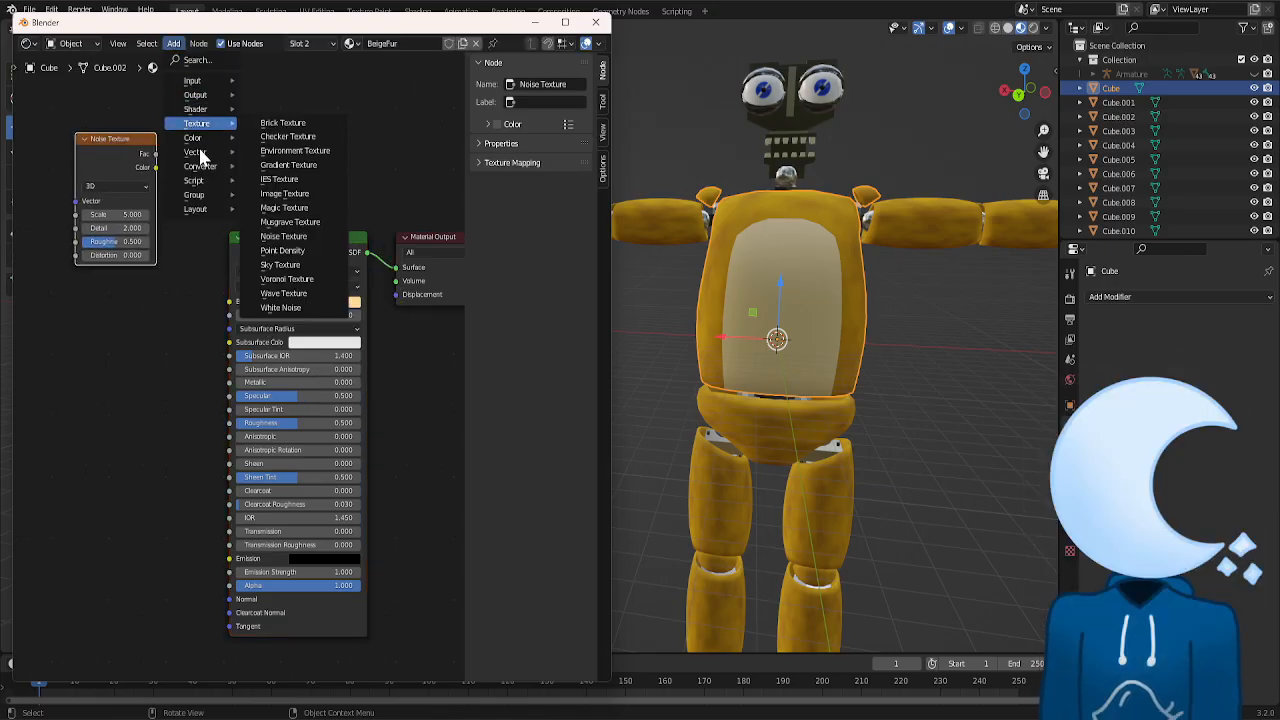
{"action": "mouse_move", "coordinate": [233, 170]}
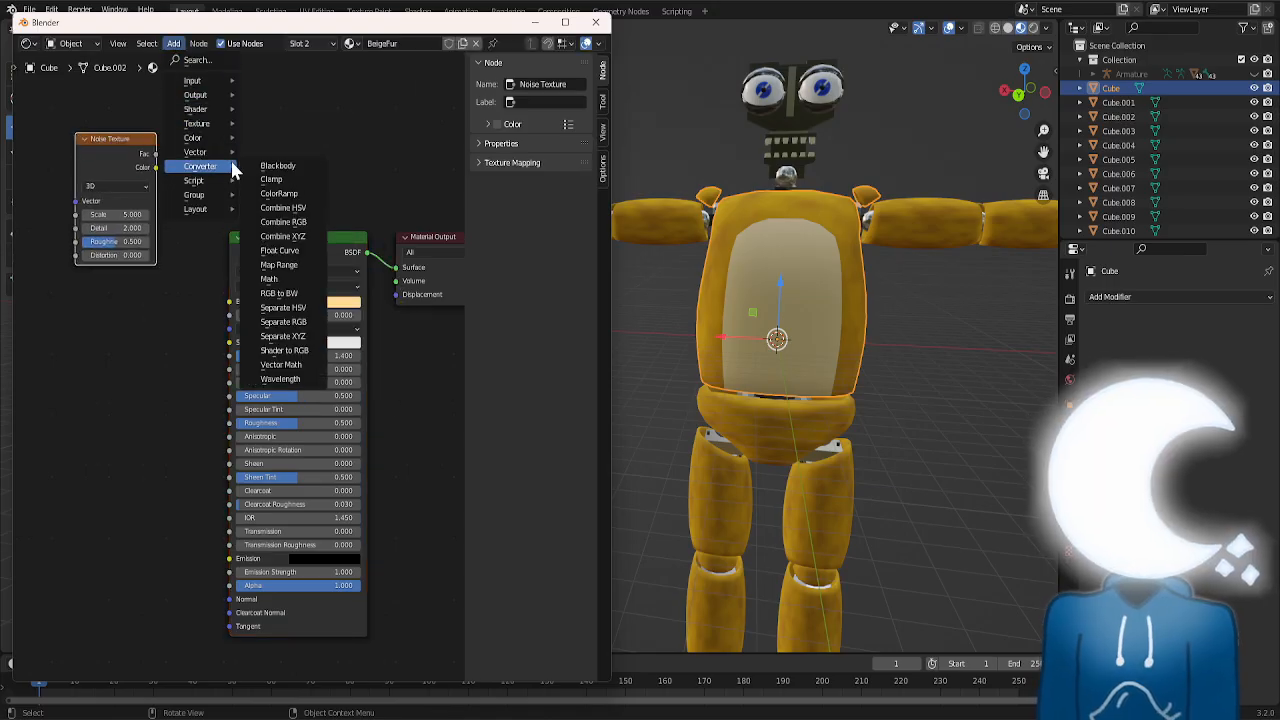
{"action": "left_click", "coordinate": [279, 193]}
{"action": "left_click", "coordinate": [37, 386]}
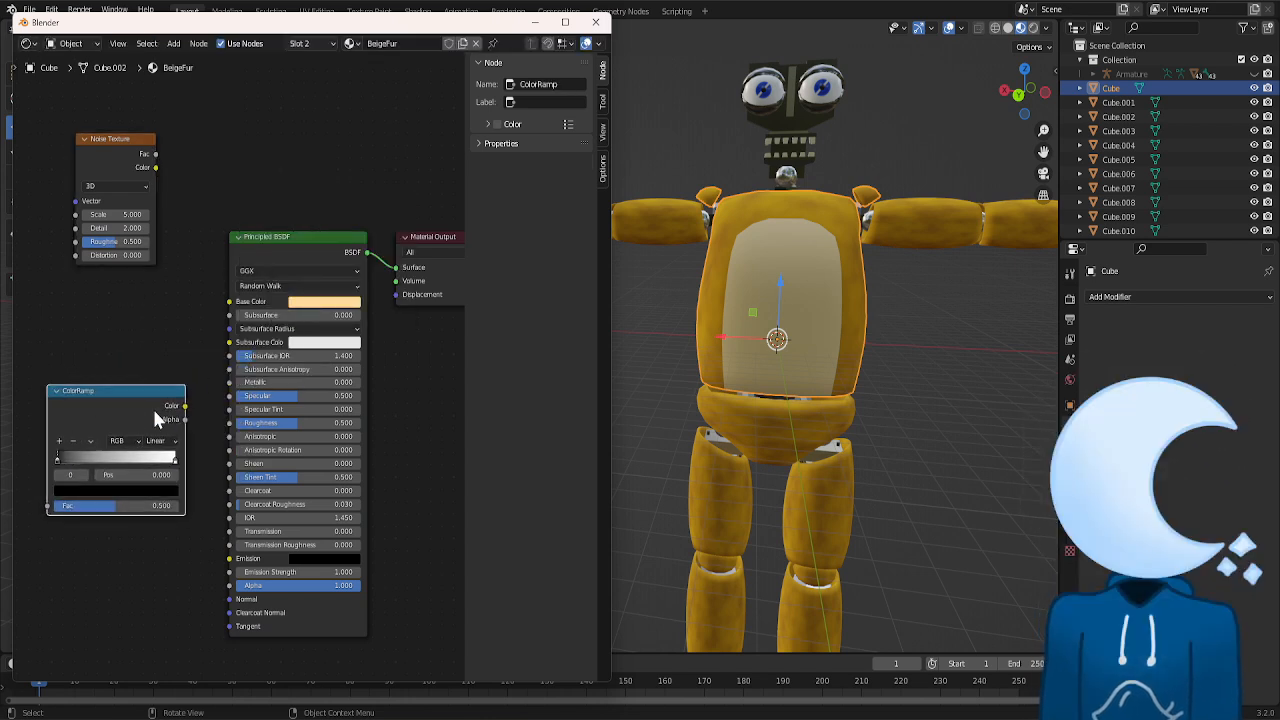
{"action": "left_click_drag", "start_coordinate": [213, 345], "coordinate": [229, 301]}
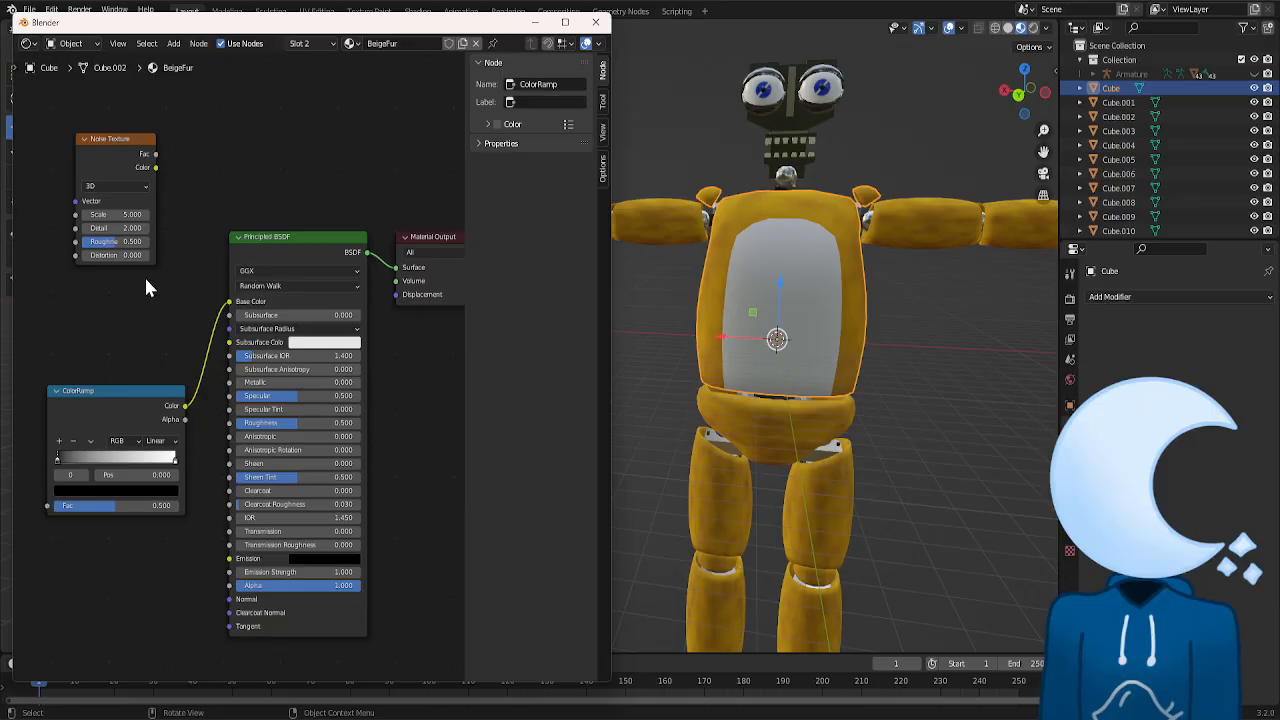
{"action": "double_click", "coordinate": [65, 510]}
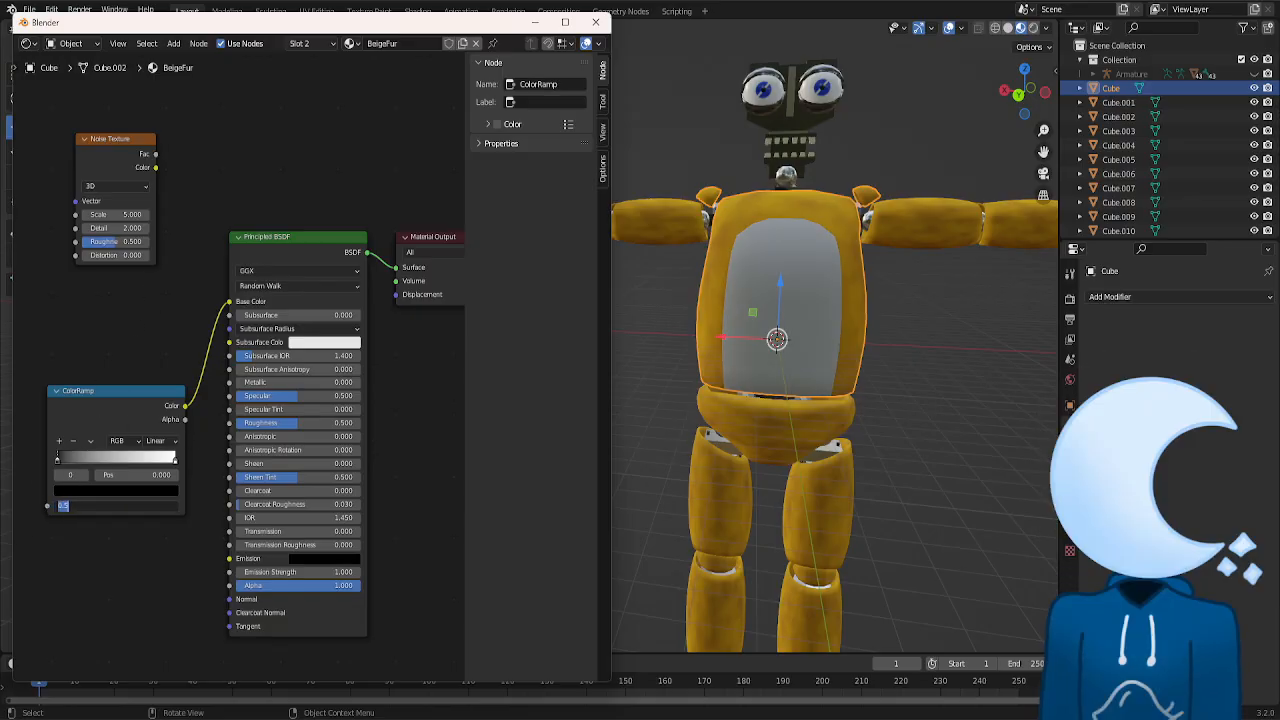
{"action": "left_click_drag", "start_coordinate": [44, 502], "coordinate": [158, 151]}
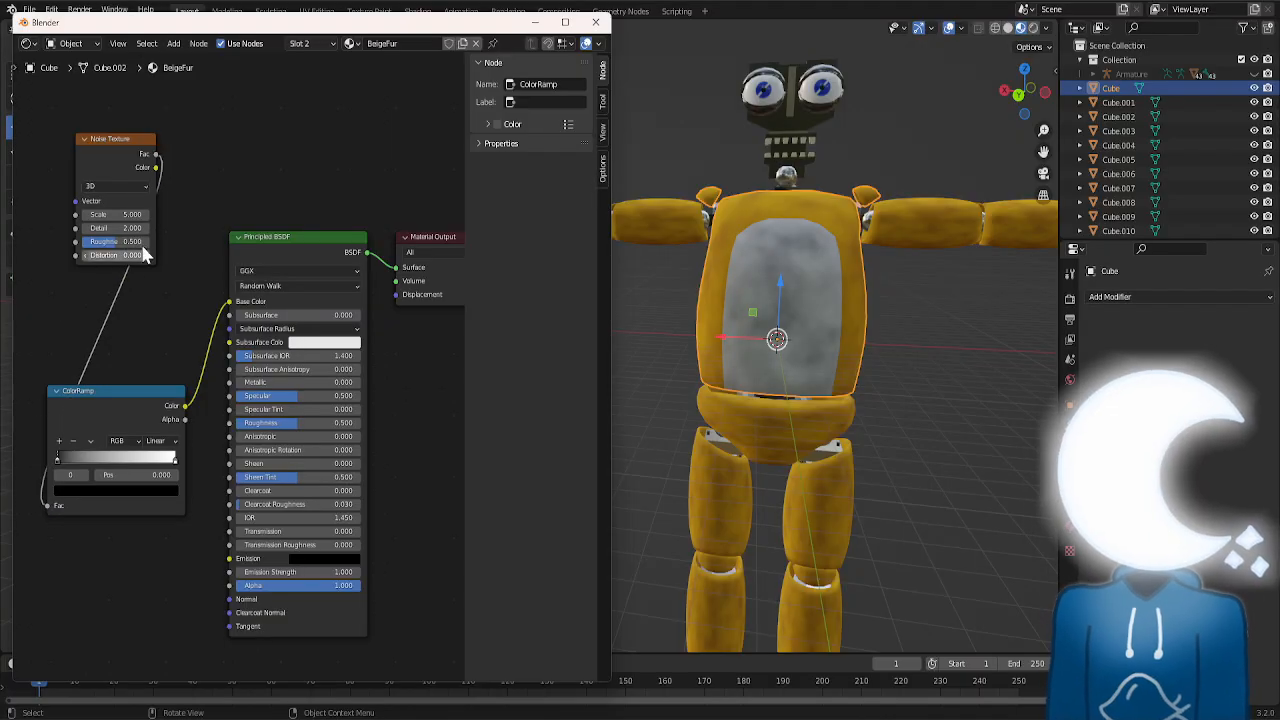
- Set the first and last stops of the BeigeFur ColorRamp to beige-tan tones
{"action": "left_click", "coordinate": [115, 490]}
{"action": "left_click_drag", "start_coordinate": [152, 346], "coordinate": [152, 314]}
{"action": "left_click_drag", "start_coordinate": [102, 358], "coordinate": [91, 372]}
{"action": "left_click", "coordinate": [175, 460]}
{"action": "left_click", "coordinate": [117, 490]}
{"action": "left_click_drag", "start_coordinate": [152, 314], "coordinate": [152, 332]}
{"action": "left_click_drag", "start_coordinate": [92, 373], "coordinate": [97, 380]}
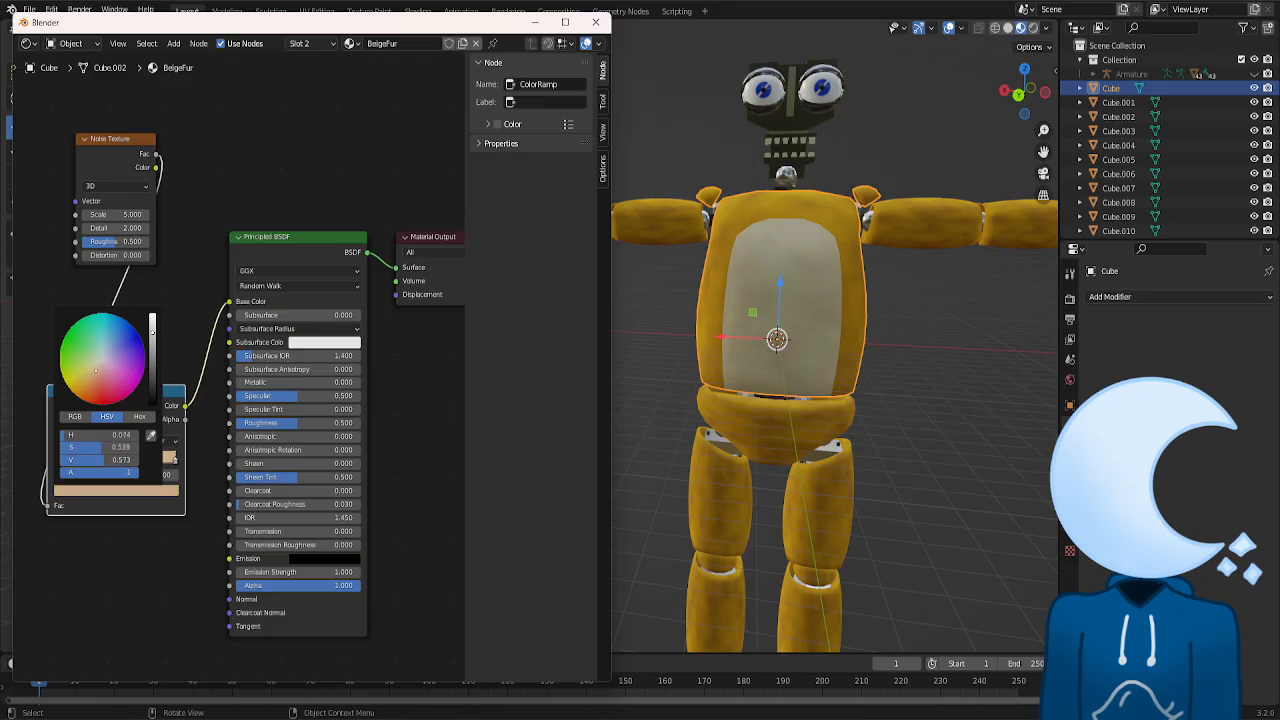
- Set the BeigeFur noise scale to 8.3 and the YellowFur noise to scale 8.6, detail 15 and roughness 0.675
{"action": "left_click_drag", "start_coordinate": [112, 215], "coordinate": [119, 254]}
{"action": "left_click", "coordinate": [870, 236]}
{"action": "mouse_move", "coordinate": [112, 240]}
{"action": "left_mouse_down"}
{"action": "mouse_move", "coordinate": [140, 240]}
{"action": "mouse_move", "coordinate": [113, 227]}
{"action": "left_mouse_up"}
{"action": "mouse_move", "coordinate": [112, 240]}
{"action": "left_mouse_down"}
{"action": "mouse_move", "coordinate": [130, 240]}
{"action": "mouse_move", "coordinate": [128, 254]}
{"action": "left_mouse_up"}
- Set the first stop of the torso's BeigeFur ColorRamp to a light orange-beige
{"action": "left_click", "coordinate": [829, 252]}
{"action": "left_click", "coordinate": [56, 461]}
{"action": "left_click", "coordinate": [80, 490]}
{"action": "left_click_drag", "start_coordinate": [97, 366], "coordinate": [88, 379]}
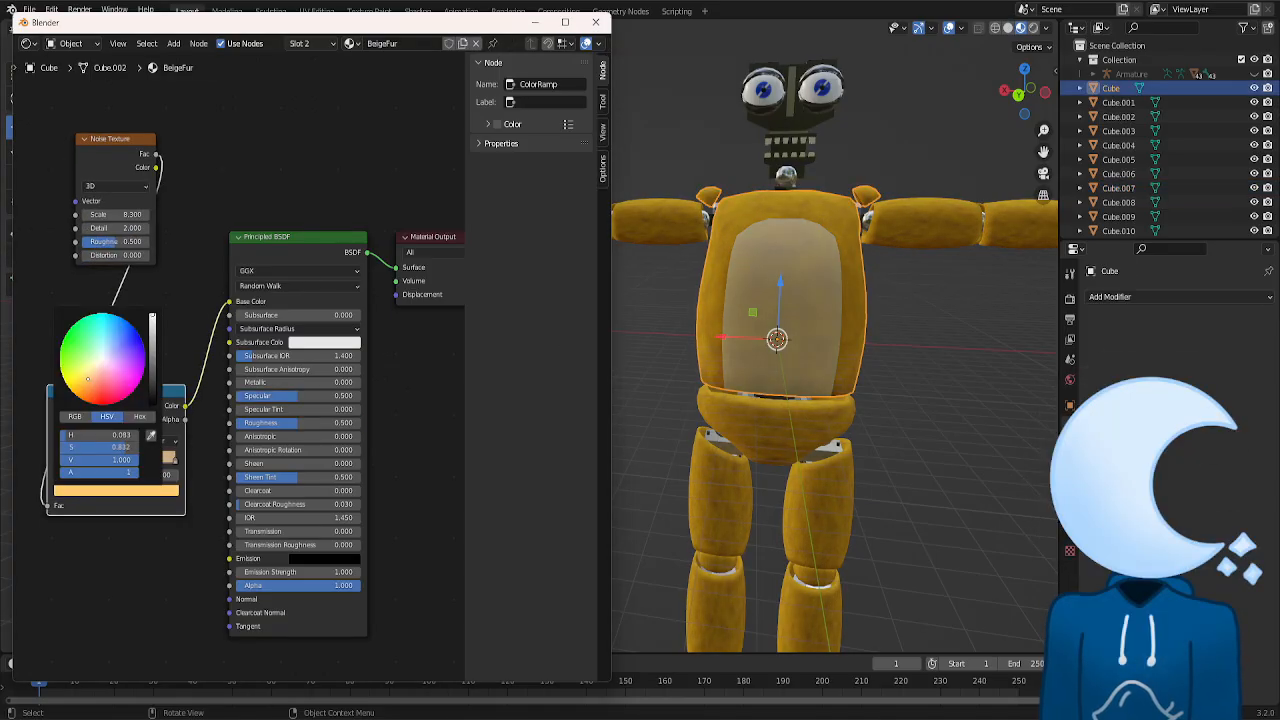
{"action": "left_click_drag", "start_coordinate": [152, 316], "coordinate": [152, 334]}
{"action": "left_click_drag", "start_coordinate": [88, 379], "coordinate": [88, 372]}
{"action": "left_click_drag", "start_coordinate": [152, 334], "coordinate": [152, 323]}
- Check the belly panel up close and readjust the tint of the BeigeFur ColorRamp's first stop
{"action": "left_click", "coordinate": [596, 22]}
{"action": "left_click", "coordinate": [690, 130]}
{"action": "middle_click_drag", "start_coordinate": [690, 130], "coordinate": [504, 140], "text": "shift"}
{"action": "scroll", "coordinate": [504, 140], "scroll_direction": "up", "scroll_amount": 1}
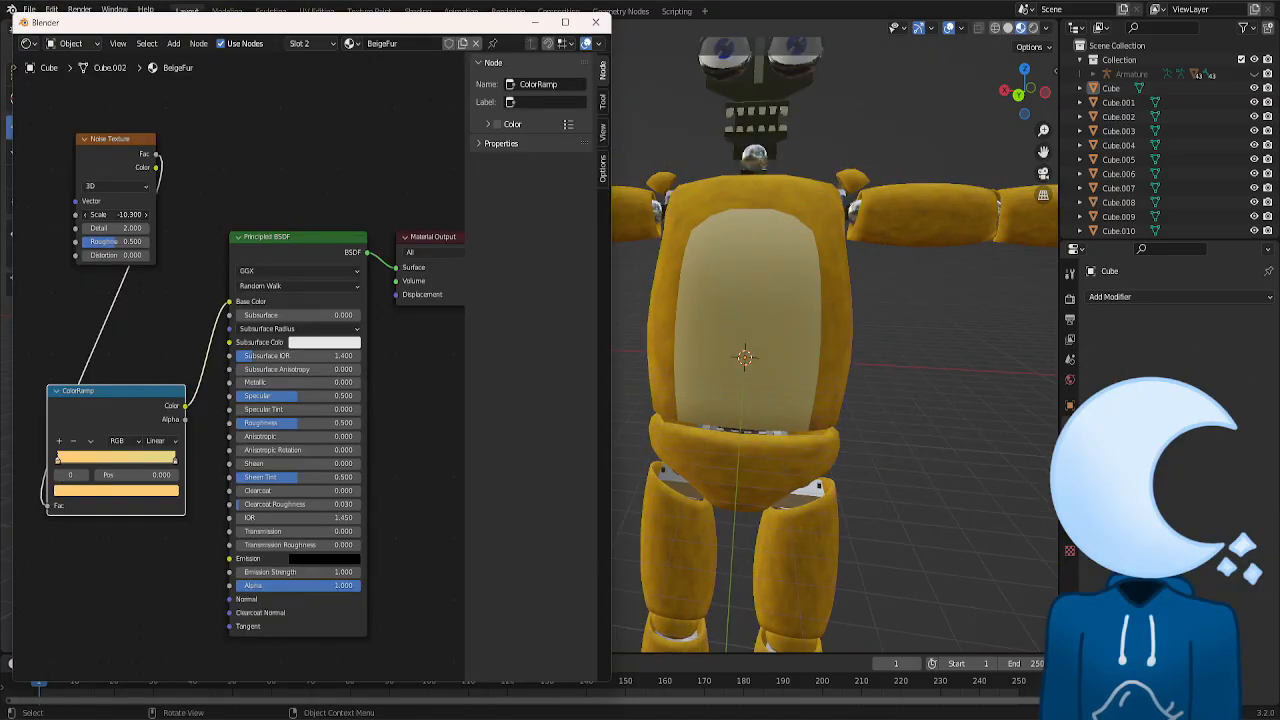
{"action": "left_click", "coordinate": [80, 490]}
{"action": "left_click_drag", "start_coordinate": [97, 366], "coordinate": [87, 383]}
- Brighten the first stop of the upper arm's YellowFur ColorRamp to a lighter orange and check it on the suit
{"action": "left_click", "coordinate": [922, 214]}
{"action": "left_click", "coordinate": [110, 474]}
{"action": "left_click_drag", "start_coordinate": [146, 320], "coordinate": [146, 308]}
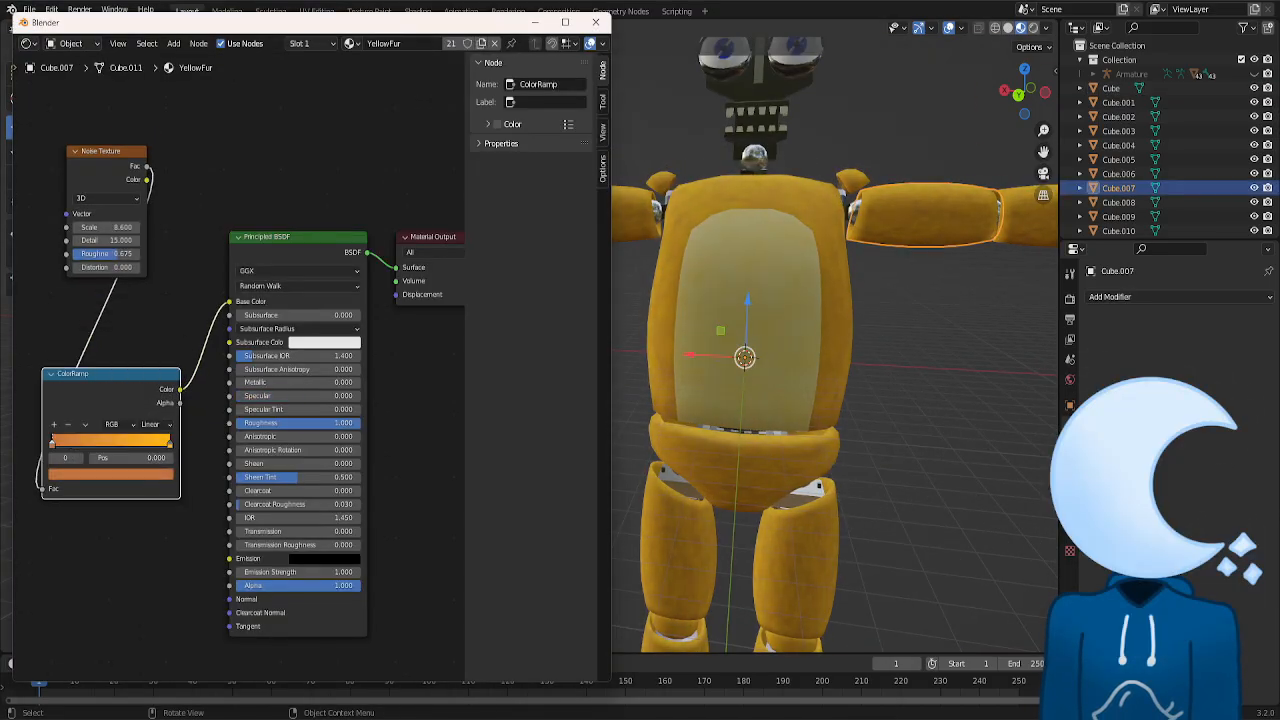
{"action": "scroll", "coordinate": [850, 300], "scroll_direction": "down", "scroll_amount": 4}
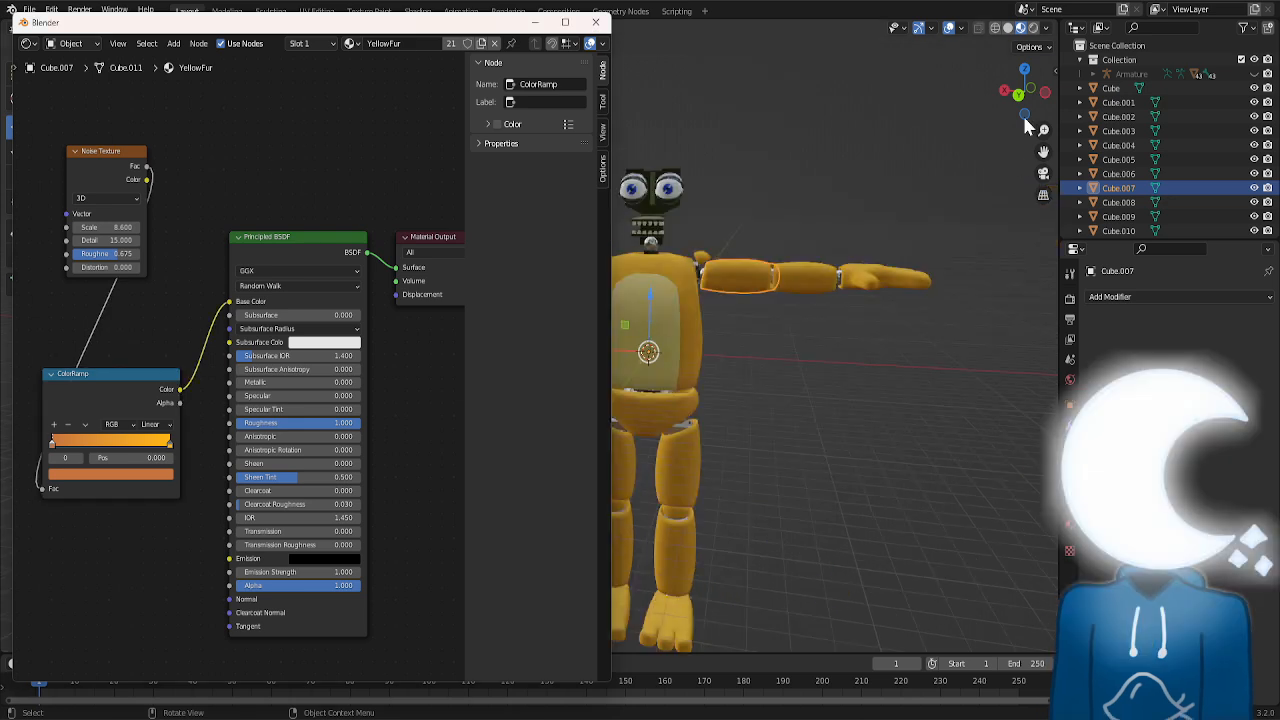
{"action": "left_click", "coordinate": [962, 148]}
{"action": "scroll", "coordinate": [745, 227], "scroll_direction": "up", "scroll_amount": 2}
{"action": "middle_click_drag", "start_coordinate": [715, 227], "coordinate": [745, 227]}
- Shift the YellowFur ColorRamp's first stop to golden orange and its last stop to bright yellow
{"action": "left_click", "coordinate": [110, 474]}
{"action": "left_click_drag", "start_coordinate": [86, 371], "coordinate": [66, 367]}
{"action": "left_click", "coordinate": [170, 443]}
{"action": "left_click", "coordinate": [120, 474]}
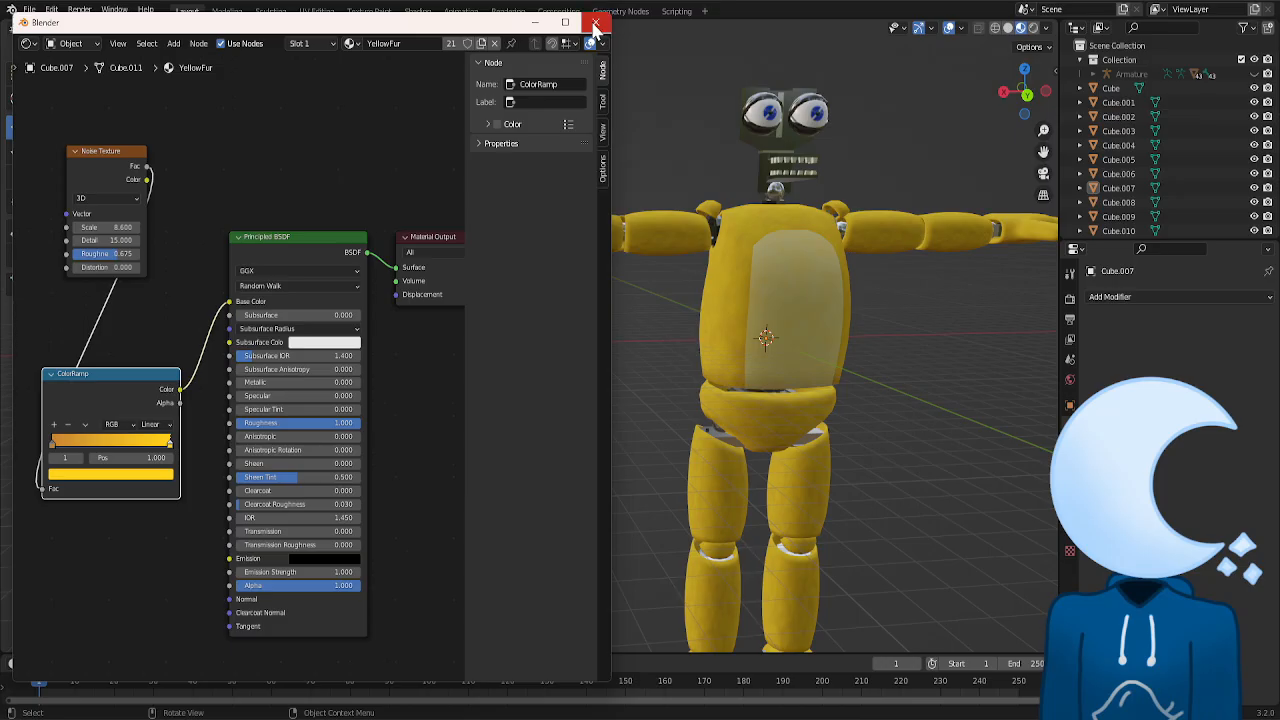
- Close the Shader Editor window and inspect the recoloured suit from the front
{"action": "left_click", "coordinate": [595, 22]}
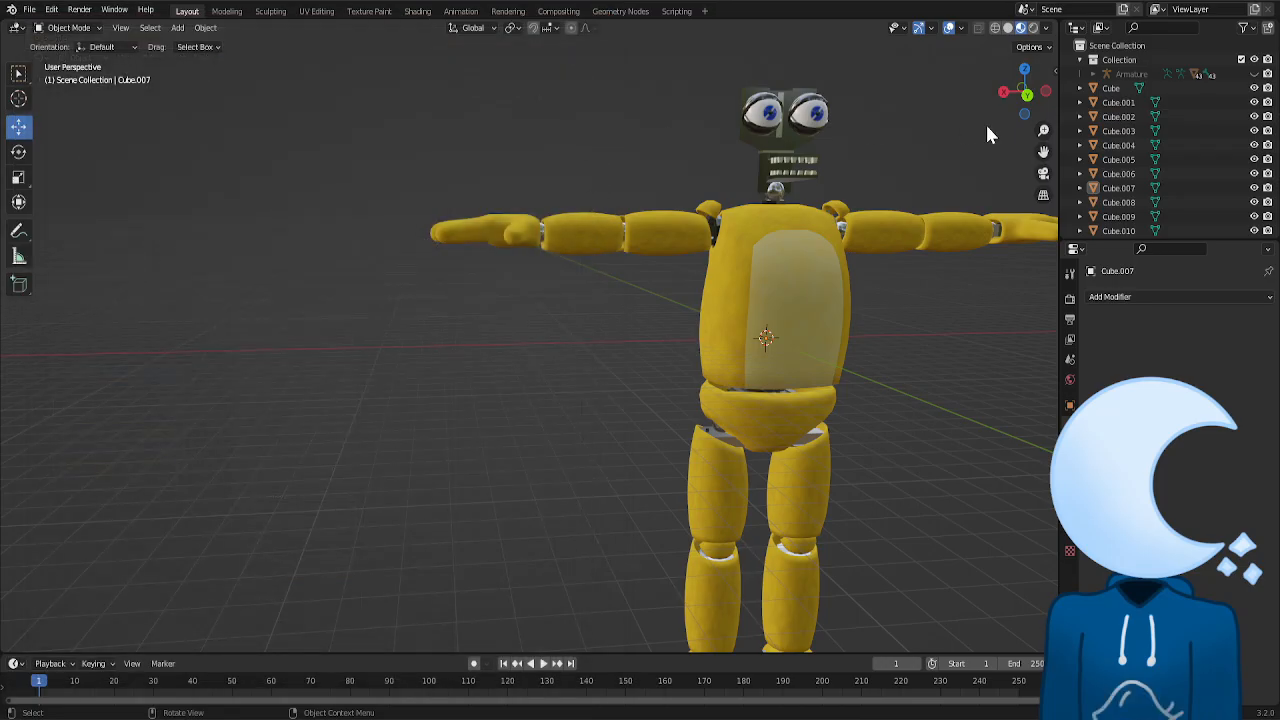
{"action": "left_click_drag", "start_coordinate": [1043, 151], "coordinate": [778, 157]}
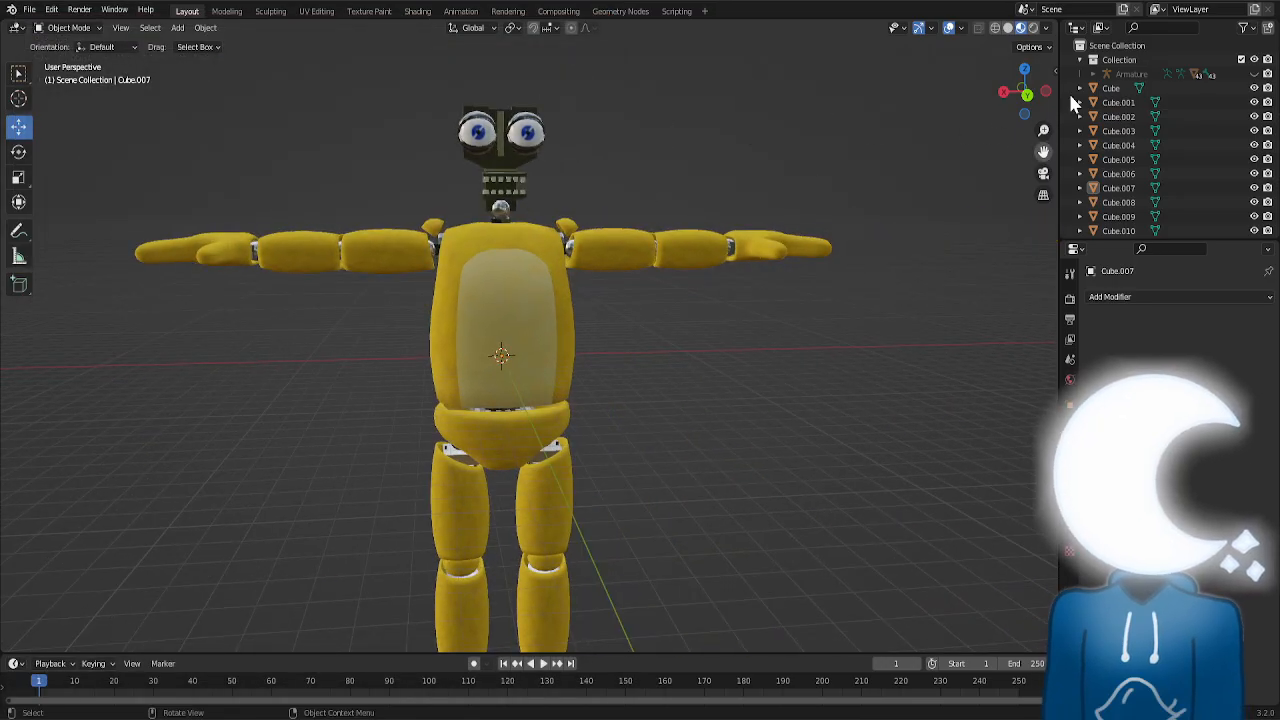
{"action": "mouse_move", "coordinate": [1046, 91]}
{"action": "left_mouse_down"}
{"action": "mouse_move", "coordinate": [1100, 110]}
{"action": "mouse_move", "coordinate": [1132, 145]}
{"action": "mouse_move", "coordinate": [1092, 145]}
{"action": "mouse_move", "coordinate": [1050, 100]}
{"action": "left_mouse_up"}
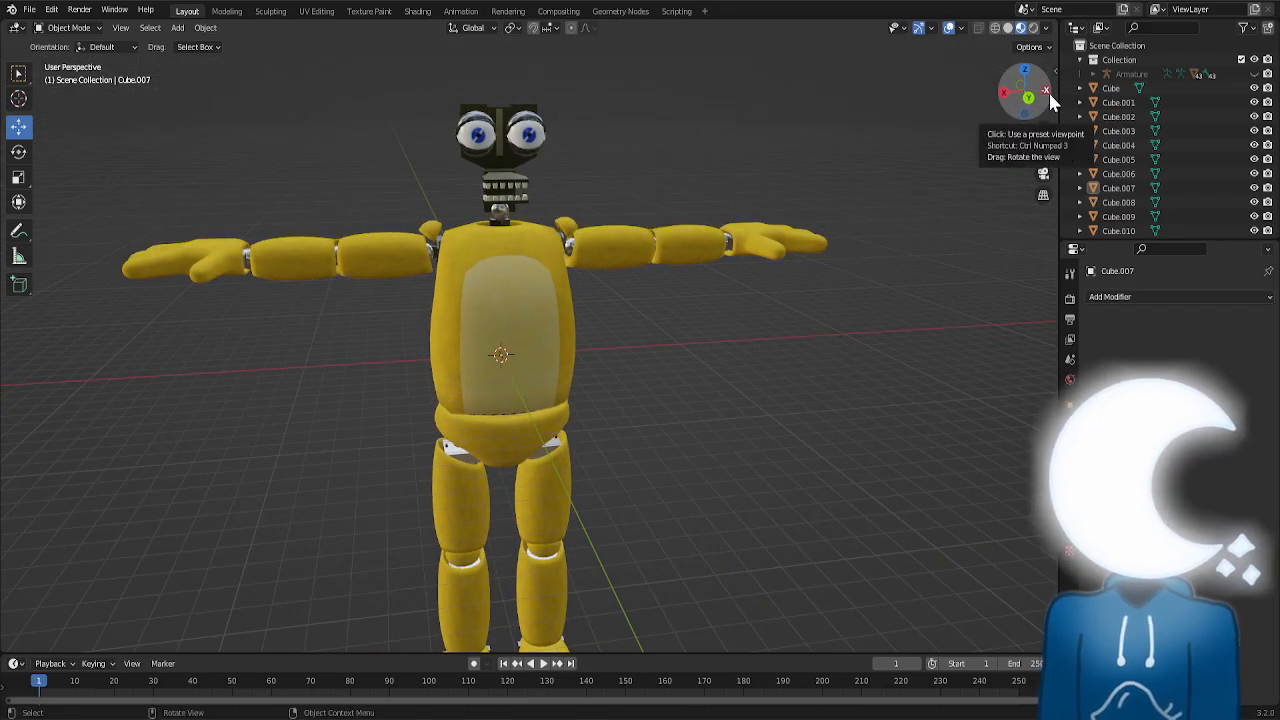